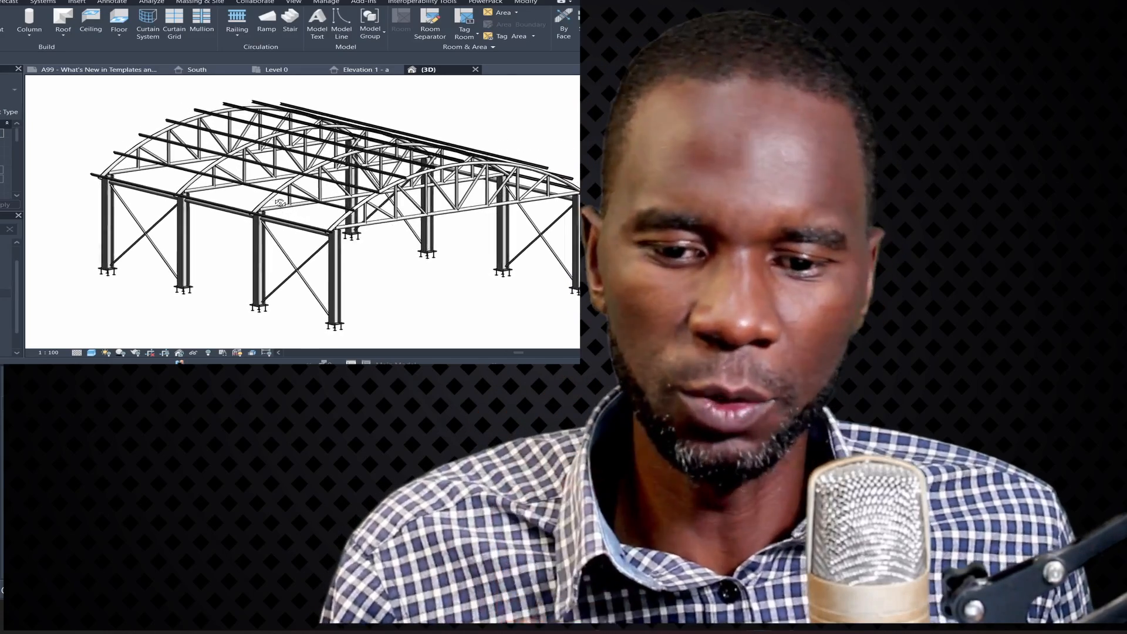
Examine the finished curved-roof steel frame, including its trusses, purlins, columns and bracing, from several angles in the 3D view
scroll(337, 197, up, 6)
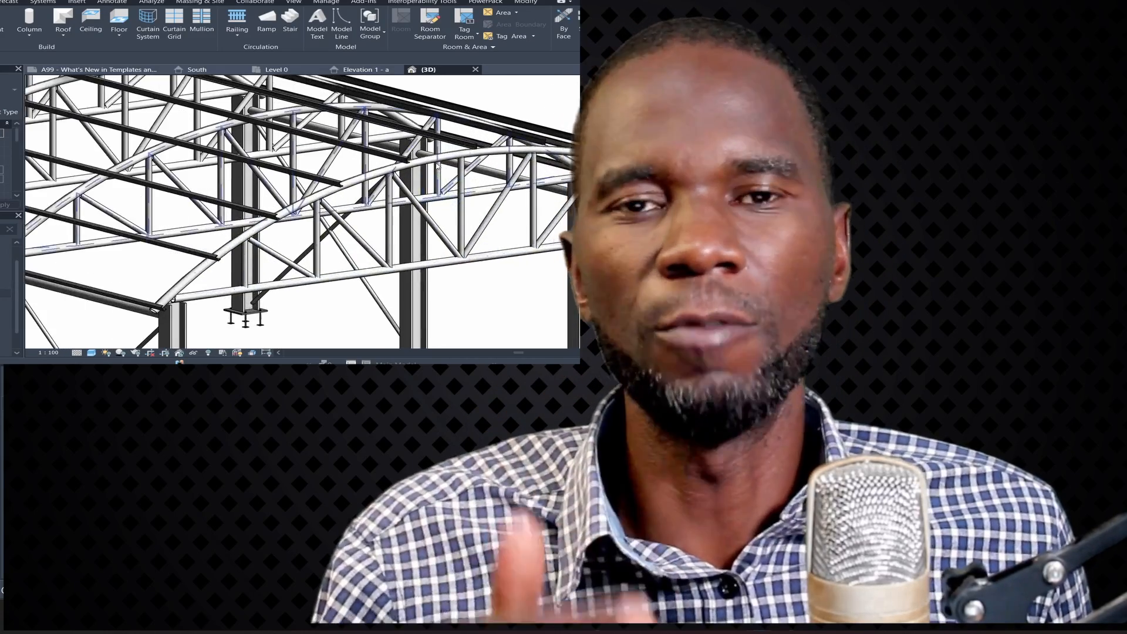
shift+middle_drag(437, 167, 518, 162)
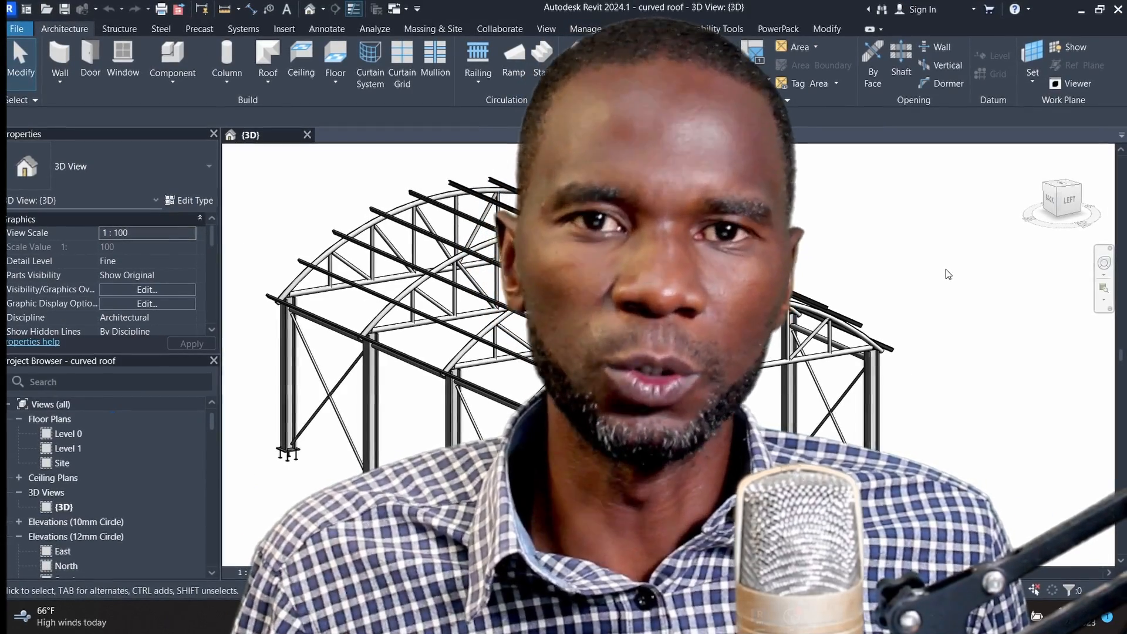
scroll(656, 235, down, 4)
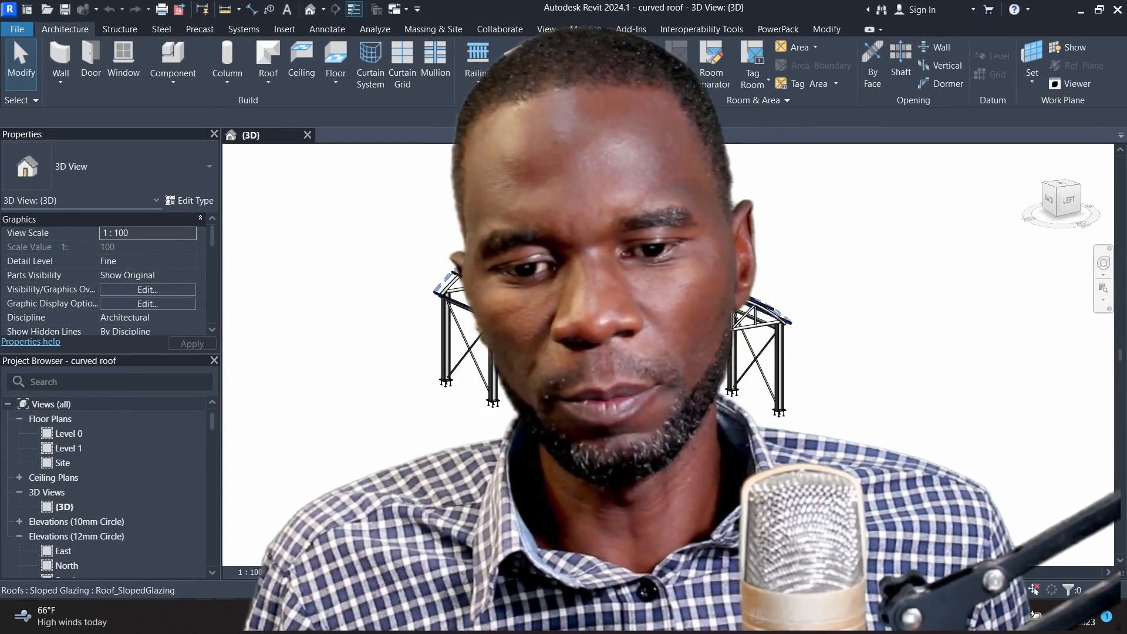
scroll(657, 235, up, 4)
scroll(657, 235, down, 1)
shift+middle_drag(803, 301, 549, 284)
shift+middle_drag(857, 278, 746, 302)
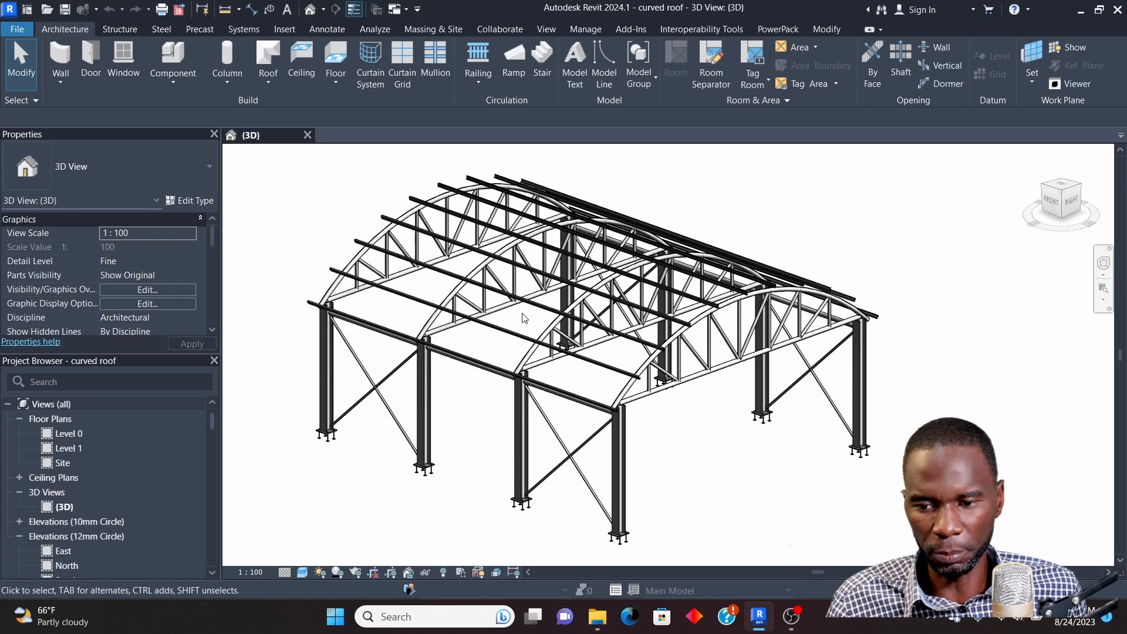
scroll(522, 318, down, 1)
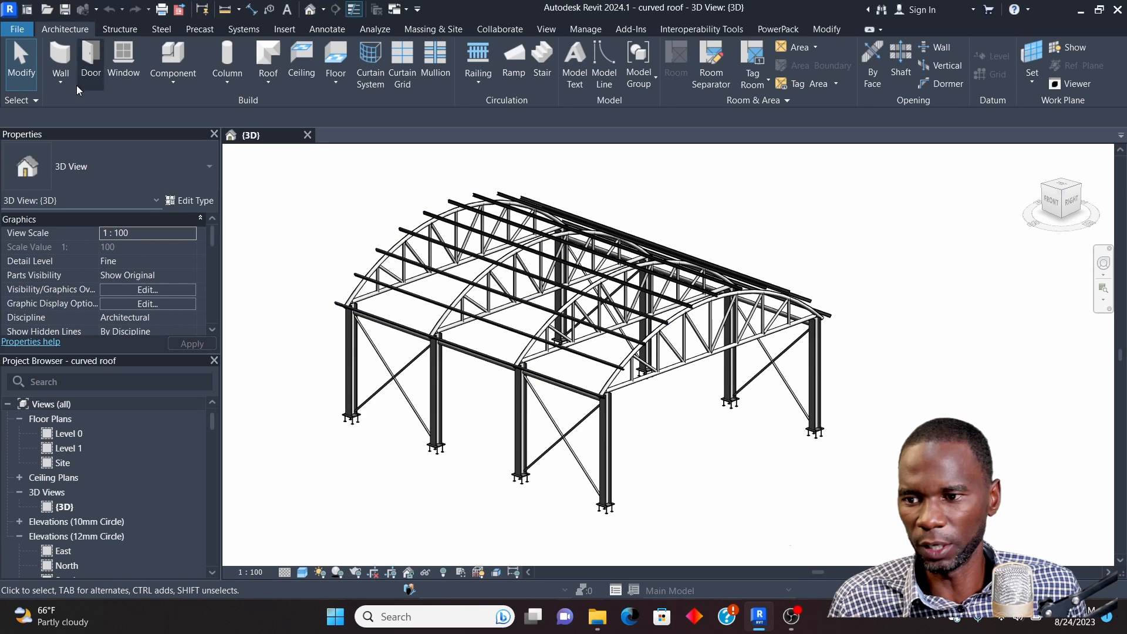
Create a new project from the Structural Analysis-DefaultGBRENU.rte template in the English templates folder
click(16, 31)
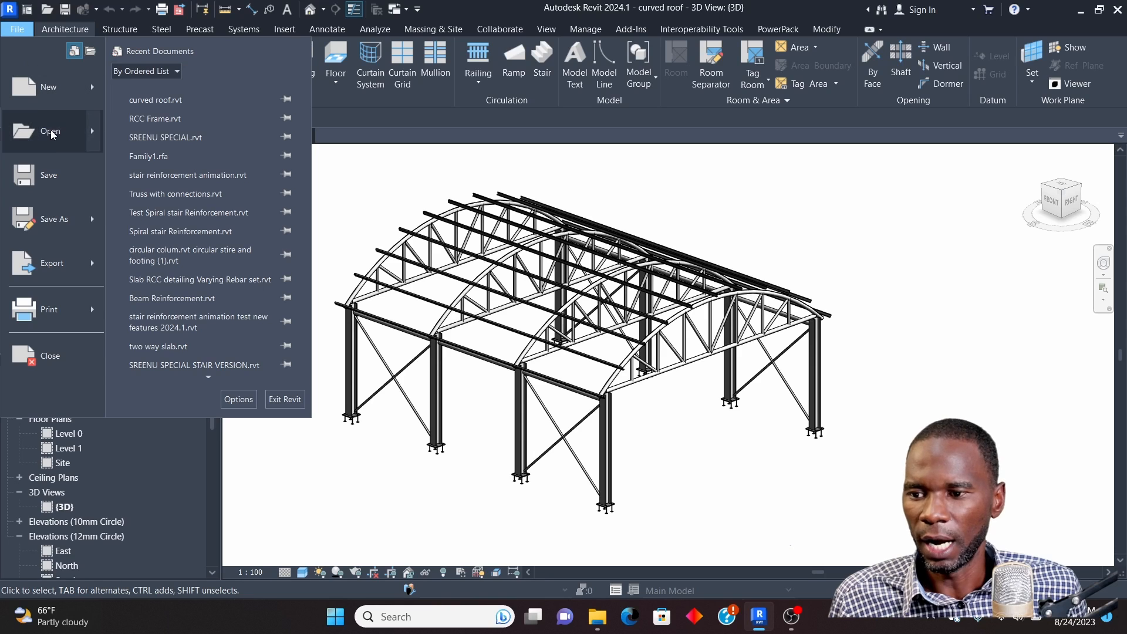
mouse_move(79, 97)
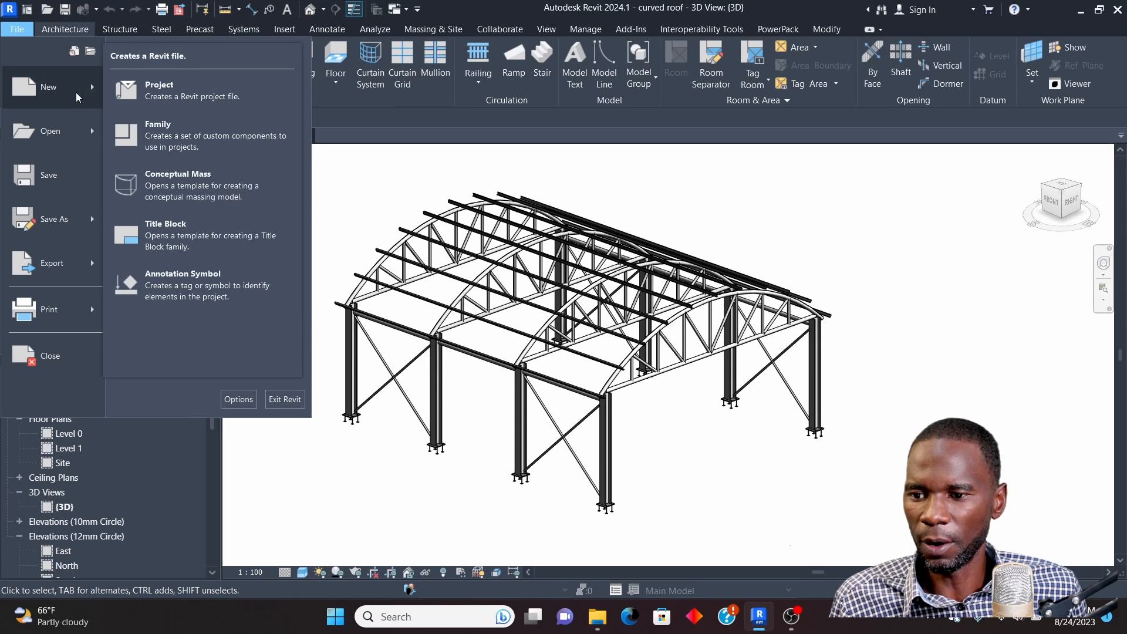
click(161, 97)
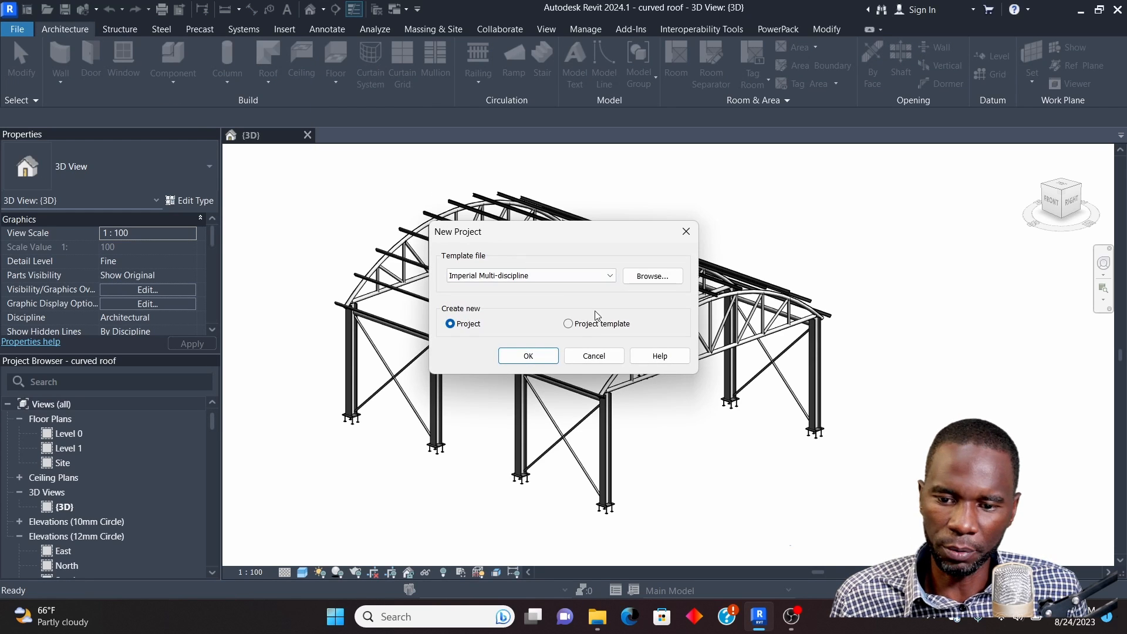
click(651, 278)
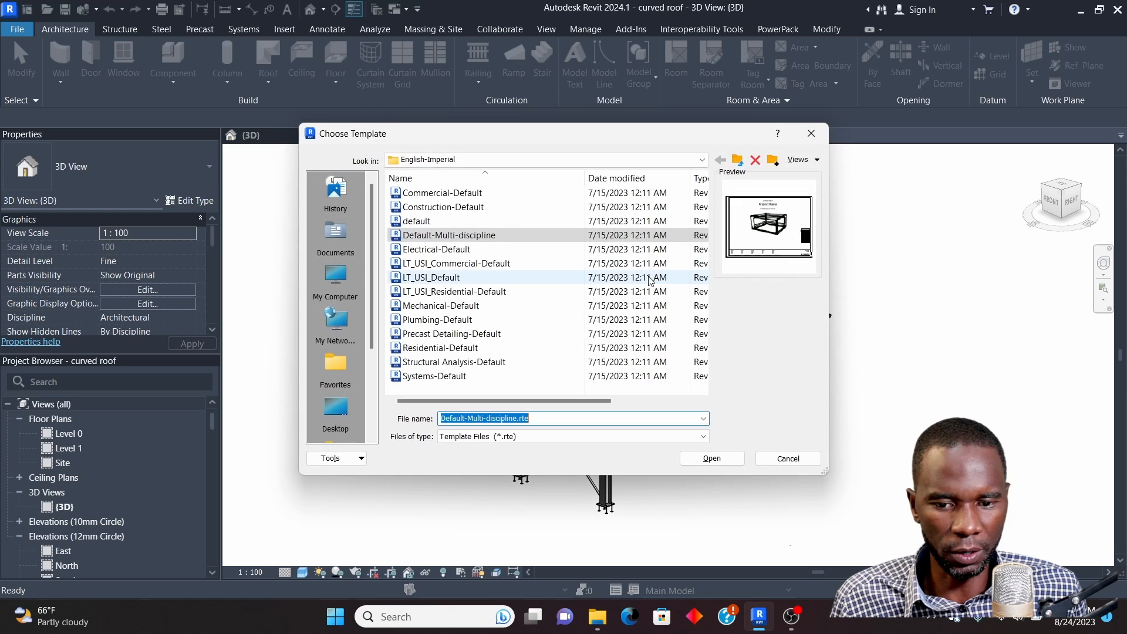
click(738, 160)
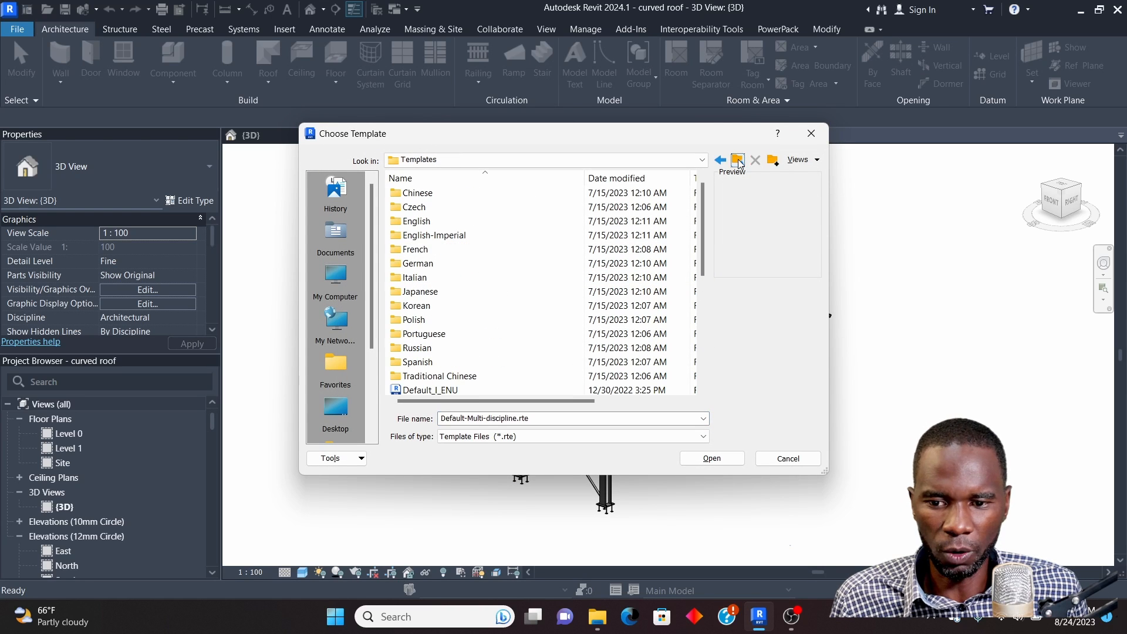
double_click(422, 221)
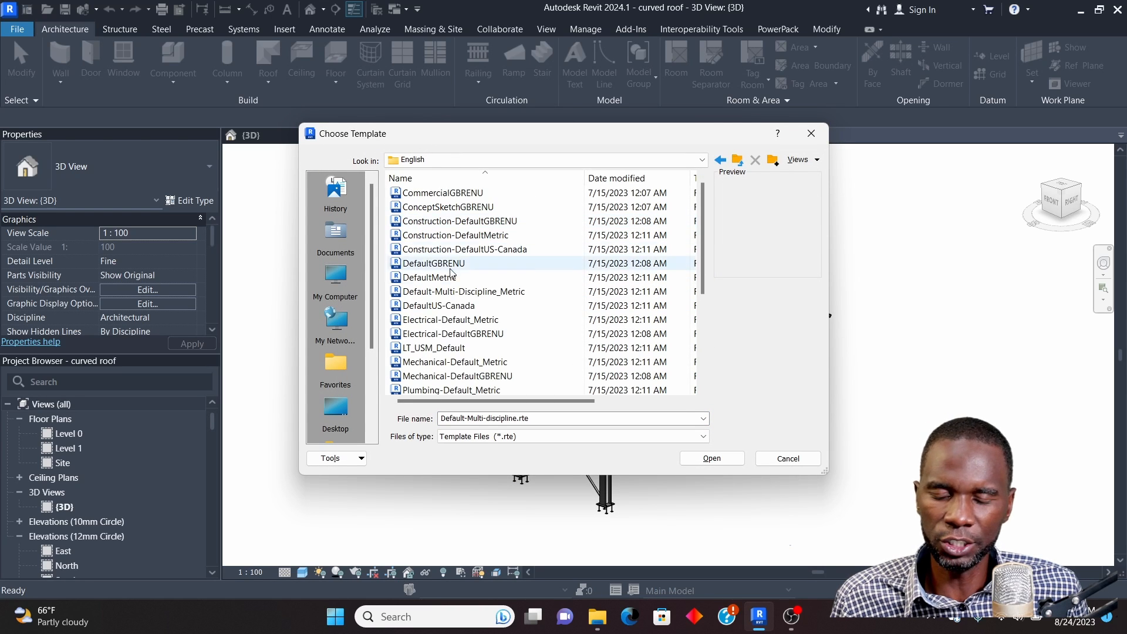
scroll(496, 311, down, 4)
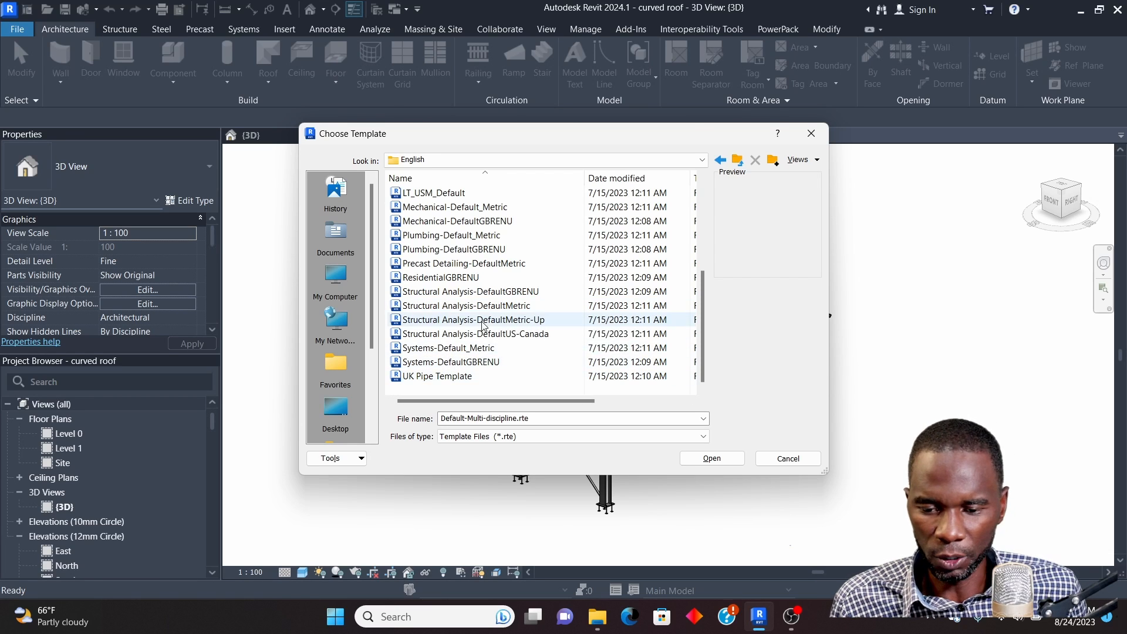
click(473, 294)
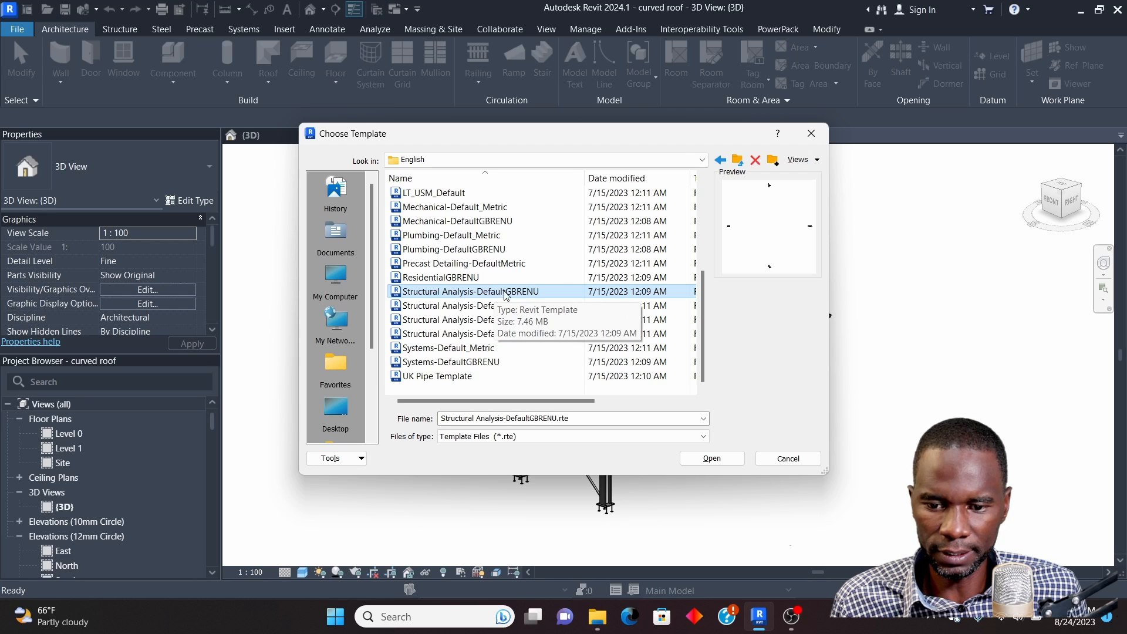
click(712, 459)
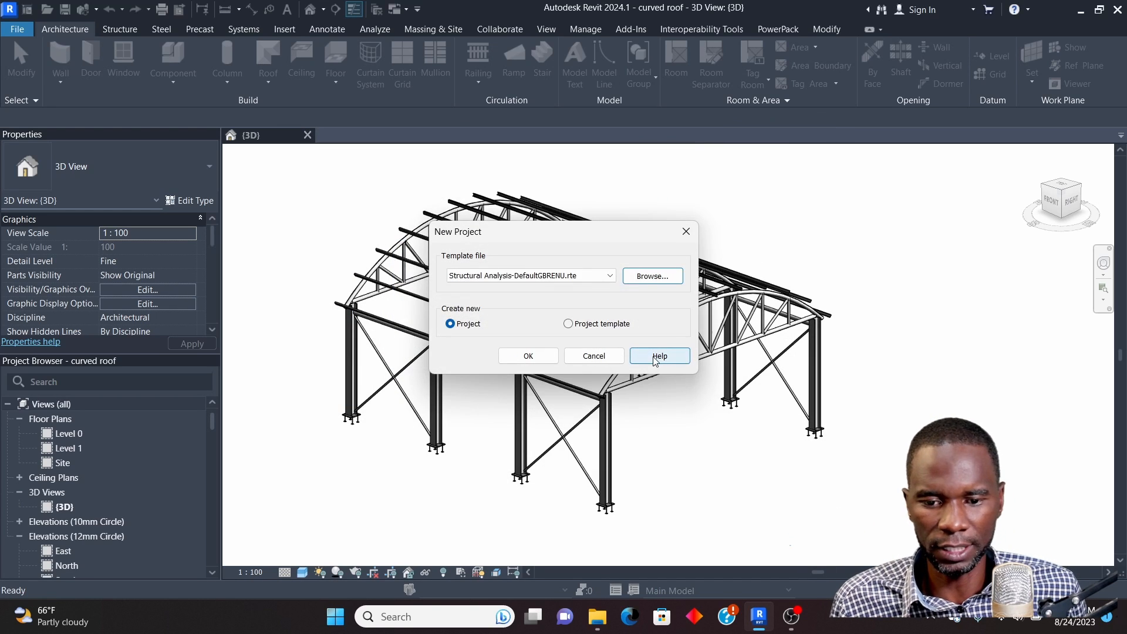
click(529, 356)
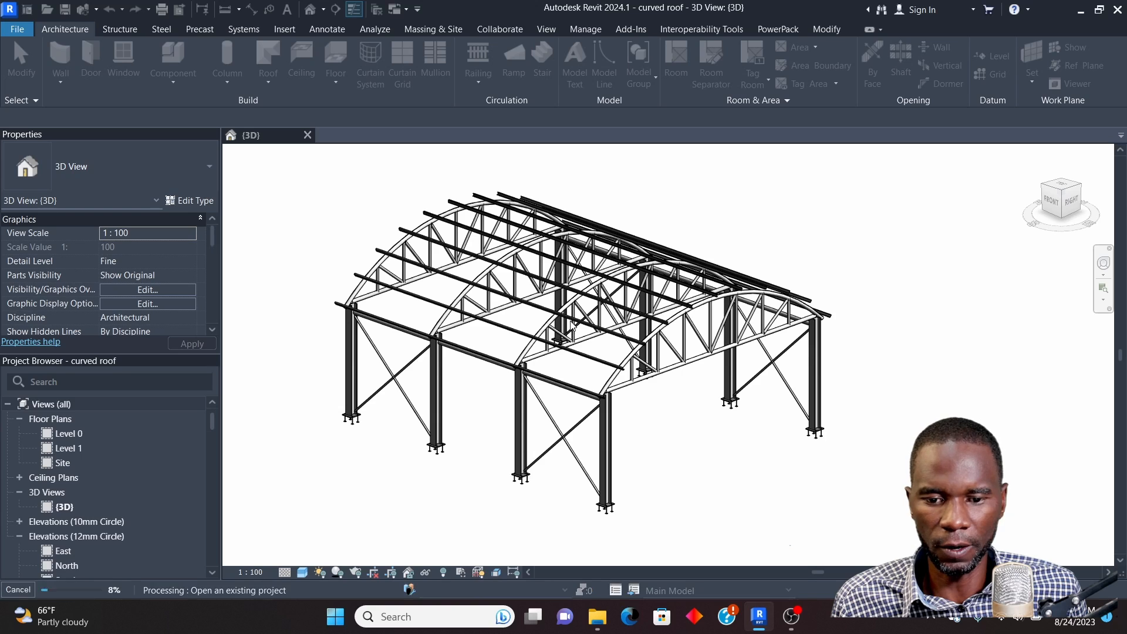
Open the South building elevation showing the project's levels
scroll(592, 303, down, 1)
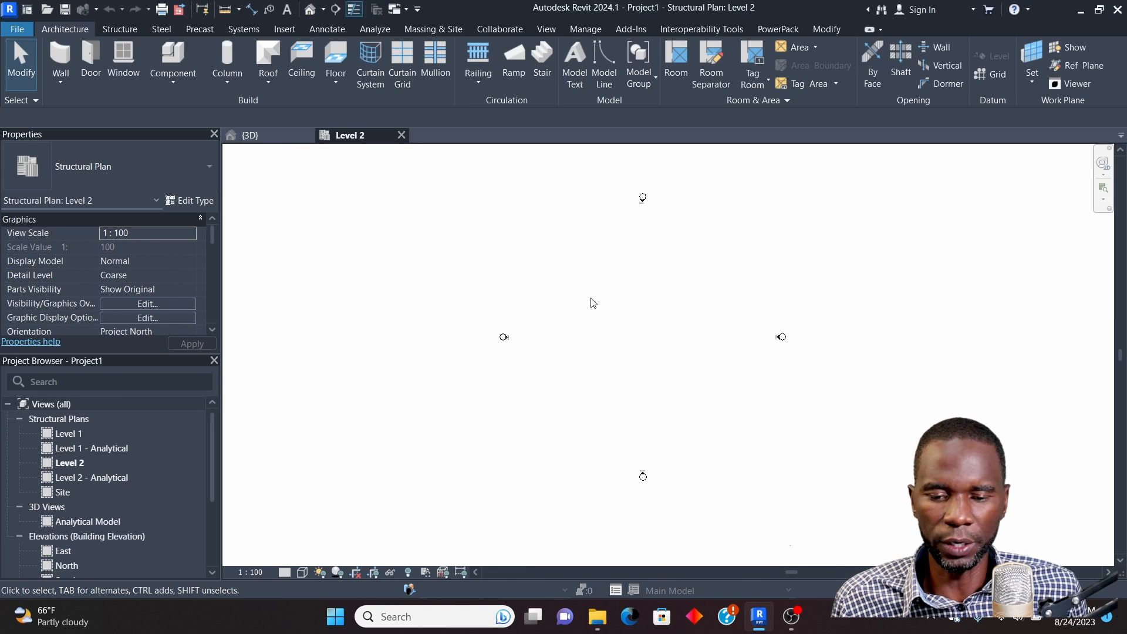
scroll(637, 299, up, 3)
scroll(569, 307, down, 3)
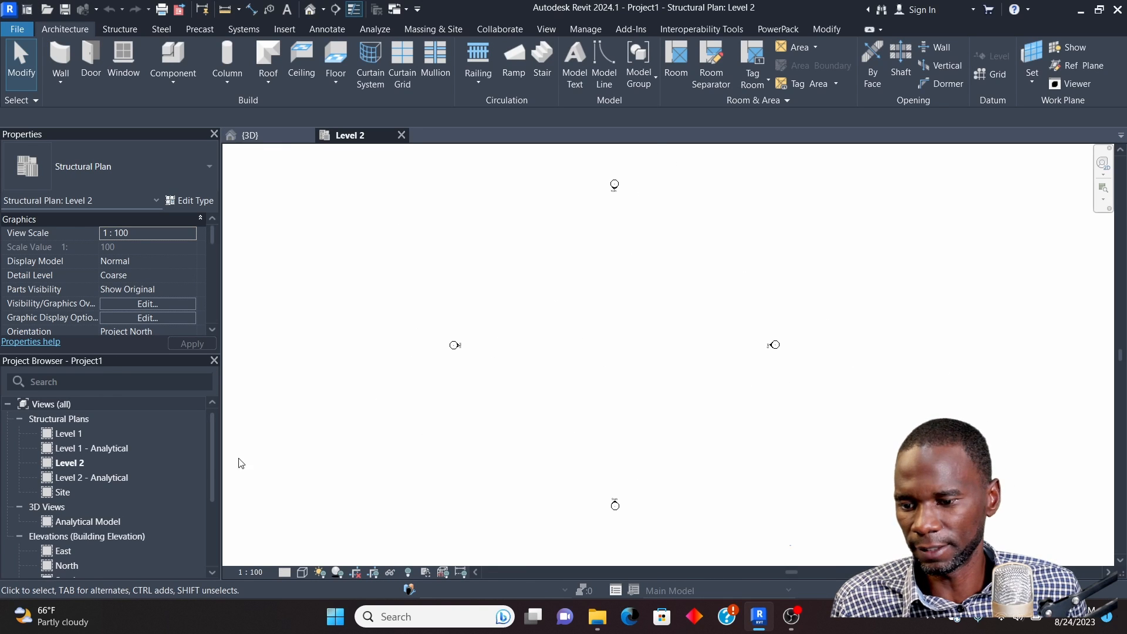
scroll(89, 464, down, 3)
double_click(71, 468)
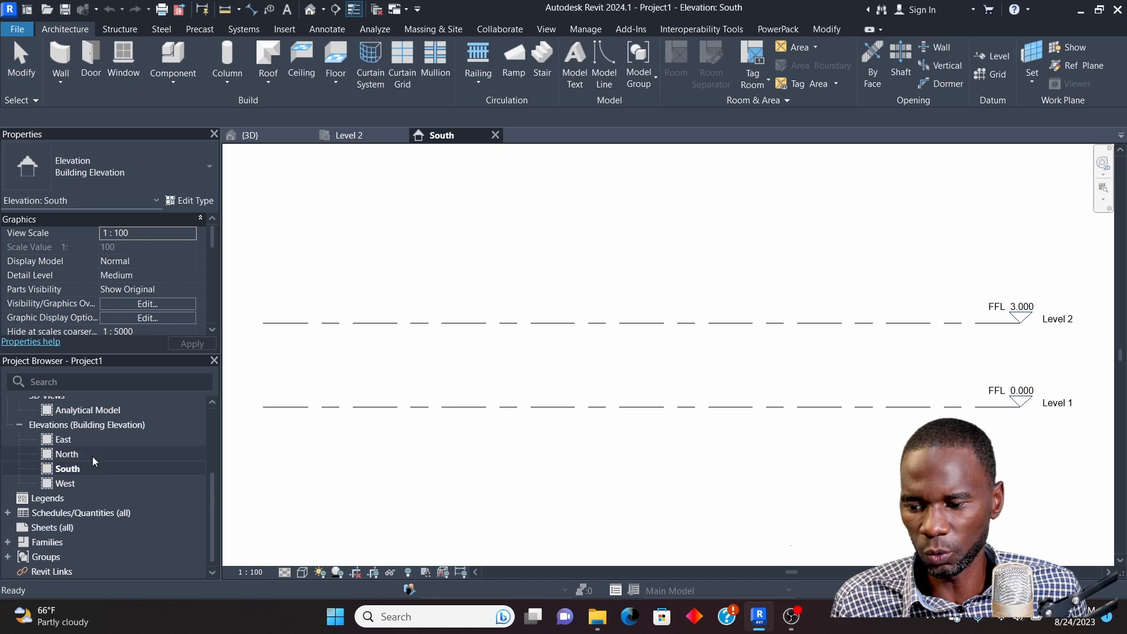
scroll(612, 378, down, 2)
scroll(842, 370, up, 2)
scroll(720, 348, up, 2)
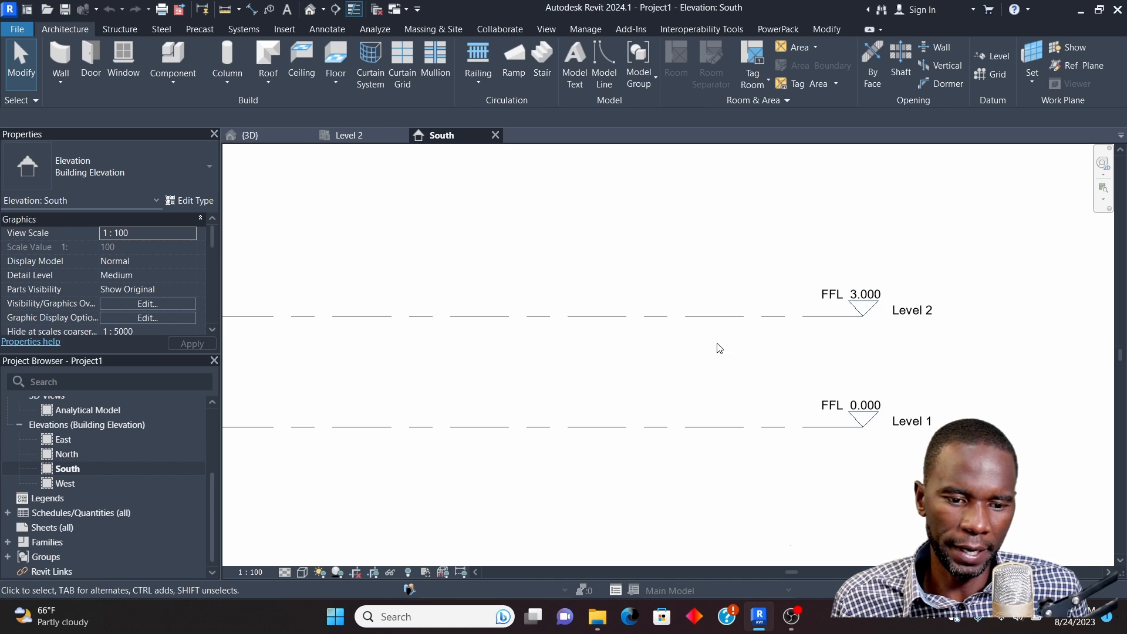
Draw a similar third level about 2500 mm above Level 2, aligned with both ends of the existing levels
click(725, 319)
scroll(737, 338, down, 1)
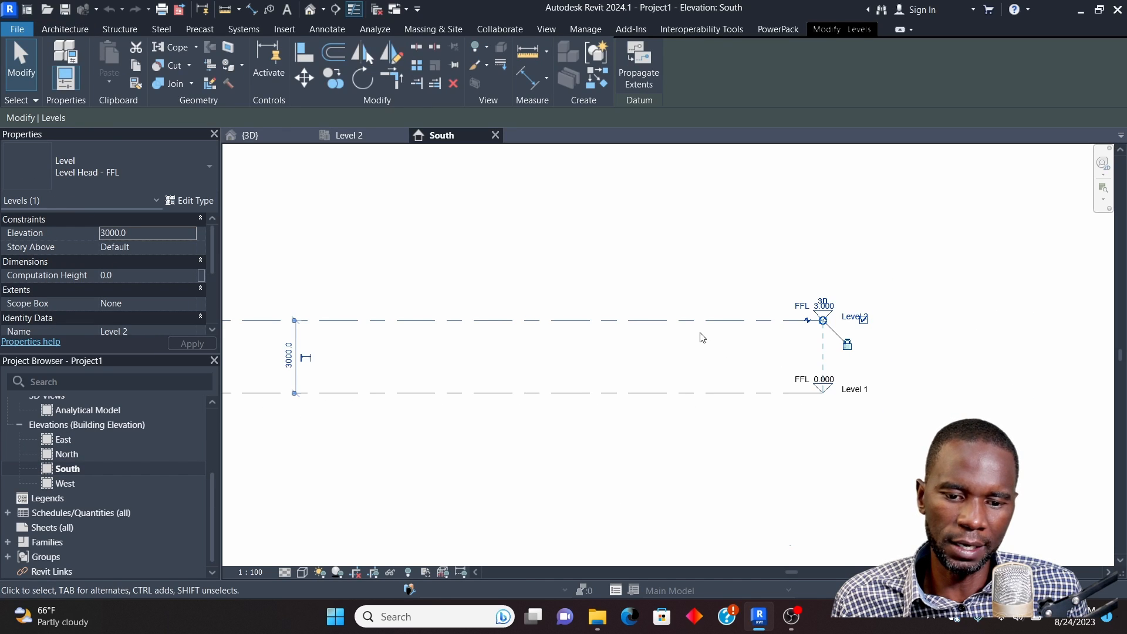
scroll(699, 331, down, 1)
right_click(591, 273)
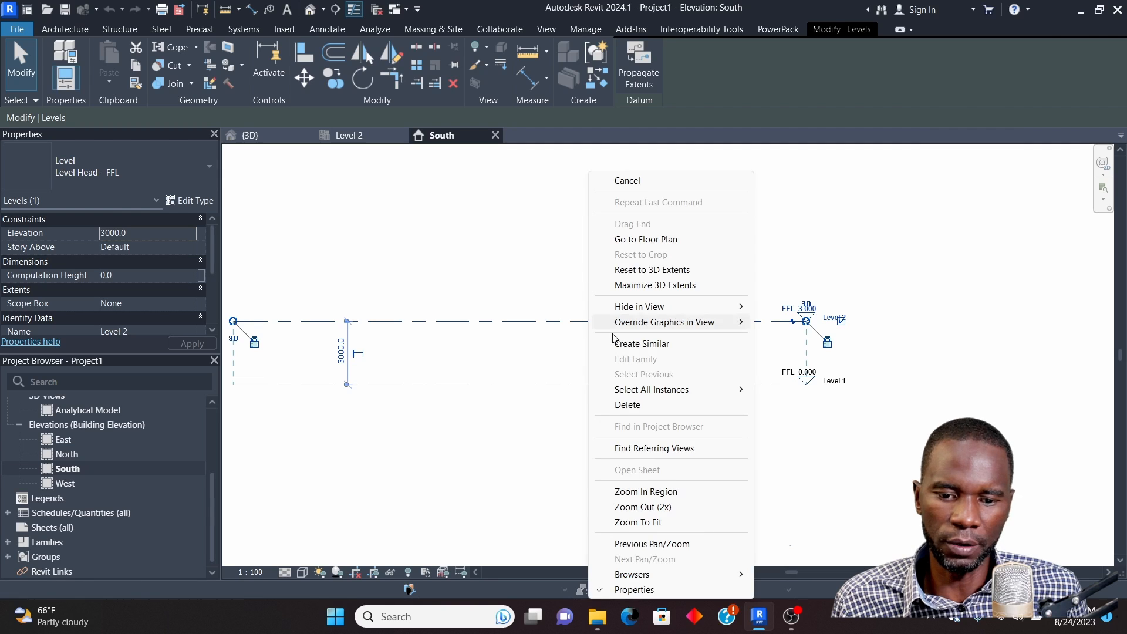
click(640, 344)
scroll(654, 342, down, 2)
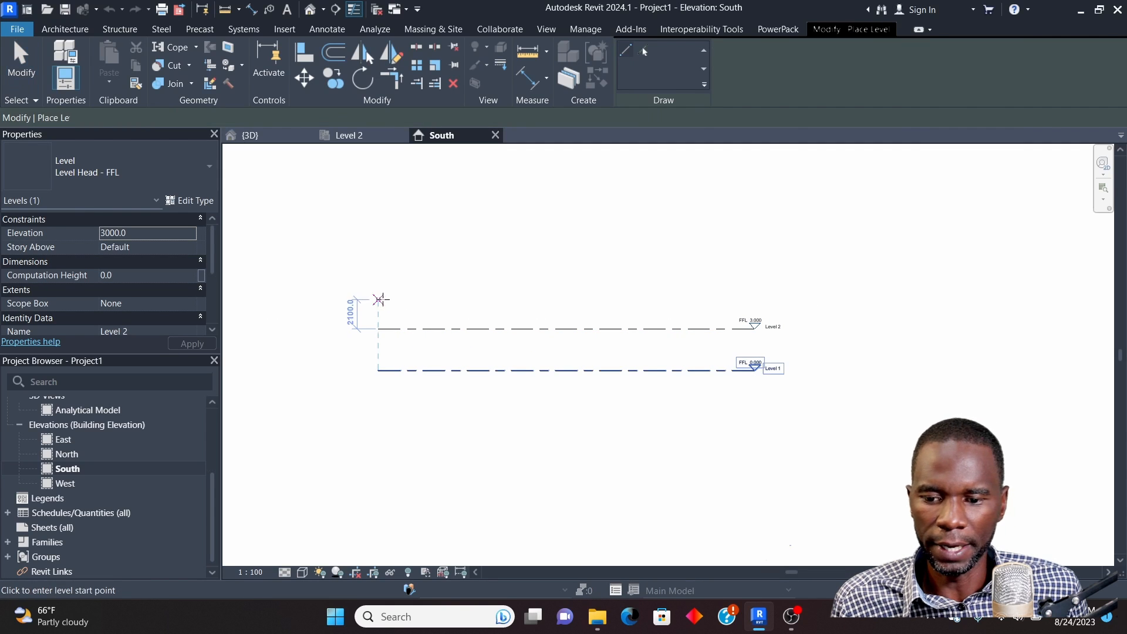
click(378, 293)
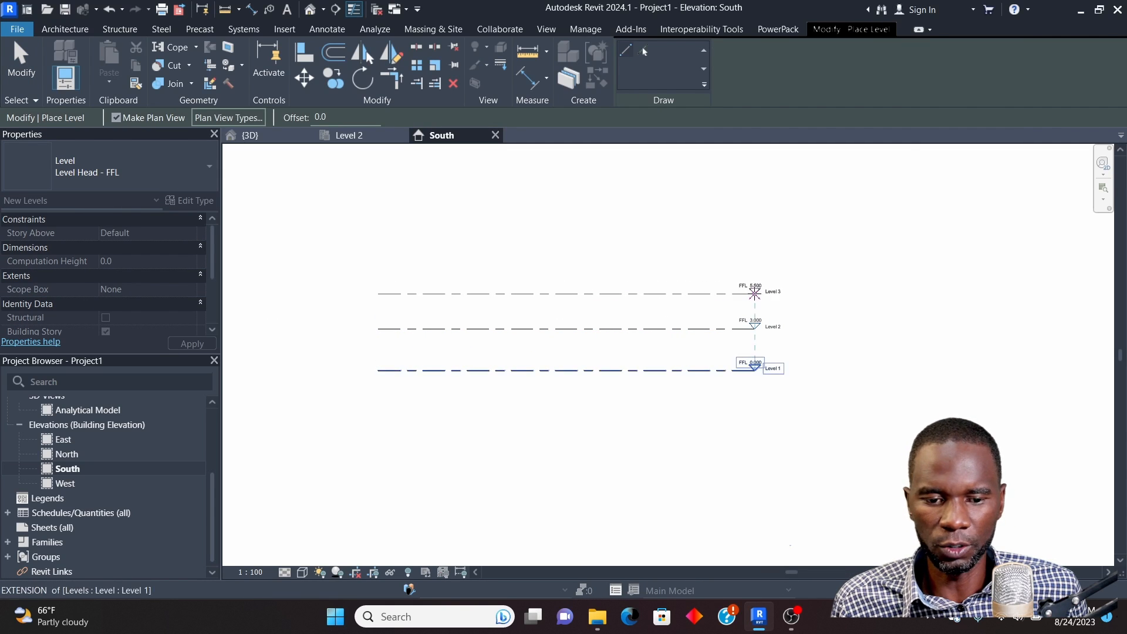
click(755, 294)
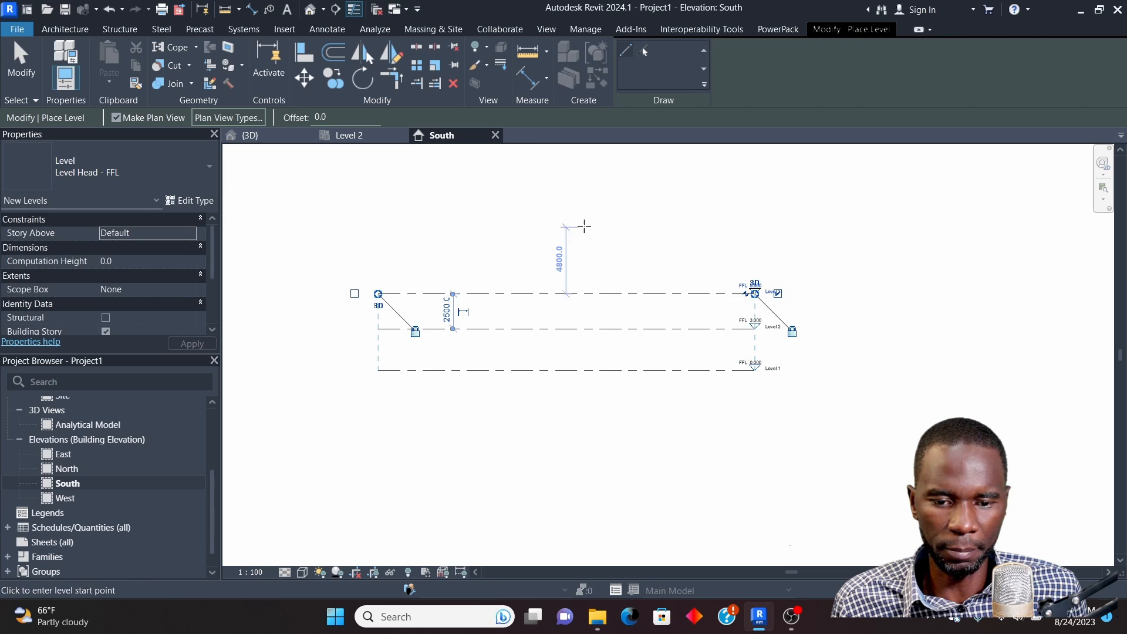
right_click(585, 226)
click(611, 213)
scroll(593, 329, up, 2)
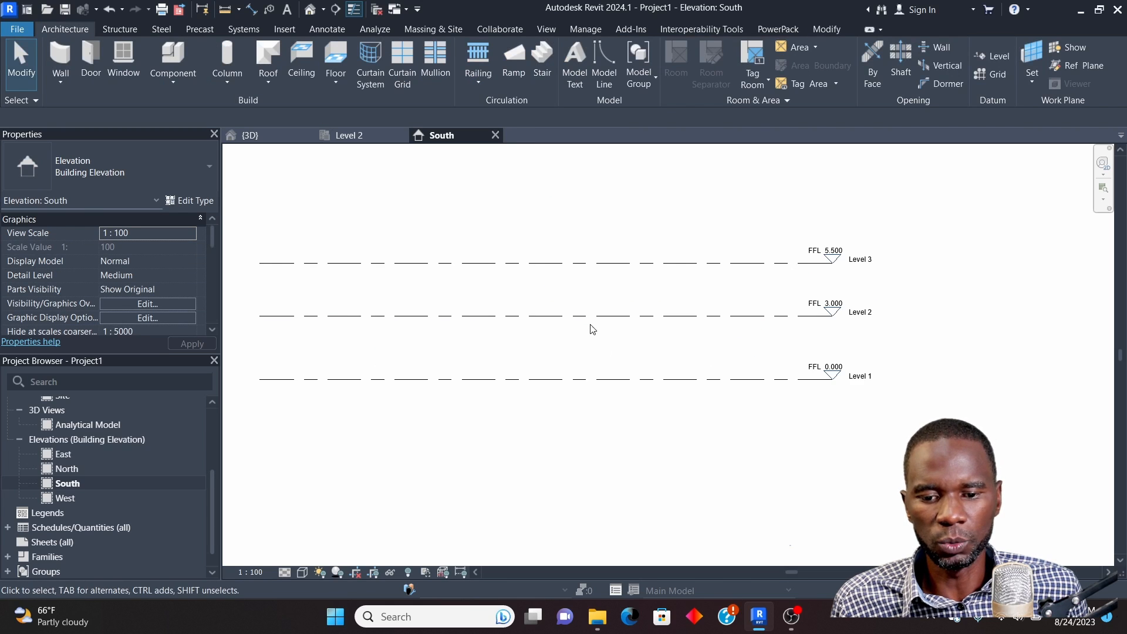
Set the distance between Level 1 and Level 2 to 4 m
scroll(586, 350, down, 1)
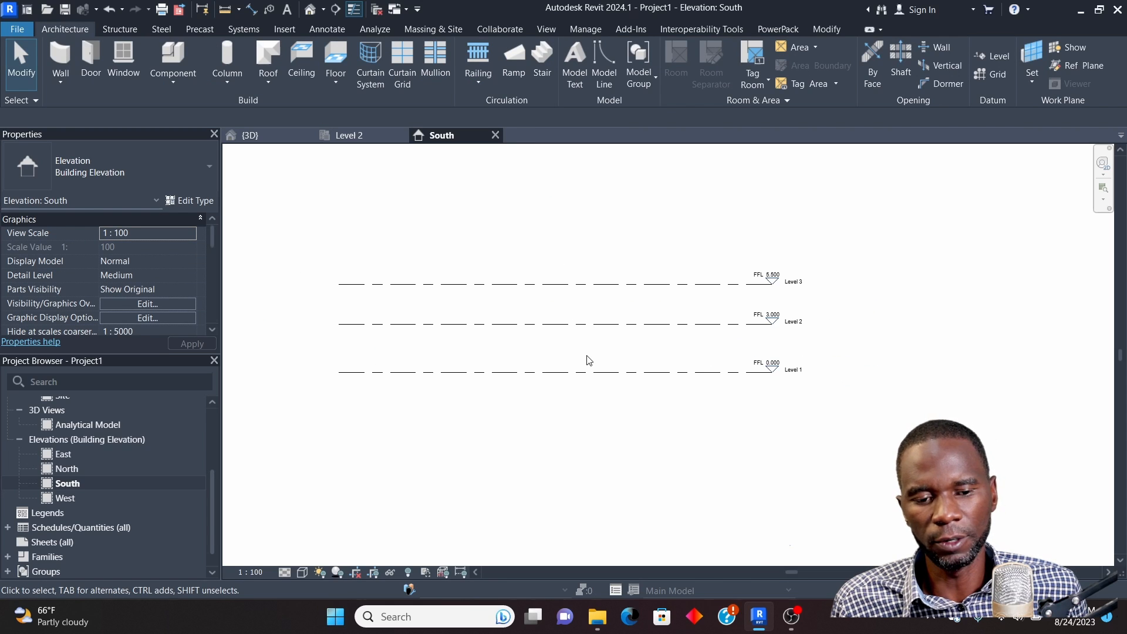
click(574, 324)
click(419, 349)
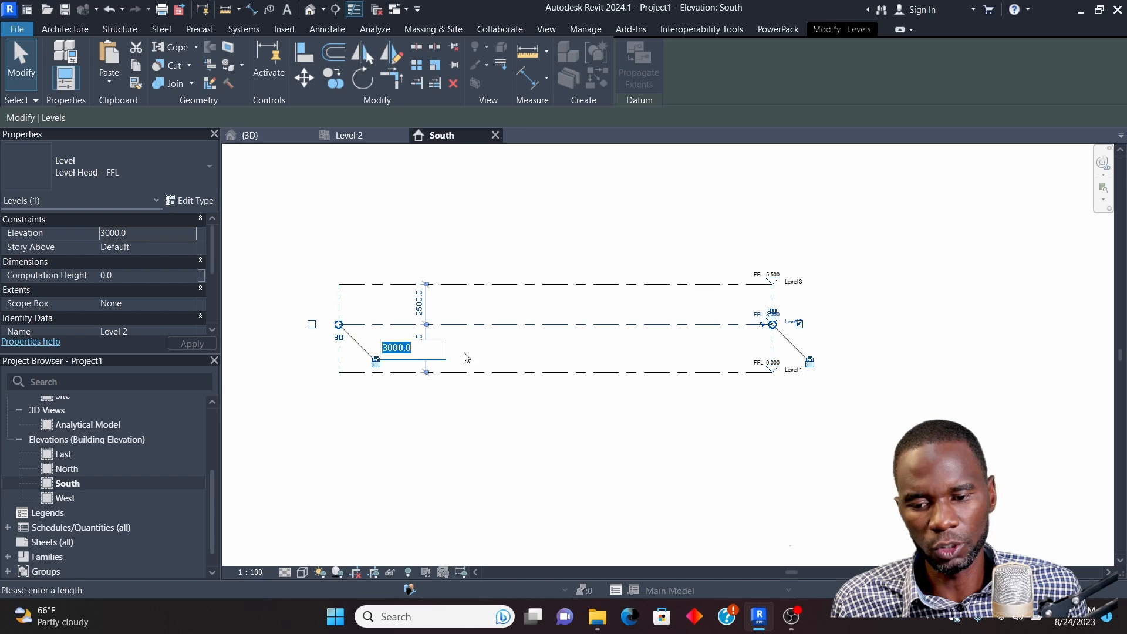
text(4m)
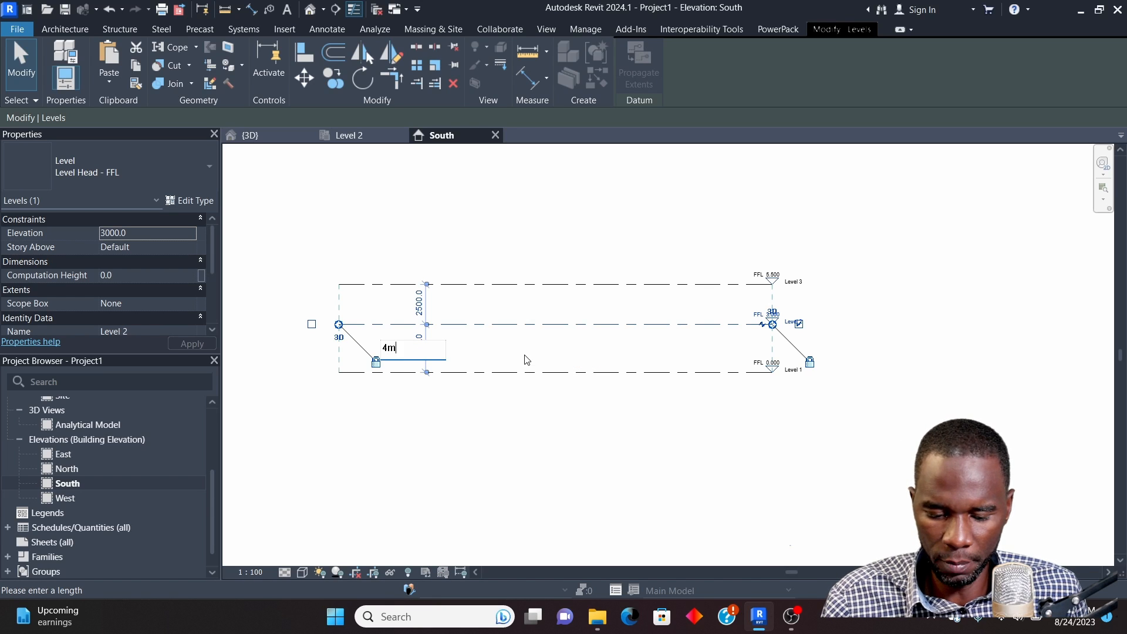
key(Return)
click(532, 356)
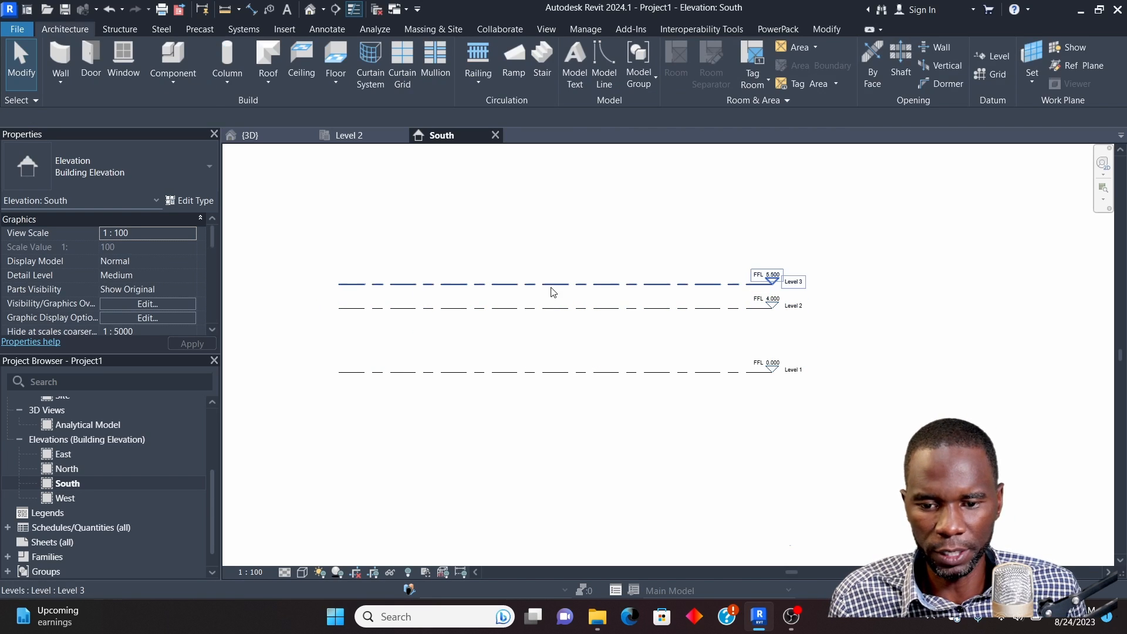
Set the distance between Level 2 and Level 3 to 1.5 m
click(549, 285)
scroll(441, 298, up, 2)
click(420, 296)
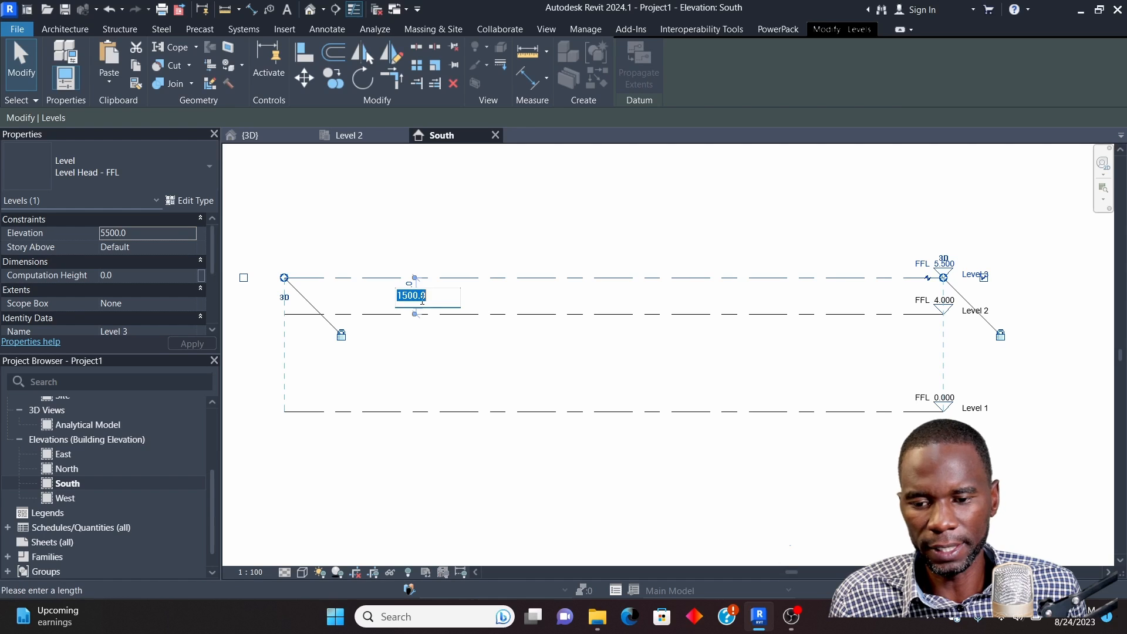
text(1.5m)
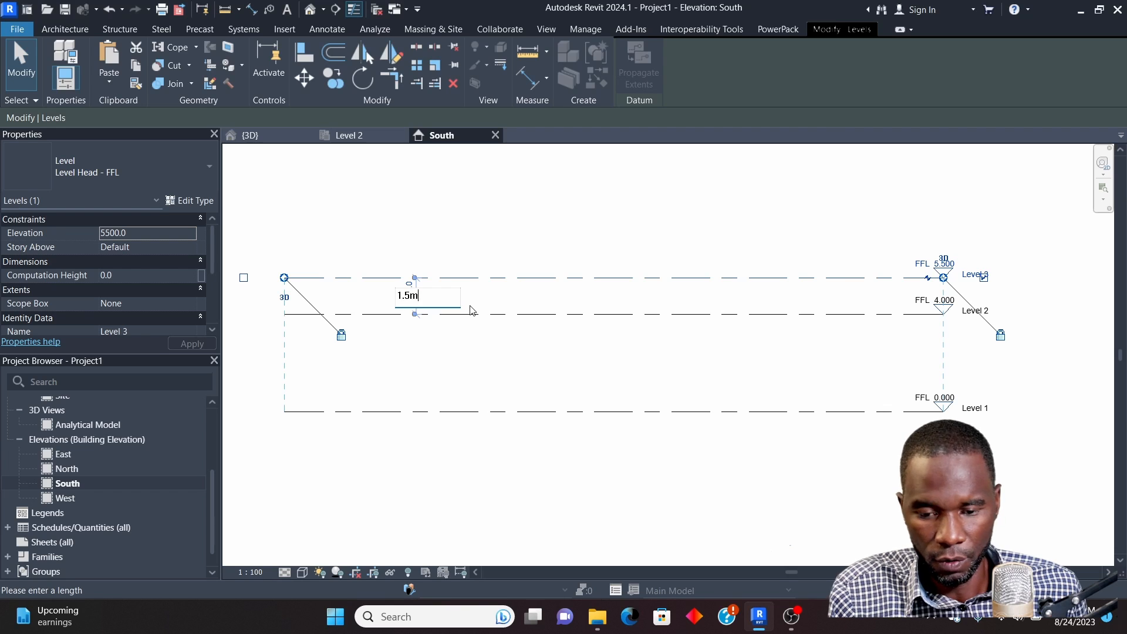
key(Return)
click(507, 236)
Open the Level 1 structural plan
scroll(590, 290, down, 3)
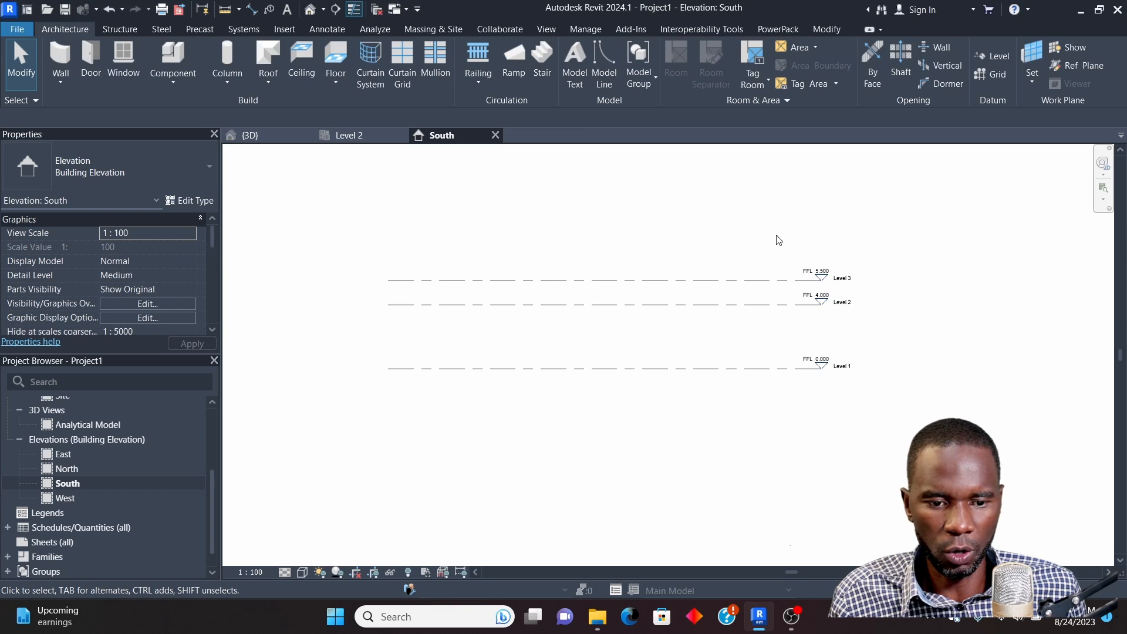
scroll(727, 315, up, 3)
scroll(593, 352, down, 2)
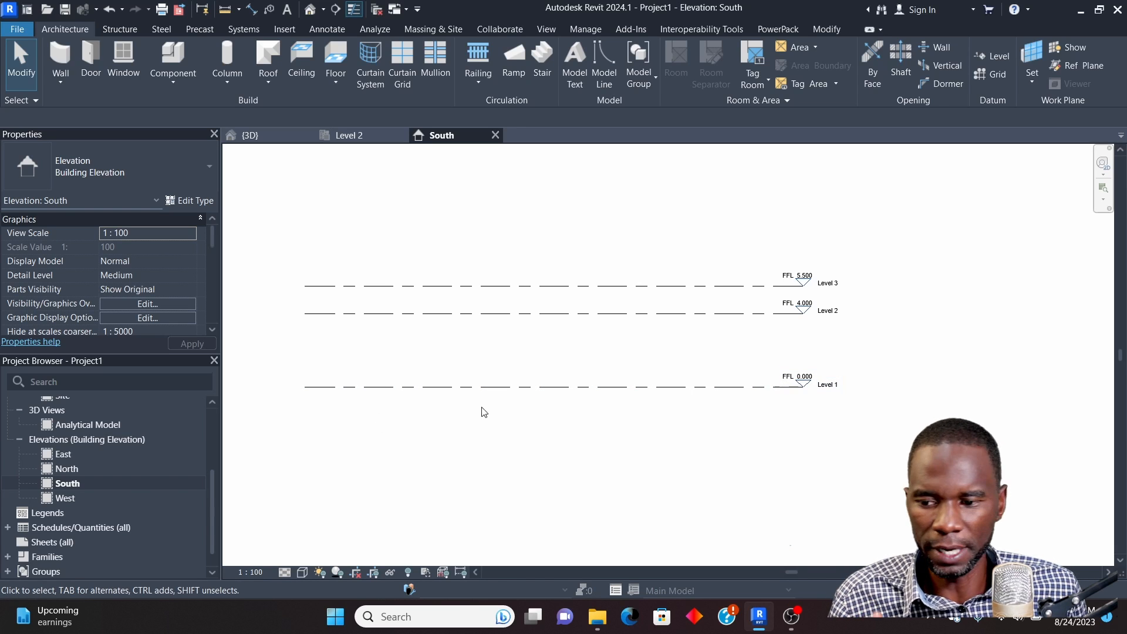
scroll(85, 455, up, 3)
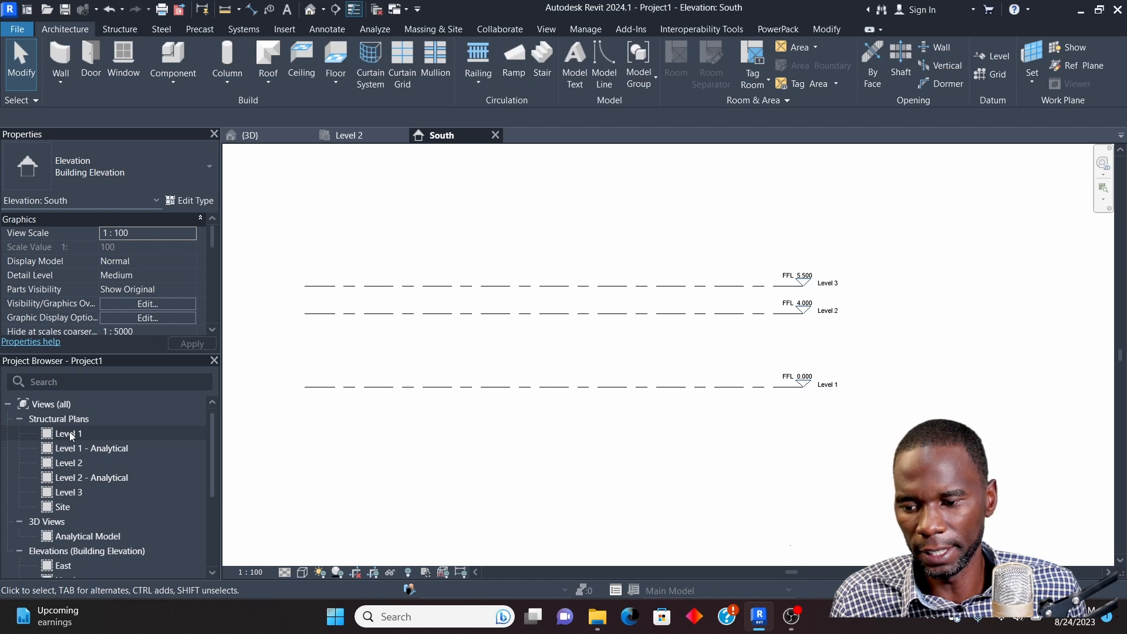
double_click(70, 436)
scroll(652, 346, down, 1)
middle_drag(653, 347, 615, 351)
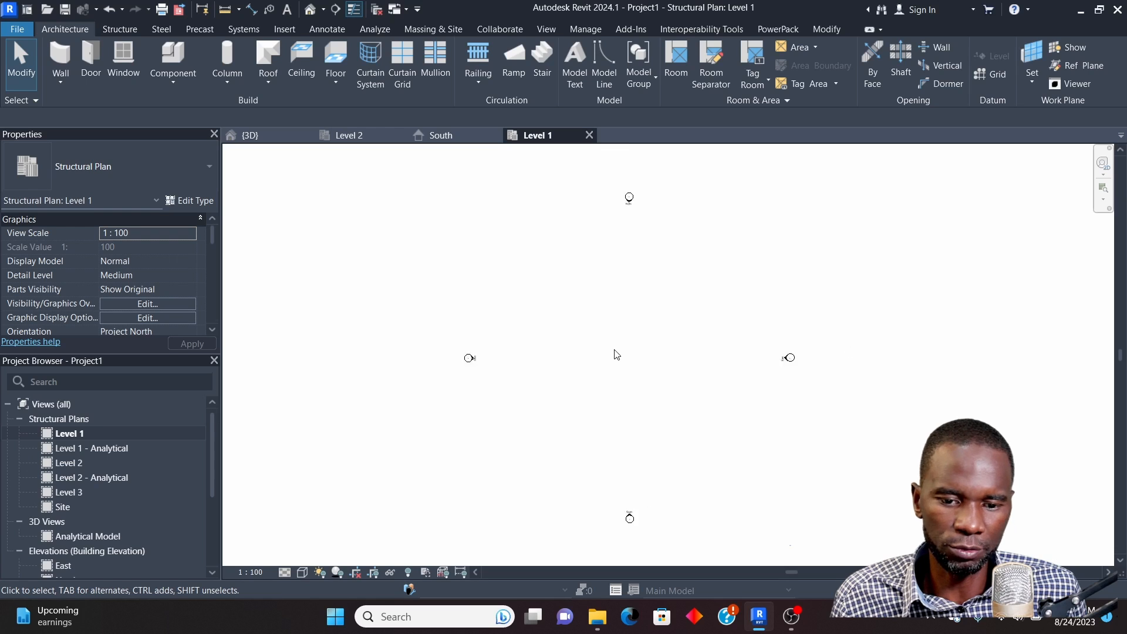
Draw two parallel horizontal grid lines about 7000 mm apart between the elevation markers, with their ends aligned
scroll(614, 350, up, 2)
click(119, 31)
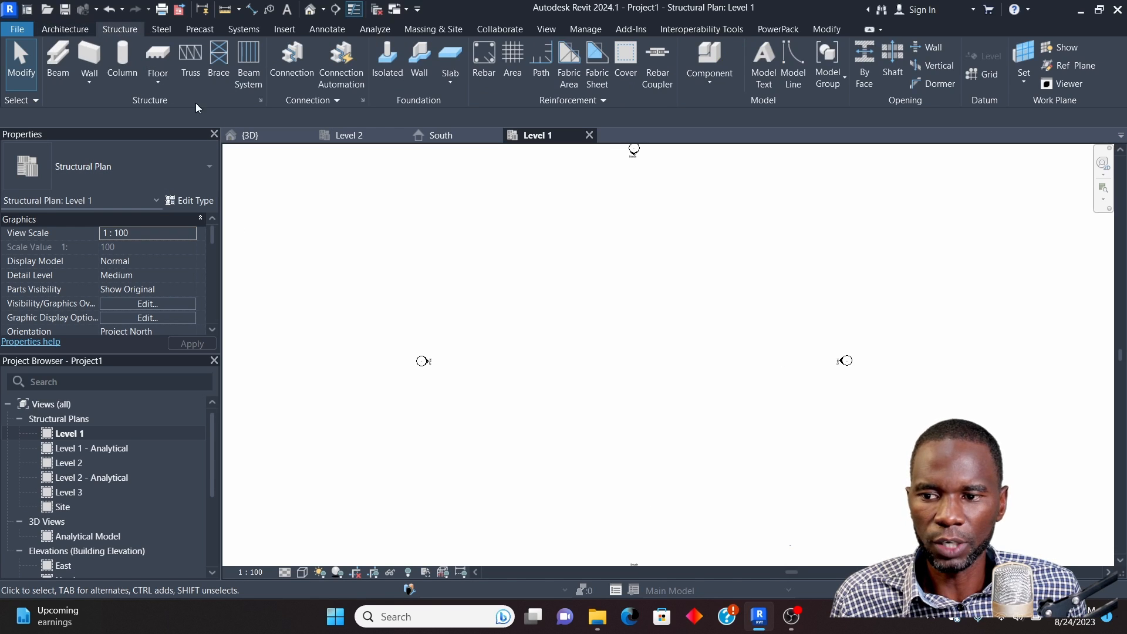
click(982, 74)
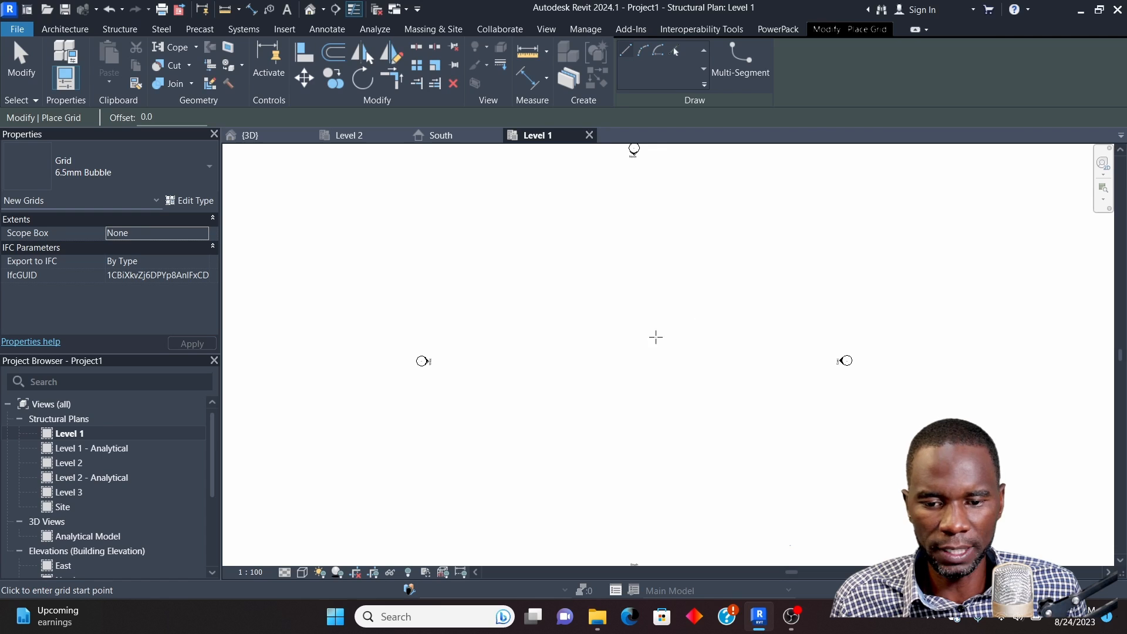
click(522, 281)
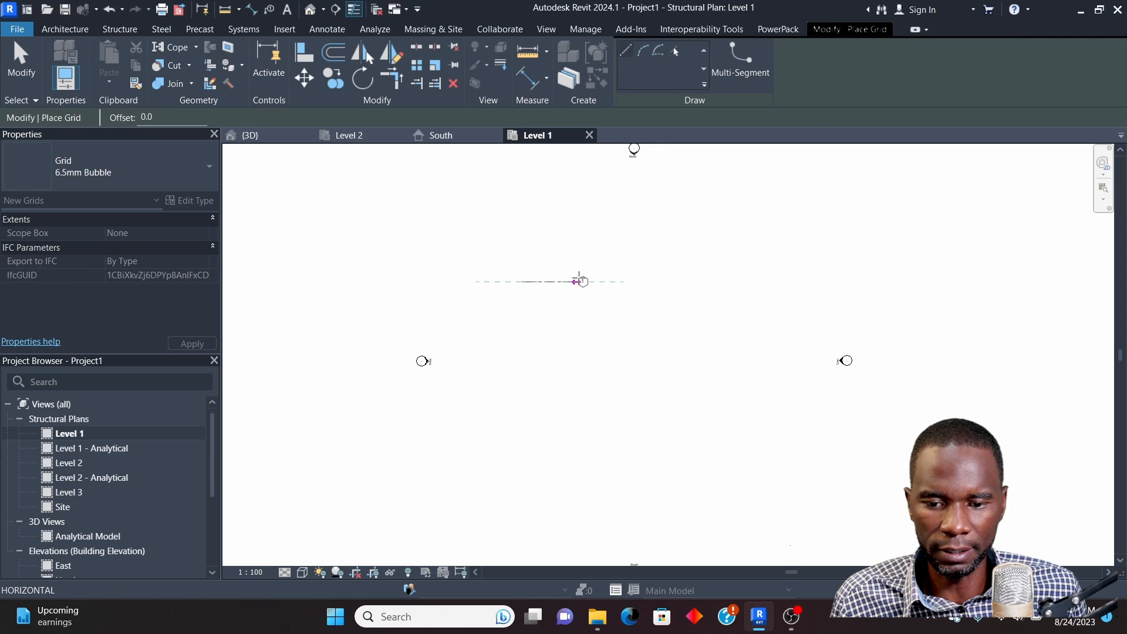
click(759, 282)
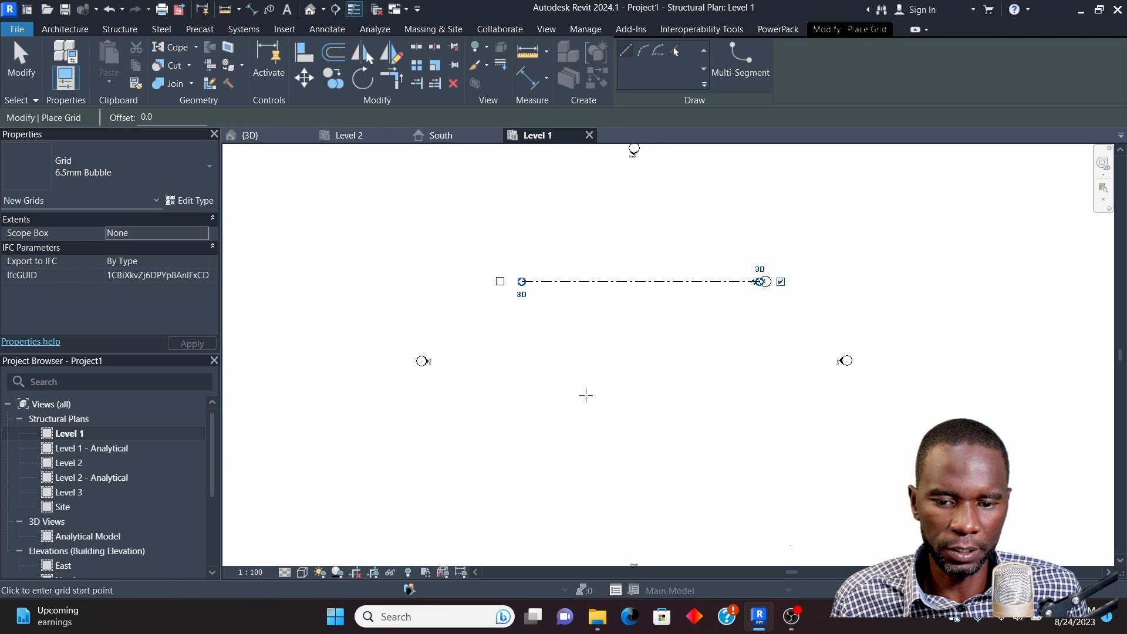
click(522, 339)
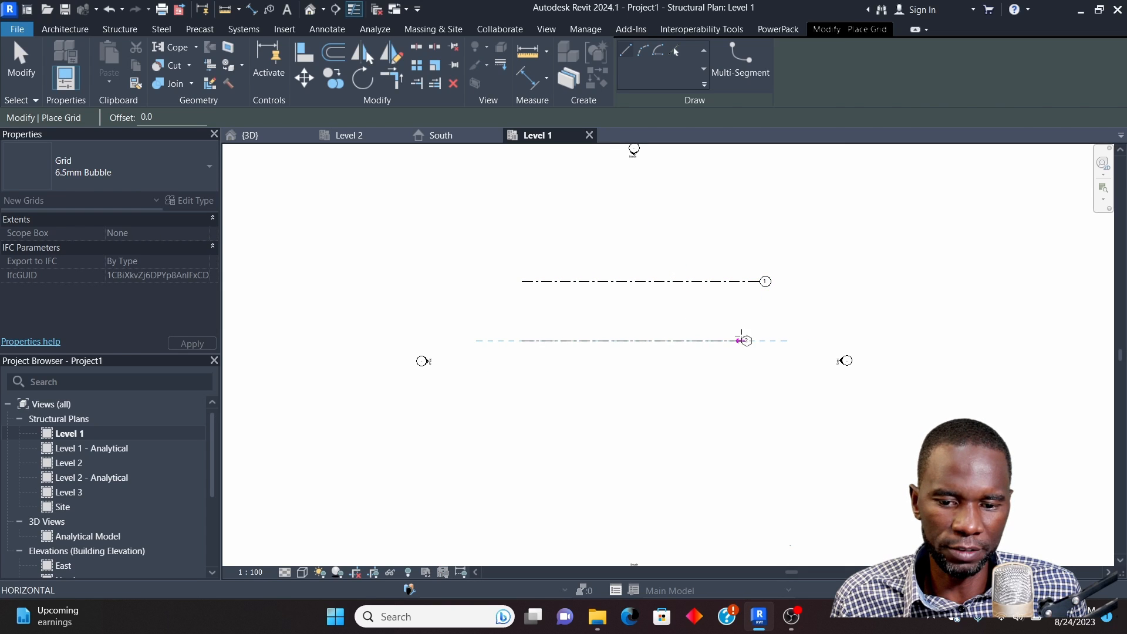
click(762, 339)
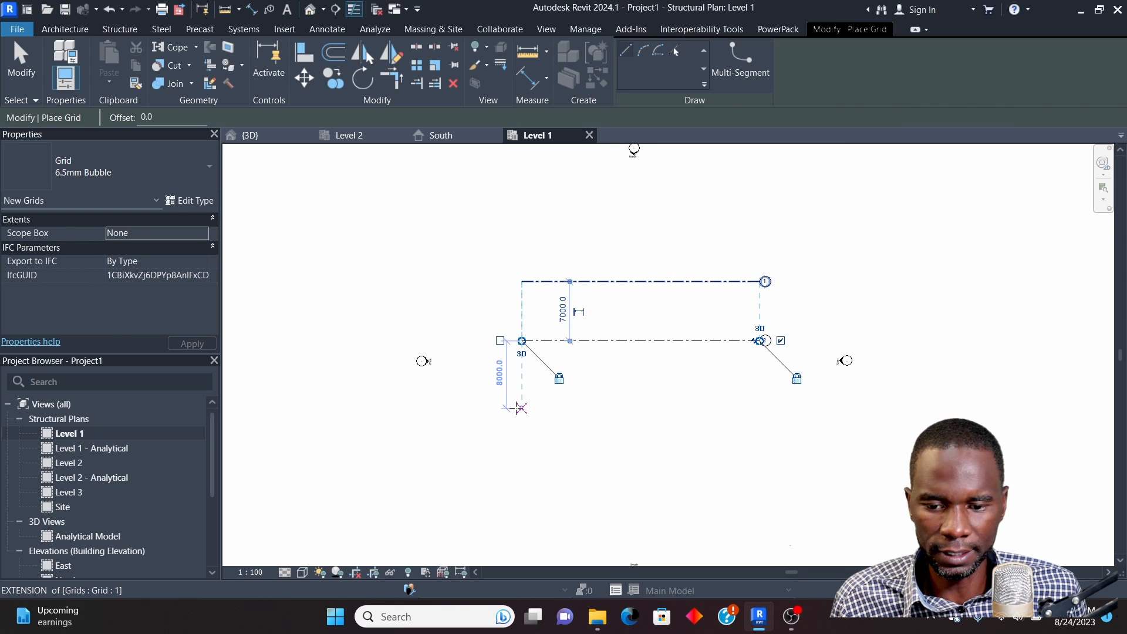
Draw two more aligned horizontal grid lines below grid 2, about 8000 mm and a further 7000 mm down
click(522, 407)
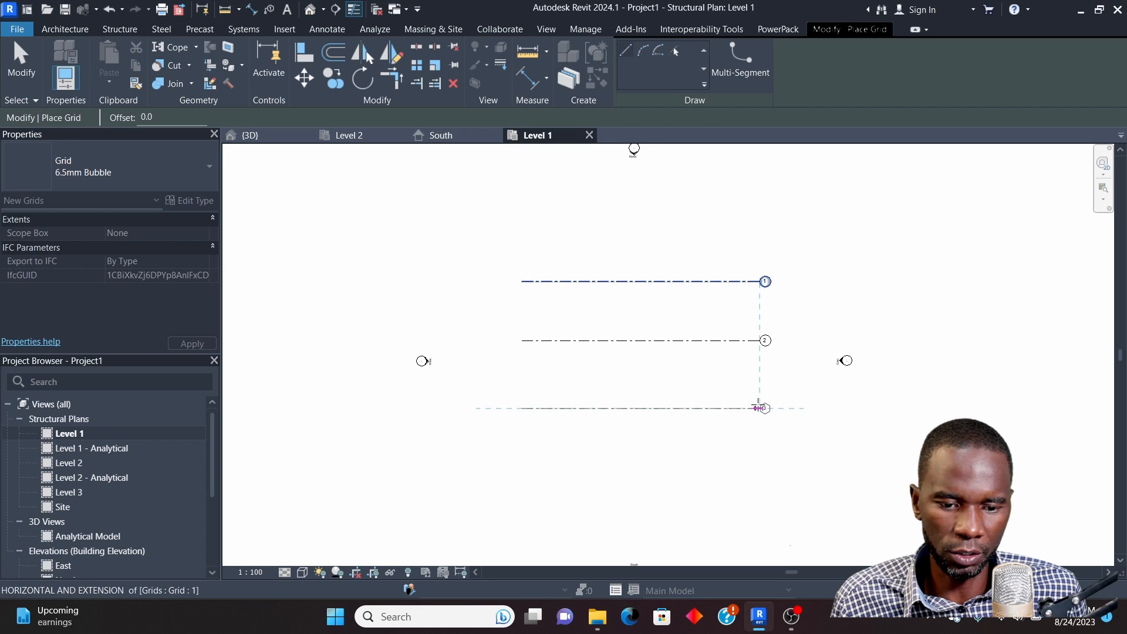
click(765, 407)
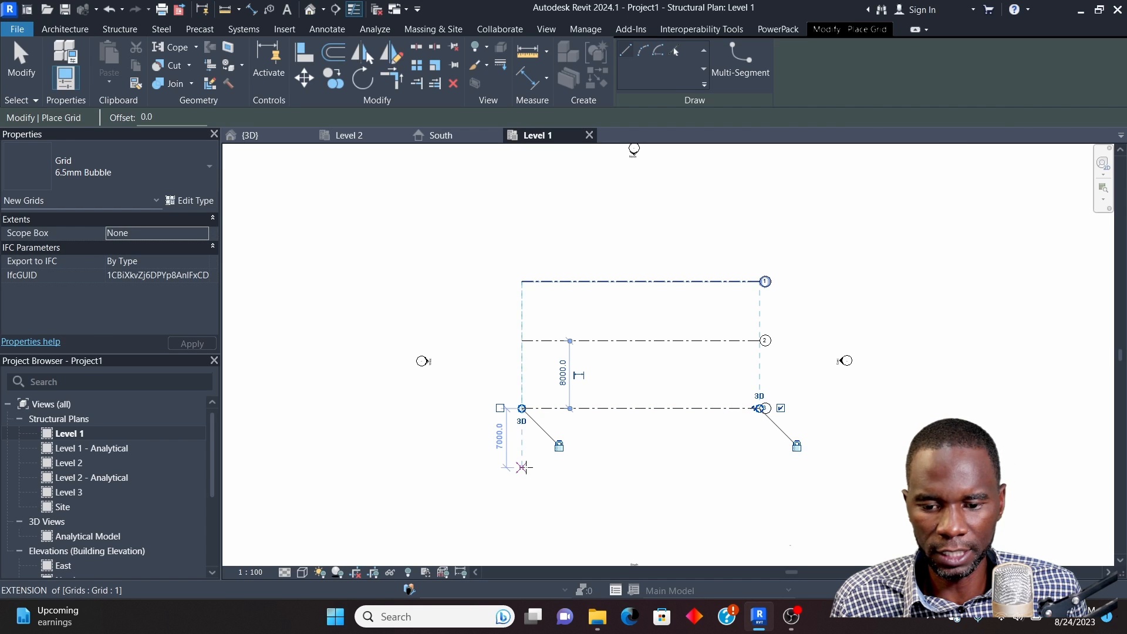
click(521, 467)
click(755, 468)
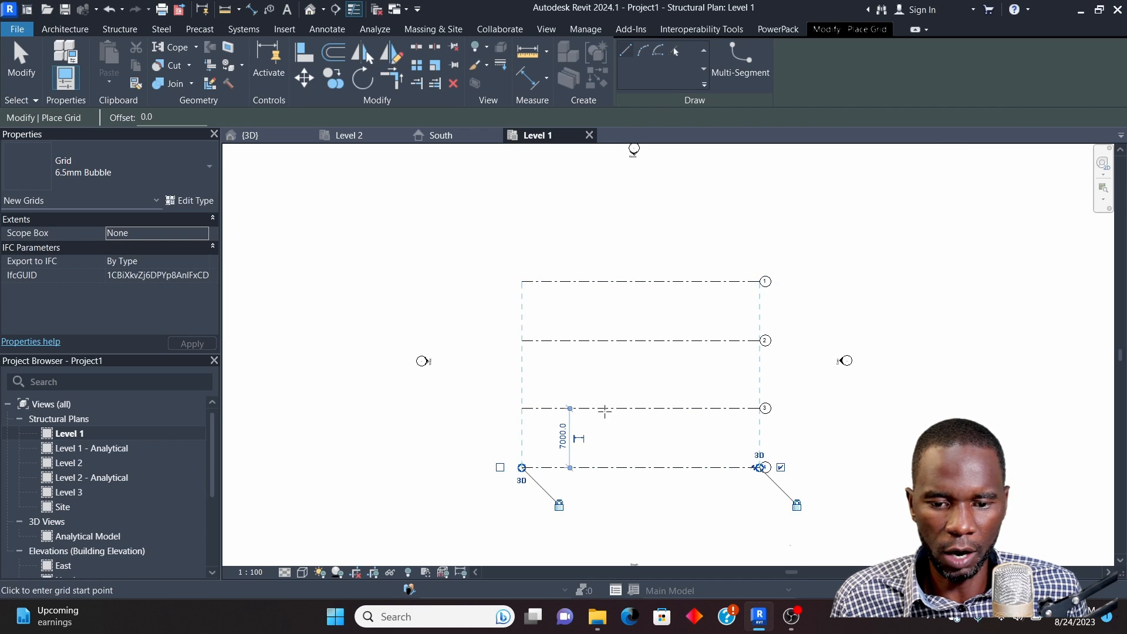
click(21, 59)
Draw a similar vertical grid line crossing all four horizontal grids near their left ends, with its bubble below grid 4
scroll(634, 376, down, 2)
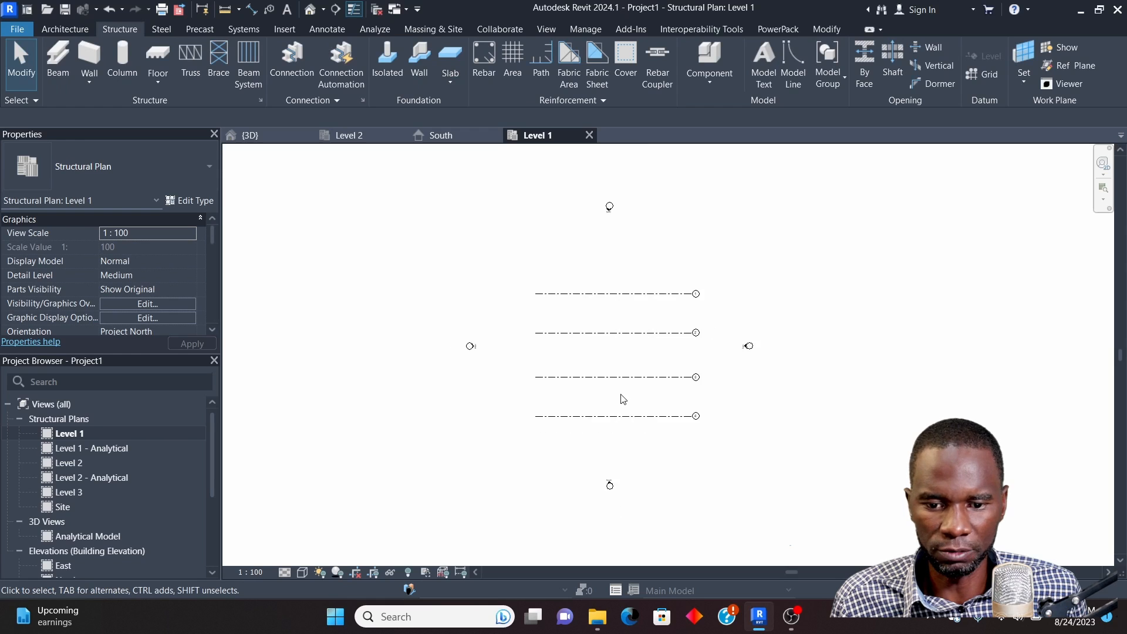
scroll(646, 403, up, 4)
scroll(532, 358, down, 1)
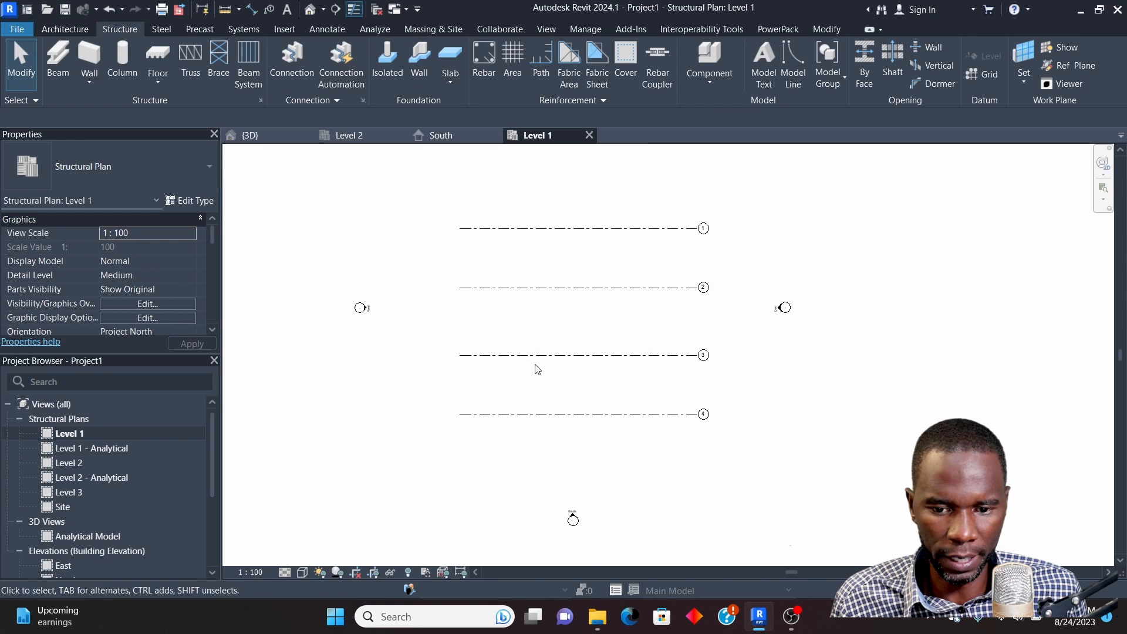
click(539, 287)
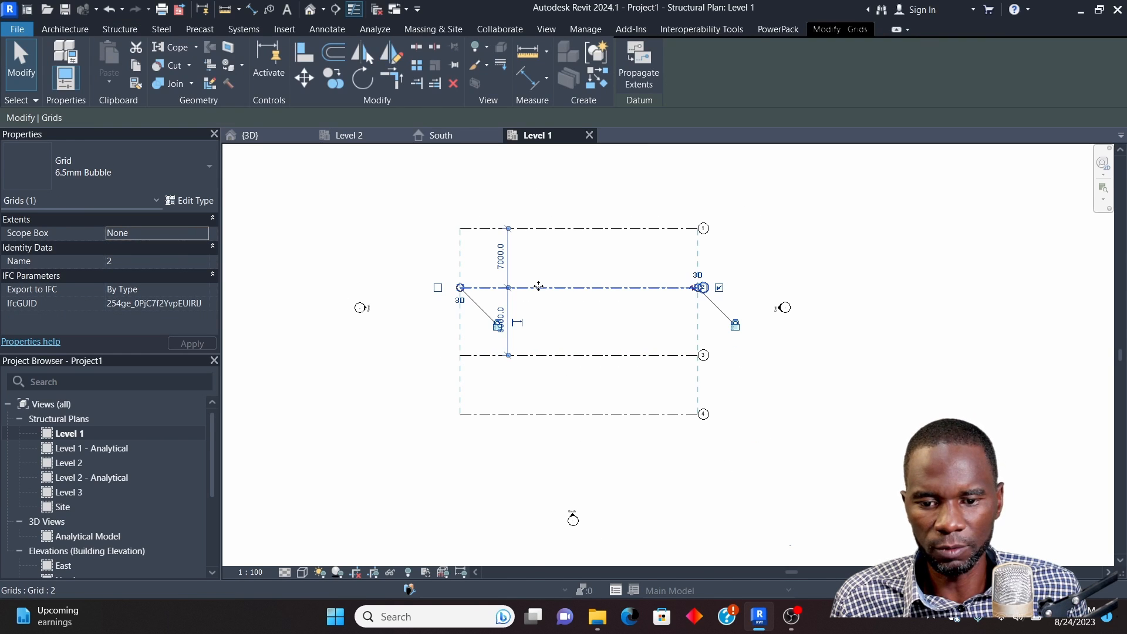
right_click(539, 287)
click(586, 342)
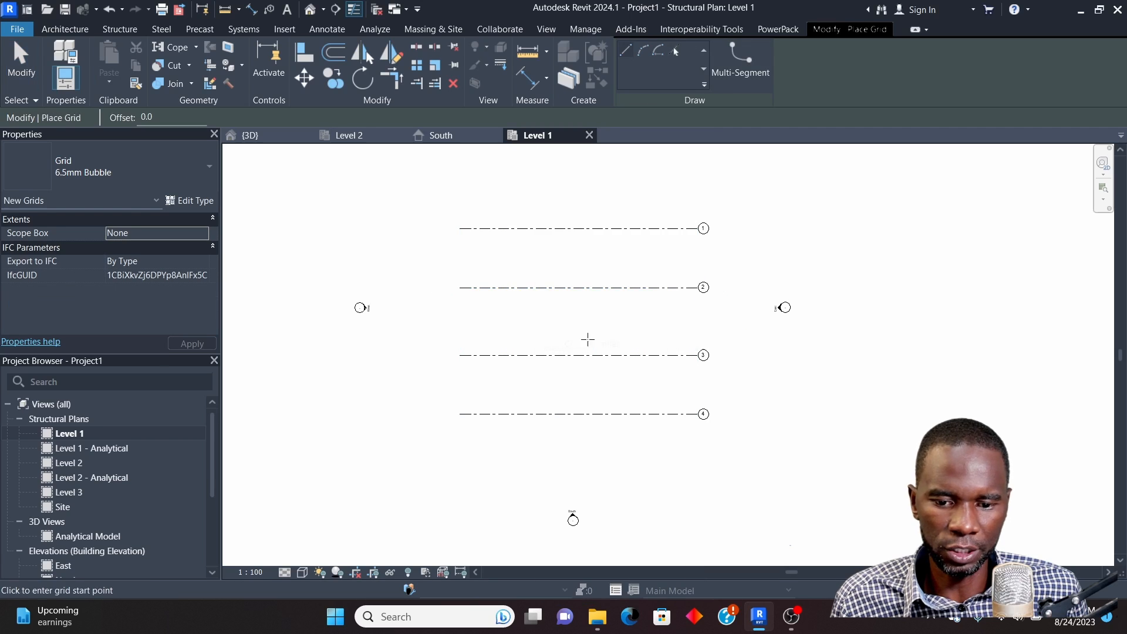
click(486, 203)
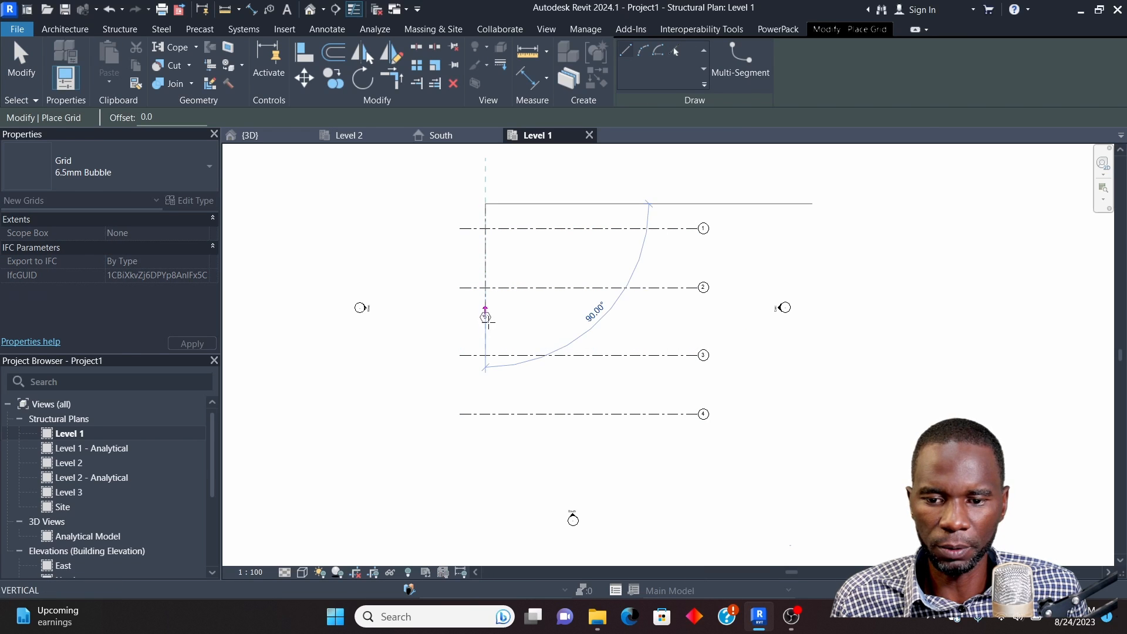
click(485, 439)
key(Escape)
key(Escape)
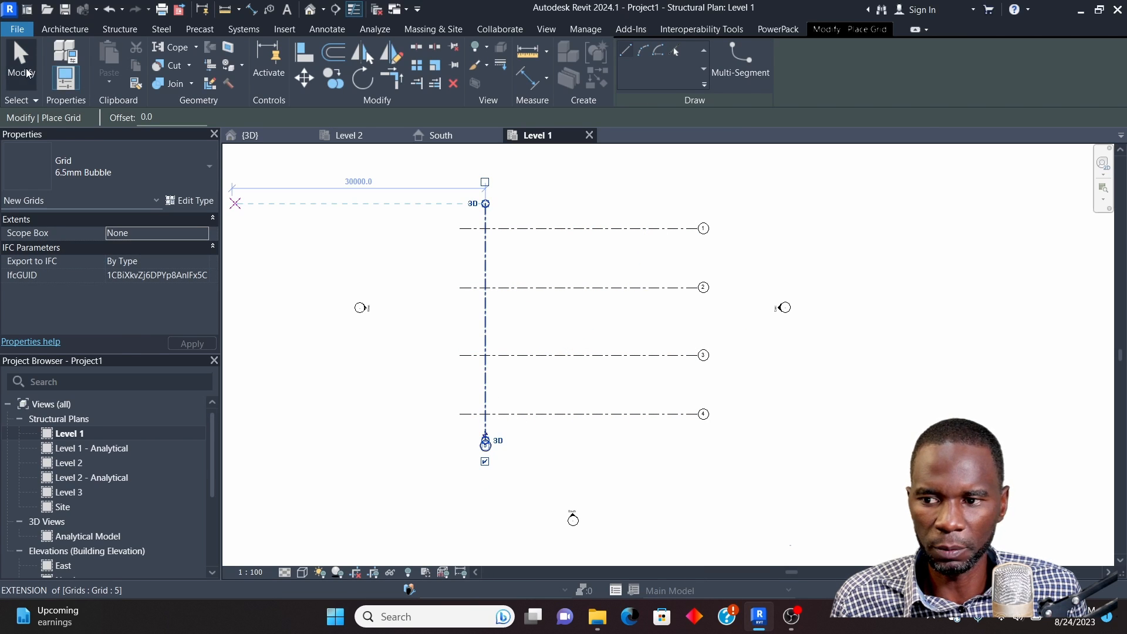
Rename the vertical grid line as A
scroll(483, 458, up, 4)
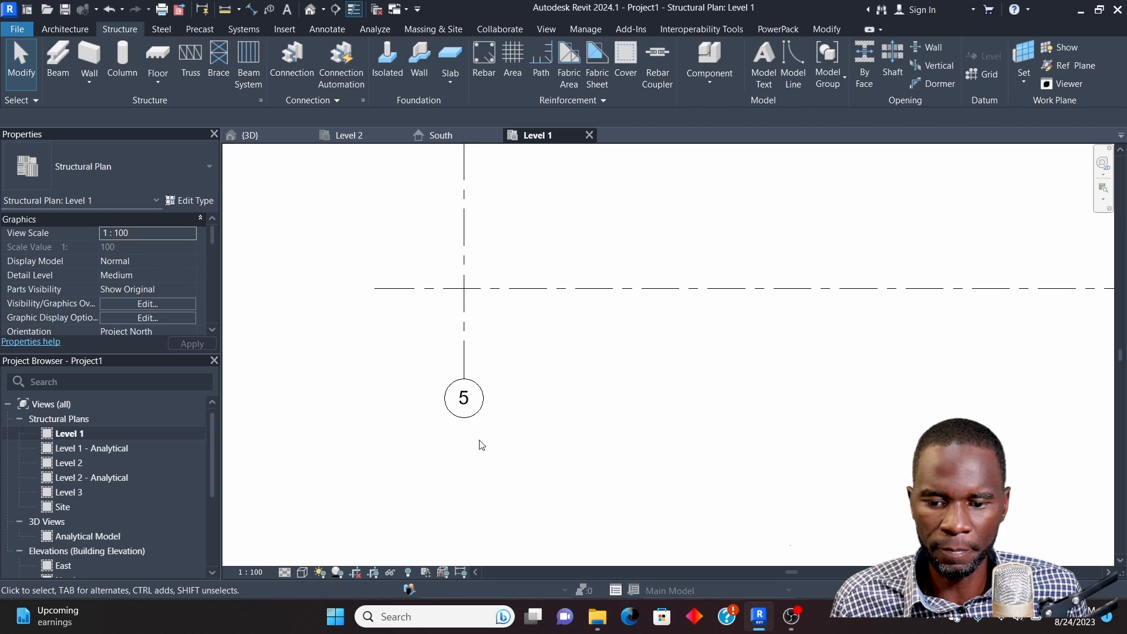
click(464, 397)
click(466, 399)
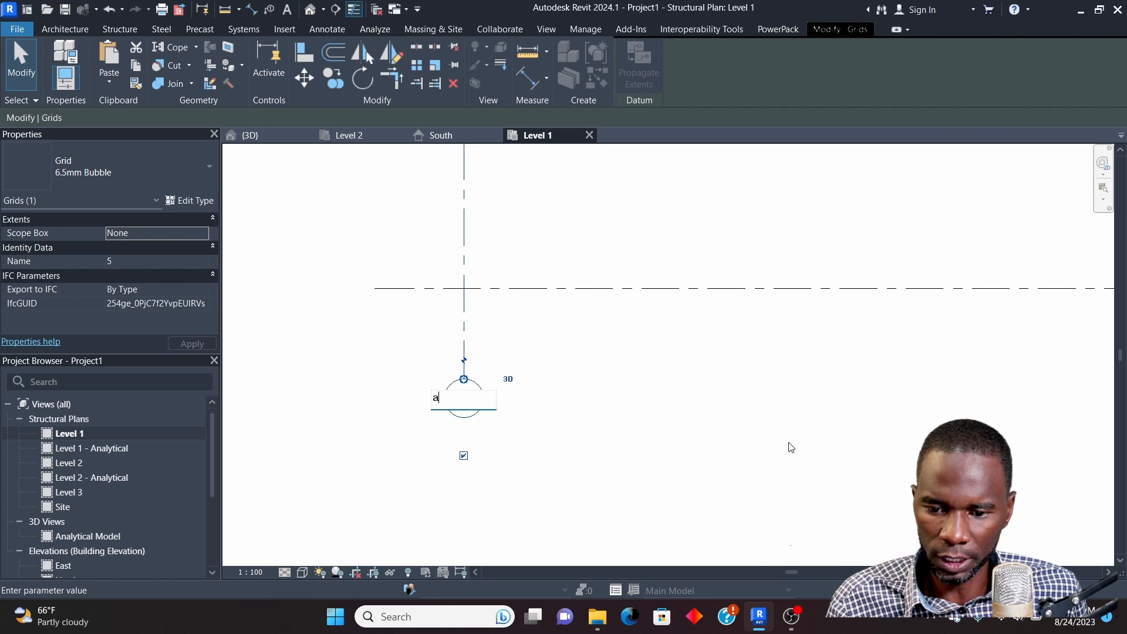
key(Return)
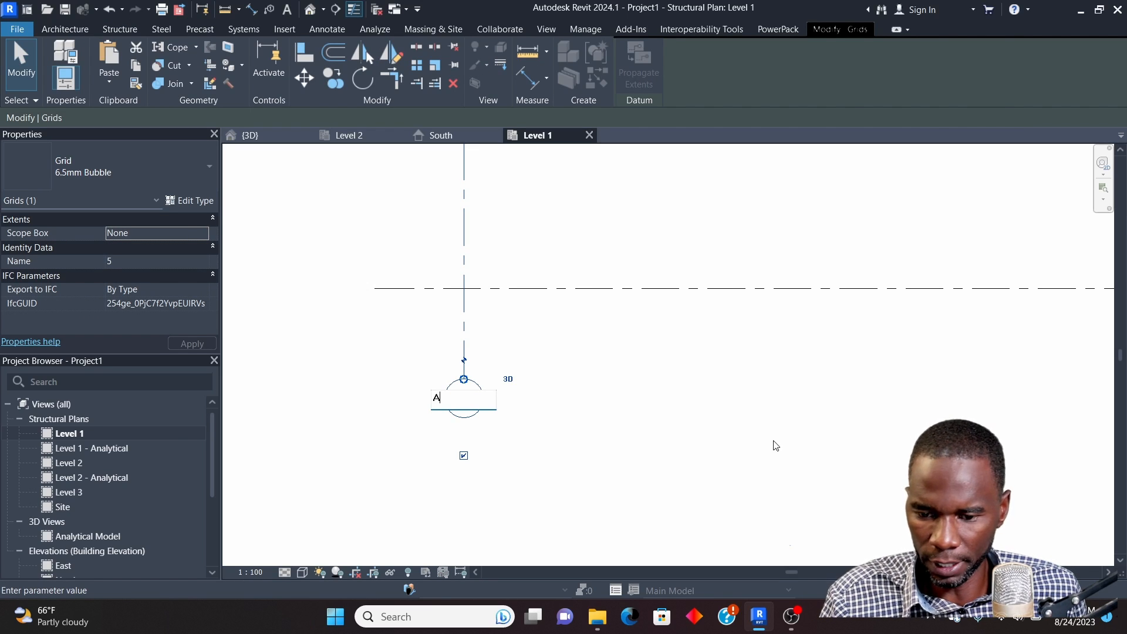
scroll(558, 453, down, 3)
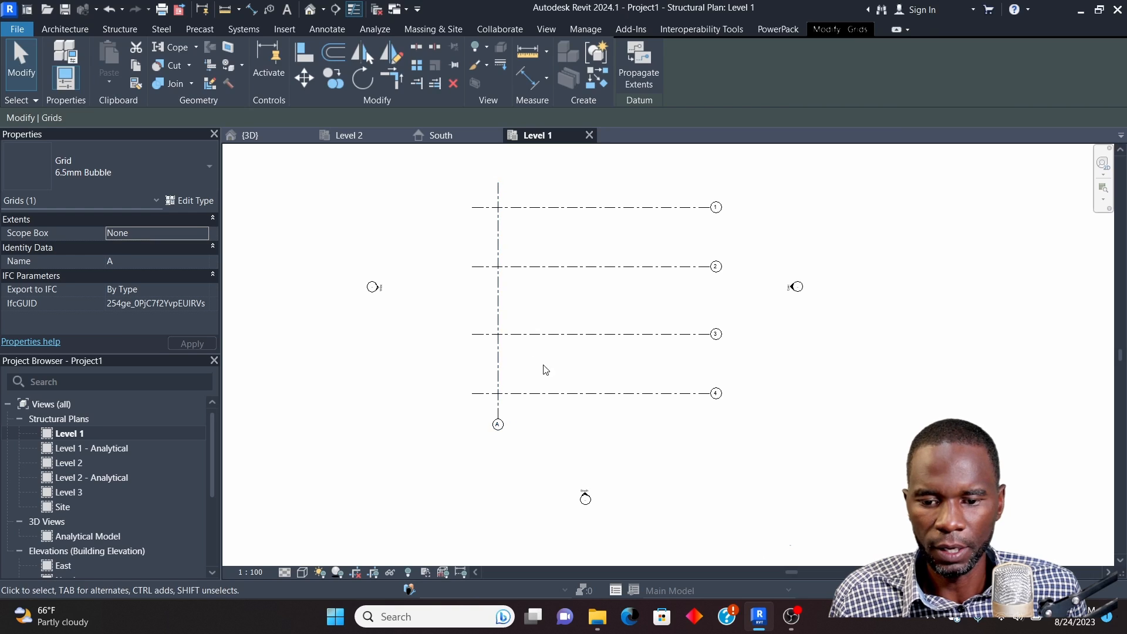
key(Escape)
Draw two similar vertical grids aligned with grid A's ends, about 5000 mm to its right and a further 7000 mm right
click(498, 367)
right_click(528, 296)
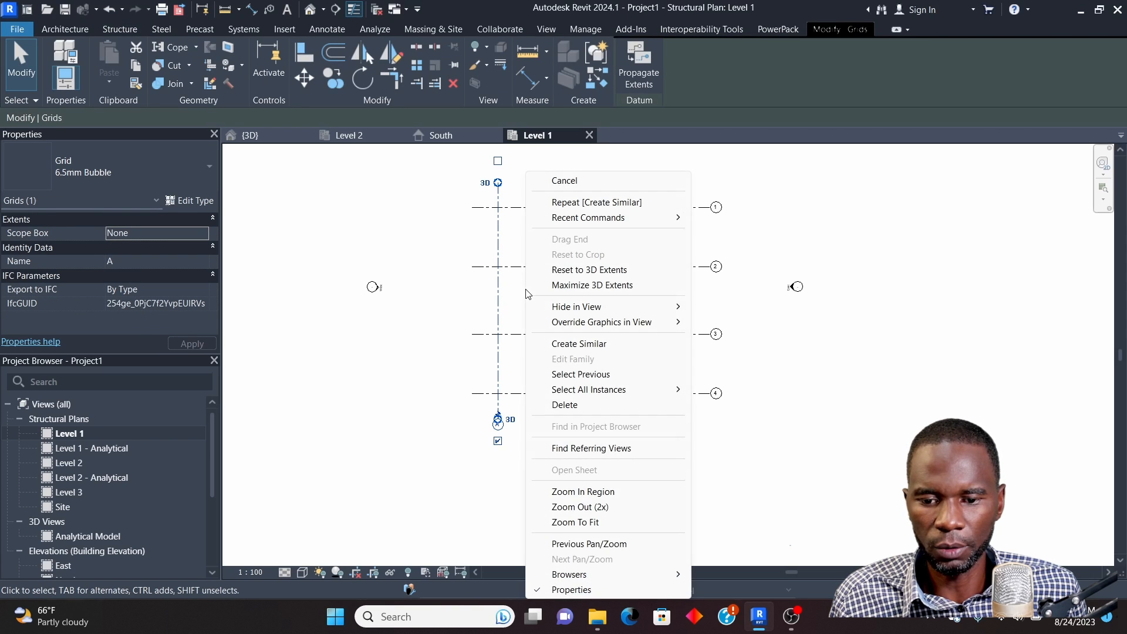
click(572, 343)
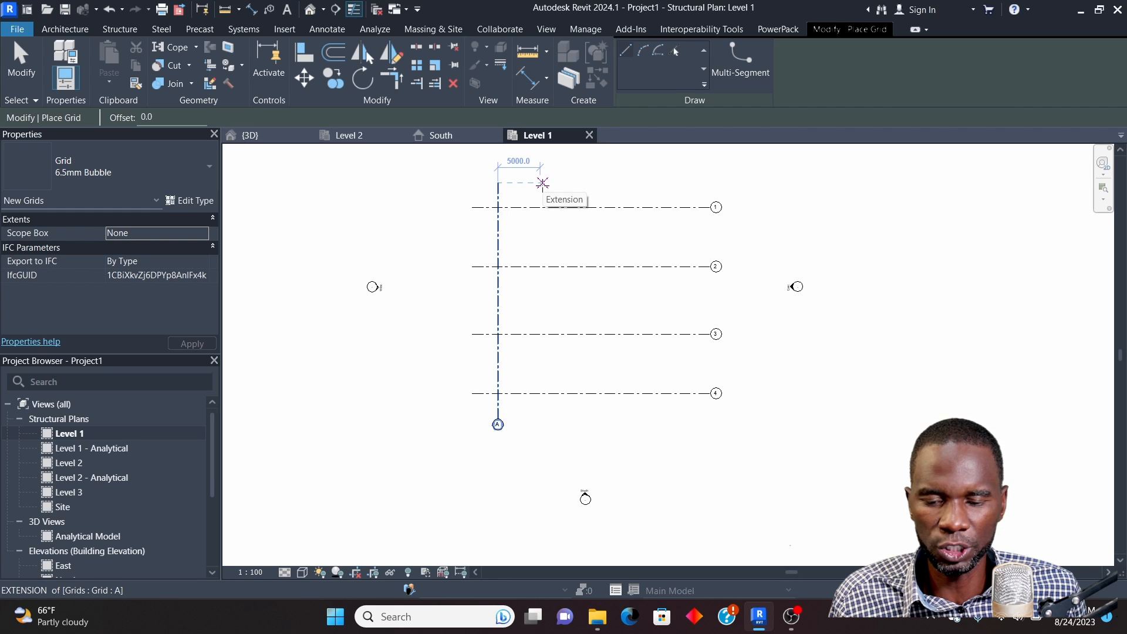
click(543, 183)
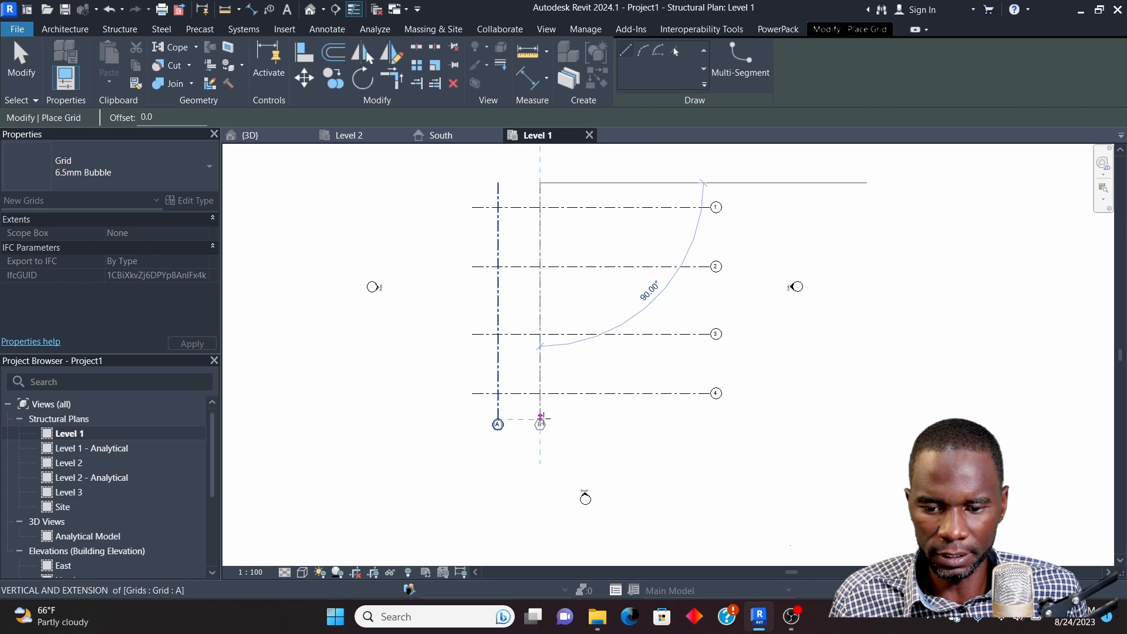
click(540, 420)
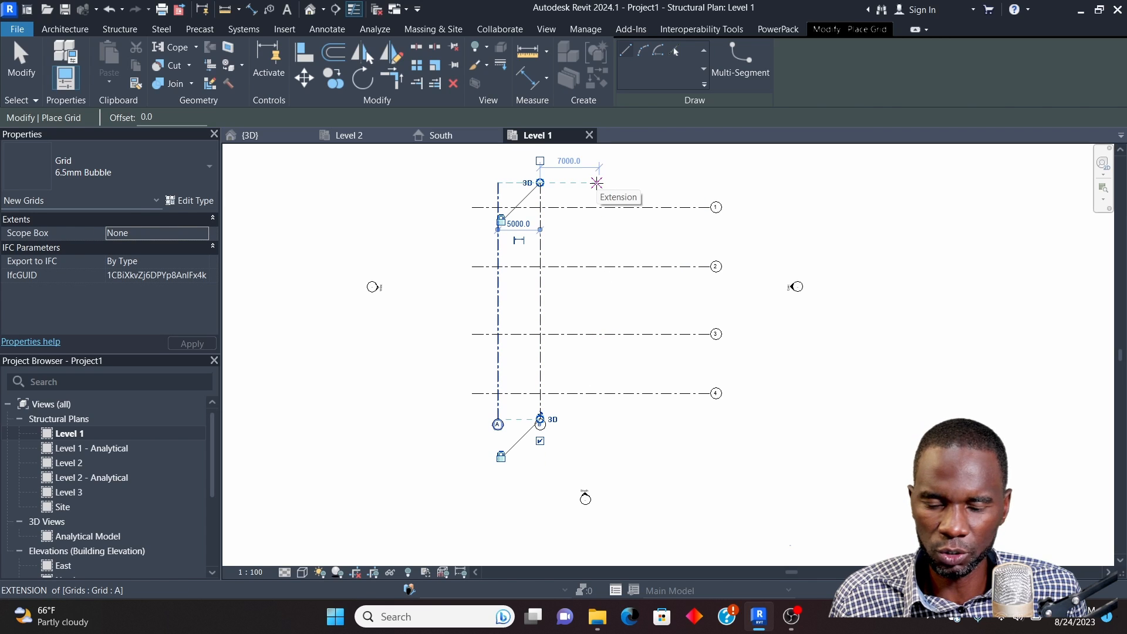
click(597, 183)
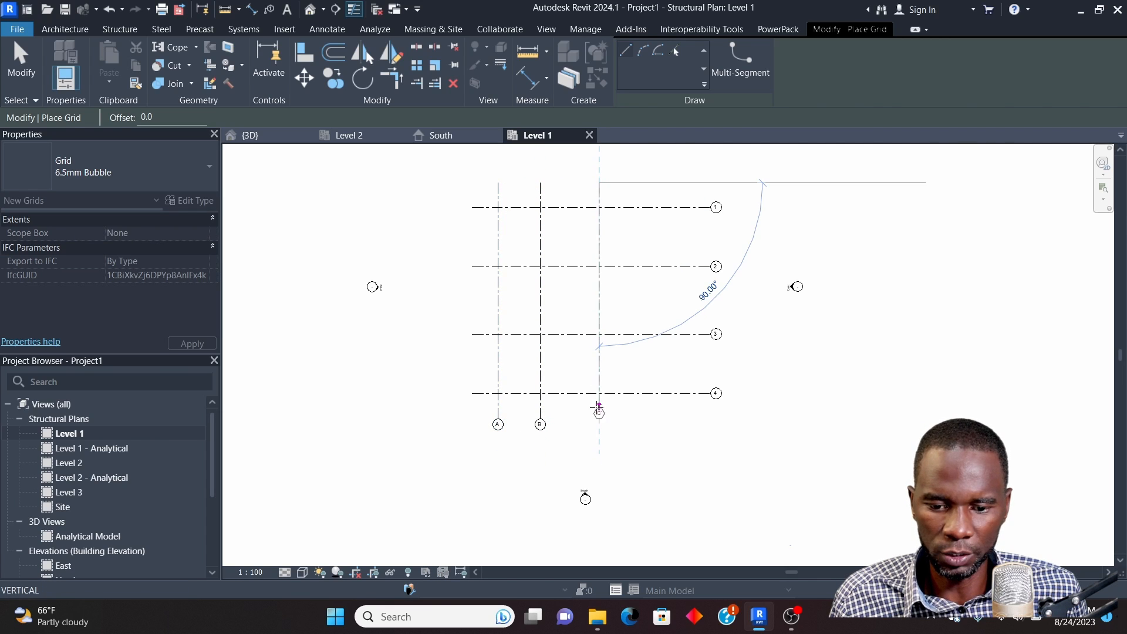
click(599, 420)
right_click(648, 184)
click(665, 193)
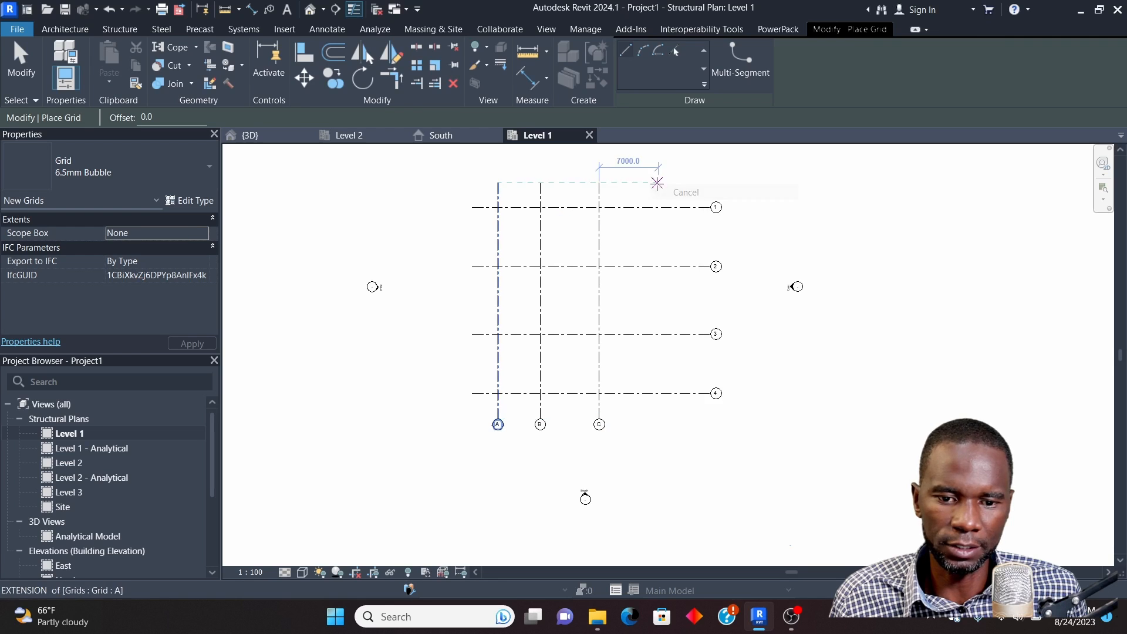
Delete grid 4 and shorten the vertical grids so their bubbles sit just below grid 3
scroll(601, 232, up, 2)
scroll(507, 290, down, 2)
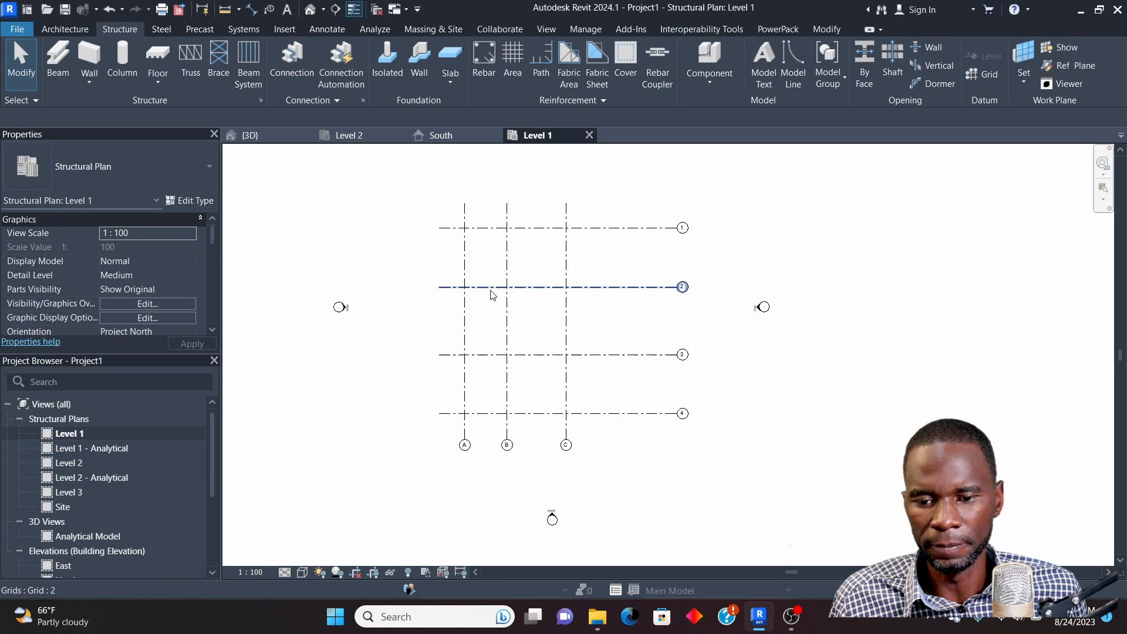
scroll(493, 294, up, 2)
scroll(511, 254, down, 1)
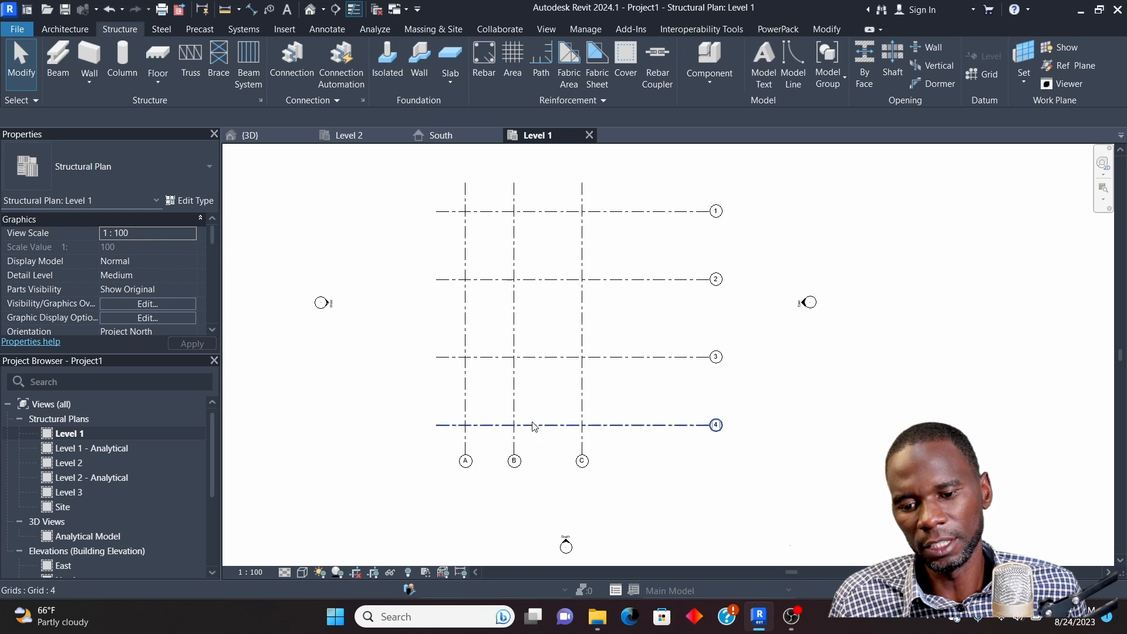
click(492, 425)
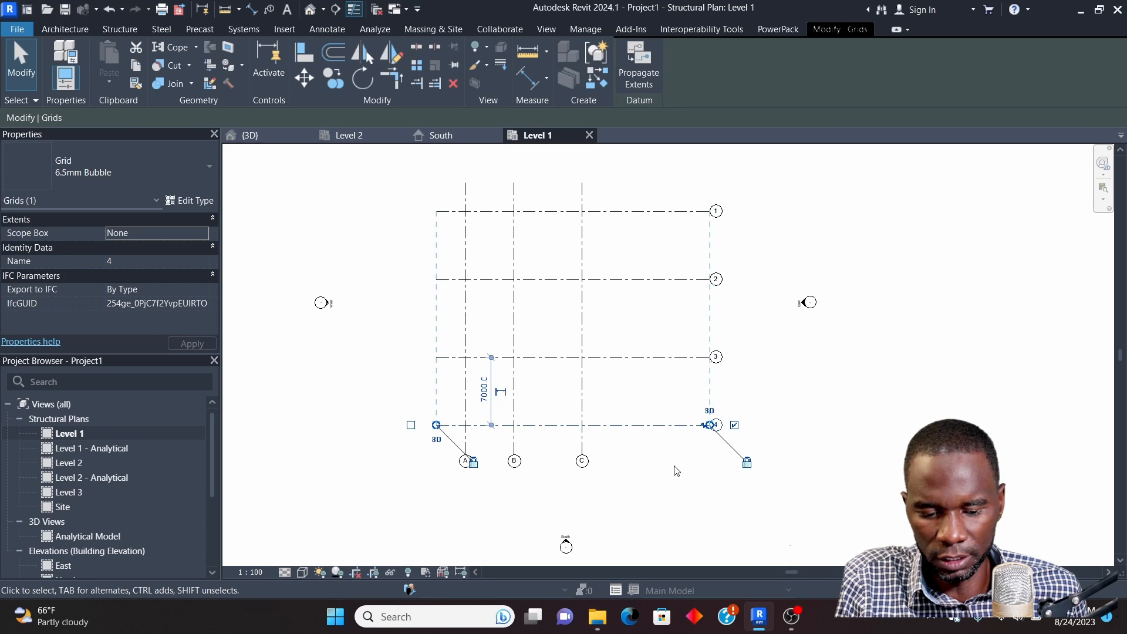
key(Delete)
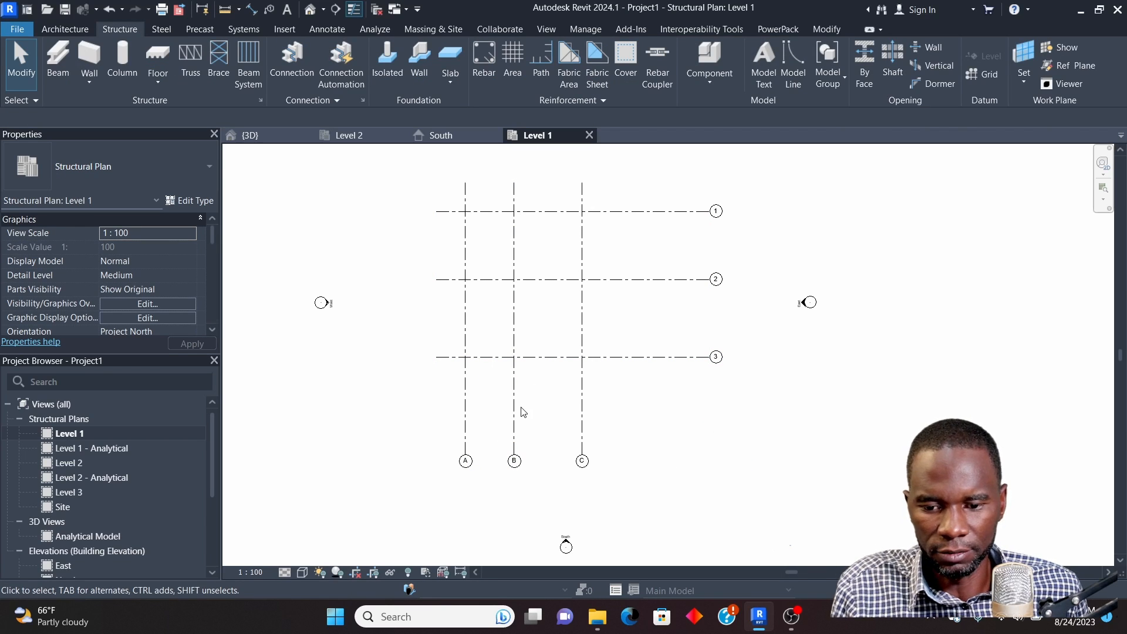
click(517, 458)
drag(514, 458, 515, 380)
click(715, 421)
Move grid 2 by setting its distance to grid 3 to 5 m
scroll(509, 248, up, 2)
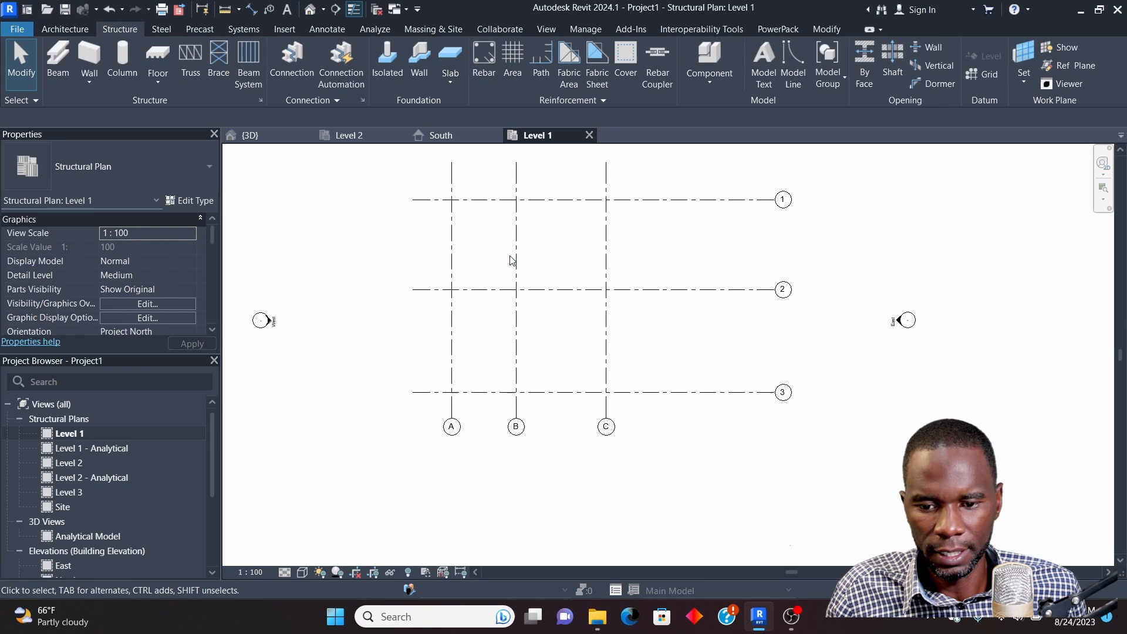
click(546, 289)
click(478, 341)
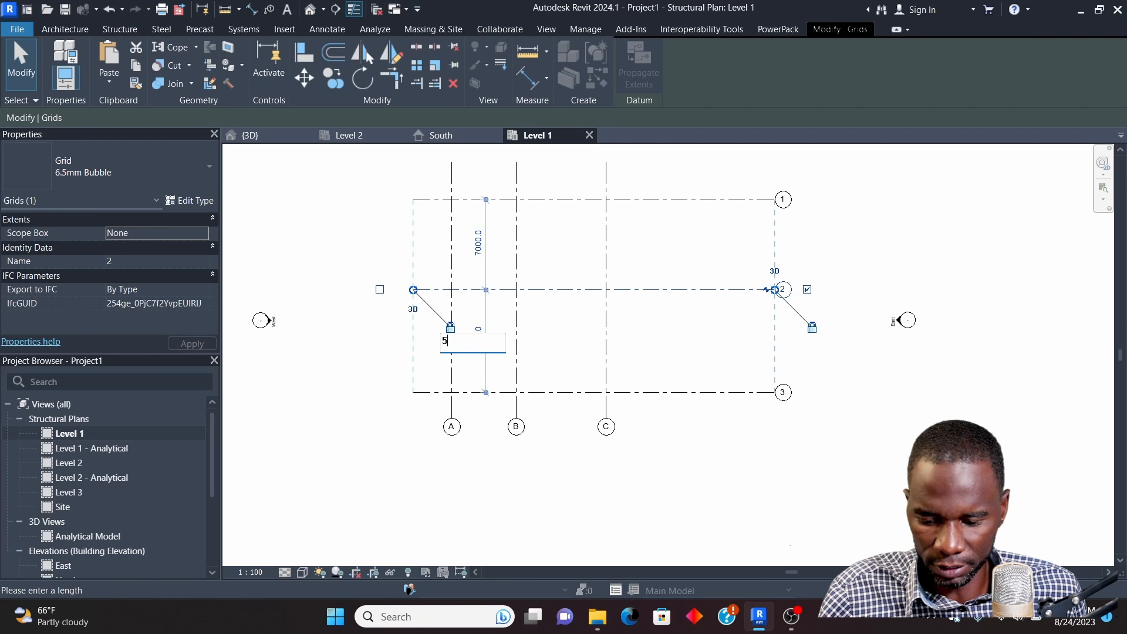
text(5M)
key(Return)
click(352, 255)
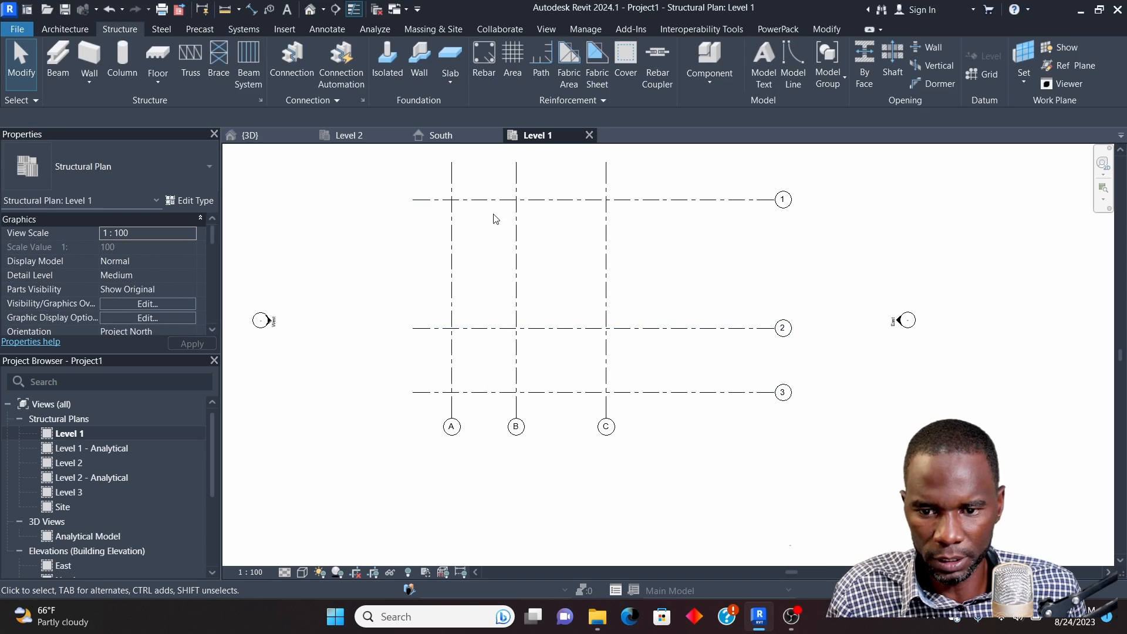
Move grid 1 by setting its distance to grid 2 to 5 m
click(496, 201)
click(479, 258)
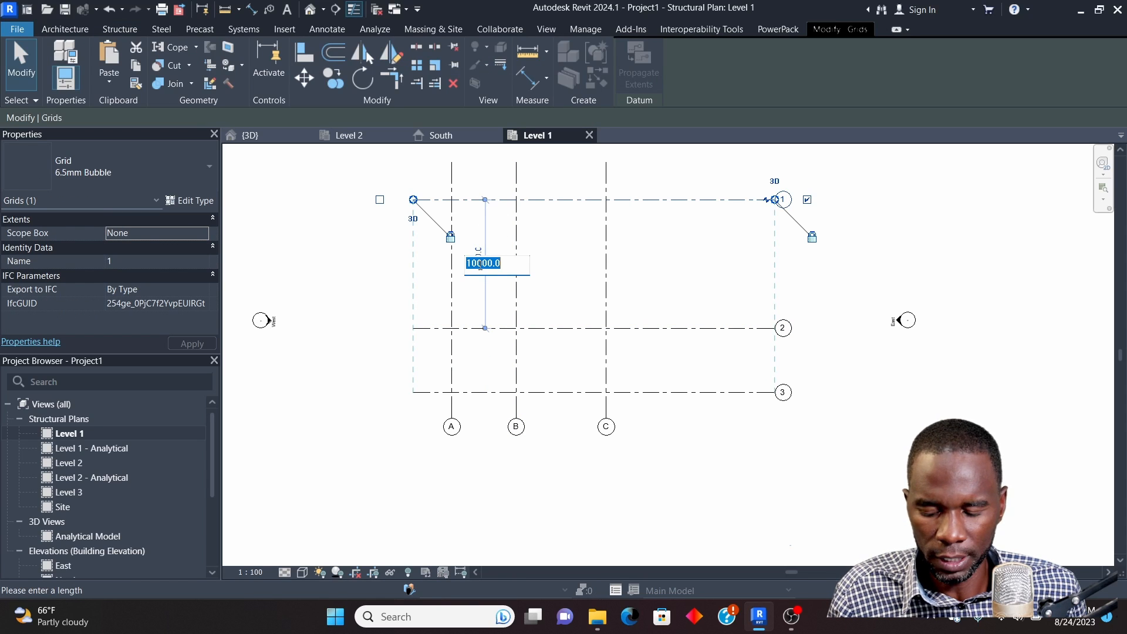
text(5M)
key(Return)
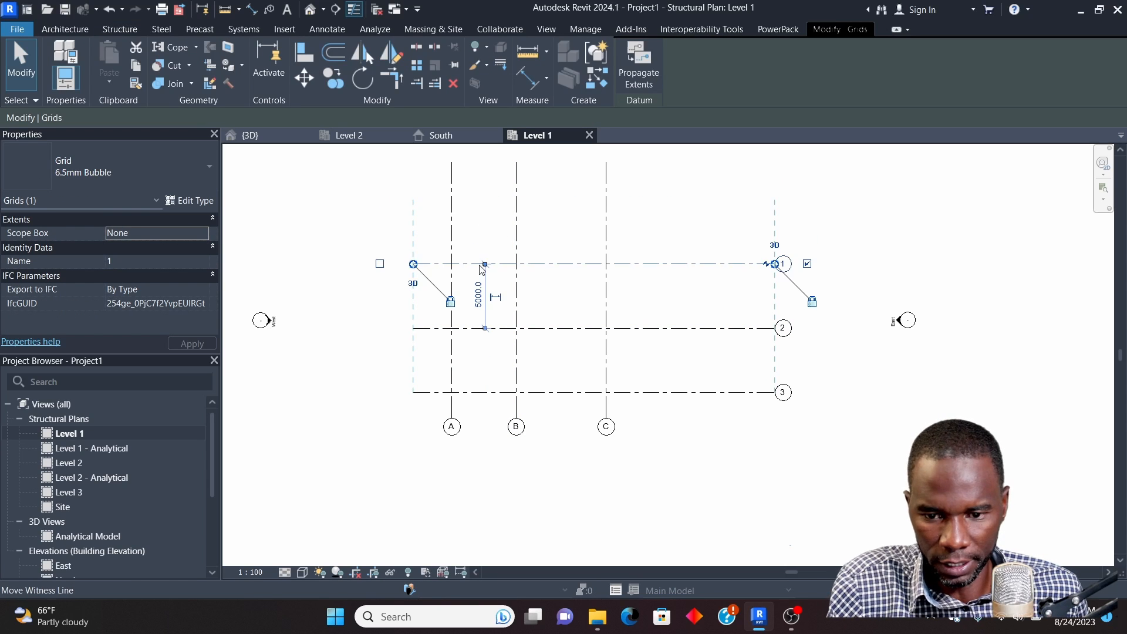
click(491, 215)
scroll(576, 254, down, 2)
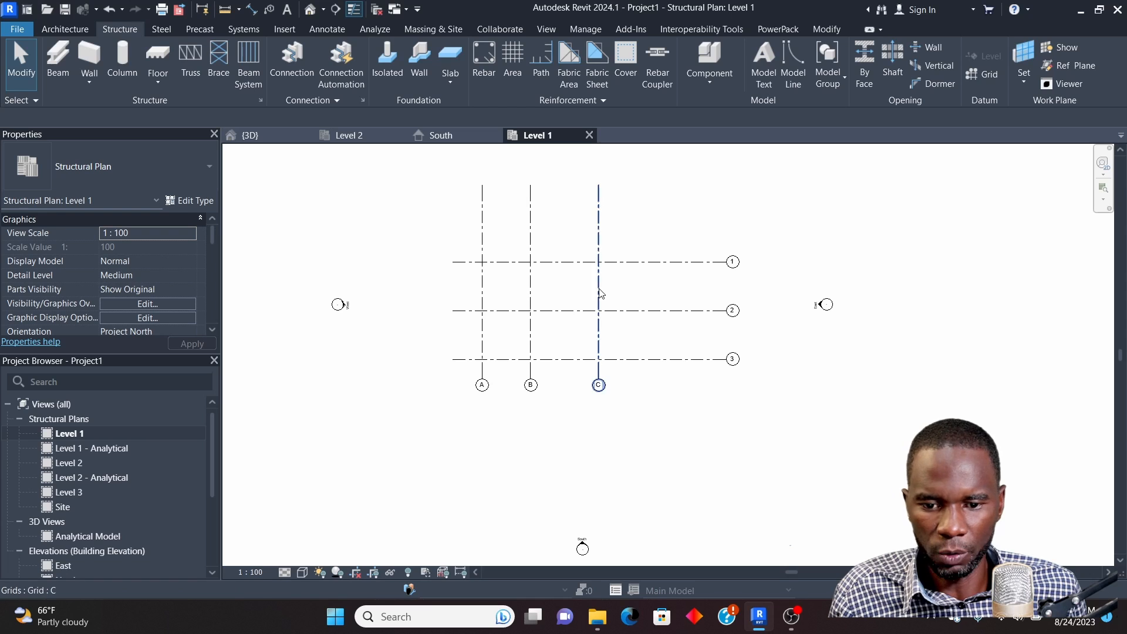
Move grid B by setting its distance to grid A to 4 m
click(531, 294)
scroll(505, 223, up, 4)
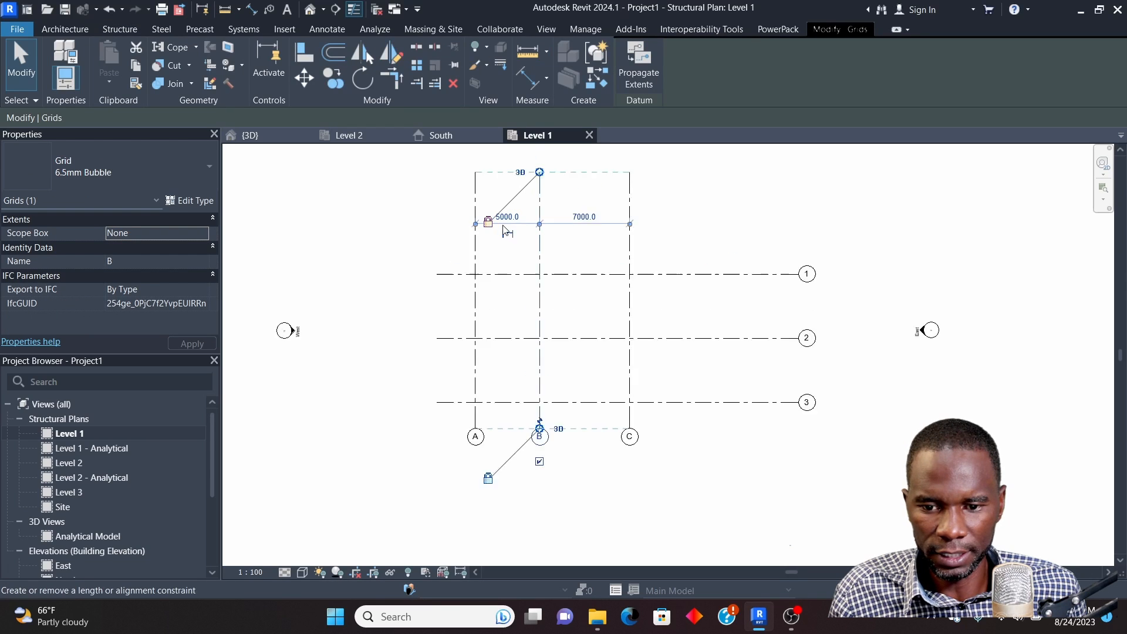
click(511, 218)
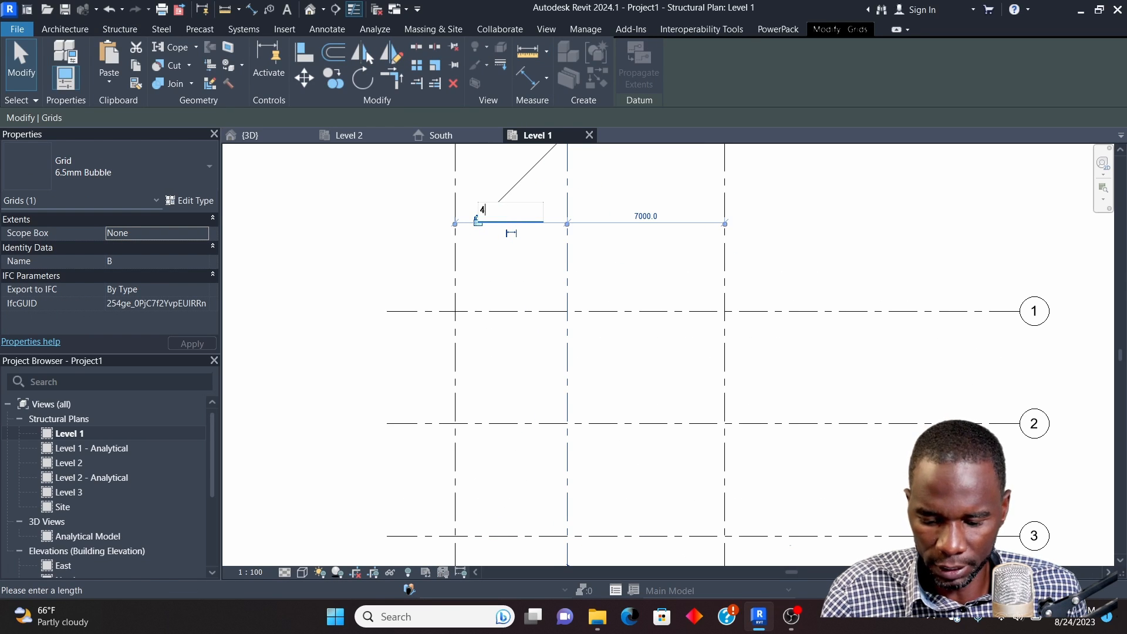
text(4M)
key(Return)
click(632, 267)
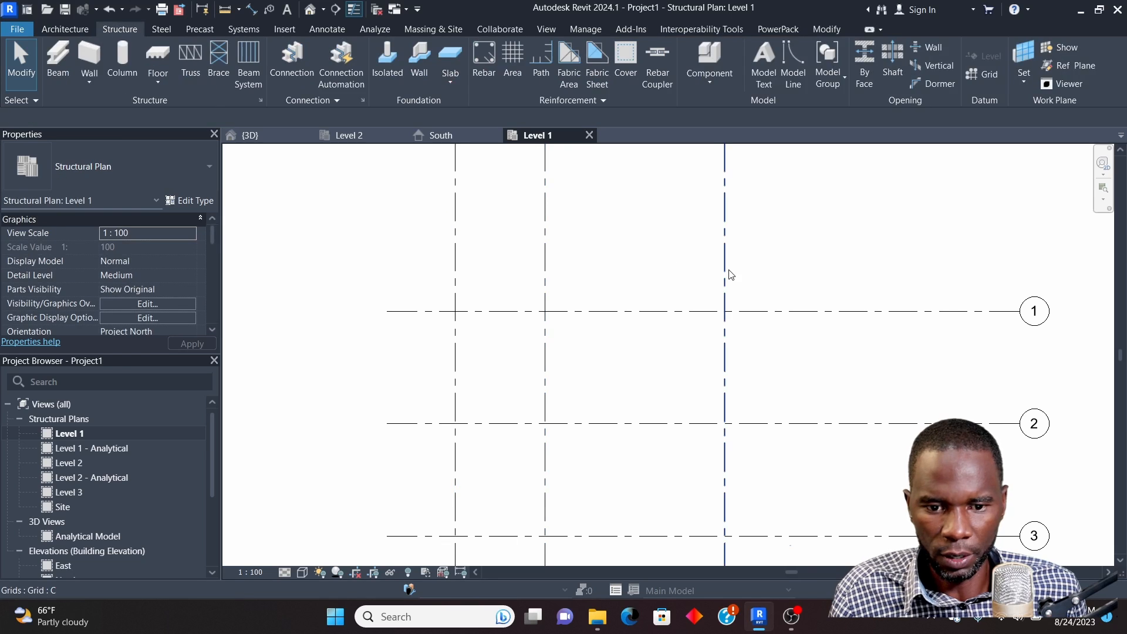
Move grid C by setting its distance to grid B to 4 m
click(726, 273)
click(629, 218)
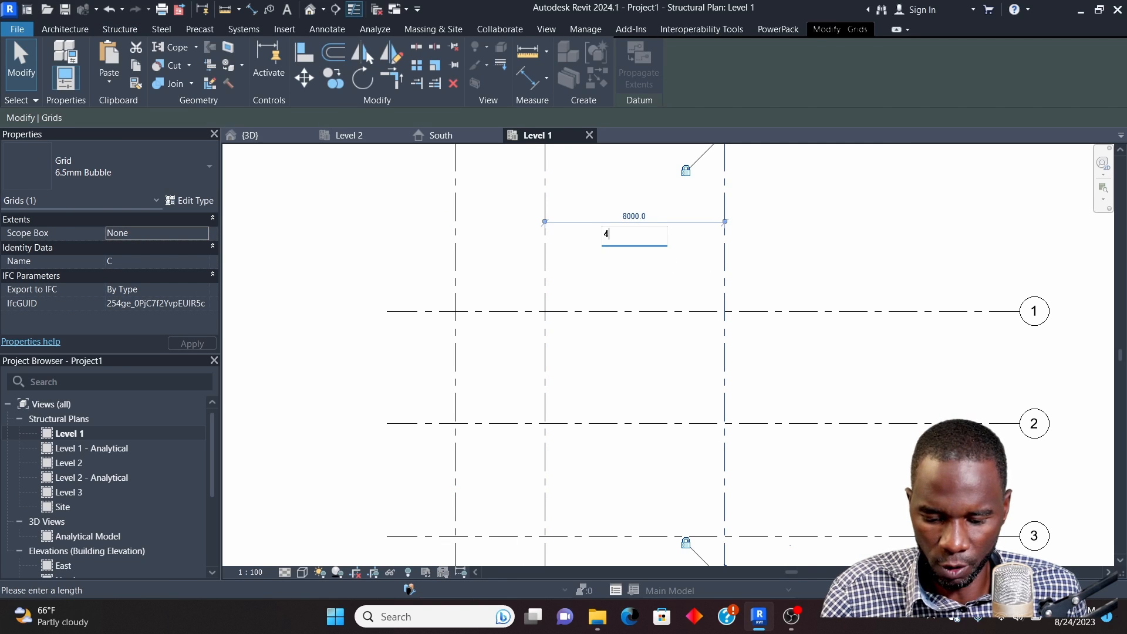
text(4M)
key(Return)
scroll(546, 228, down, 3)
click(681, 230)
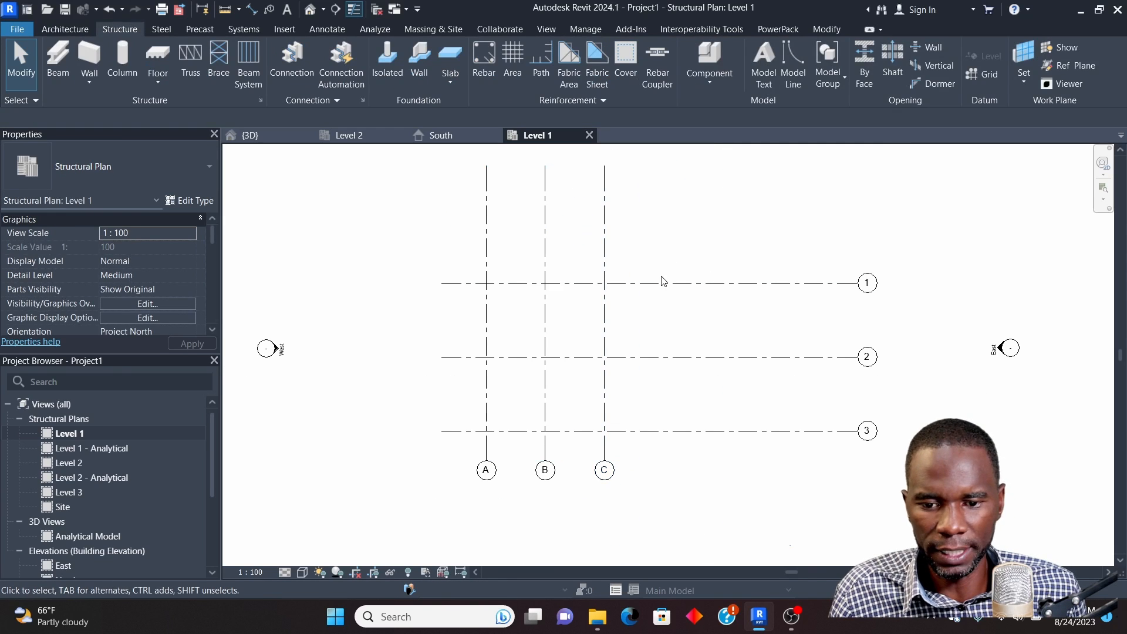
Draw a fourth vertical grid 4000 mm to the right of grid C, aligned with the ends of the other vertical grids
click(606, 266)
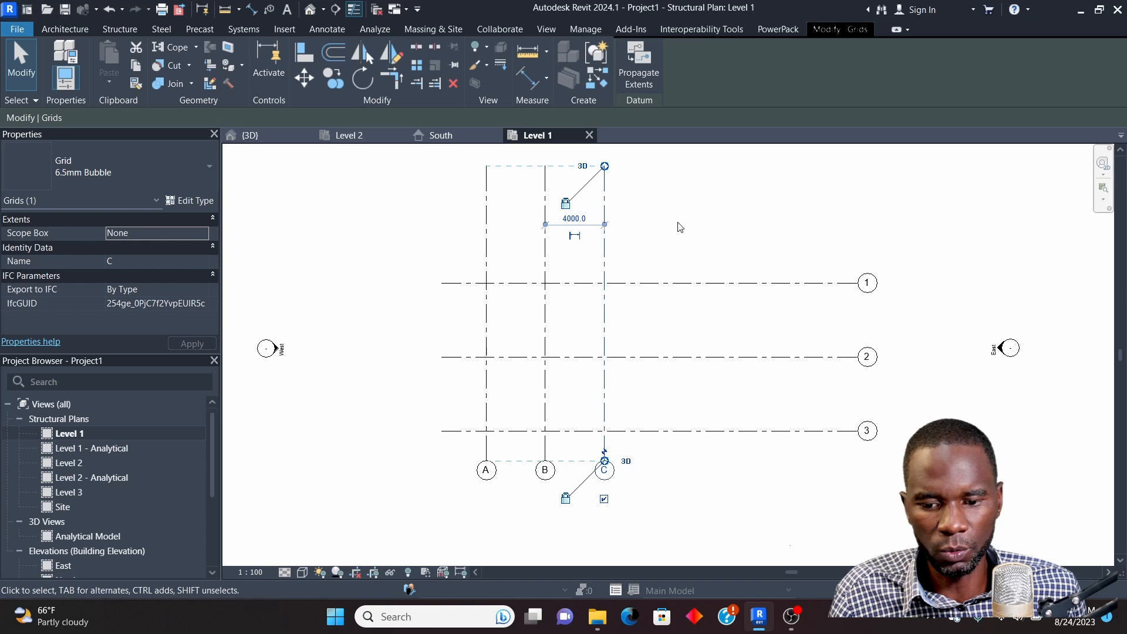
right_click(679, 227)
click(719, 346)
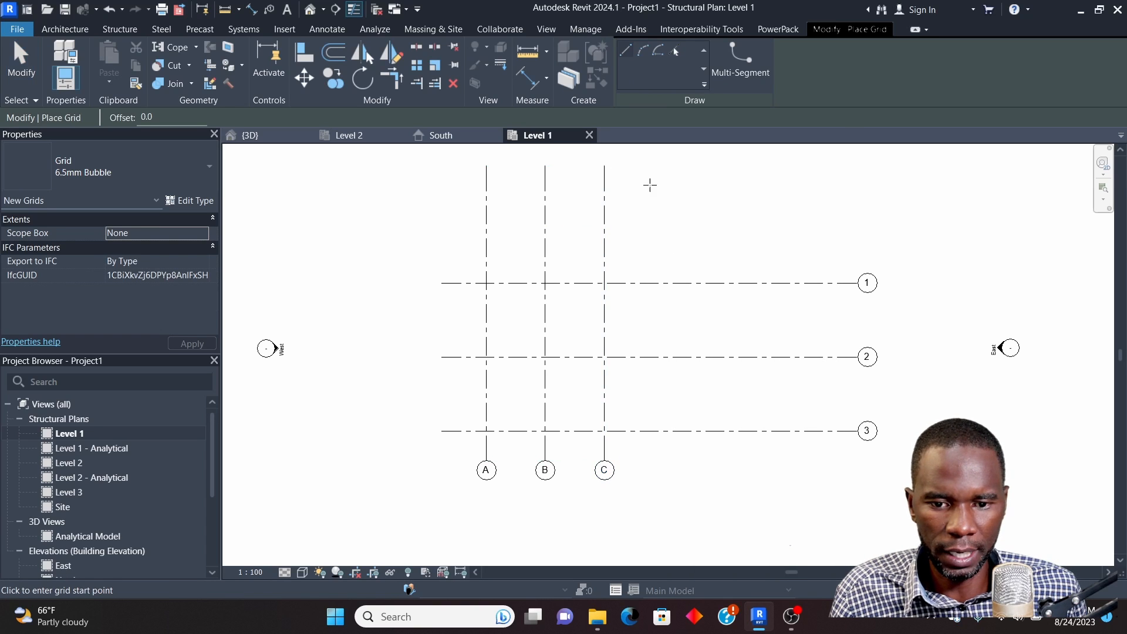
scroll(645, 264, down, 3)
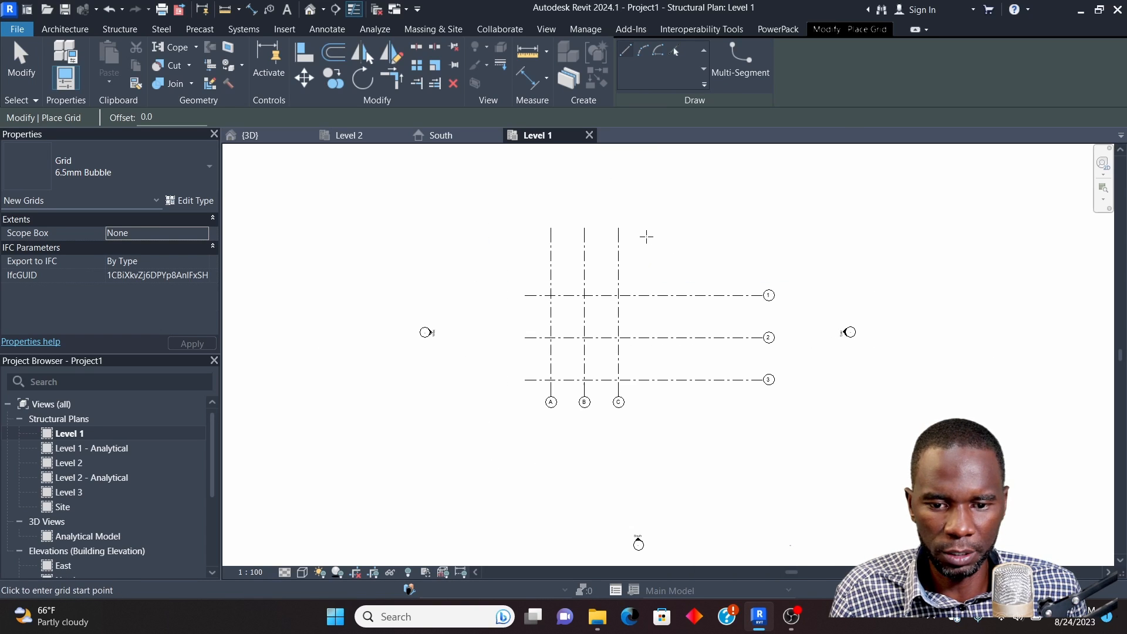
click(656, 229)
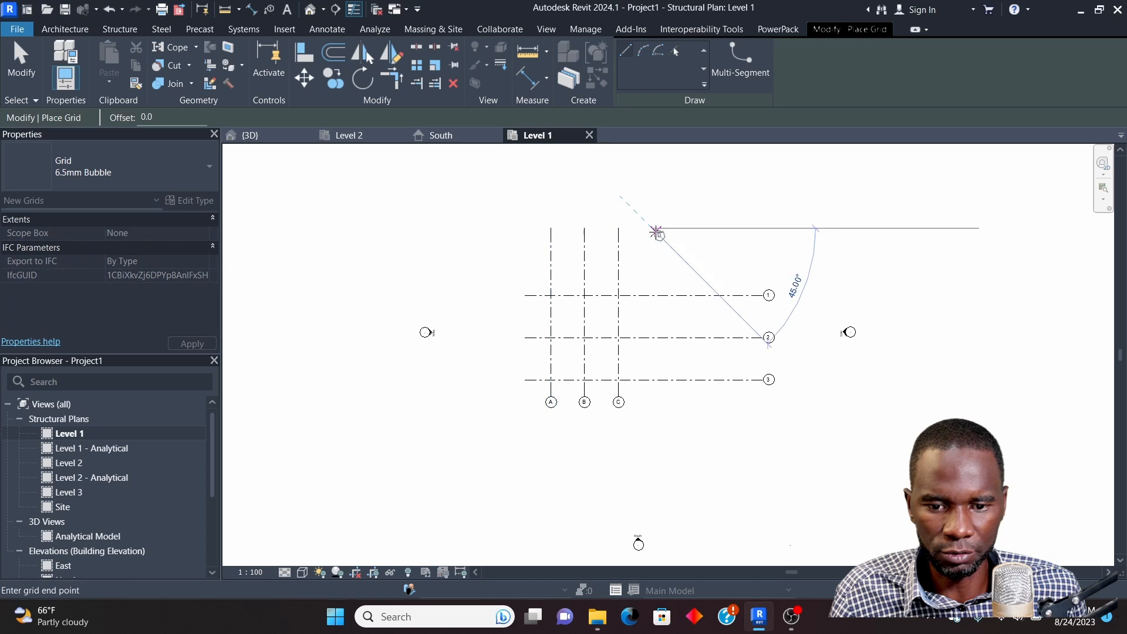
click(652, 397)
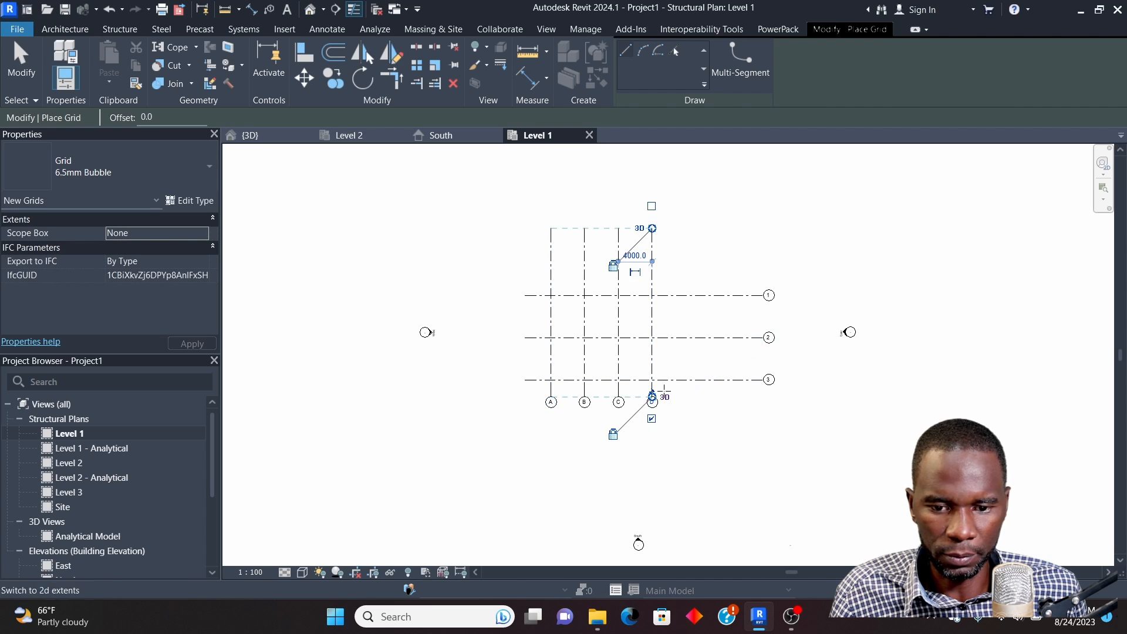
scroll(677, 365, up, 2)
click(21, 70)
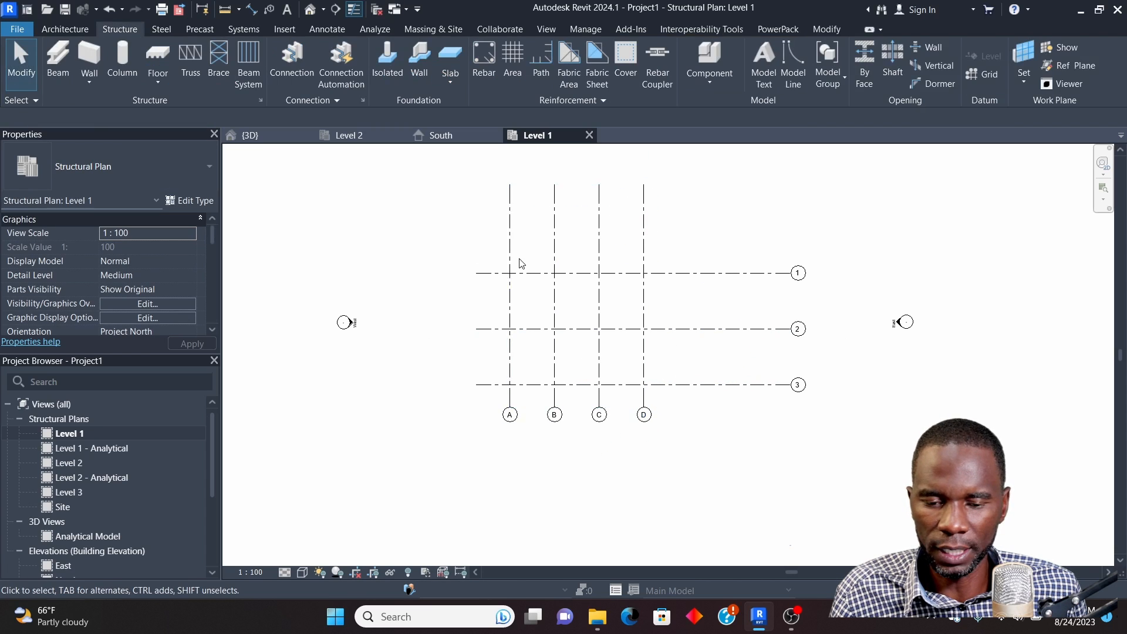
Shorten the aligned horizontal grids so their bubbles sit just to the right of grid D
scroll(650, 290, down, 2)
scroll(647, 277, up, 1)
click(648, 272)
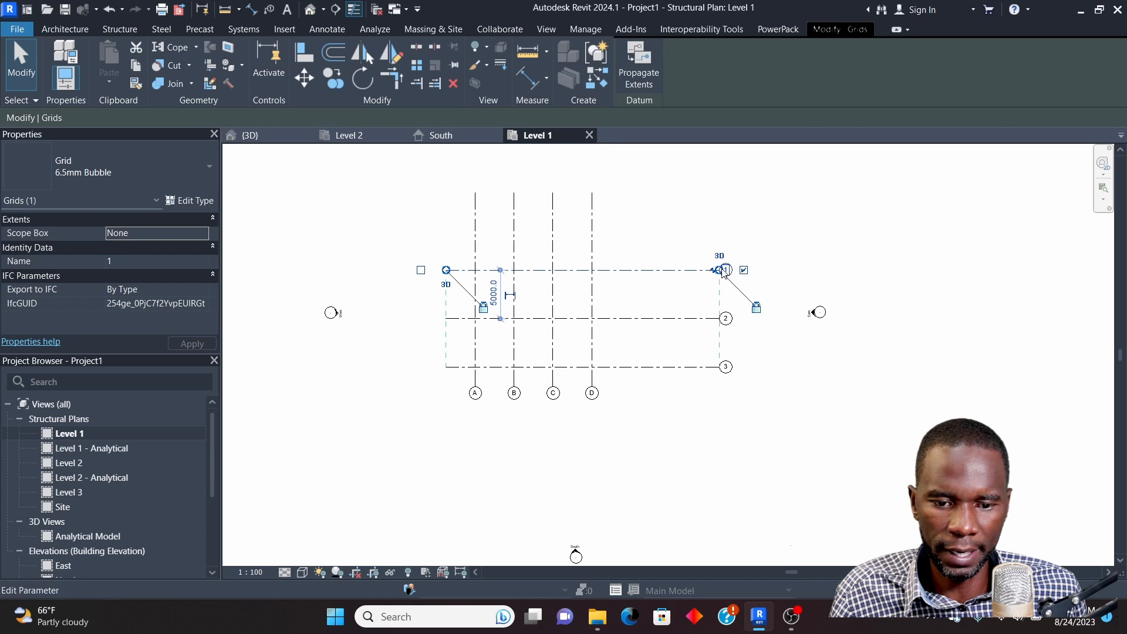
drag(721, 270, 634, 272)
click(617, 220)
Shorten the aligned vertical grids so their upper ends sit just above grid 1
click(592, 226)
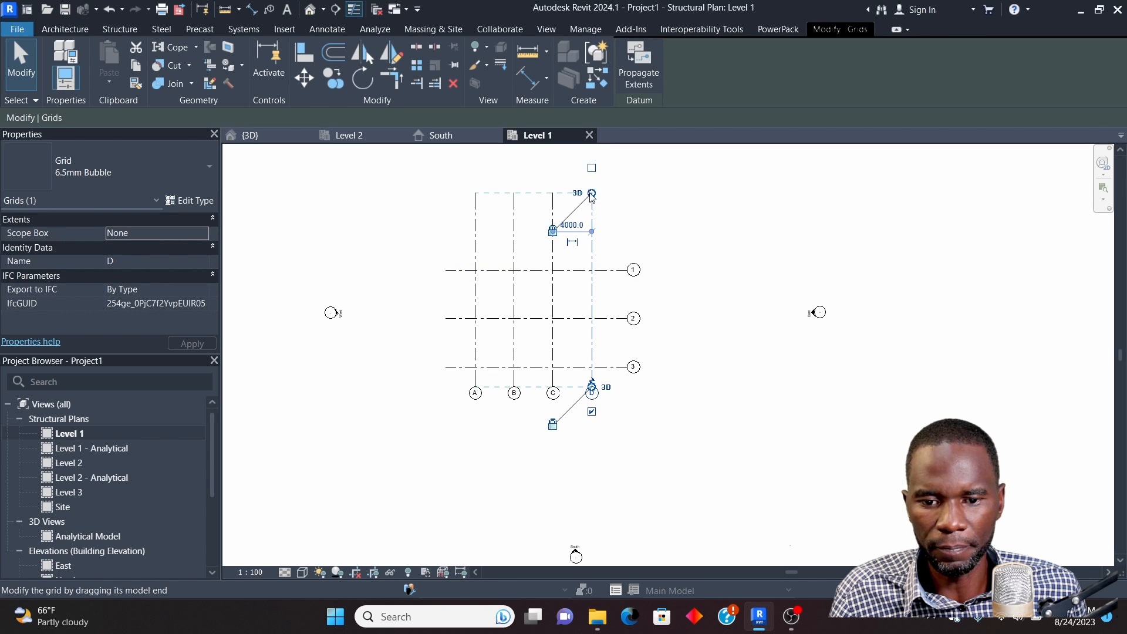
drag(590, 194, 591, 251)
click(613, 247)
scroll(518, 314, up, 2)
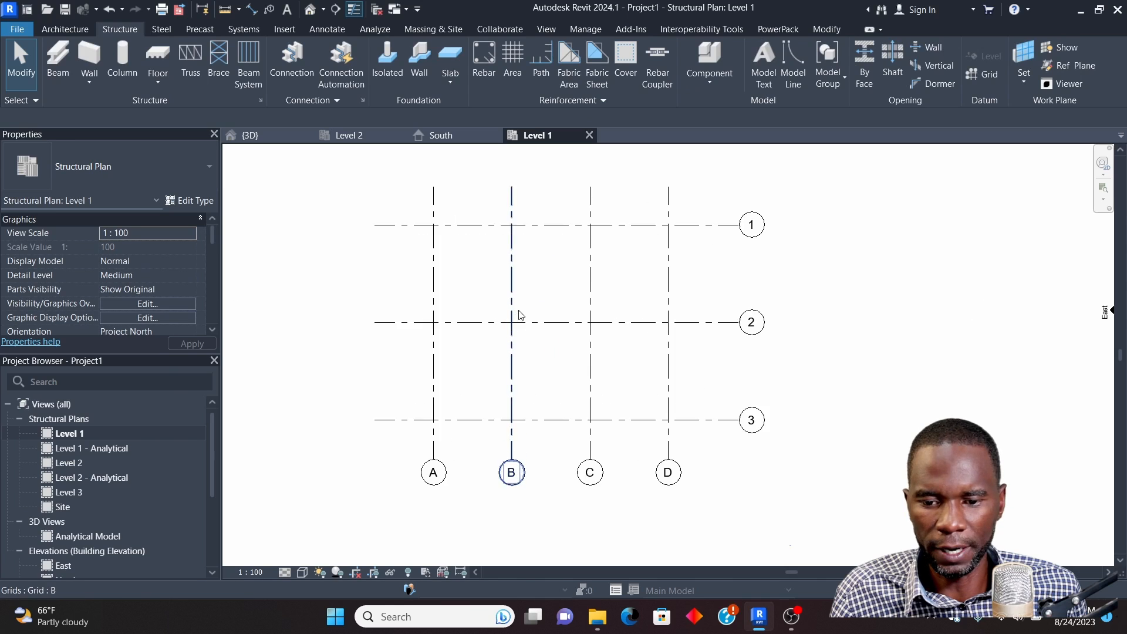
scroll(662, 289, down, 2)
scroll(521, 285, up, 1)
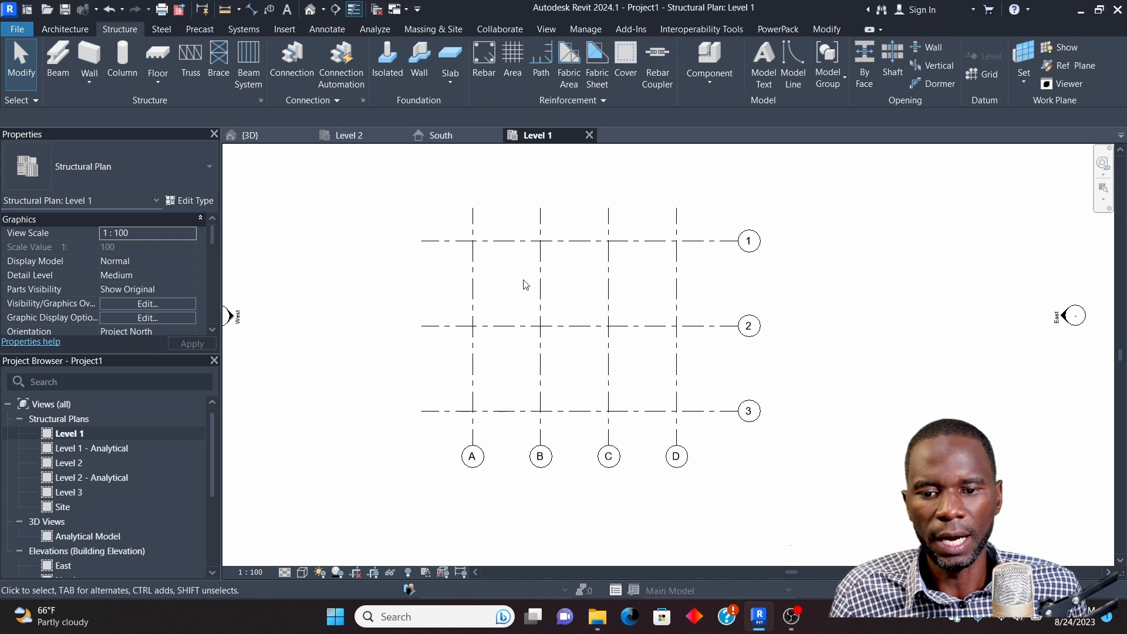
scroll(530, 301, down, 1)
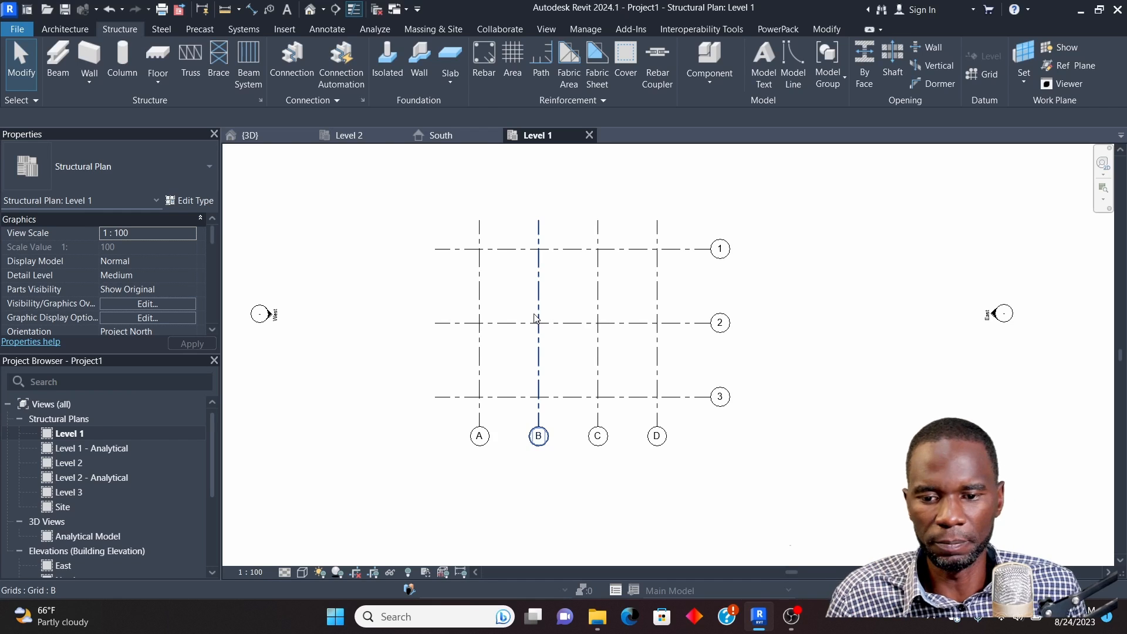
scroll(517, 319, up, 1)
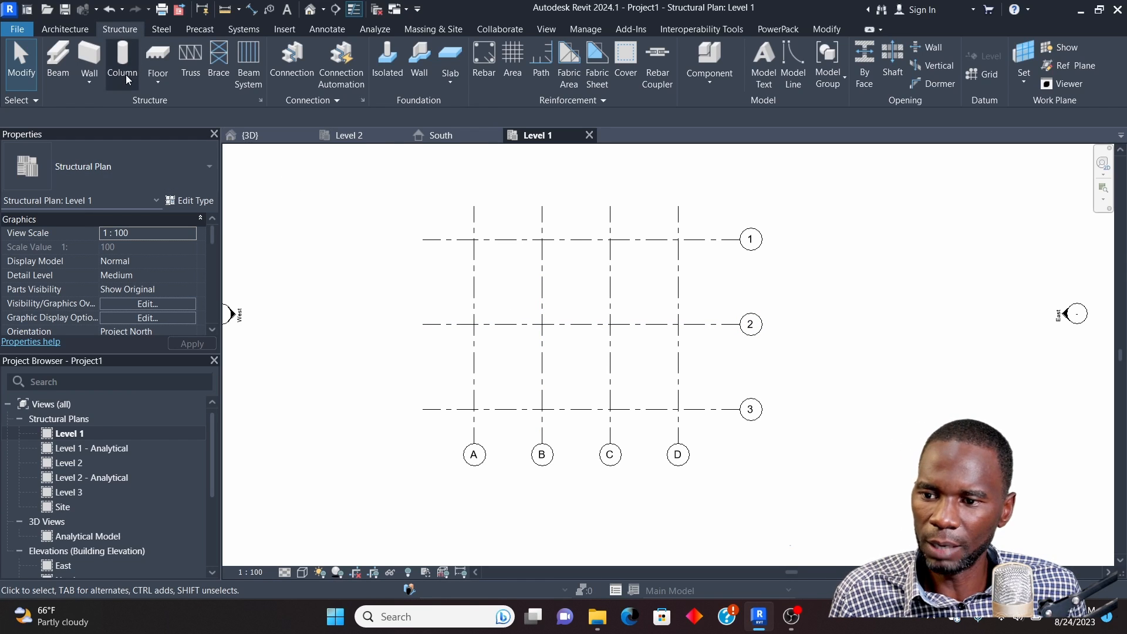
Start a structural column and browse for a family to load in the English UK library's Structural Columns, Steel, British Standard folder
click(121, 53)
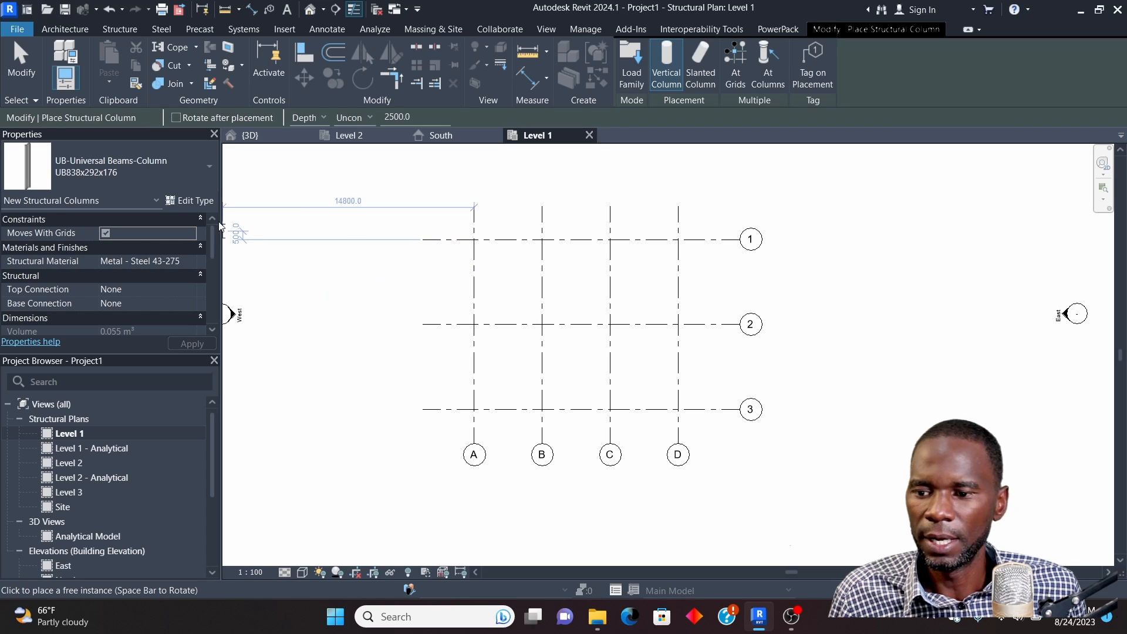
click(189, 171)
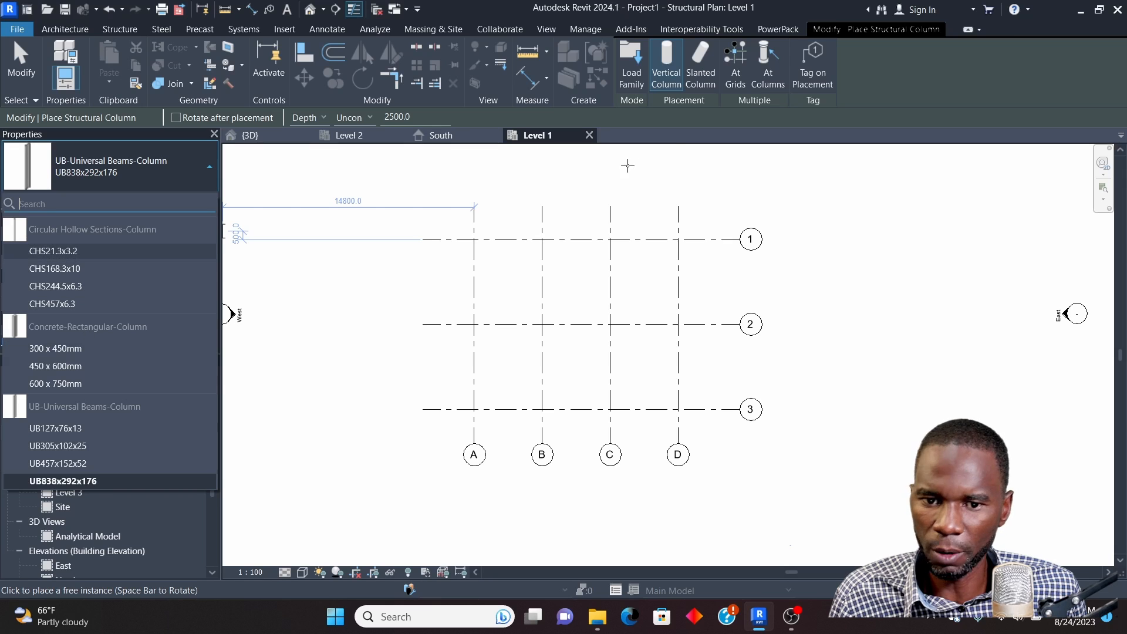
click(630, 65)
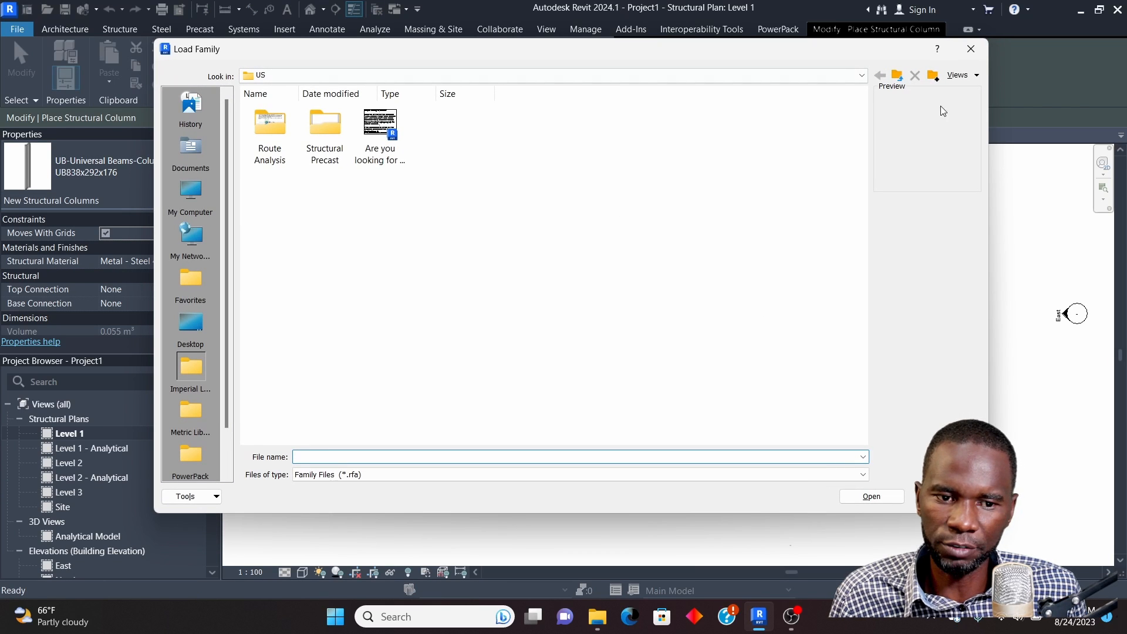
click(898, 79)
click(898, 79)
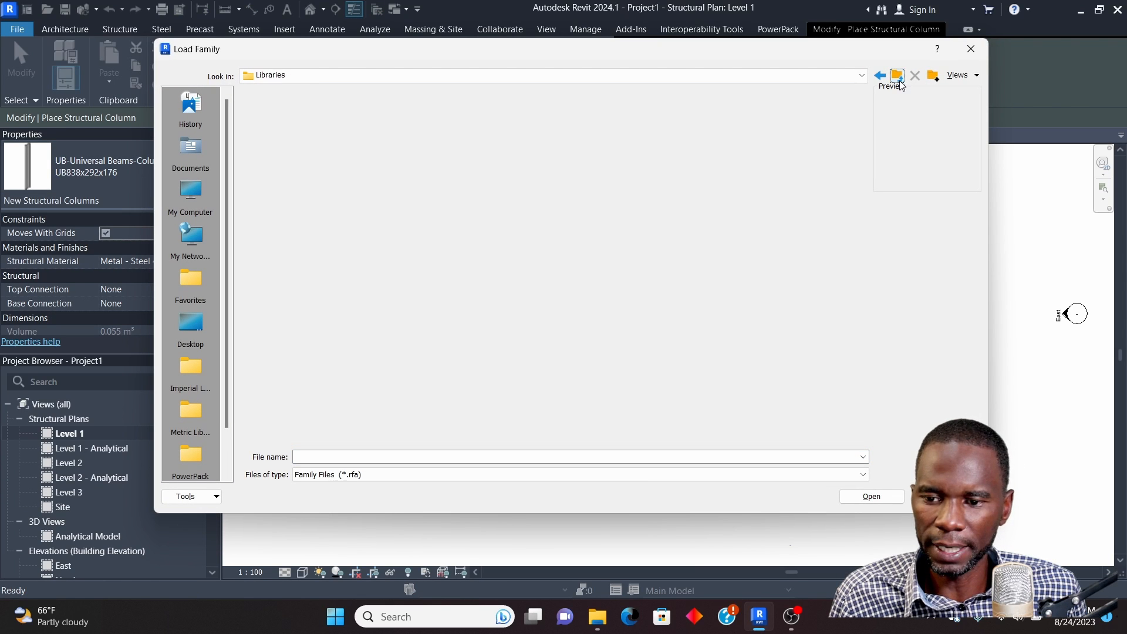
double_click(379, 125)
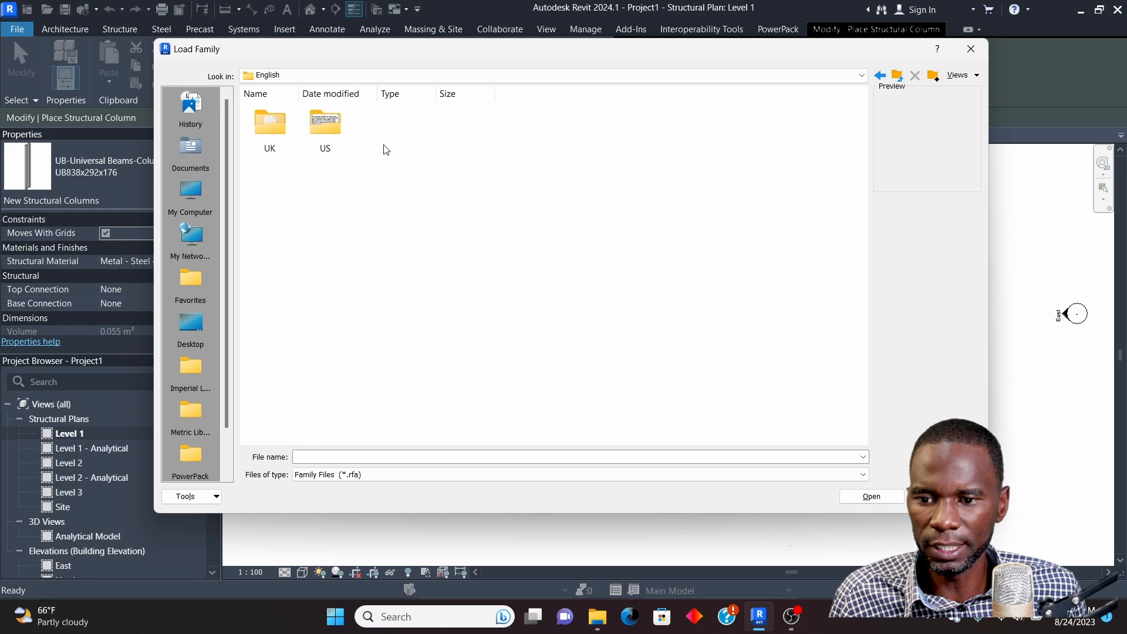
double_click(272, 122)
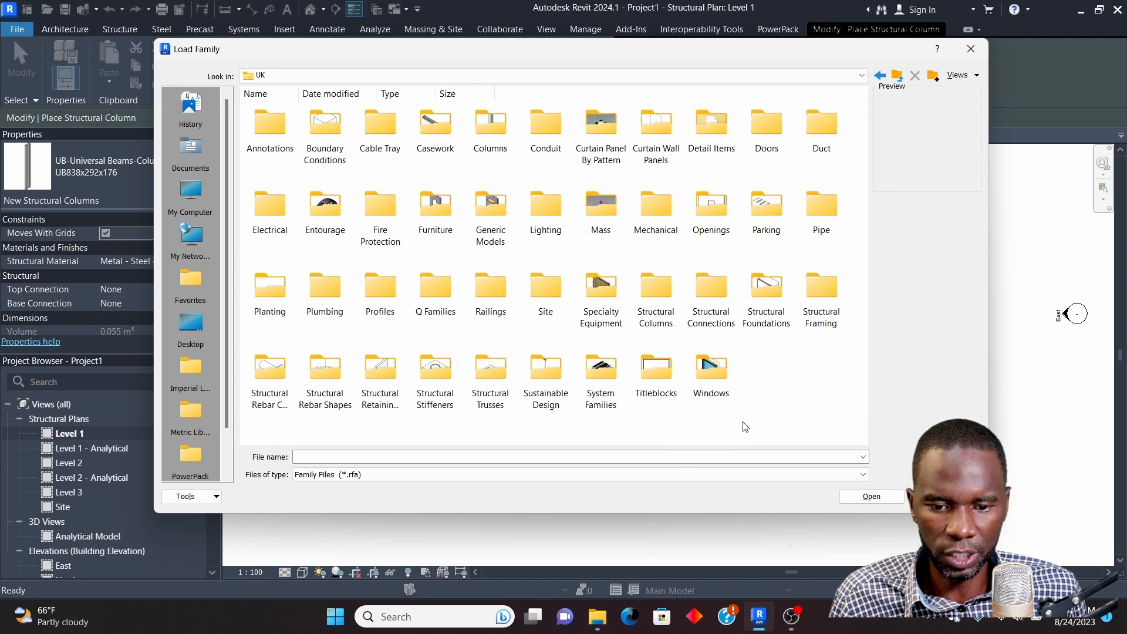
double_click(654, 282)
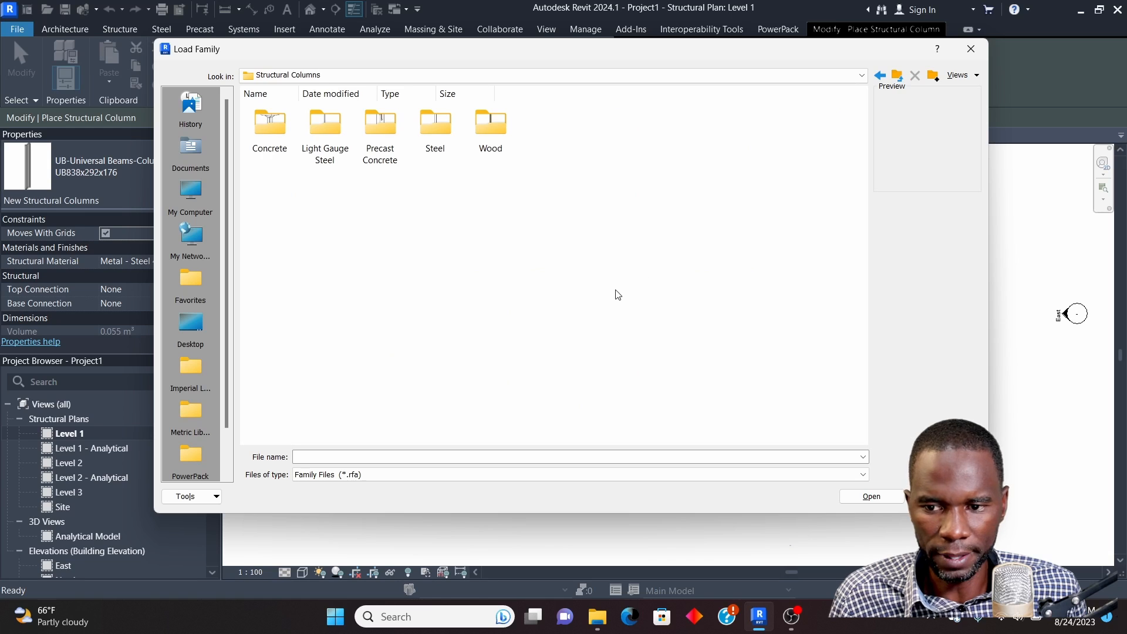
double_click(434, 138)
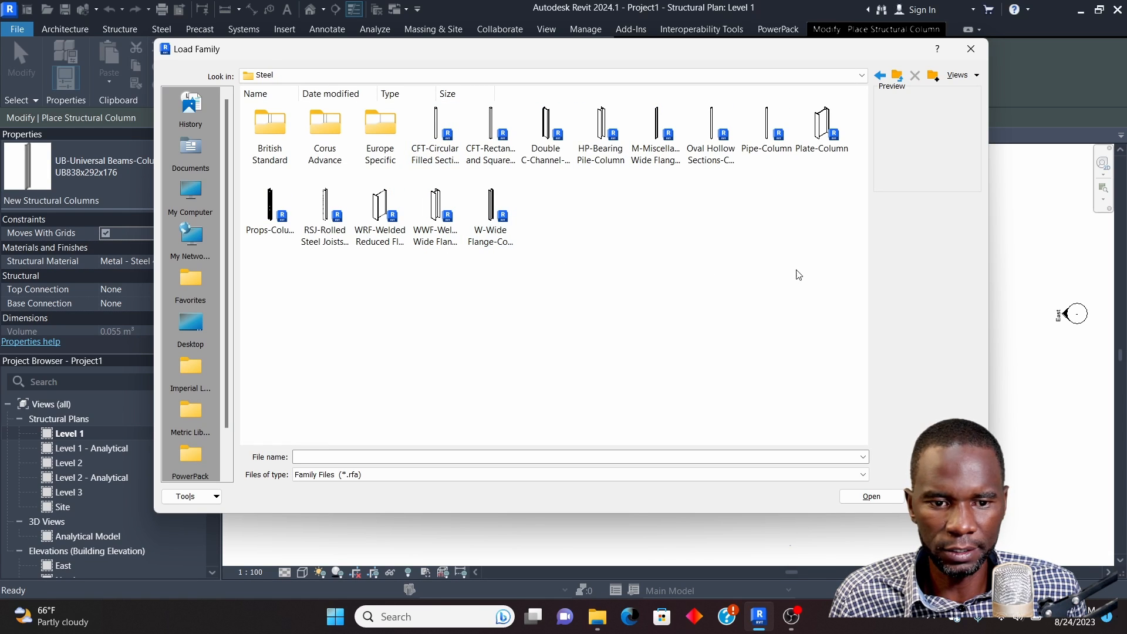
click(279, 128)
double_click(280, 128)
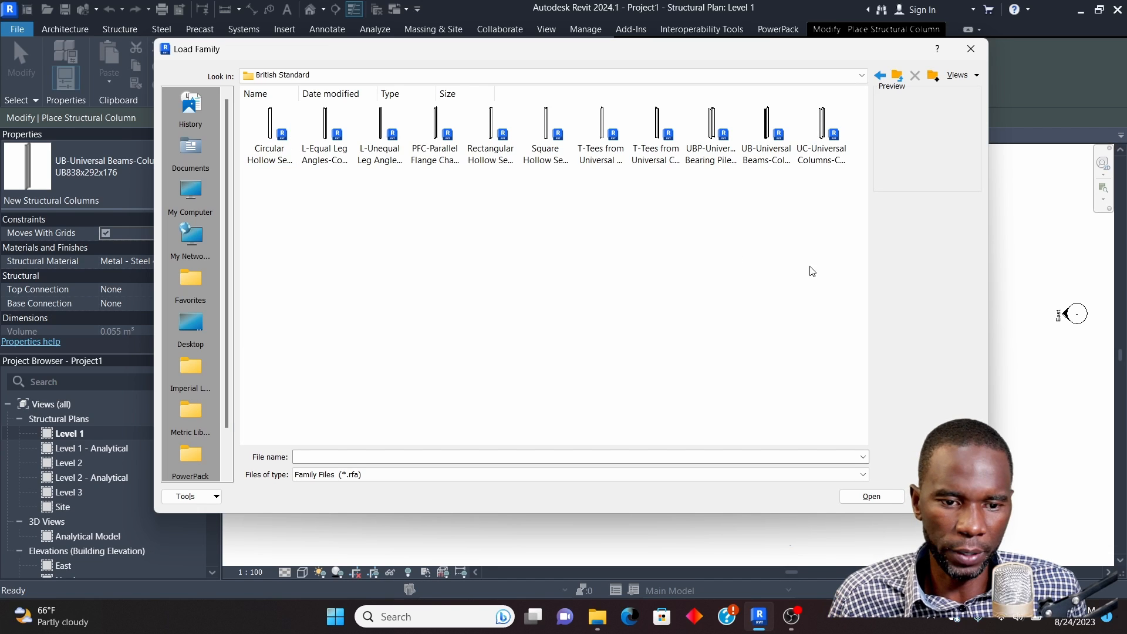
Load the UC-Universal Columns column family with the type UC254x254x107
click(821, 141)
click(871, 496)
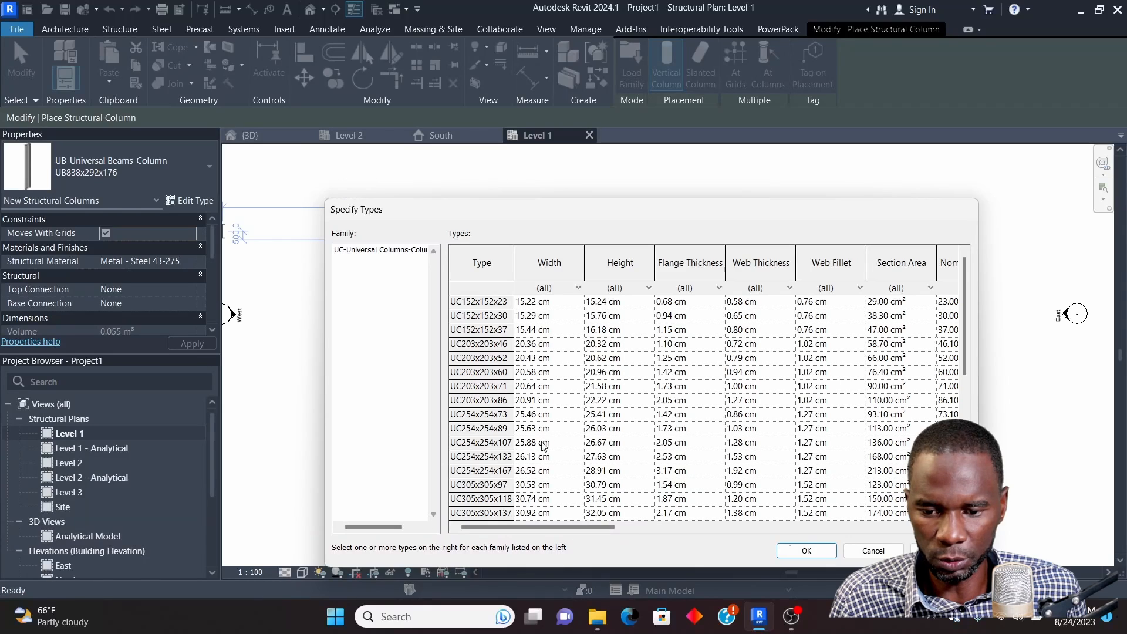
click(491, 442)
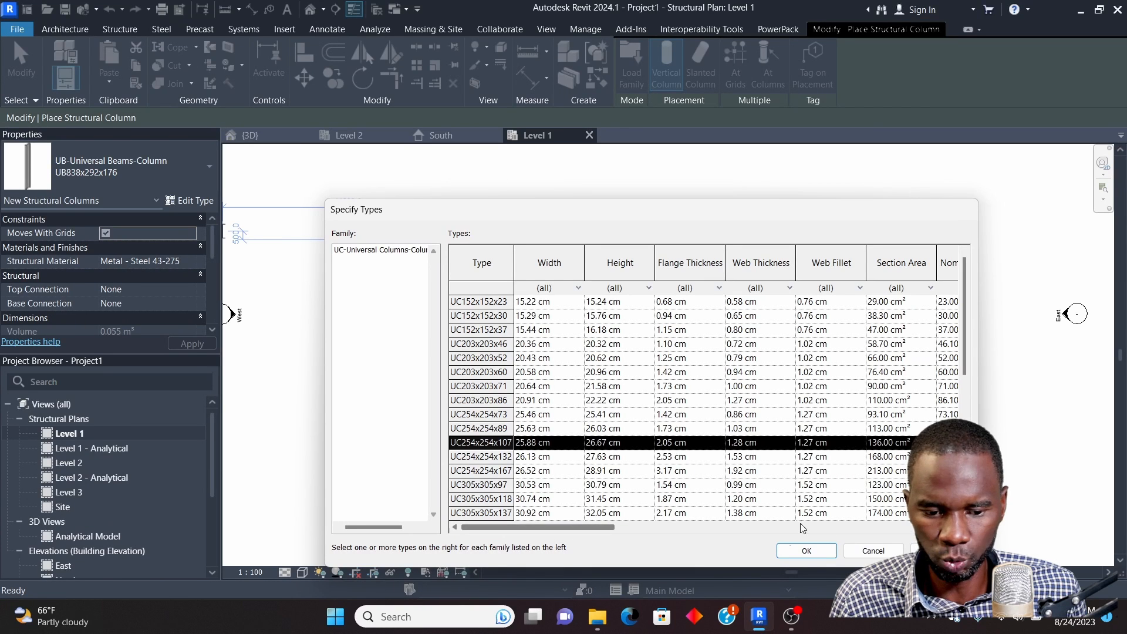
click(807, 550)
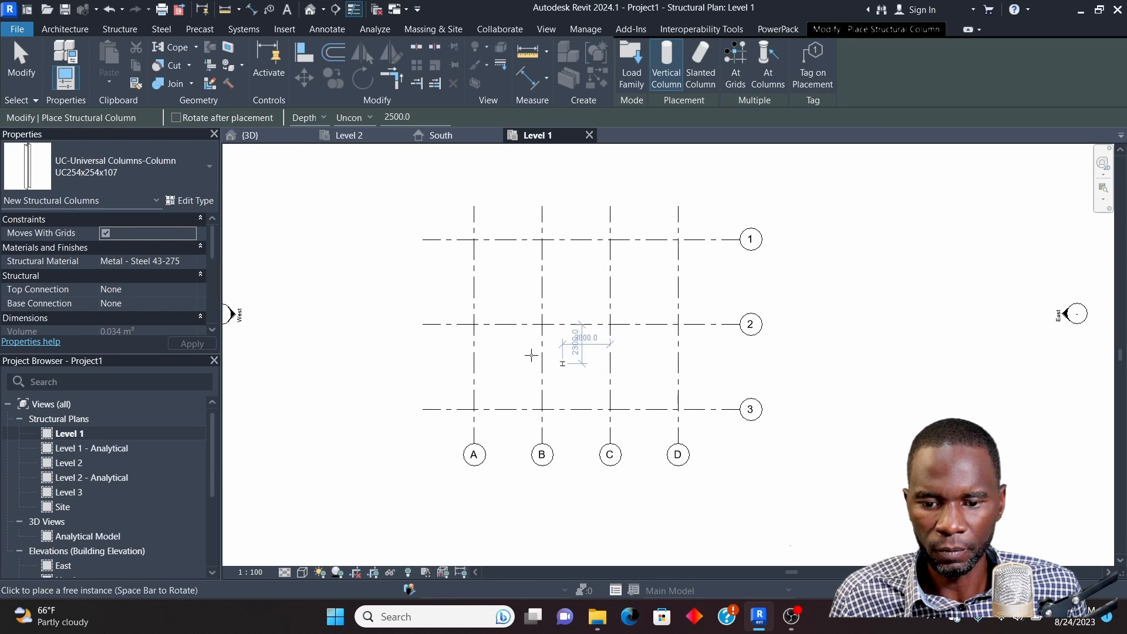
Set the column placement to Height instead of Depth, with its top at Level 2
scroll(477, 247, up, 8)
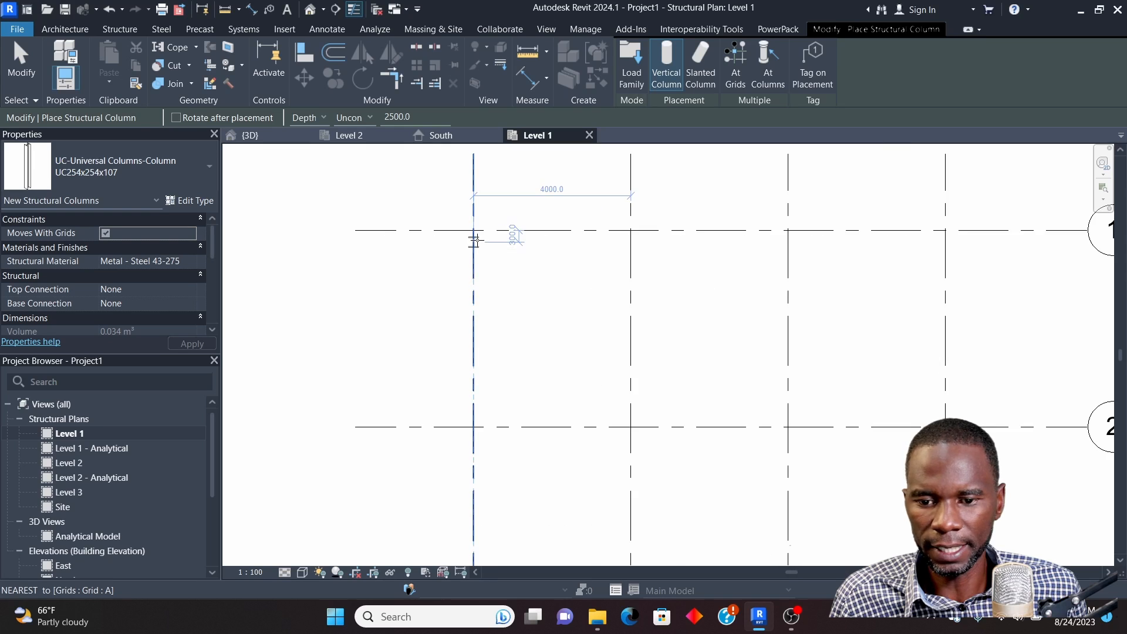
scroll(473, 234, down, 6)
scroll(476, 239, up, 2)
scroll(474, 238, up, 4)
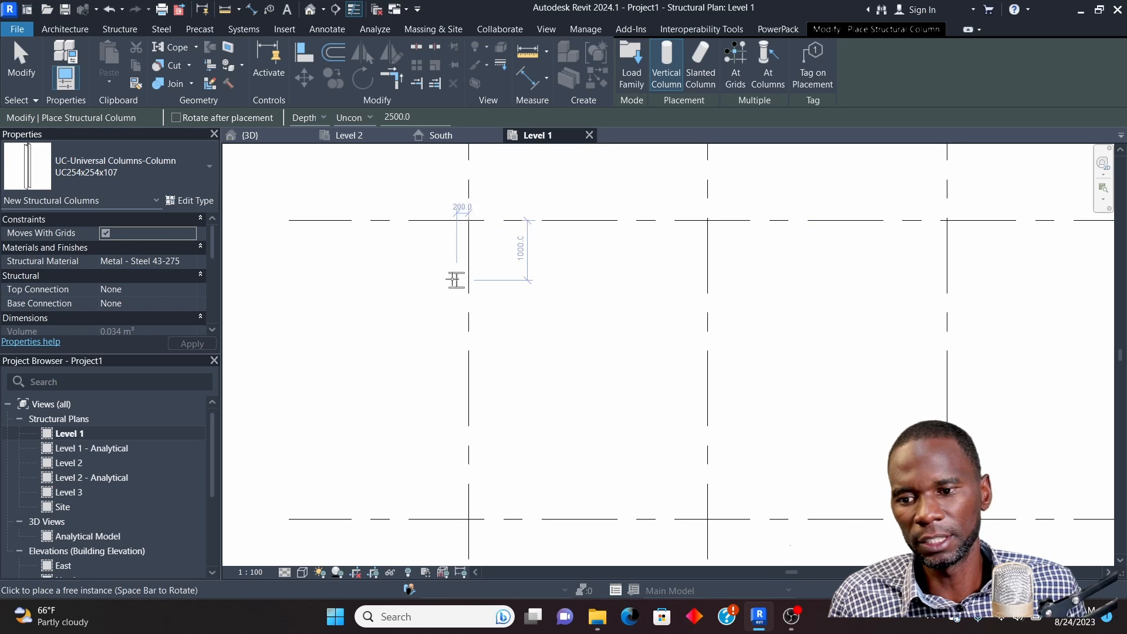
click(325, 120)
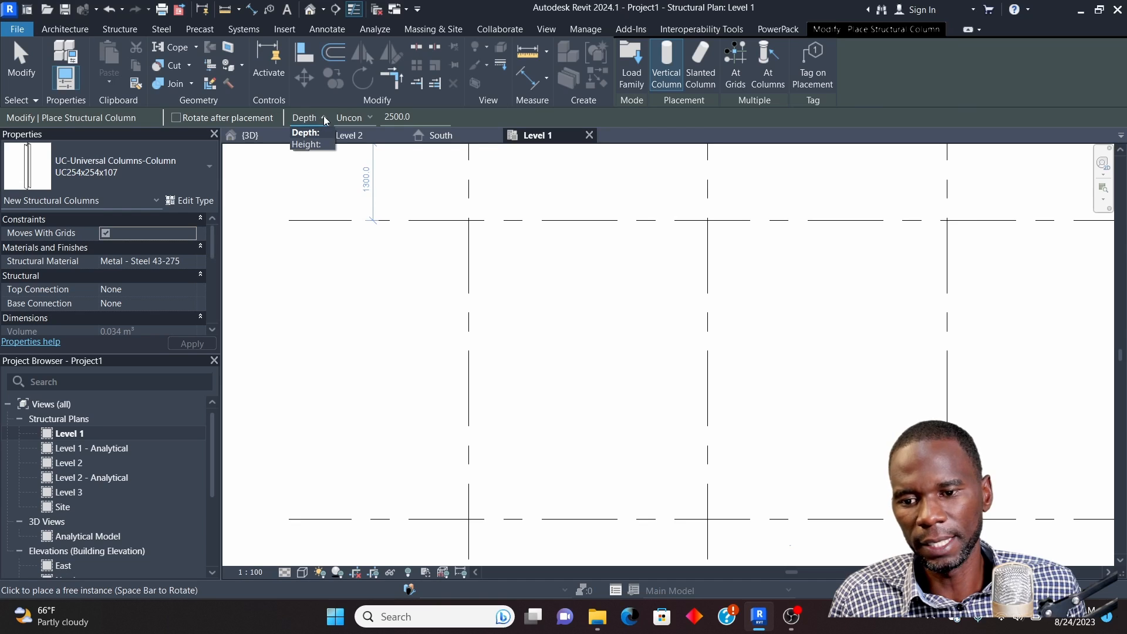
click(306, 146)
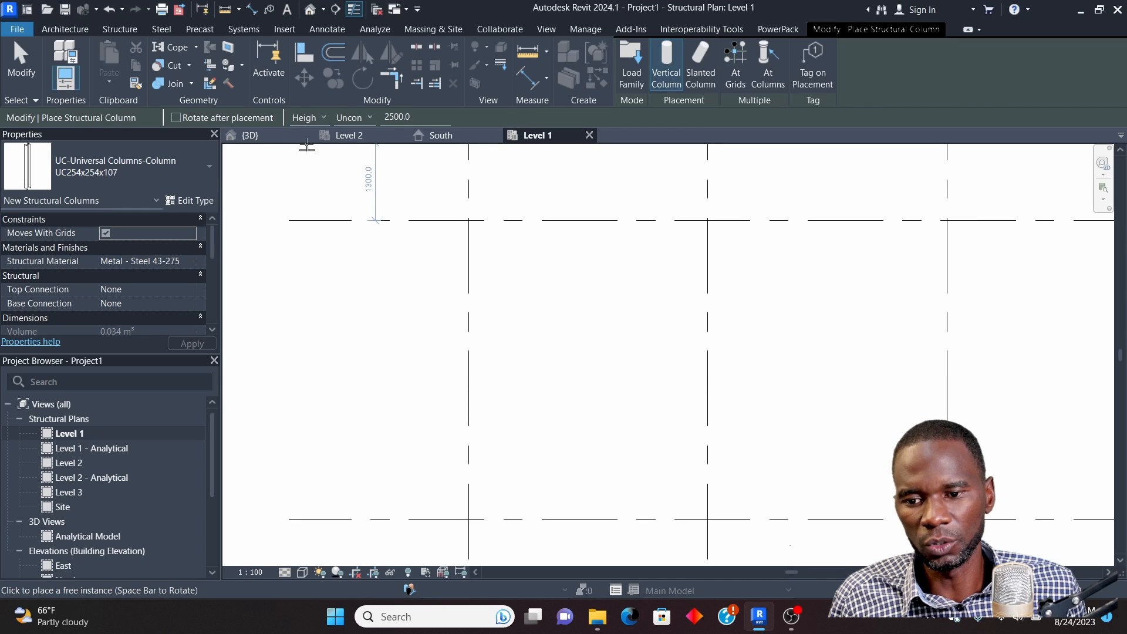
click(370, 118)
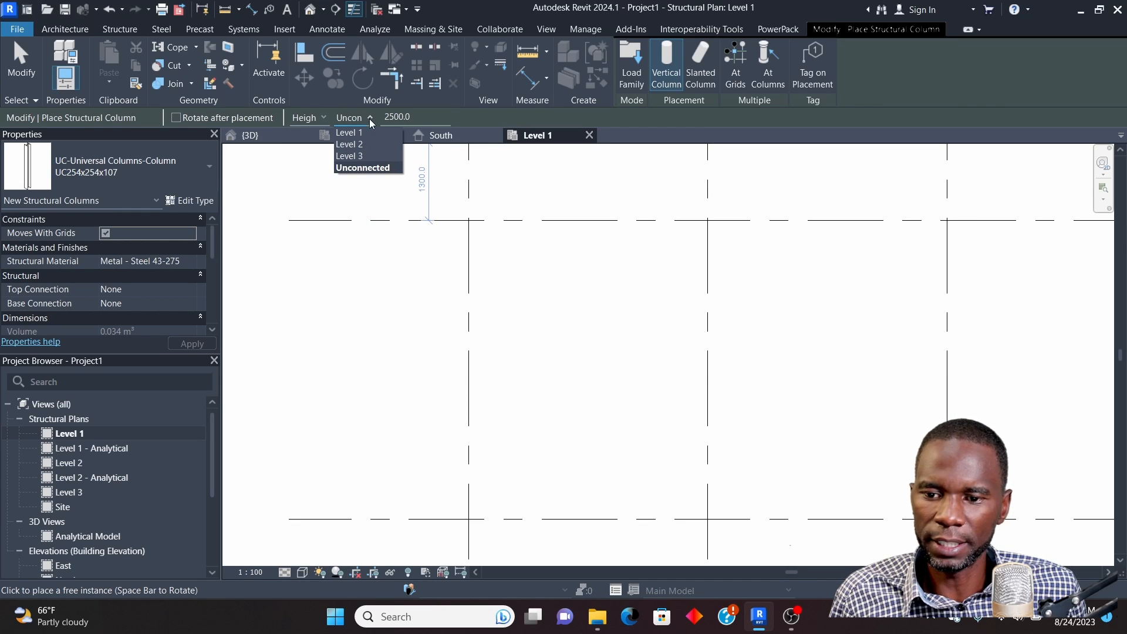
click(361, 146)
scroll(552, 253, down, 1)
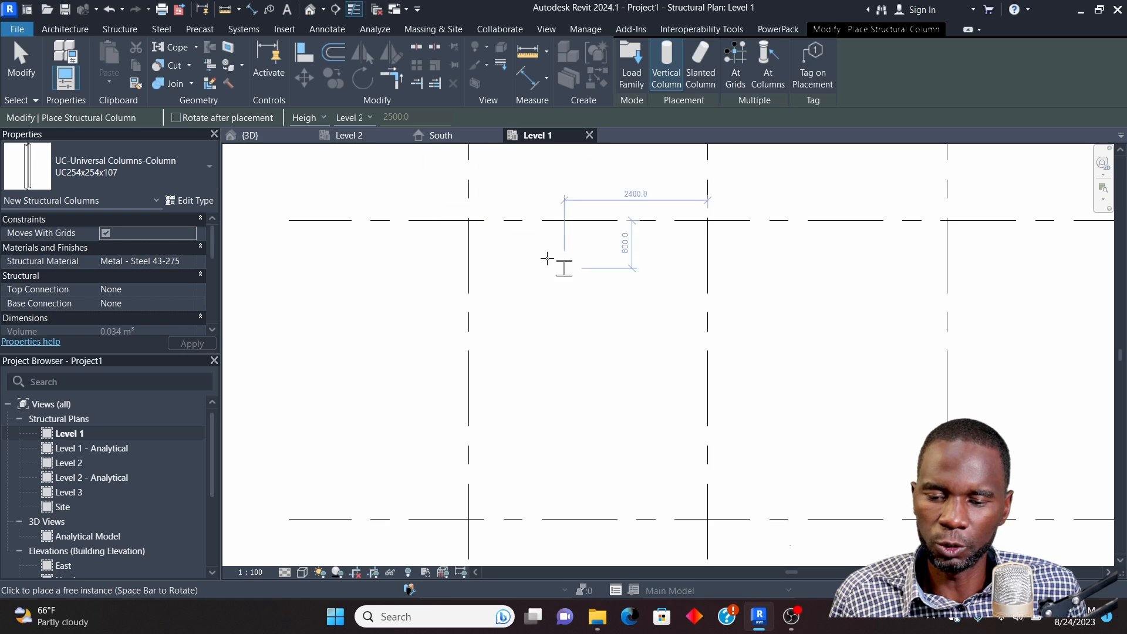
Place a UC254x254x107 column next to the intersection of grids A and 1
click(481, 223)
scroll(481, 218, down, 2)
scroll(481, 214, up, 2)
scroll(481, 214, up, 5)
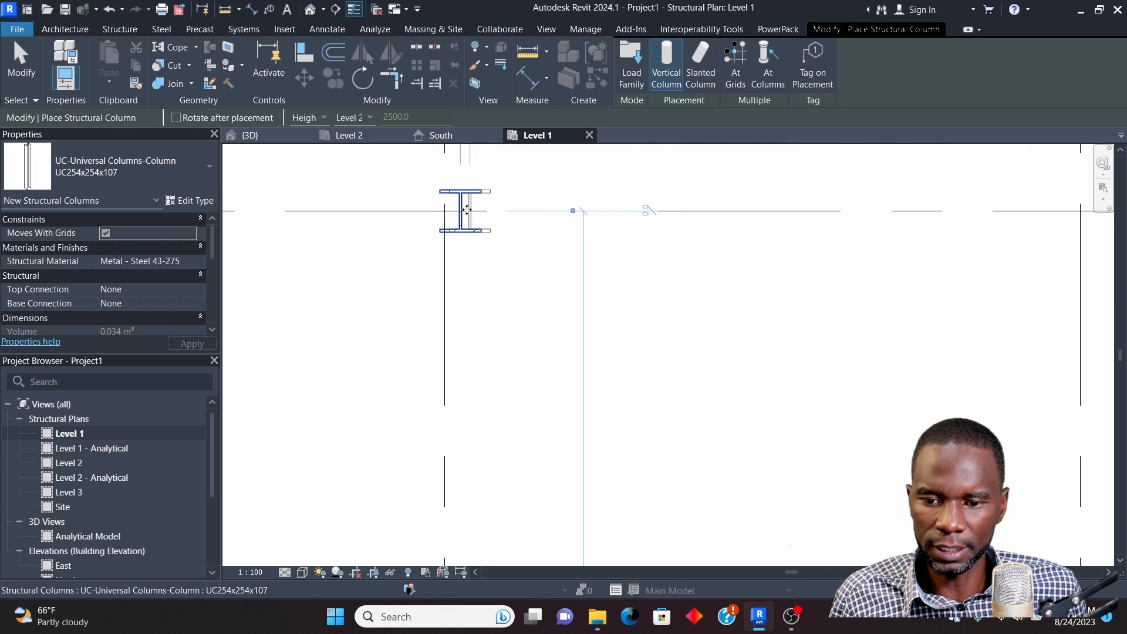
scroll(444, 212, up, 2)
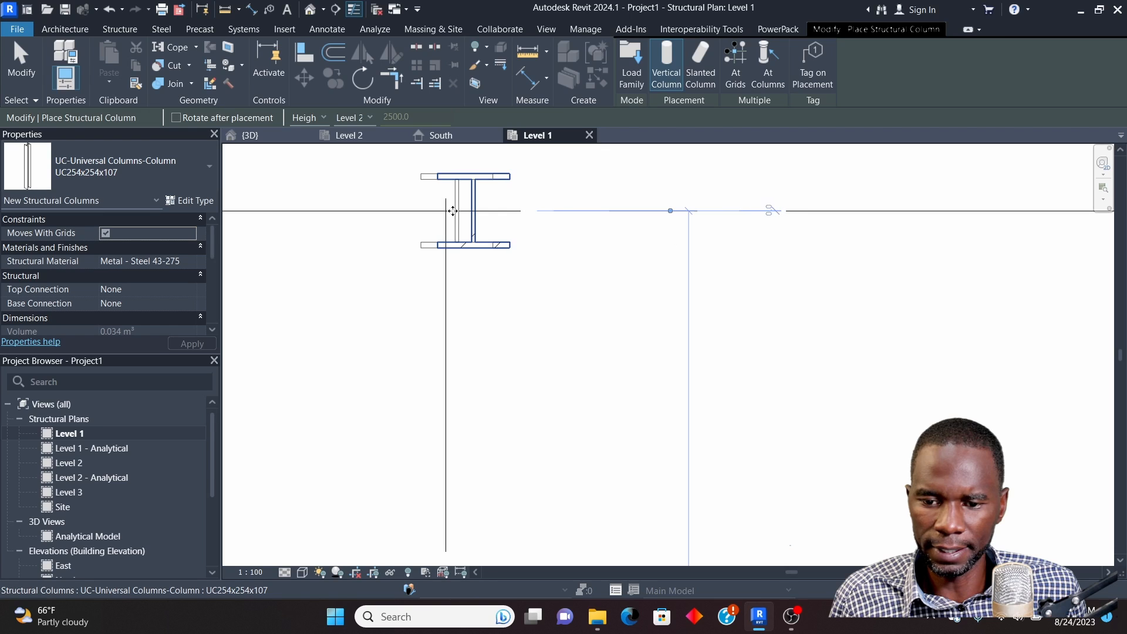
scroll(446, 210, down, 5)
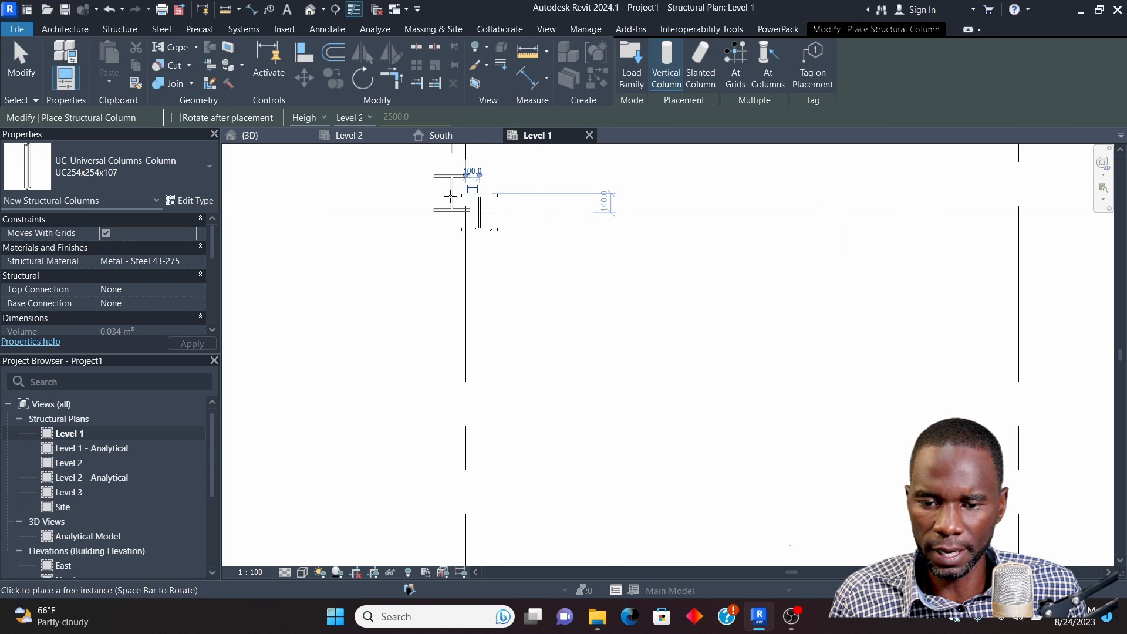
Place a UC254x254x107 column exactly at the intersection of grids A and 3
scroll(484, 207, down, 3)
scroll(496, 349, up, 5)
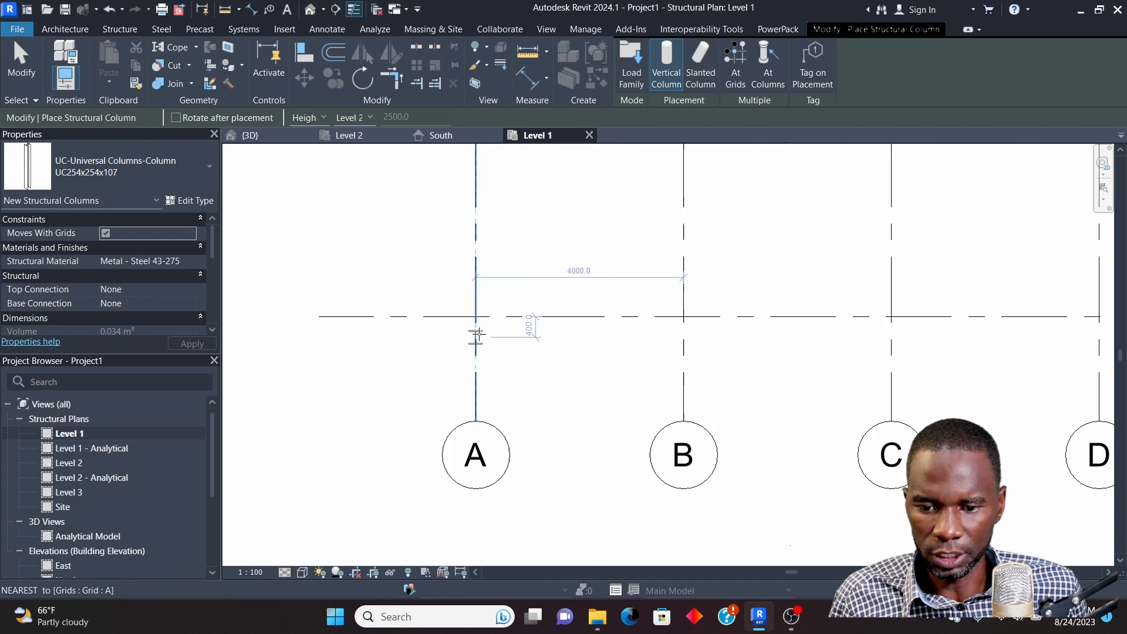
scroll(481, 299, up, 2)
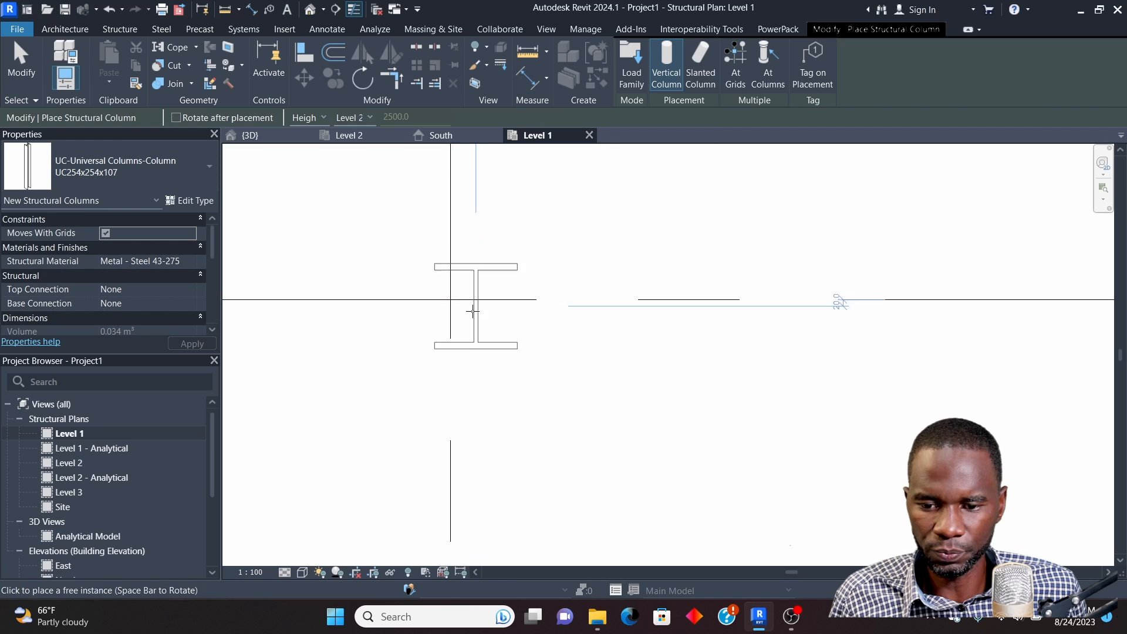
scroll(470, 306, down, 3)
scroll(453, 306, up, 3)
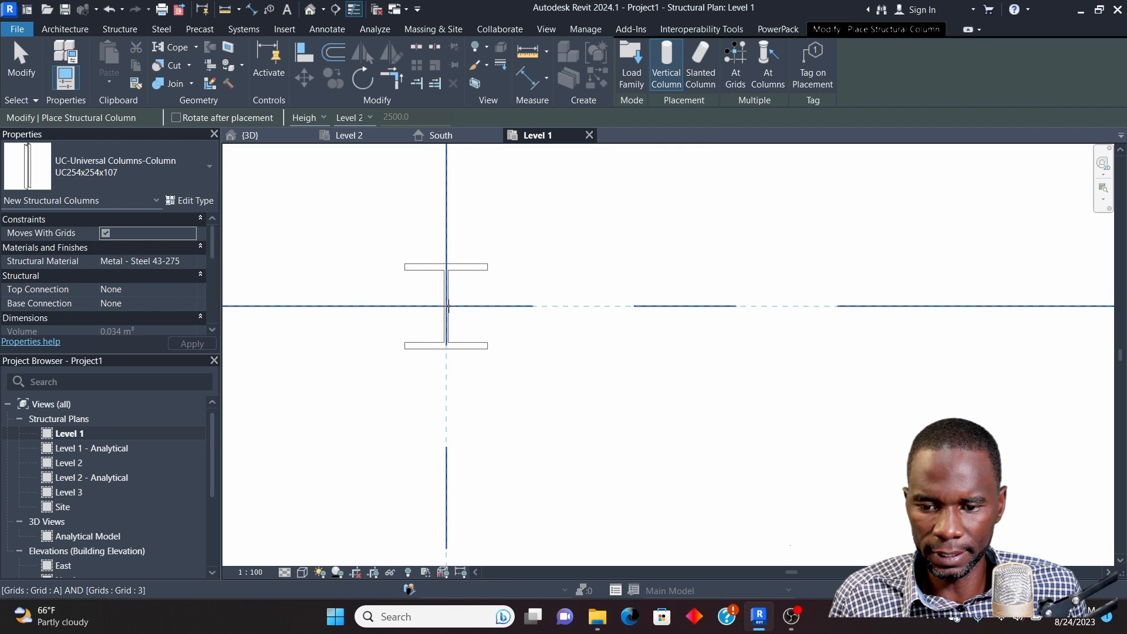
click(448, 306)
scroll(522, 387, down, 6)
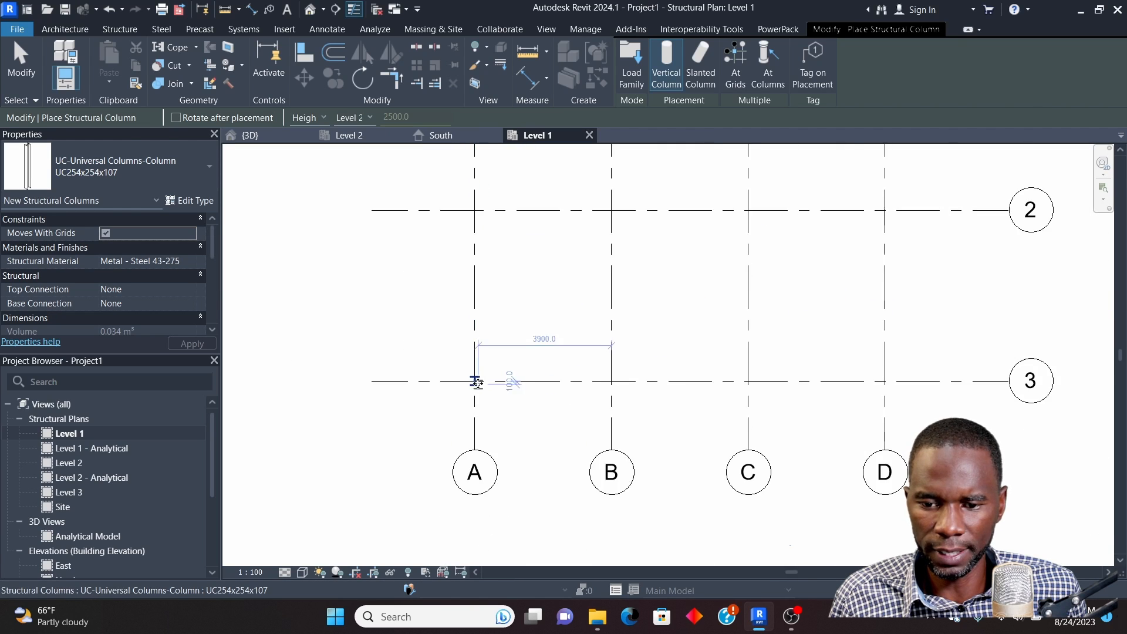
Place a UC254x254x107 column exactly on the intersection of grids A and 1 and finish column placement
scroll(496, 247, down, 2)
scroll(482, 226, up, 8)
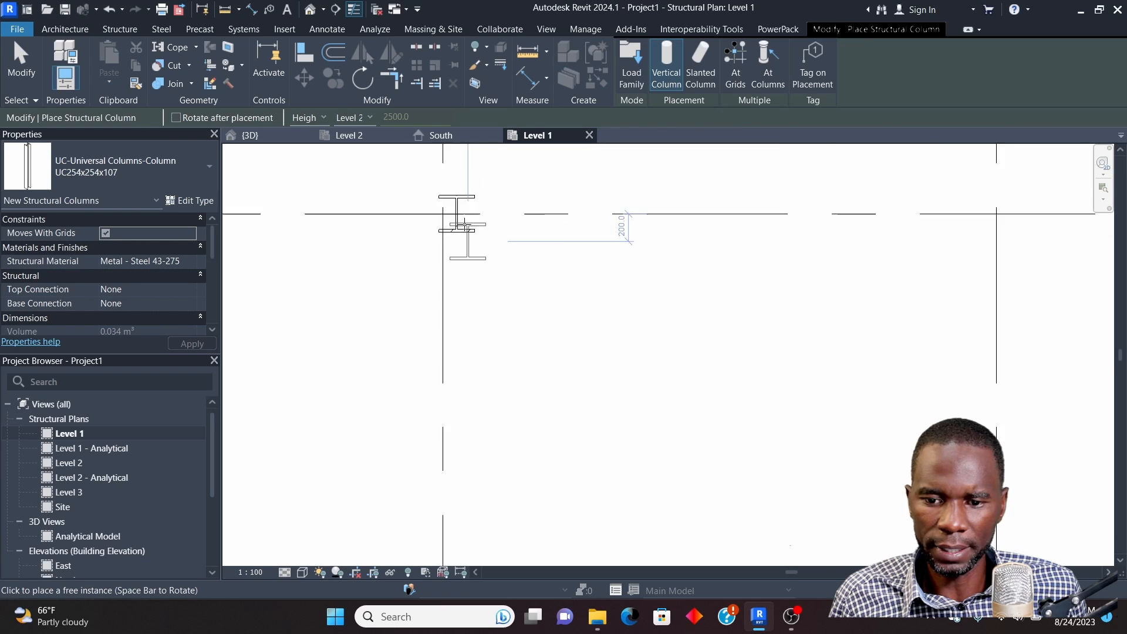
click(421, 199)
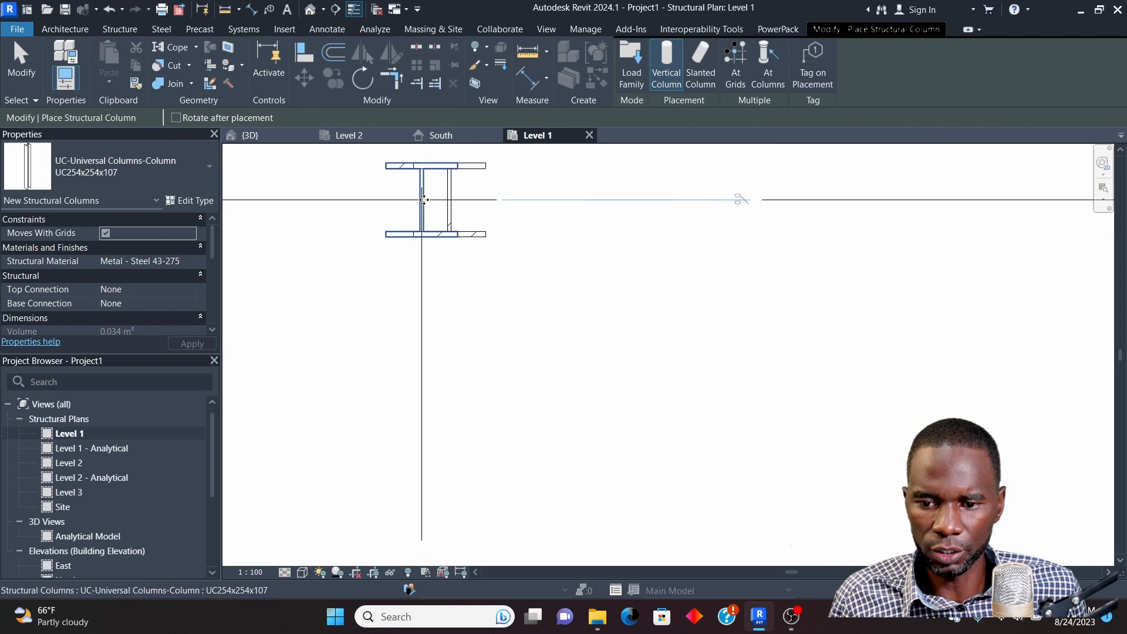
key(Escape)
key(Escape)
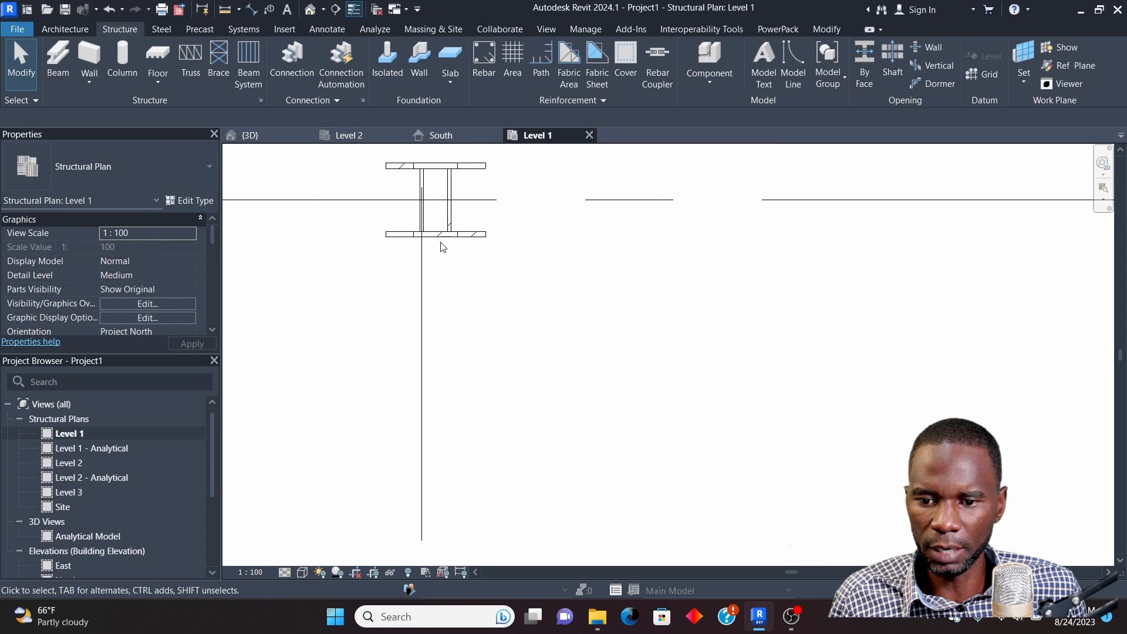
Delete the misaligned column that overlaps the one at grids A and 1
click(479, 236)
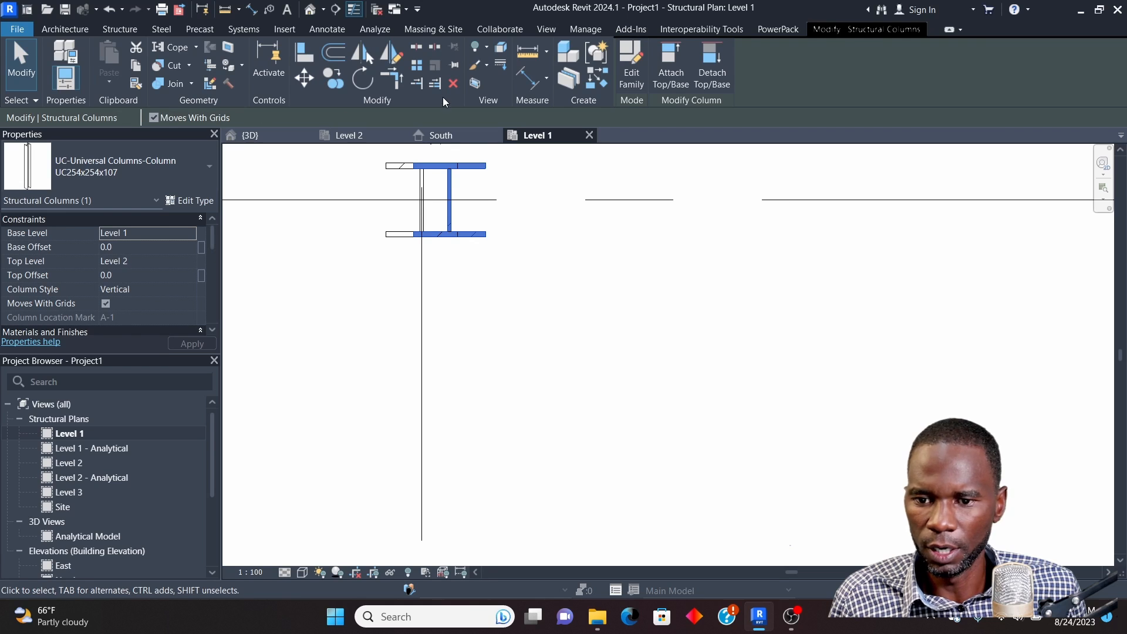
key(Escape)
scroll(484, 254, down, 5)
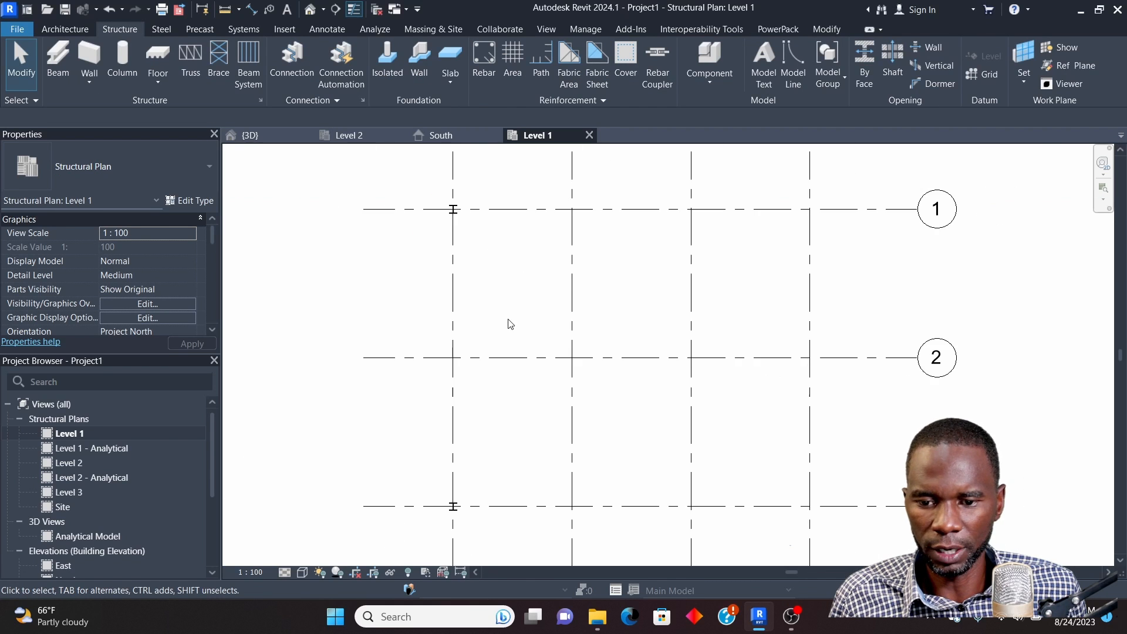
scroll(499, 282, down, 2)
Open the default 3D view and display the columns with the Shaded visual style and Fine detail level
click(312, 10)
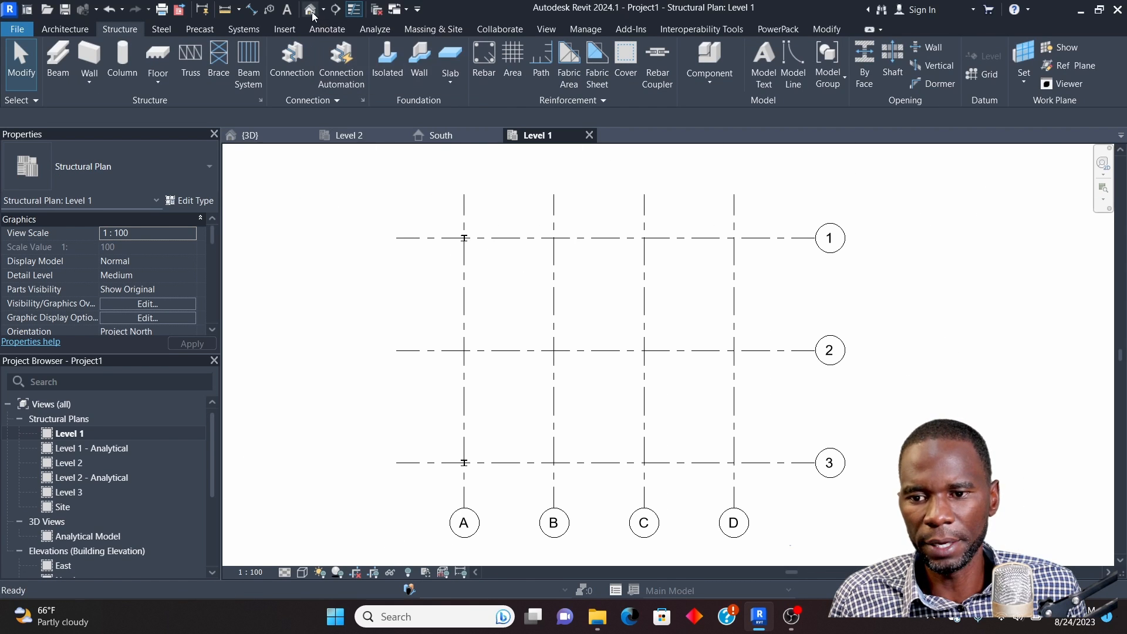
scroll(589, 360, up, 5)
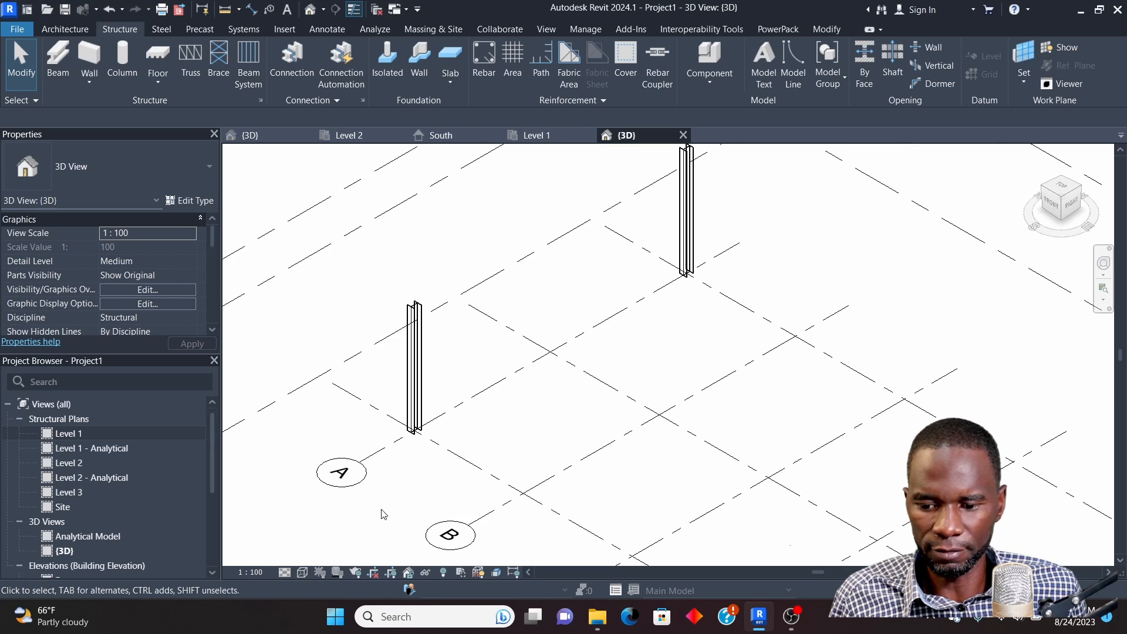
click(302, 573)
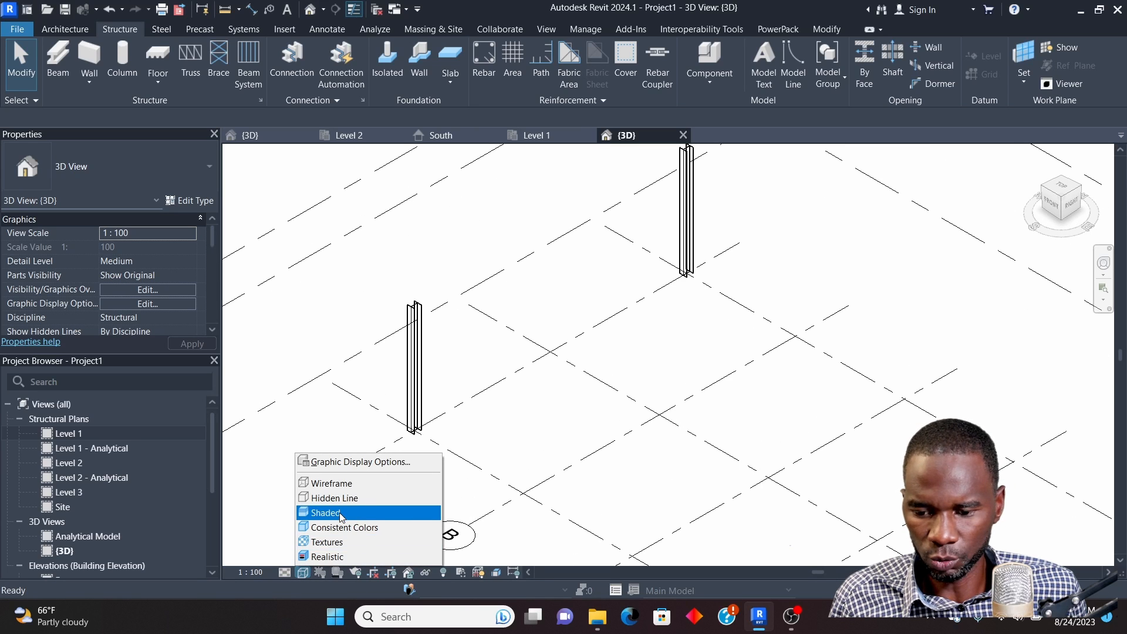
click(329, 515)
click(286, 573)
click(298, 556)
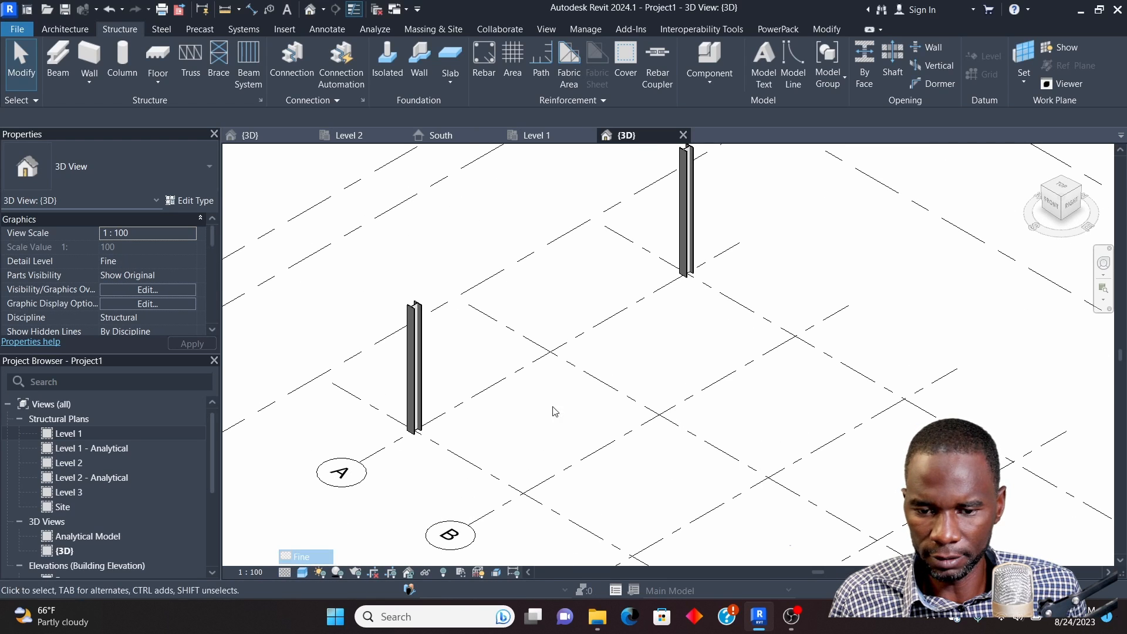
scroll(521, 347, down, 3)
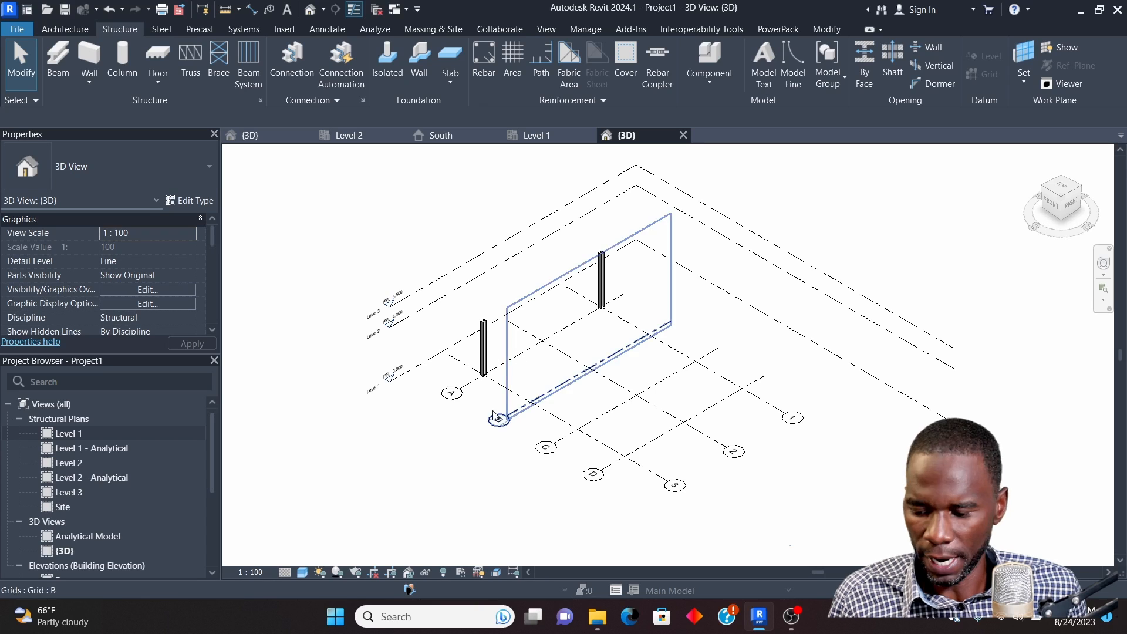
shift+middle_drag(585, 305, 757, 299)
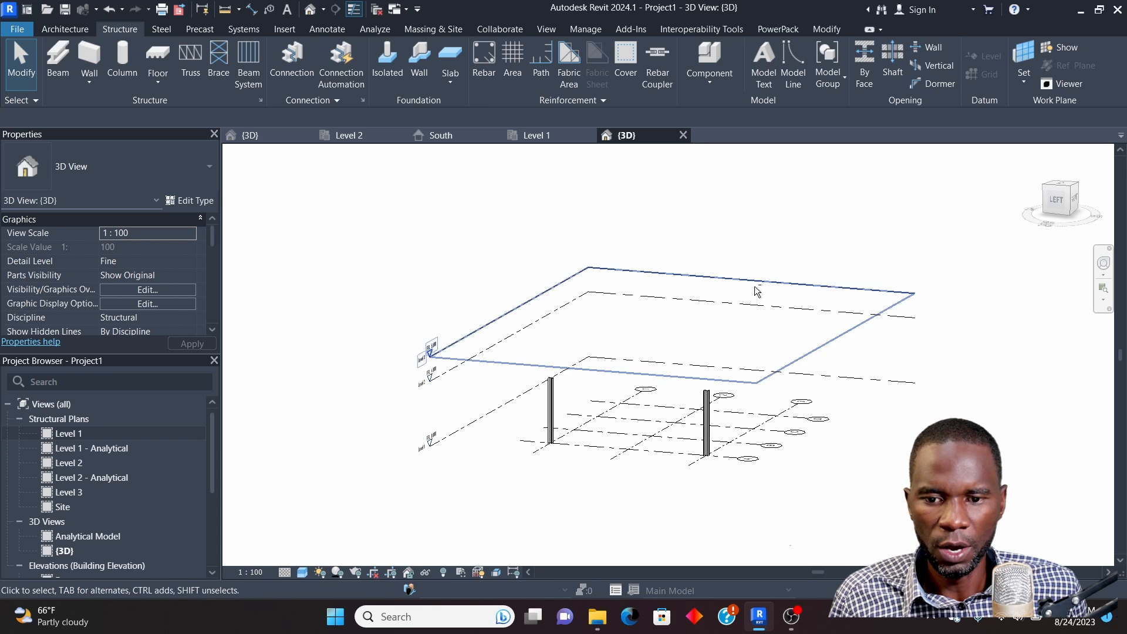
Return to the Level 1 plan and attach a framing elevation to grid A between grids 2 and 3
click(538, 136)
scroll(536, 221, down, 2)
scroll(489, 285, up, 2)
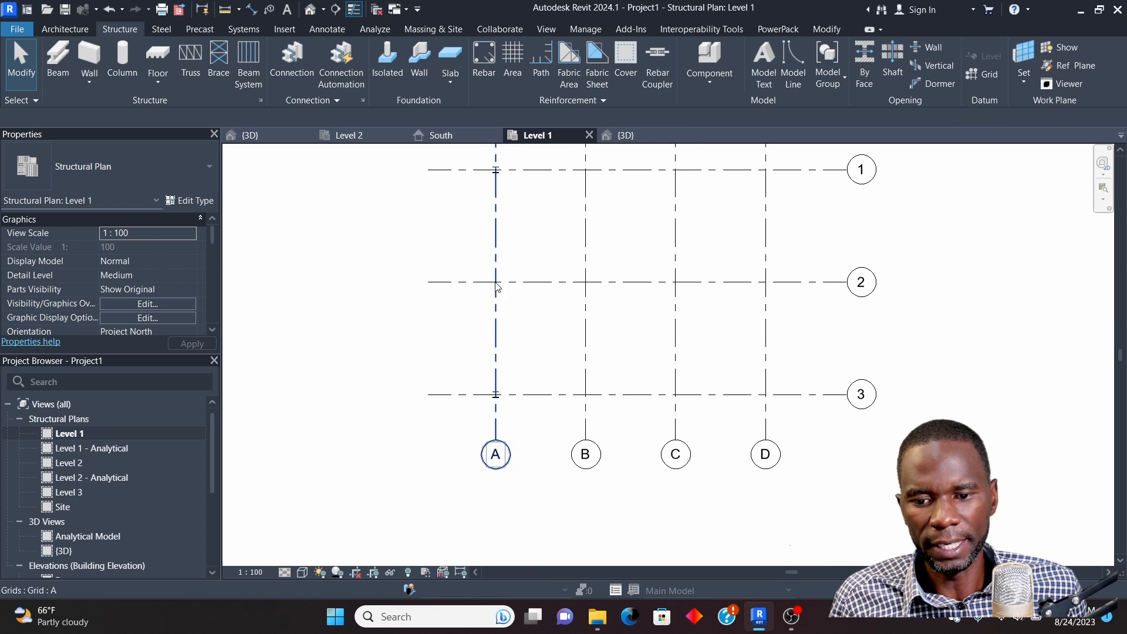
click(544, 30)
click(613, 67)
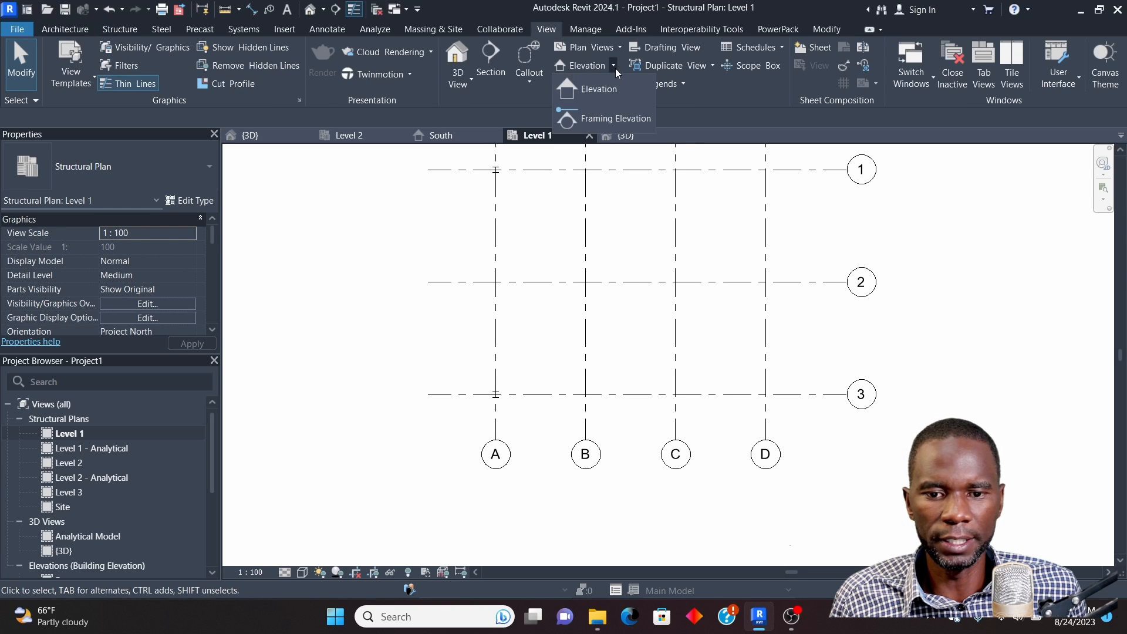
click(602, 118)
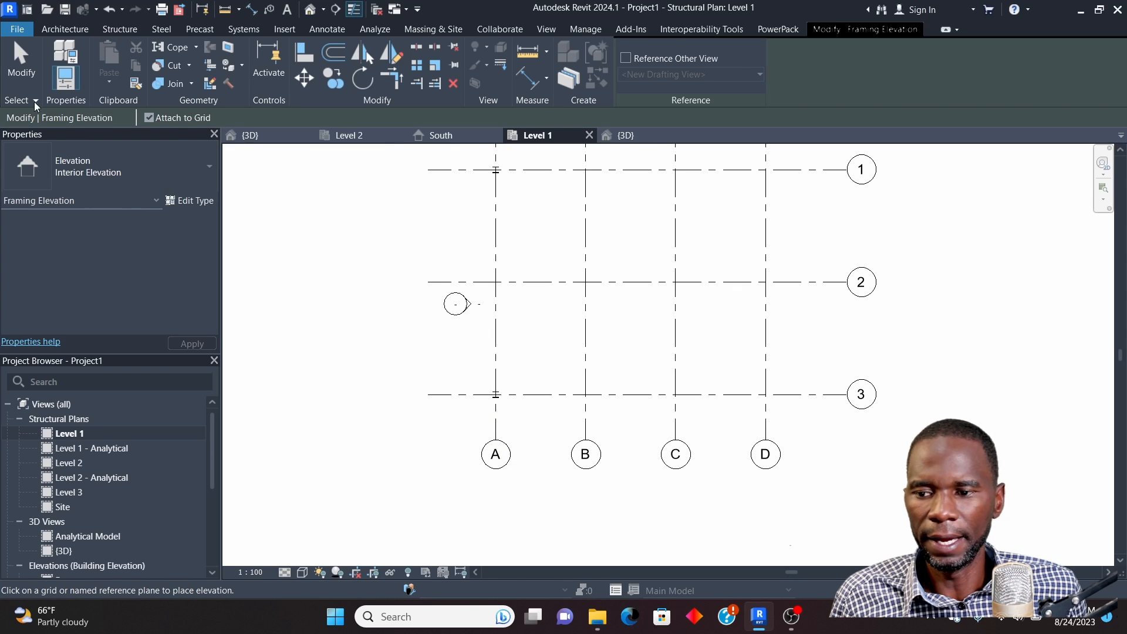
click(22, 59)
Open the new framing elevation and widen its crop region on both sides beyond grids 1 and 3
scroll(458, 327, up, 4)
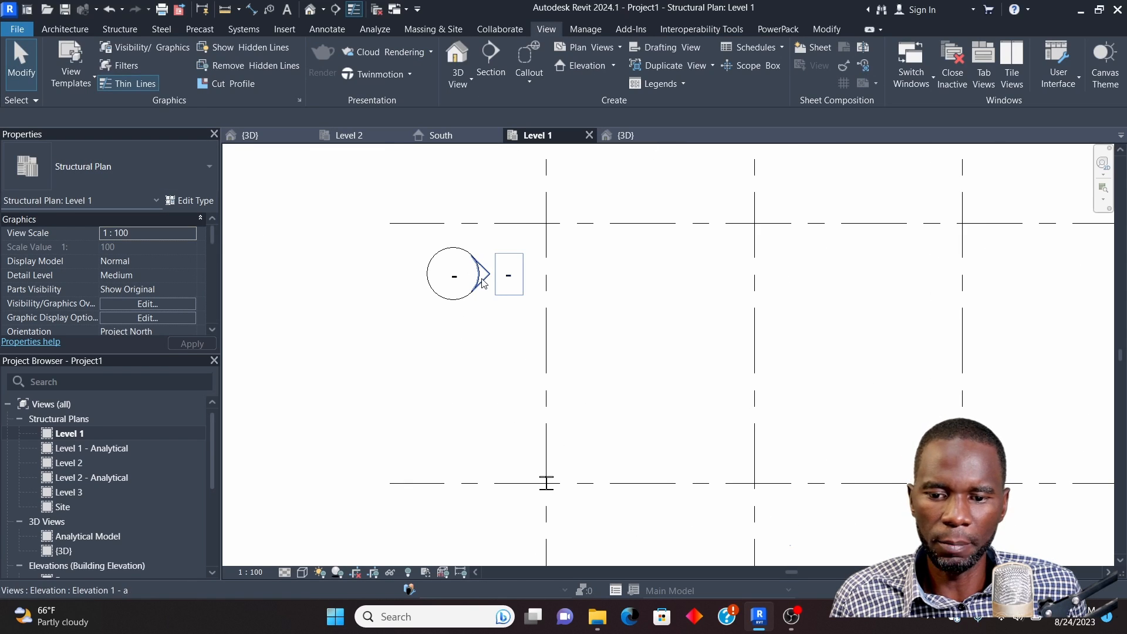
double_click(482, 282)
scroll(496, 352, down, 2)
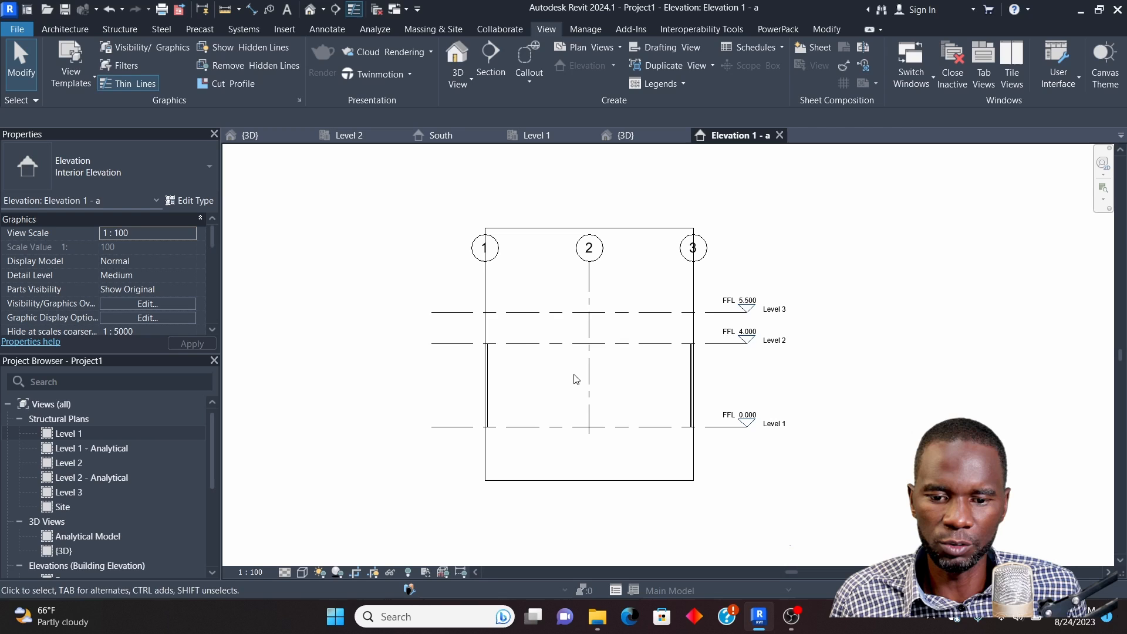
click(694, 293)
drag(694, 354, 752, 355)
drag(485, 354, 414, 354)
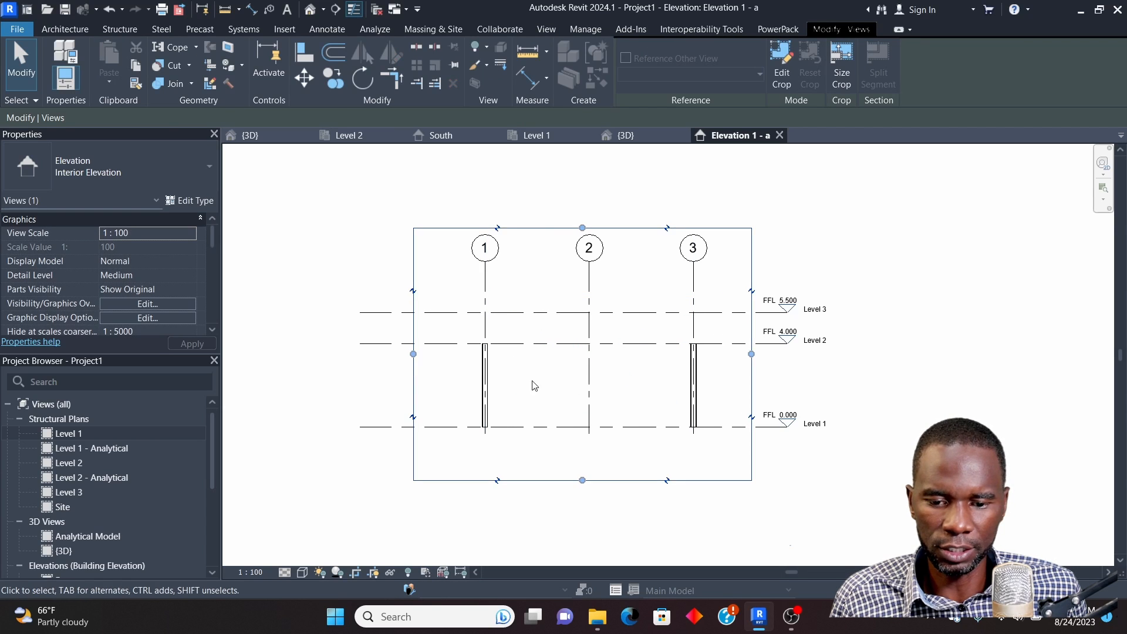
scroll(623, 397, up, 2)
scroll(562, 419, down, 1)
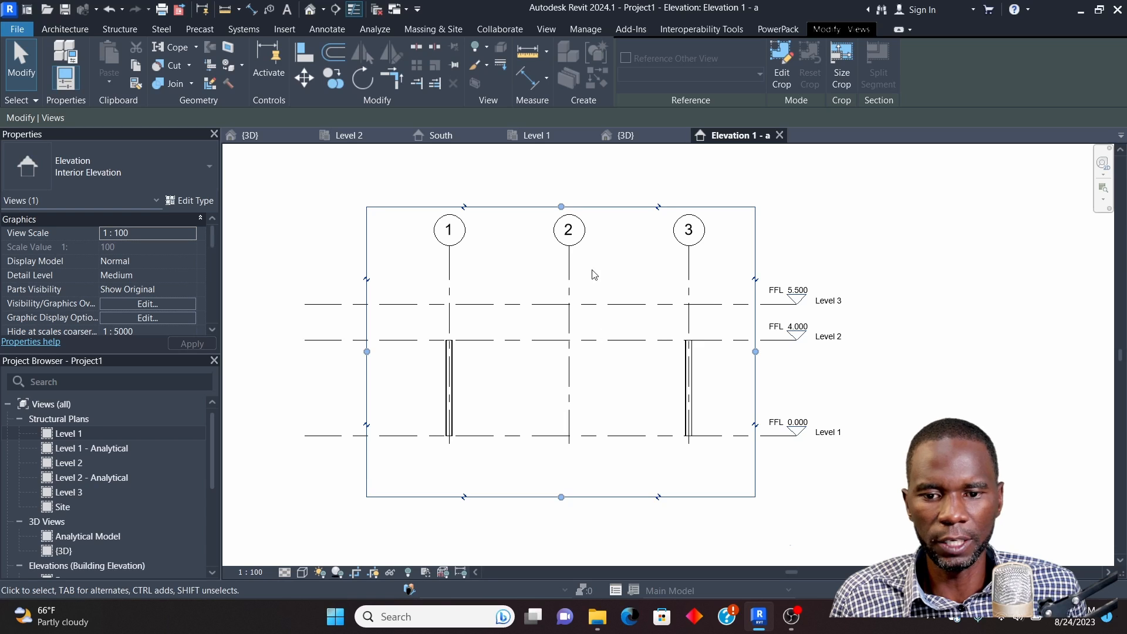
Return to the Level 1 plan and start placing a structural truss
click(534, 135)
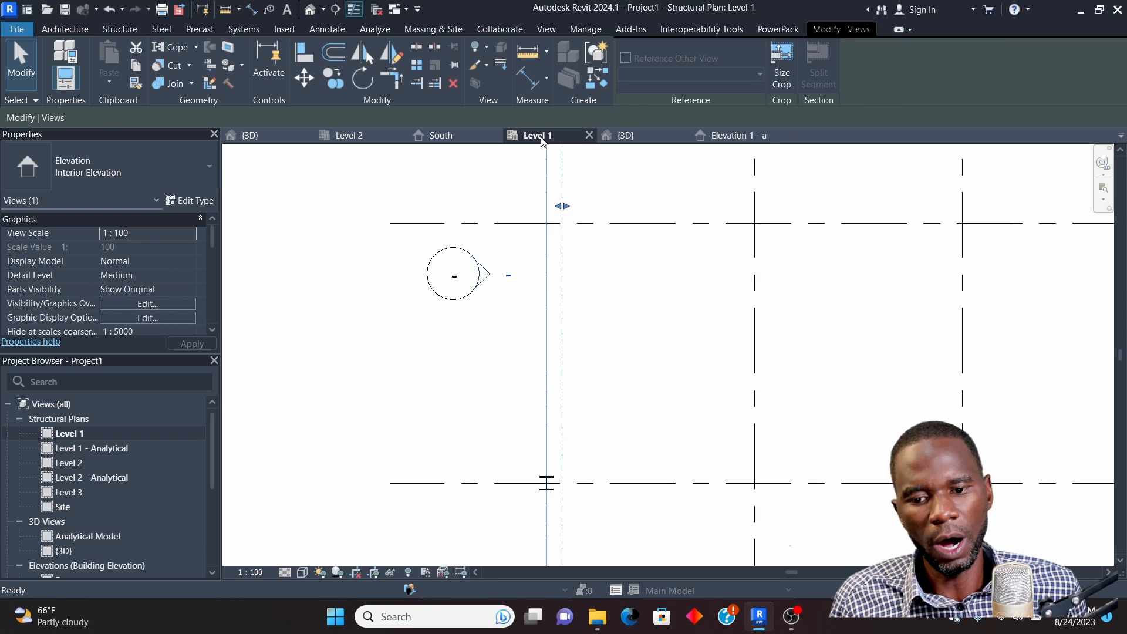
click(578, 371)
scroll(526, 379, down, 3)
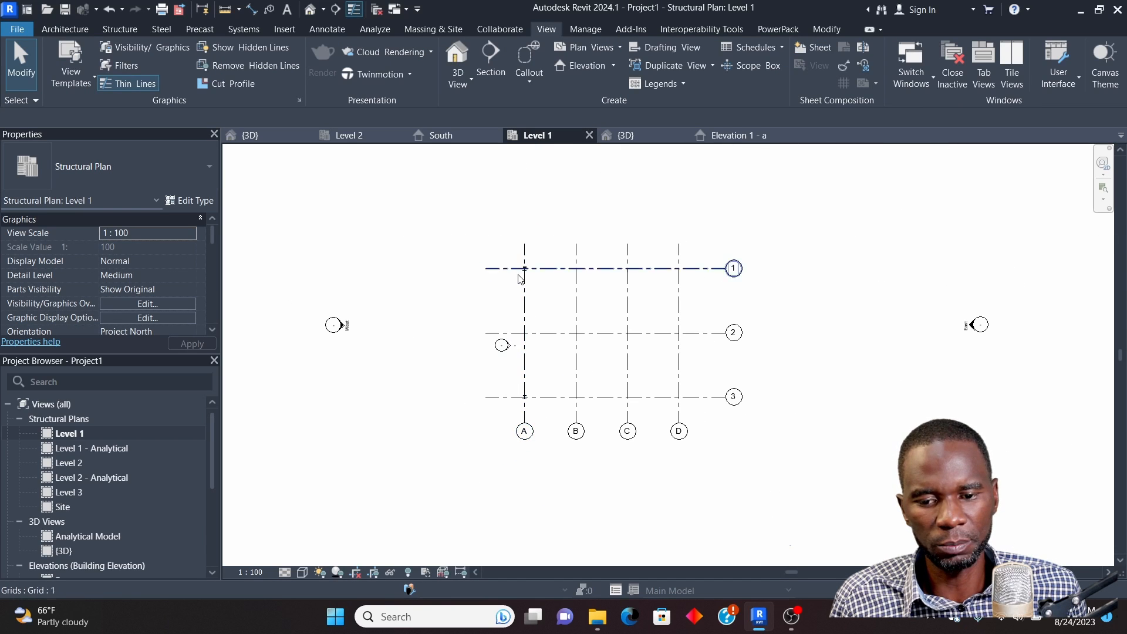
scroll(521, 279, up, 1)
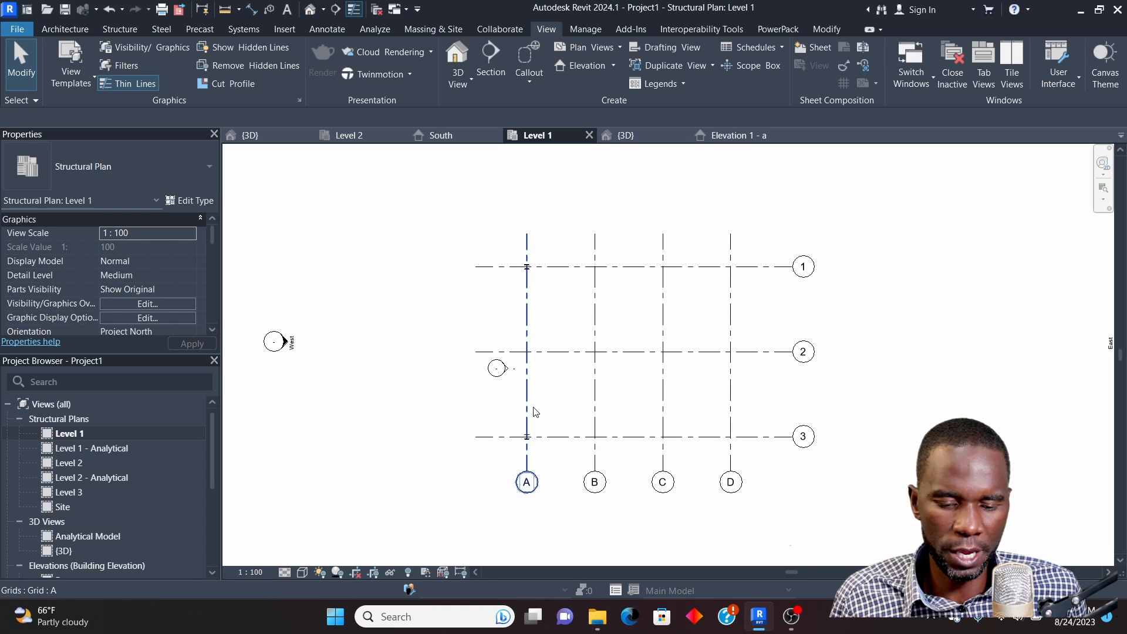
scroll(530, 376, up, 1)
scroll(530, 353, down, 1)
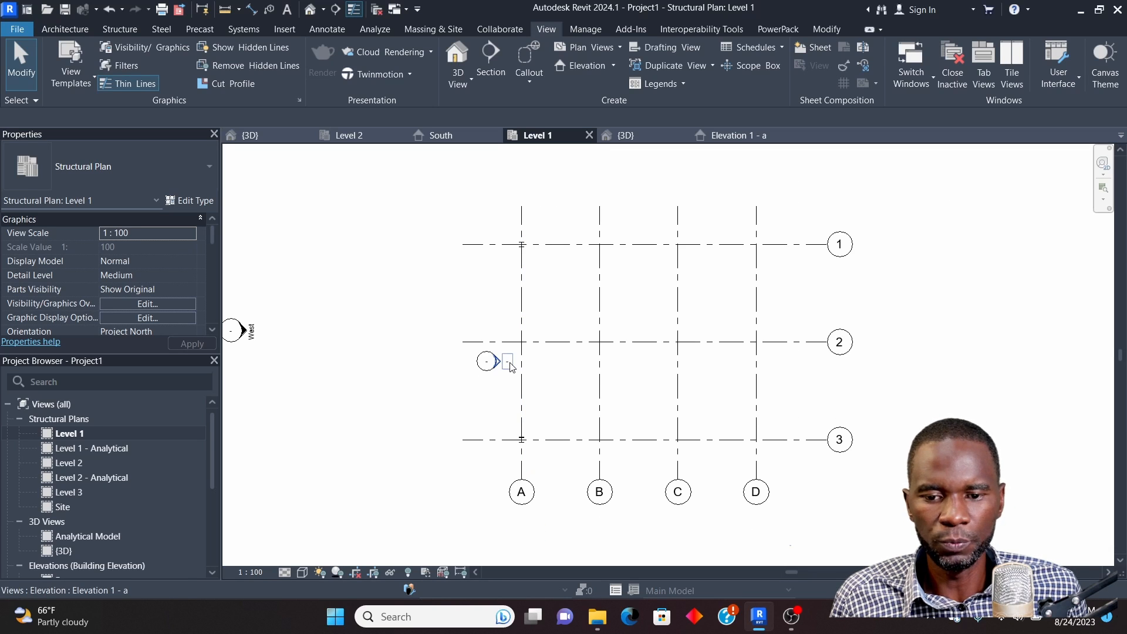
click(119, 30)
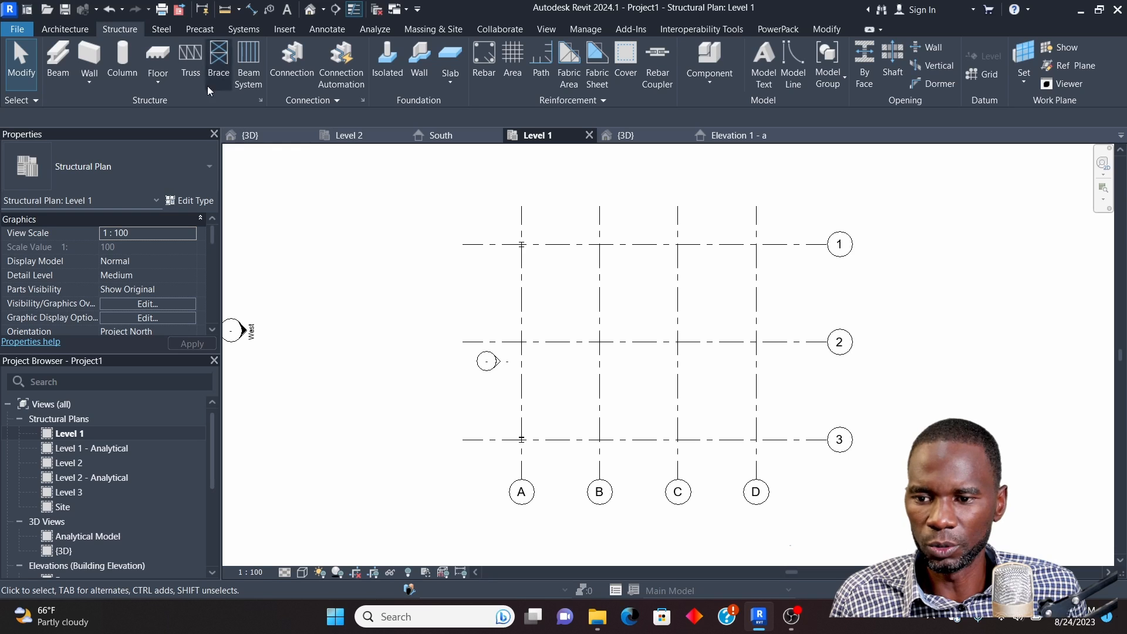
click(187, 54)
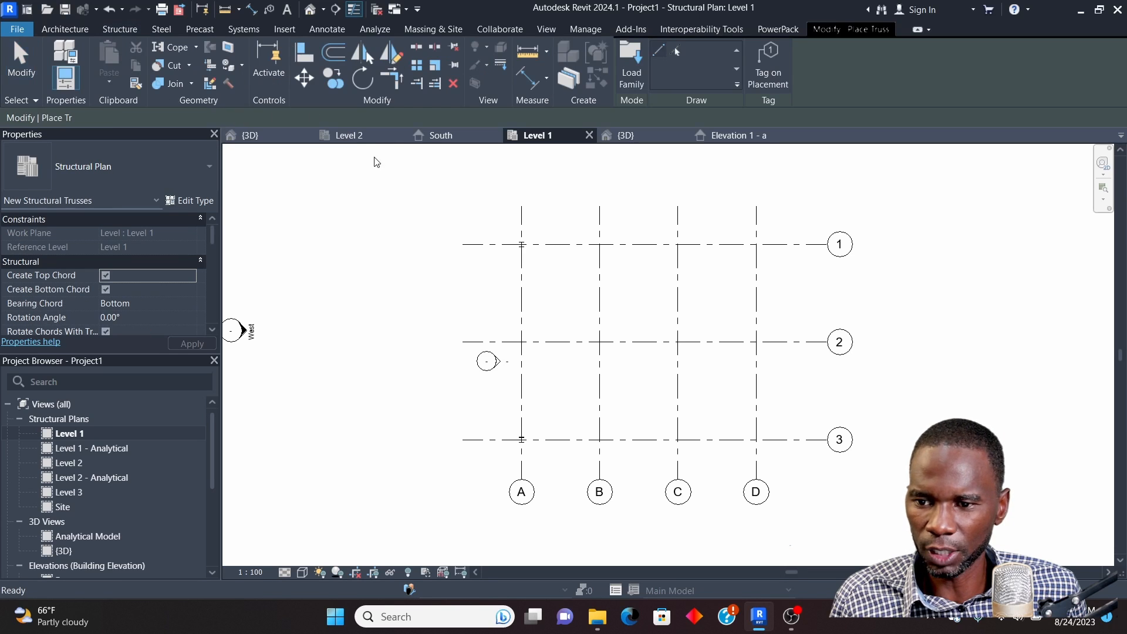
Load the Pratt Flat Truss family from the UK library's Structural Trusses folder for placement
click(177, 166)
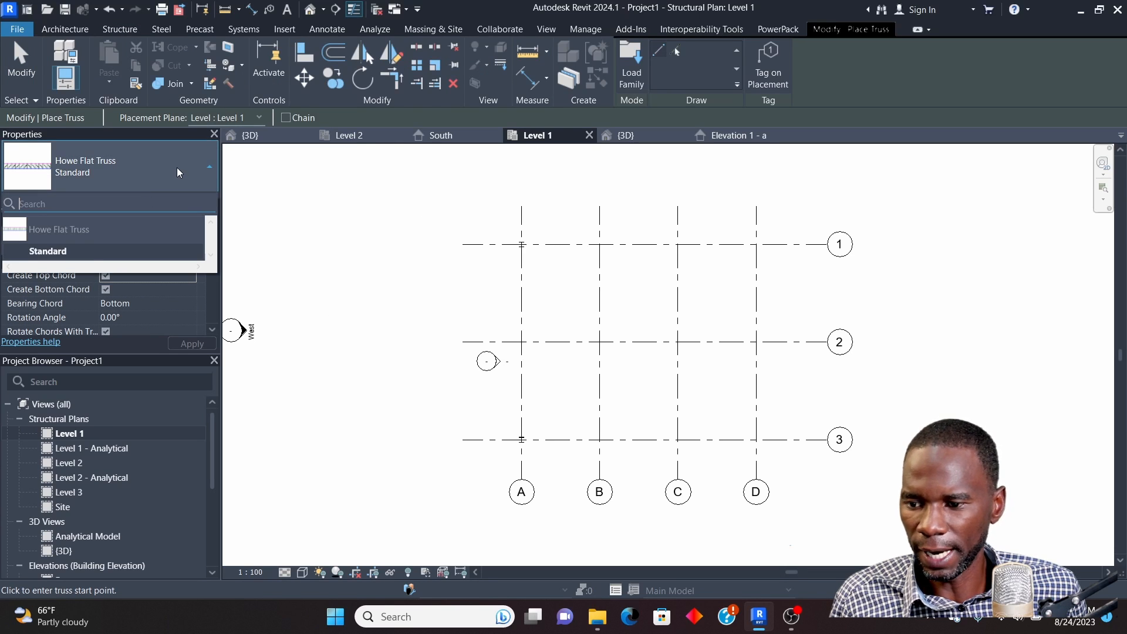
click(206, 171)
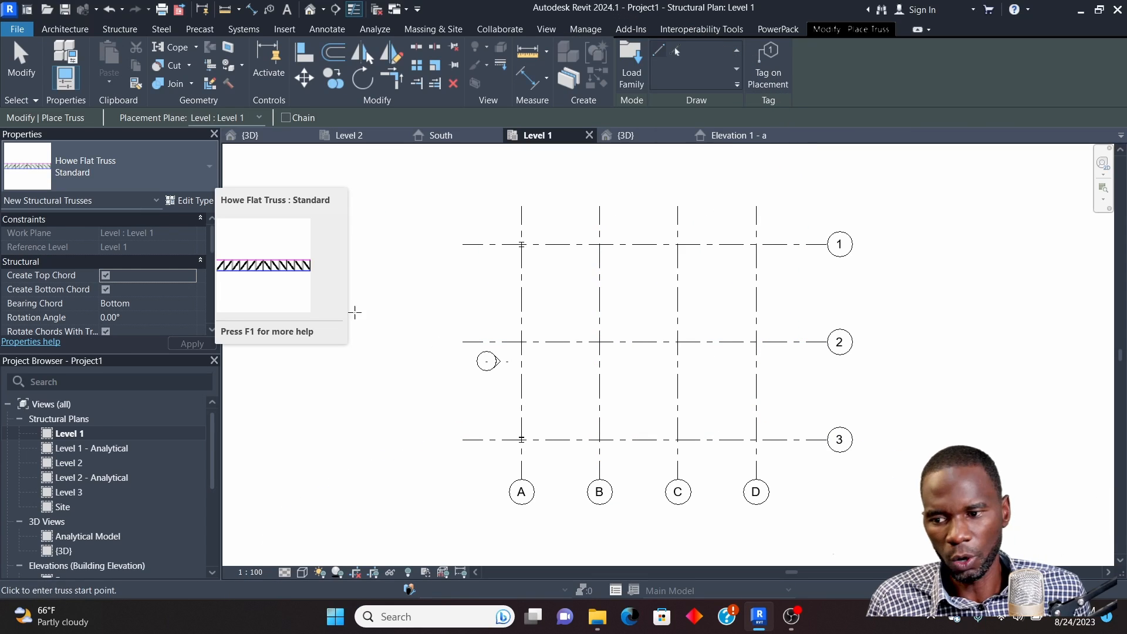
click(631, 58)
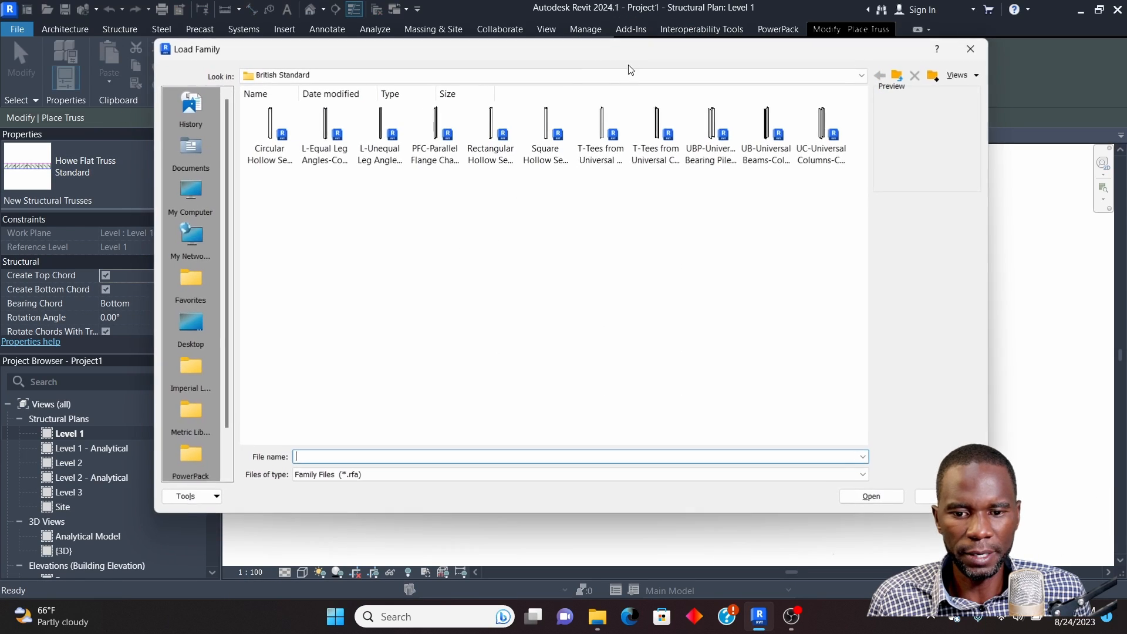
click(897, 75)
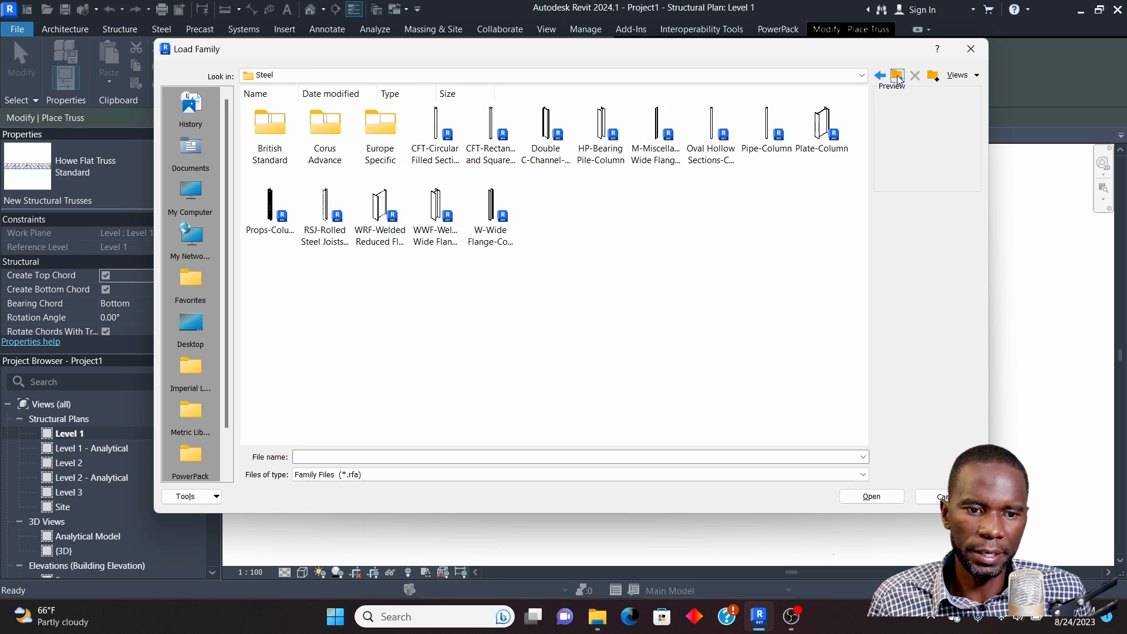
click(897, 75)
click(897, 76)
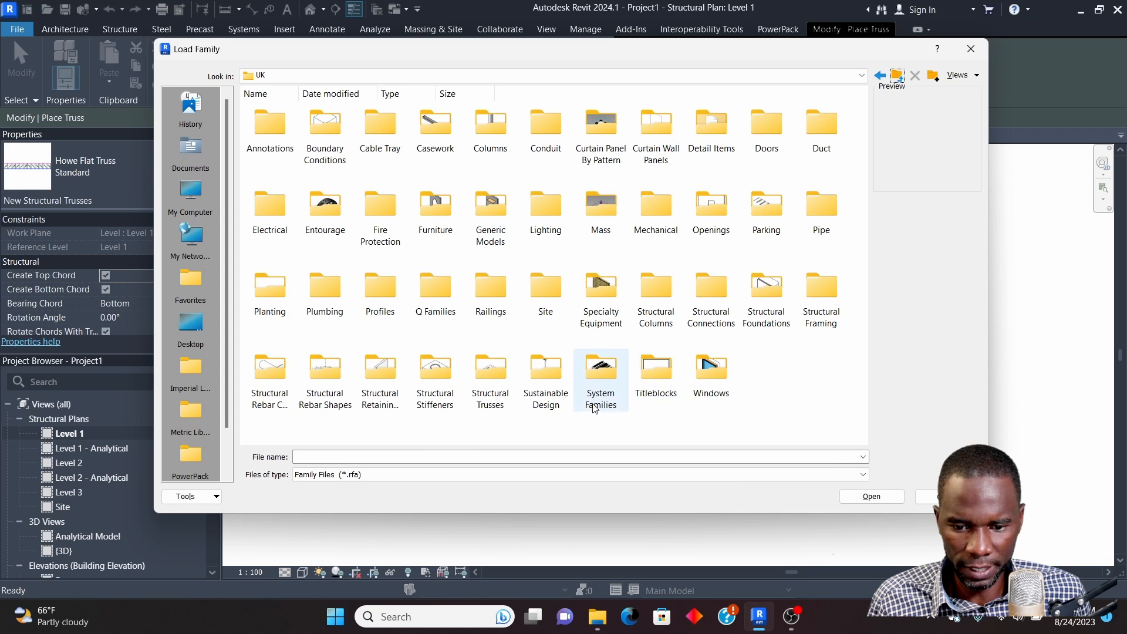
double_click(492, 376)
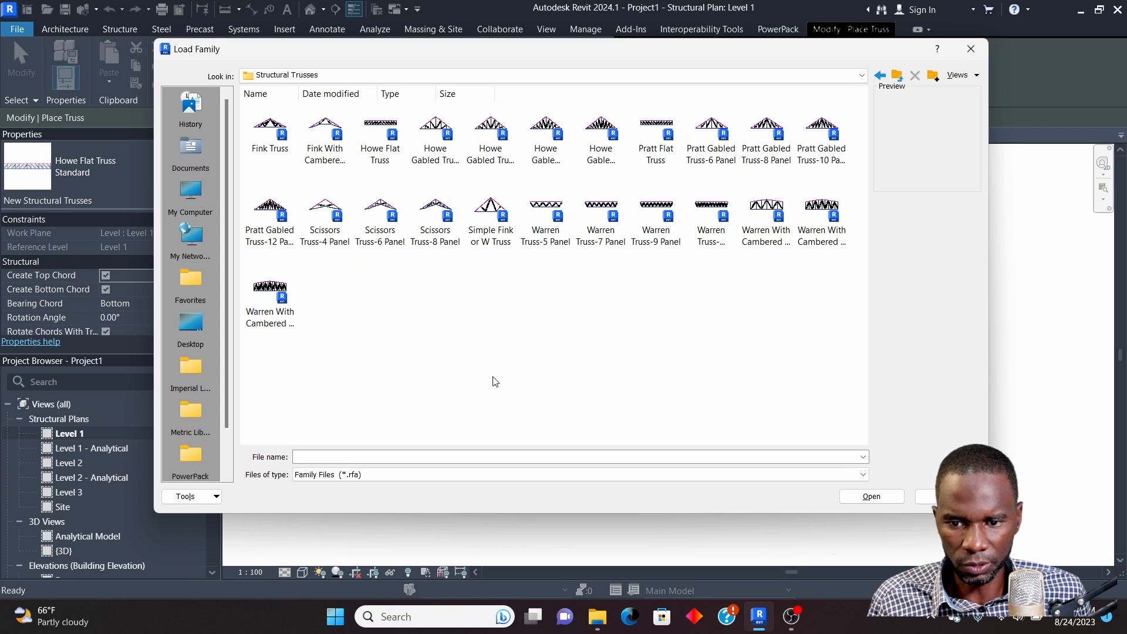
click(658, 123)
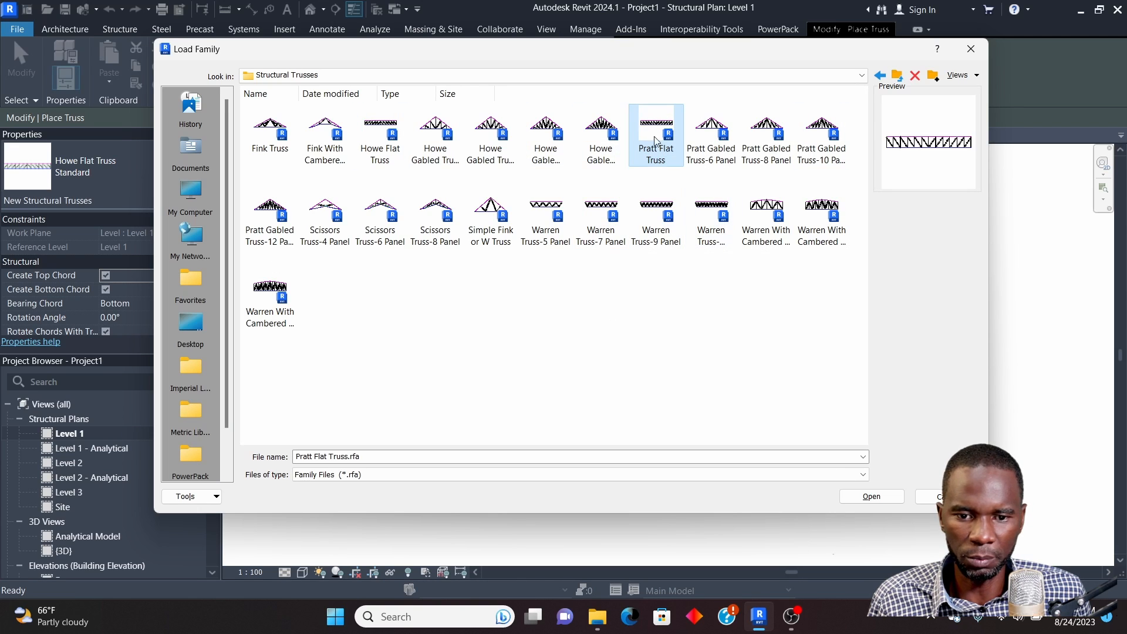
click(872, 496)
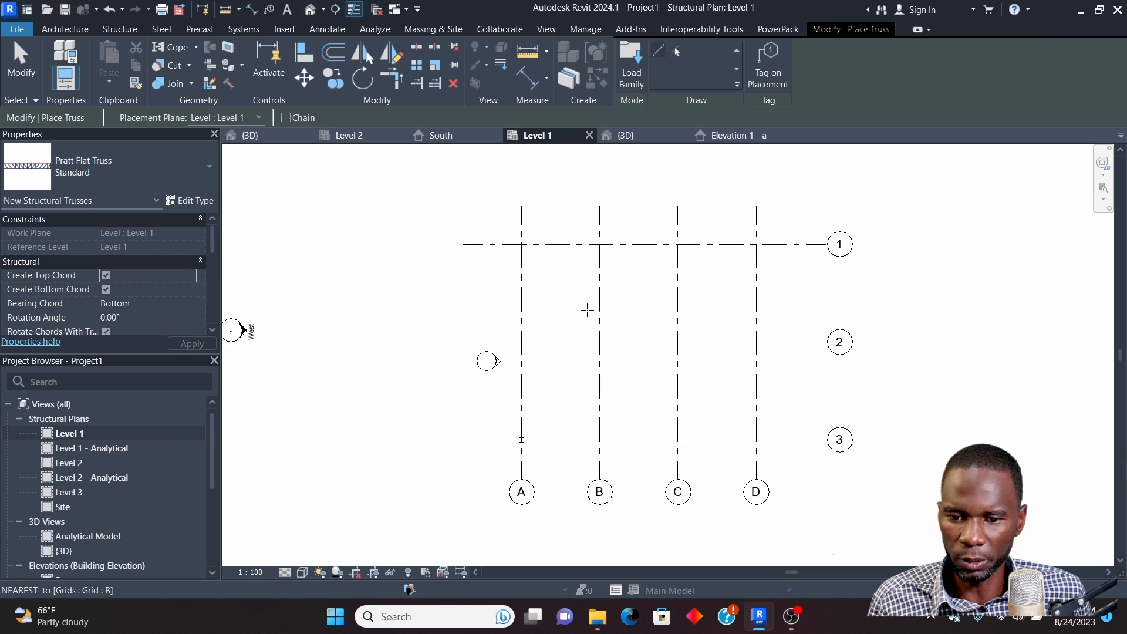
Place the Pratt Flat Truss on the Level 2 plane along grid A, between the column centres at grids 1 and 3
click(257, 118)
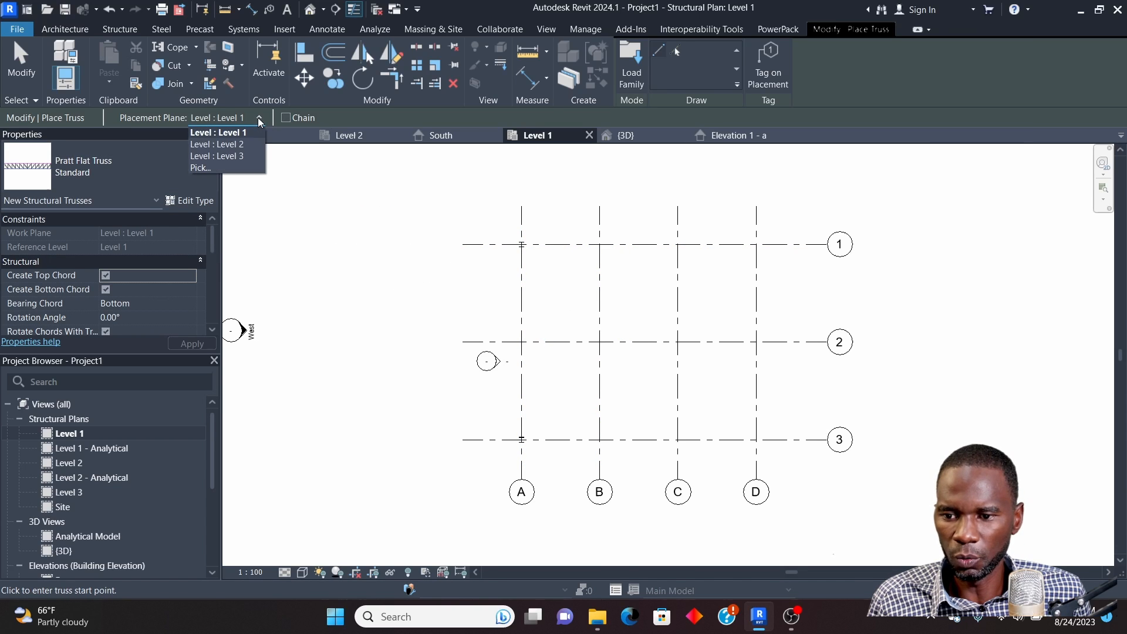
click(223, 144)
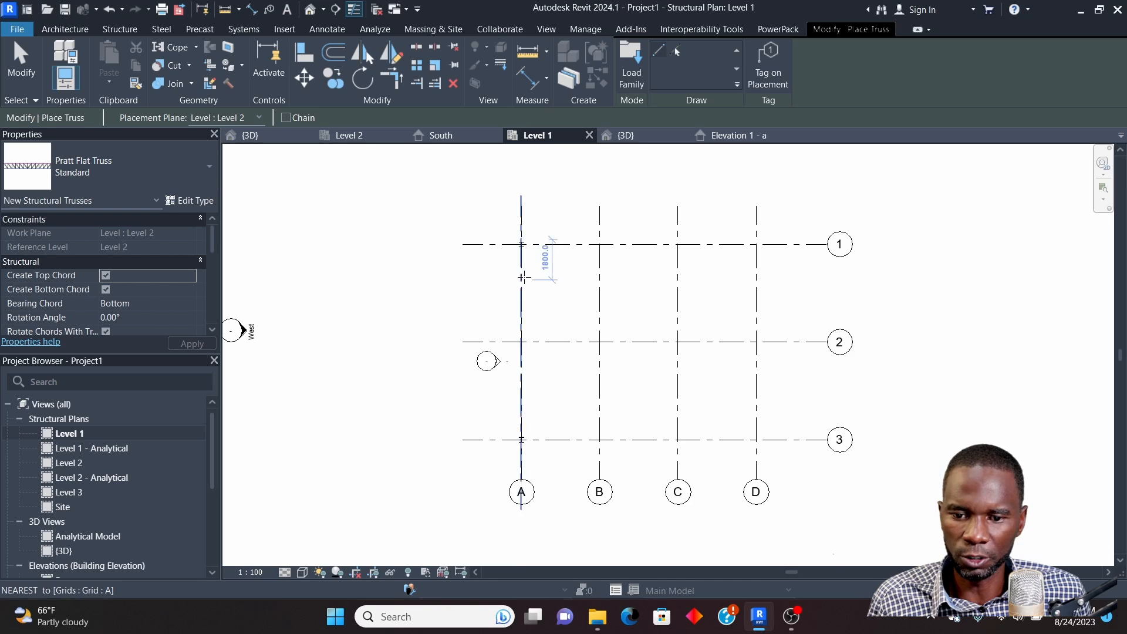
scroll(521, 252, up, 5)
scroll(521, 223, up, 3)
click(517, 197)
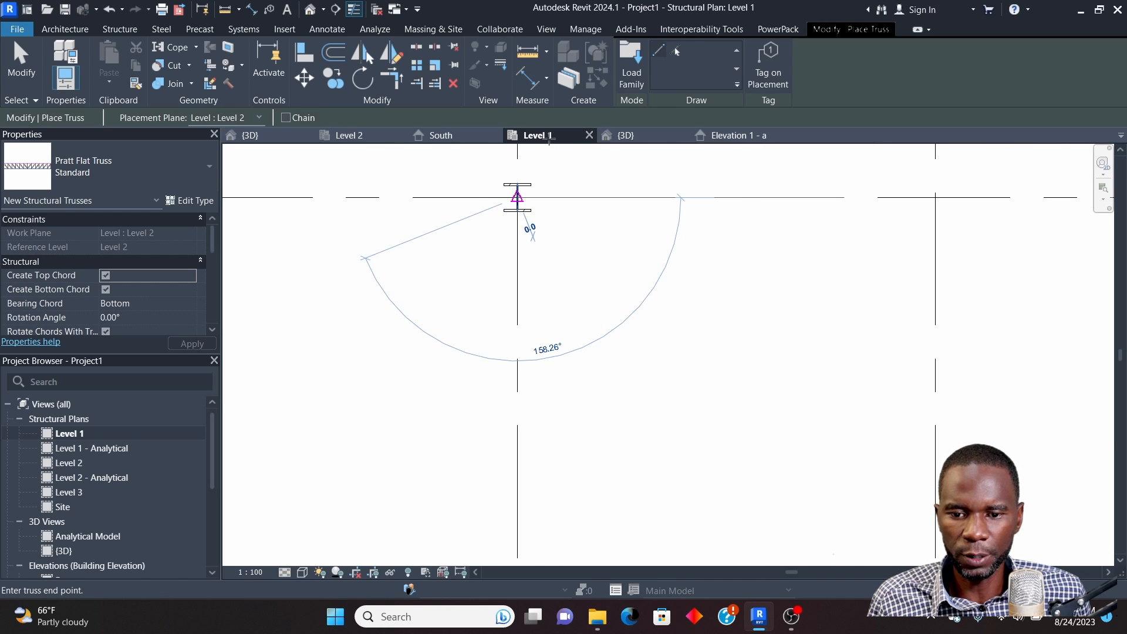
scroll(536, 211, down, 3)
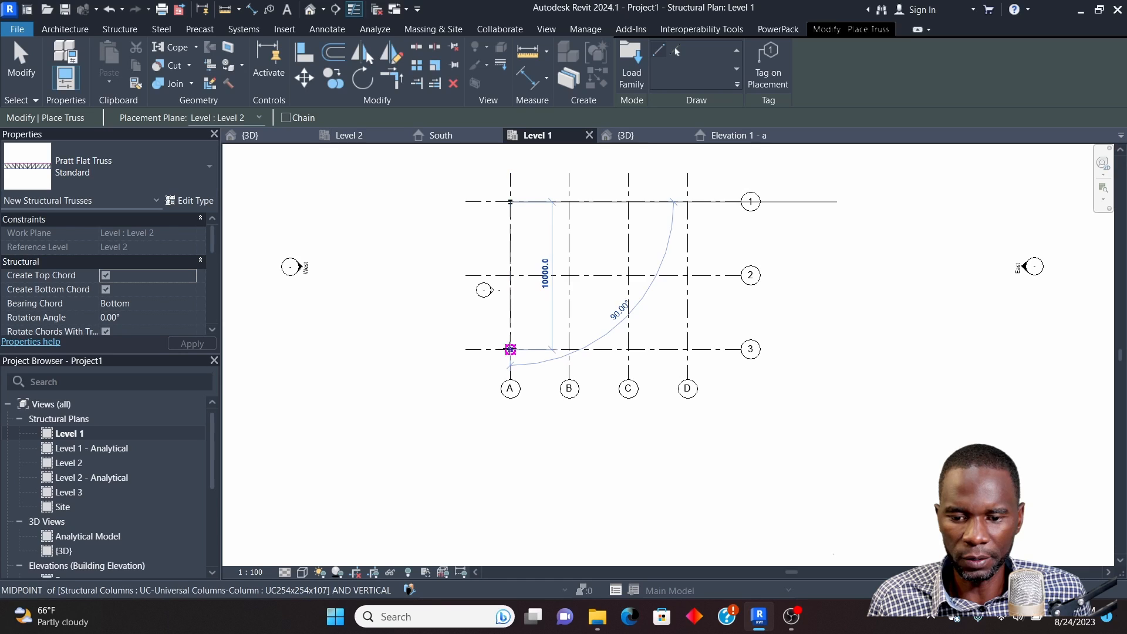
scroll(510, 350, up, 3)
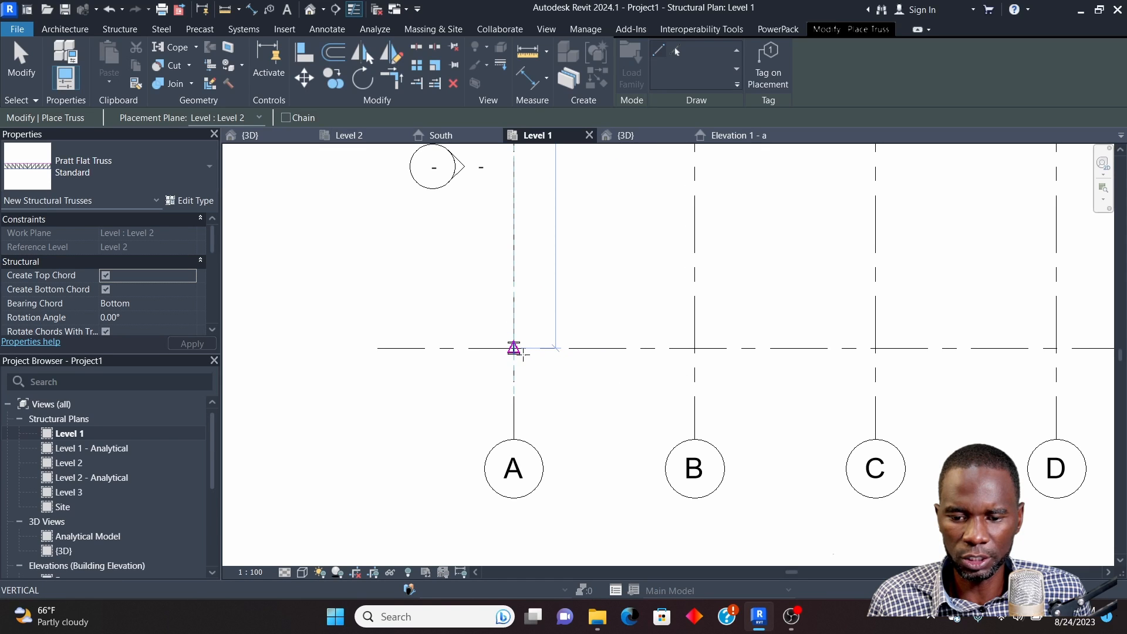
scroll(547, 347, up, 3)
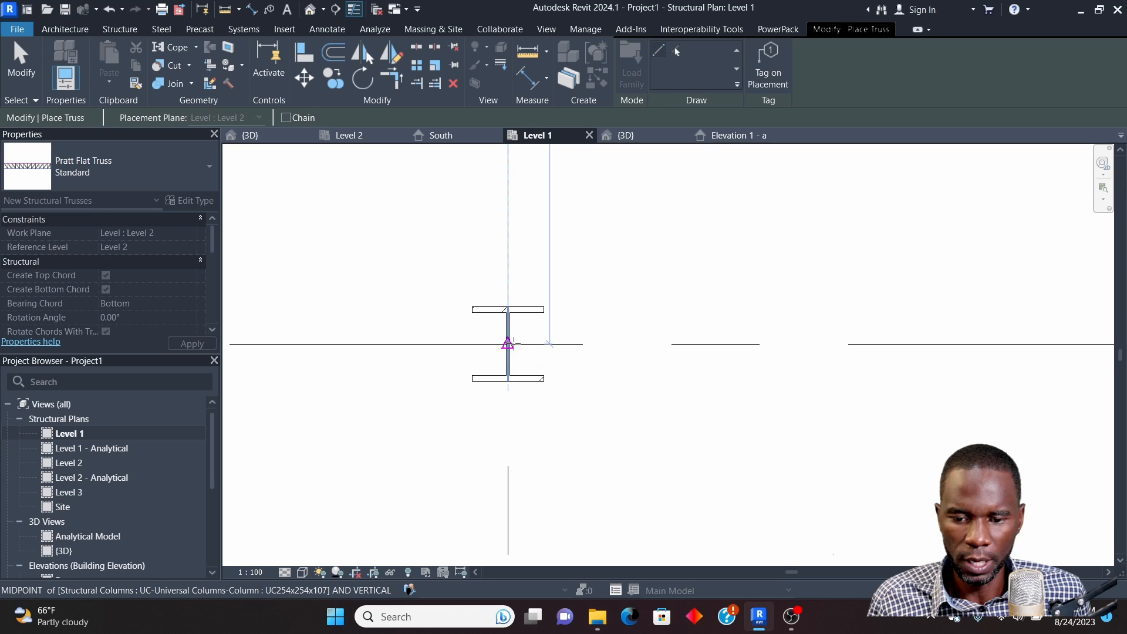
click(575, 347)
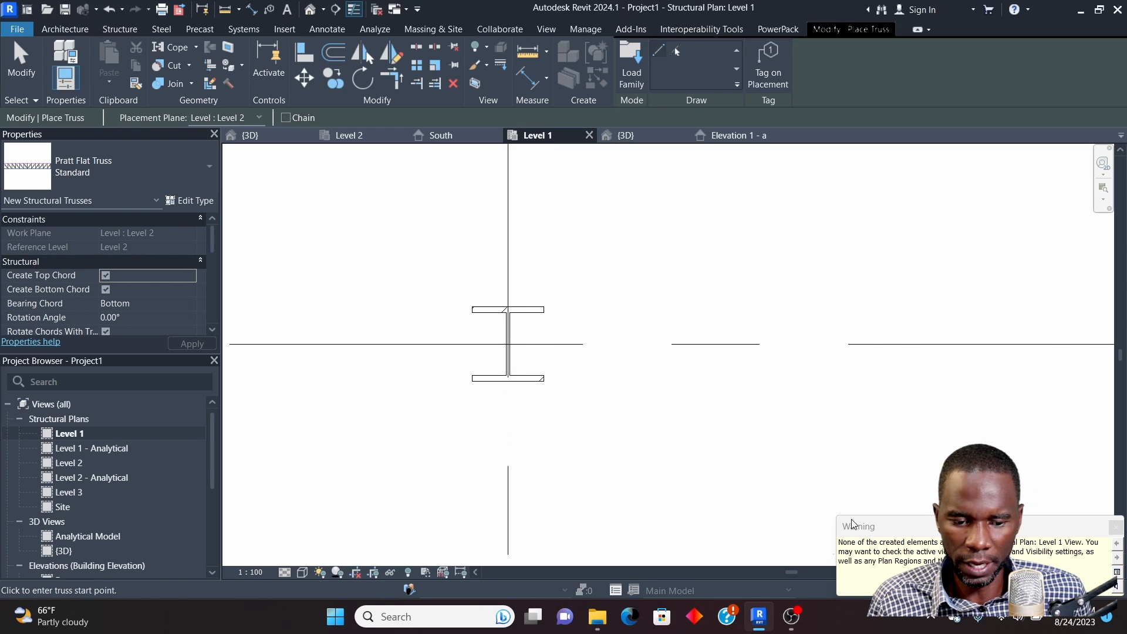
click(1116, 527)
scroll(536, 392, down, 3)
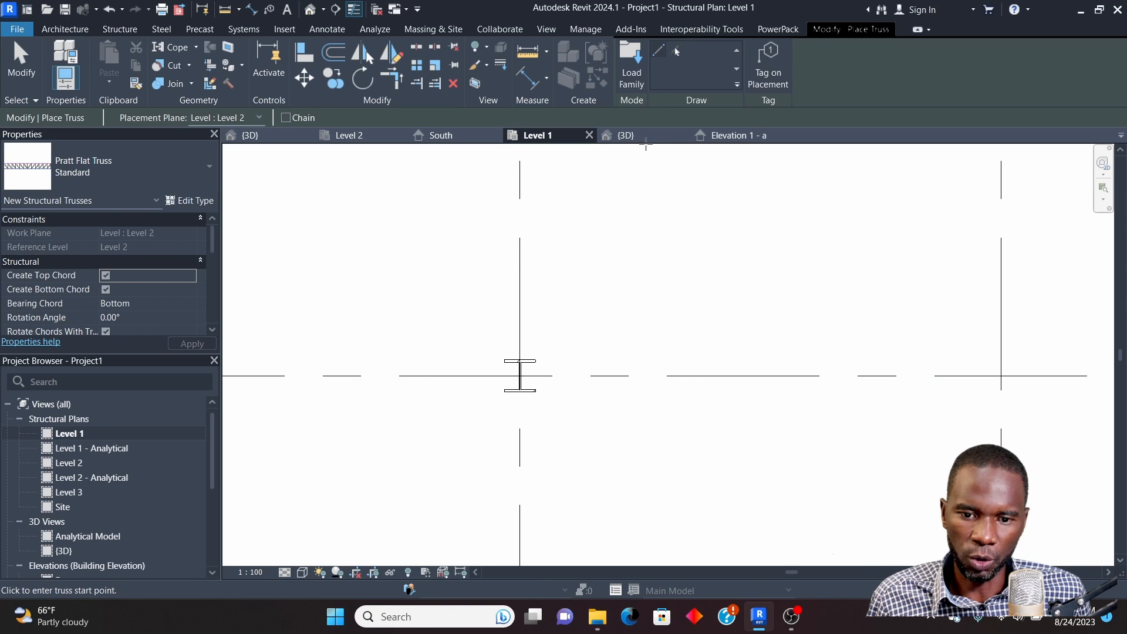
Open the 3D view, end truss placement and examine the truss on its columns from the left side
click(626, 136)
scroll(556, 363, up, 5)
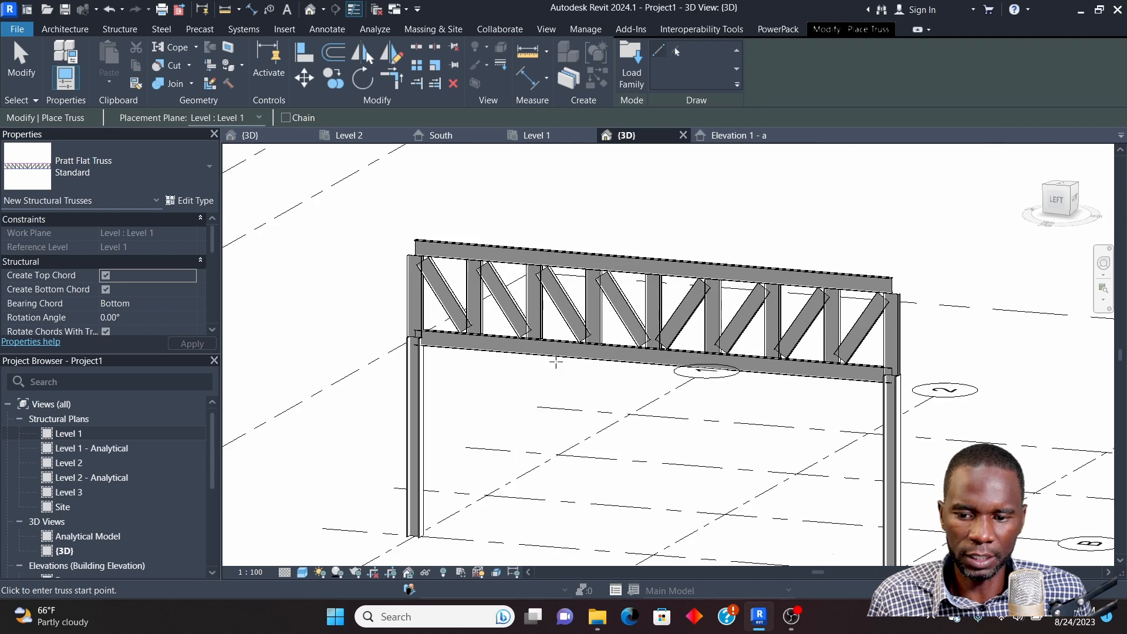
scroll(556, 362, down, 2)
shift+middle_drag(536, 419, 551, 322)
right_click(651, 223)
click(673, 234)
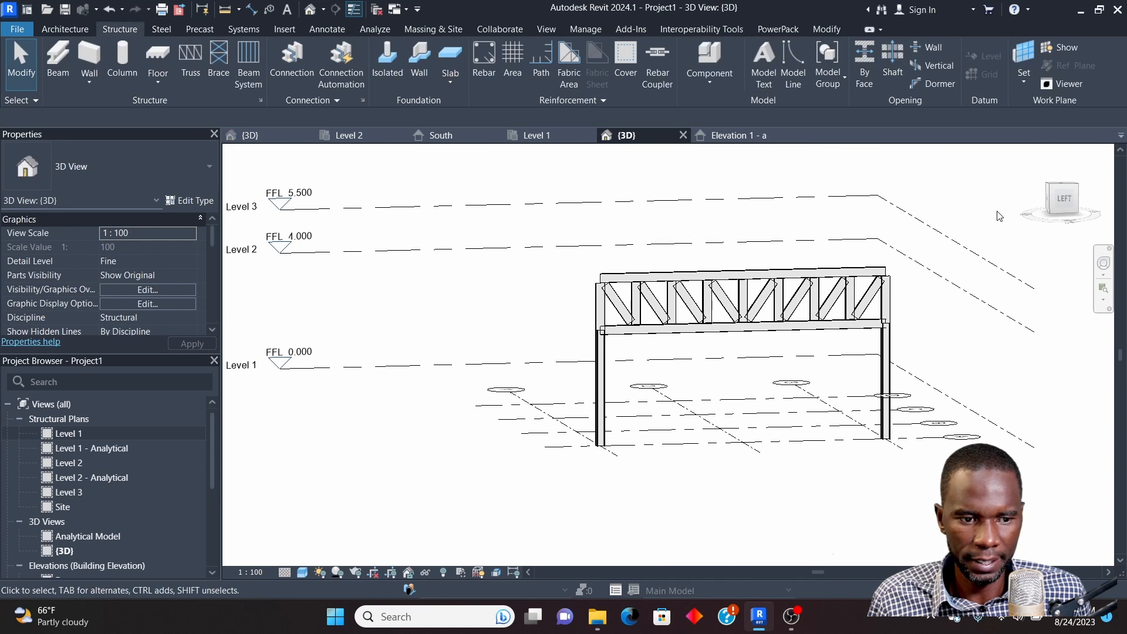
key(z)
key(f)
middle_drag(744, 256, 754, 327)
scroll(722, 378, up, 5)
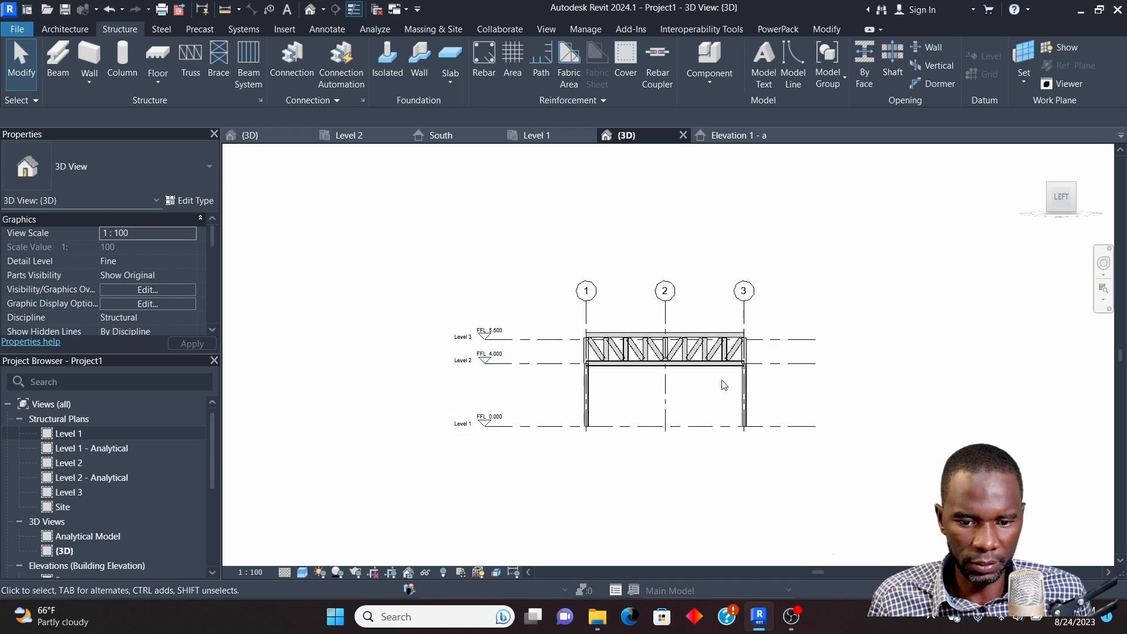
scroll(596, 290, down, 1)
scroll(596, 292, up, 3)
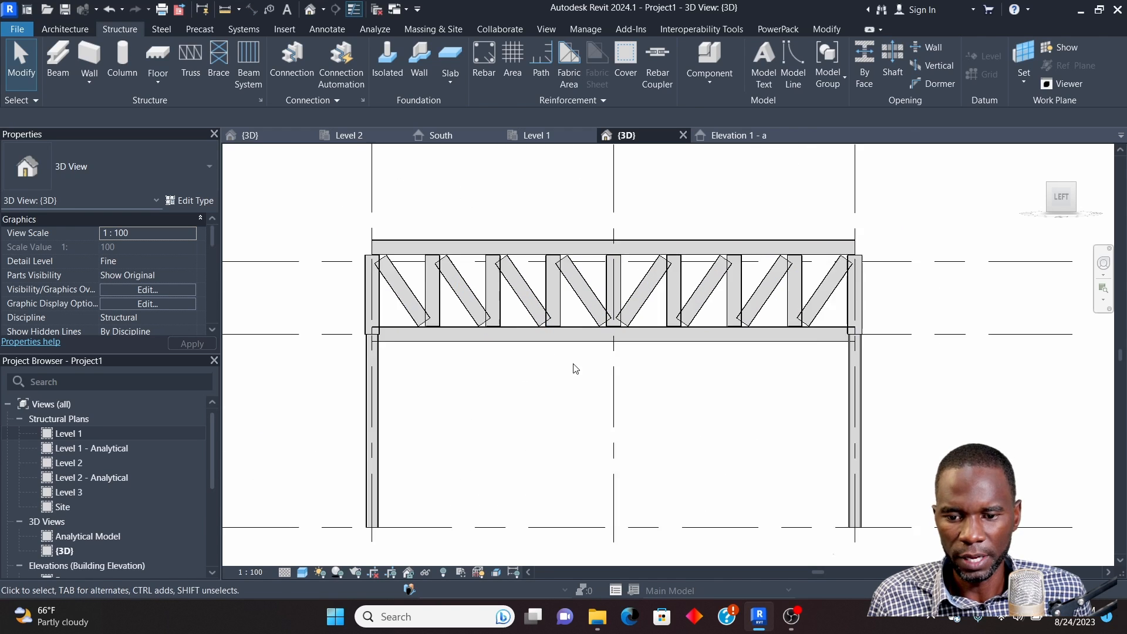
scroll(574, 368, down, 1)
click(555, 345)
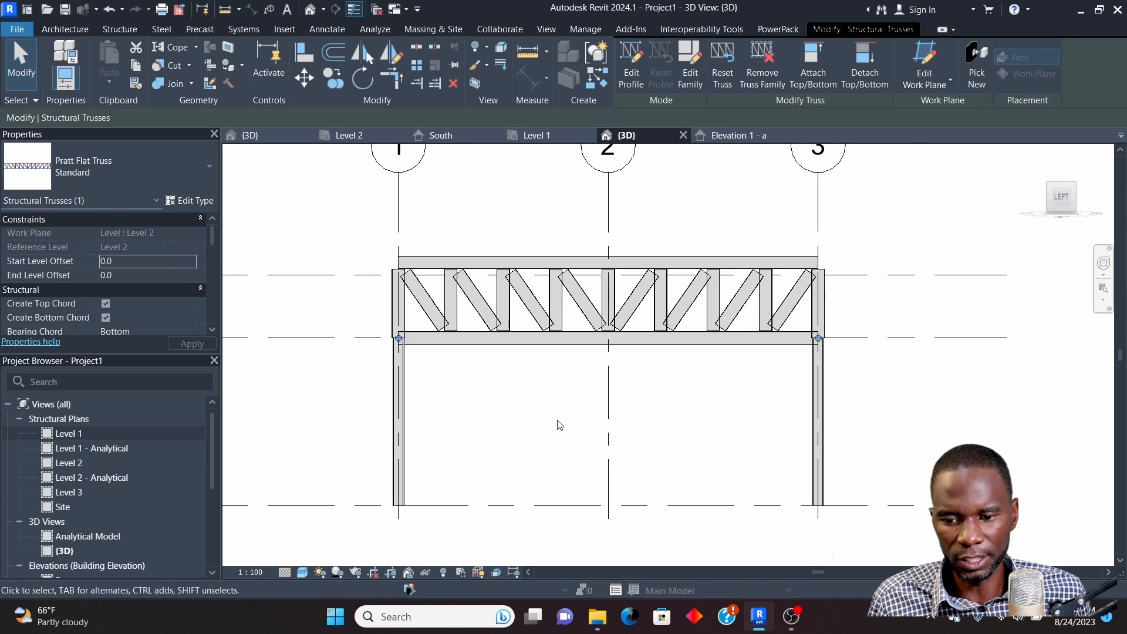
click(553, 436)
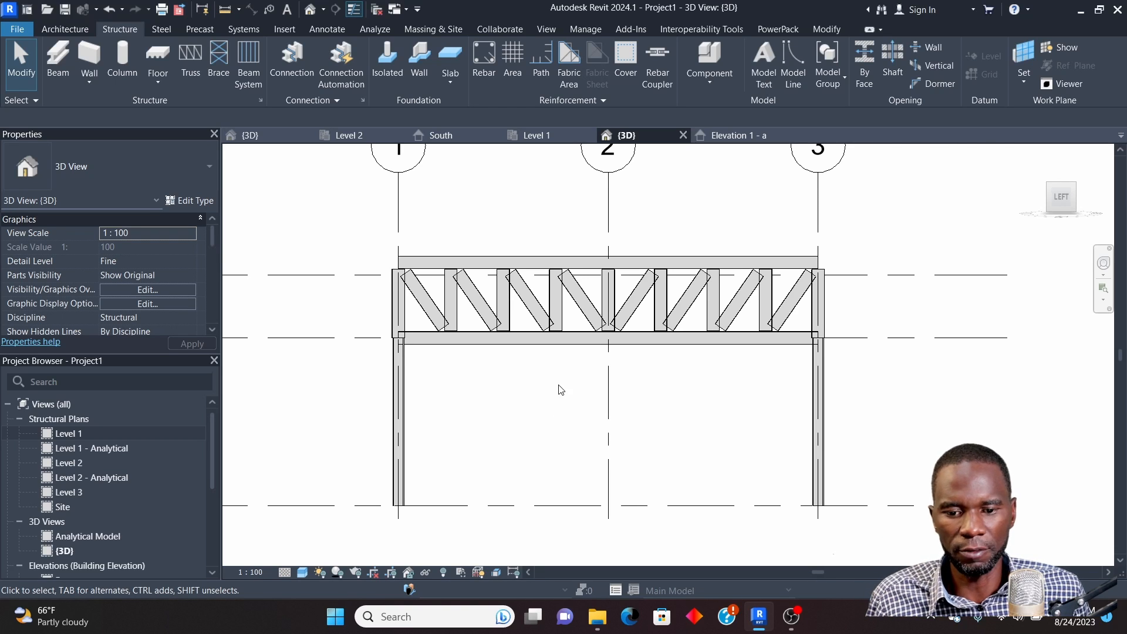
Open the profile of the truss on grid A for editing
click(558, 341)
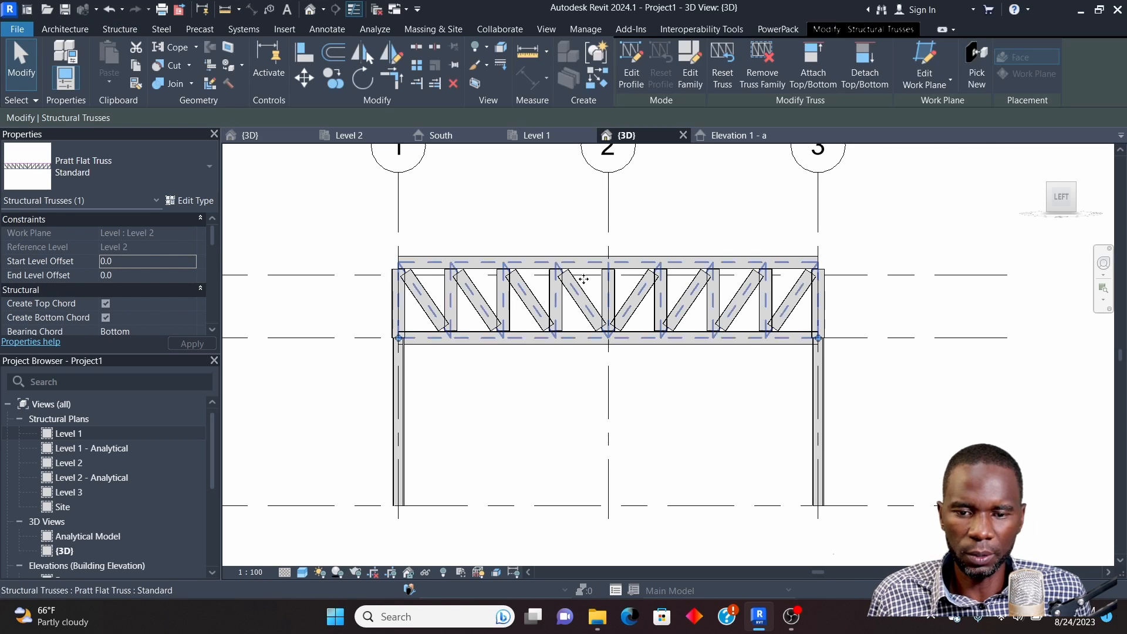
click(630, 58)
scroll(521, 391, down, 2)
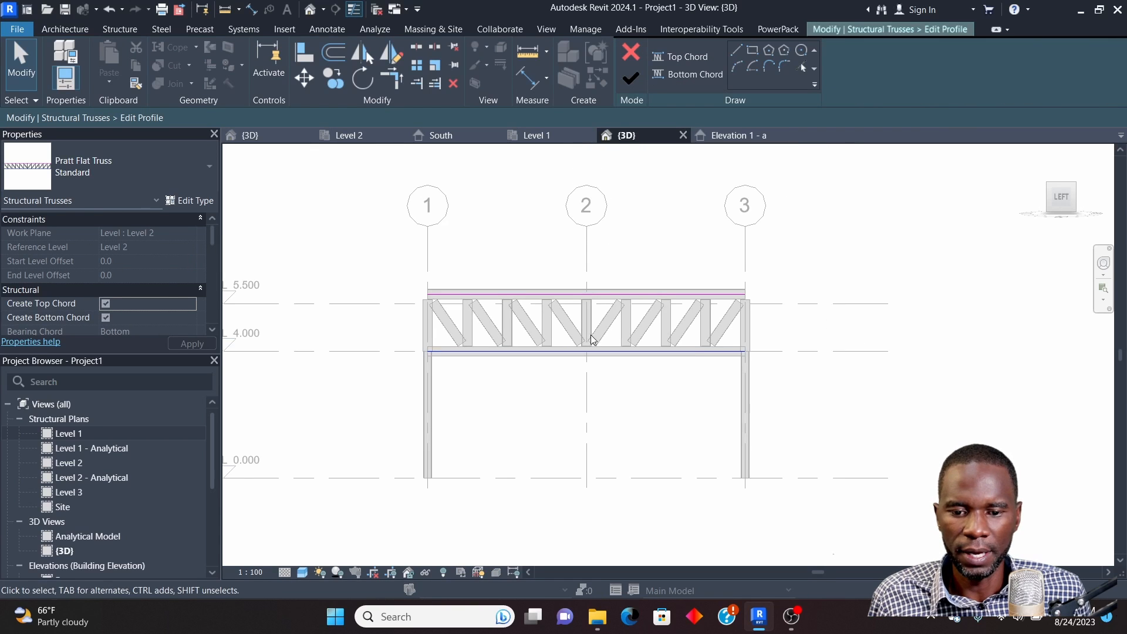
scroll(591, 335, up, 3)
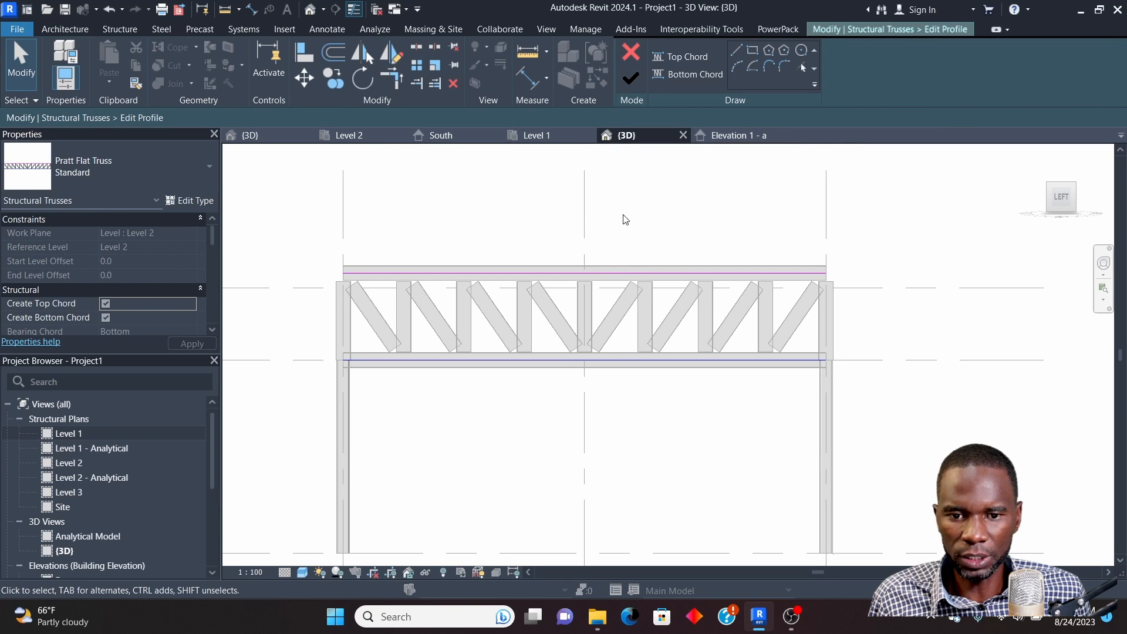
Sketch a start-end-radius arc as the top chord, about 7730 mm radius, between the outer truss ends at Level 2, peaking on grid 2
click(675, 55)
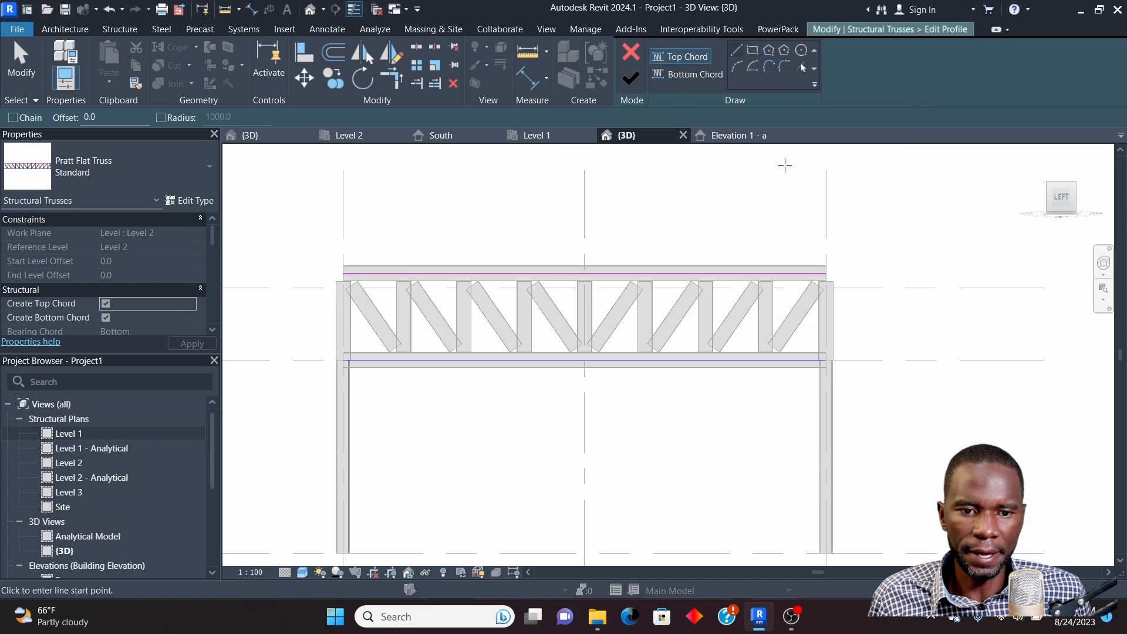
click(737, 69)
scroll(346, 359, up, 3)
scroll(348, 347, up, 2)
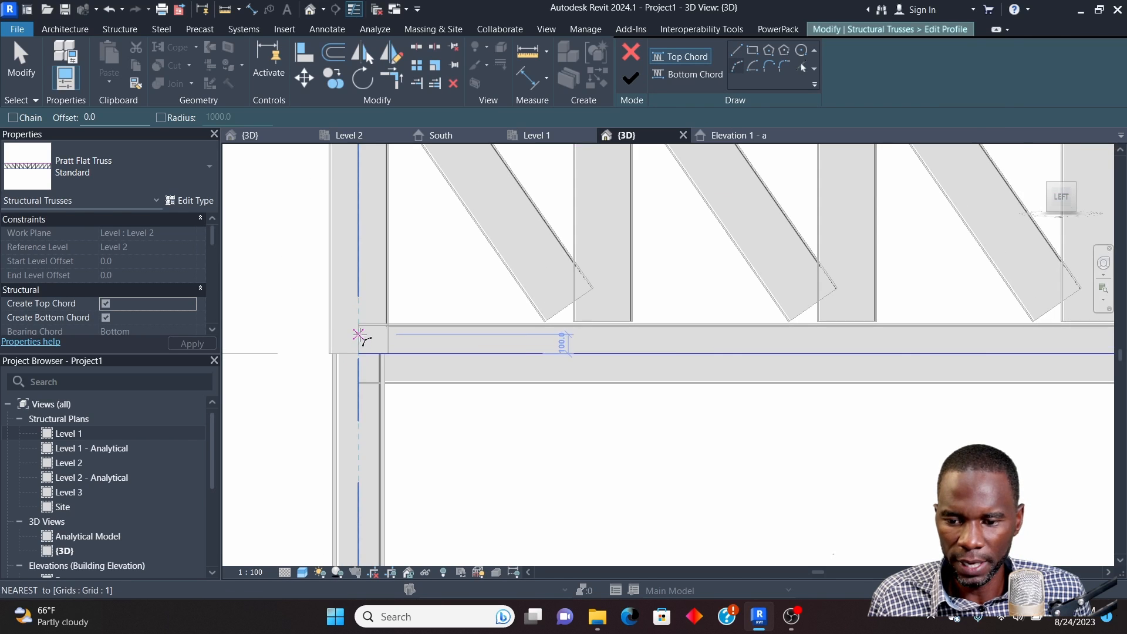
scroll(339, 352, up, 2)
click(326, 354)
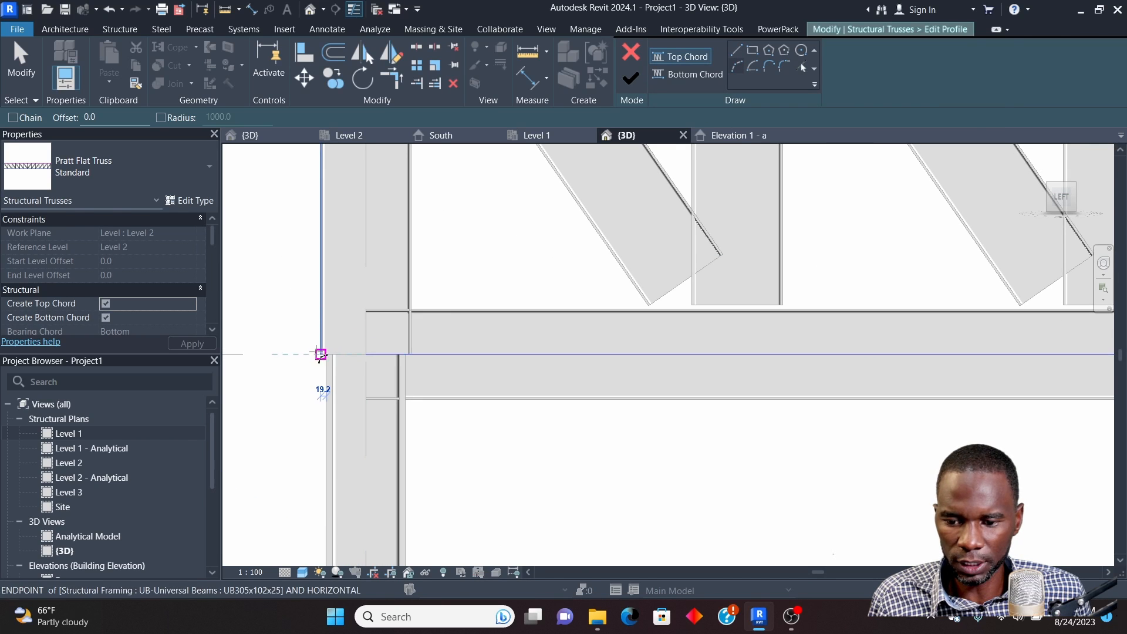
scroll(348, 358, down, 5)
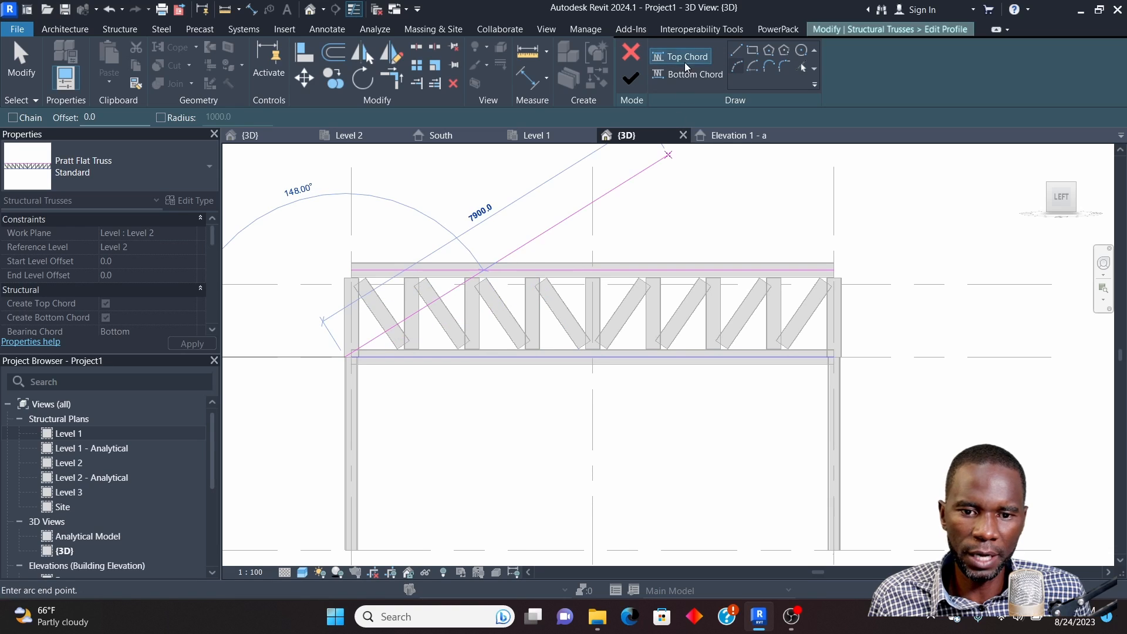
scroll(830, 354, up, 2)
scroll(831, 355, up, 1)
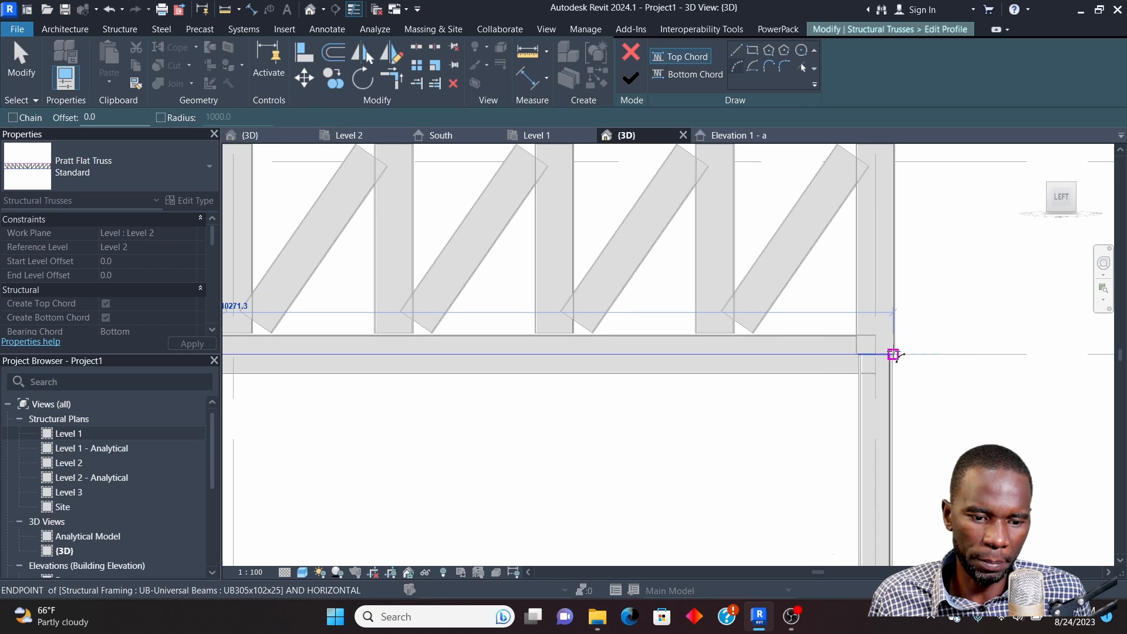
click(894, 354)
scroll(876, 357, down, 3)
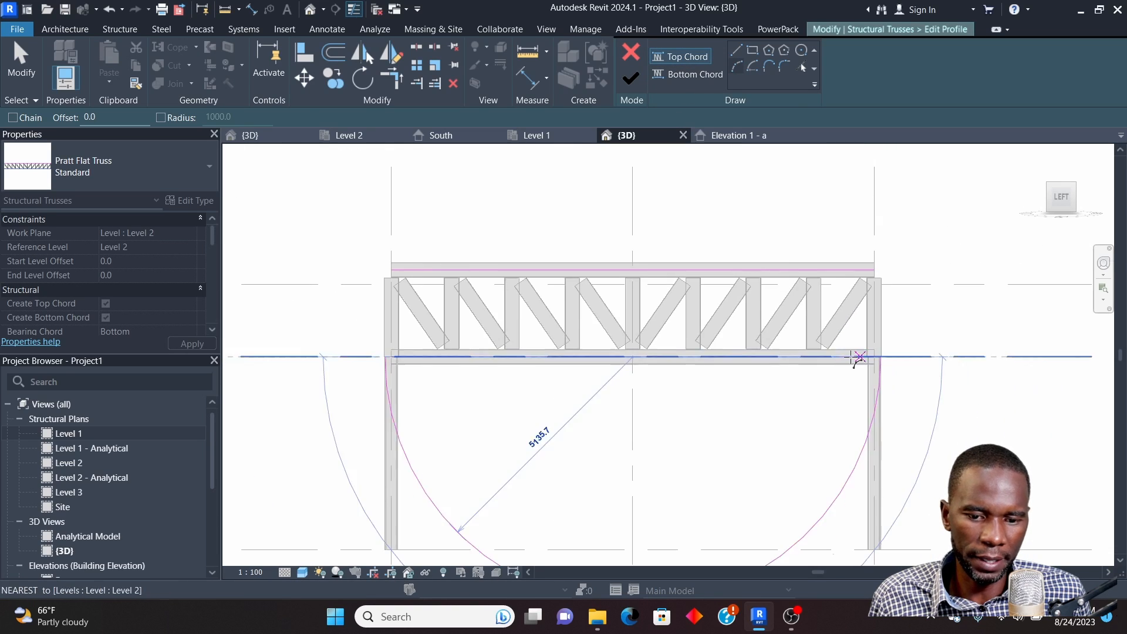
click(634, 263)
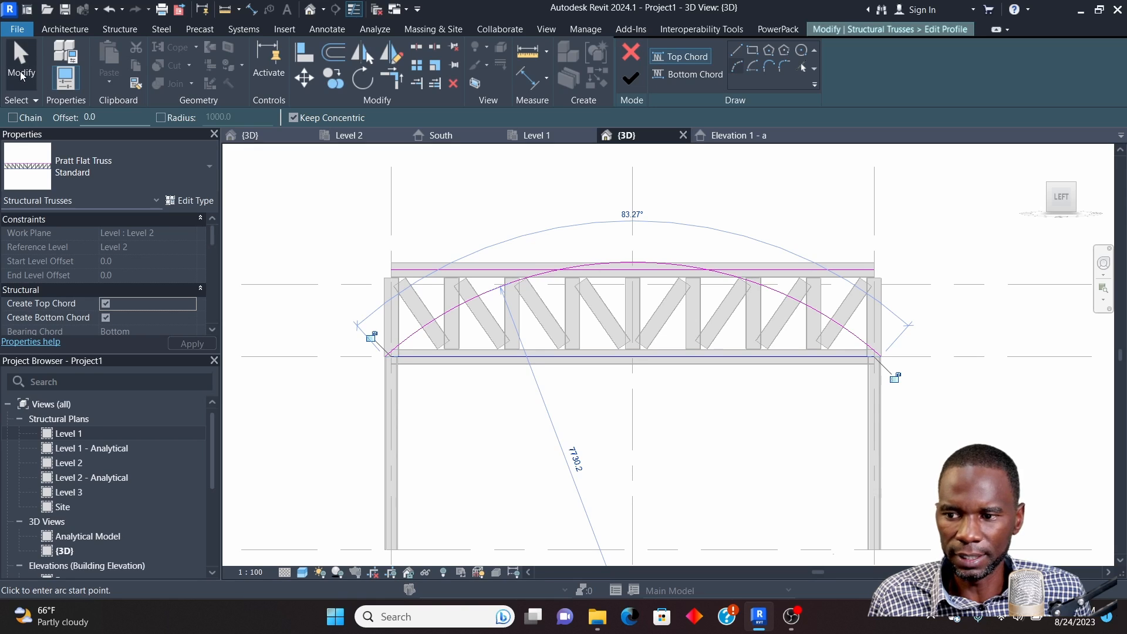
right_click(443, 195)
click(468, 201)
scroll(642, 245, up, 2)
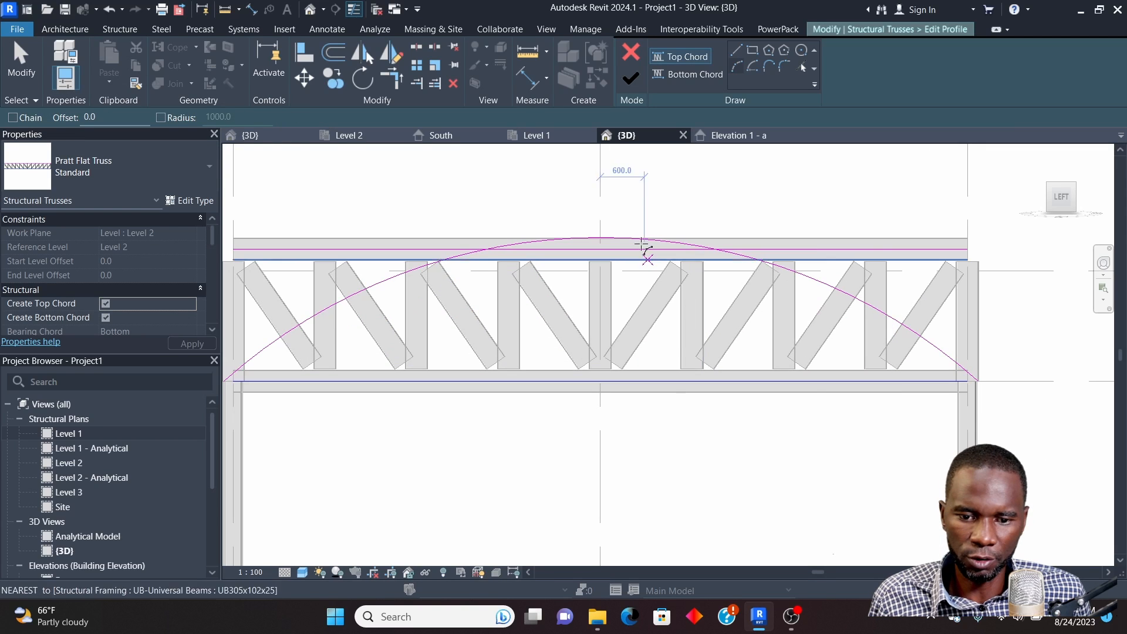
right_click(646, 180)
click(657, 189)
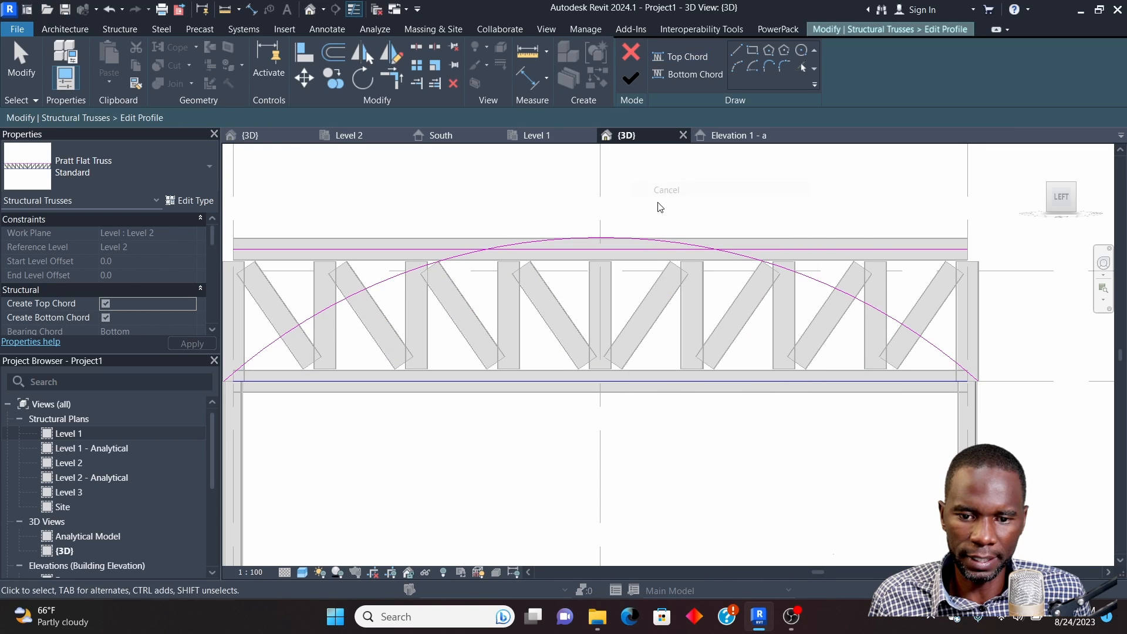
Delete the original straight top chord line from the truss profile sketch and finish the profile edit
click(625, 252)
scroll(587, 257, down, 2)
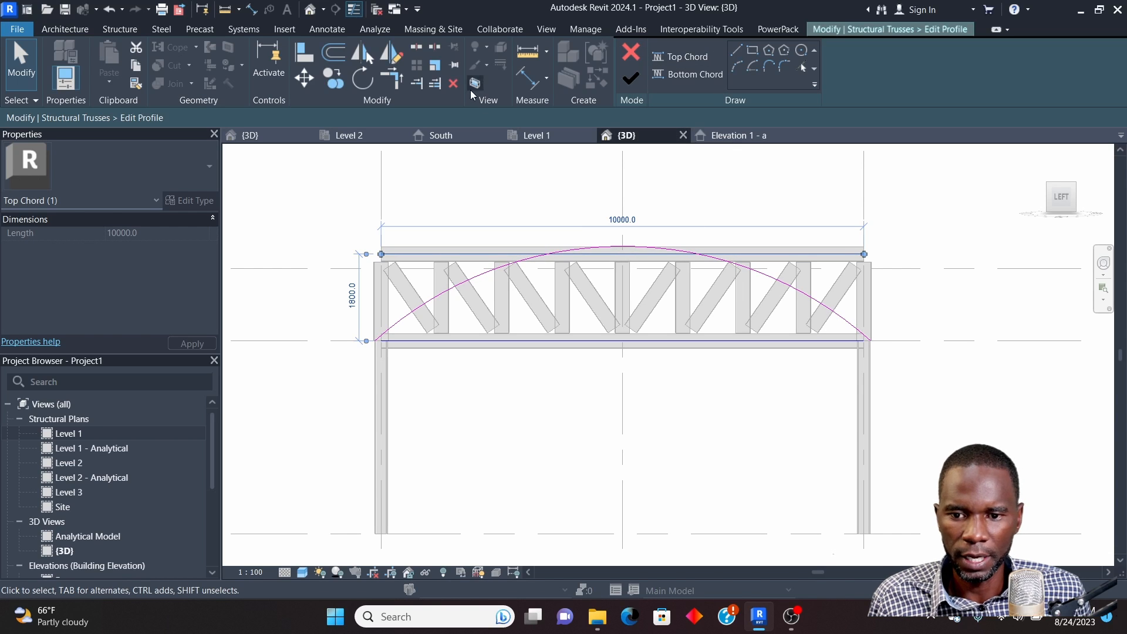
click(454, 84)
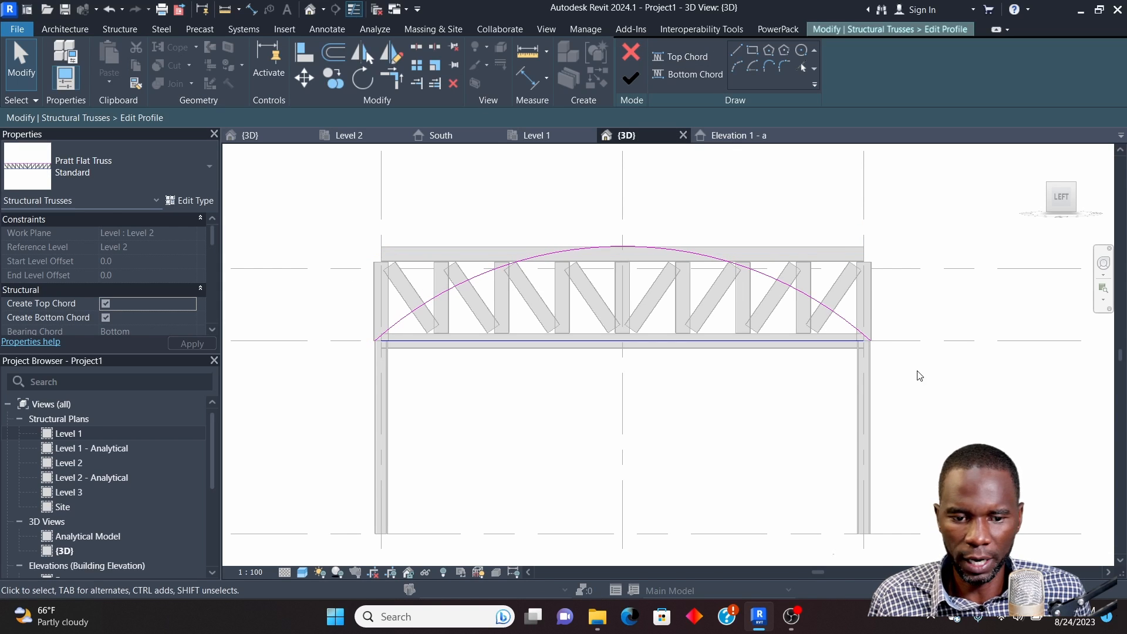
scroll(381, 344, up, 5)
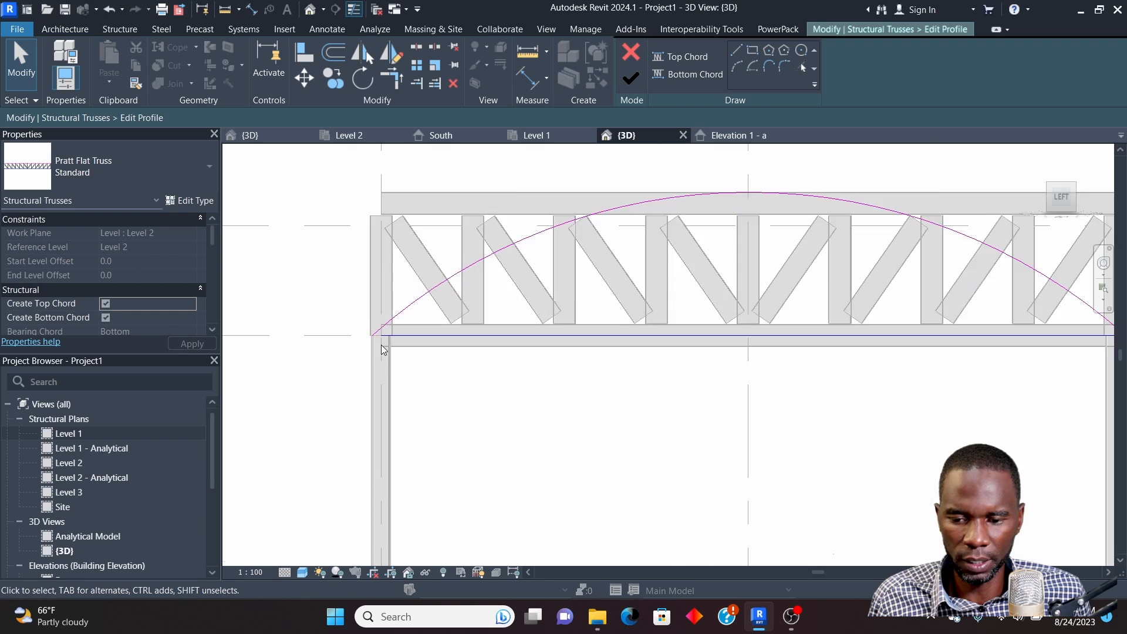
scroll(392, 344, down, 3)
click(632, 78)
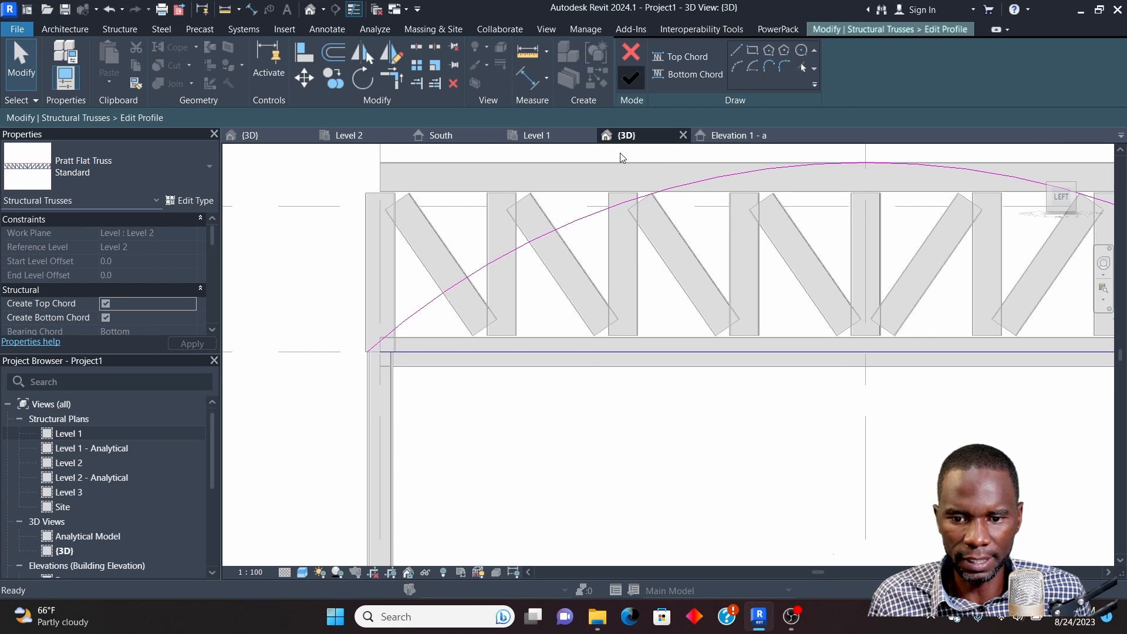
scroll(390, 360, down, 5)
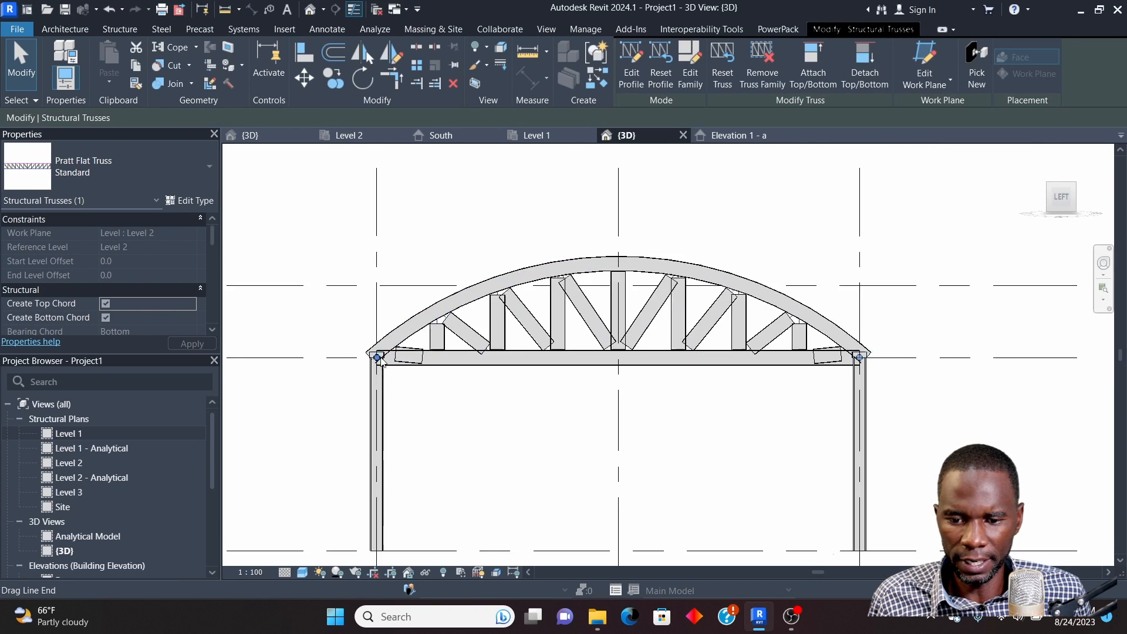
click(550, 435)
Unpin and delete the short vertical web member at the head of the grid 1 column
scroll(599, 346, up, 4)
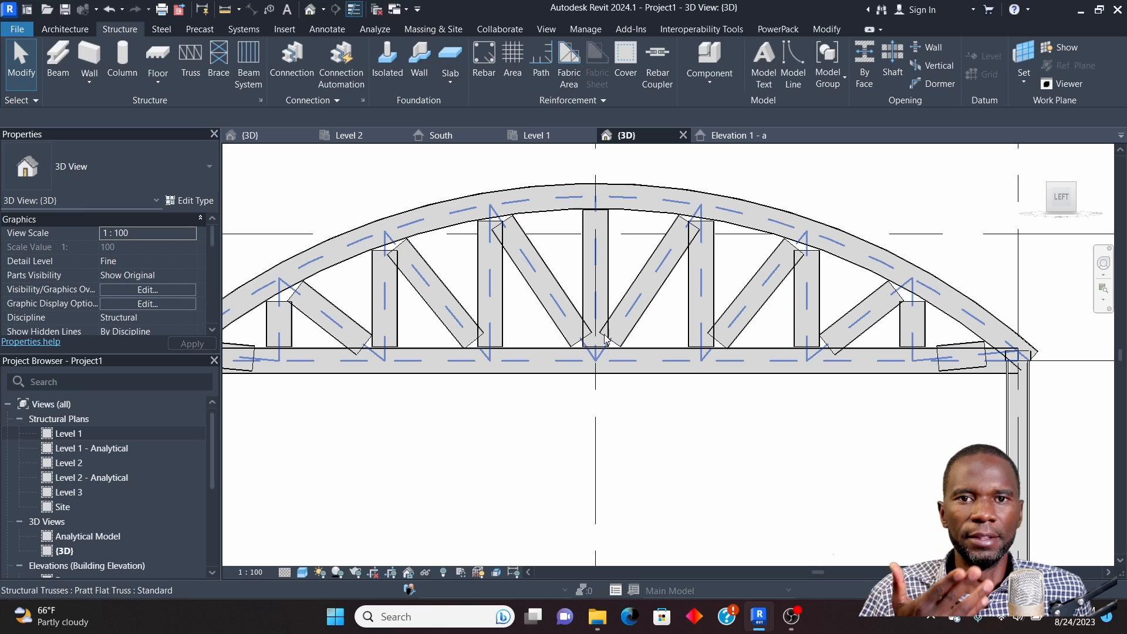
scroll(585, 311, down, 3)
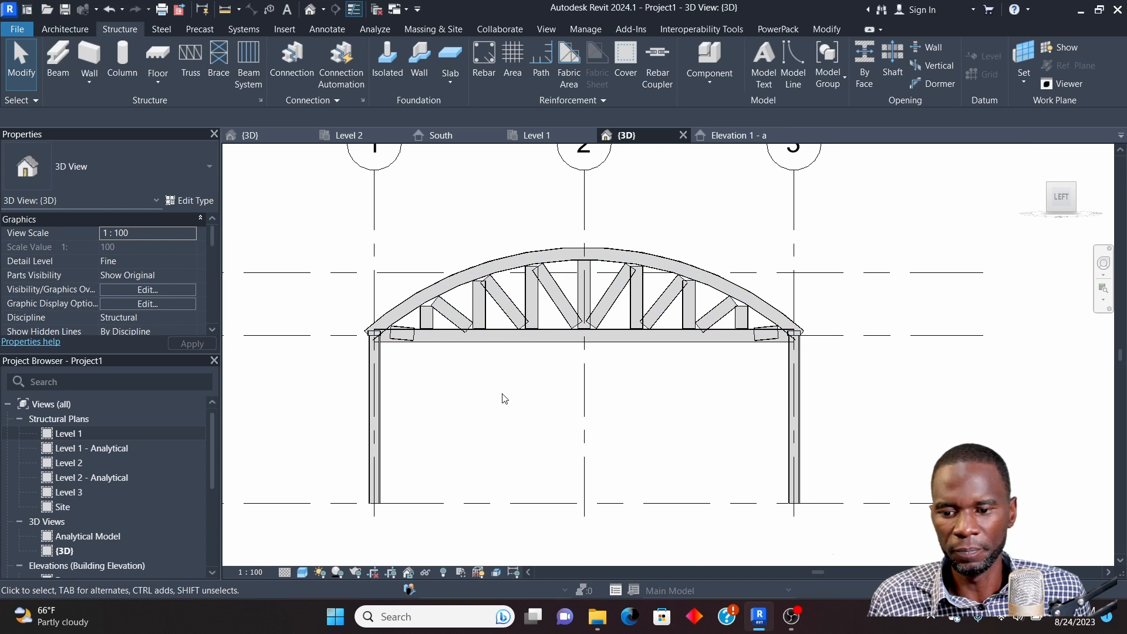
scroll(427, 366, up, 2)
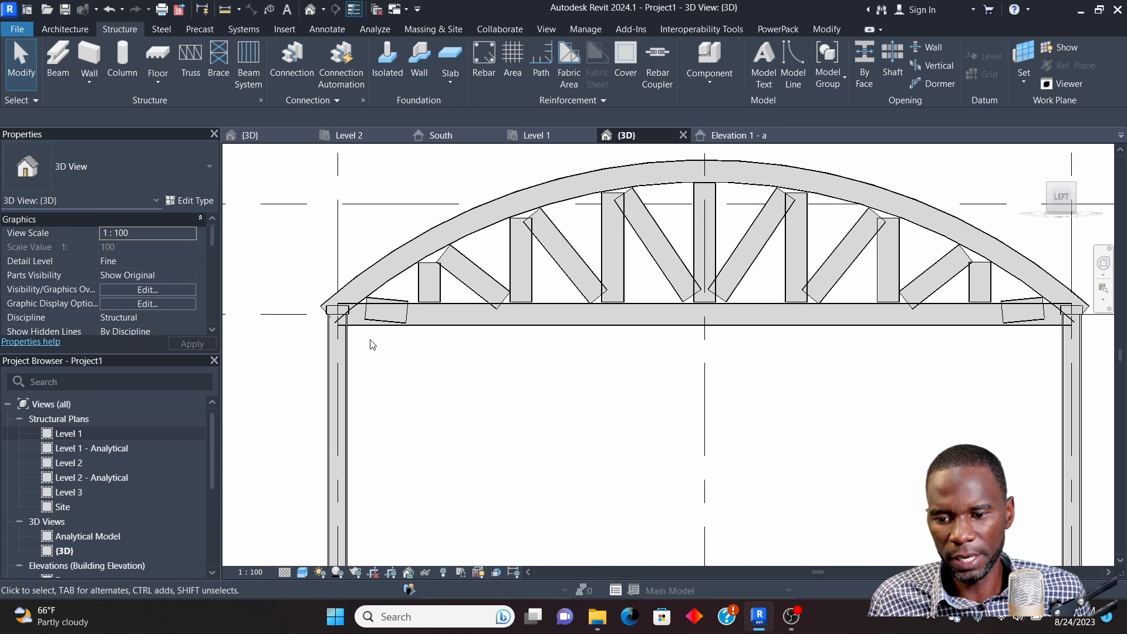
scroll(346, 326, up, 2)
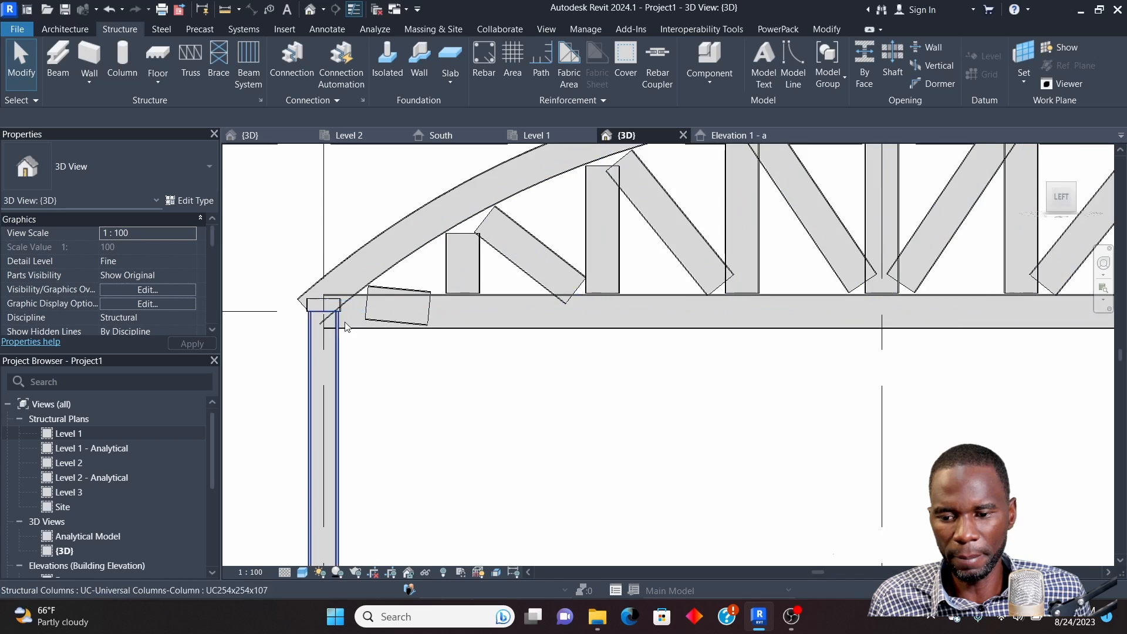
scroll(337, 320, up, 1)
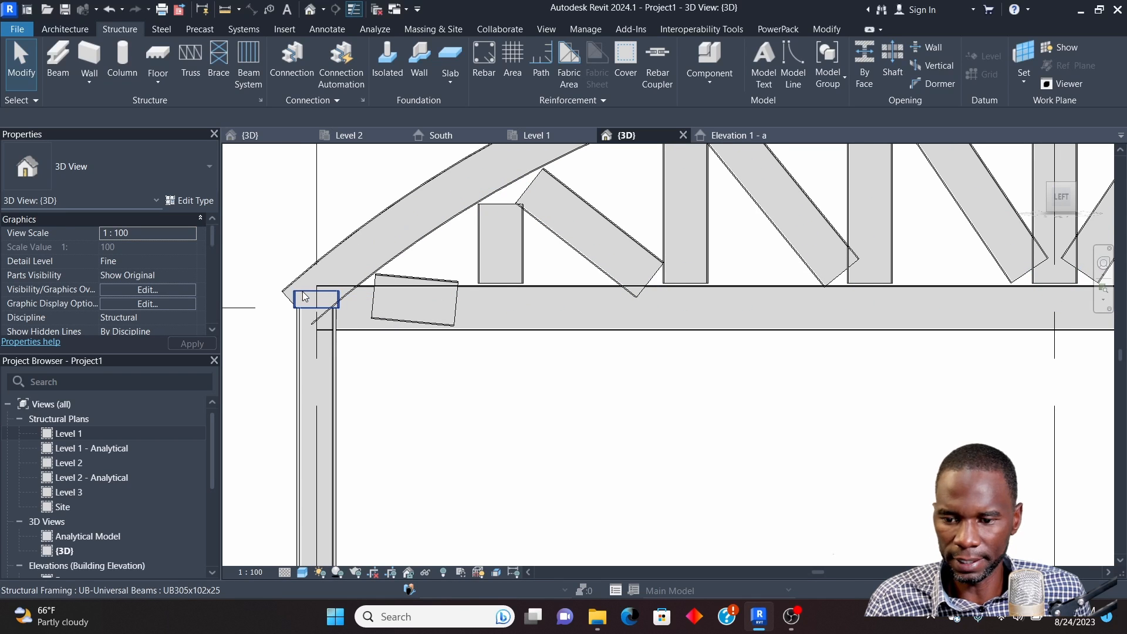
click(304, 297)
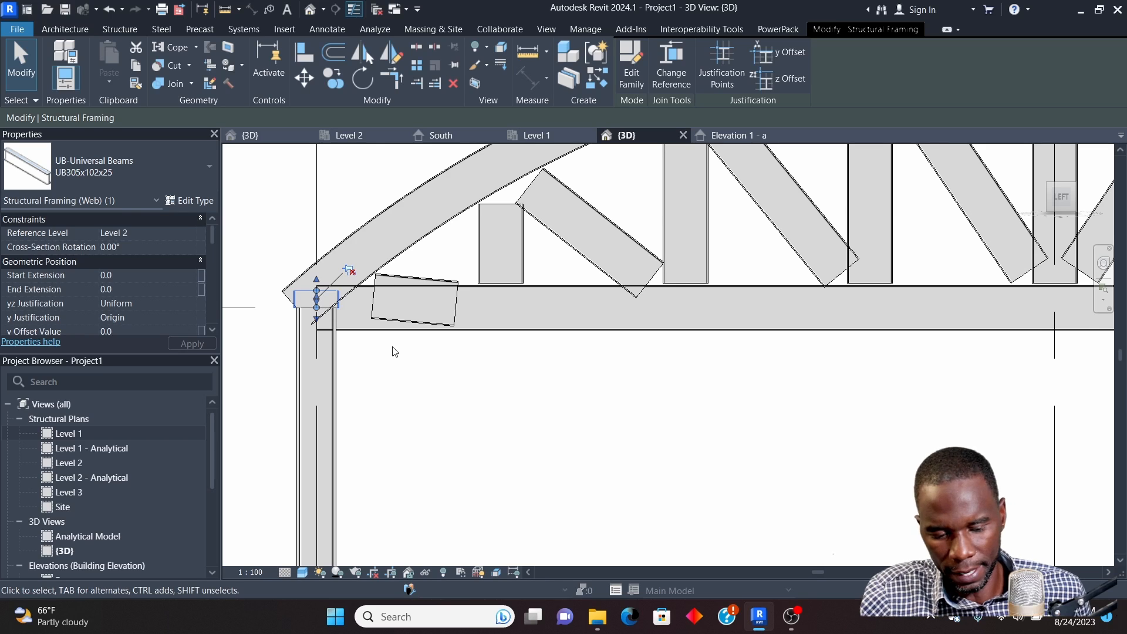
scroll(394, 351, down, 1)
key(Escape)
scroll(686, 304, down, 2)
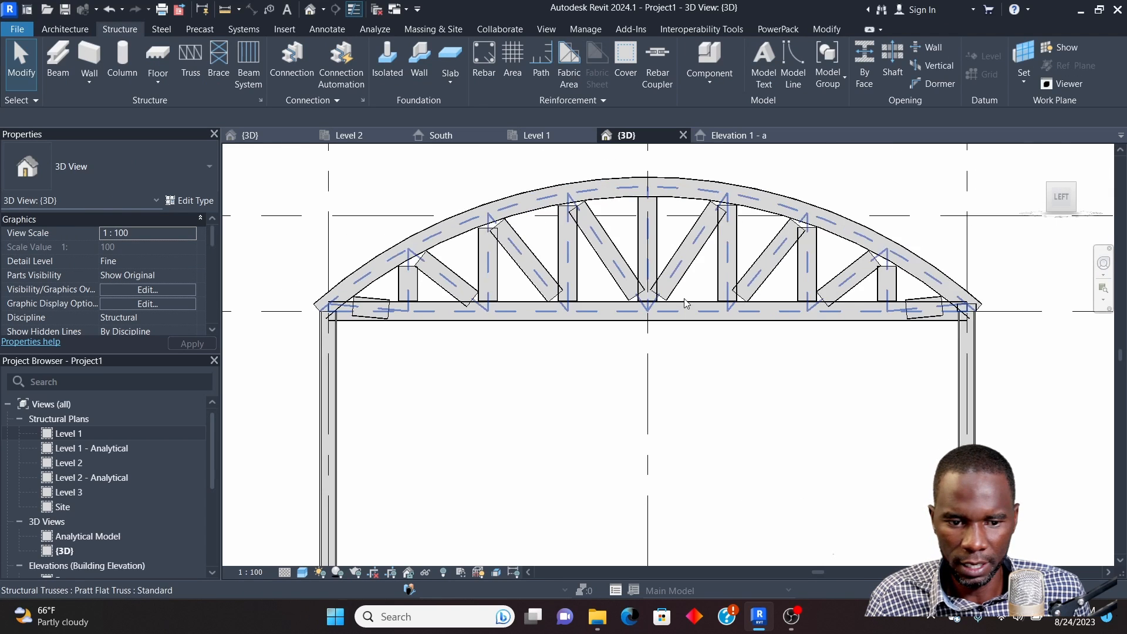
Unpin and delete the short vertical web member at the head of the grid 3 column
scroll(686, 304, down, 1)
scroll(890, 287, up, 4)
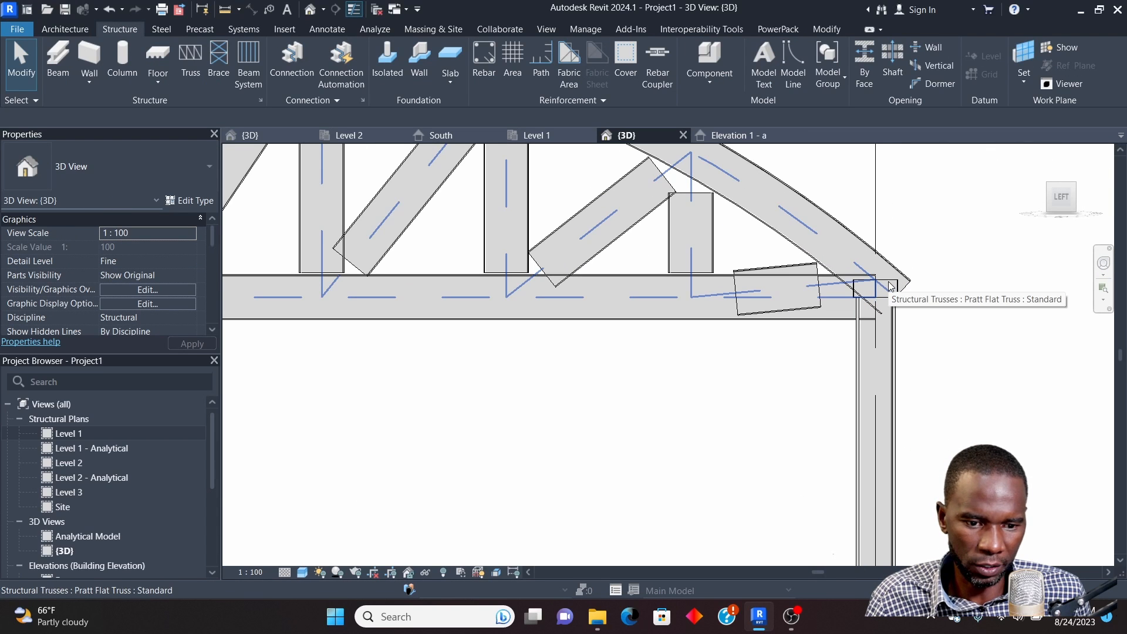
click(907, 260)
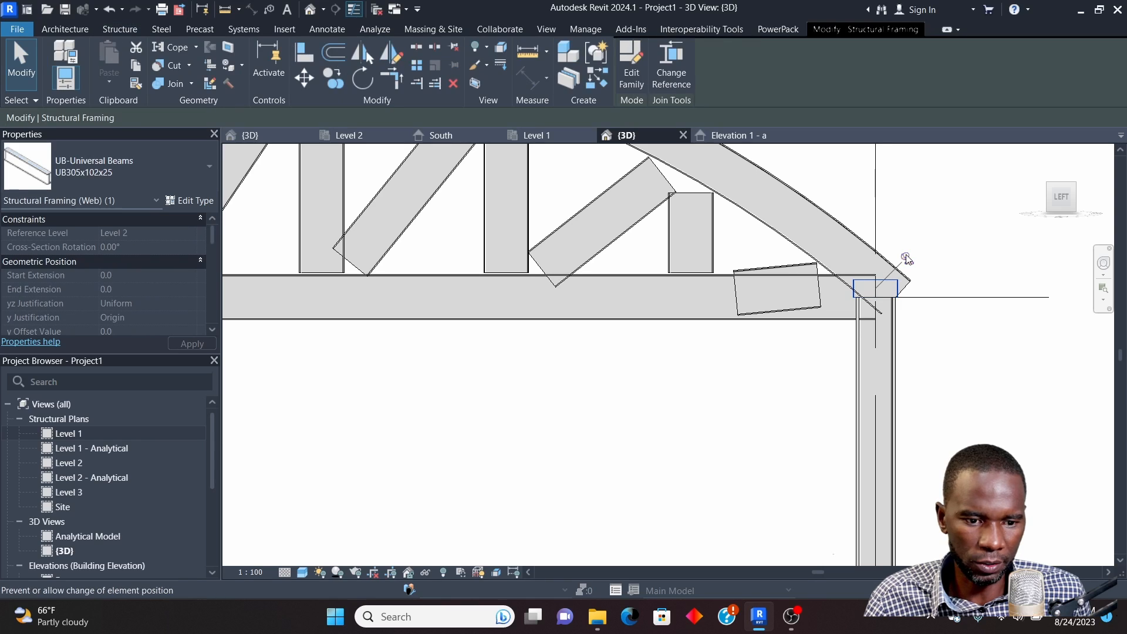
key(Escape)
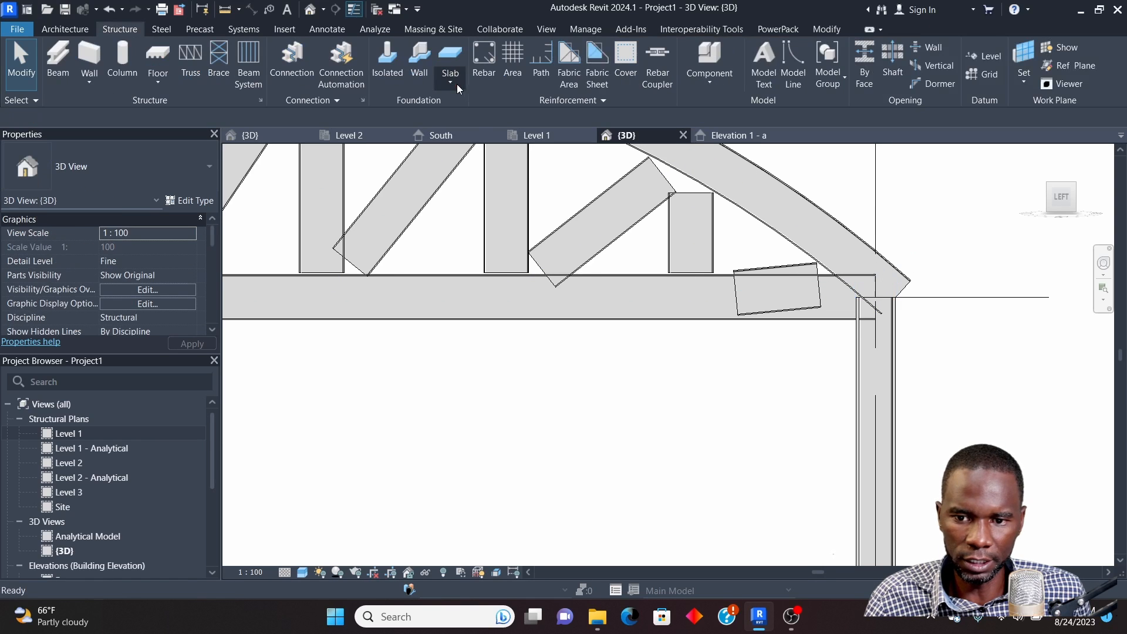
Unpin and delete the short end diagonal overlapping the bottom chord near grid 3
click(787, 272)
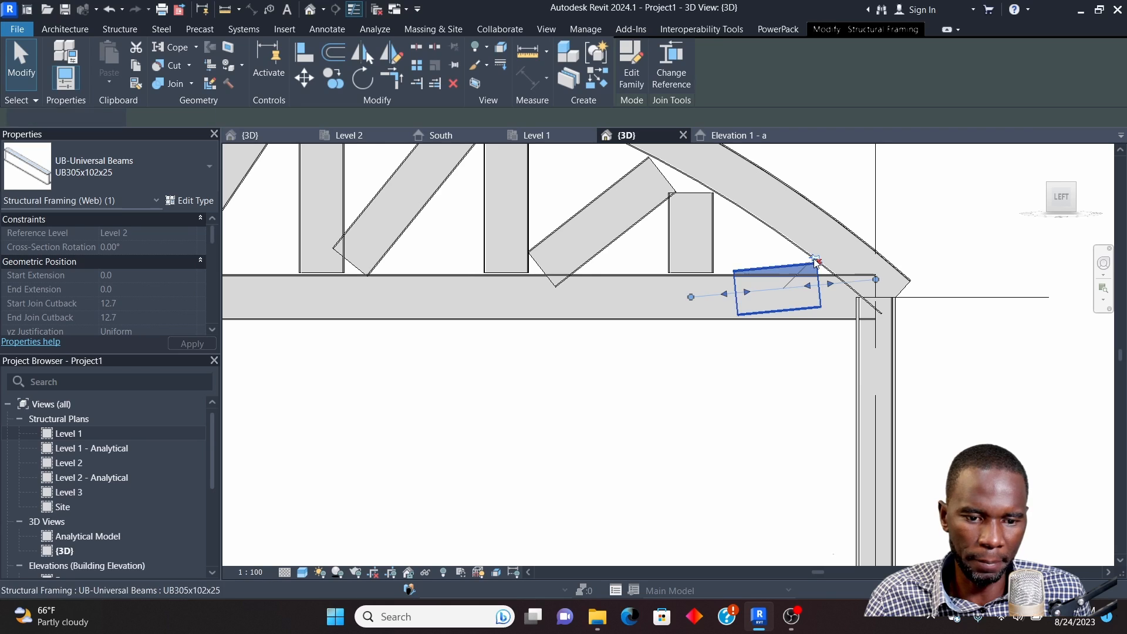
scroll(815, 261, down, 4)
key(Escape)
scroll(788, 312, down, 1)
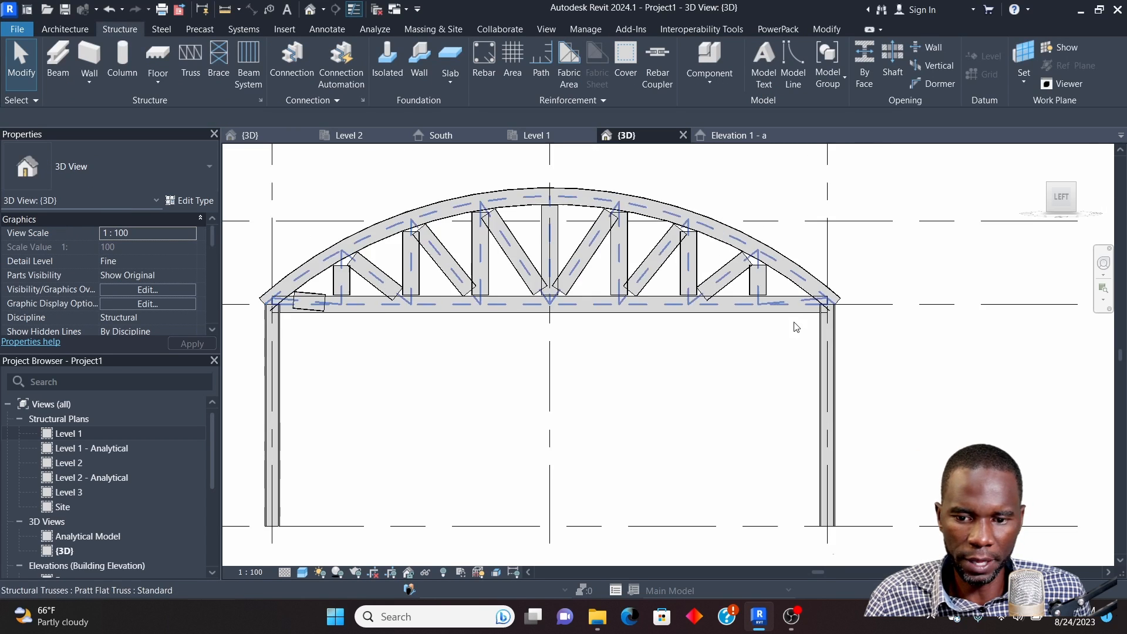
Unpin and delete the short end diagonal overlapping the bottom chord near grid 1
scroll(470, 327, down, 1)
scroll(432, 318, up, 4)
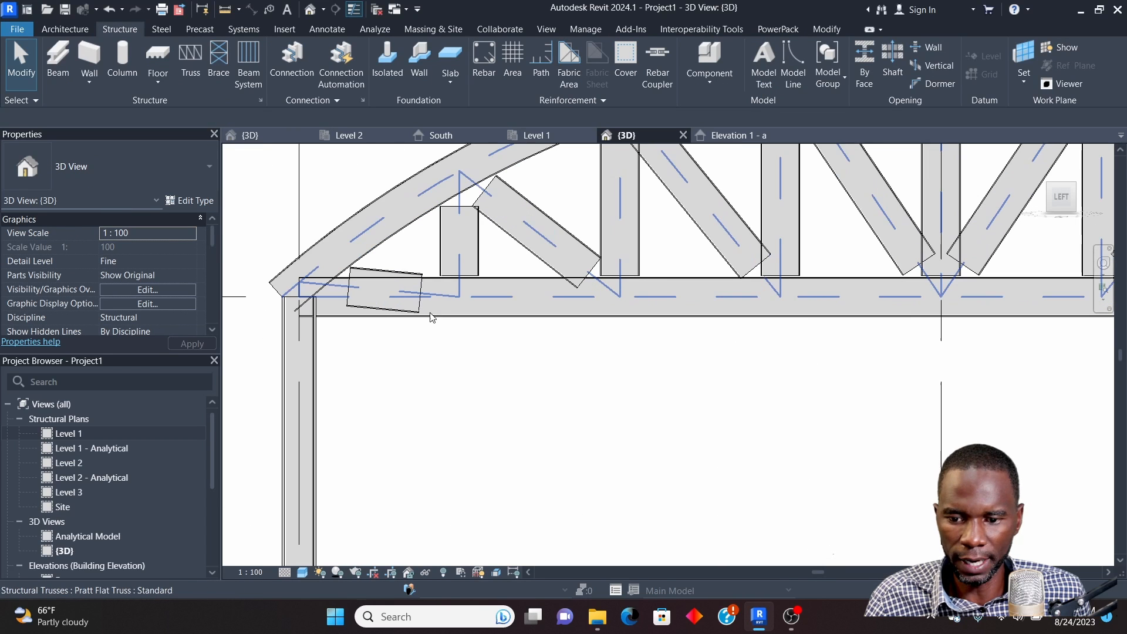
click(393, 271)
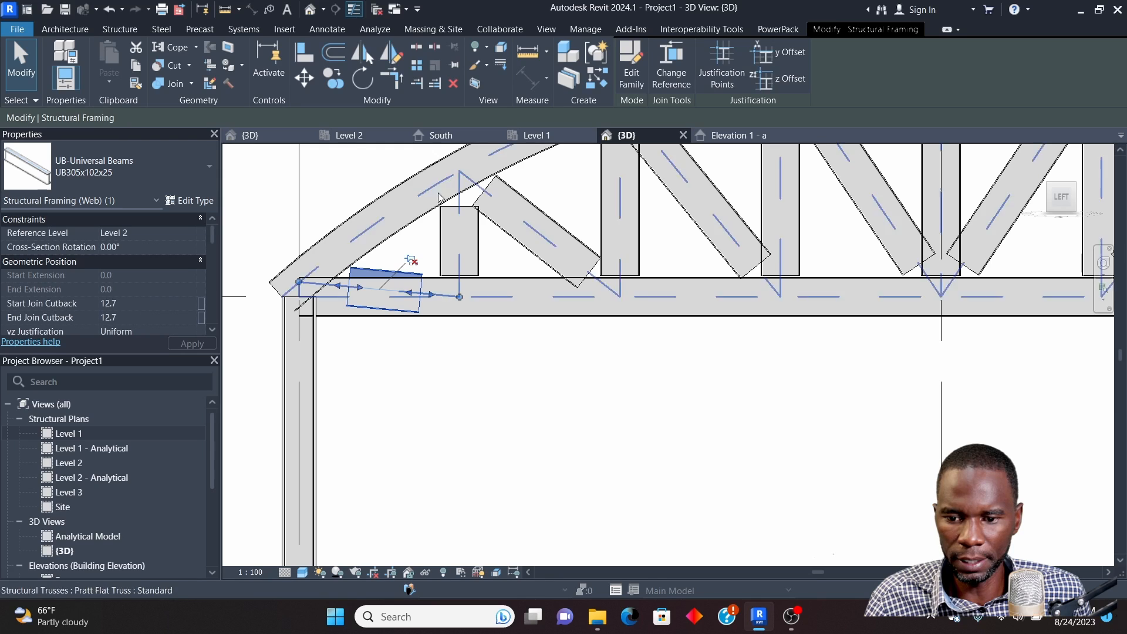
click(453, 83)
scroll(372, 317, down, 4)
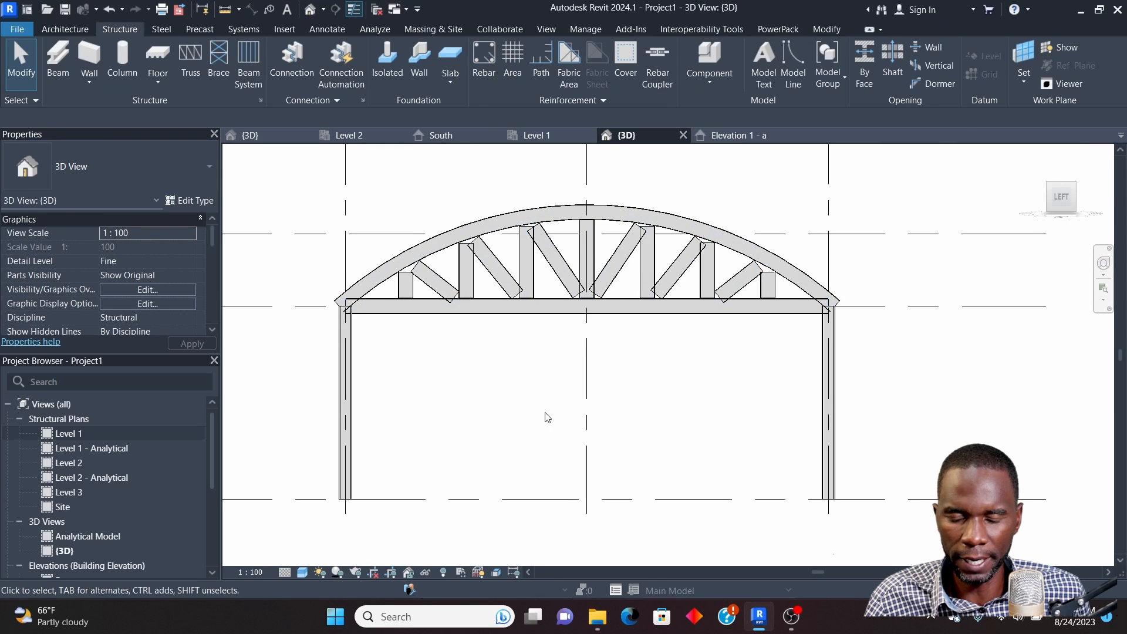
Review the structural framing types offered for the vertical webs in the Pratt Flat Truss type properties, then close them unchanged
scroll(552, 253, up, 3)
scroll(598, 323, down, 4)
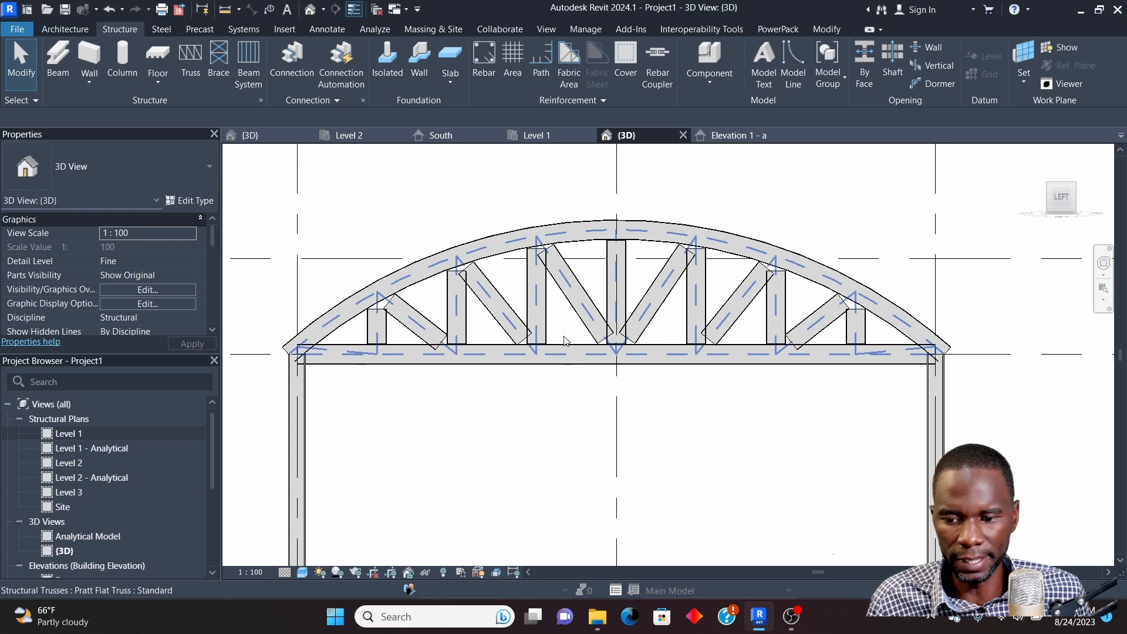
scroll(563, 337, down, 1)
scroll(479, 360, up, 1)
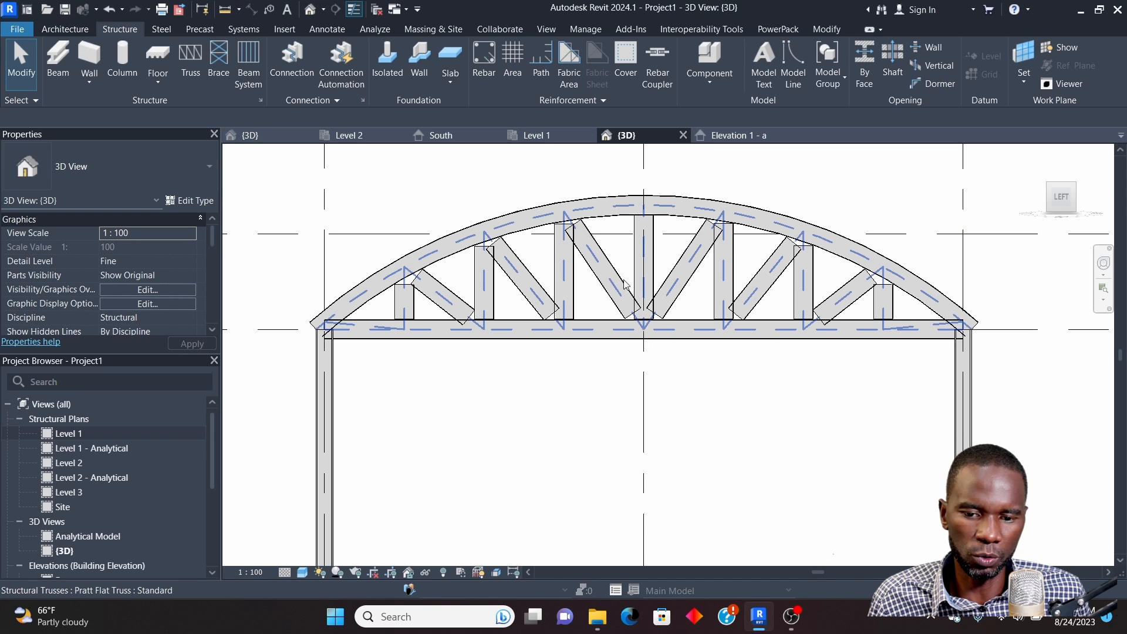
click(609, 343)
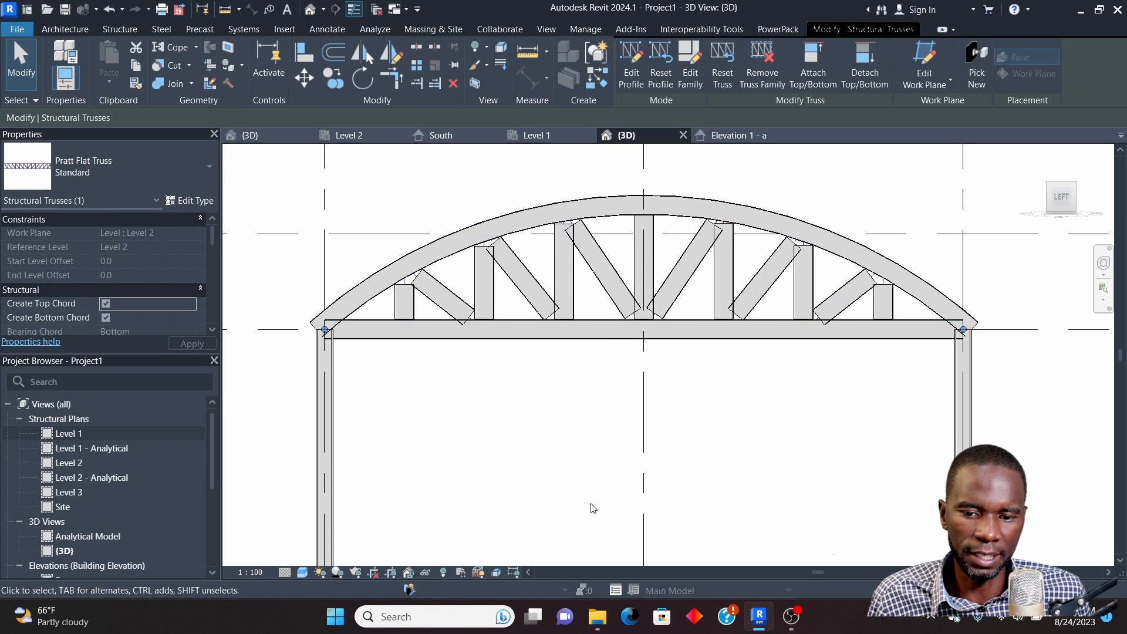
click(204, 202)
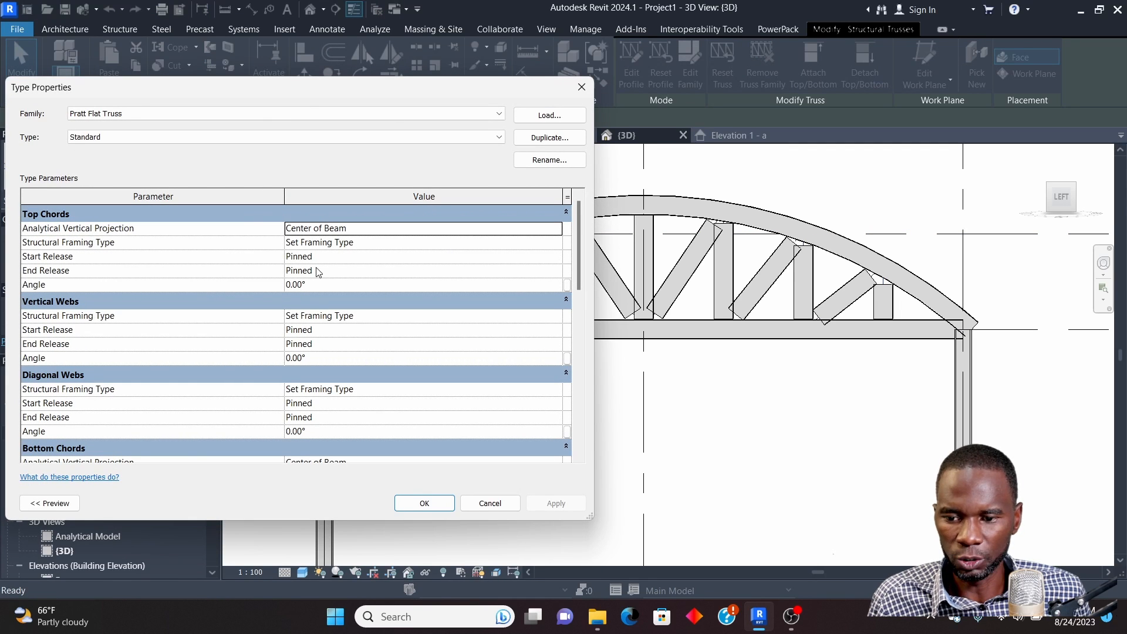
click(559, 319)
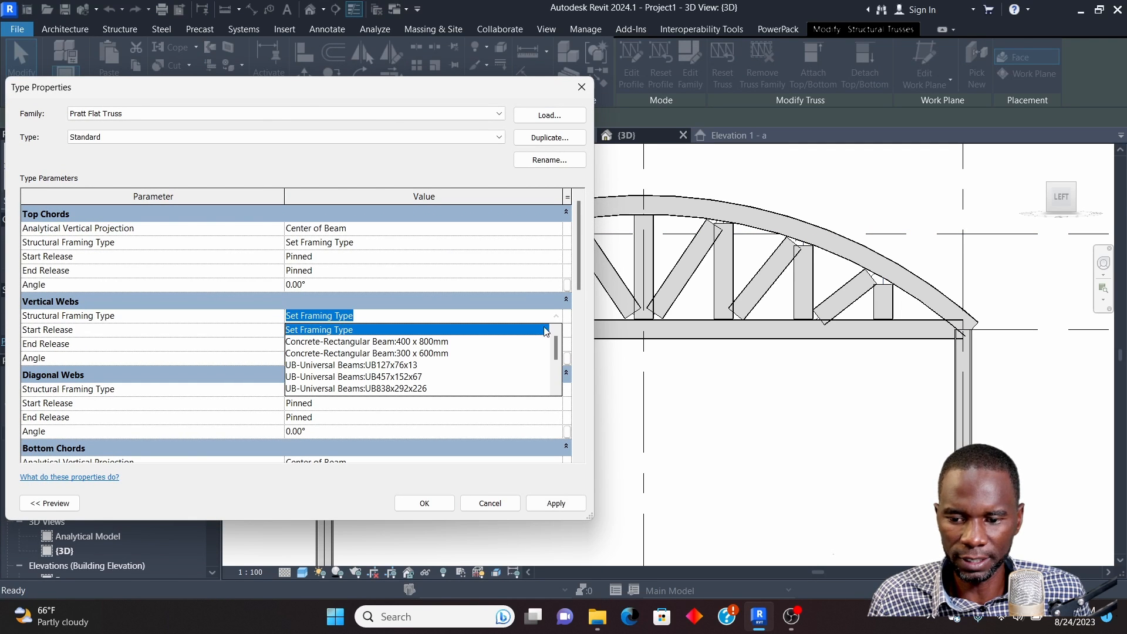
scroll(353, 369, down, 4)
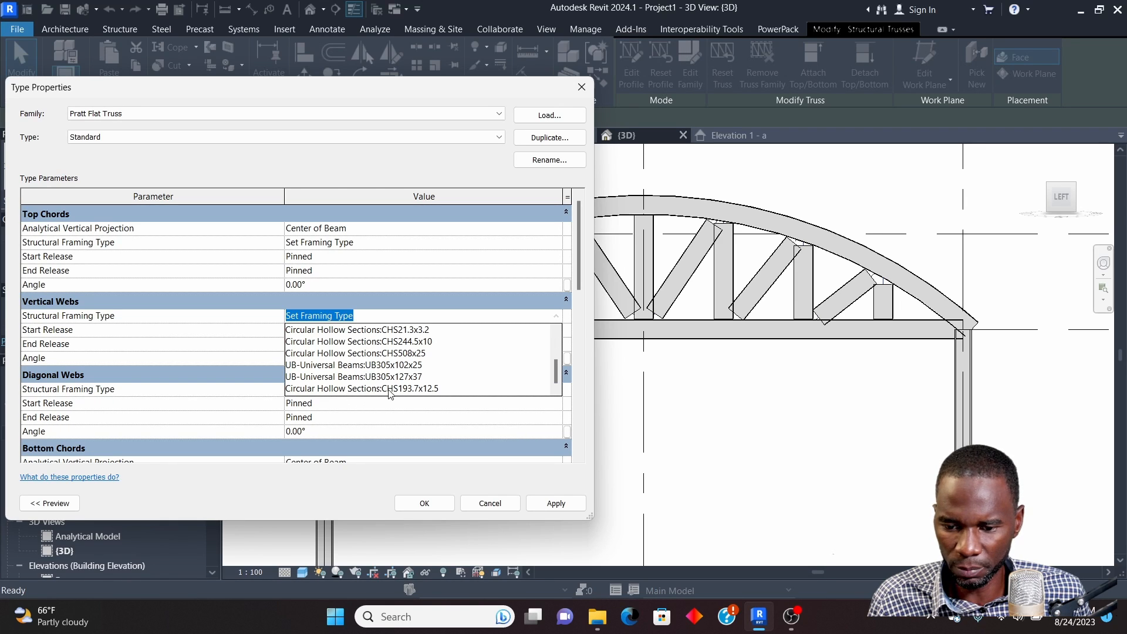
scroll(396, 390, up, 5)
scroll(401, 364, down, 3)
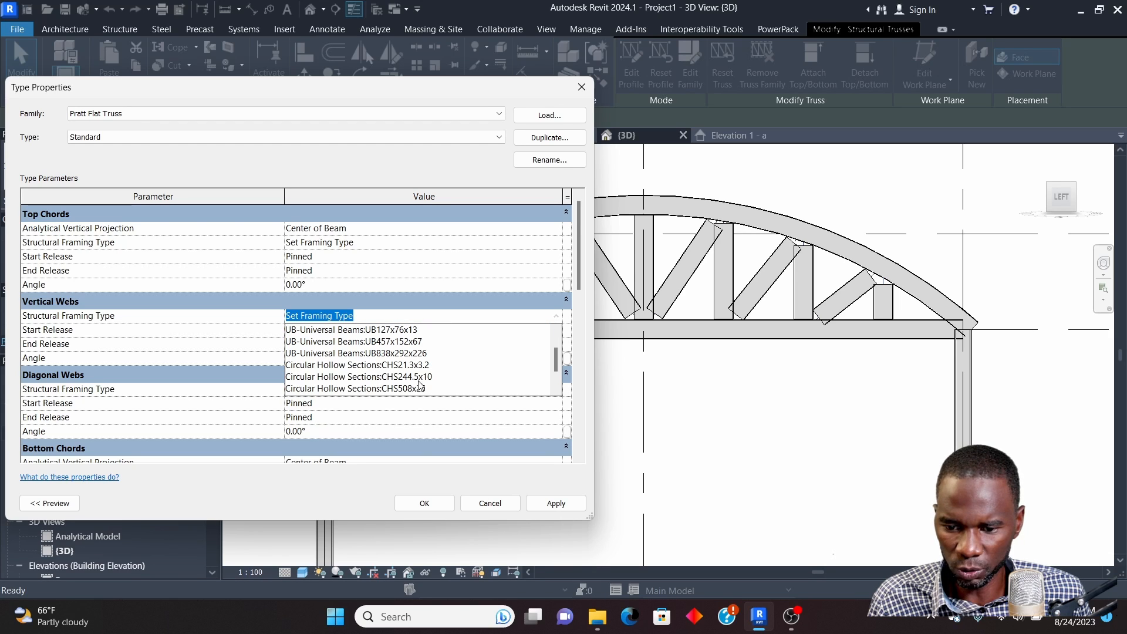
click(581, 89)
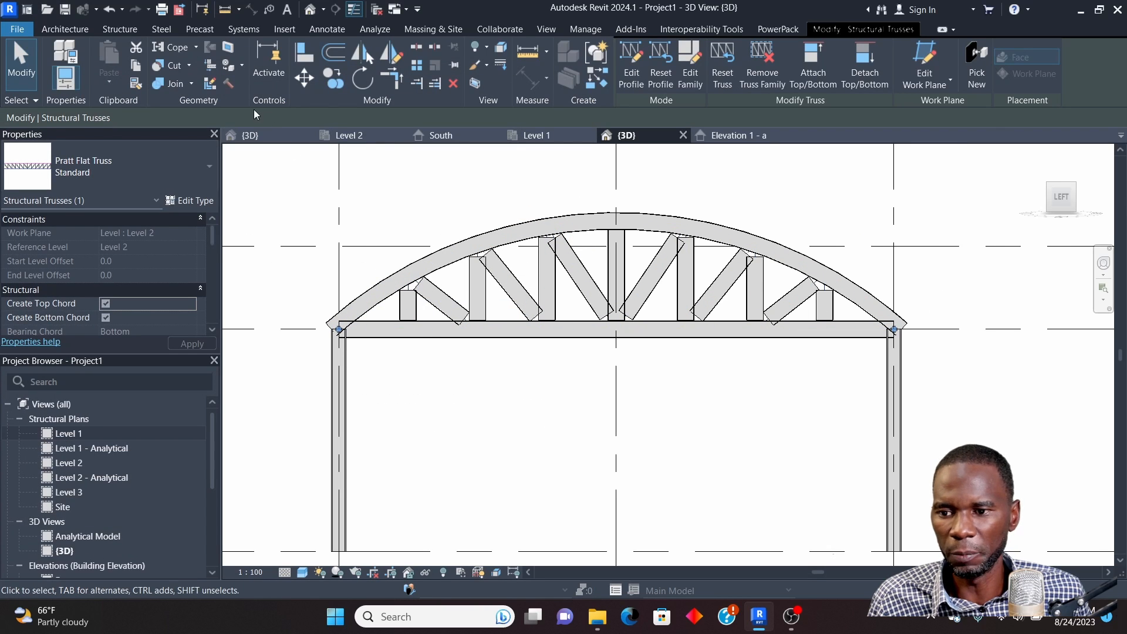
Open the Circular Hollow Sections family for loading from the UK library's British Standard steel structural framing folder
click(285, 28)
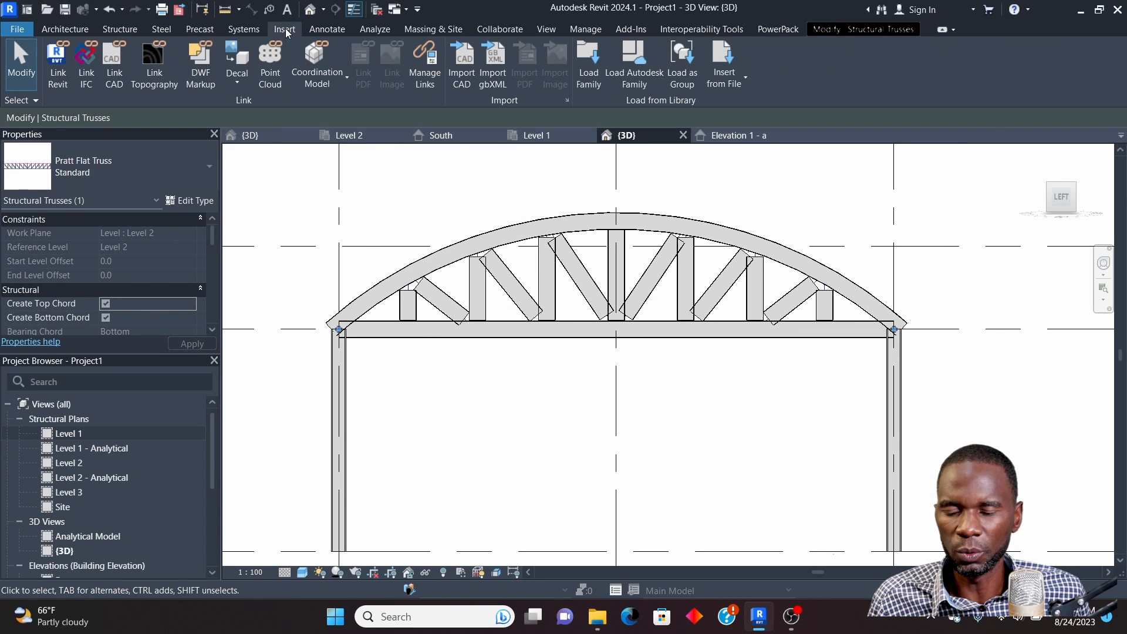
click(589, 68)
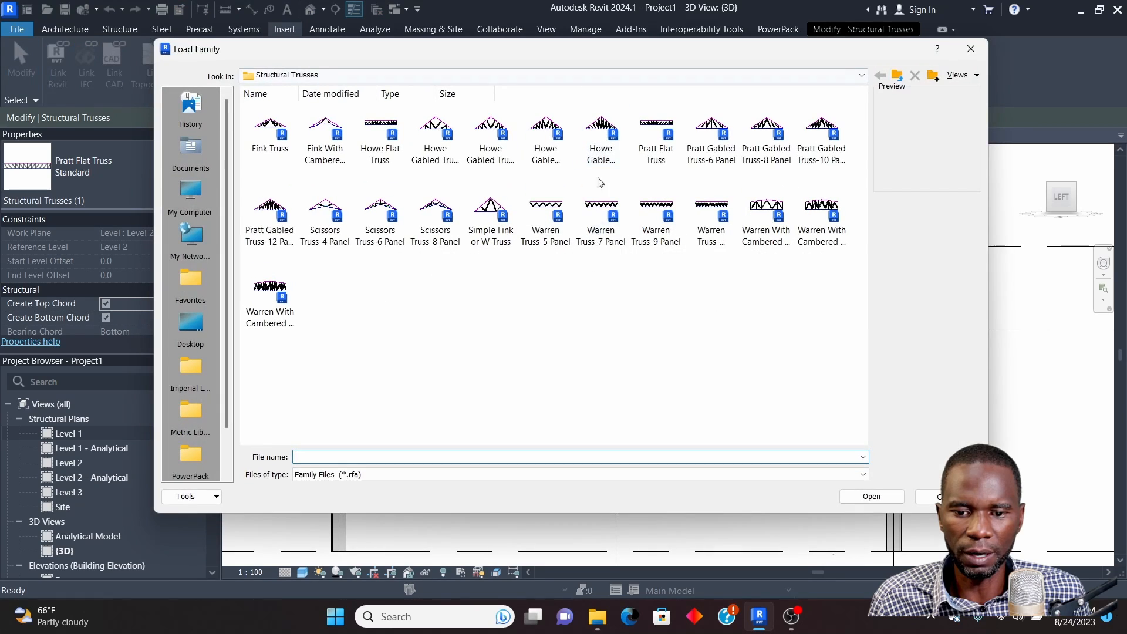
click(898, 75)
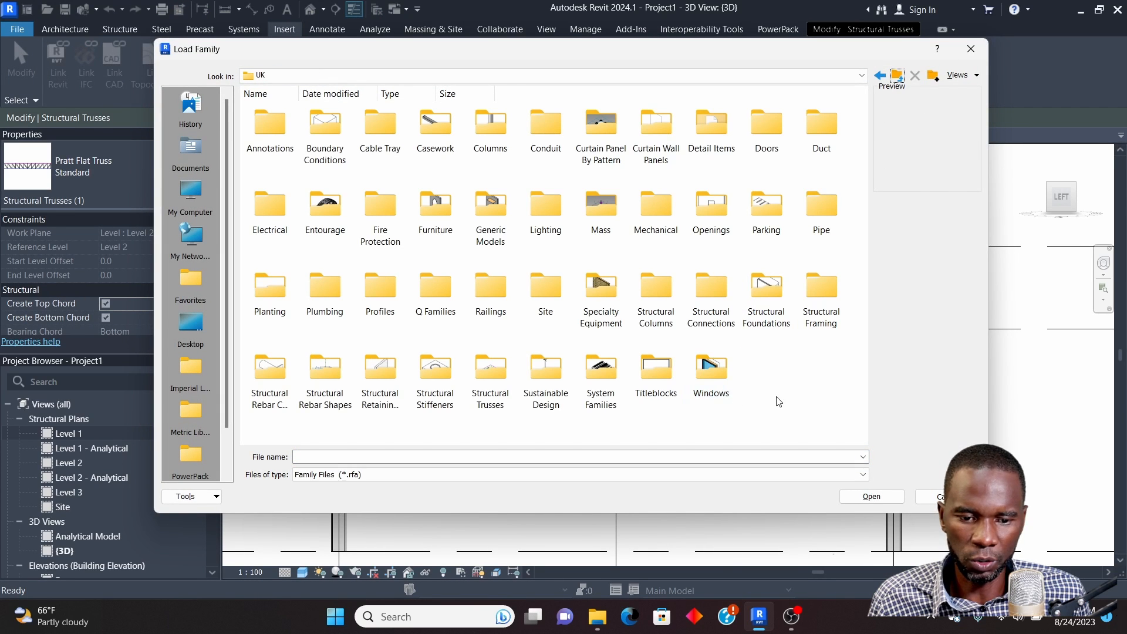
double_click(822, 282)
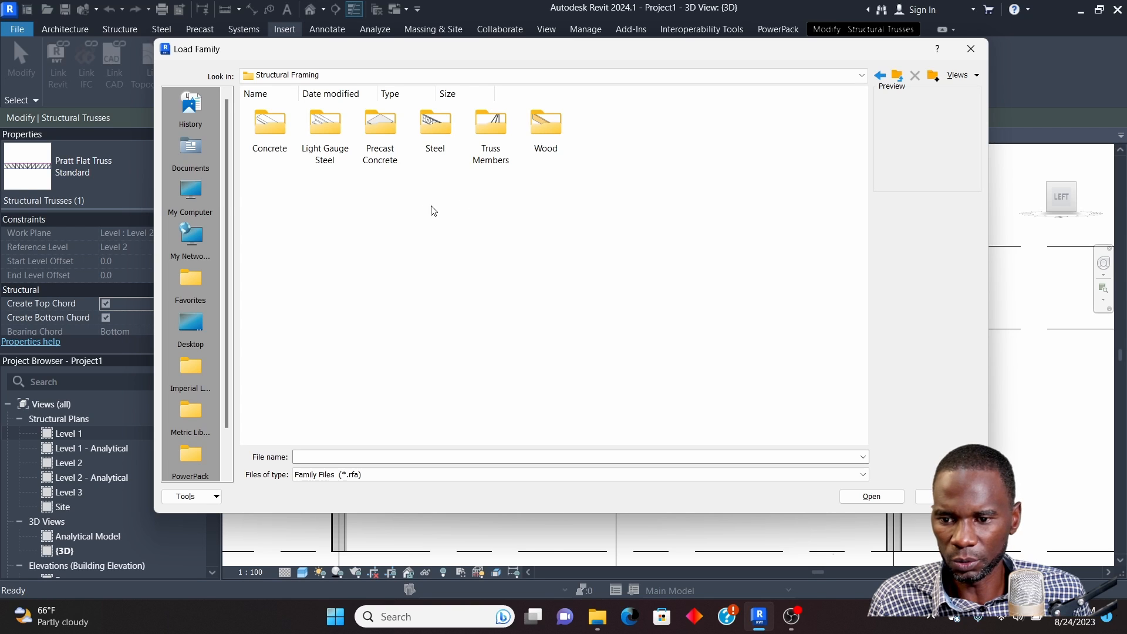
double_click(438, 128)
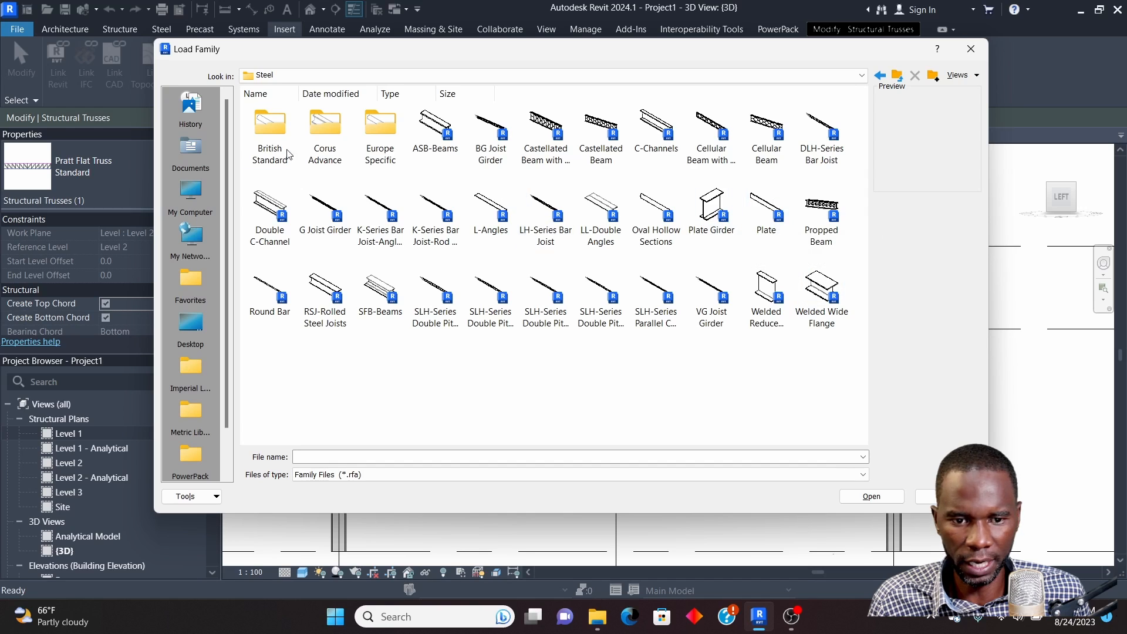
double_click(267, 128)
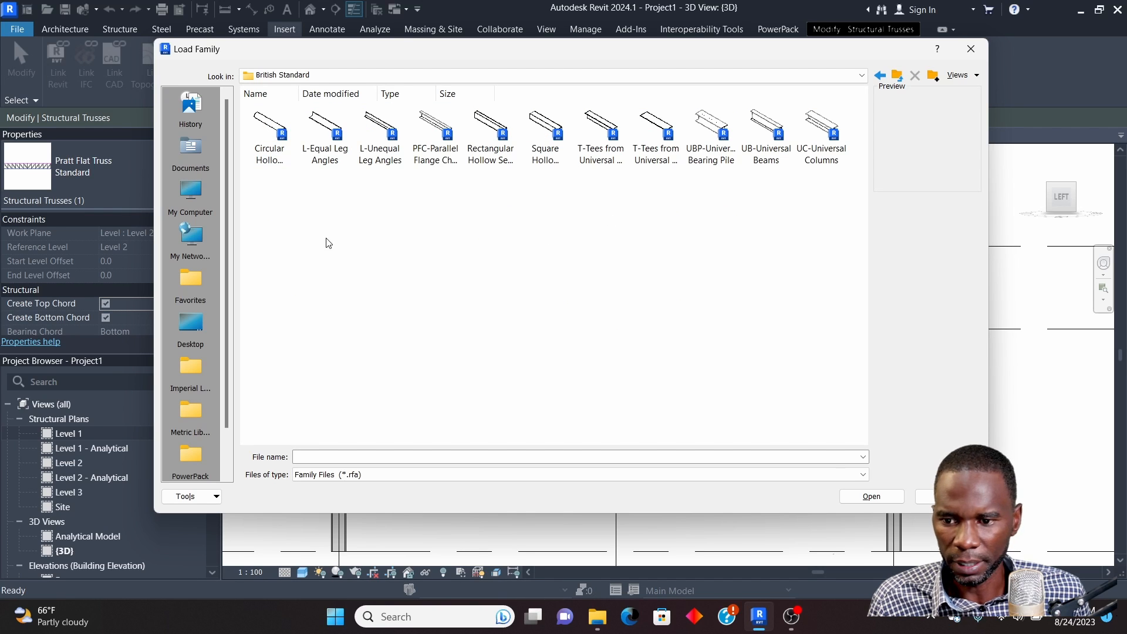
click(273, 143)
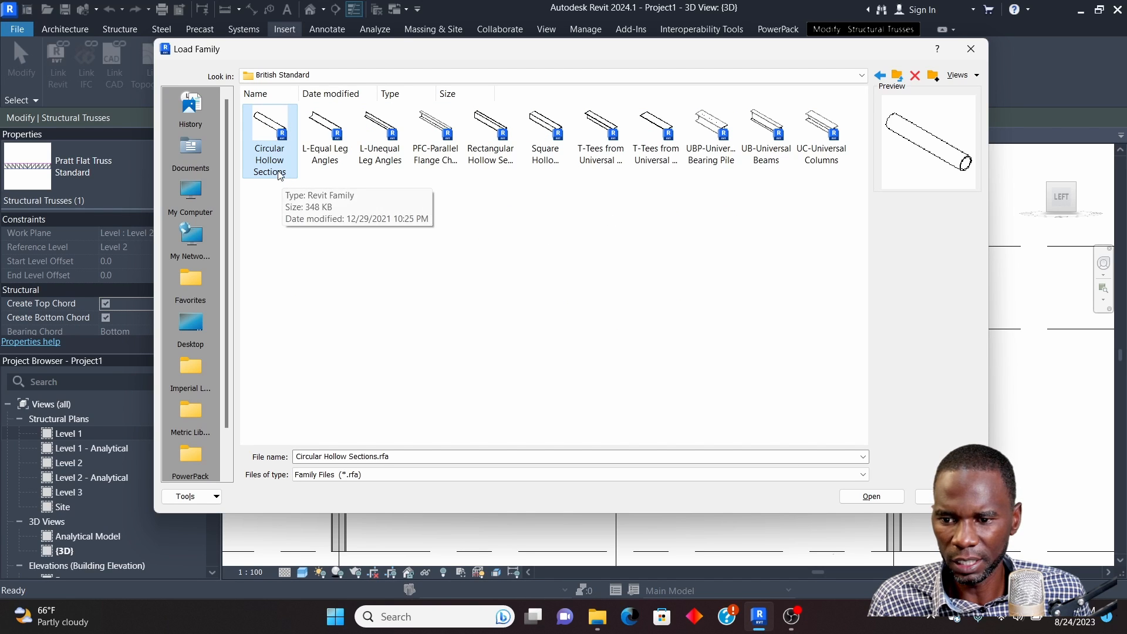
click(871, 496)
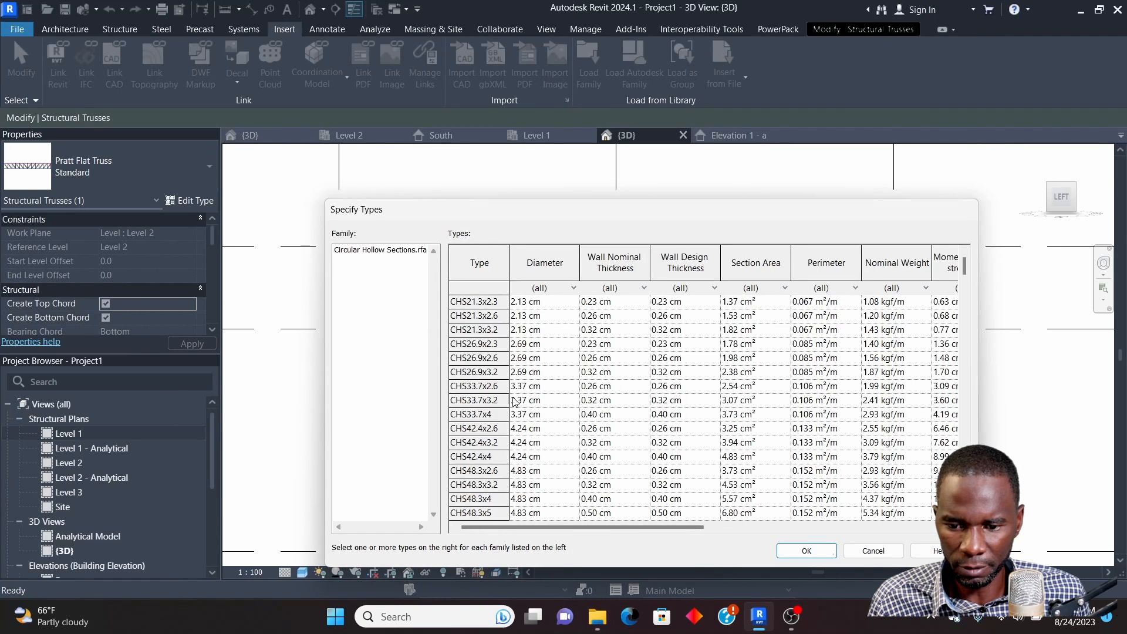
Load the types CHS139.7x4, CHS168.3x4, CHS114.3x5, CHS76.1x5 and CHS60.3x2.6, overwriting the existing family version without its parameter values
scroll(502, 454, down, 1)
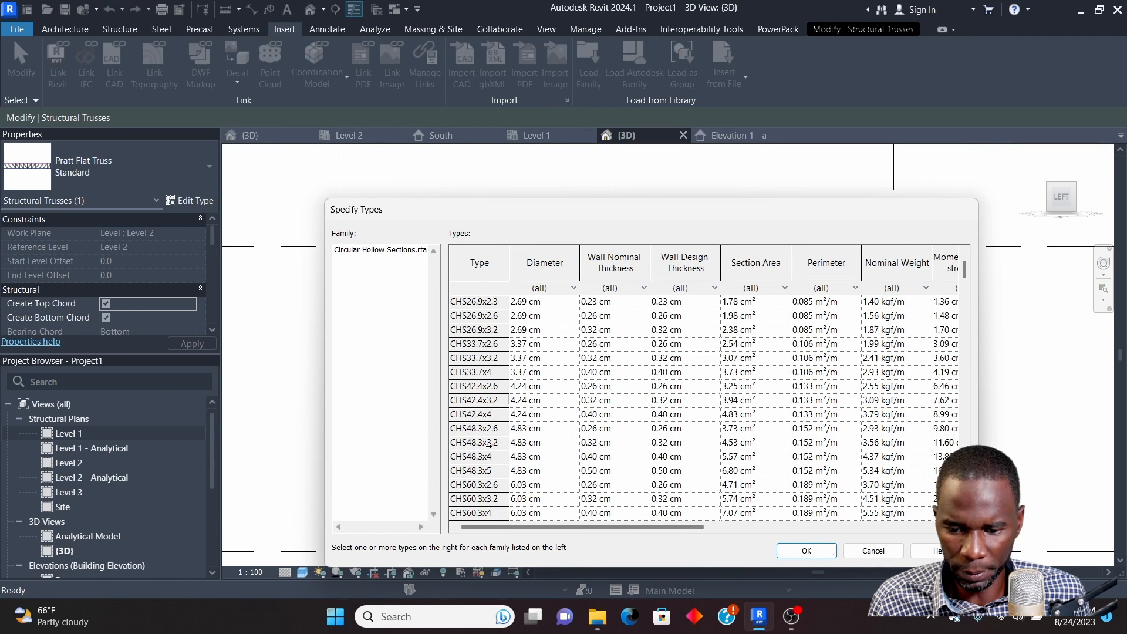
scroll(489, 474, down, 3)
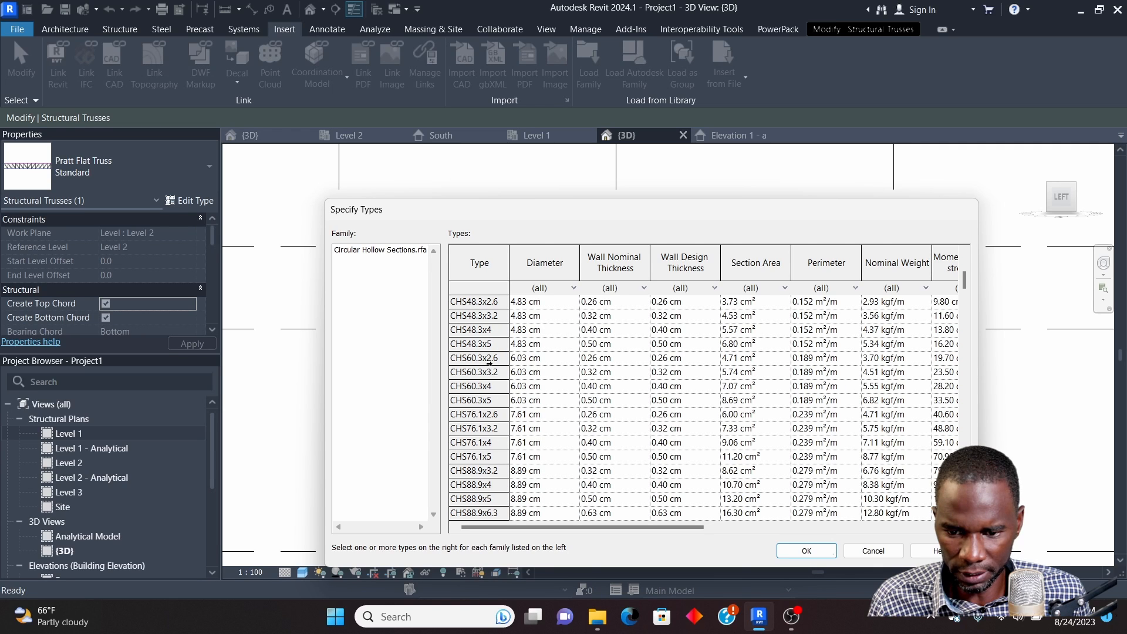
scroll(489, 443, down, 5)
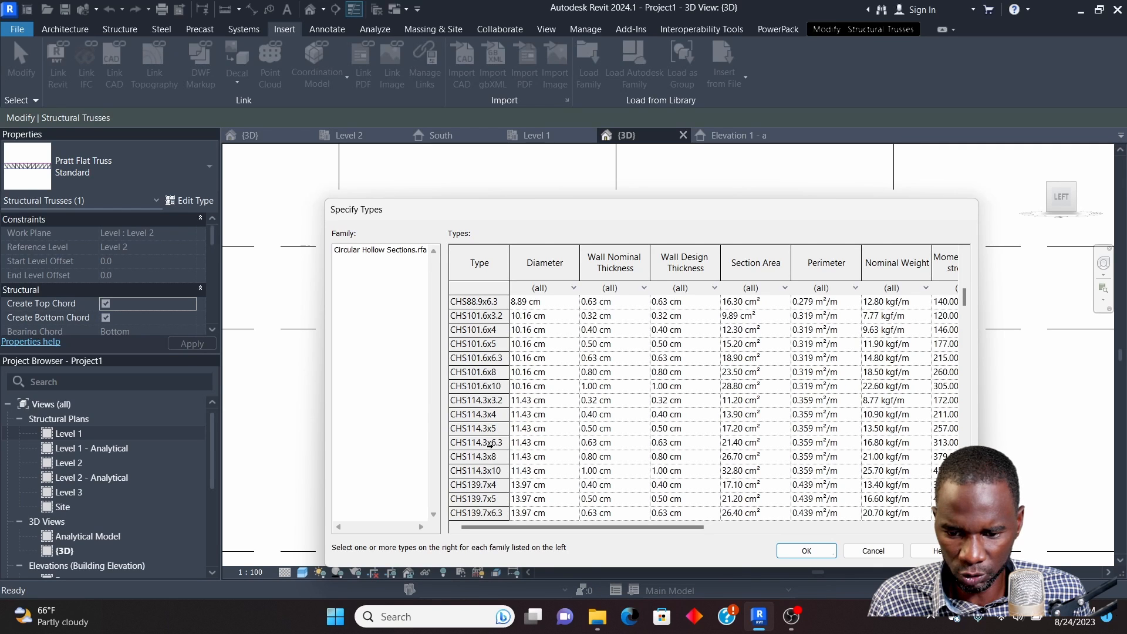
click(494, 487)
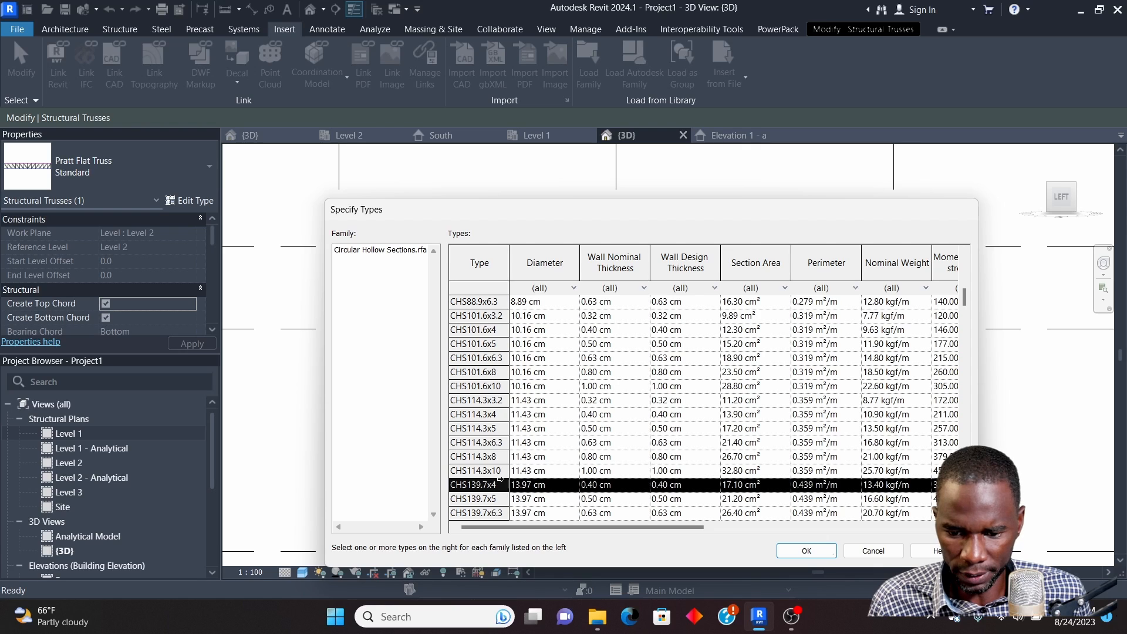
scroll(485, 440, down, 3)
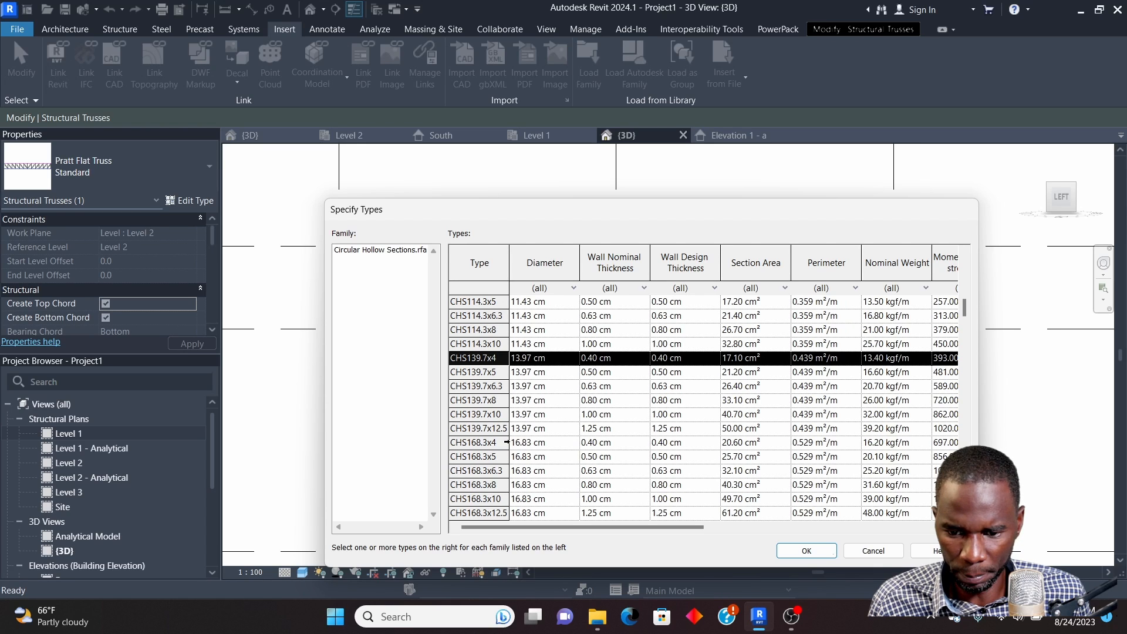
ctrl+click(485, 443)
scroll(487, 443, up, 3)
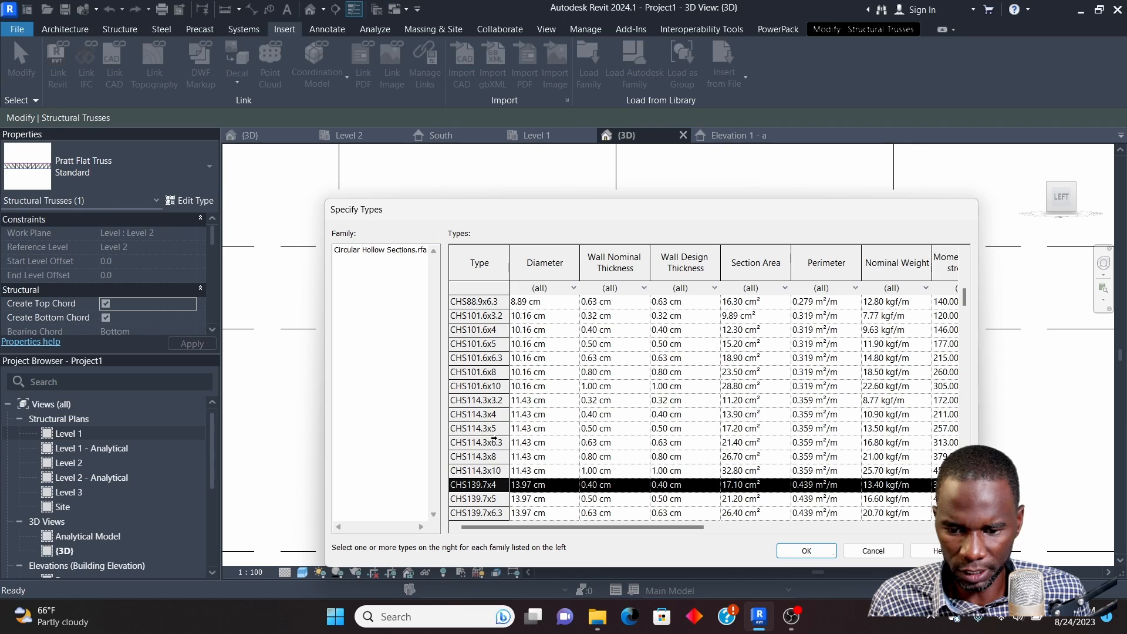
ctrl+click(486, 428)
scroll(480, 332, up, 2)
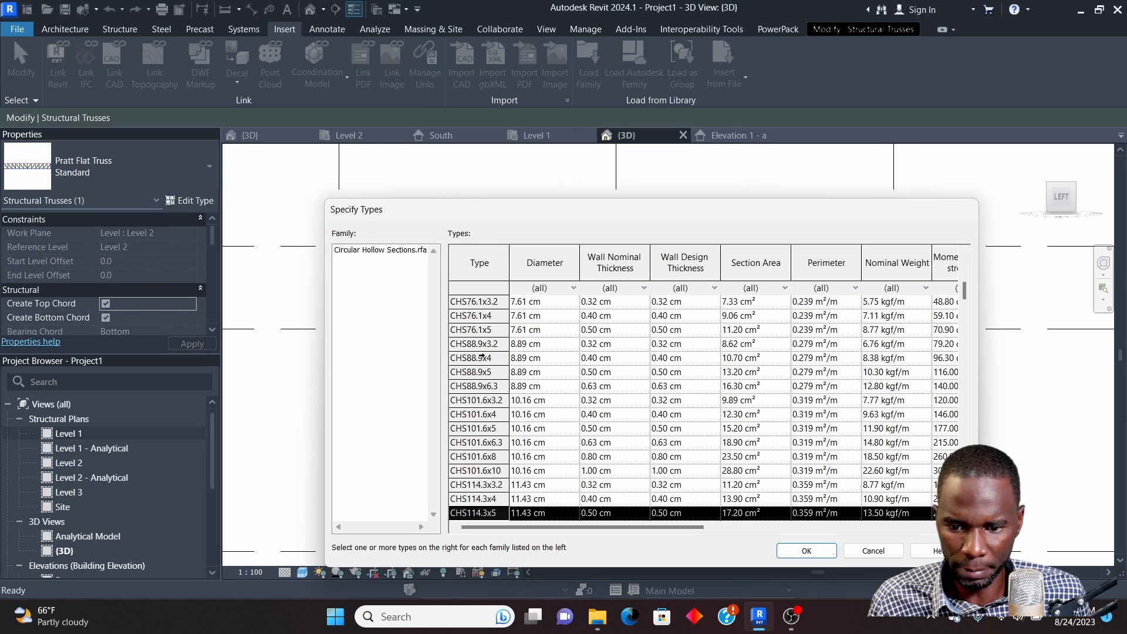
ctrl+click(482, 329)
scroll(489, 376, up, 2)
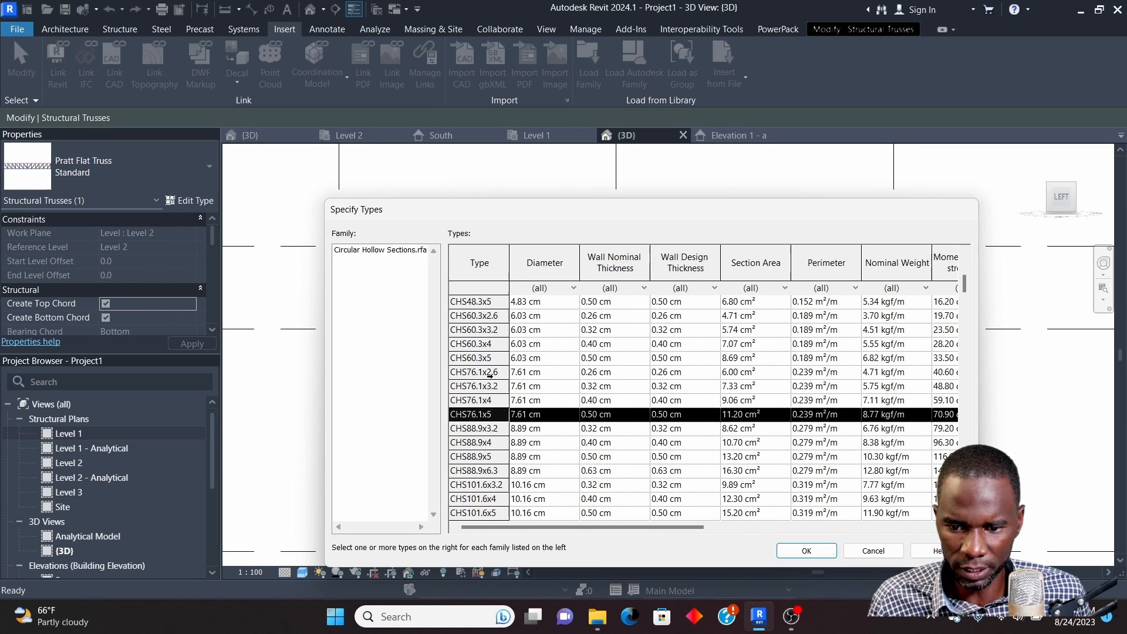
ctrl+click(479, 315)
click(806, 551)
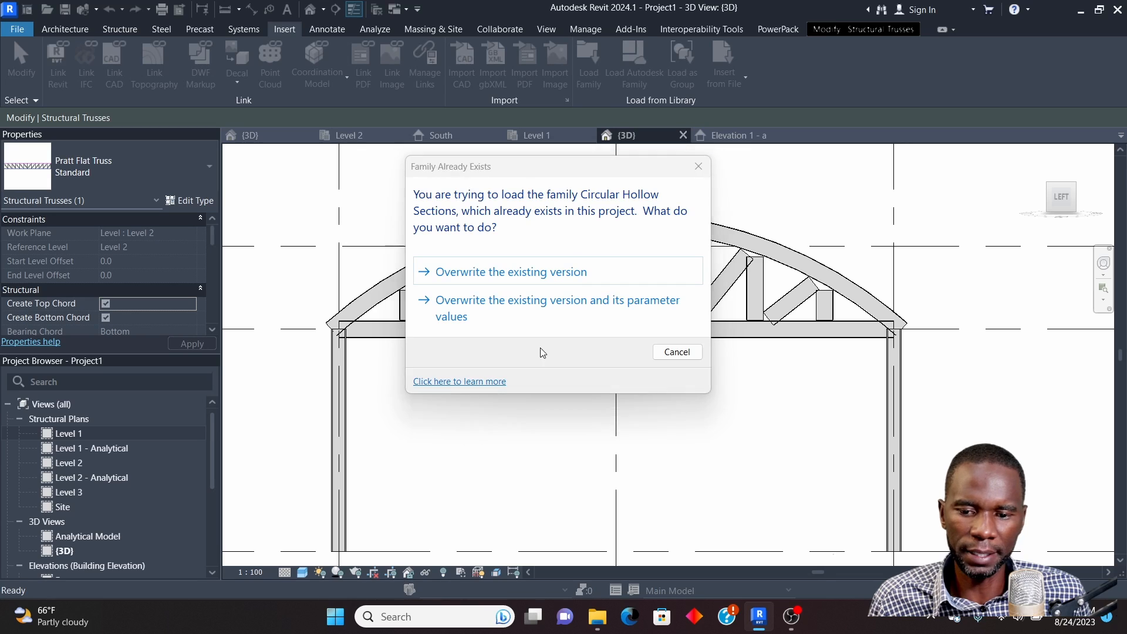
click(516, 272)
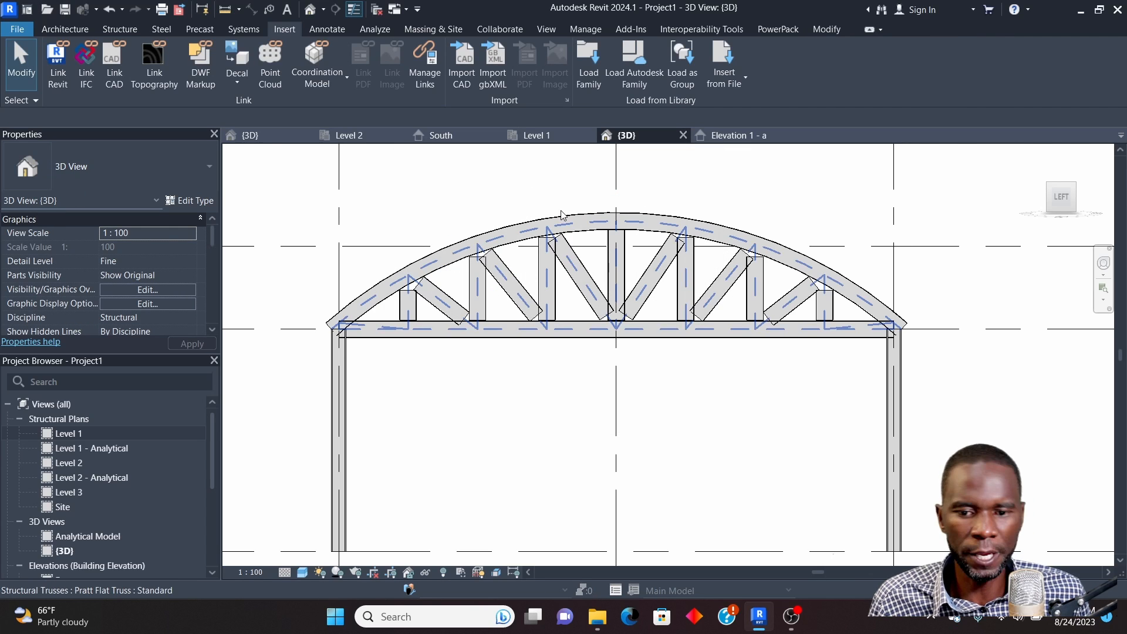
In the arched Pratt truss's type properties, set the top chords' structural framing type to Circular Hollow Sections:CHS168.3x4
scroll(547, 207, up, 2)
click(575, 232)
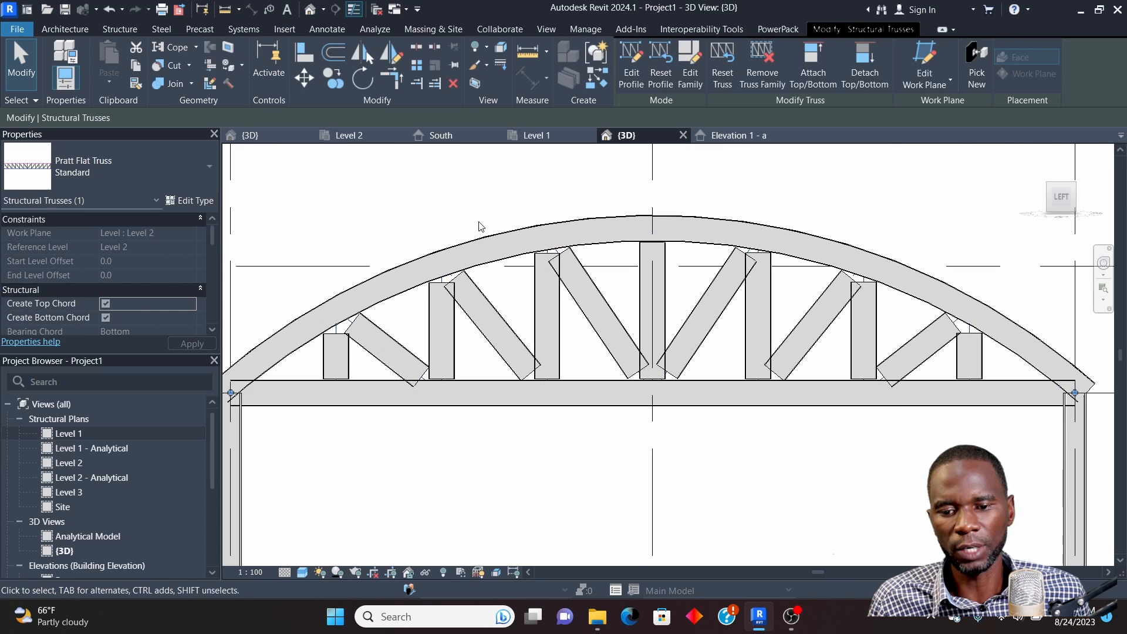
click(190, 201)
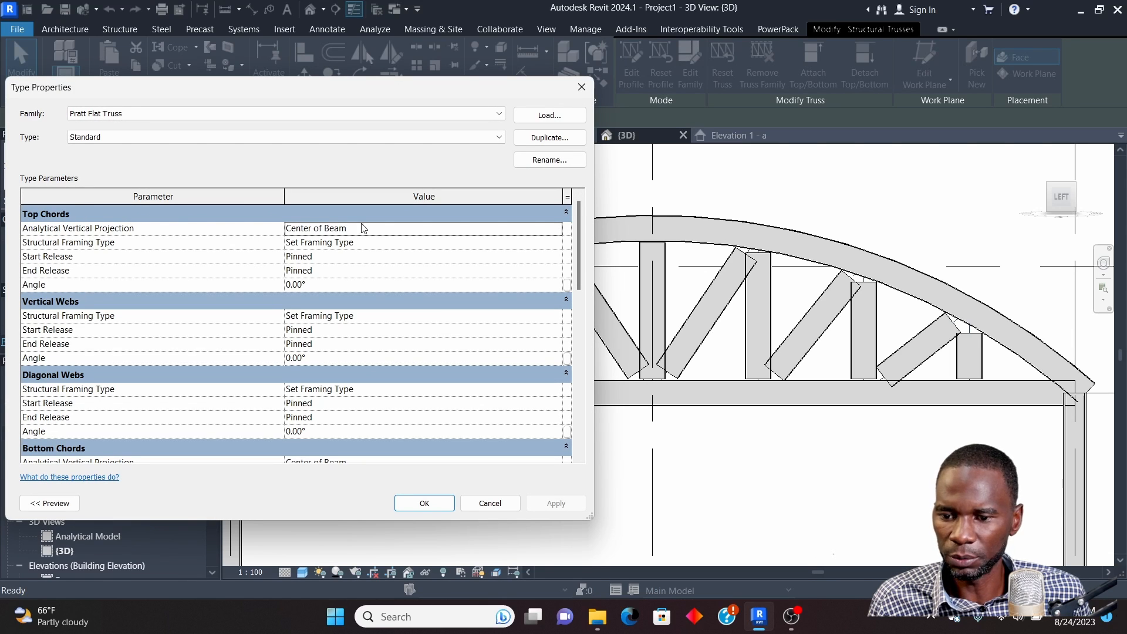
click(555, 243)
click(556, 243)
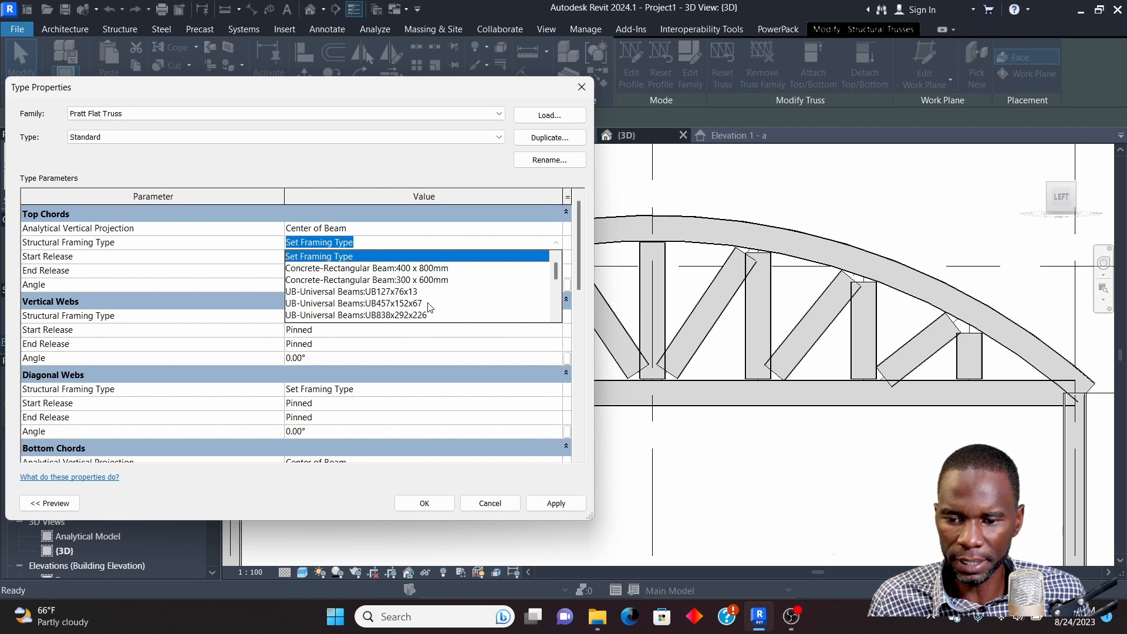
scroll(430, 307, down, 1)
scroll(430, 306, down, 1)
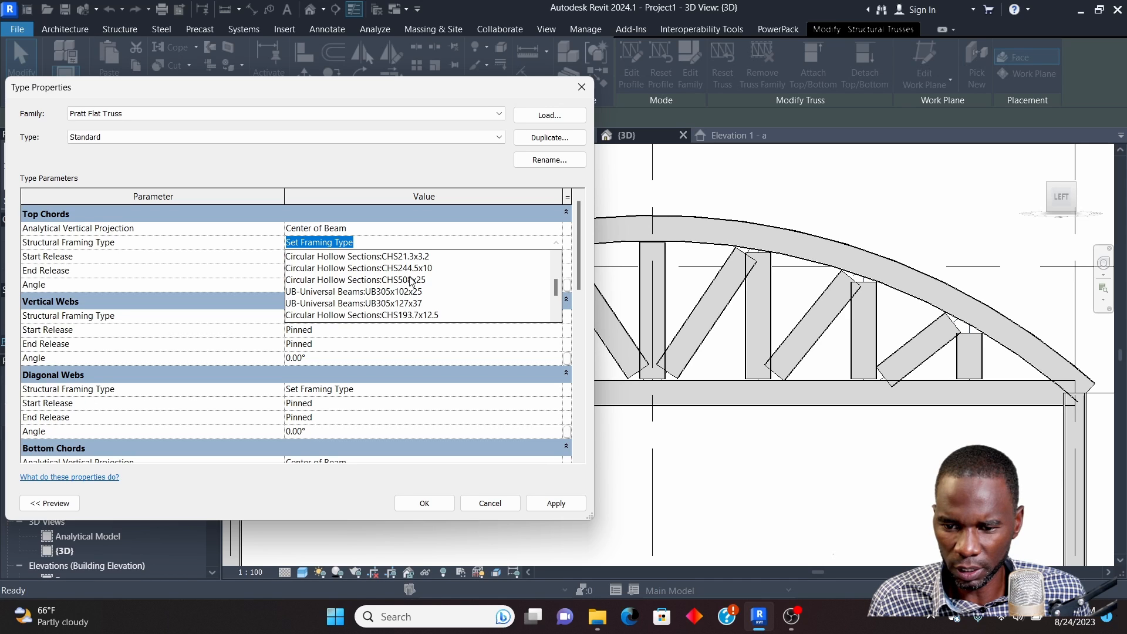
scroll(412, 281, down, 2)
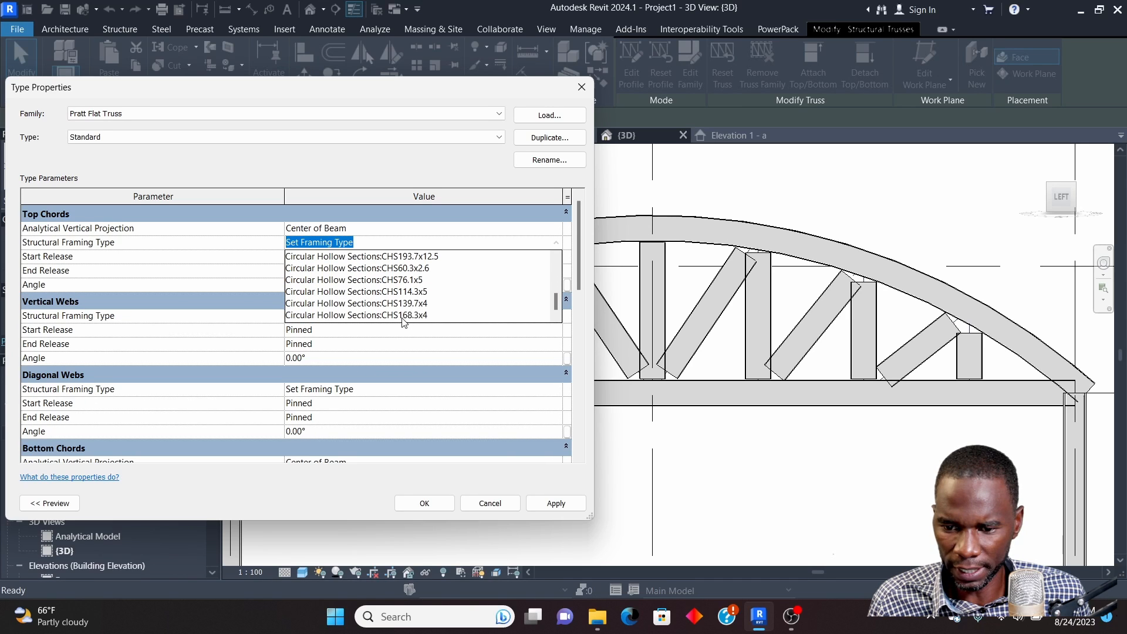
click(410, 316)
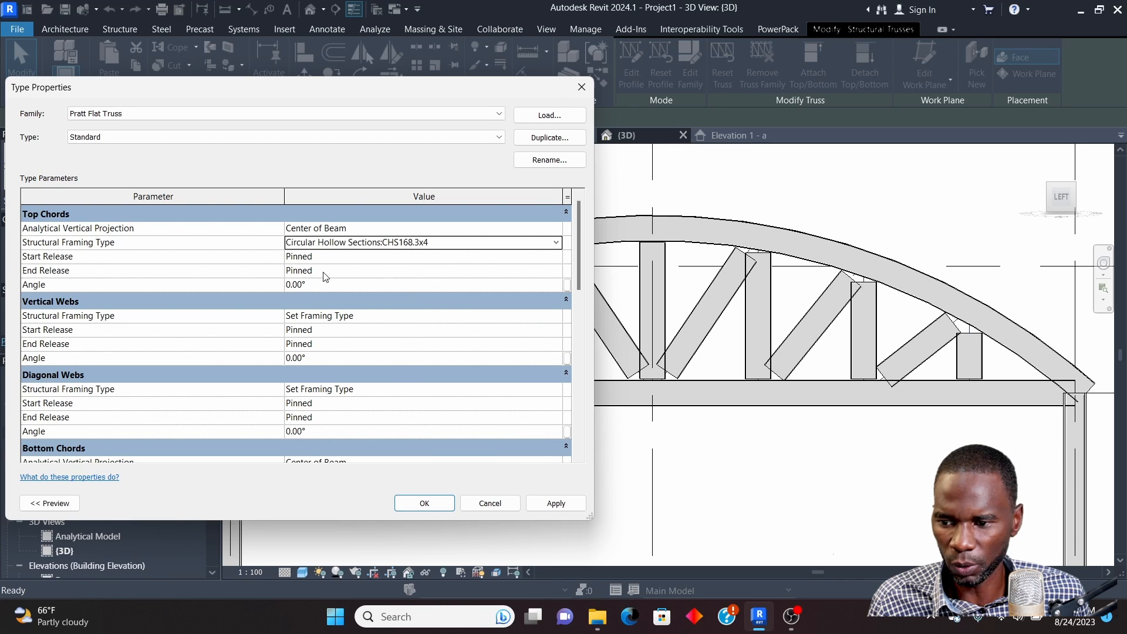
Set the bottom chords' structural framing type to Circular Hollow Sections:CHS168.3x4
scroll(295, 304, down, 2)
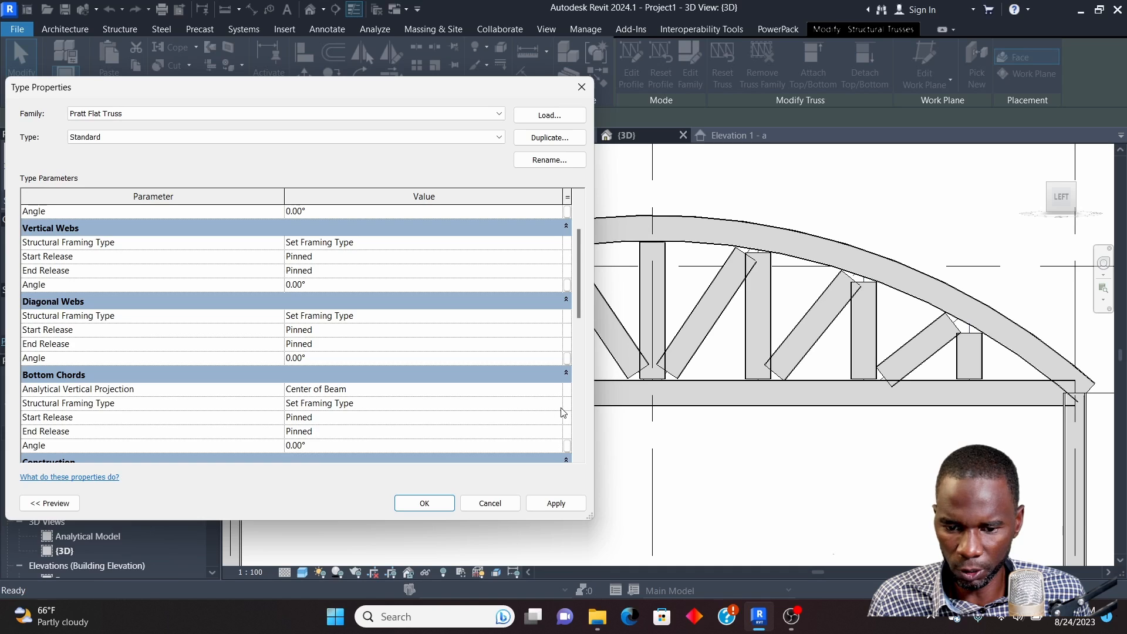
click(559, 404)
scroll(436, 460, down, 3)
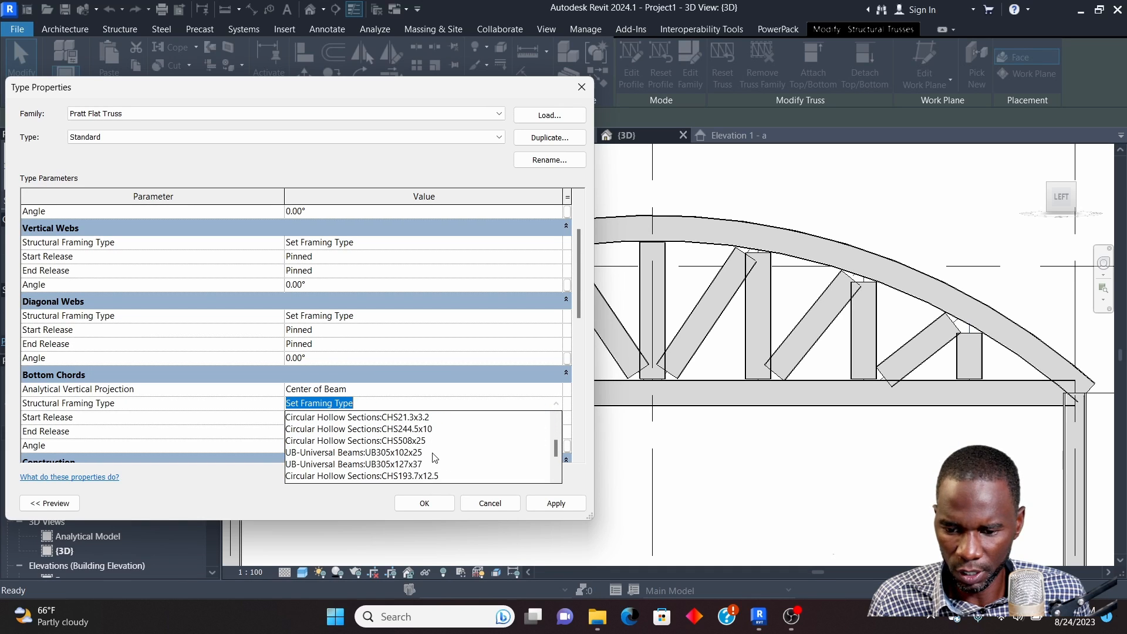
scroll(437, 469, up, 3)
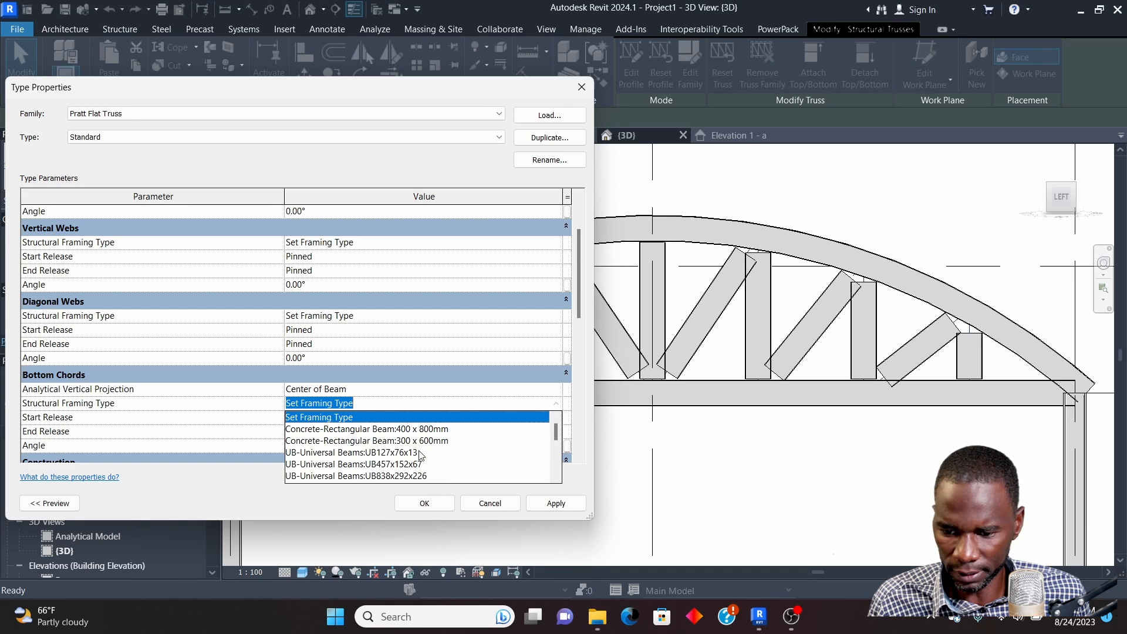
scroll(420, 452, down, 1)
scroll(420, 460, down, 1)
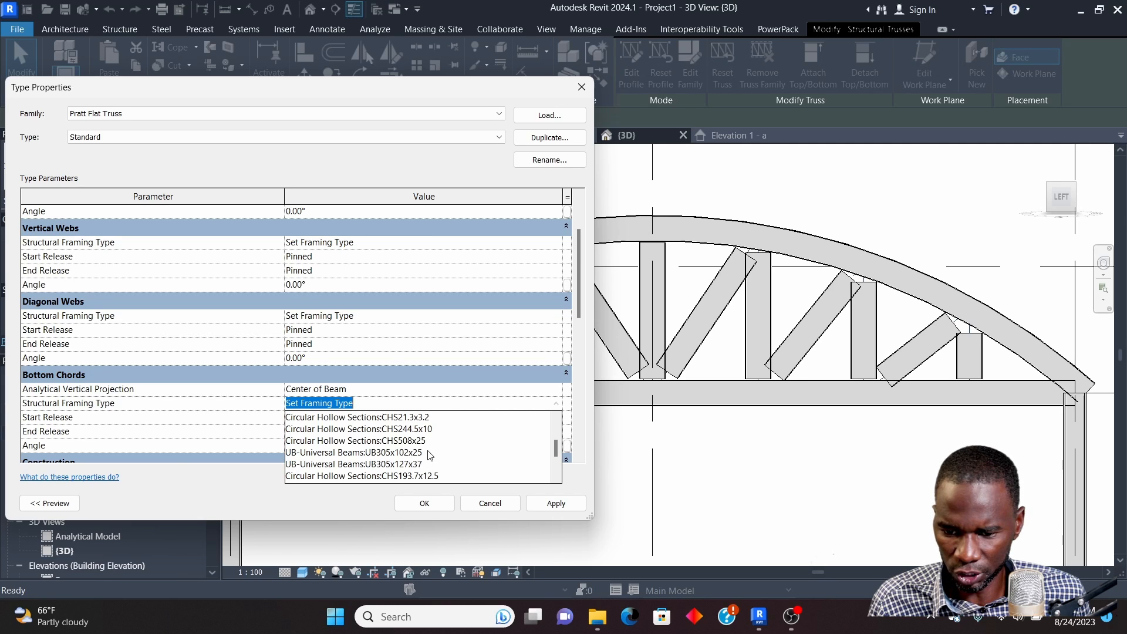
scroll(431, 464, down, 1)
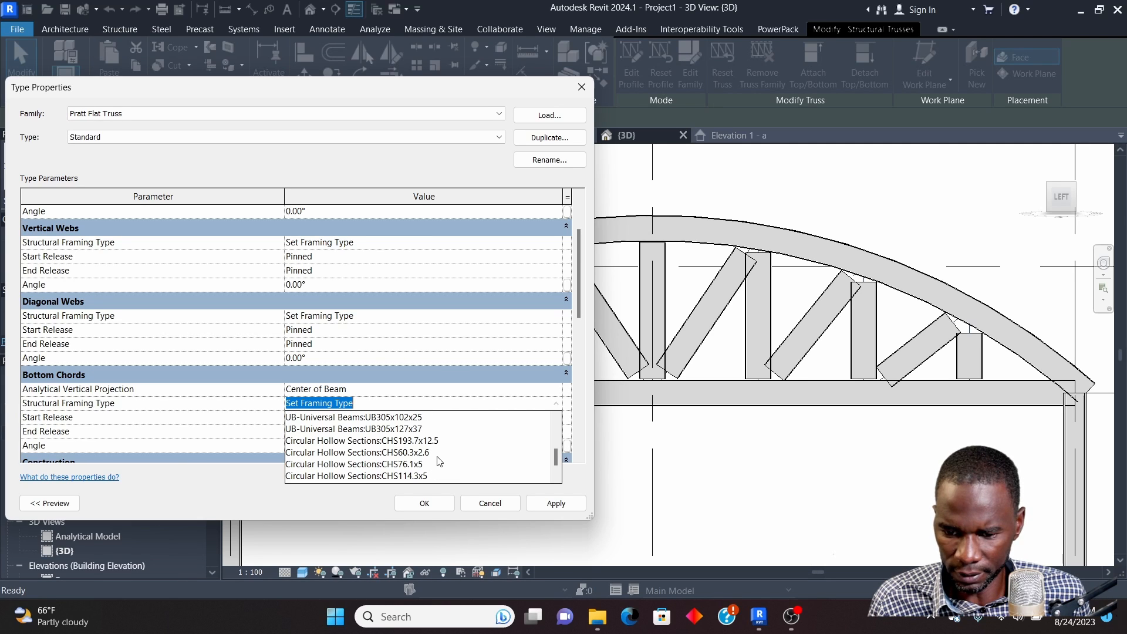
scroll(440, 461, down, 1)
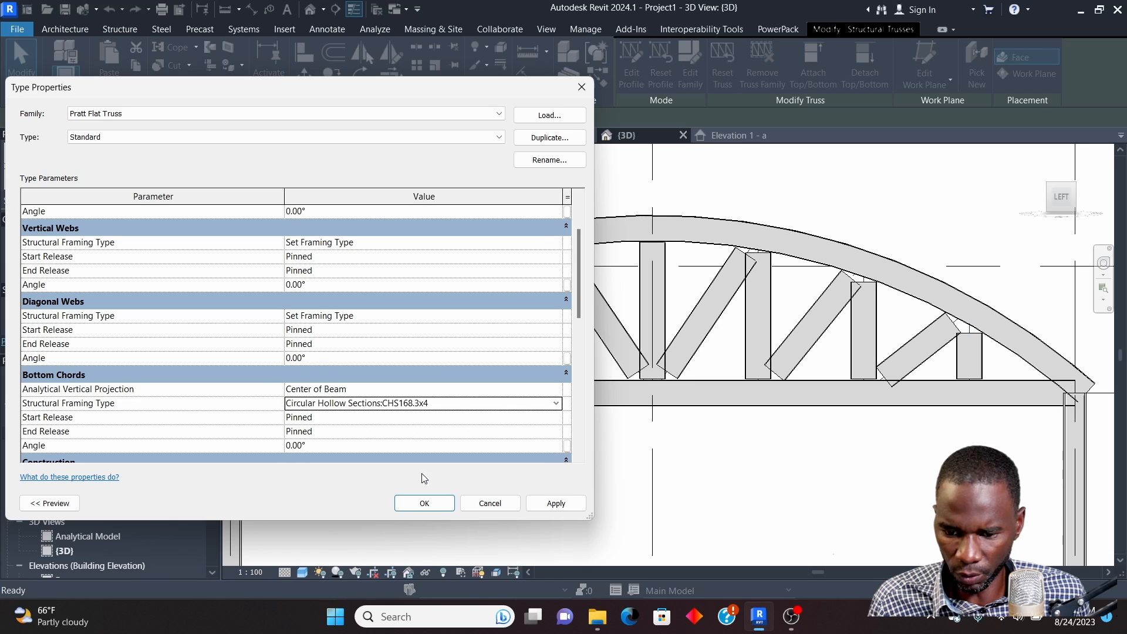
click(423, 476)
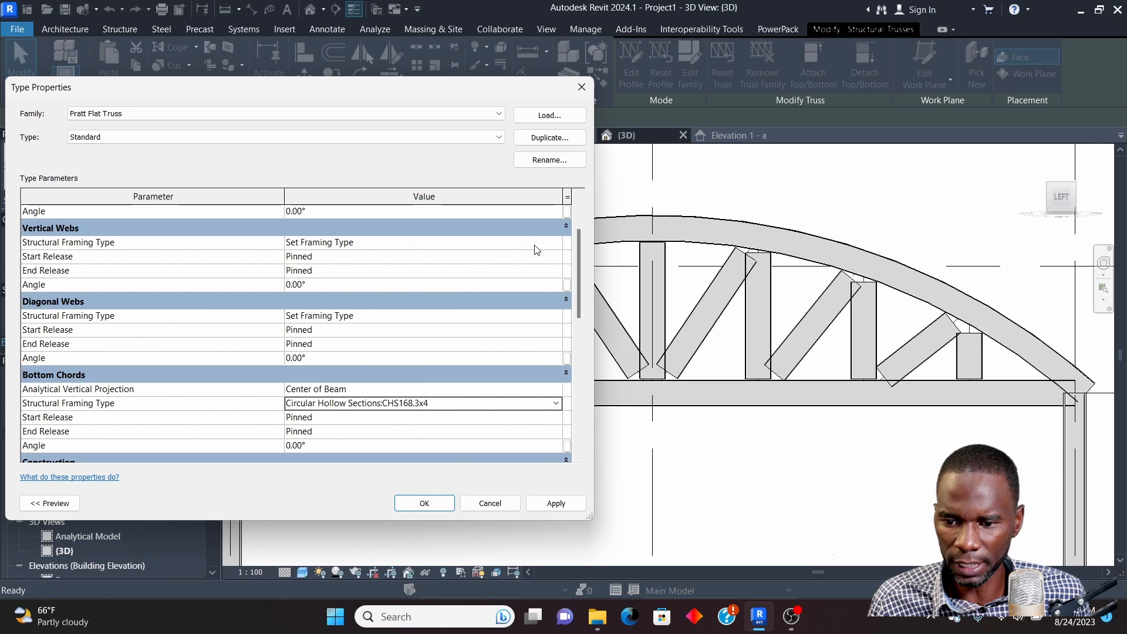
Set the vertical webs' structural framing type to Circular Hollow Sections:CHS114.3x5
click(559, 246)
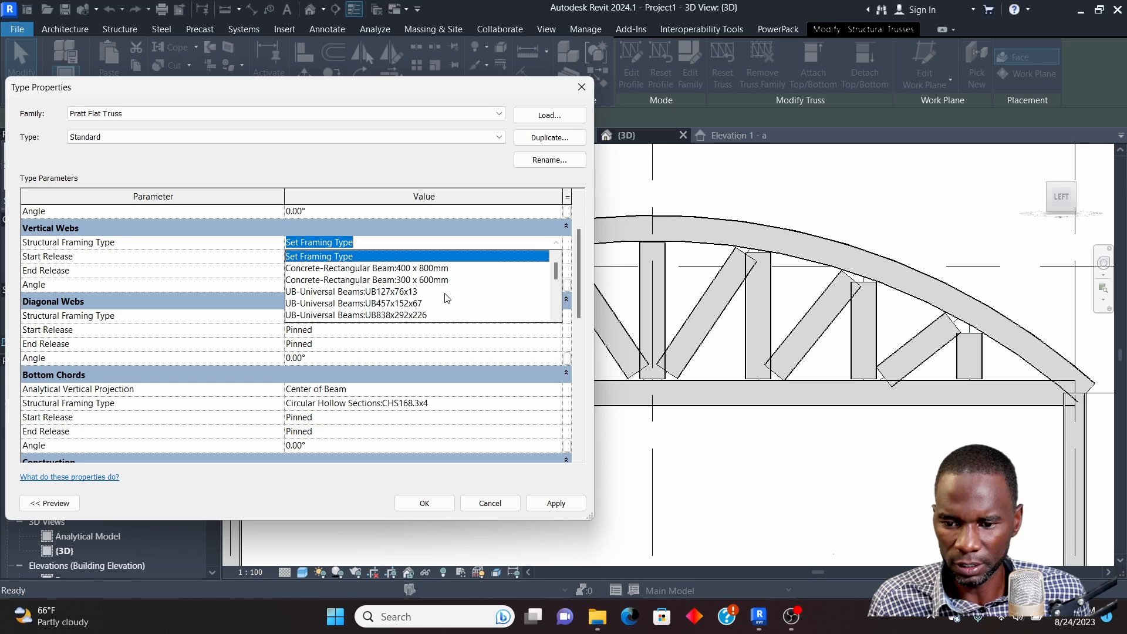
scroll(428, 297, down, 1)
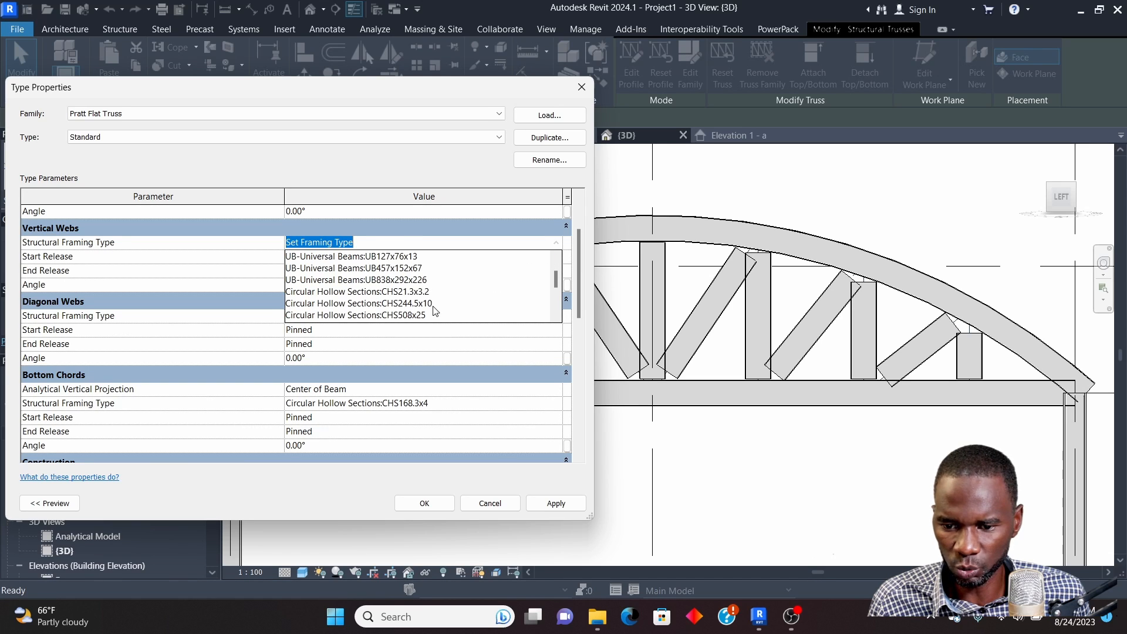
scroll(432, 297, down, 1)
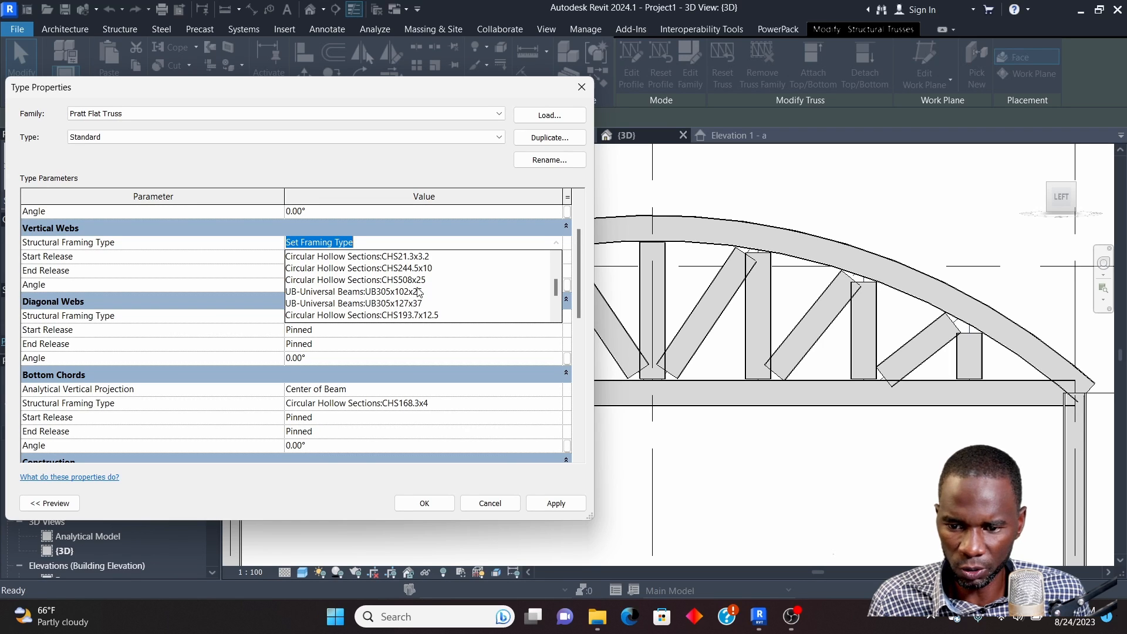
scroll(415, 288, up, 1)
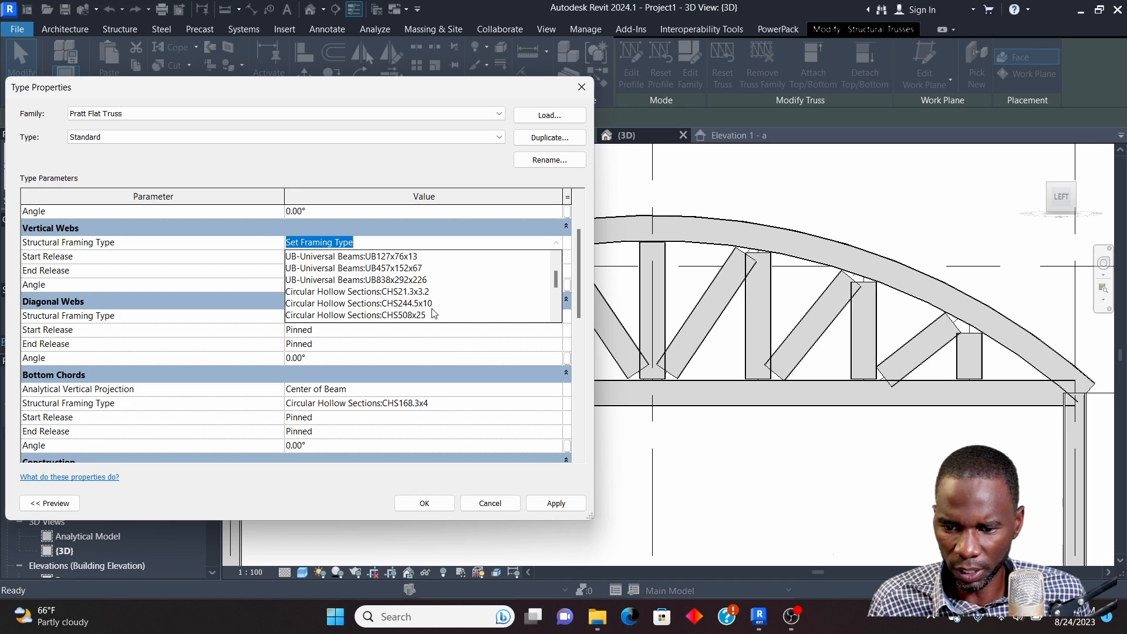
scroll(407, 306, up, 1)
scroll(401, 288, down, 5)
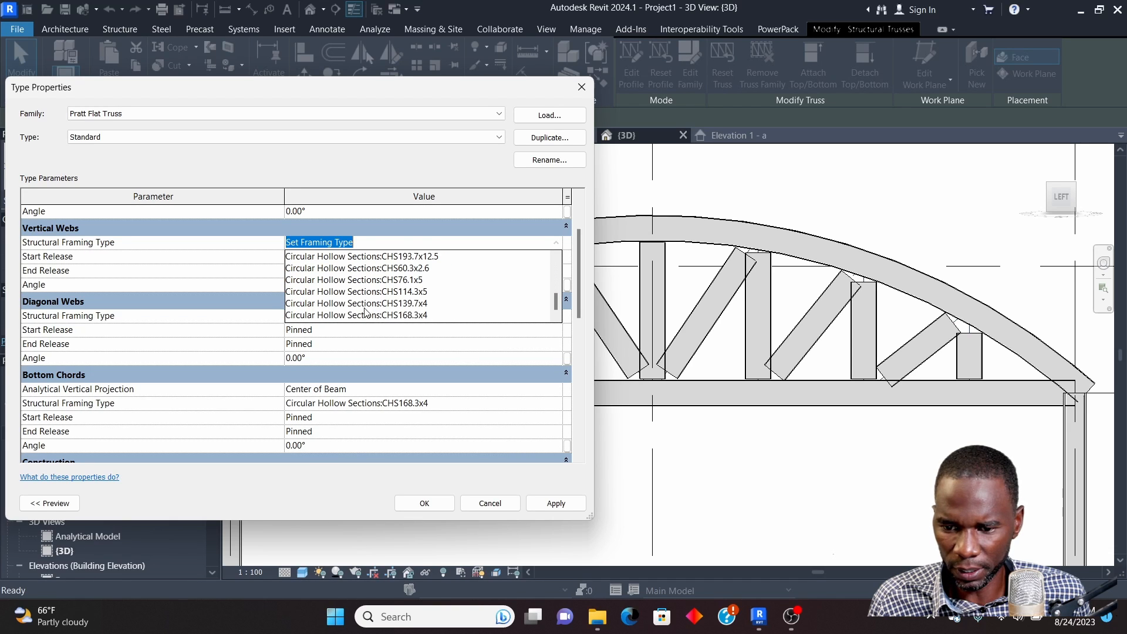
click(422, 292)
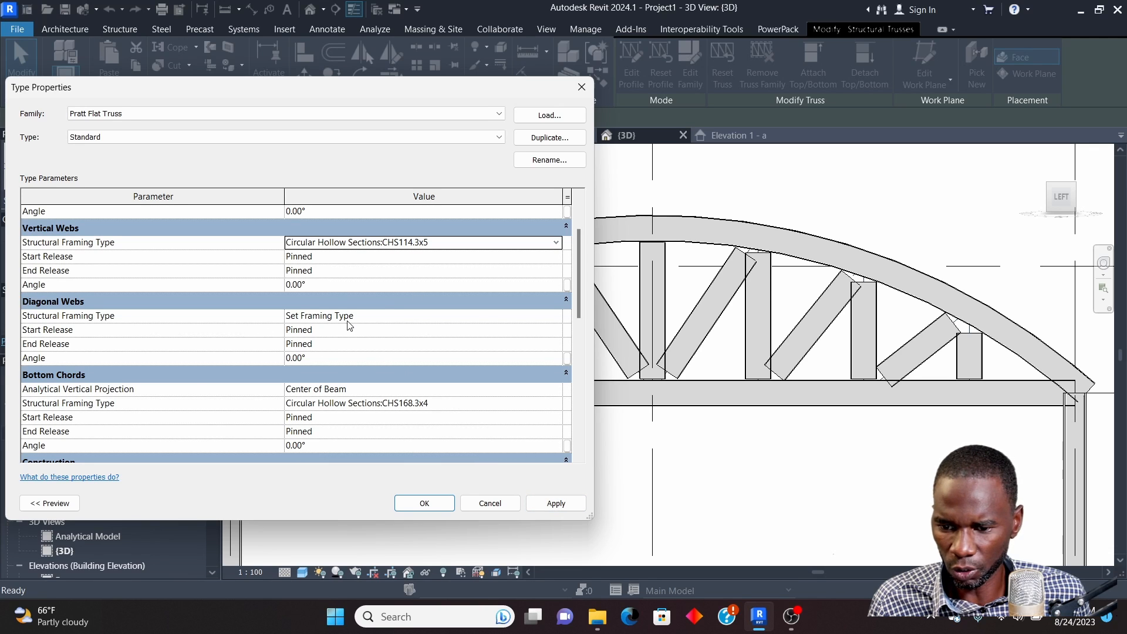
Set the diagonal webs' structural framing type to Circular Hollow Sections:CHS114.3x5 and apply the type properties to the truss
click(554, 320)
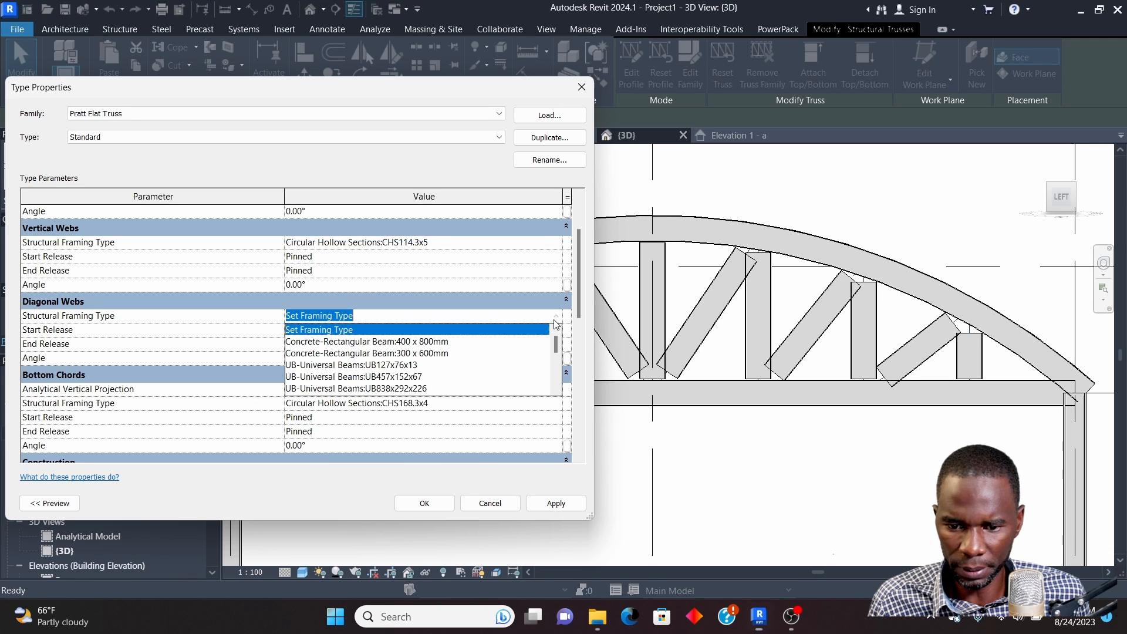
drag(556, 348, 556, 389)
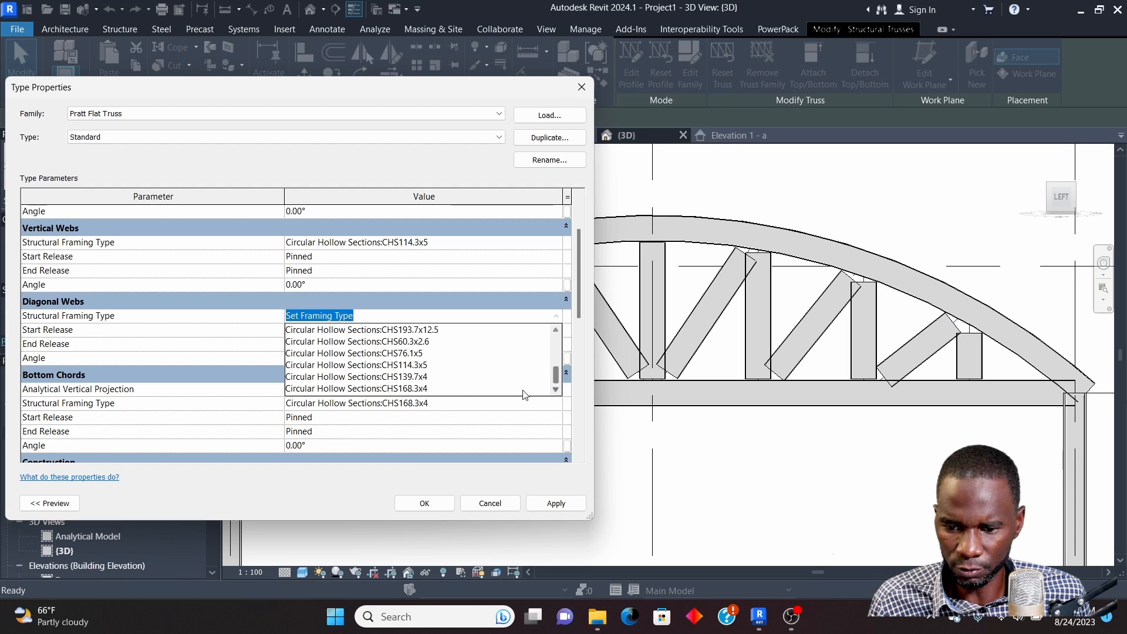
click(415, 365)
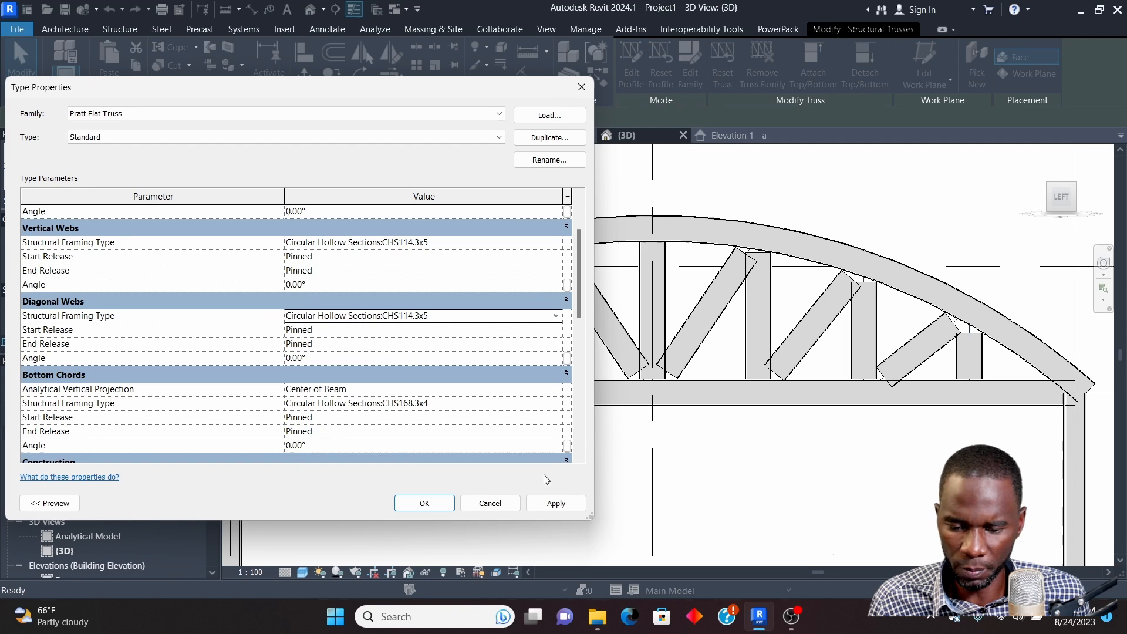
click(555, 504)
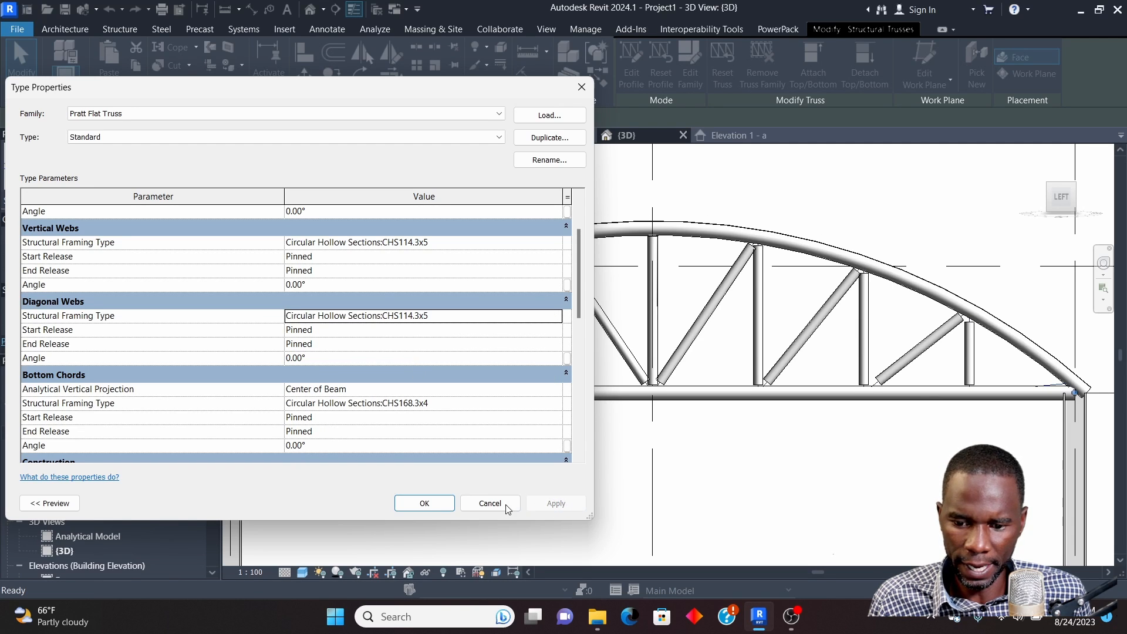
click(424, 503)
click(507, 197)
Examine the whole arched truss on its two columns from several 3D angles
scroll(529, 211, down, 3)
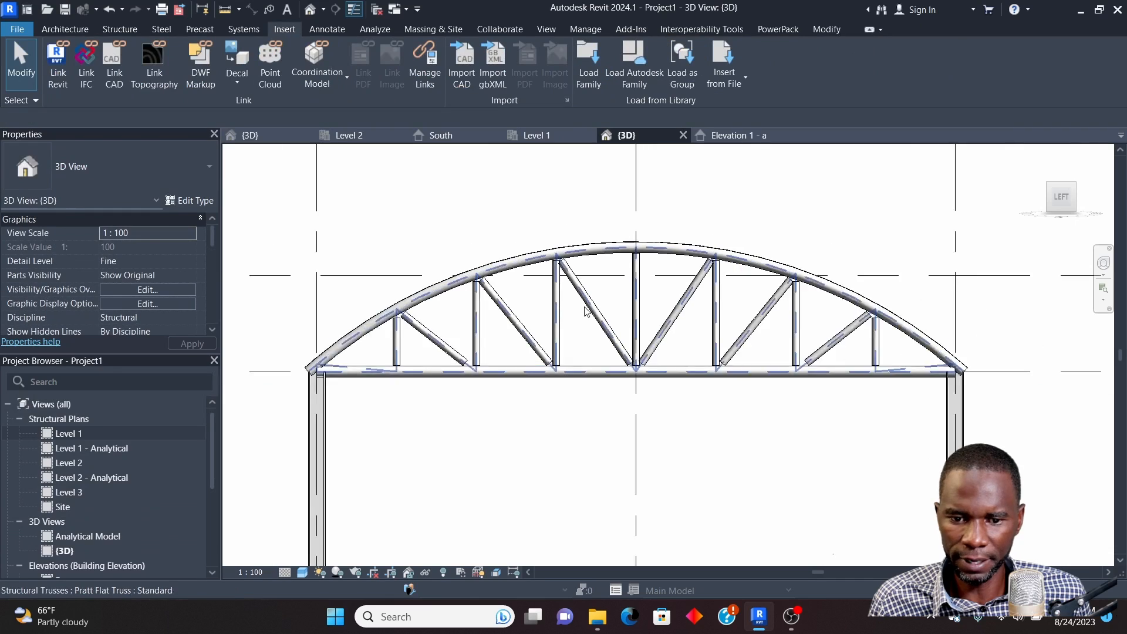
shift+middle_drag(558, 231, 587, 268)
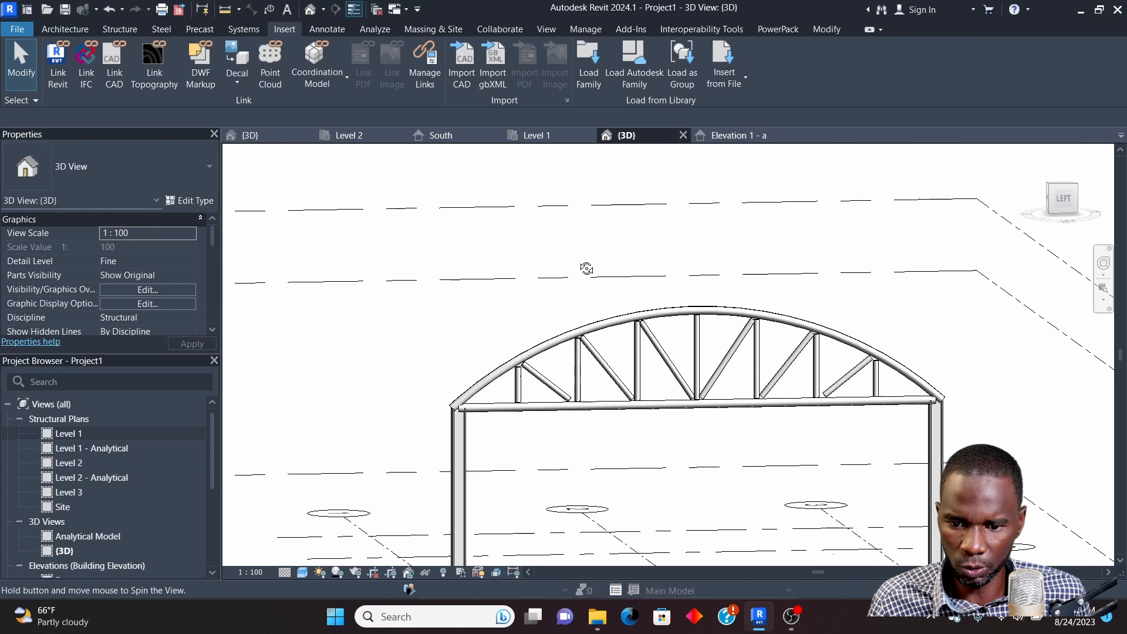
scroll(490, 249, down, 2)
click(1103, 263)
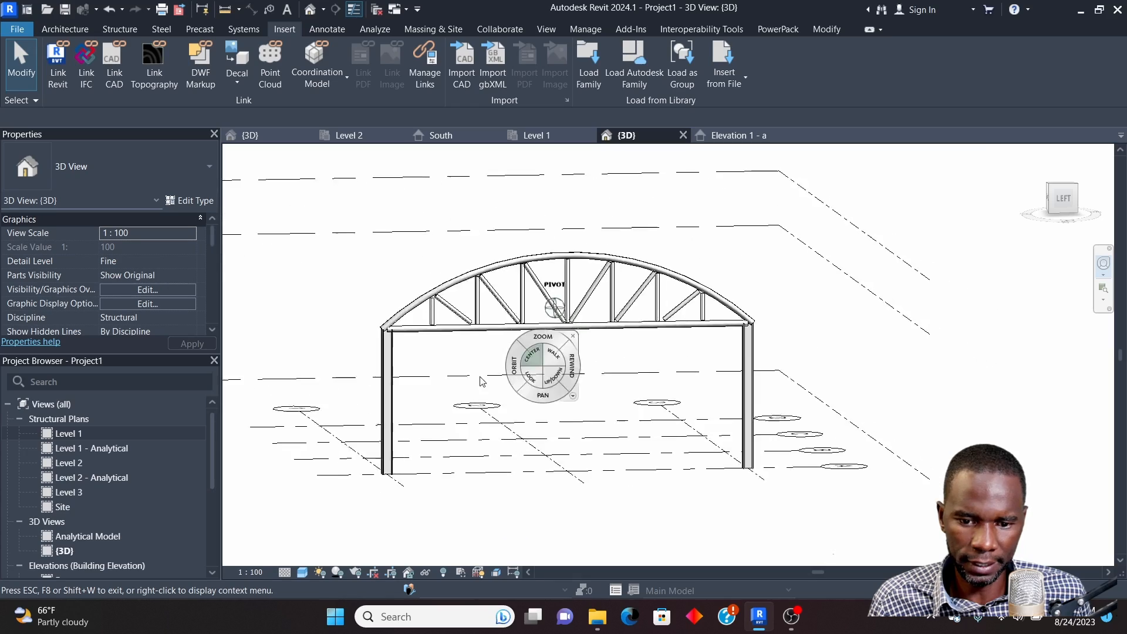
drag(400, 395, 514, 401)
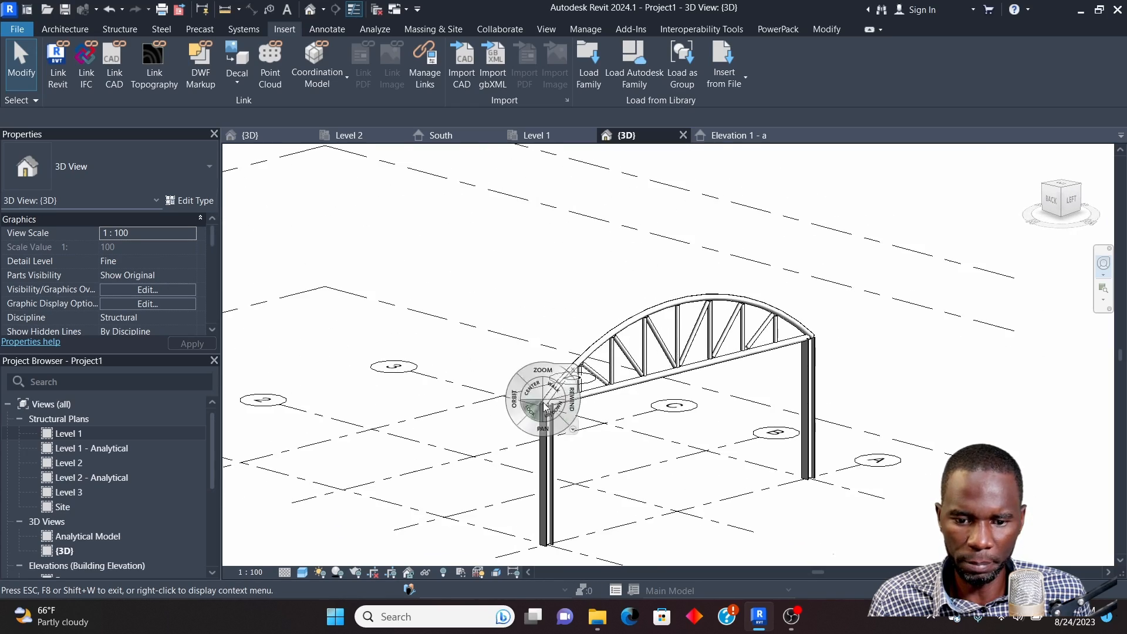
scroll(732, 397, up, 4)
middle_drag(733, 399, 712, 366)
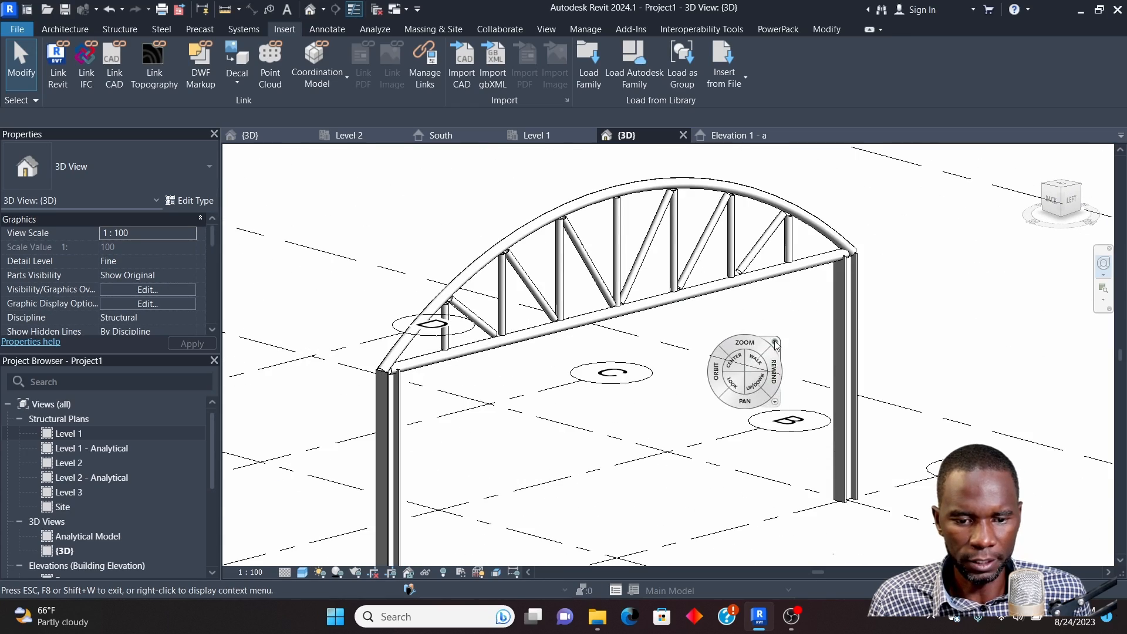
click(776, 343)
scroll(719, 317, down, 1)
shift+middle_drag(902, 324, 827, 306)
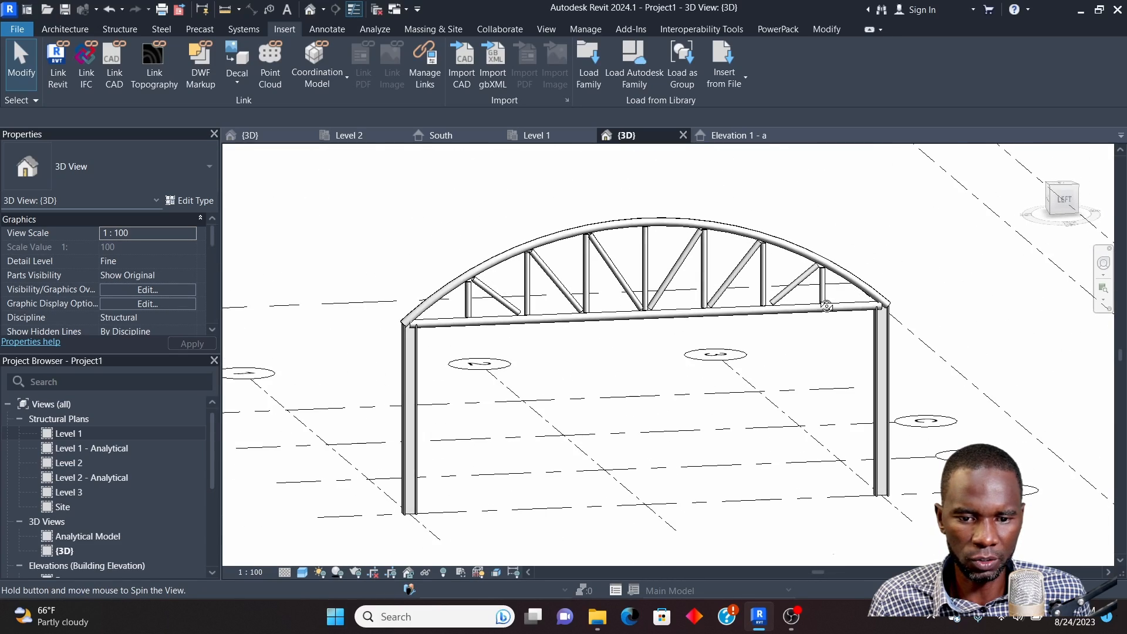
Examine how the outermost vertical and diagonal webs meet the chords at the truss's right end
scroll(822, 294, up, 8)
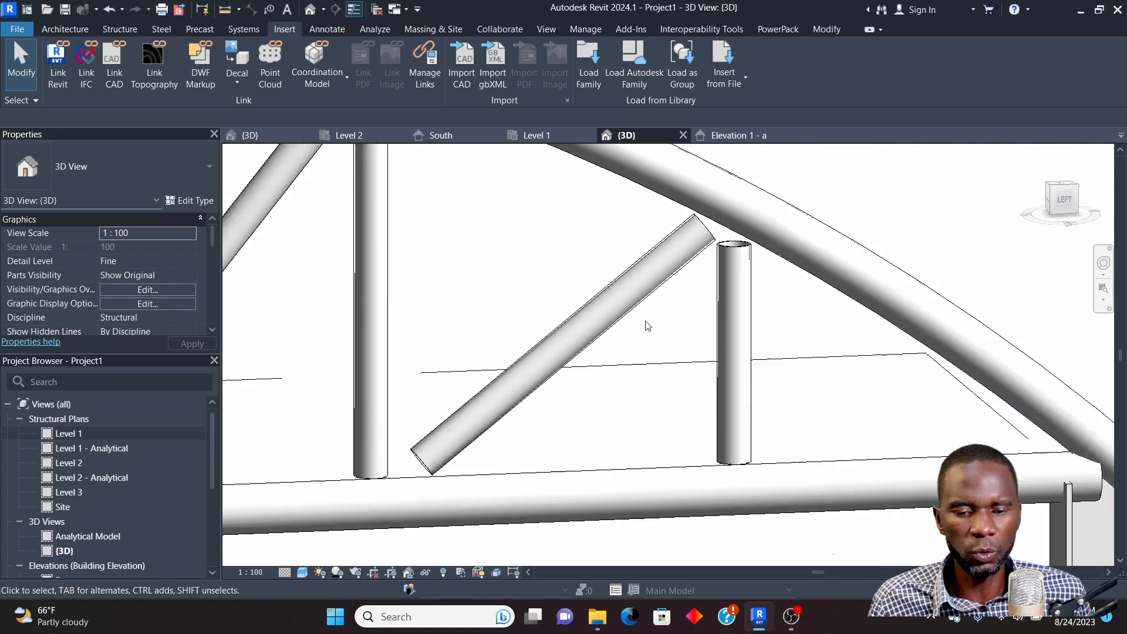
scroll(647, 326, down, 5)
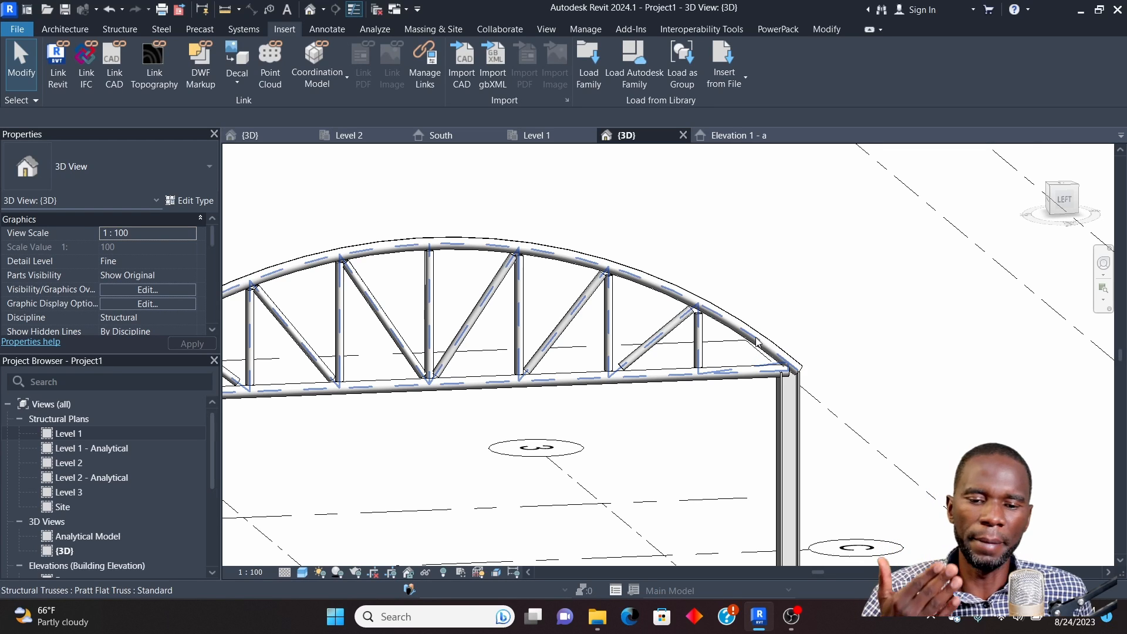
scroll(757, 342, up, 3)
scroll(682, 316, up, 2)
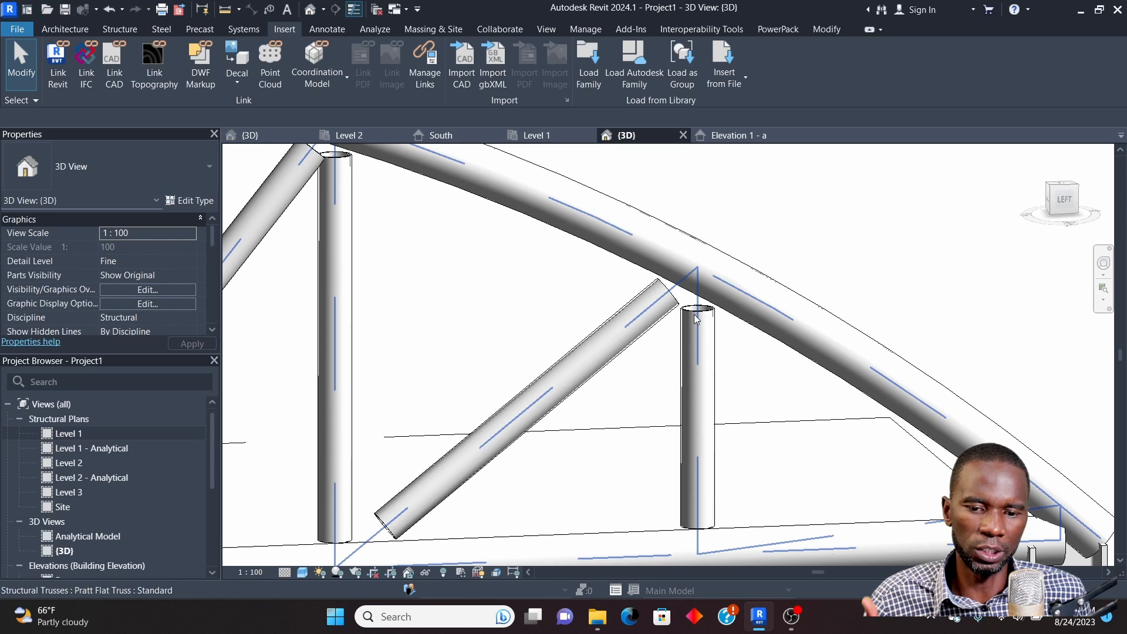
scroll(694, 318, down, 3)
scroll(708, 329, down, 1)
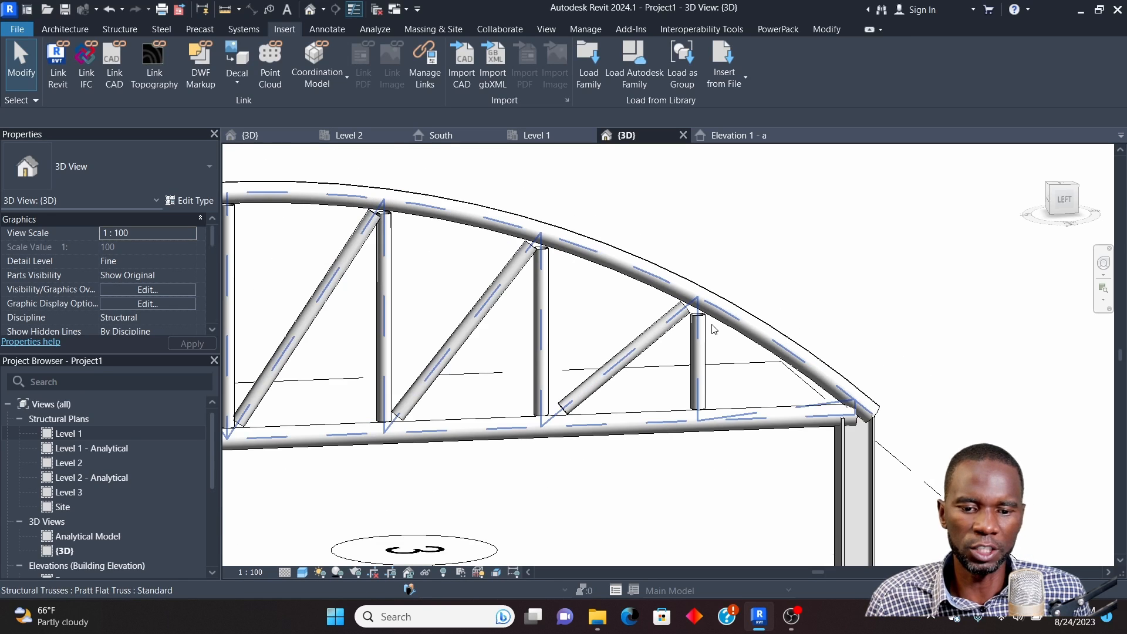
scroll(714, 329, up, 1)
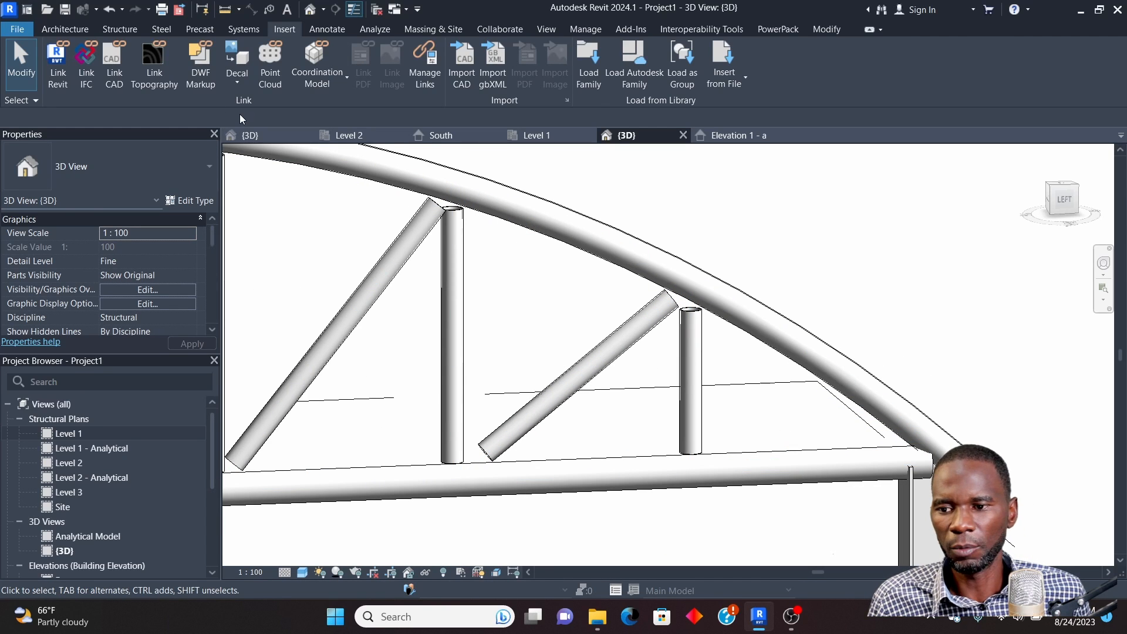
Cope the outermost vertical web at the truss's right end with its adjoining diagonal web using a parametric Cope
click(162, 30)
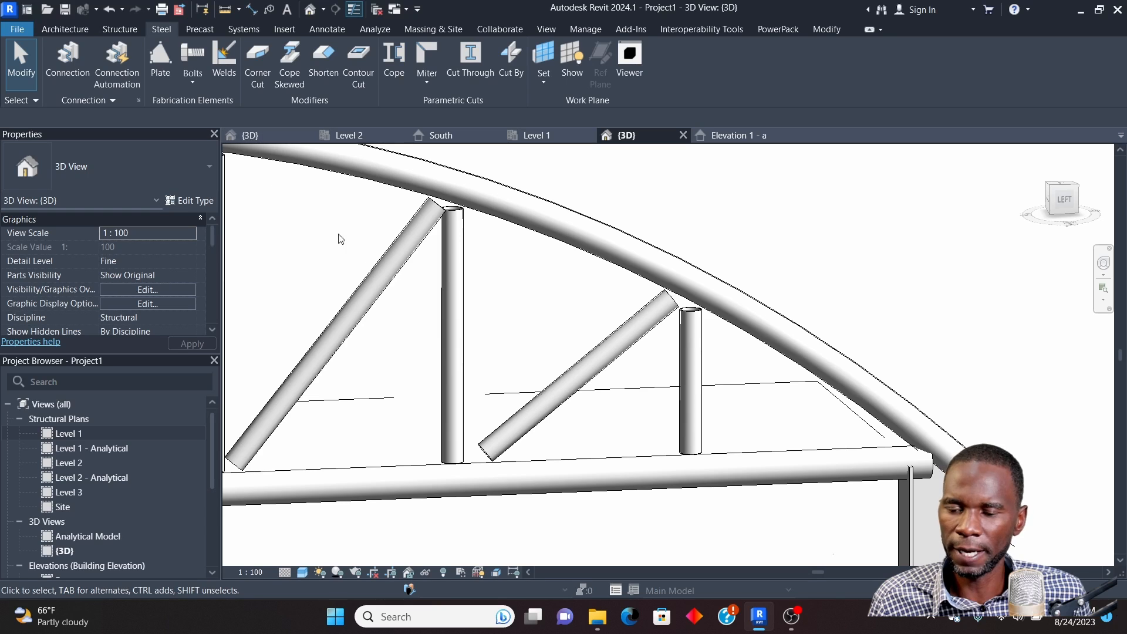
click(391, 54)
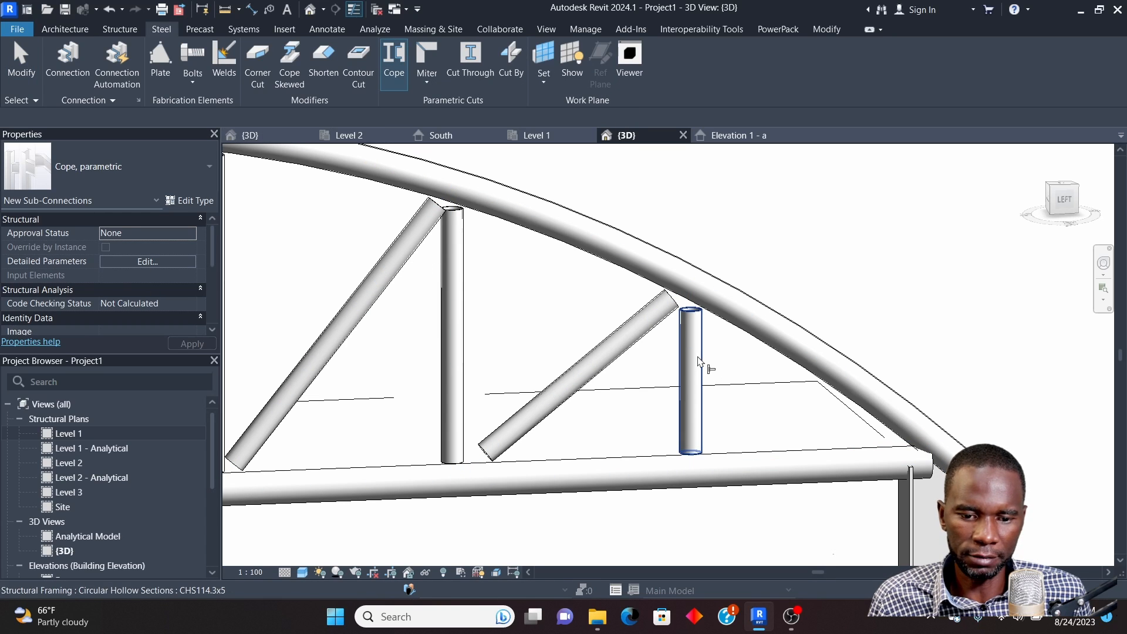
click(699, 376)
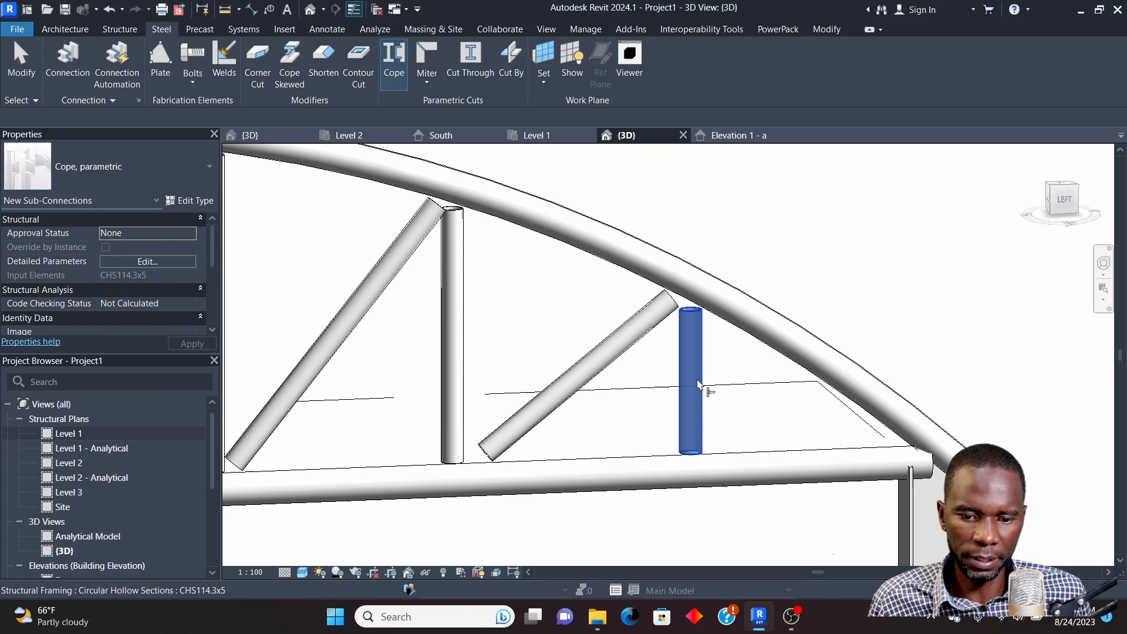
click(655, 335)
right_click(752, 217)
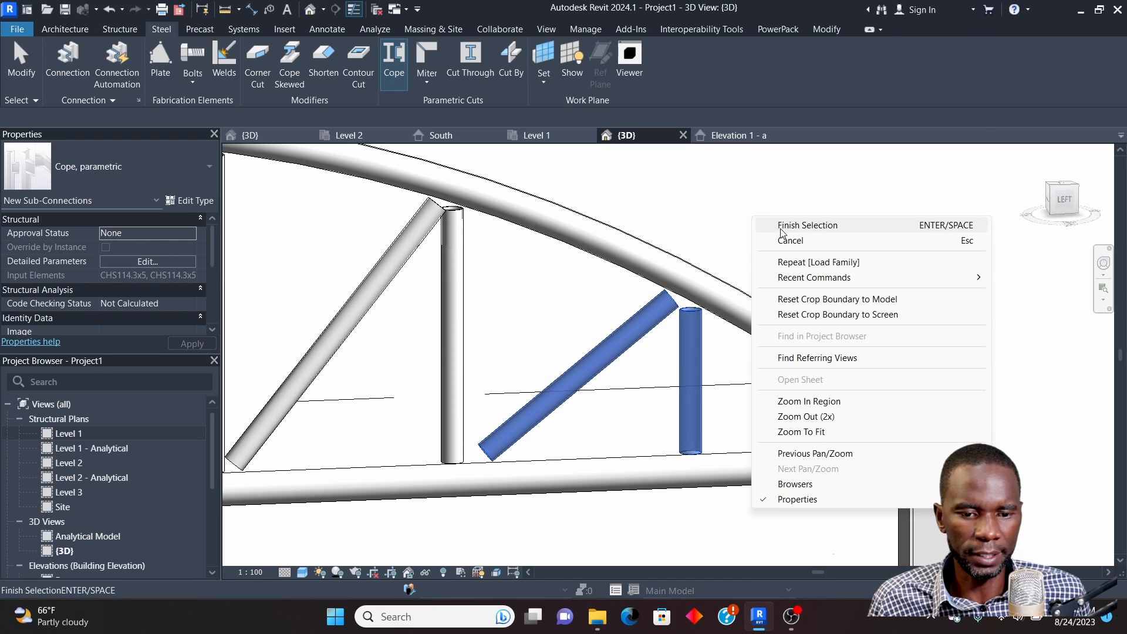
click(778, 228)
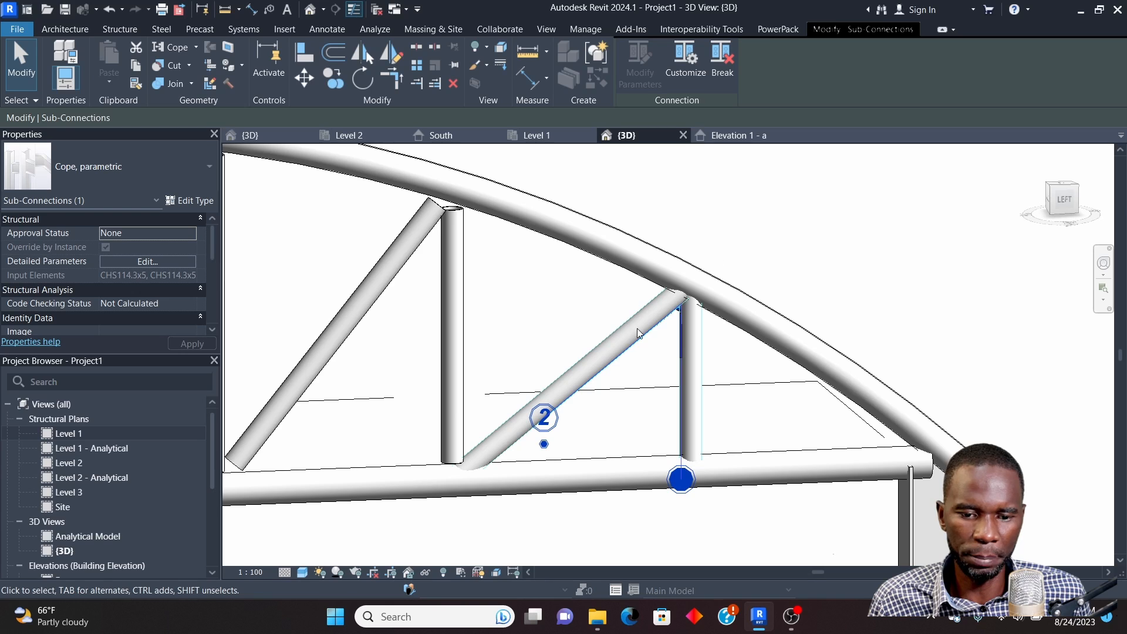
Propagate the new cope connection to the matching web joints and check the webs along the truss
scroll(638, 334, up, 3)
scroll(705, 252, down, 5)
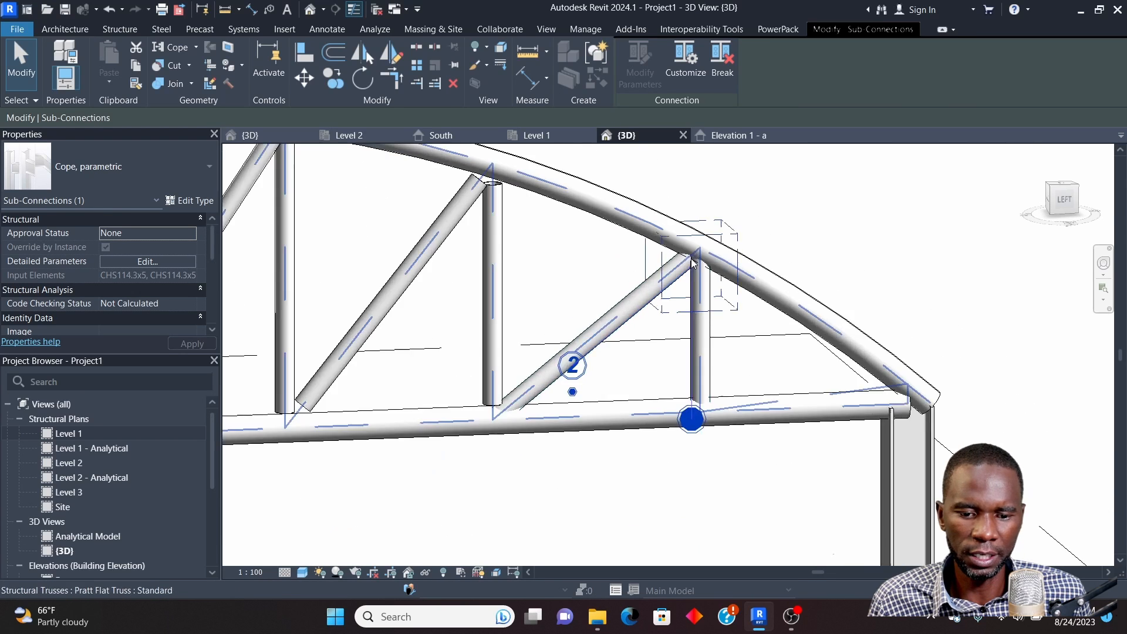
scroll(693, 264, down, 3)
scroll(685, 252, up, 3)
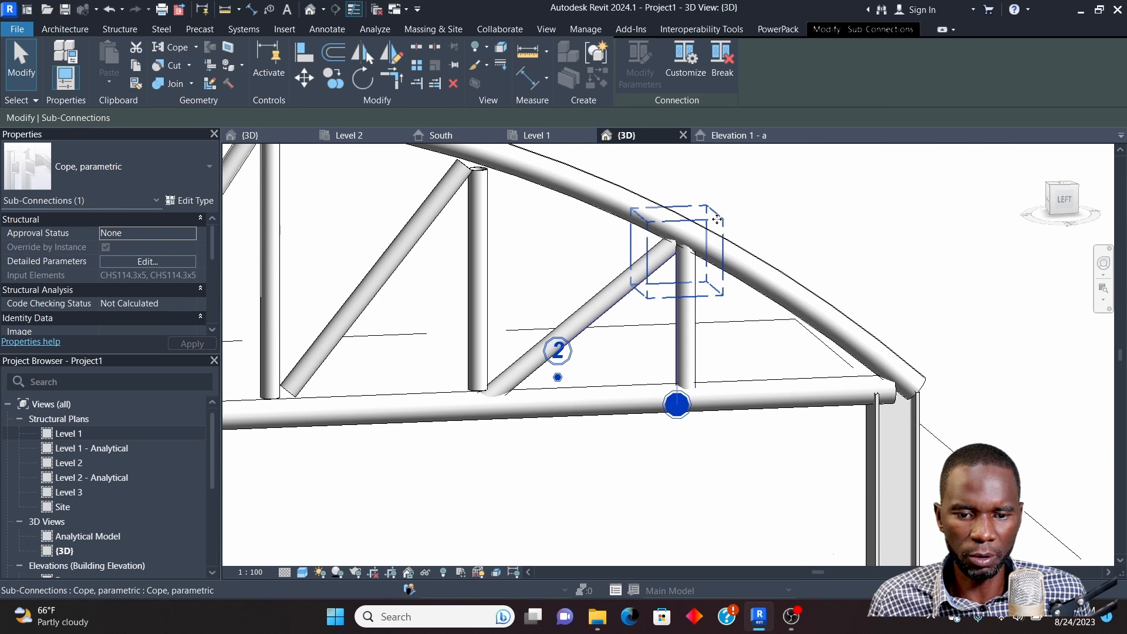
right_click(717, 220)
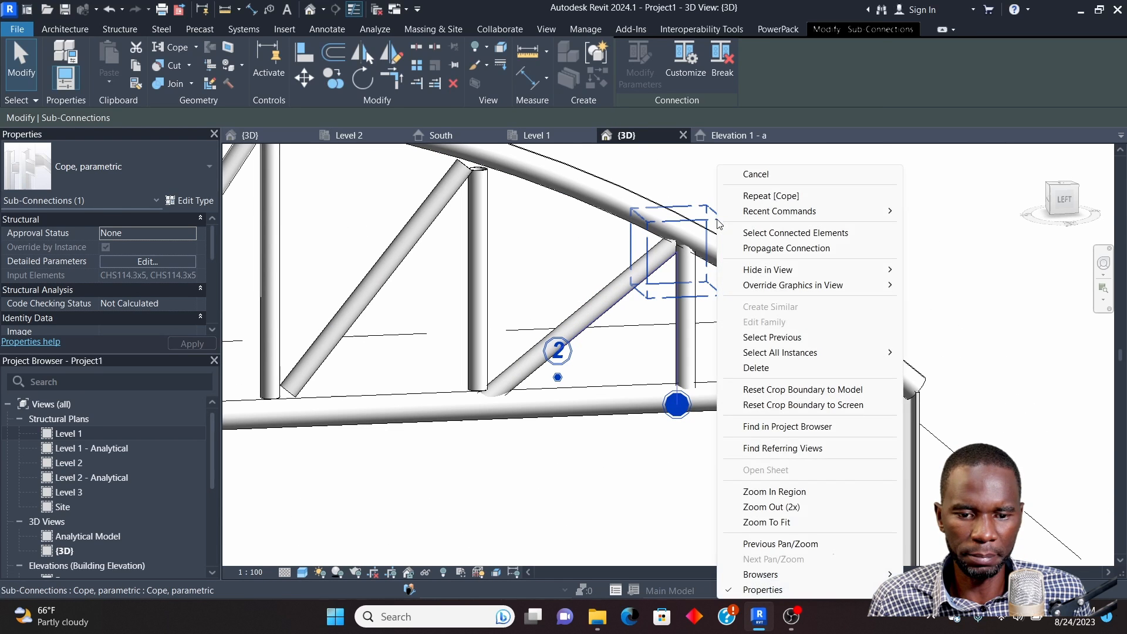
click(784, 248)
scroll(646, 341, down, 2)
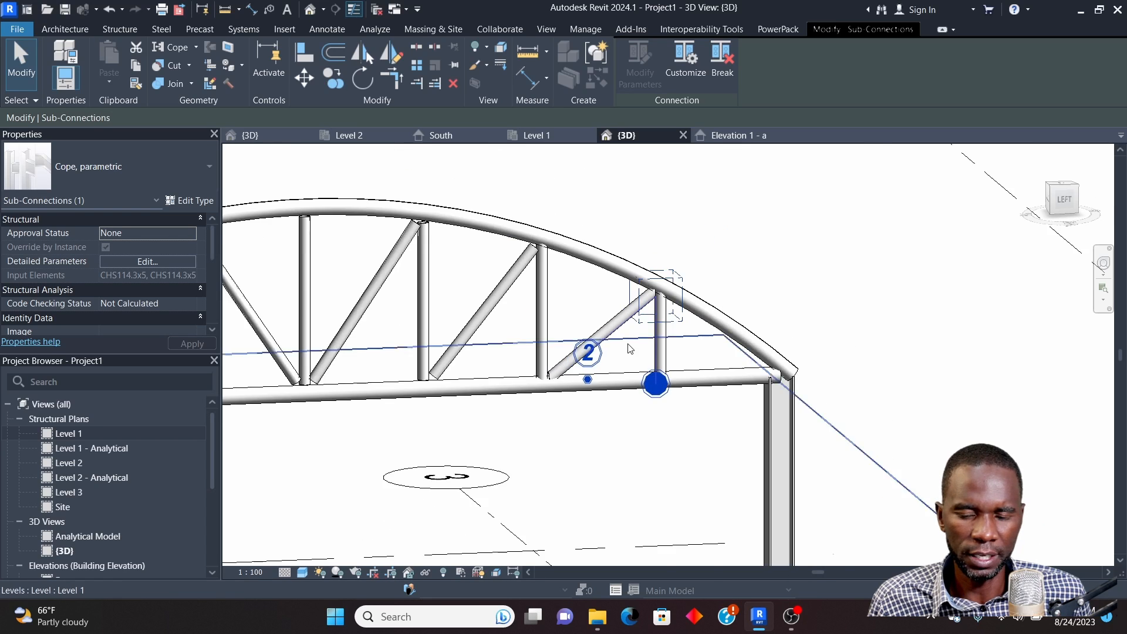
scroll(631, 349, down, 3)
scroll(298, 318, up, 5)
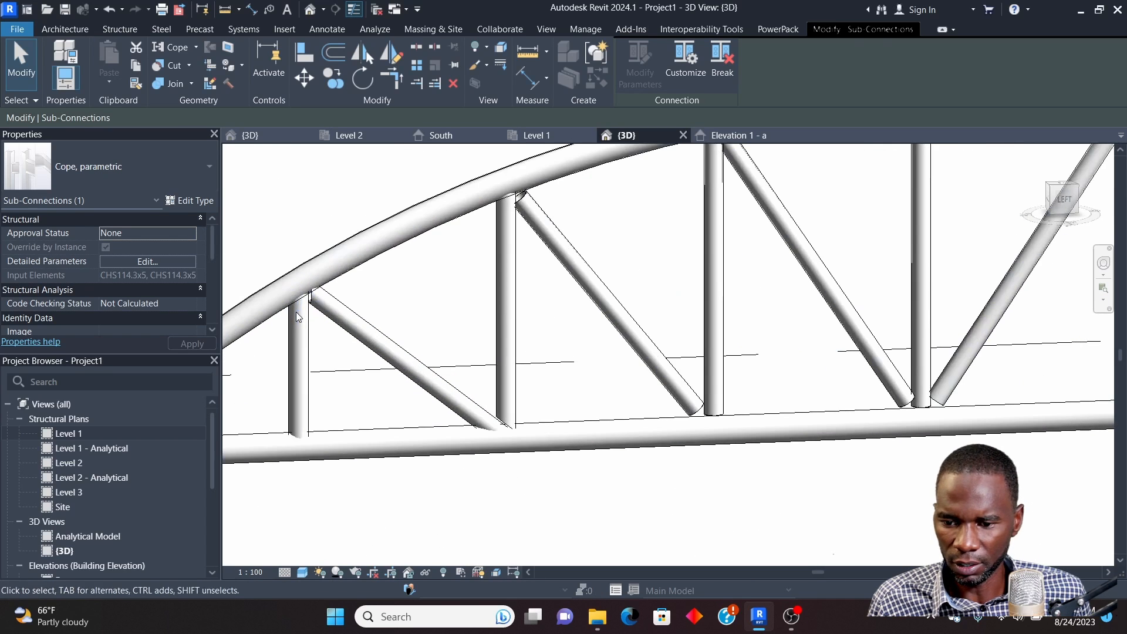
scroll(461, 244, down, 3)
scroll(464, 241, up, 6)
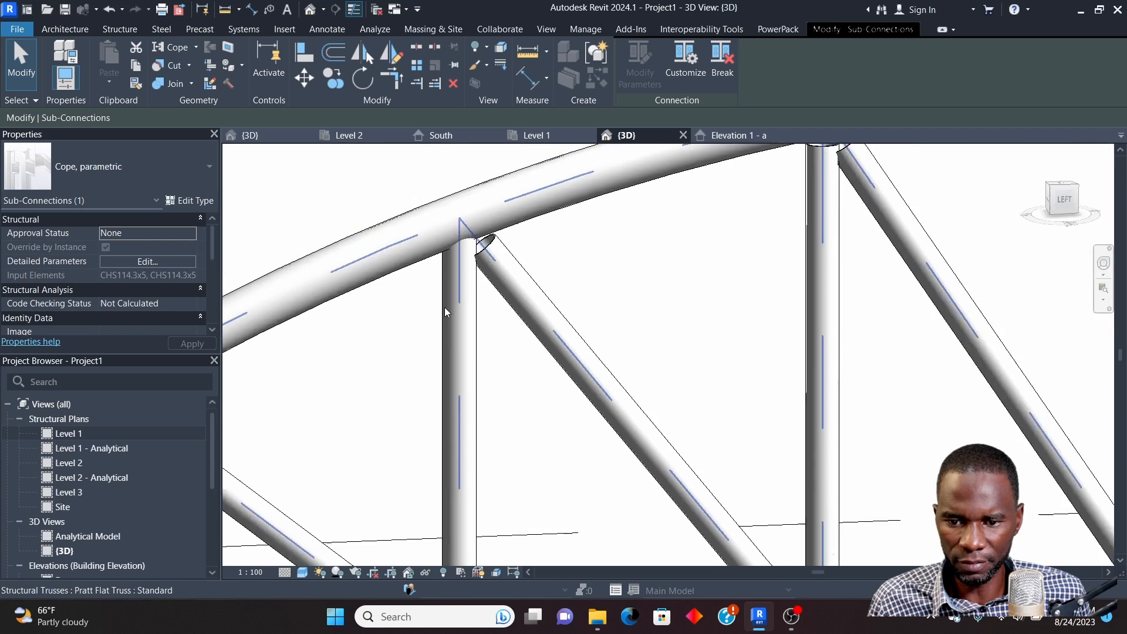
scroll(587, 282, down, 5)
key(Escape)
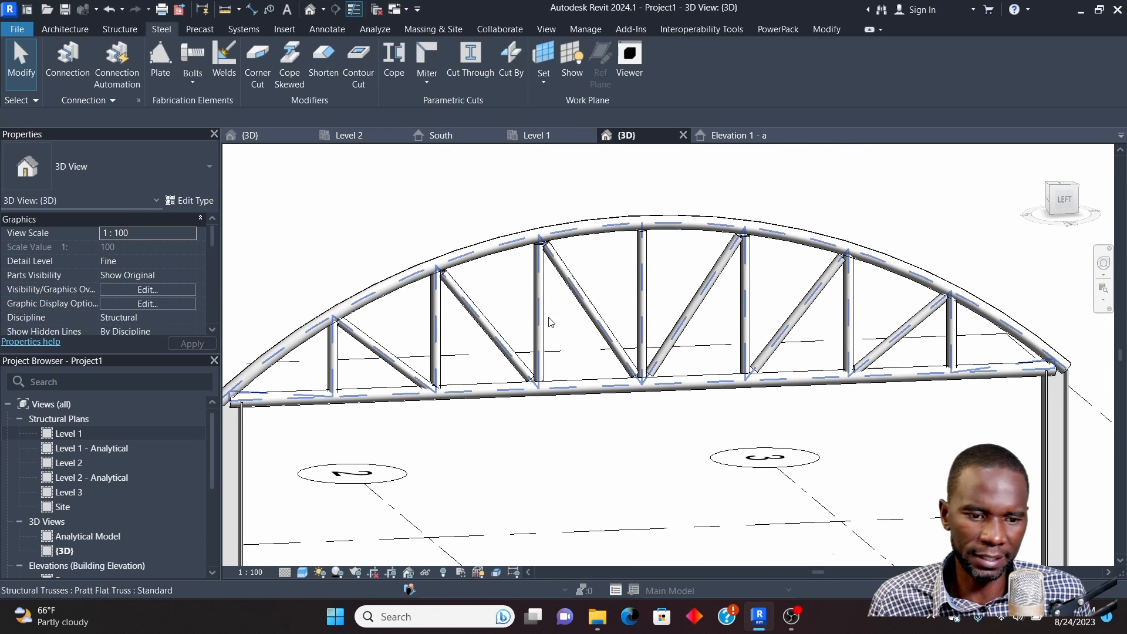
Cope the second diagonal web from the truss's left end with the vertical web it meets at the top chord
click(394, 58)
scroll(490, 281, up, 3)
click(492, 283)
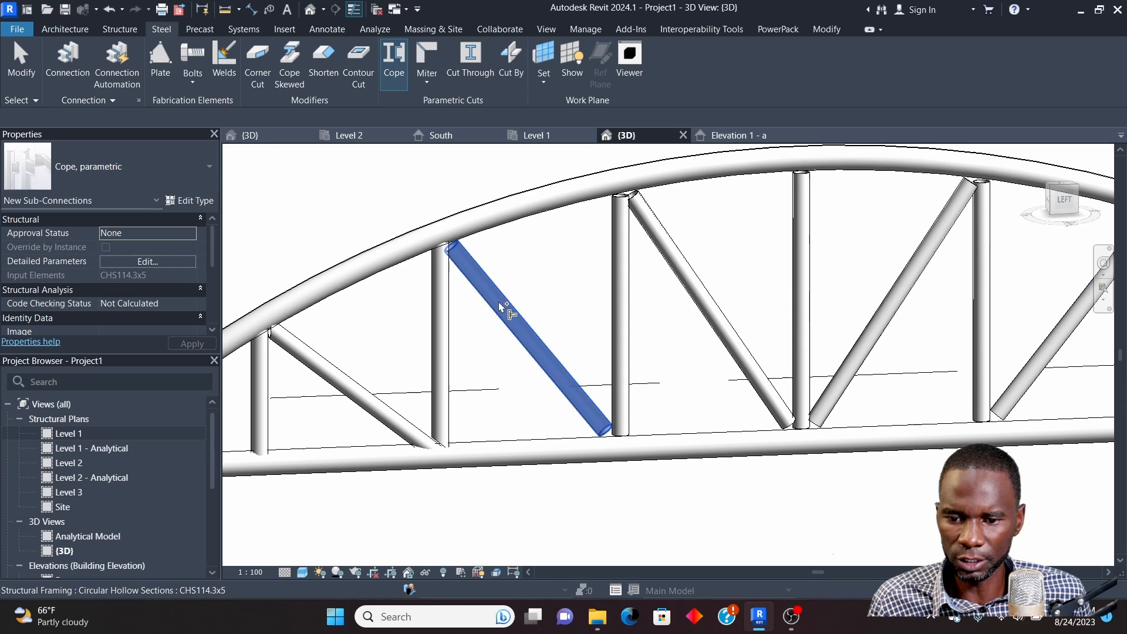
click(441, 317)
right_click(392, 194)
click(429, 198)
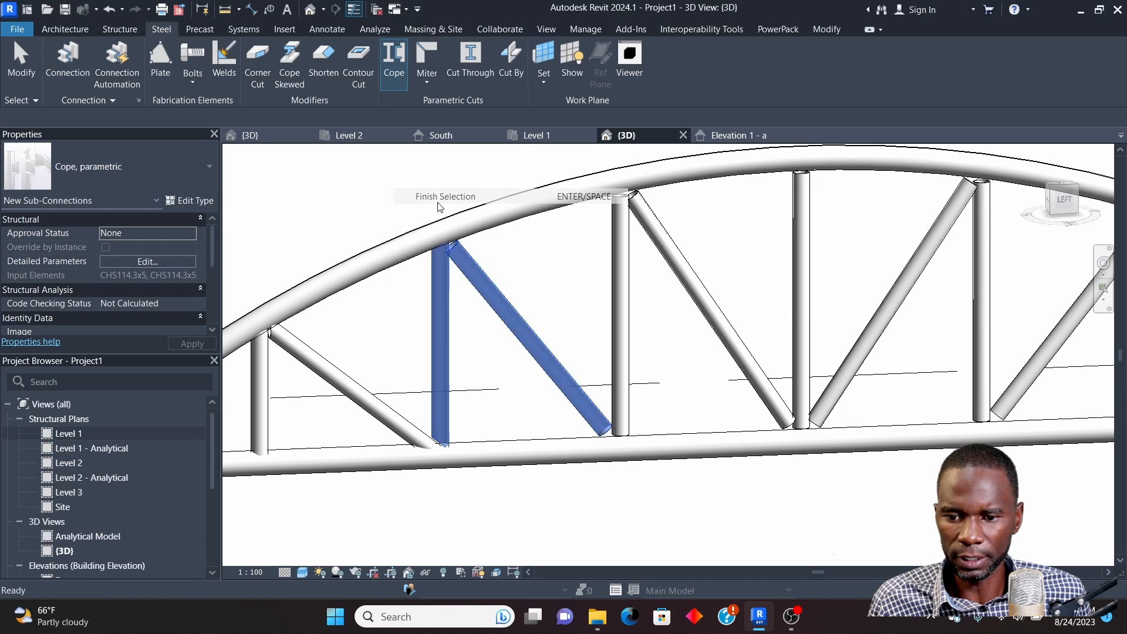
Try to cope the third vertical web from the truss's left end with its adjoining diagonal web, and undo the attempt
key(Escape)
scroll(464, 247, up, 3)
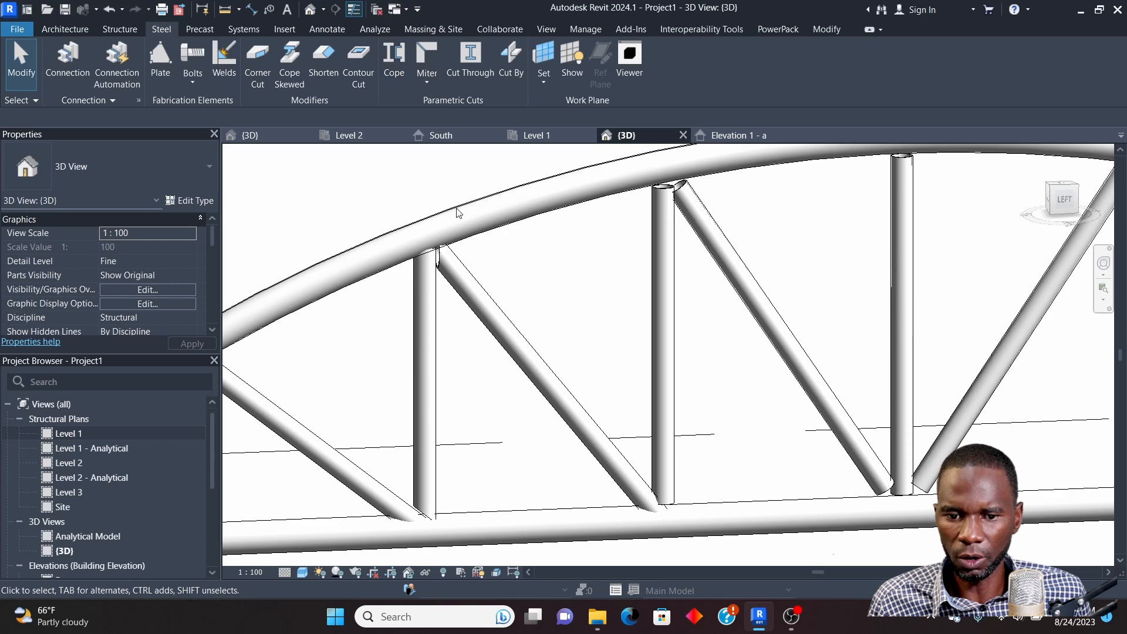
scroll(458, 213, down, 2)
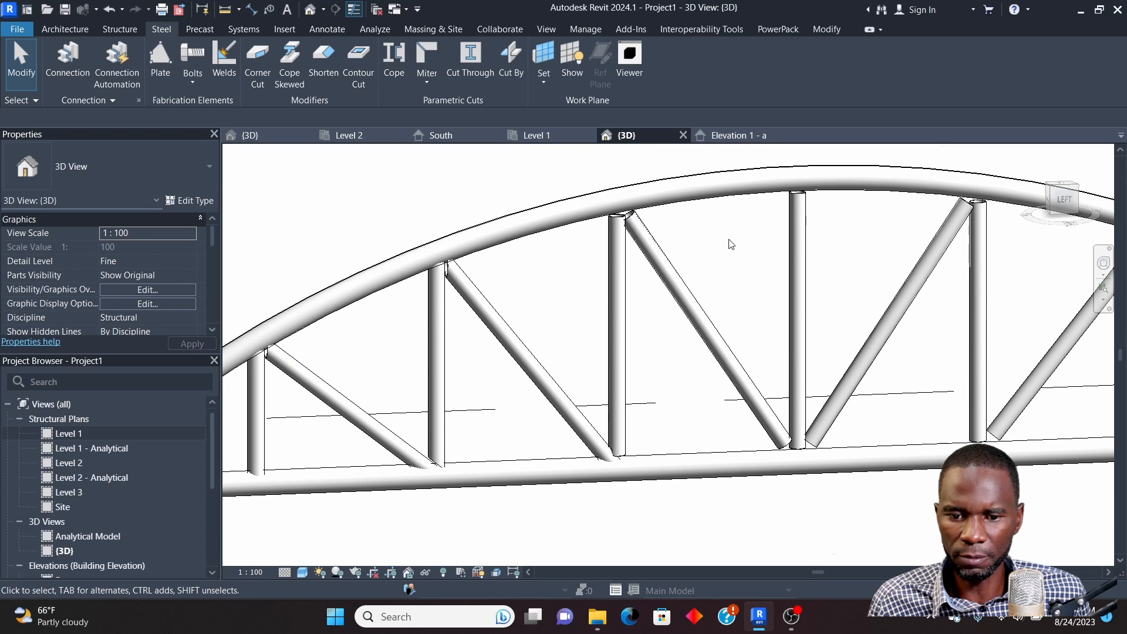
click(394, 59)
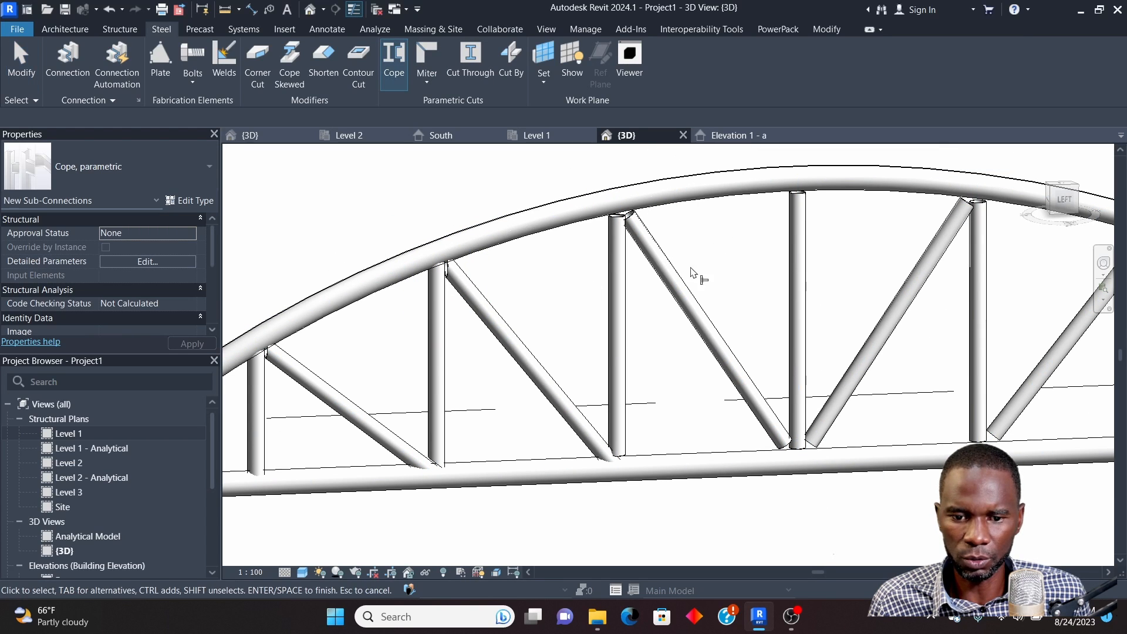
click(624, 268)
right_click(648, 285)
click(676, 290)
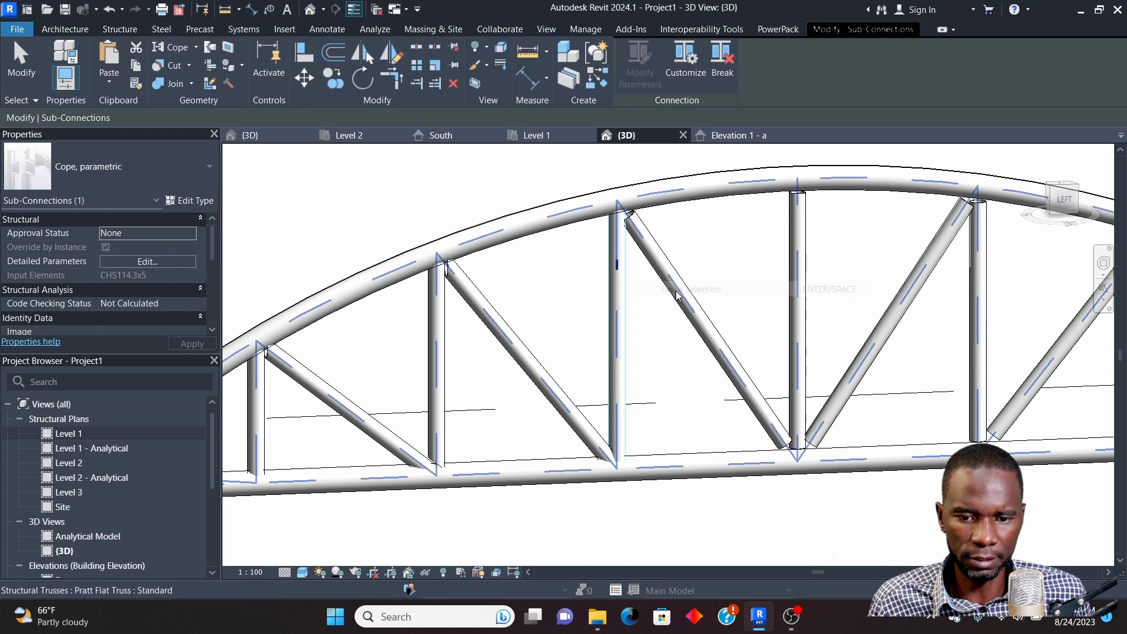
scroll(676, 294, down, 3)
scroll(589, 287, down, 2)
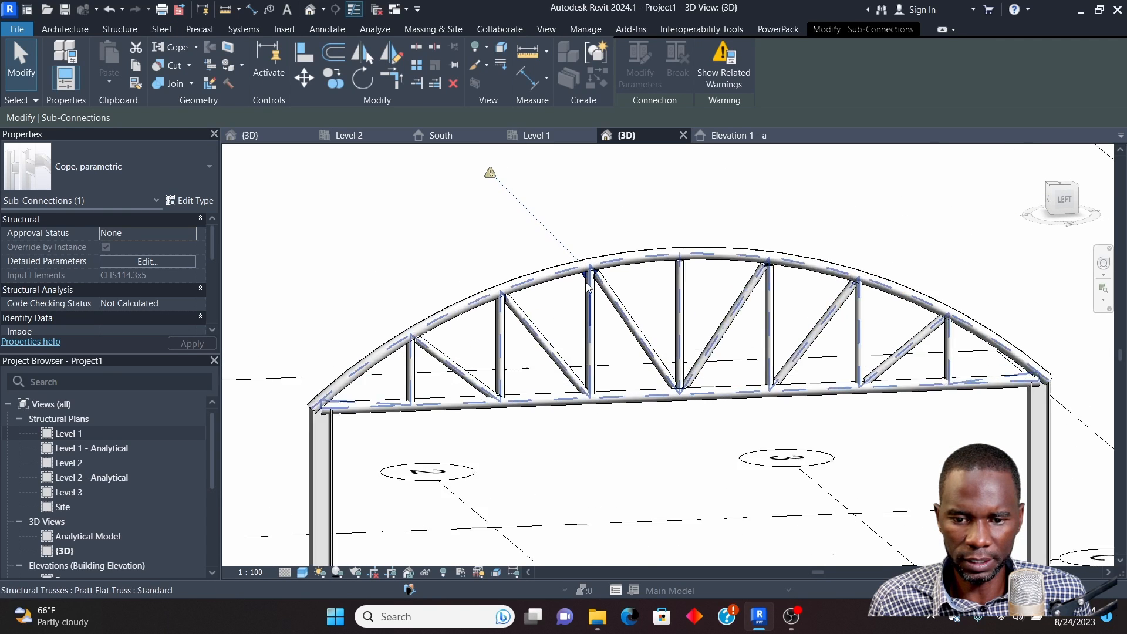
scroll(589, 288, up, 2)
key(ctrl+z)
Propagate the cope connection at the top of the second vertical web from the truss's left end to the matching joints
scroll(535, 367, up, 3)
scroll(535, 329, down, 3)
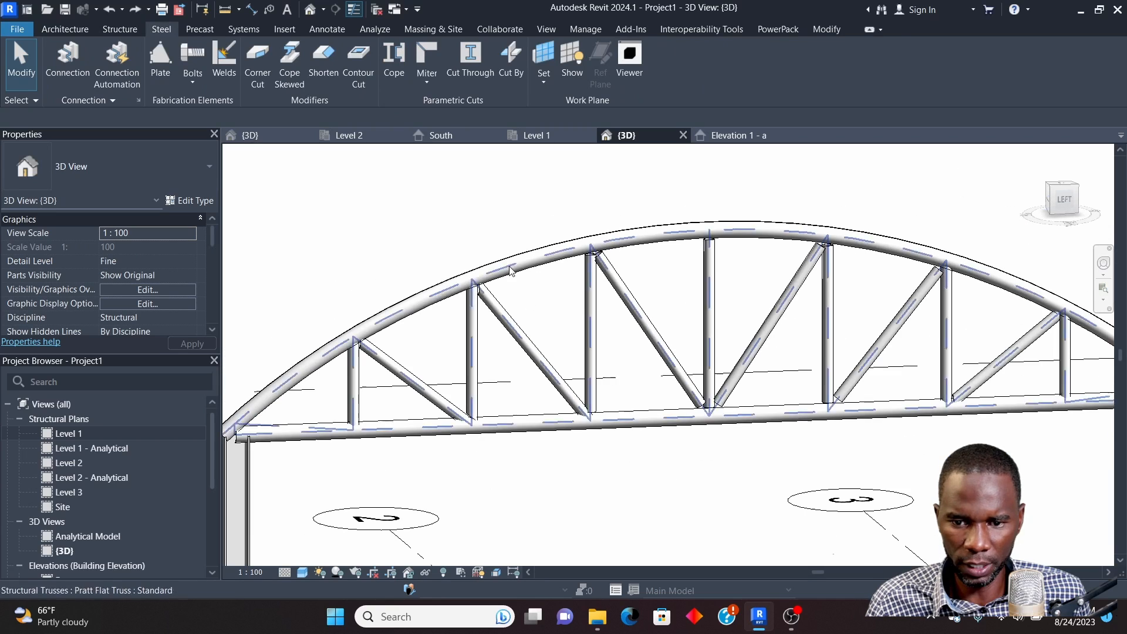
scroll(543, 292, up, 3)
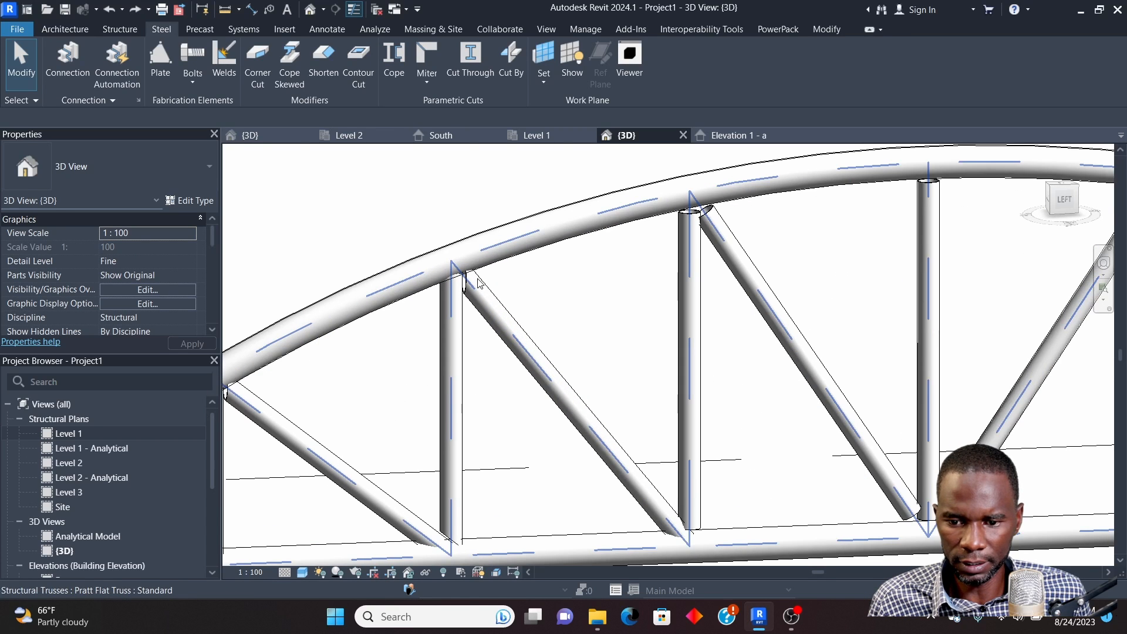
click(512, 286)
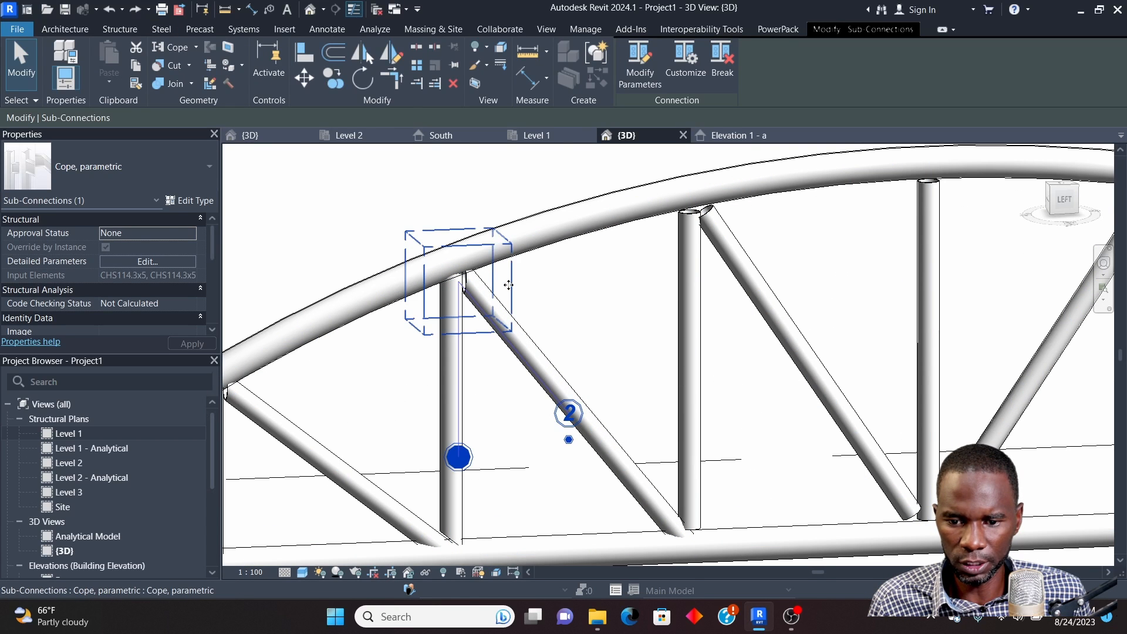
right_click(509, 285)
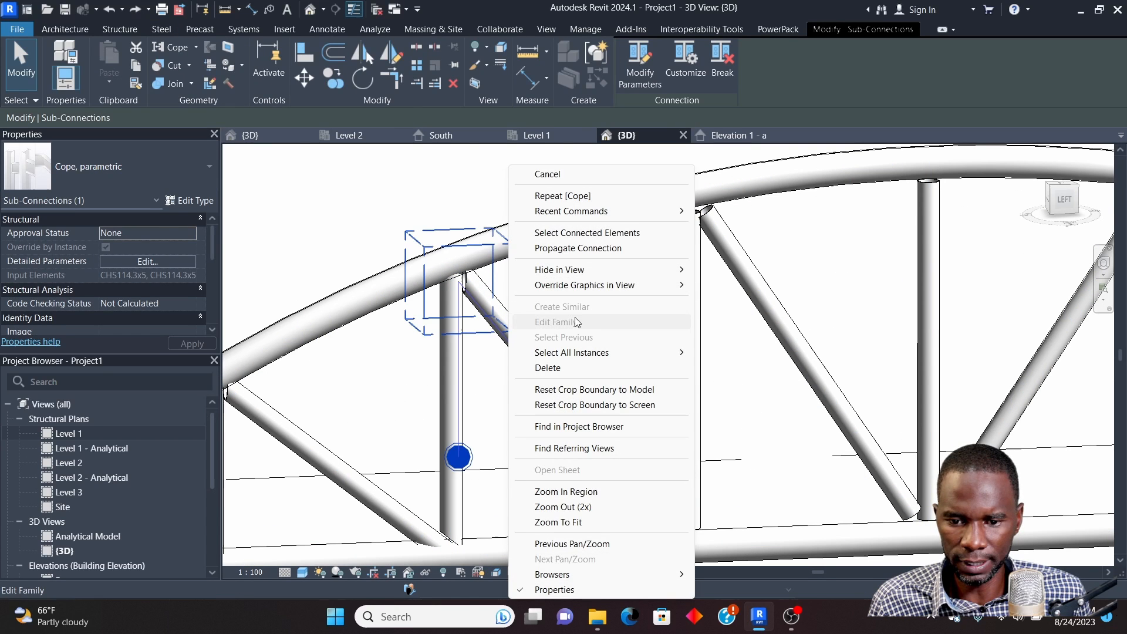
click(581, 249)
scroll(591, 259, down, 4)
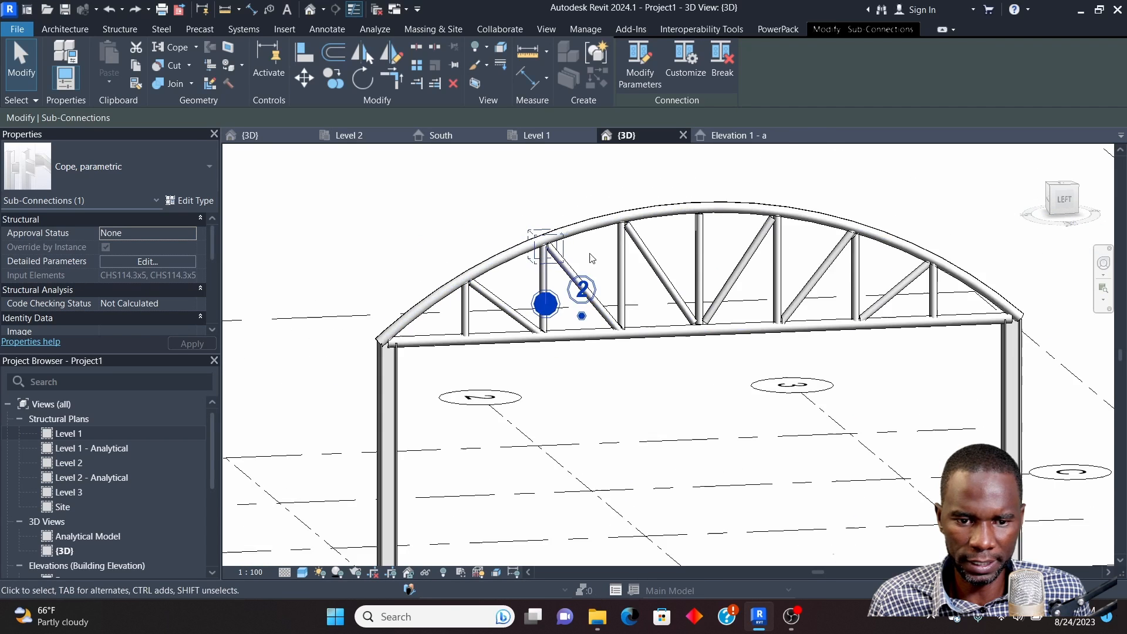
scroll(592, 258, down, 2)
key(Escape)
Cope the two diagonal webs that meet at the foot of the truss's central vertical web using a parametric Cope
scroll(607, 310, up, 8)
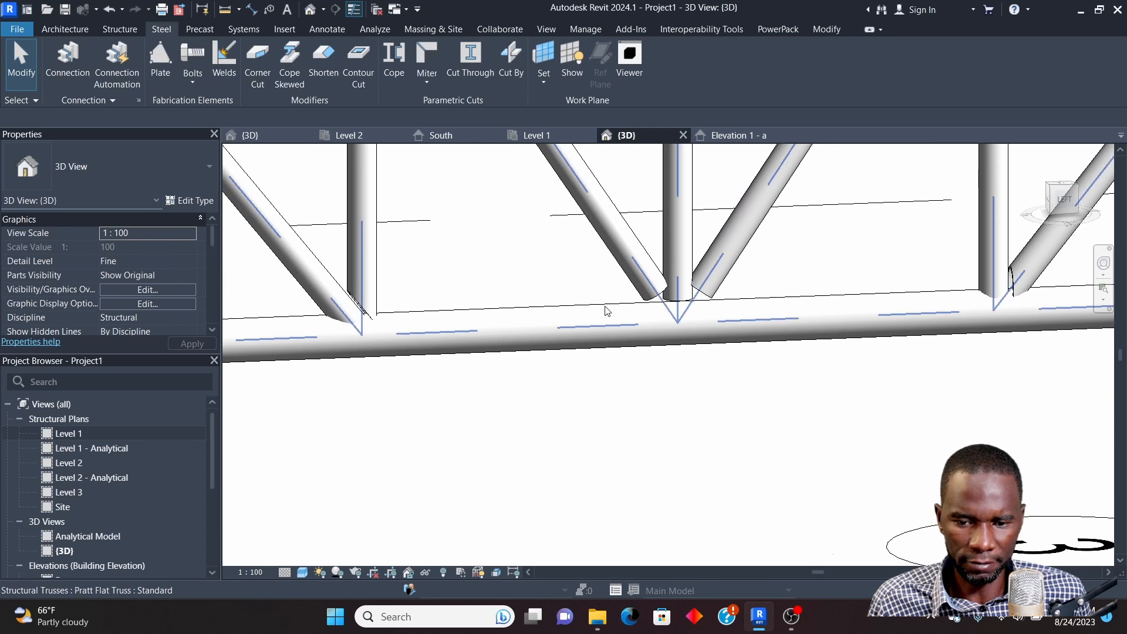
click(395, 56)
scroll(704, 343, down, 2)
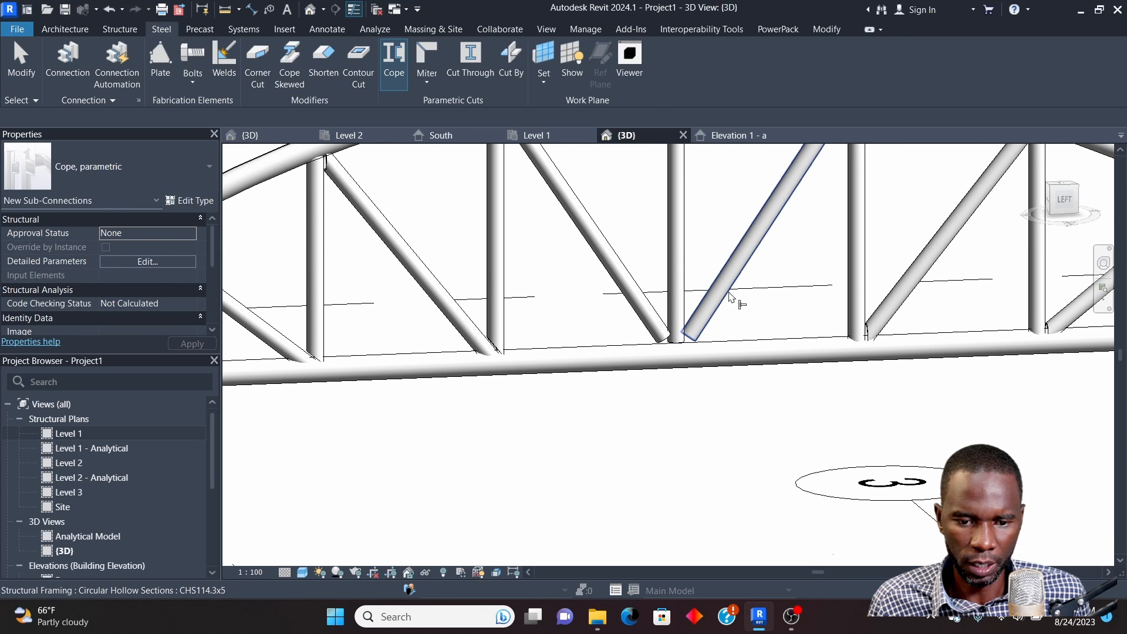
click(734, 271)
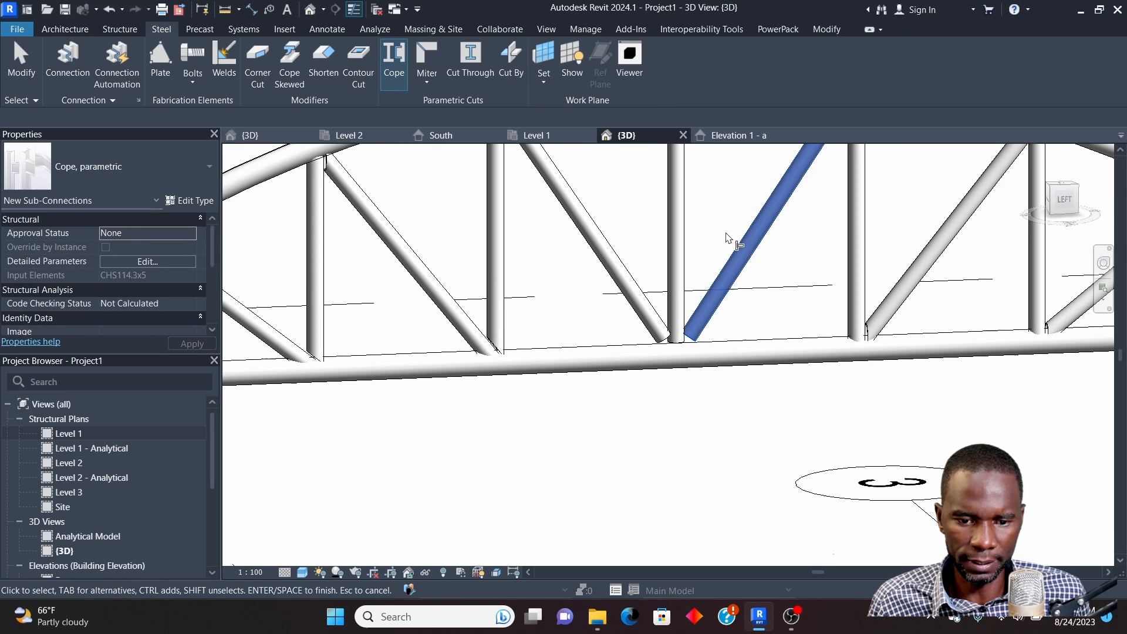
click(626, 262)
right_click(621, 195)
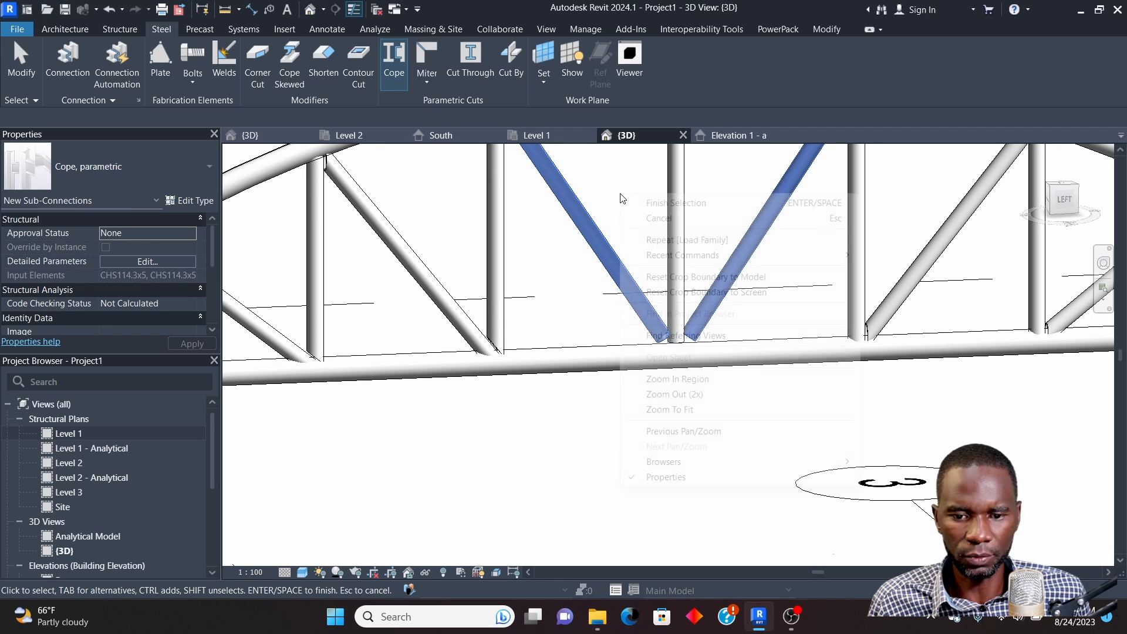
click(638, 200)
click(674, 455)
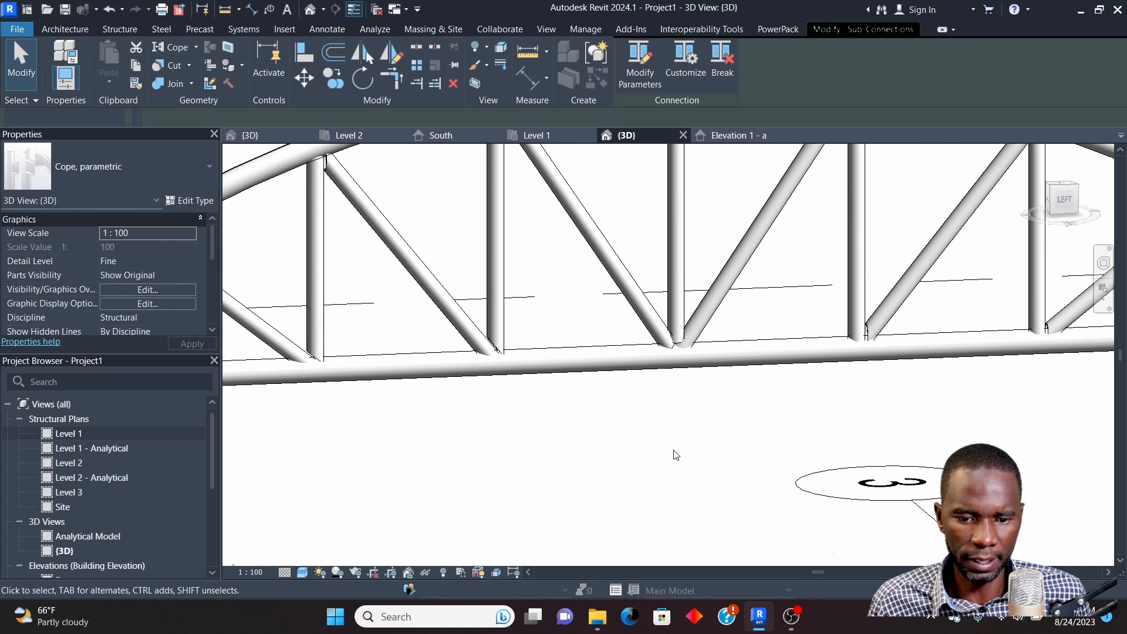
Examine the coped web joints along the whole truss and the overall frame with its supporting columns
scroll(910, 332, down, 4)
scroll(989, 348, up, 4)
scroll(818, 348, down, 4)
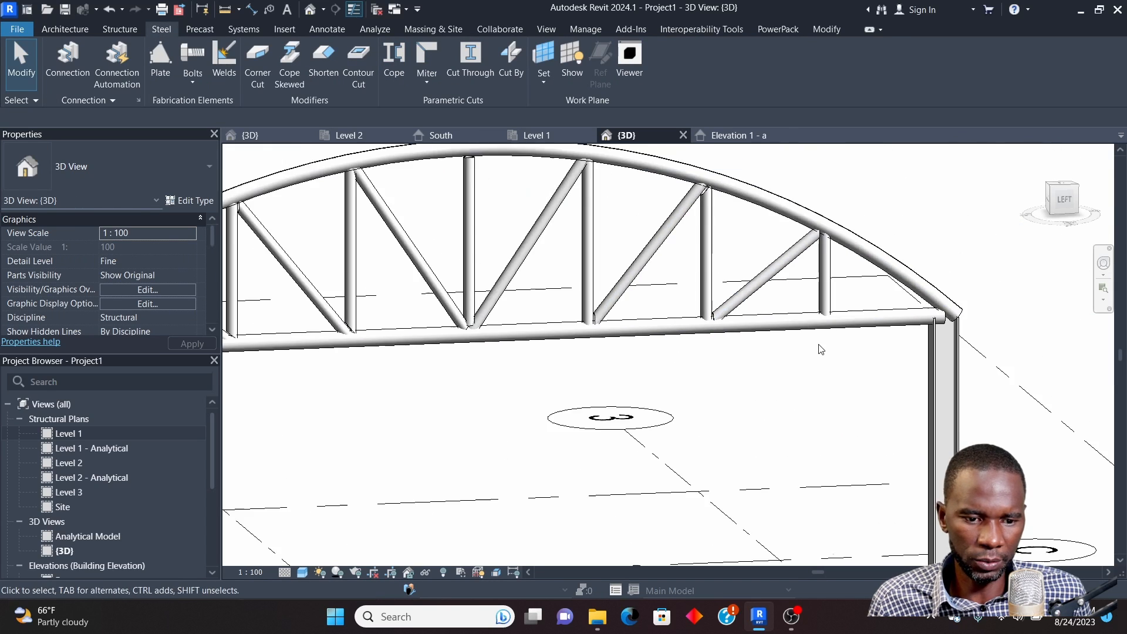
scroll(462, 360, up, 4)
scroll(405, 352, down, 2)
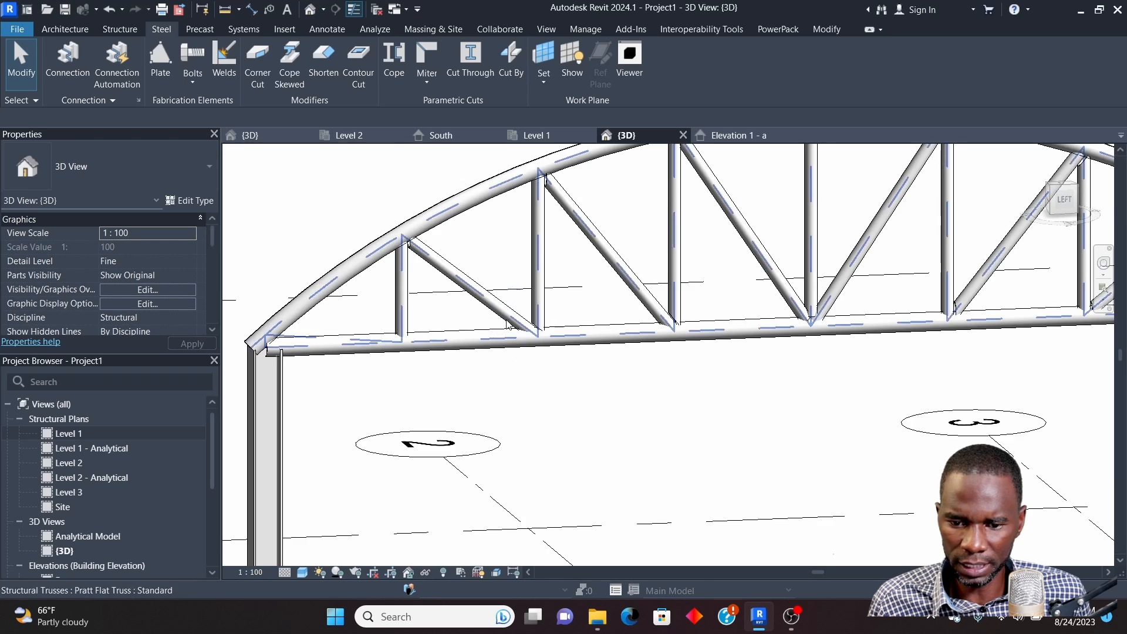
scroll(284, 361, down, 2)
scroll(655, 247, up, 4)
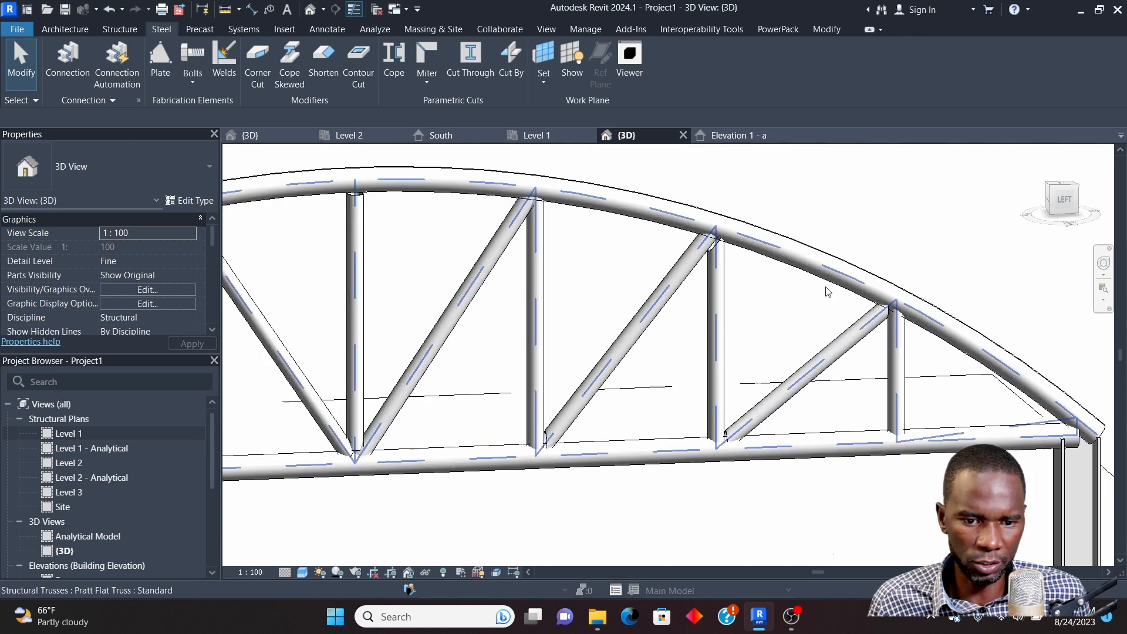
scroll(581, 241, down, 4)
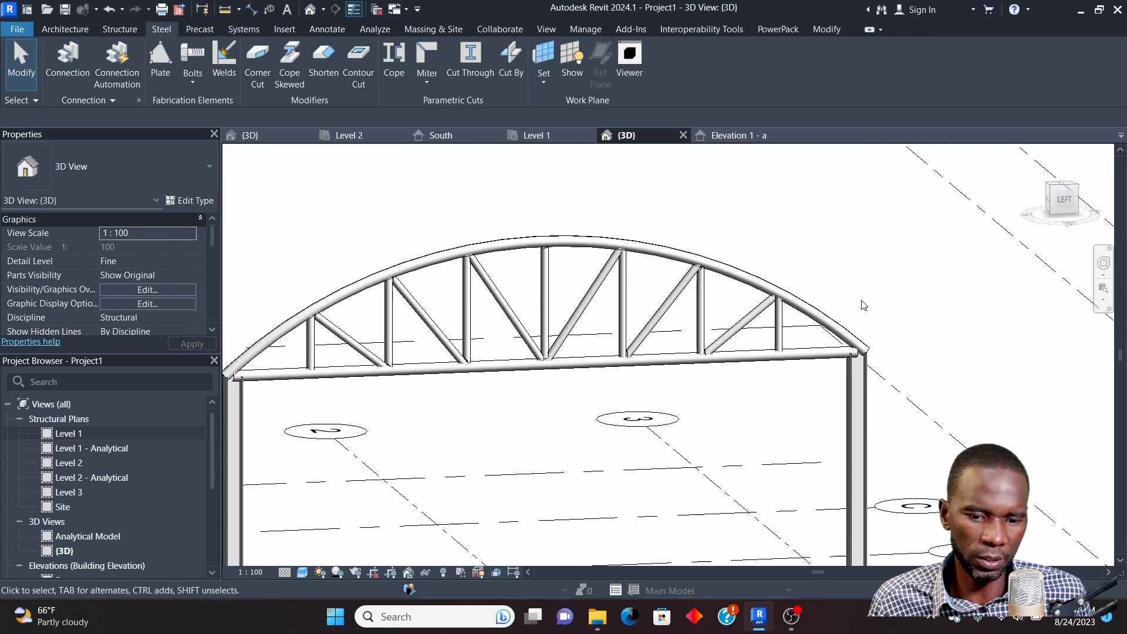
scroll(577, 233, up, 3)
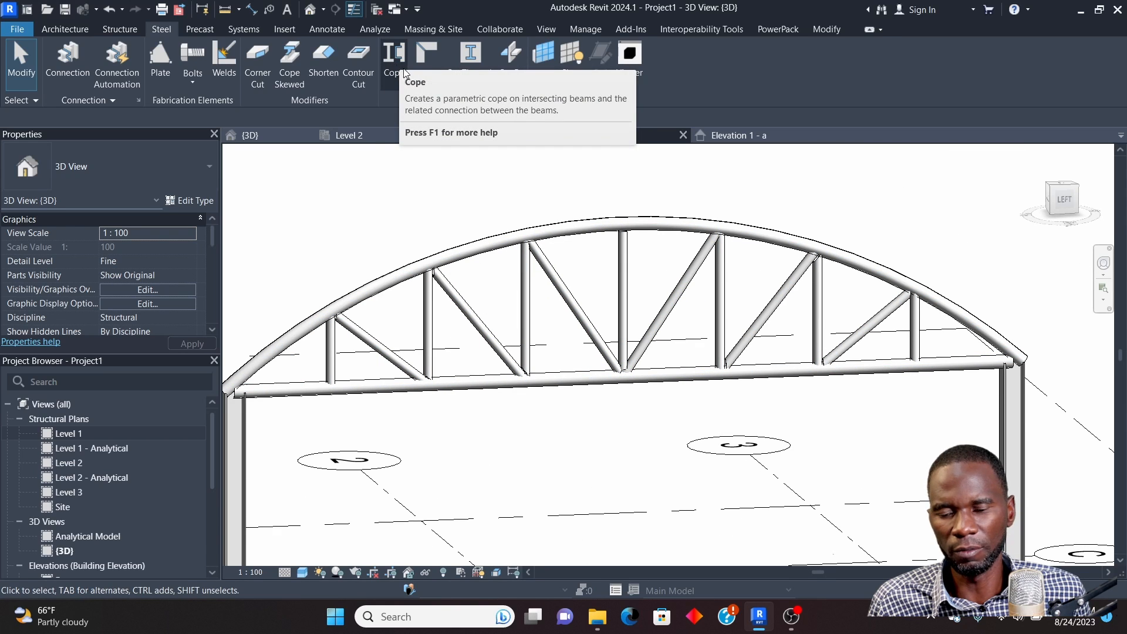
scroll(593, 264, down, 3)
scroll(633, 267, up, 3)
scroll(567, 235, down, 3)
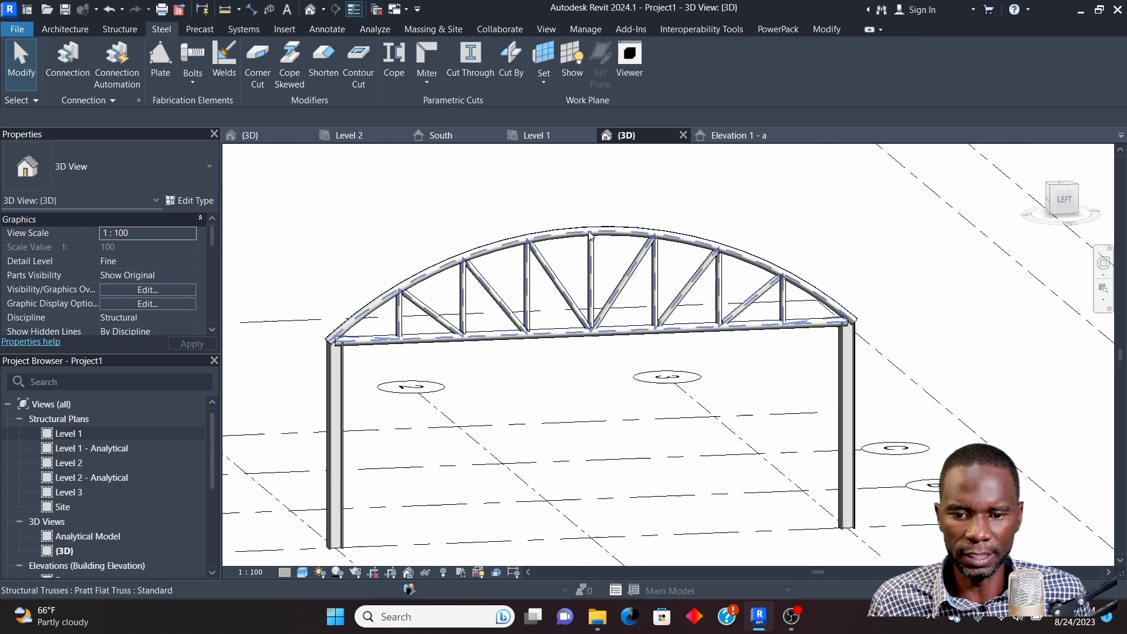
scroll(589, 233, down, 3)
scroll(446, 371, up, 3)
scroll(440, 258, down, 4)
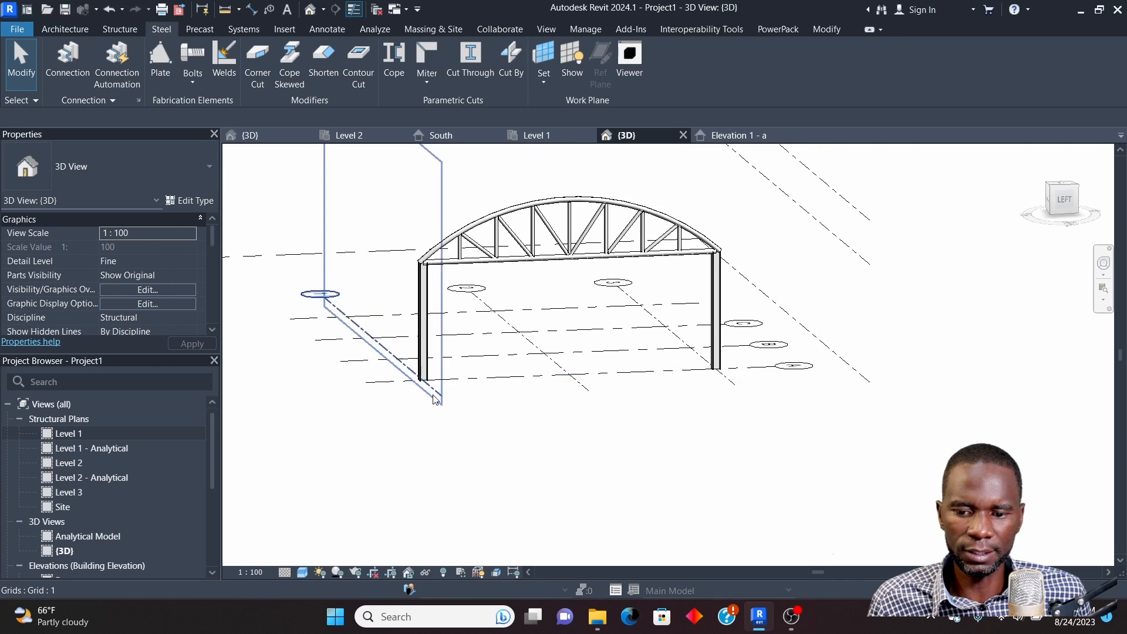
Load all available connections, from Apex haunch to Vertical purlin plate, into the project through the Structural Connection Settings
scroll(435, 399, up, 5)
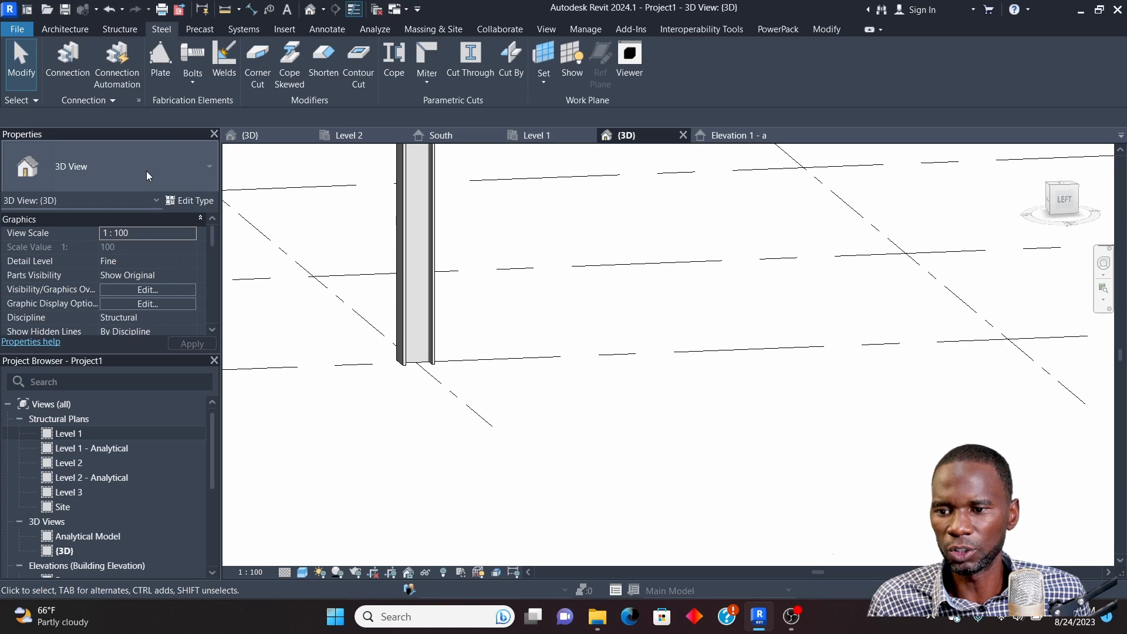
click(137, 101)
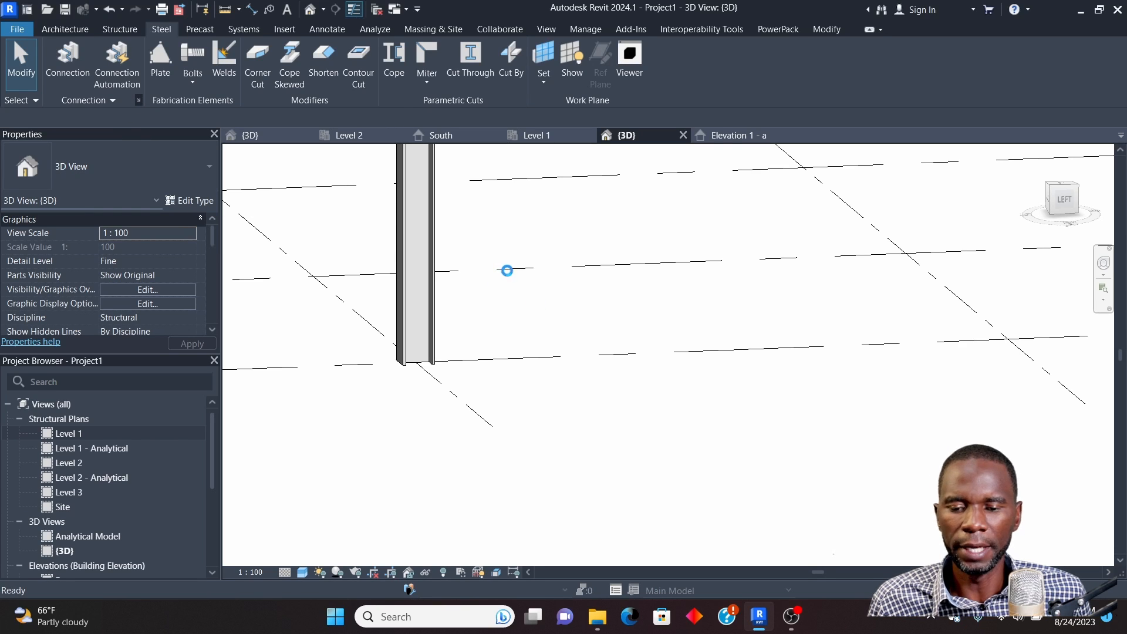
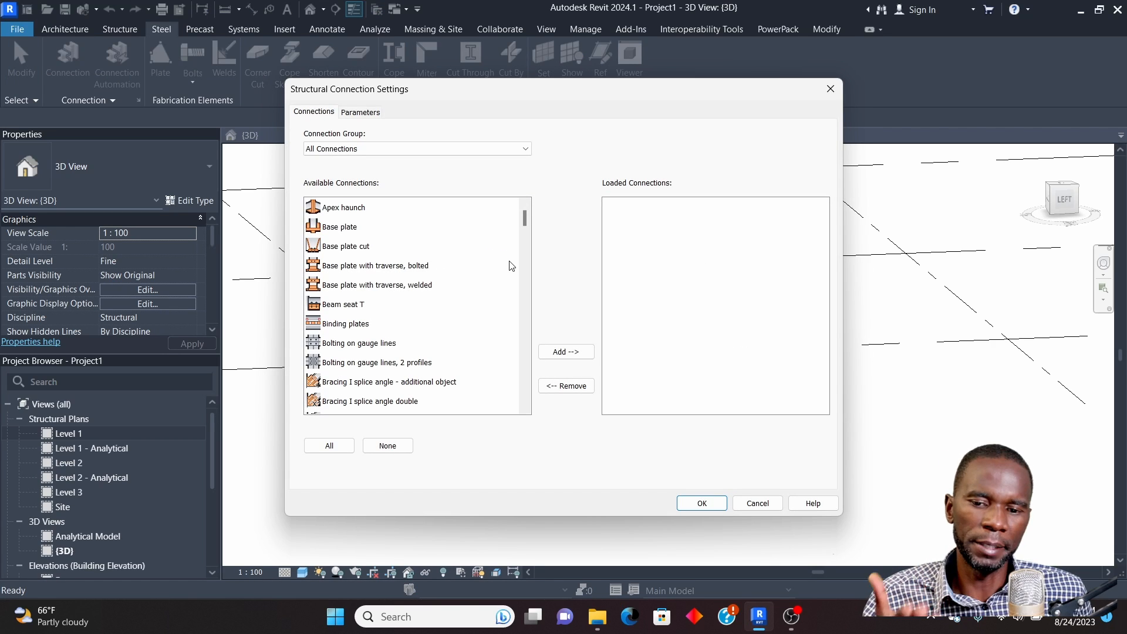
click(344, 213)
drag(525, 220, 529, 409)
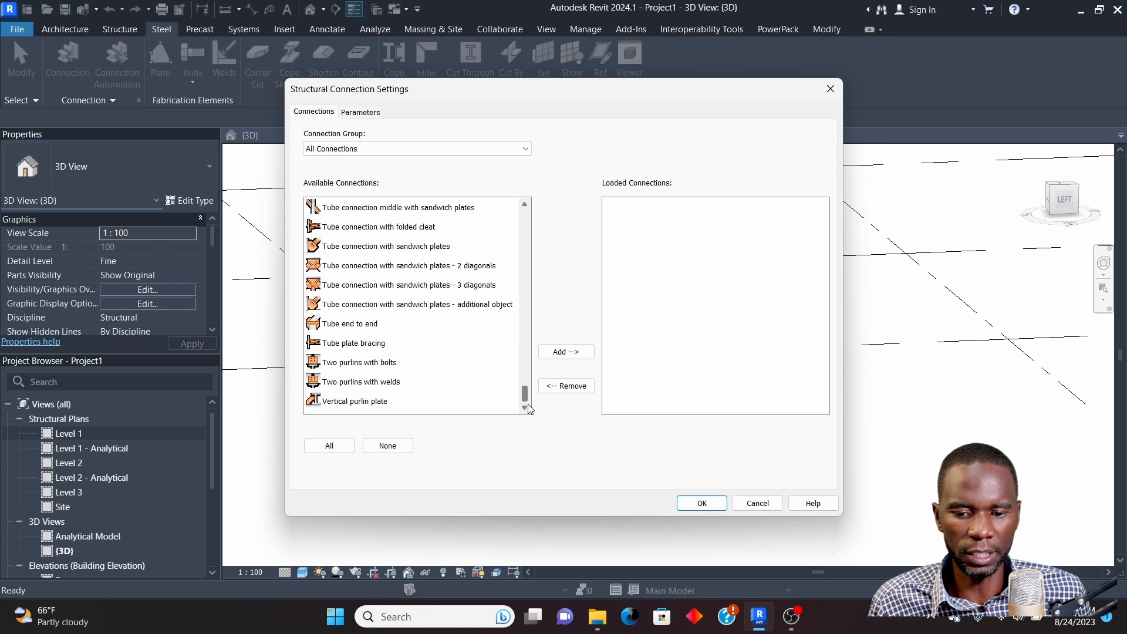
shift+click(376, 401)
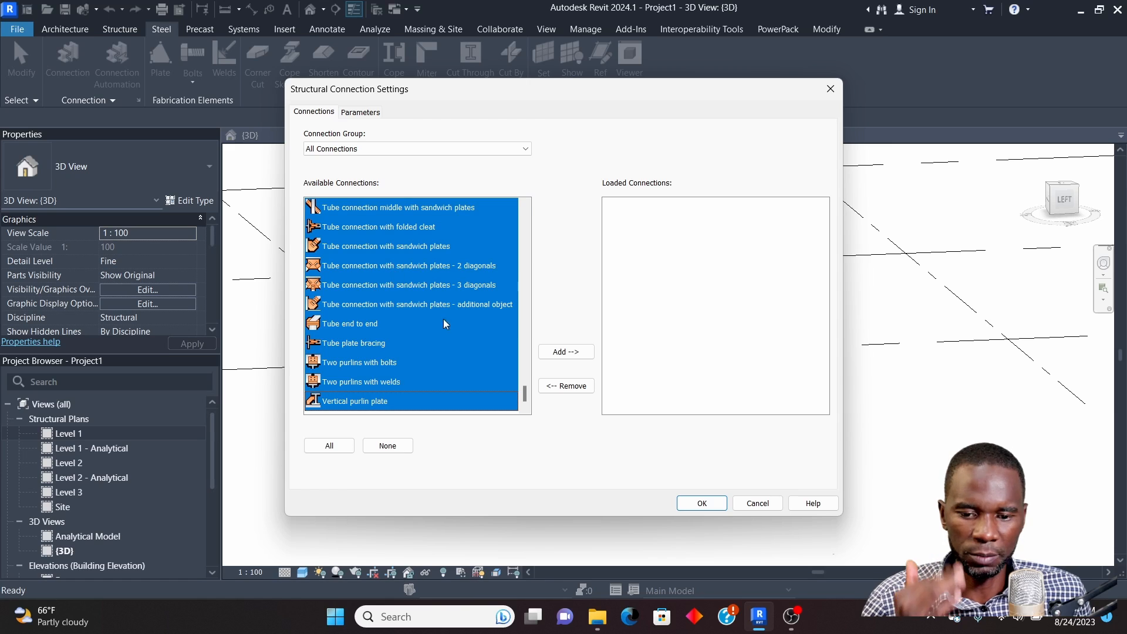
click(569, 355)
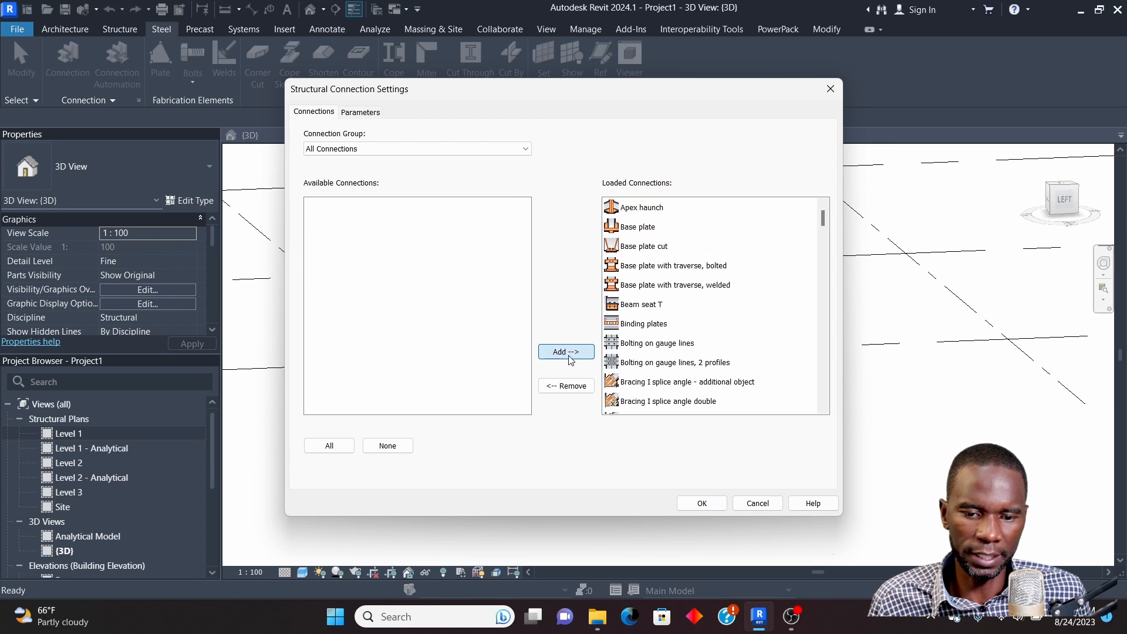
click(703, 504)
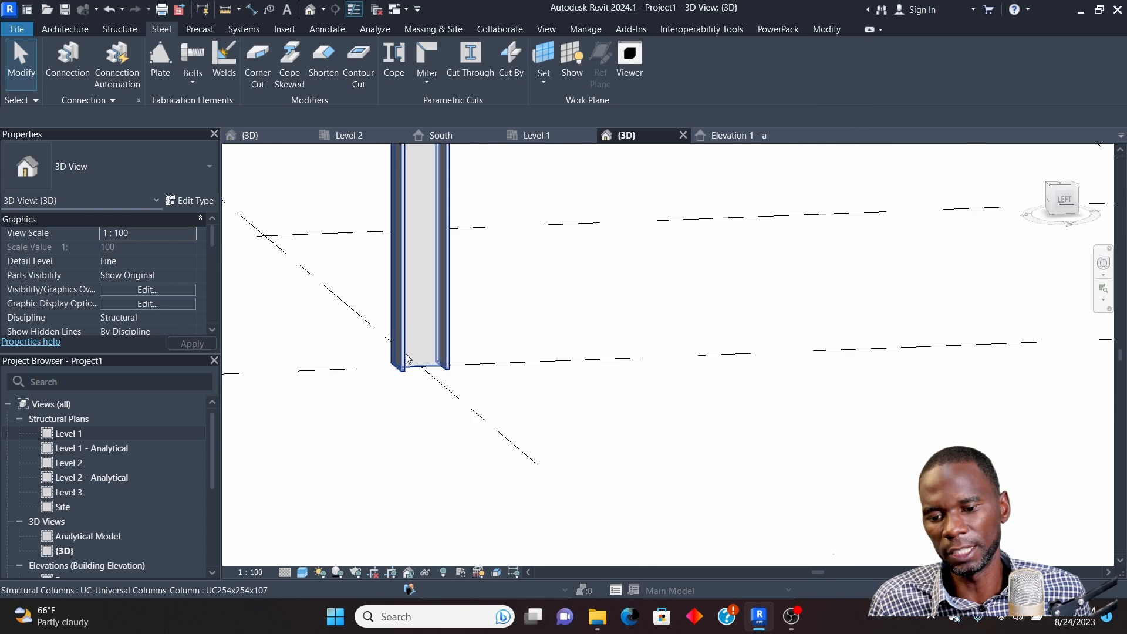
Add a structural connection to the UC254x254x107 column at A-1 and set its type to Base plate
click(453, 271)
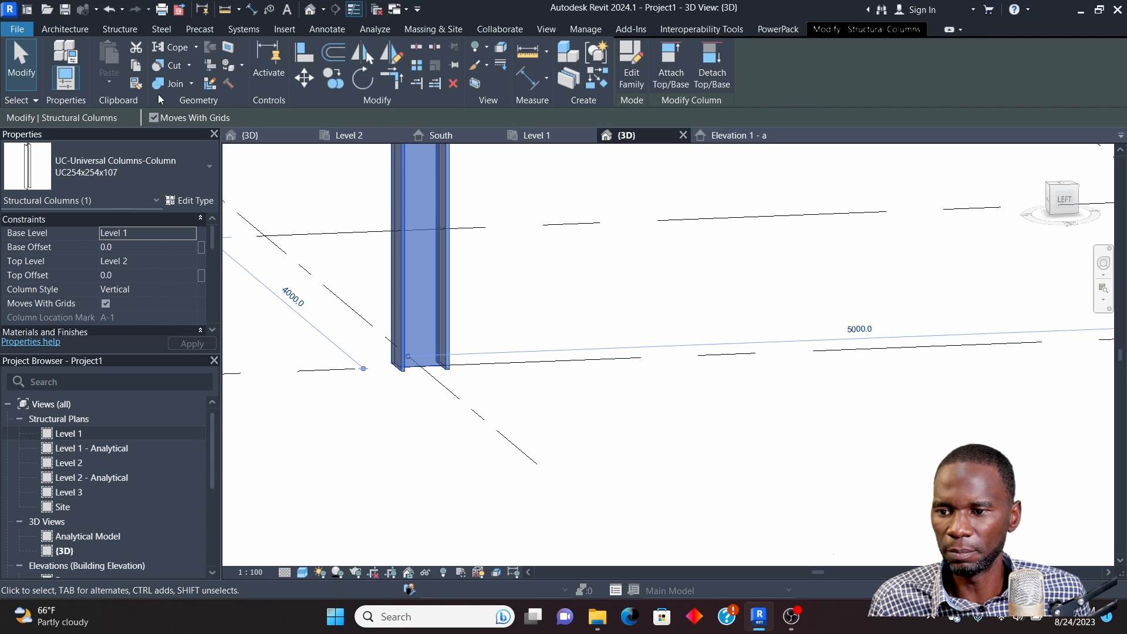
click(161, 29)
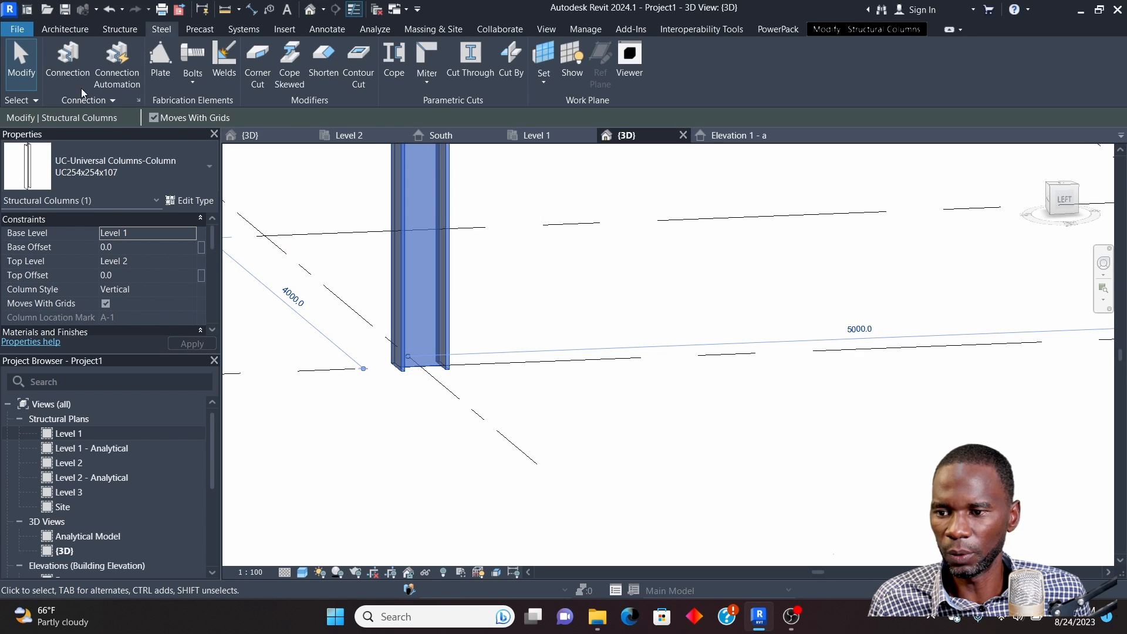
click(61, 58)
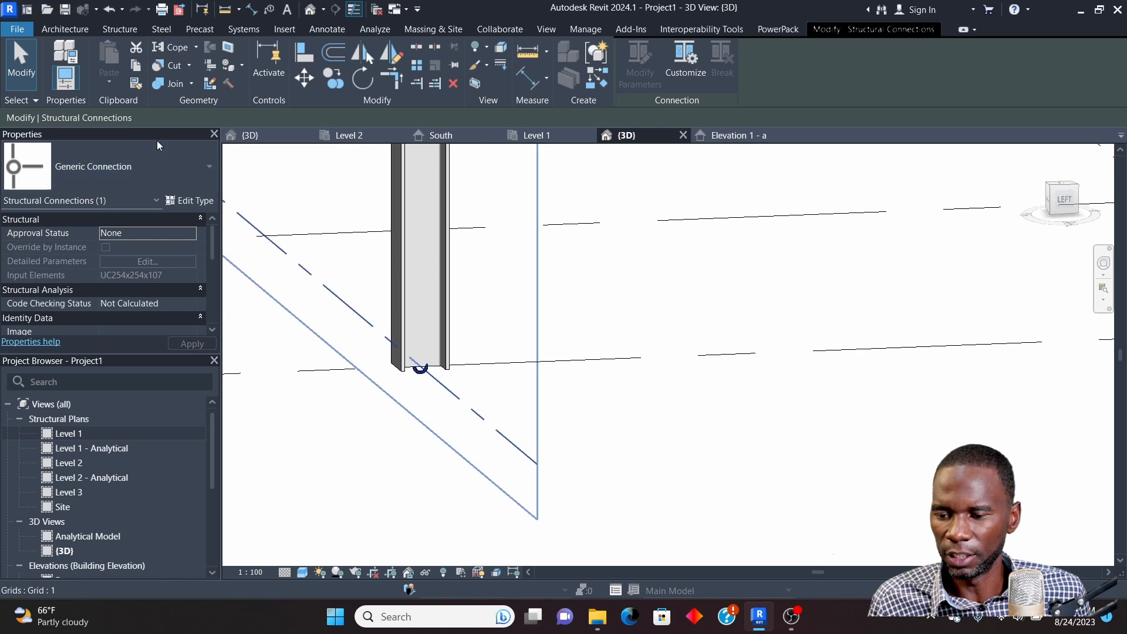
click(193, 168)
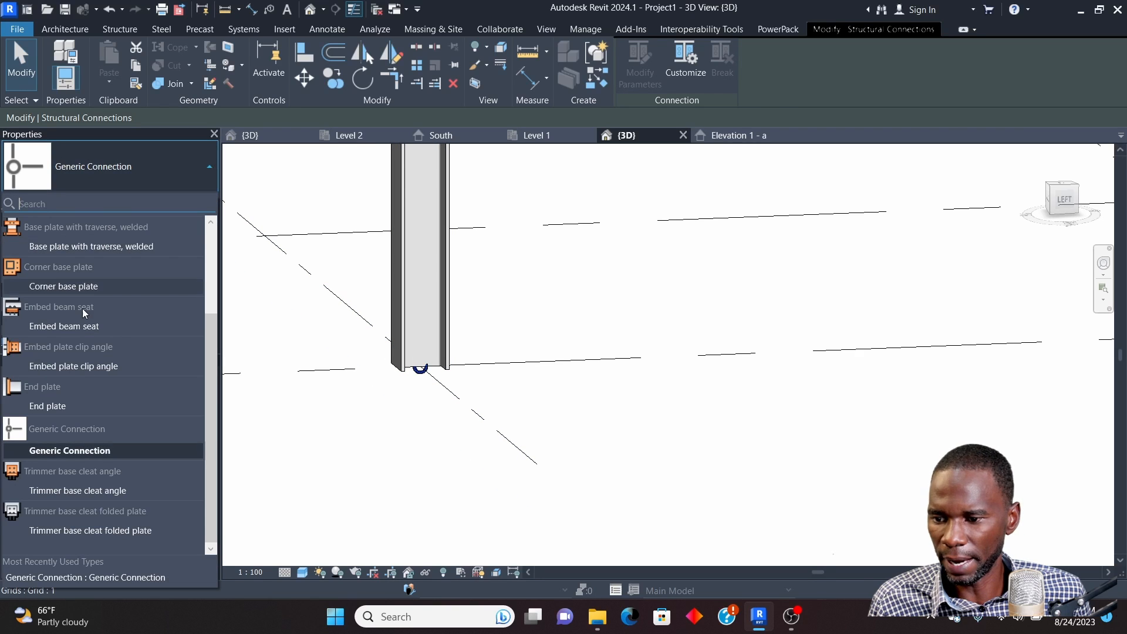
text(BAS)
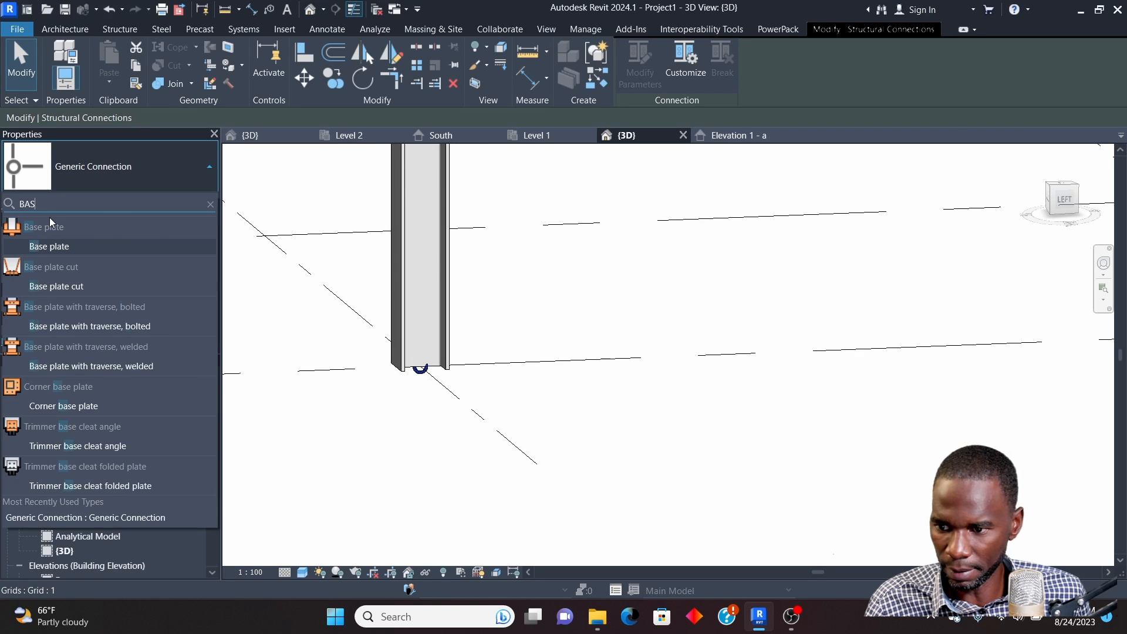
click(58, 247)
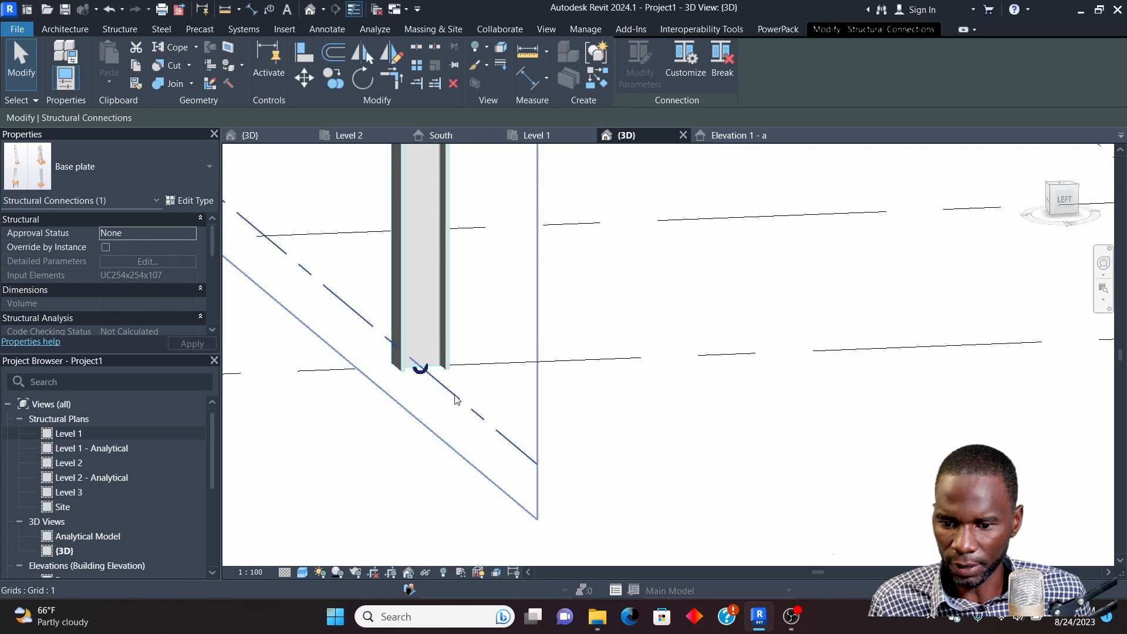
Examine the base plate and its anchors at the foot of the column
click(533, 345)
click(455, 367)
scroll(569, 330, up, 6)
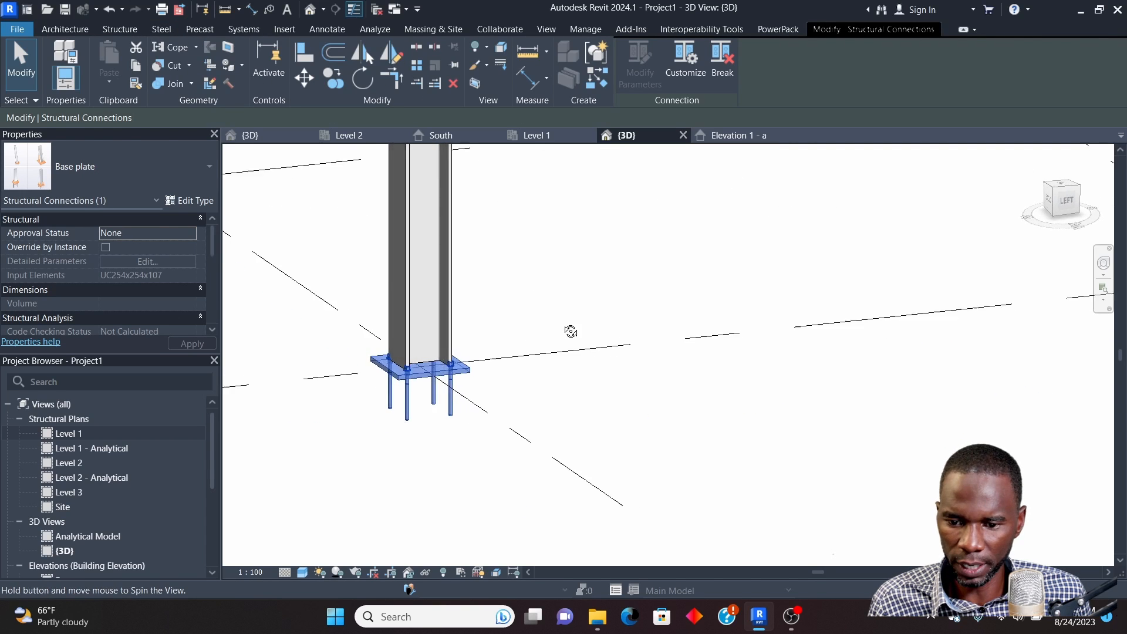
key(Escape)
scroll(541, 421, down, 2)
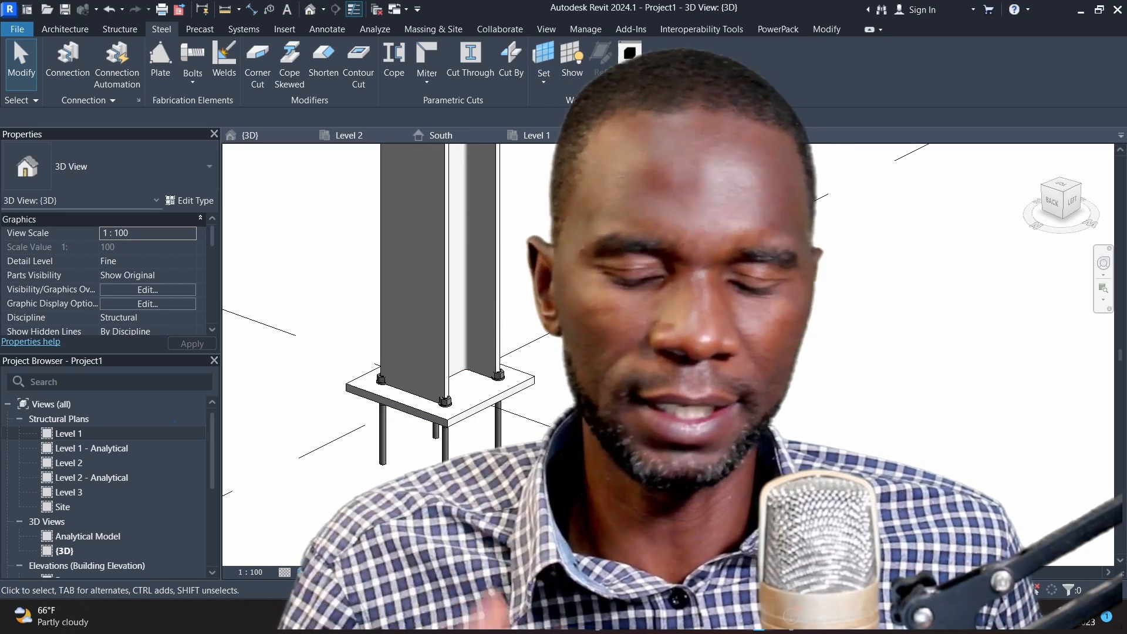
scroll(427, 389, up, 2)
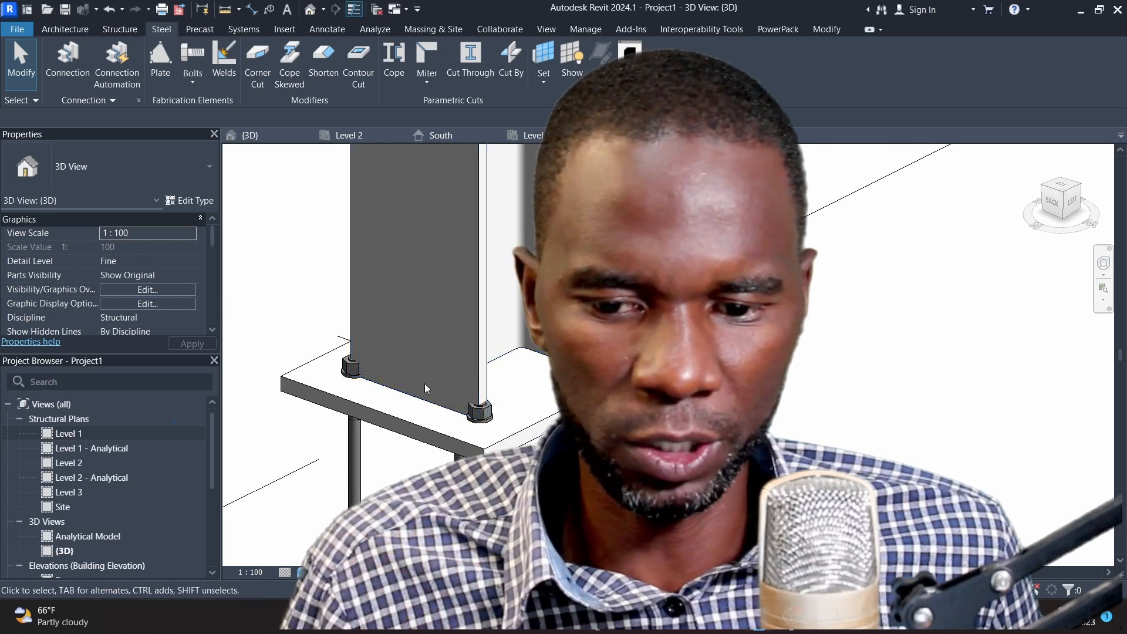
scroll(582, 387, down, 3)
Open the base plate's type parameters for editing and review its plate layout and dimensions
click(582, 392)
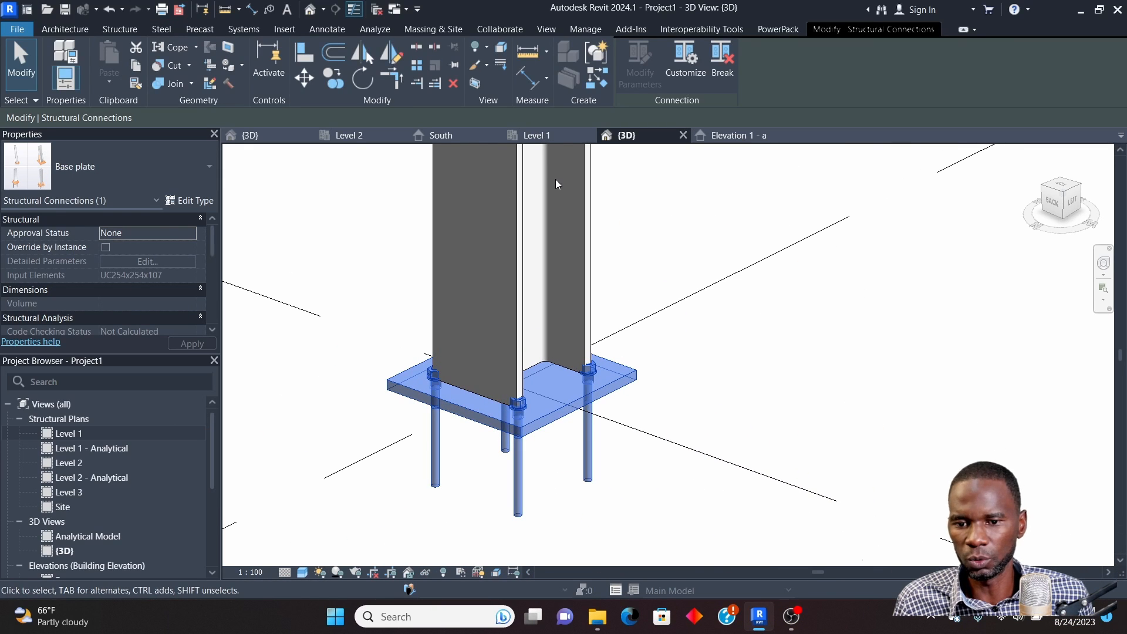
click(190, 201)
click(422, 229)
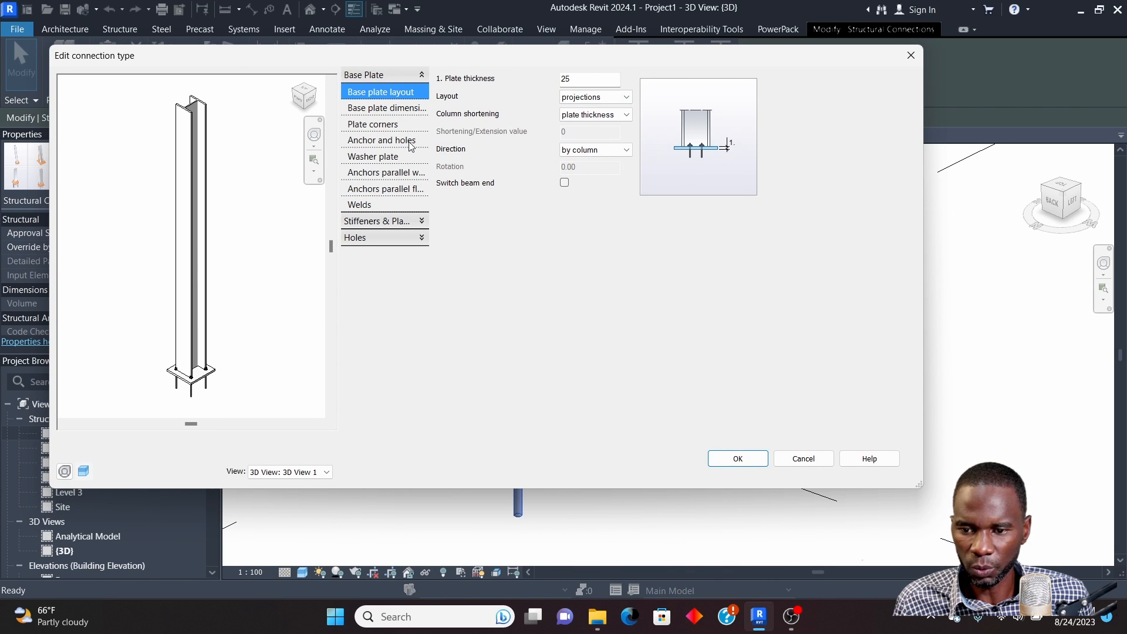
click(381, 109)
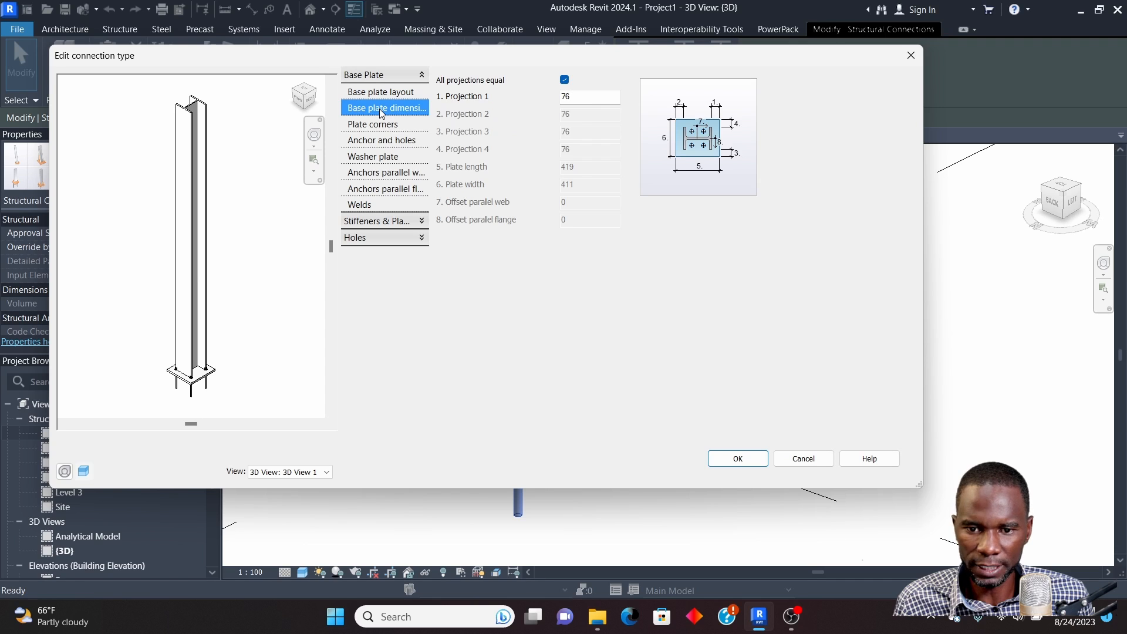
Set the base plate's anchors to type HOLDING DOWN BOLTS, diameter 20.00 mm and grade 8.8
click(387, 141)
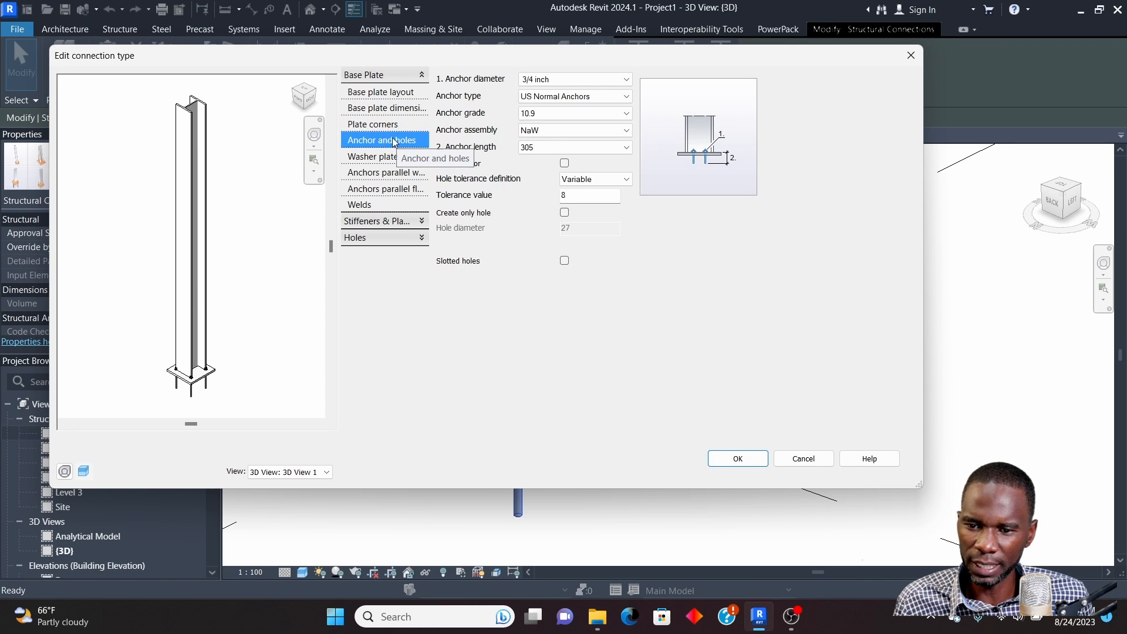
click(626, 97)
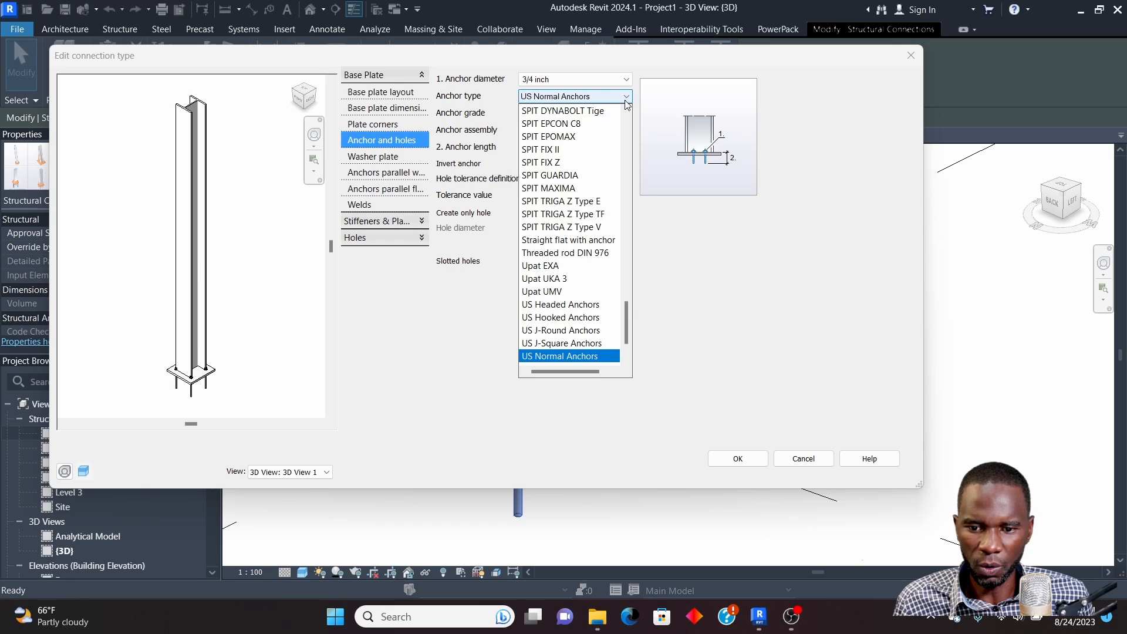
scroll(581, 252, down, 2)
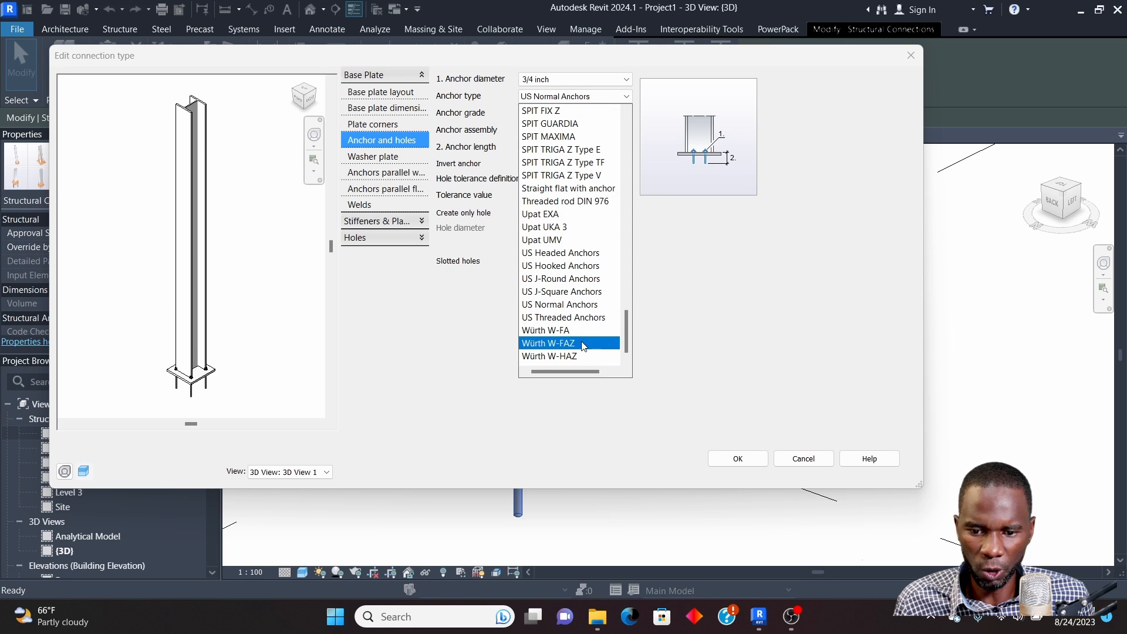
scroll(576, 268, up, 7)
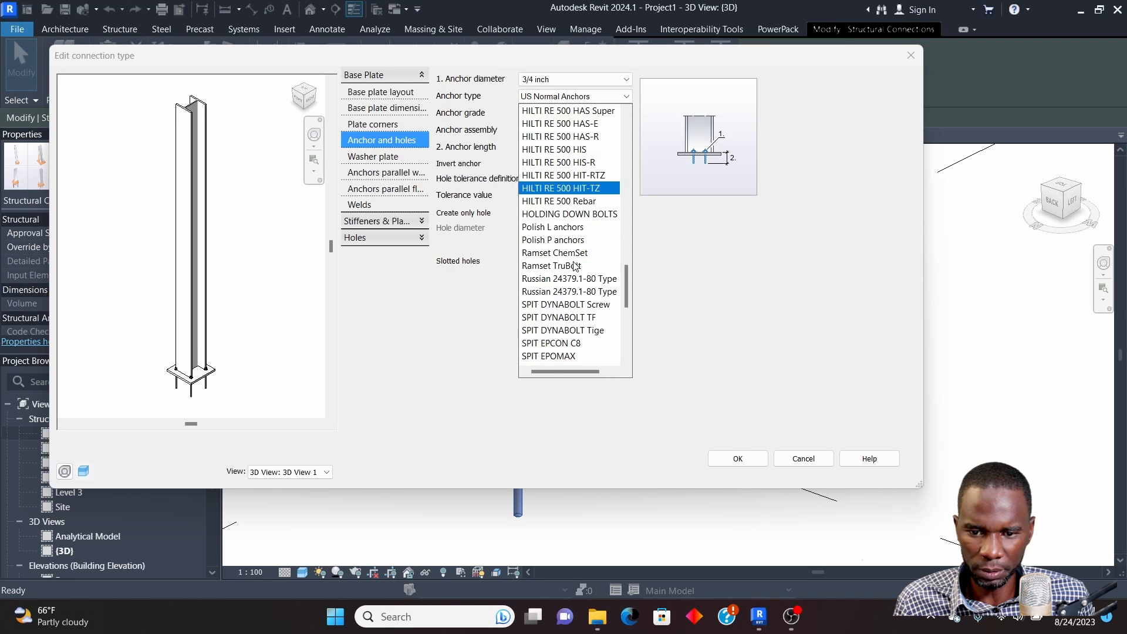
click(565, 215)
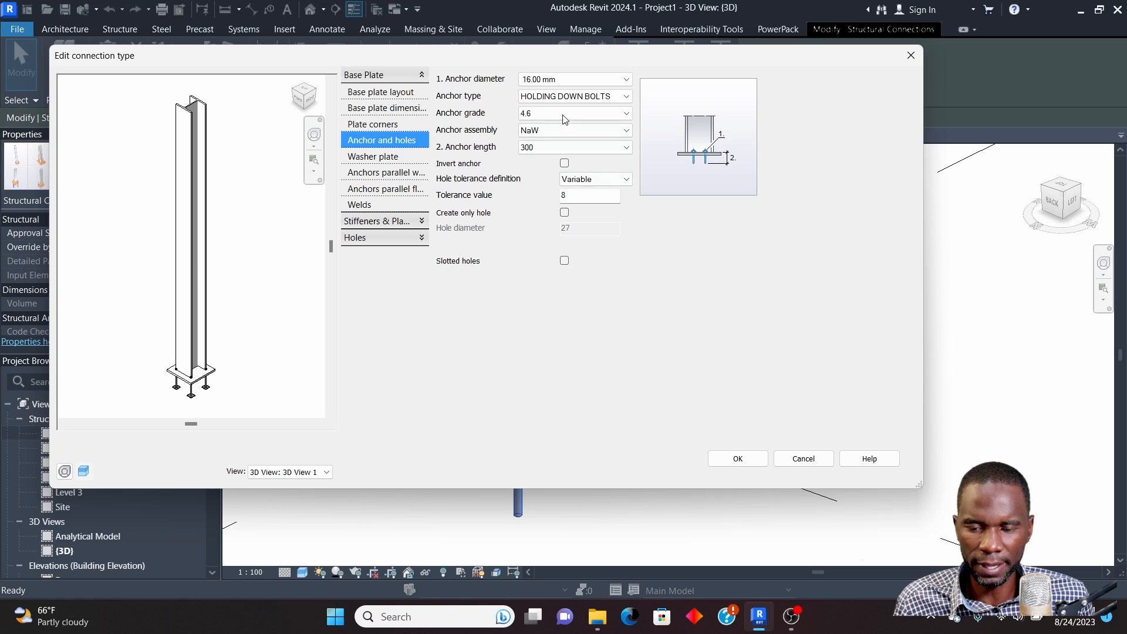
click(536, 80)
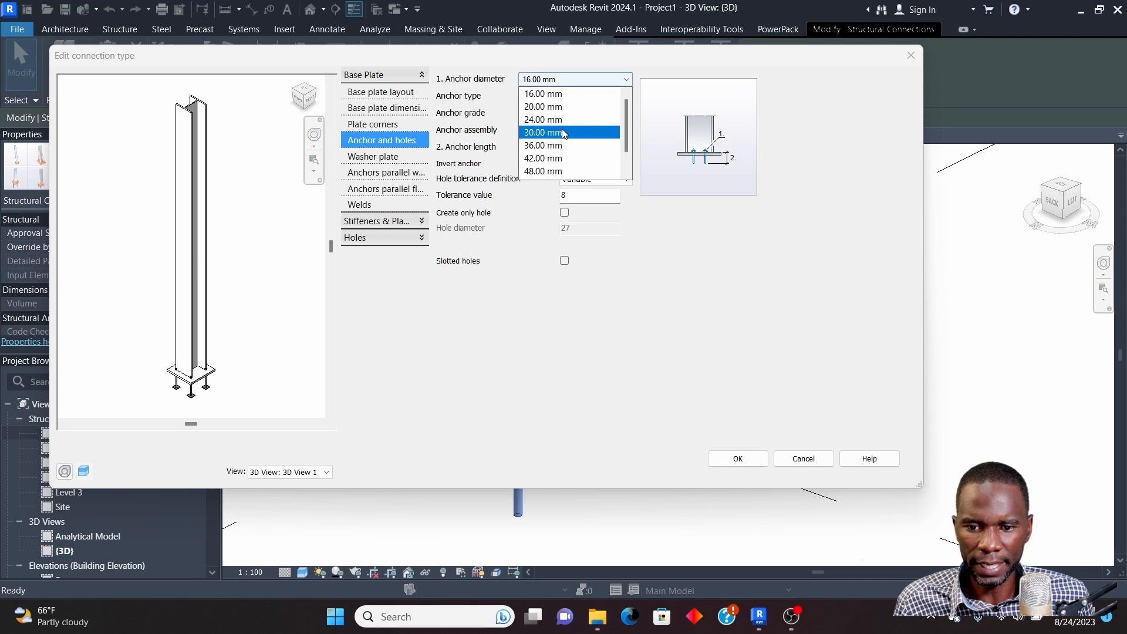
click(543, 106)
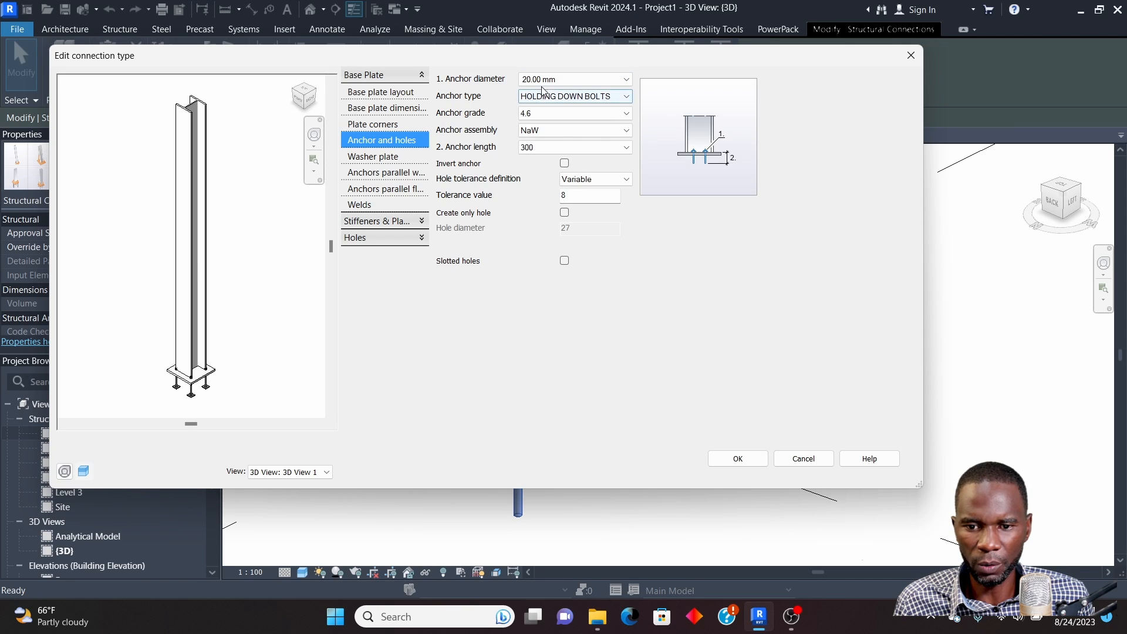
click(614, 114)
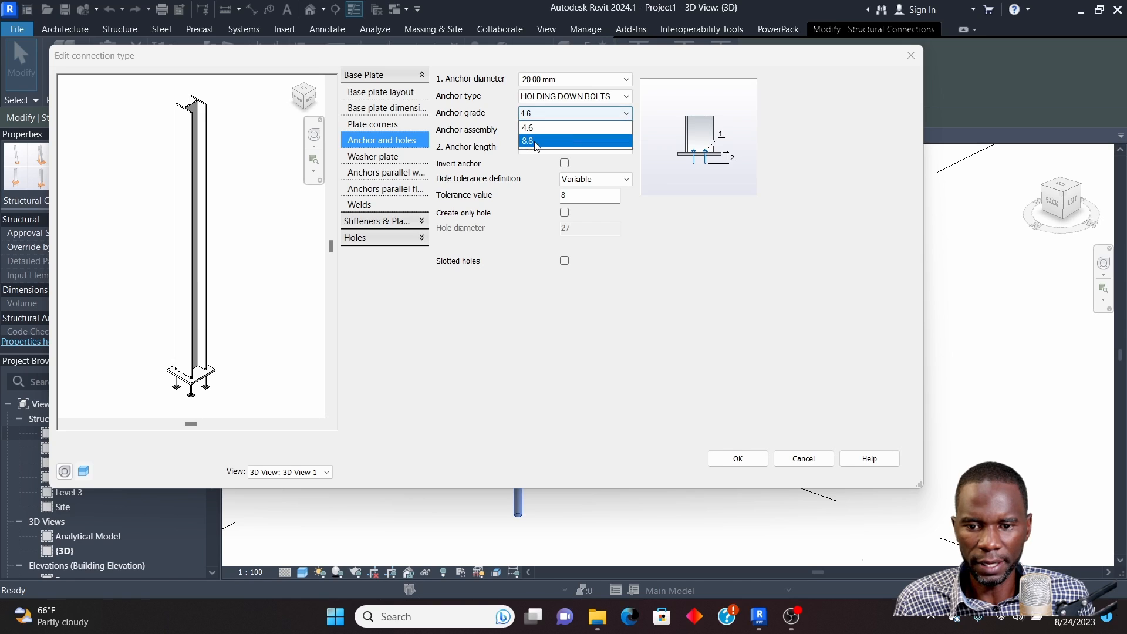
click(541, 137)
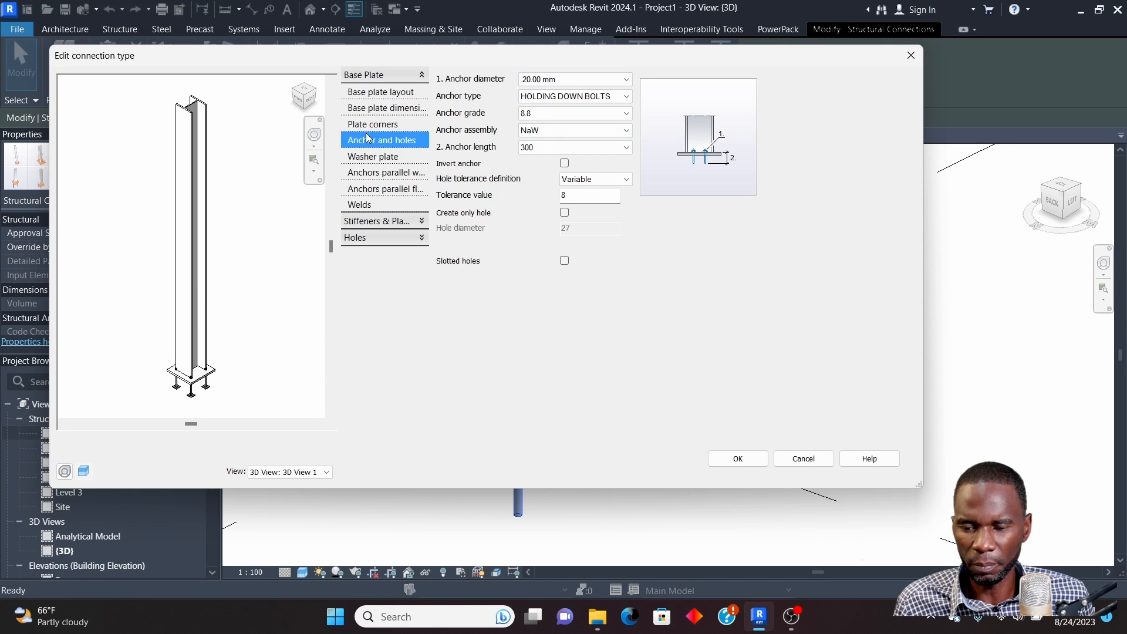
Set the intermediate distance of the anchors parallel to the web to 350 and inspect their position in the preview
click(387, 173)
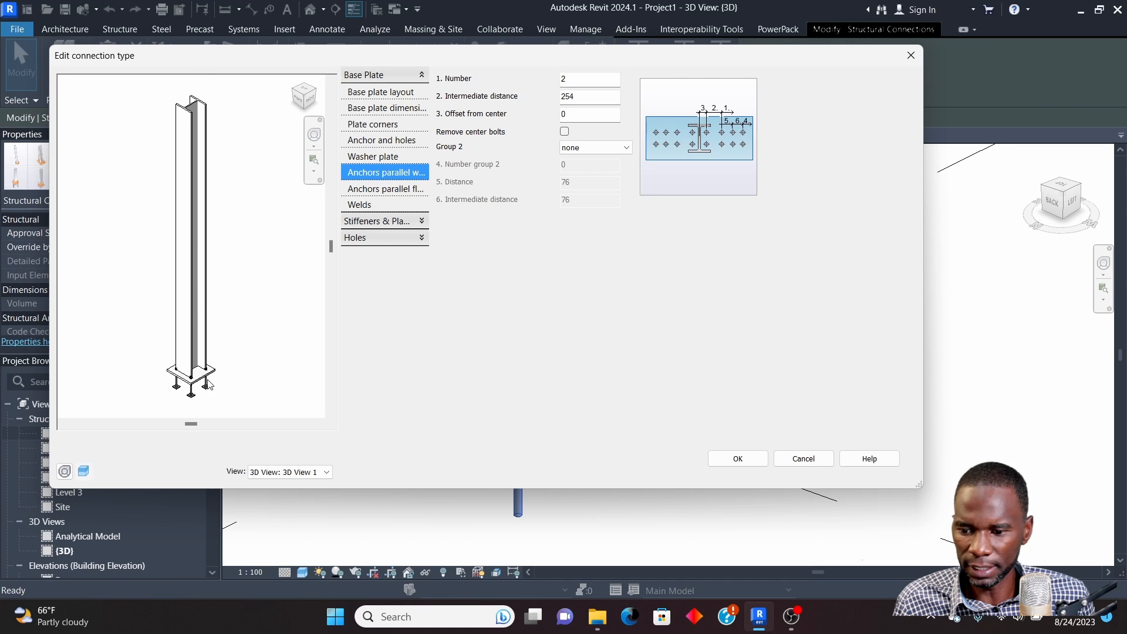
scroll(209, 385, up, 5)
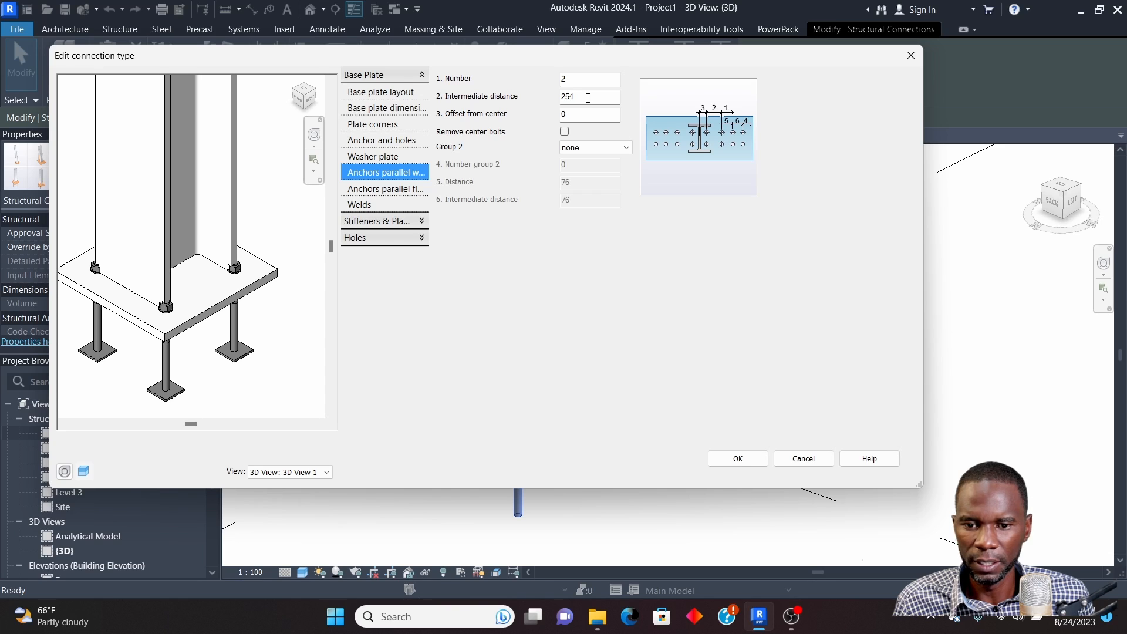
text(350)
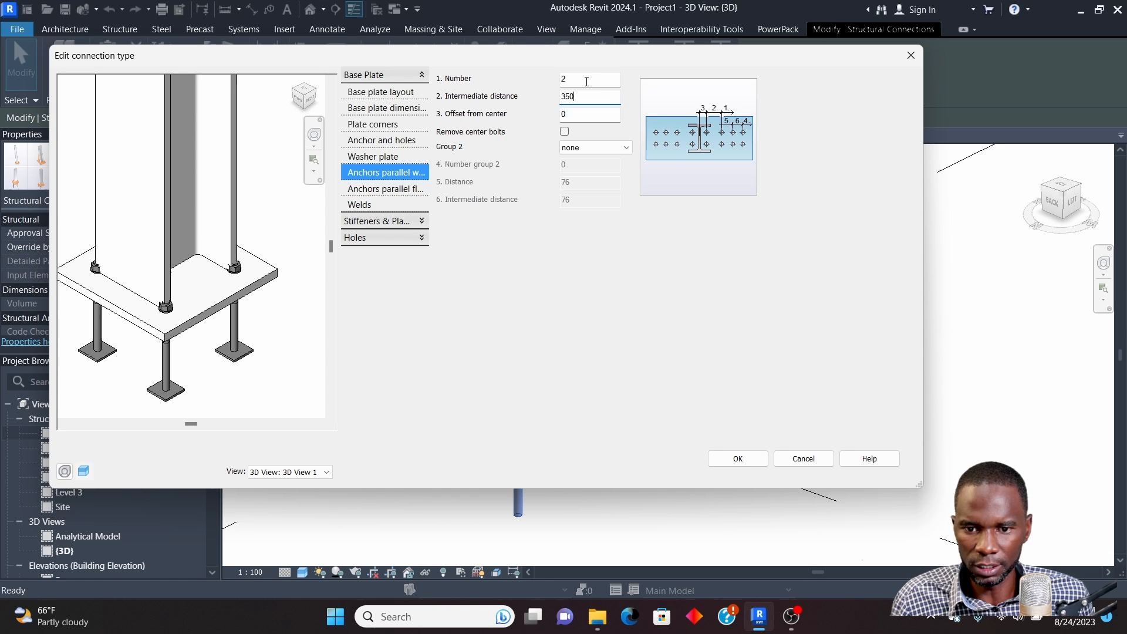
click(586, 81)
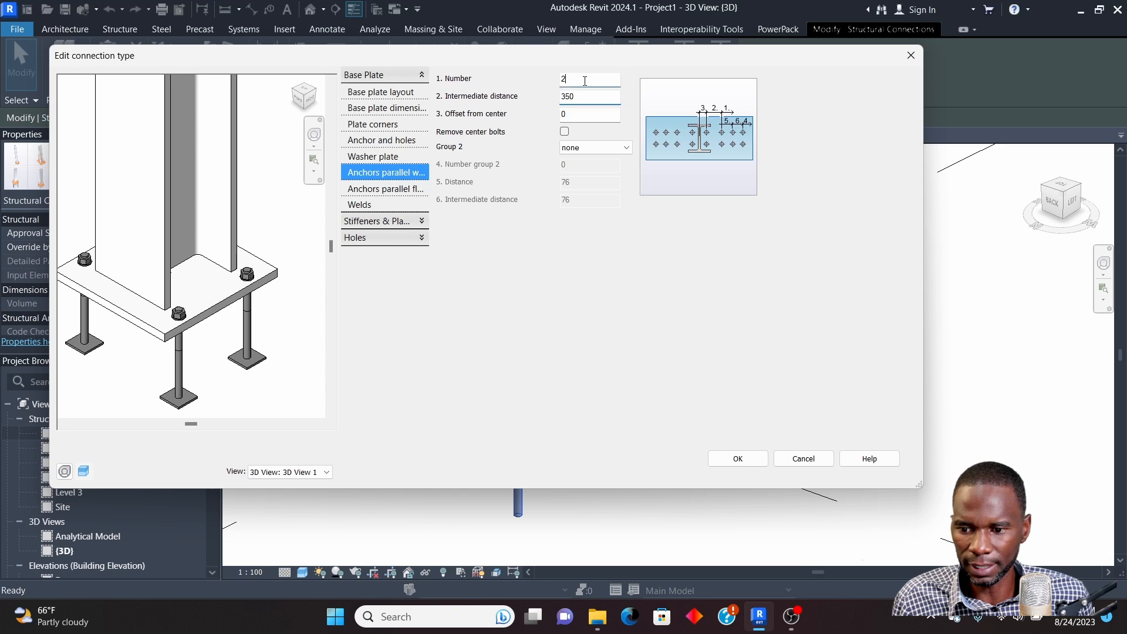
scroll(179, 319, up, 4)
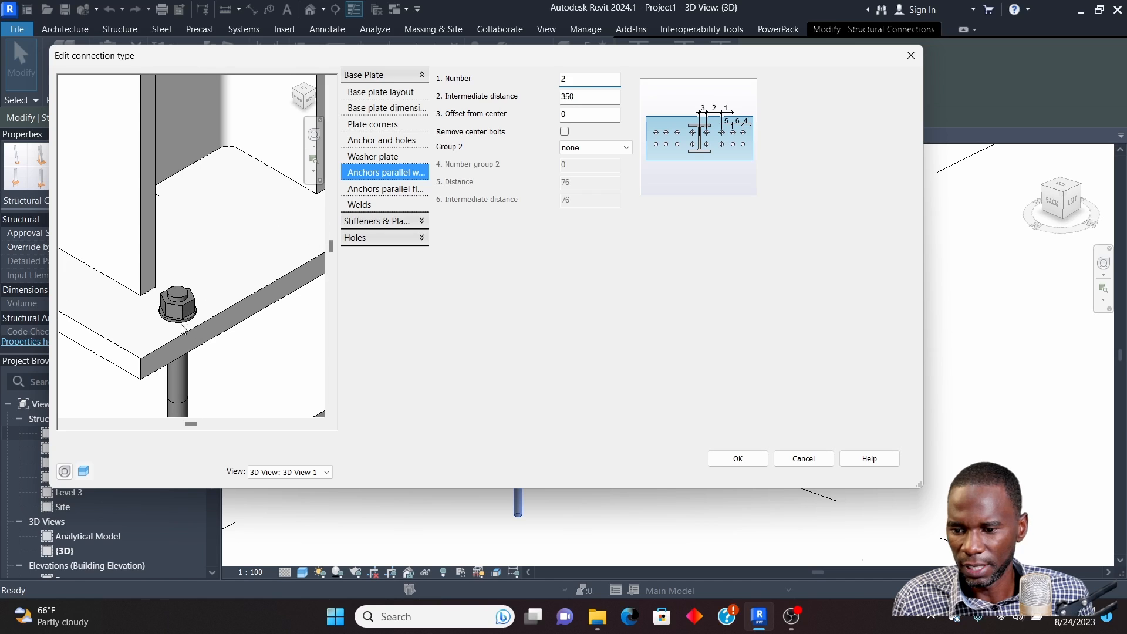
scroll(275, 335, down, 2)
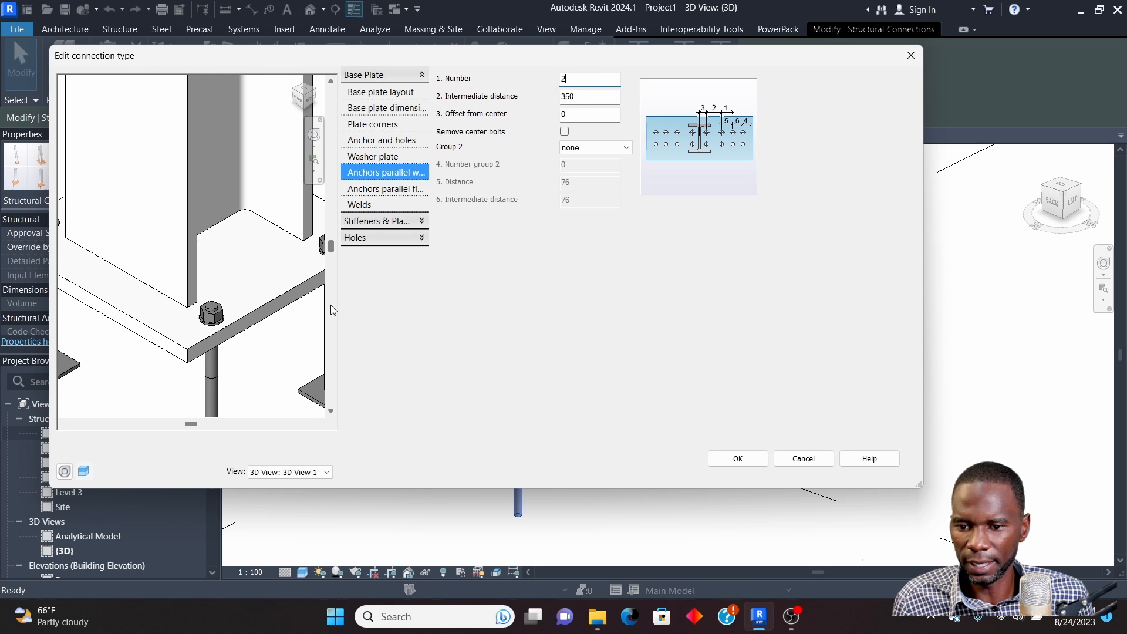
Set the intermediate distance of the anchors parallel to the flange to 300 and inspect the plate in the preview
click(376, 189)
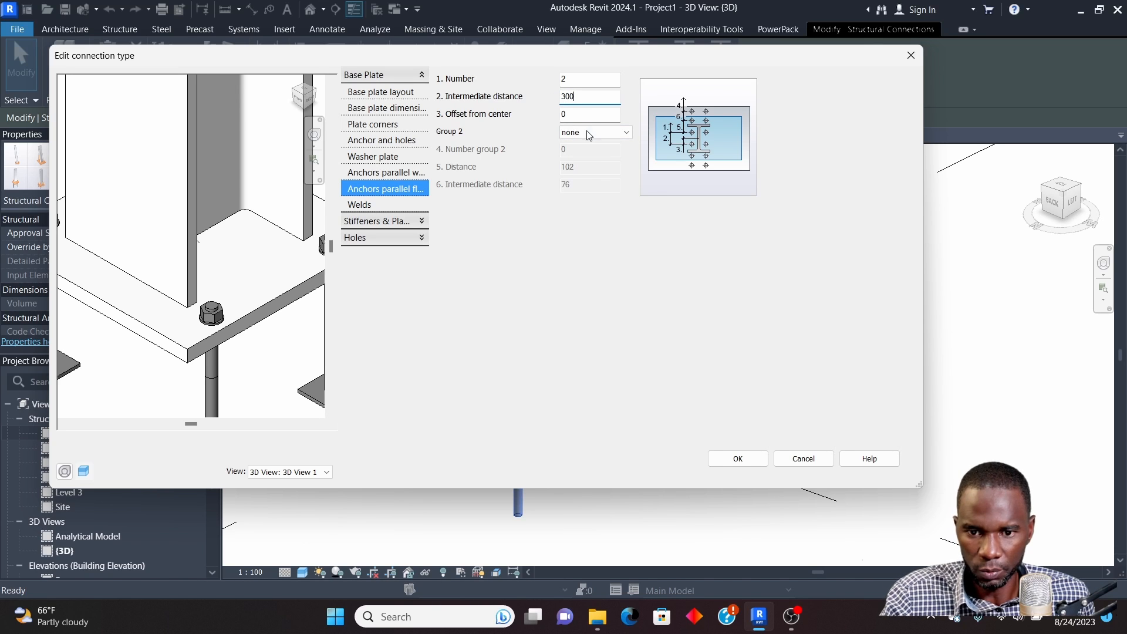
click(579, 80)
scroll(209, 360, down, 5)
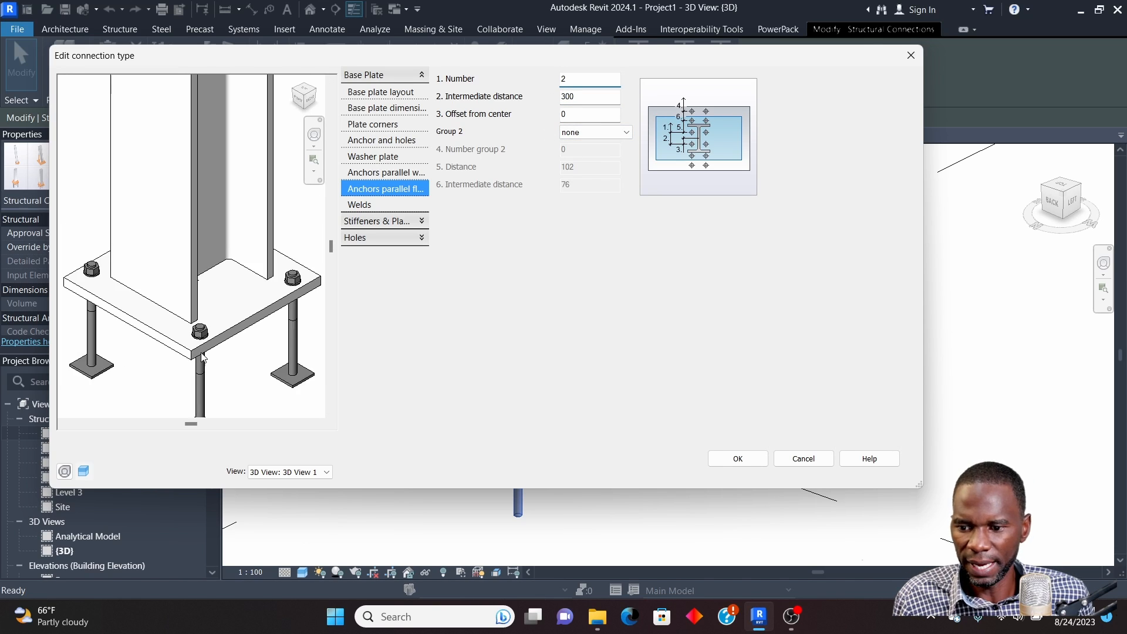
shift+middle_drag(224, 360, 258, 326)
Review the weld and anchor settings and apply the edited base plate type to the model
click(365, 206)
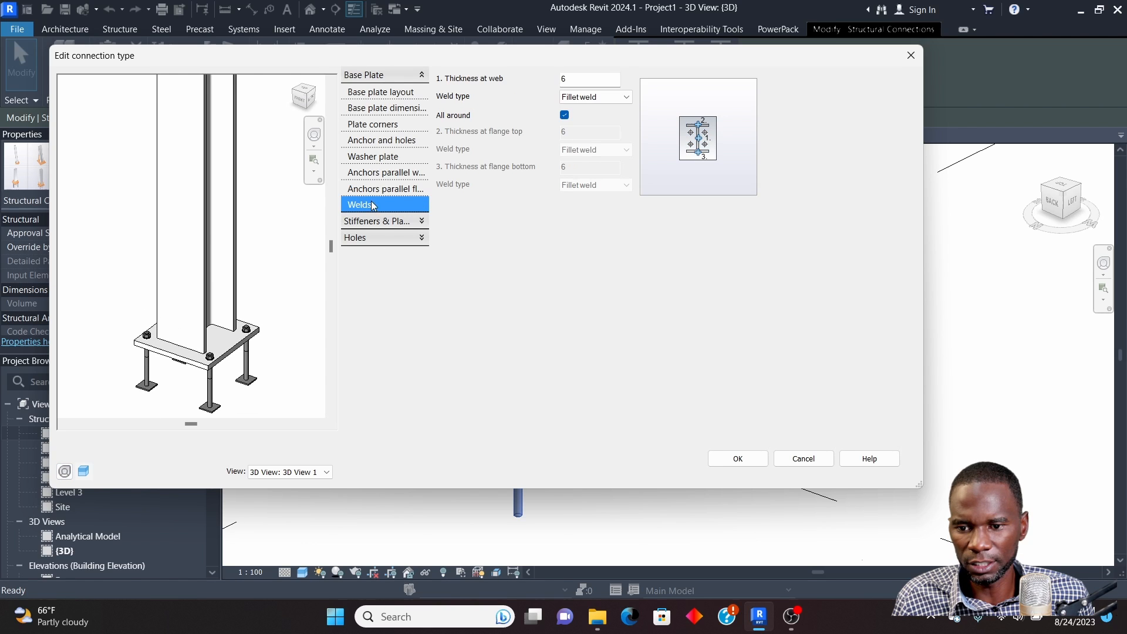
click(387, 142)
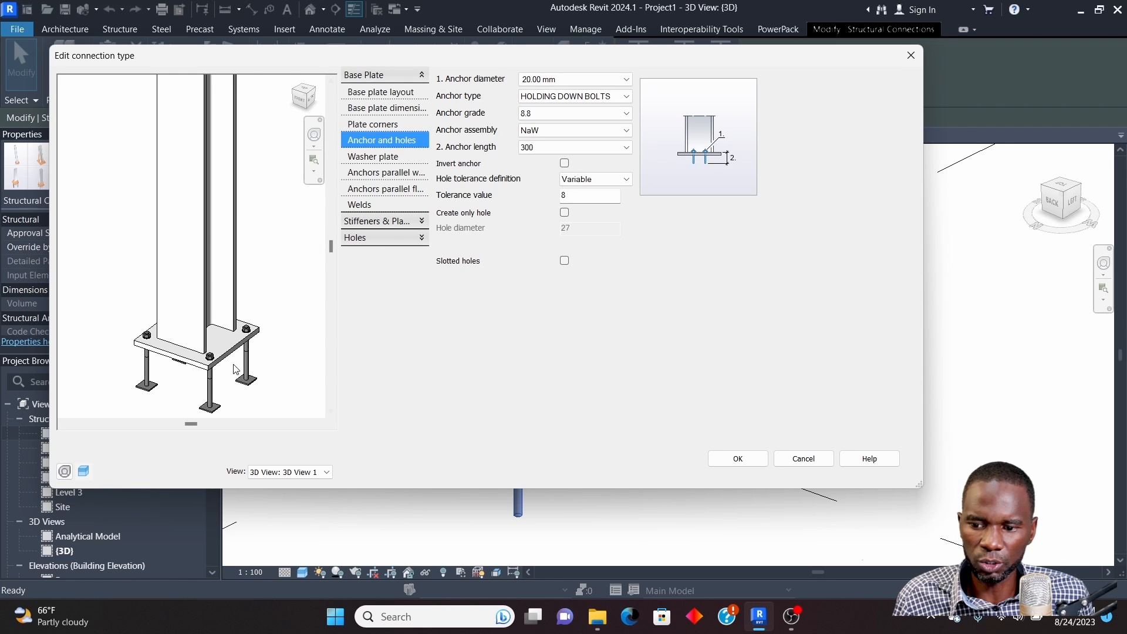
scroll(212, 373, up, 2)
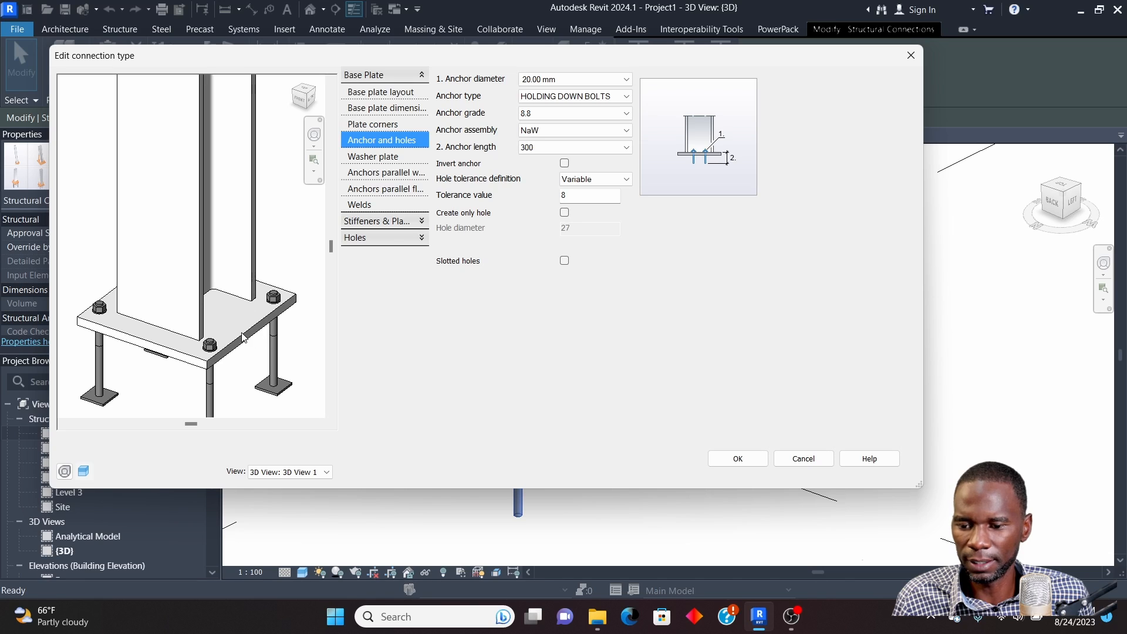
click(736, 460)
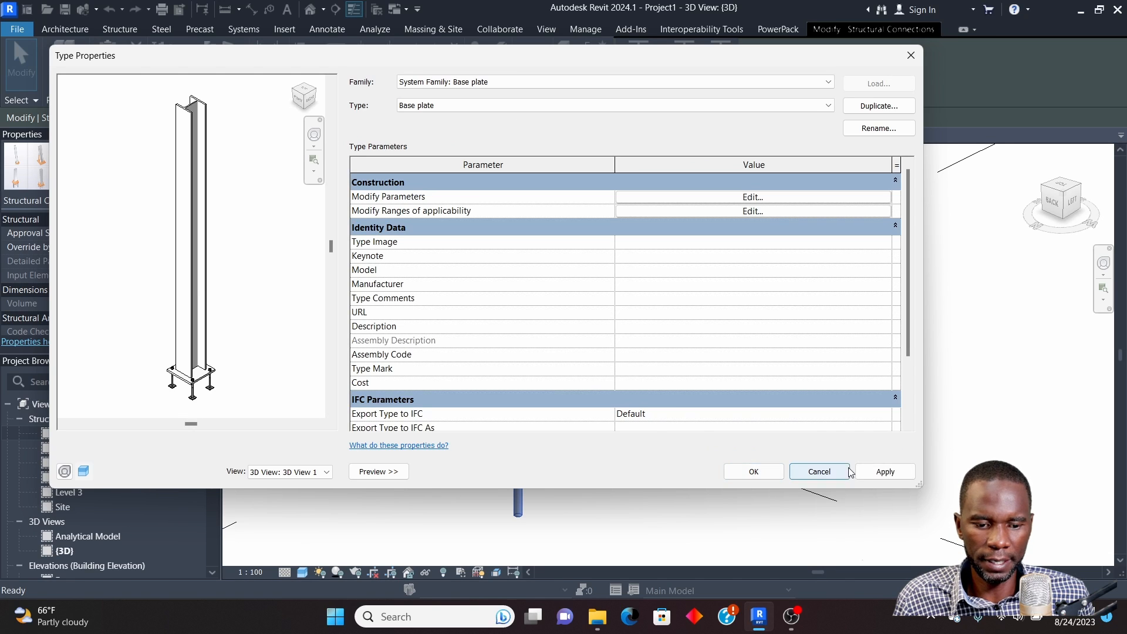
click(754, 474)
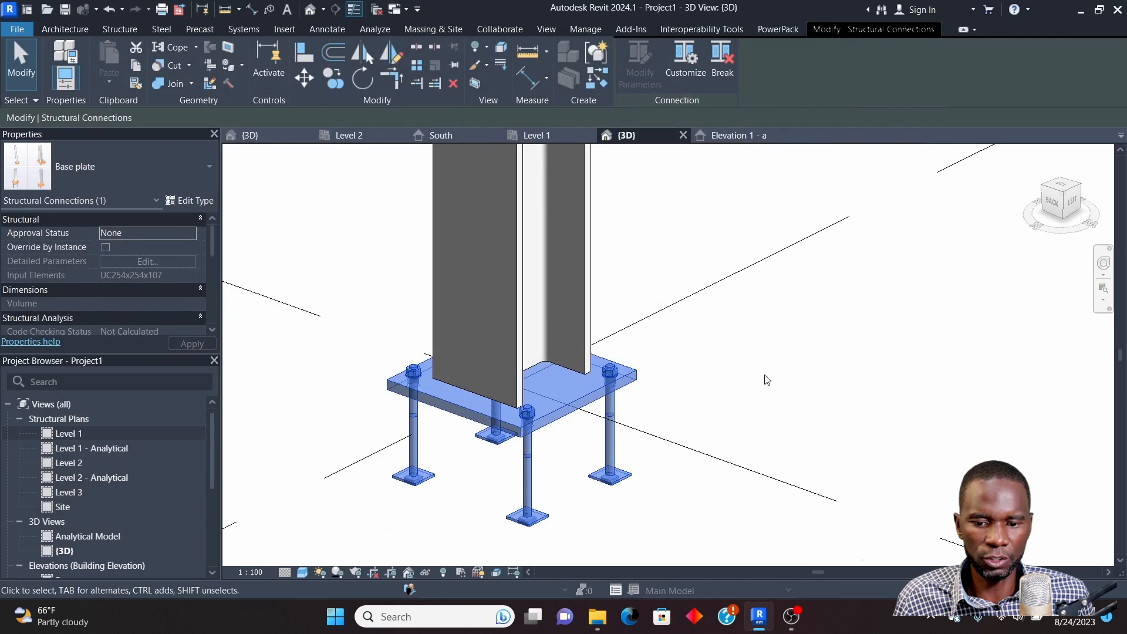
click(765, 379)
scroll(515, 414, down, 2)
scroll(559, 452, up, 2)
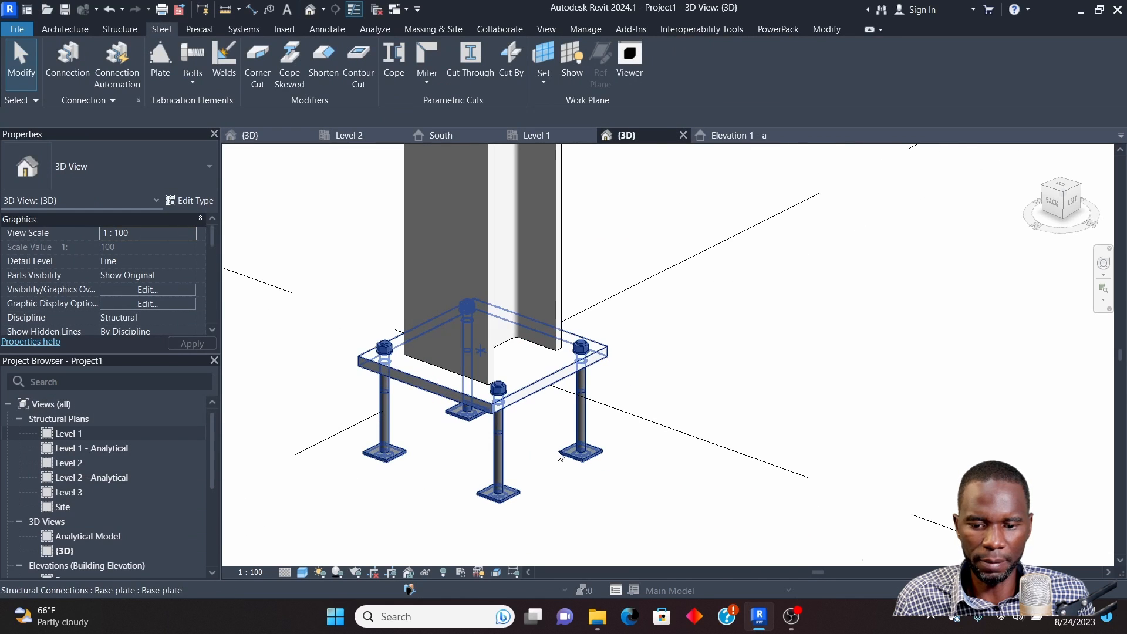
Propagate the edited base plate connection to the matching column at the other end of the truss
click(539, 393)
scroll(539, 394, down, 5)
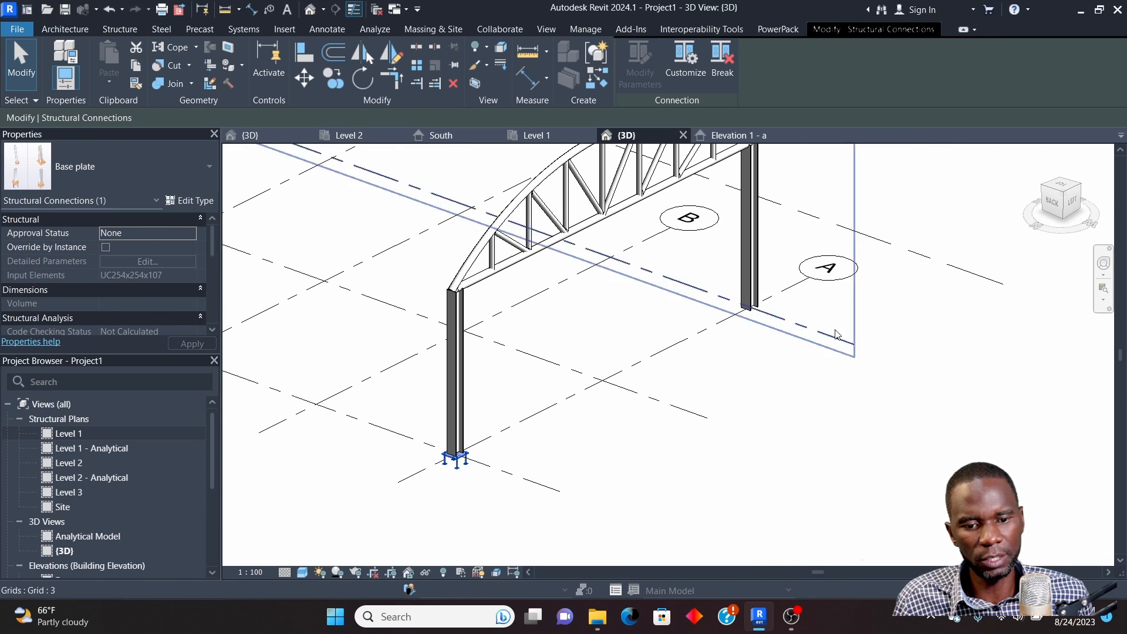
scroll(445, 477, up, 5)
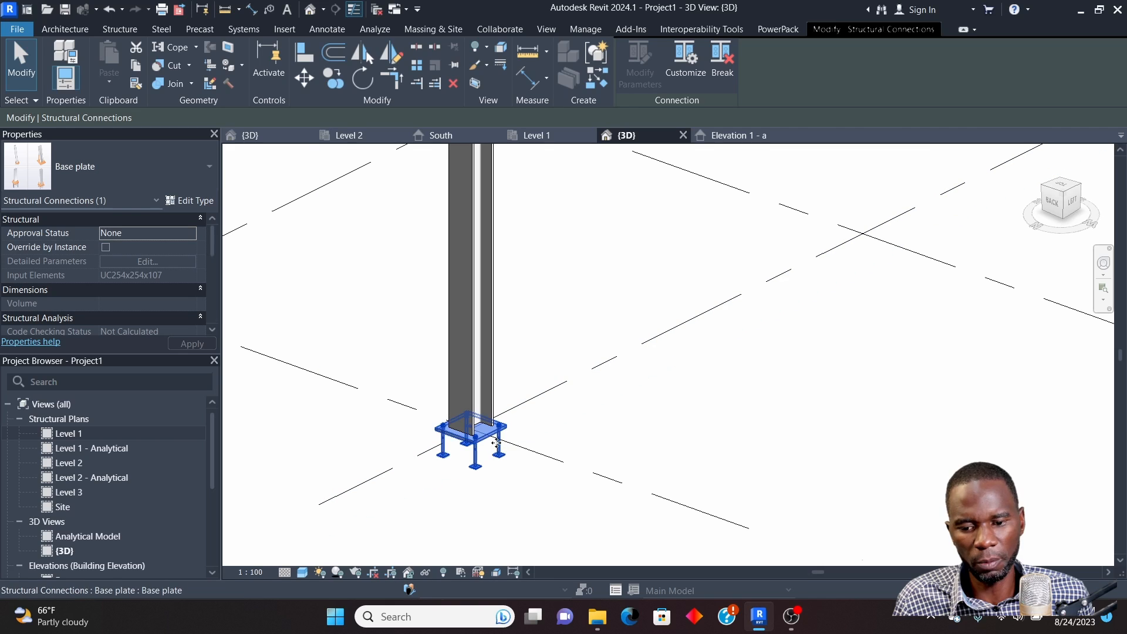
right_click(487, 433)
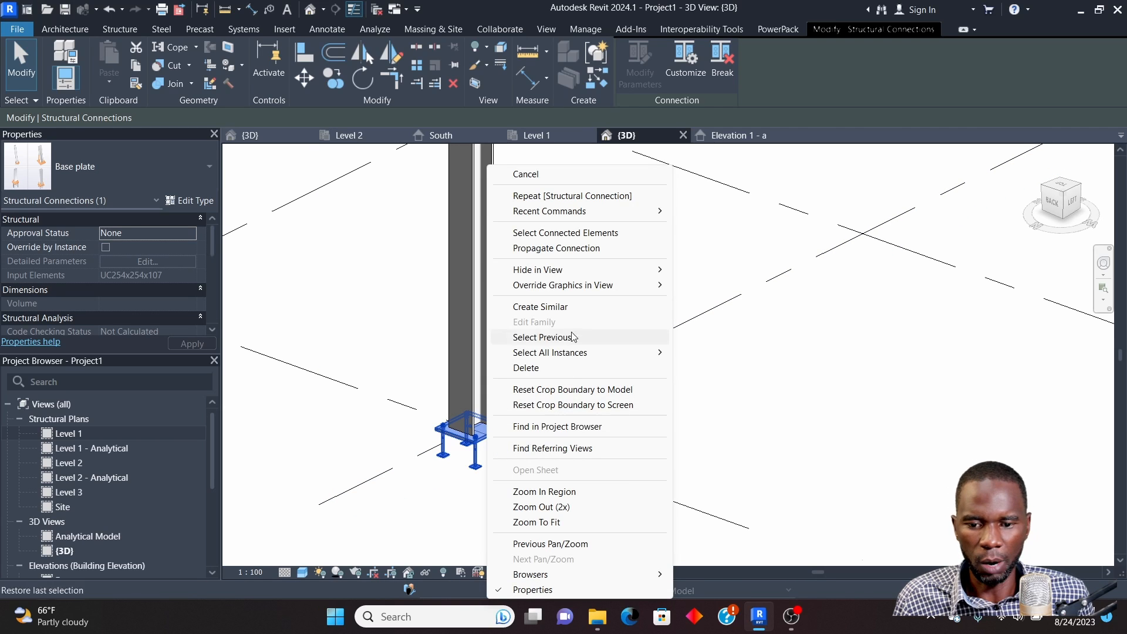
click(560, 250)
scroll(471, 434, down, 5)
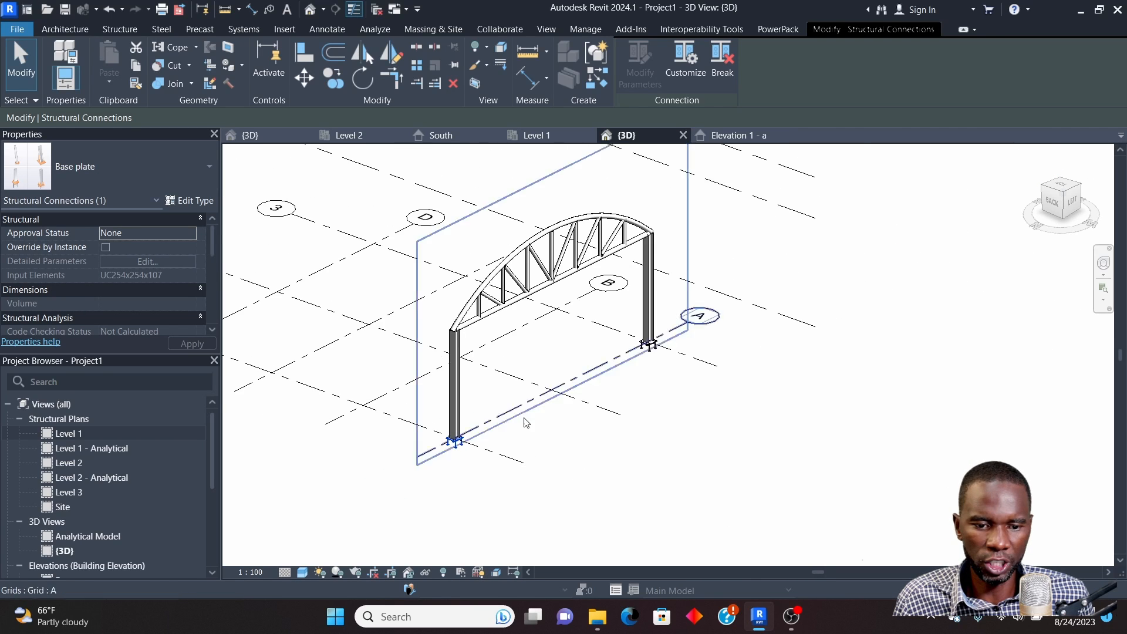
Examine the propagated base plate up close and the whole frame with both columns
click(529, 421)
scroll(661, 346, up, 5)
click(631, 312)
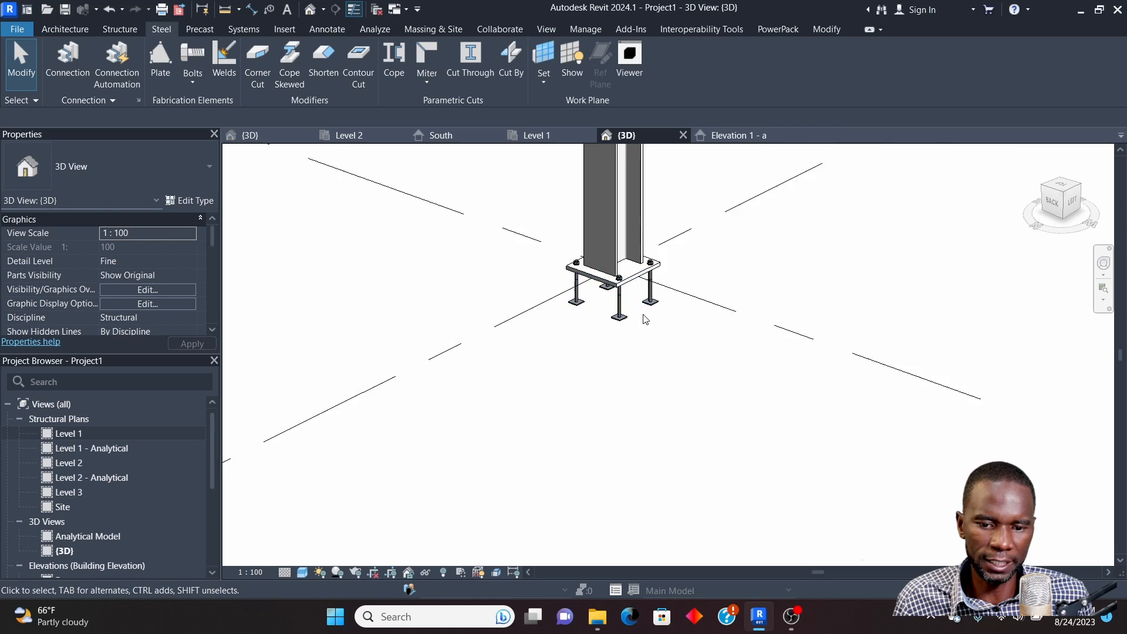
scroll(645, 319, up, 3)
scroll(691, 334, down, 3)
scroll(650, 322, down, 5)
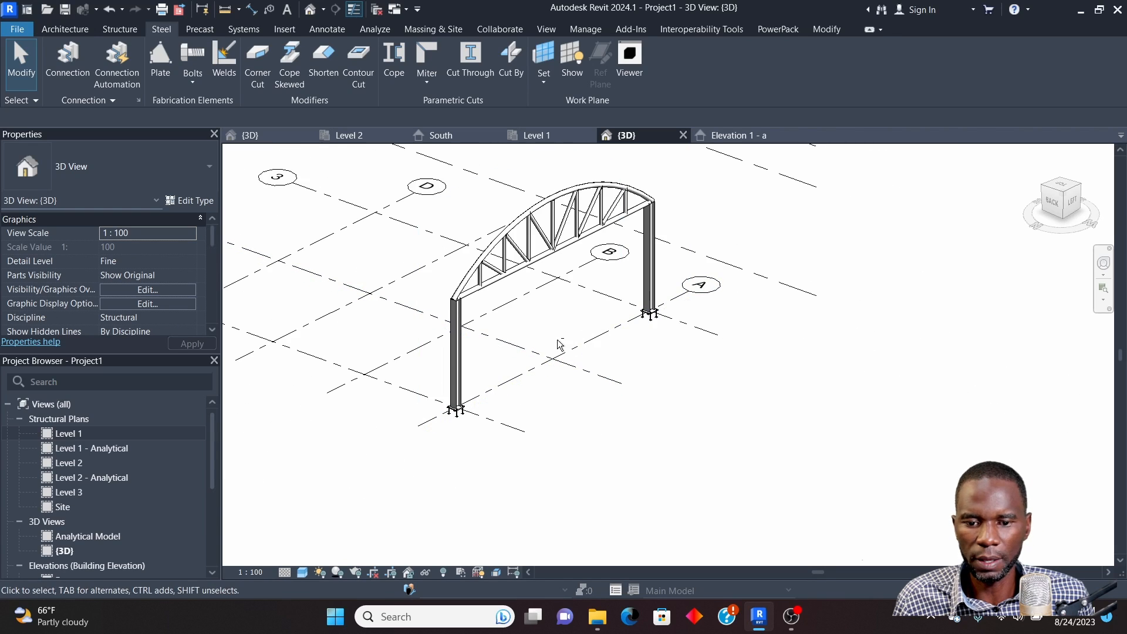
shift+middle_drag(652, 329, 562, 298)
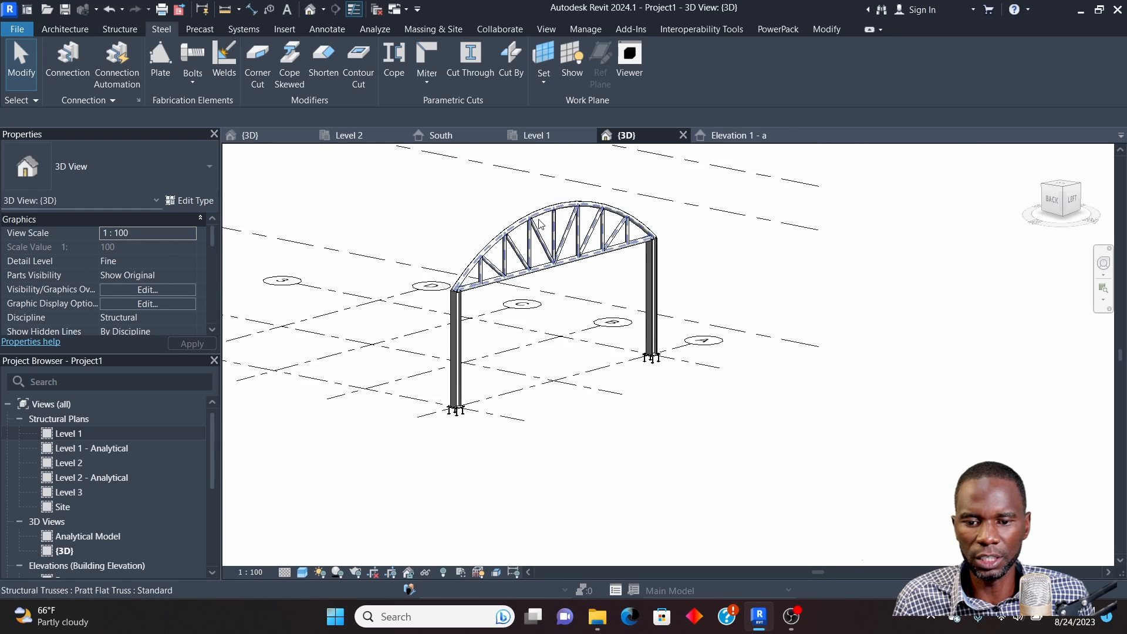
scroll(537, 205, up, 4)
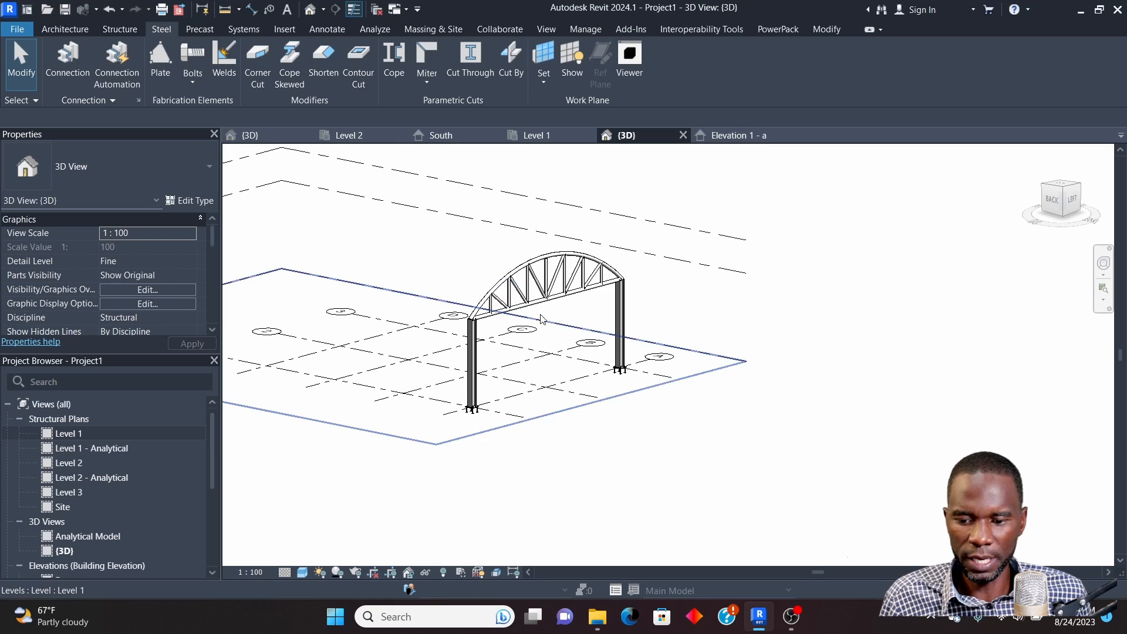
shift+middle_drag(528, 317, 587, 323)
drag(414, 191, 517, 425)
shift+middle_drag(686, 383, 630, 381)
click(610, 419)
Copy the complete truss frame with its columns and base plates from grid A to grids B, C and D in the Level 1 plan
drag(381, 241, 499, 450)
shift+middle_drag(499, 450, 780, 315)
click(541, 137)
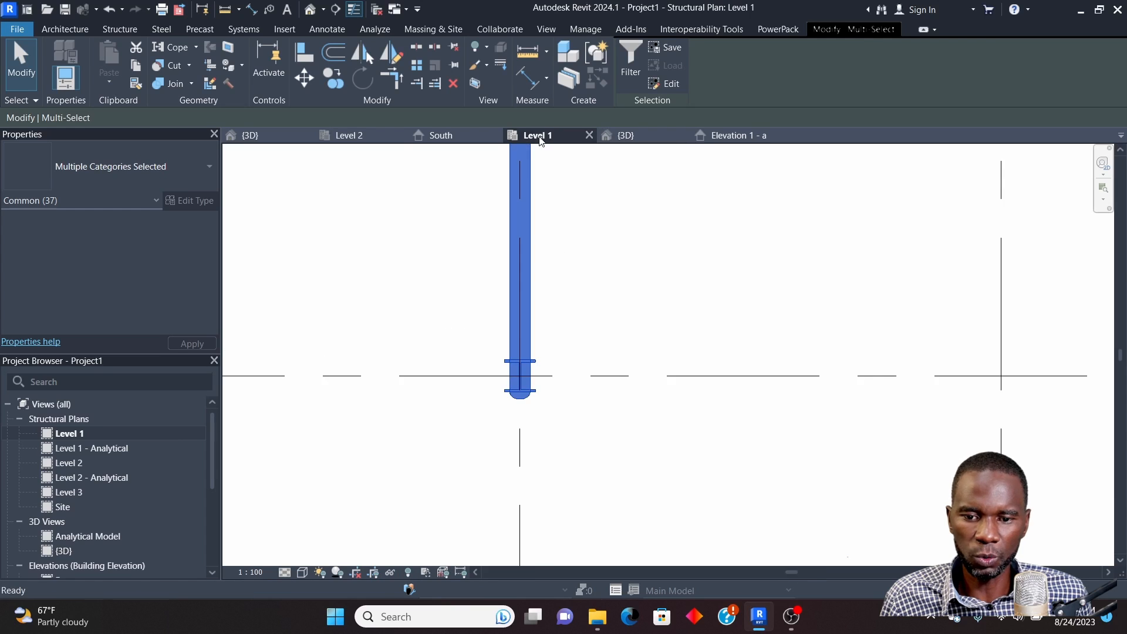
scroll(505, 388, down, 8)
scroll(503, 399, up, 2)
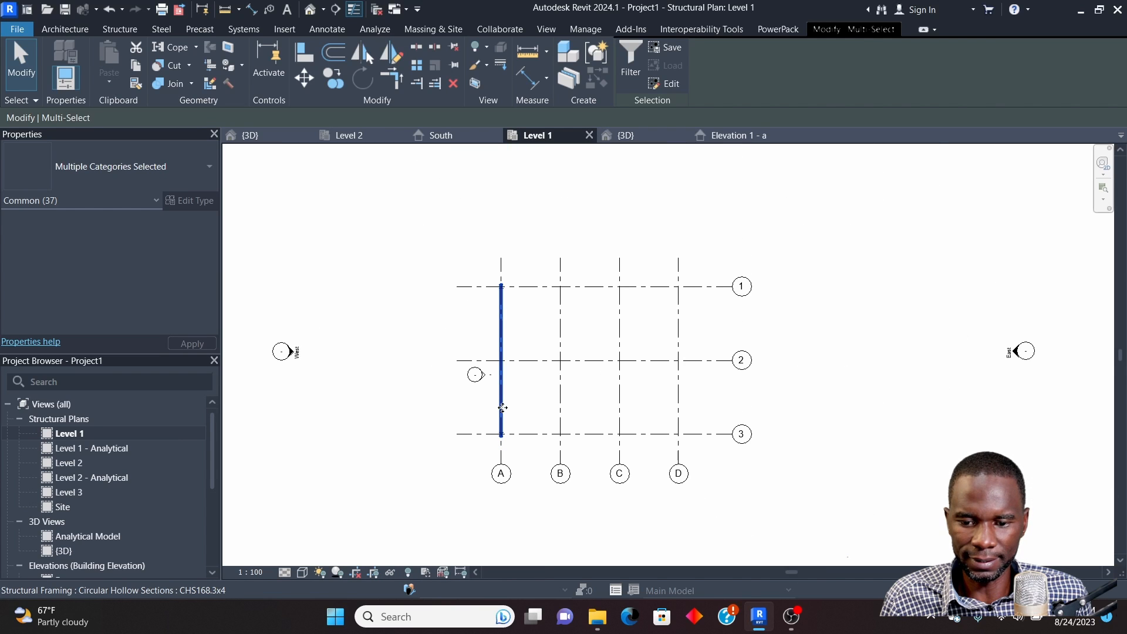
click(340, 86)
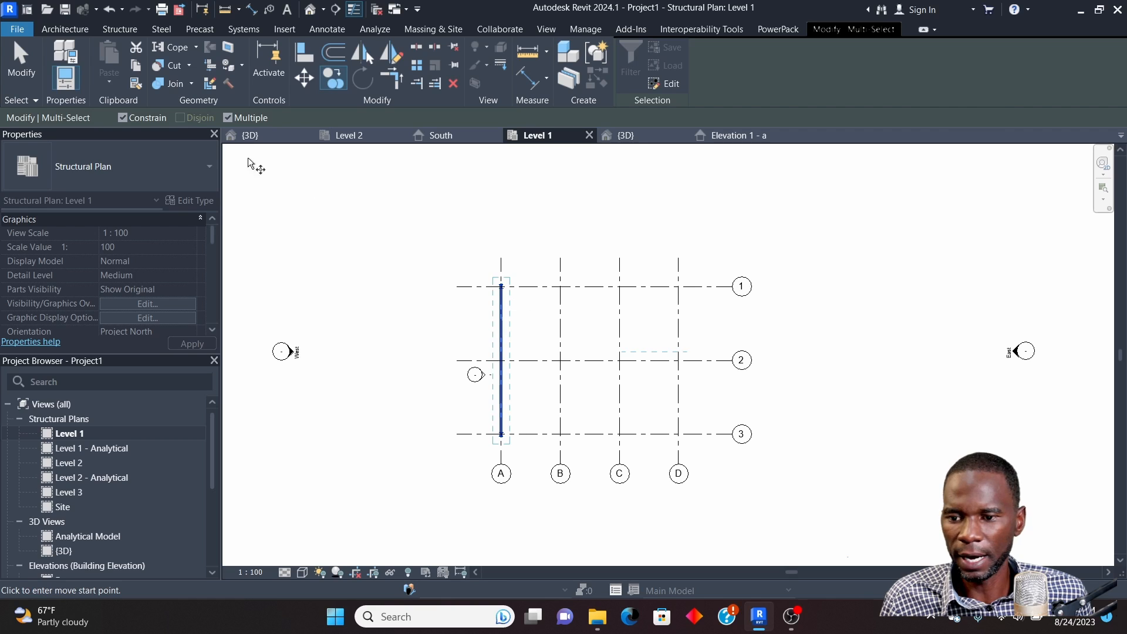
scroll(584, 284, up, 4)
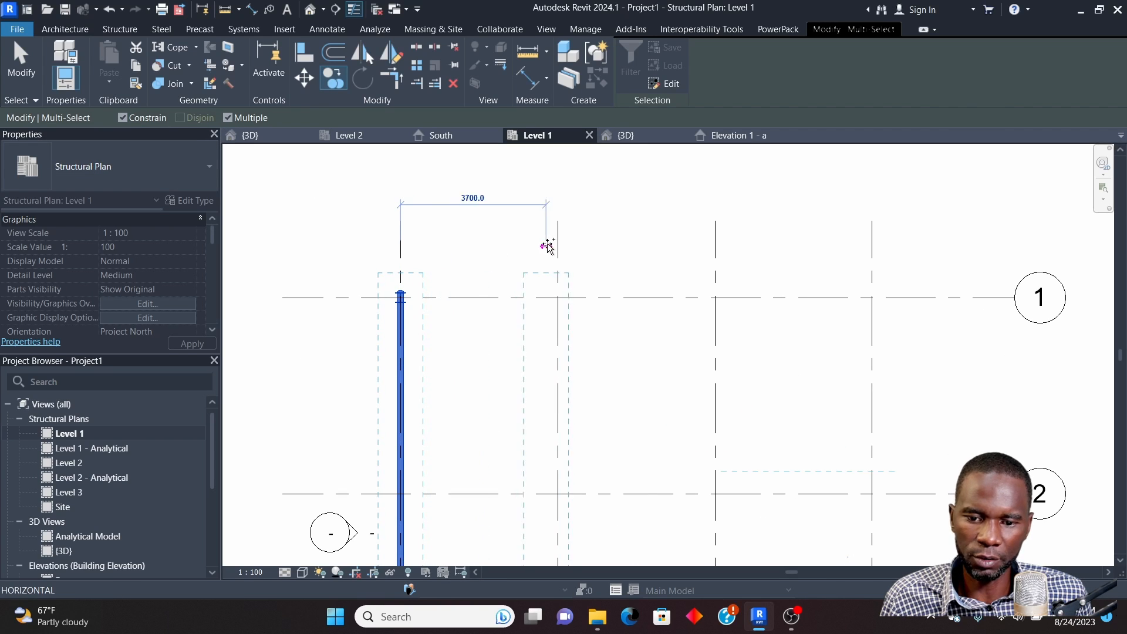
click(558, 246)
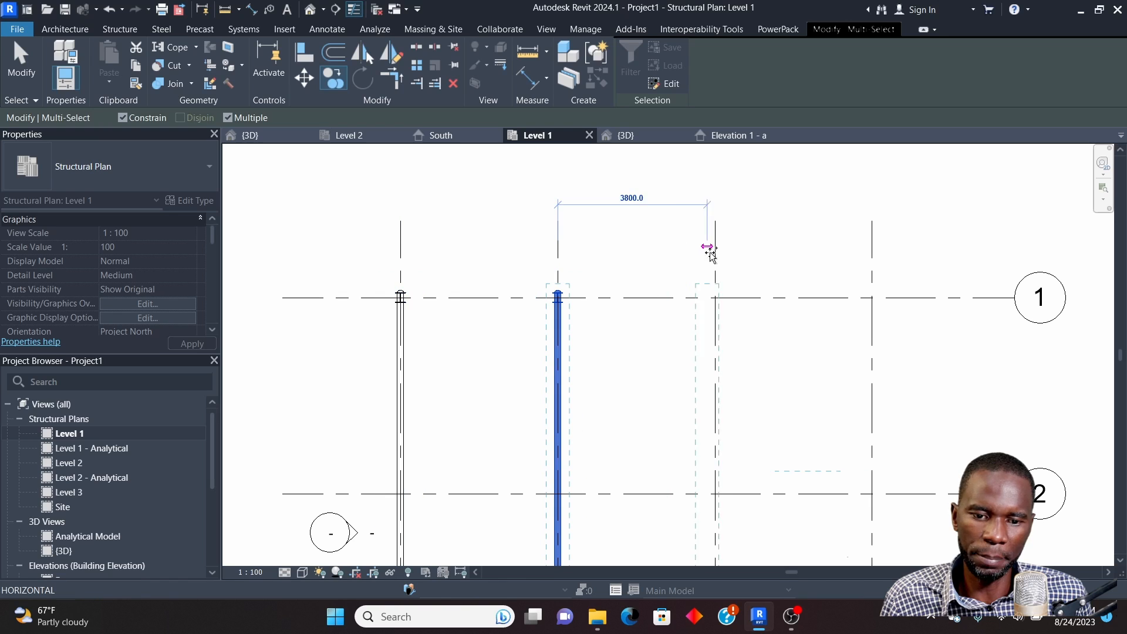
click(716, 246)
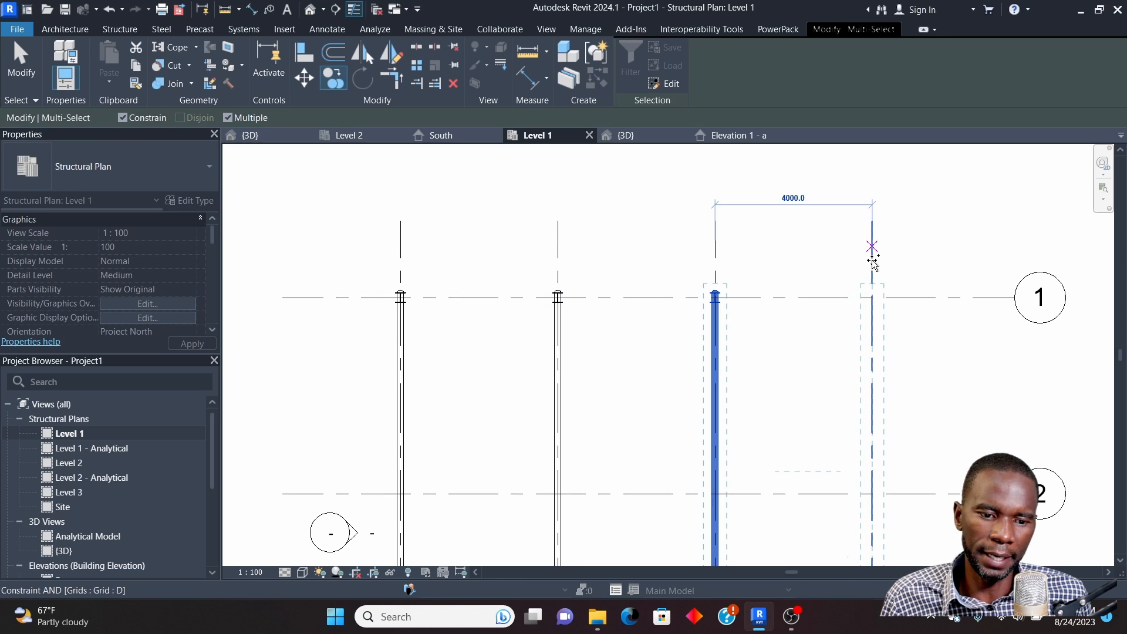
click(872, 246)
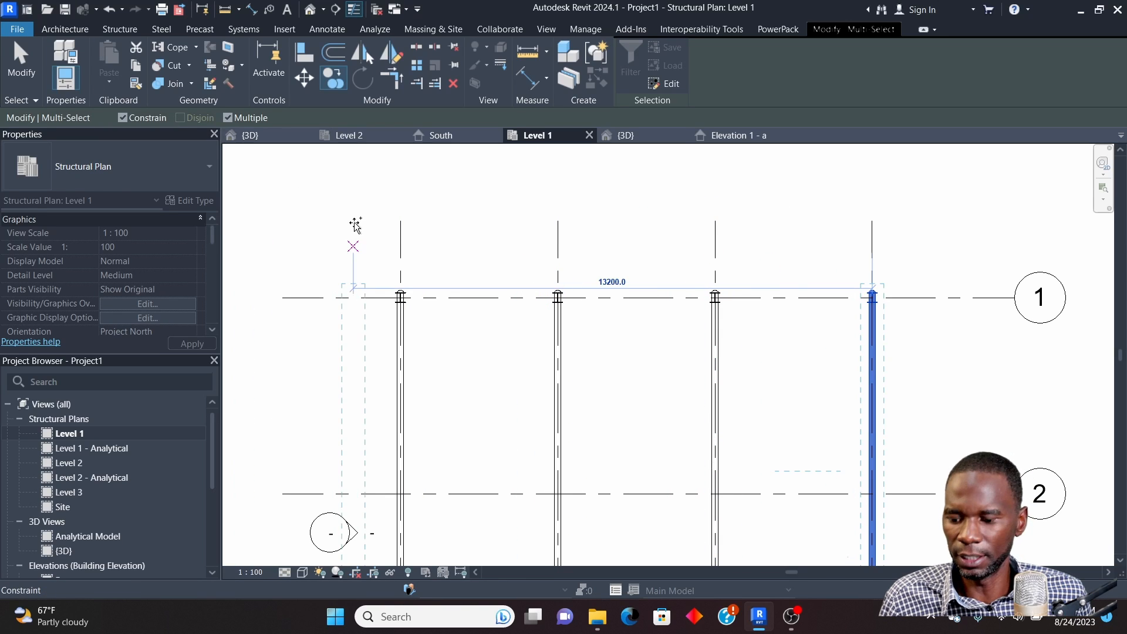
key(Escape)
Examine the four copied truss frames in 3D from several sides, including the columns and their base plates
click(628, 137)
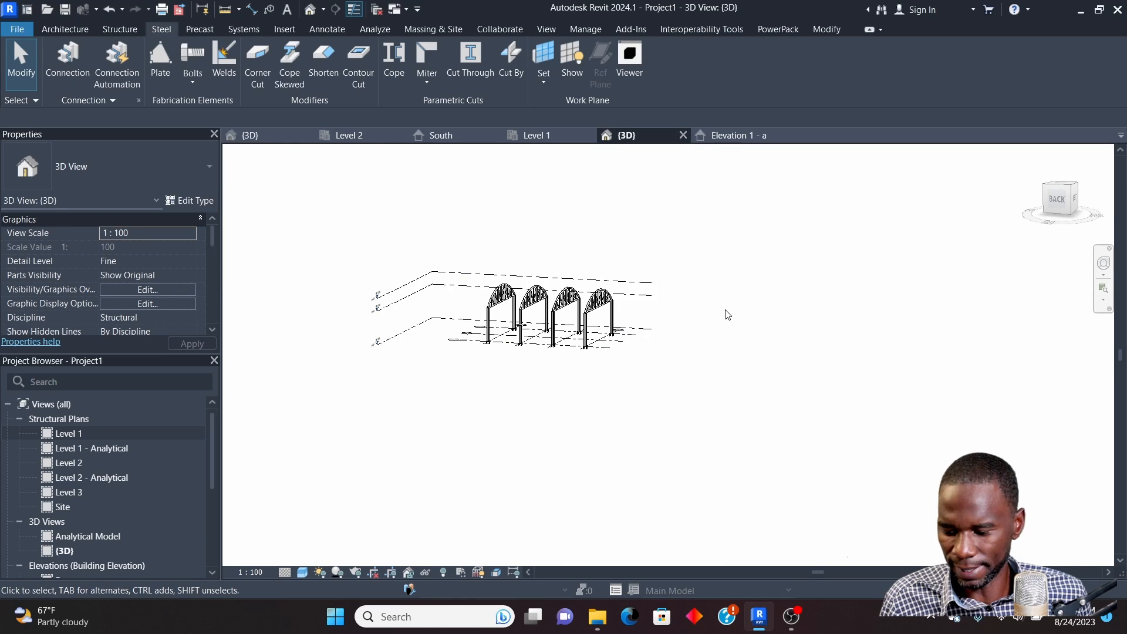
shift+middle_drag(726, 315, 535, 306)
scroll(534, 306, up, 6)
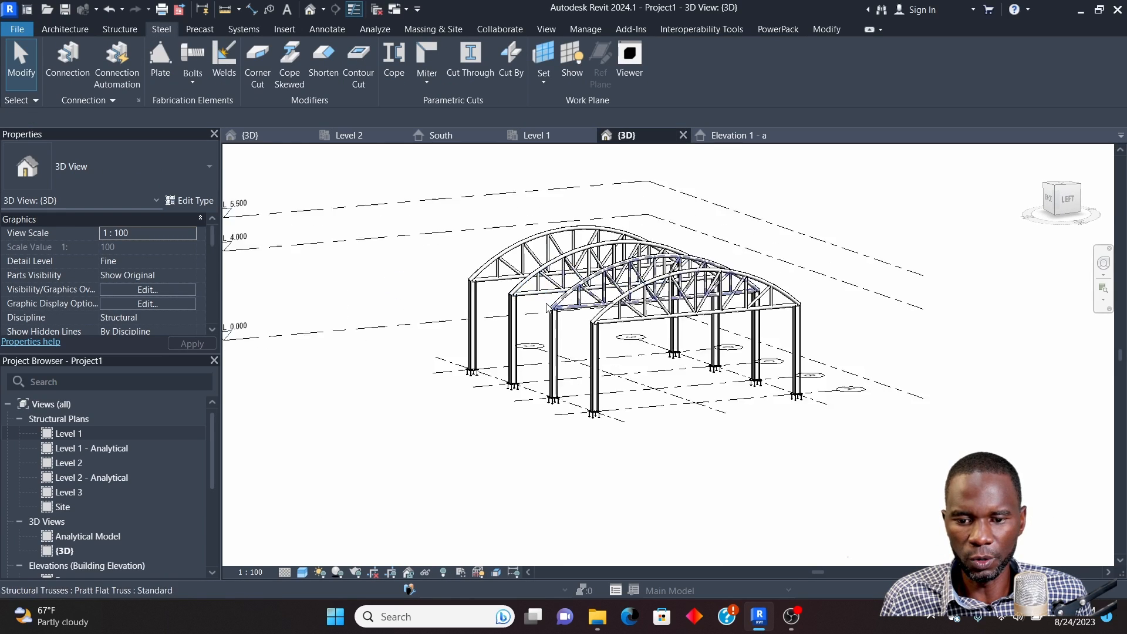
scroll(566, 323, down, 3)
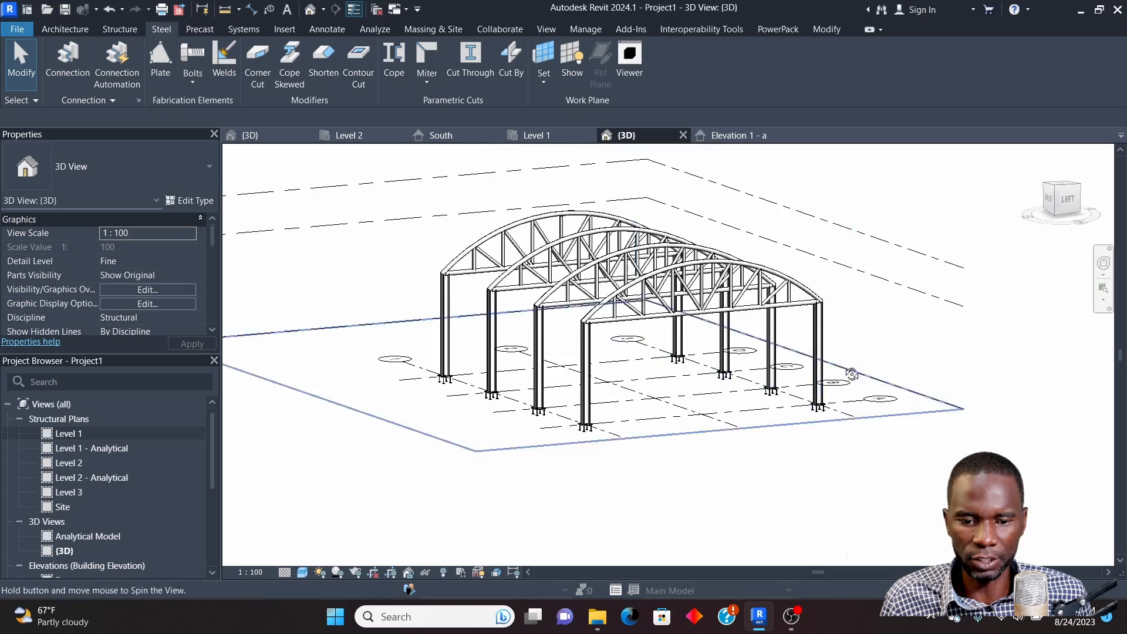
shift+middle_drag(566, 324, 943, 380)
scroll(943, 380, up, 5)
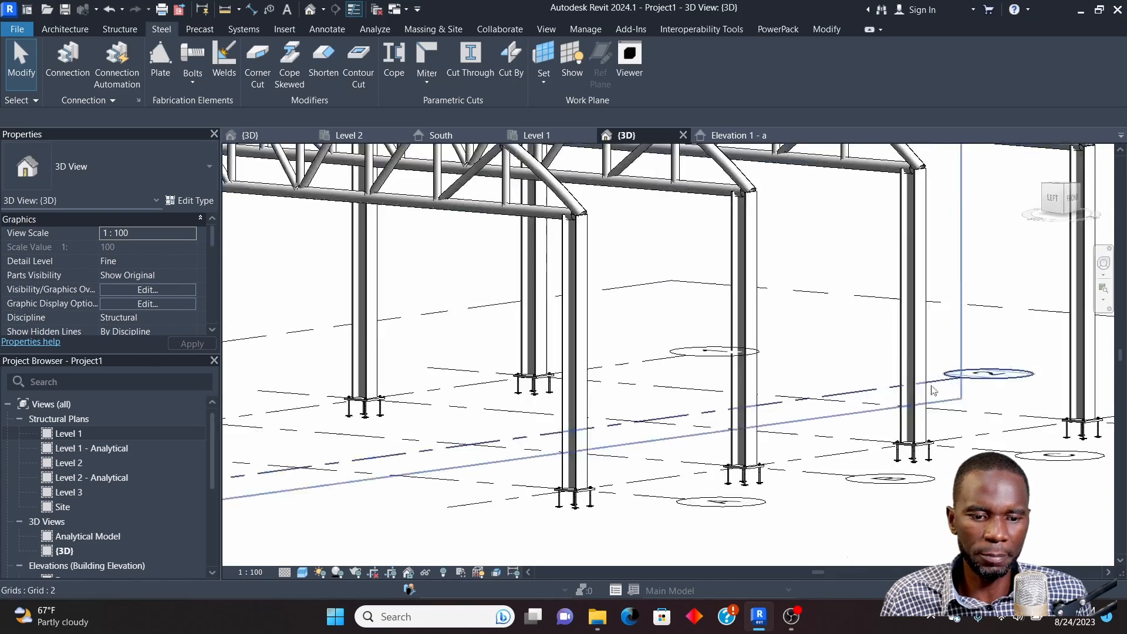
scroll(743, 370, down, 5)
scroll(715, 320, up, 2)
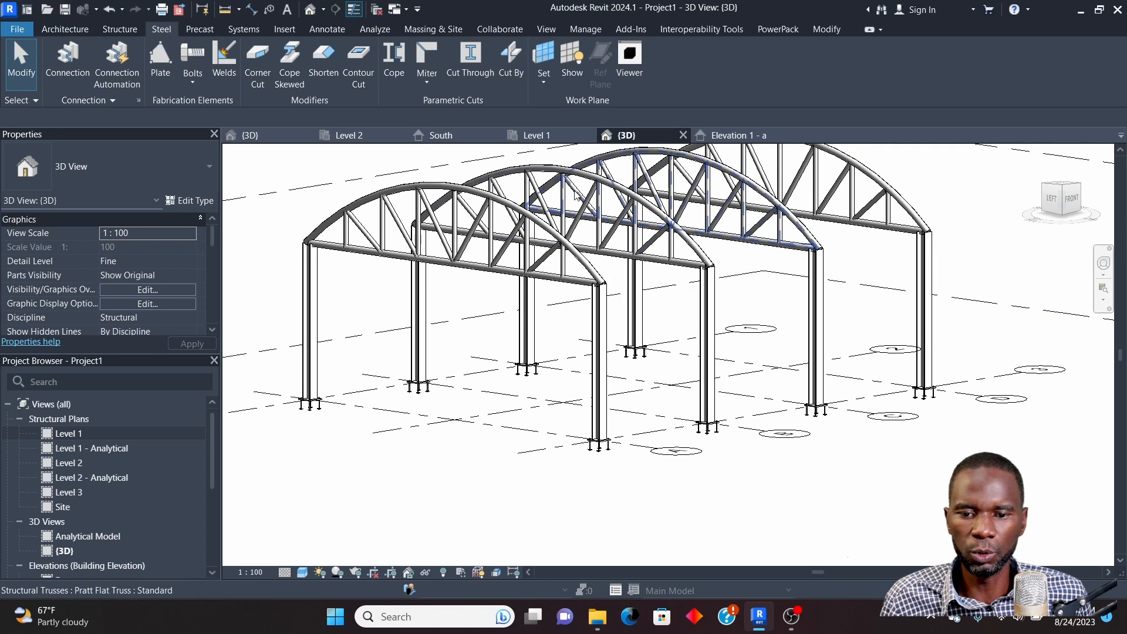
Set up Beam placement in the Level 2 plan with the circular hollow section type CHS114.3x5 and chaining enabled
double_click(79, 464)
scroll(582, 373, up, 4)
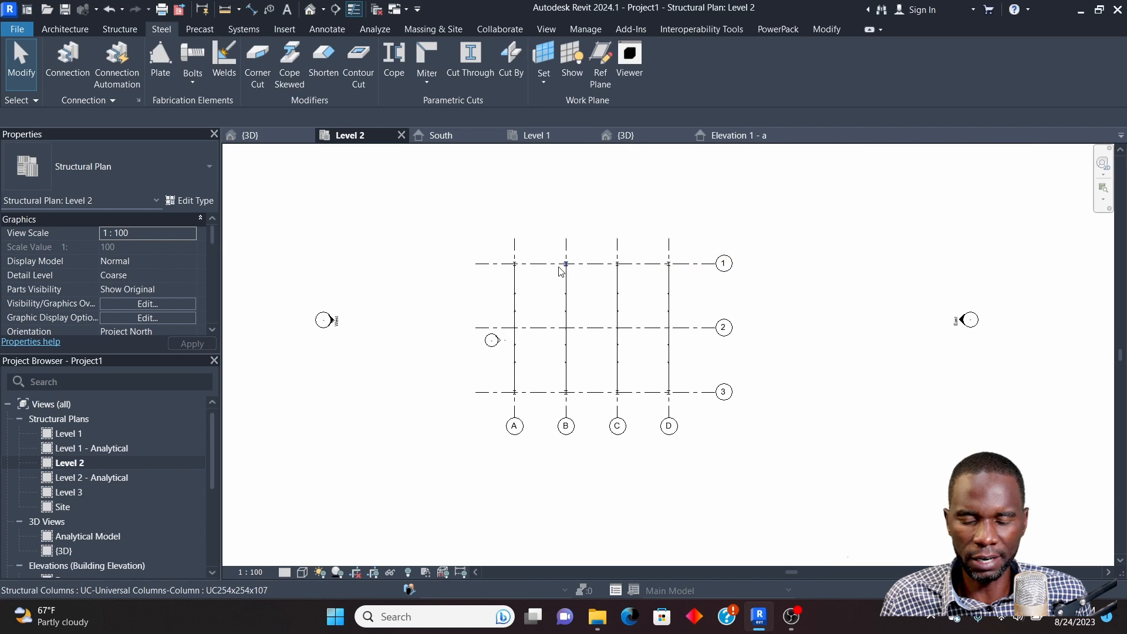
scroll(558, 265, up, 1)
click(119, 30)
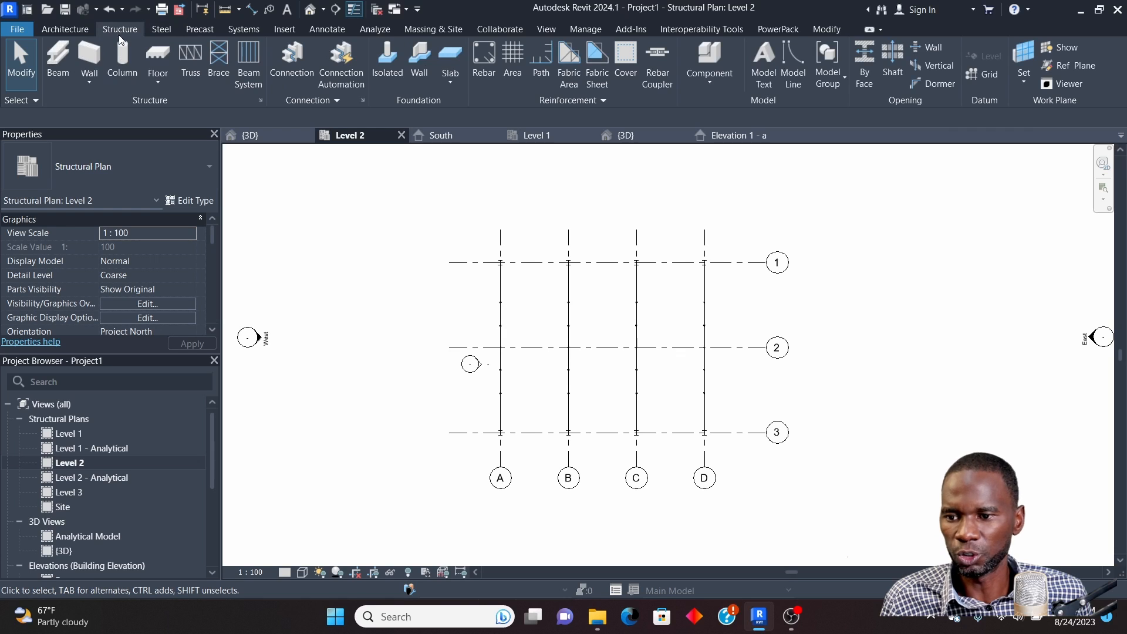
click(57, 58)
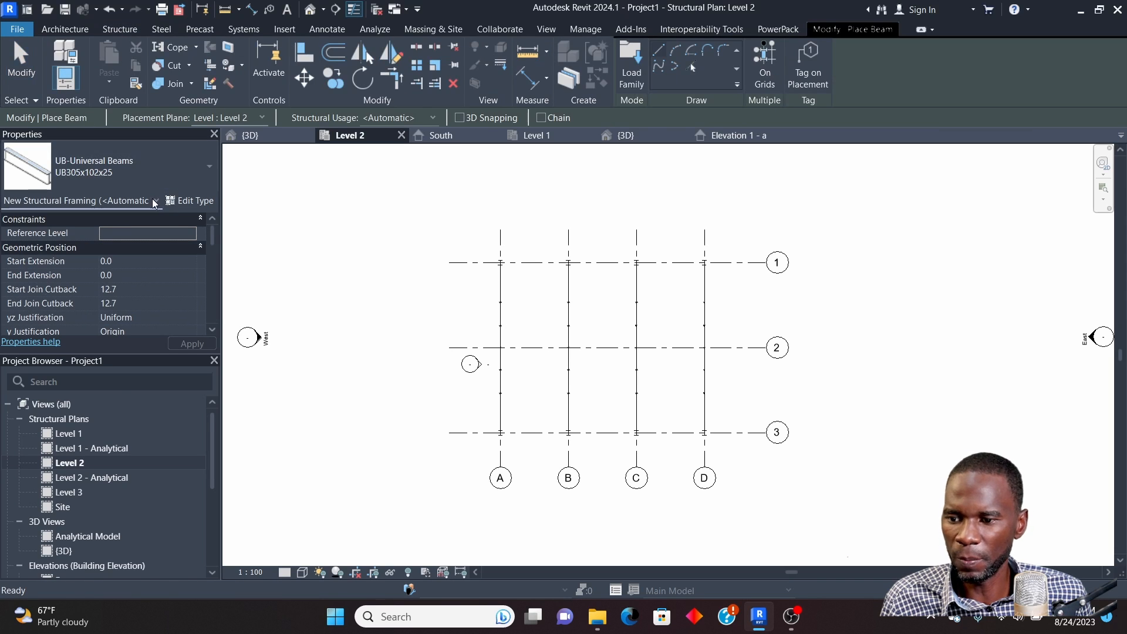
click(207, 175)
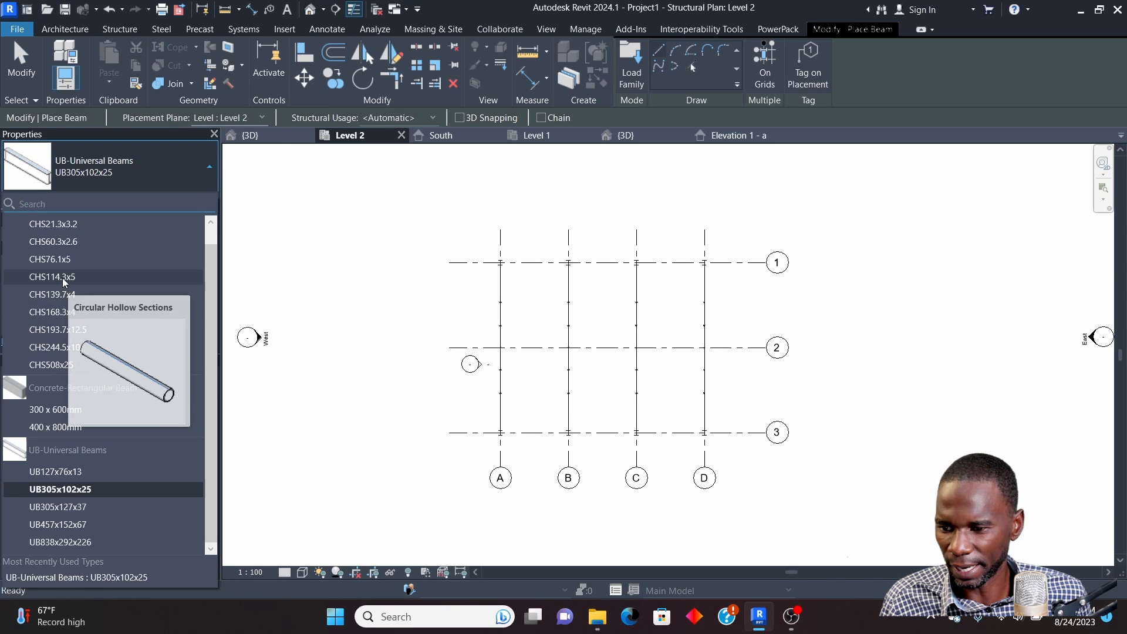
key(Escape)
scroll(512, 265, up, 5)
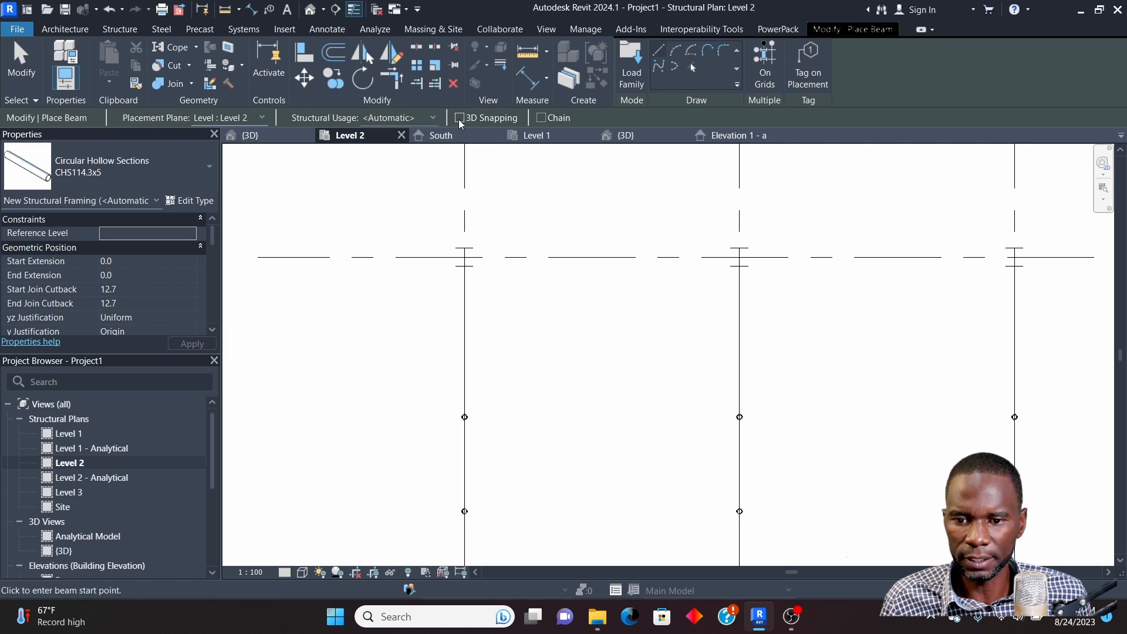
click(545, 118)
scroll(478, 262, up, 5)
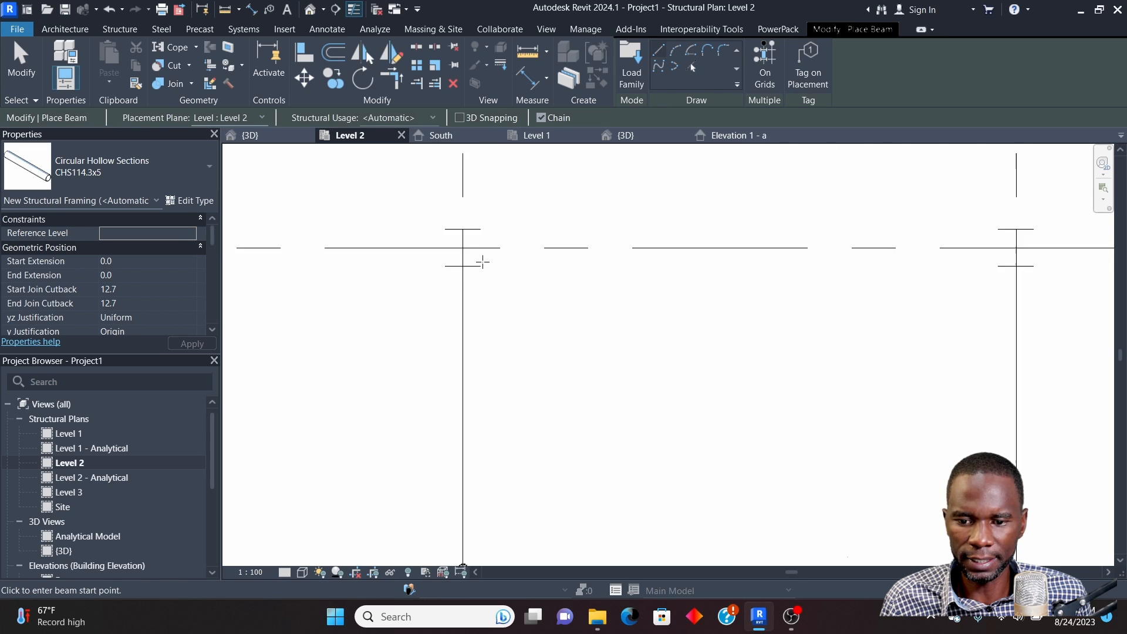
Place chained CHS114.3x5 beams along grid 1 between the columns at grids A, B, C and D
click(454, 242)
scroll(375, 244, down, 4)
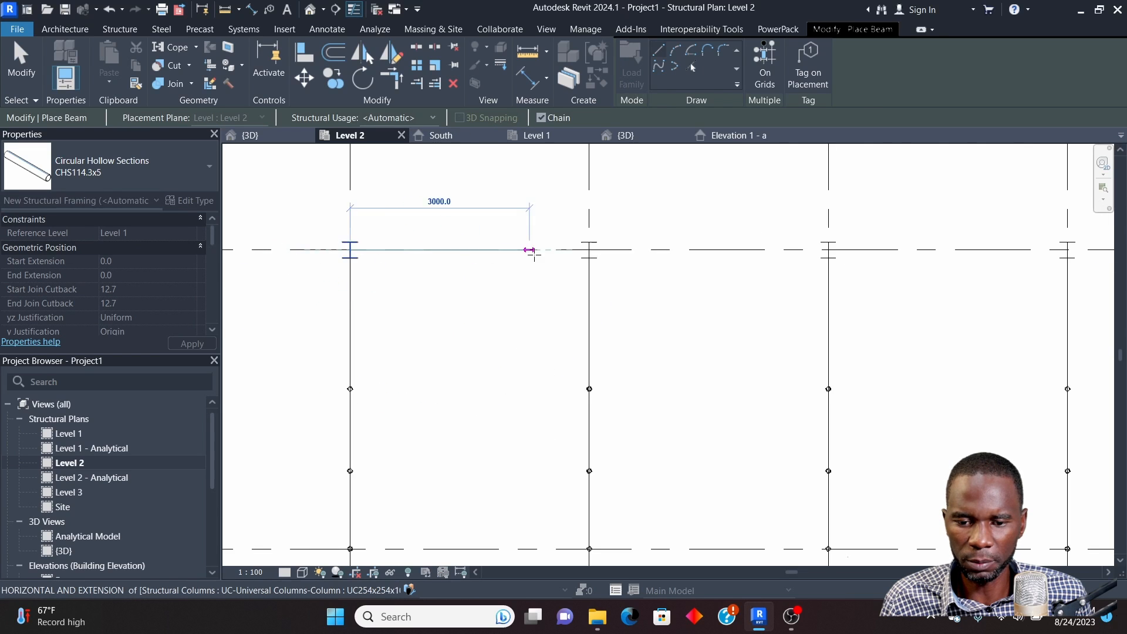
scroll(564, 246, up, 2)
click(616, 247)
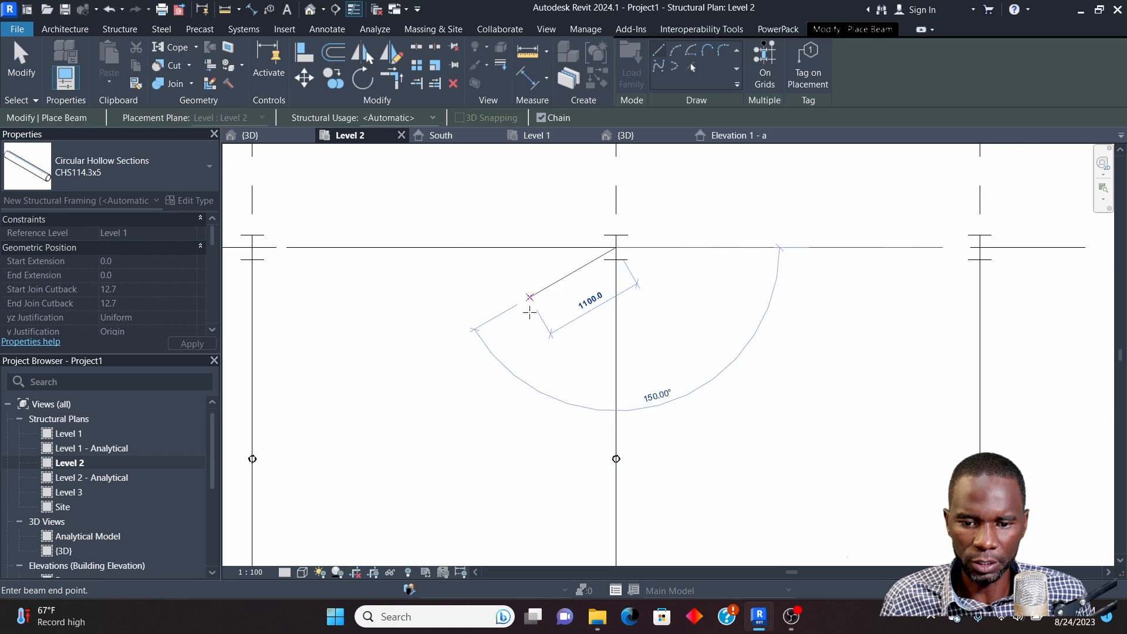
scroll(423, 270, down, 5)
scroll(649, 264, up, 7)
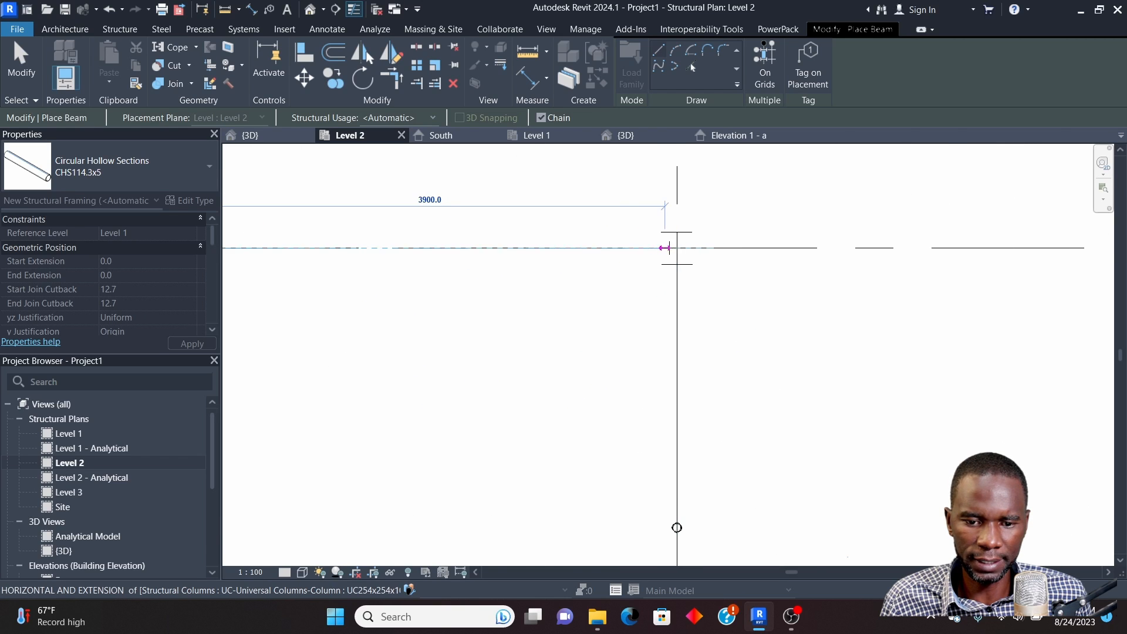
click(677, 248)
scroll(446, 245, down, 5)
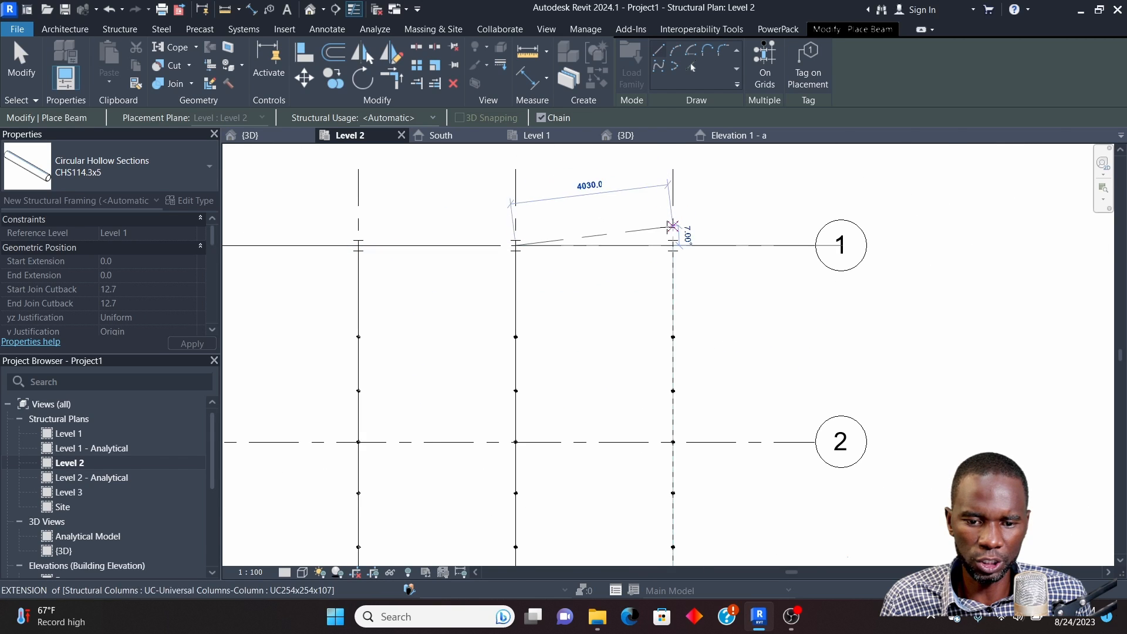
scroll(666, 231, up, 4)
click(673, 246)
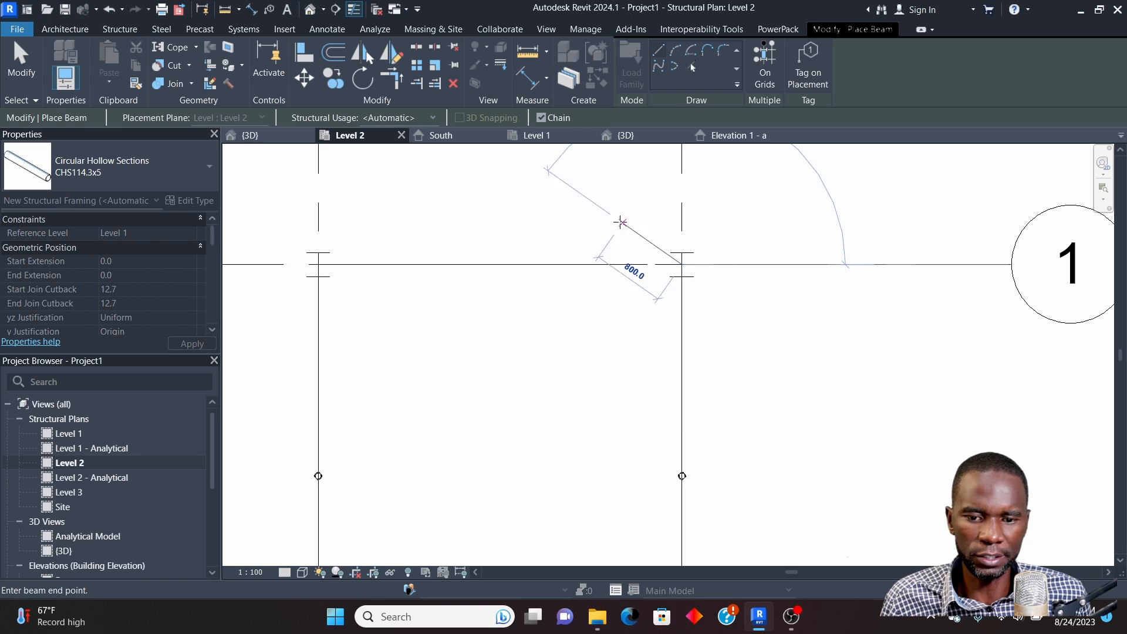
right_click(508, 182)
click(549, 195)
Place chained CHS114.3x5 beams along grid 3 from the column at grid D through C and B to A
scroll(604, 216, down, 8)
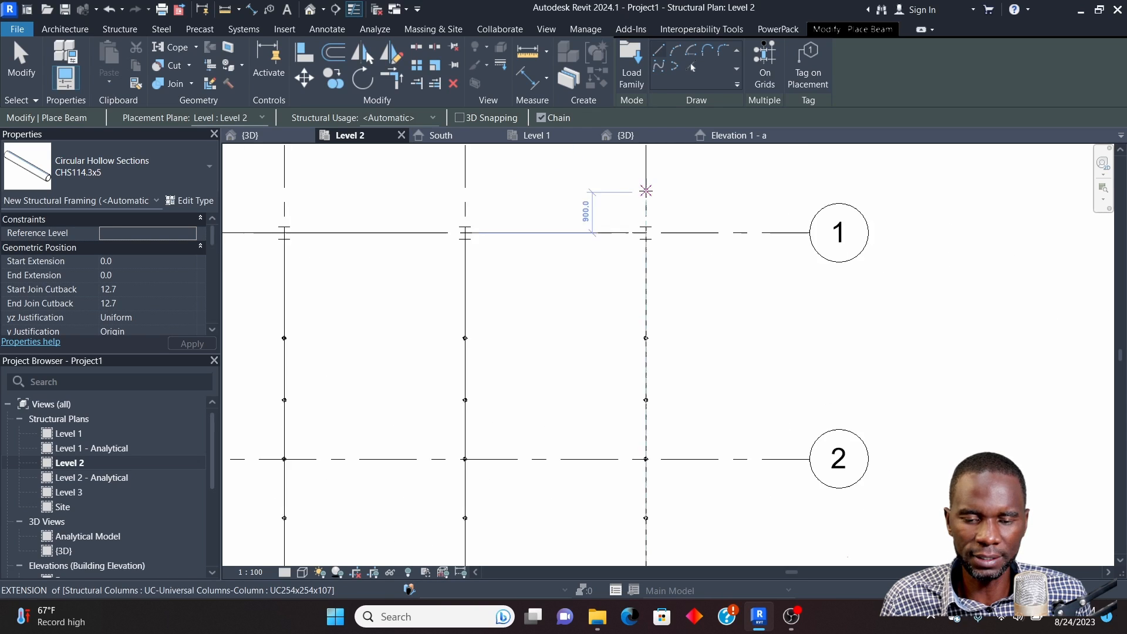
scroll(681, 339, up, 6)
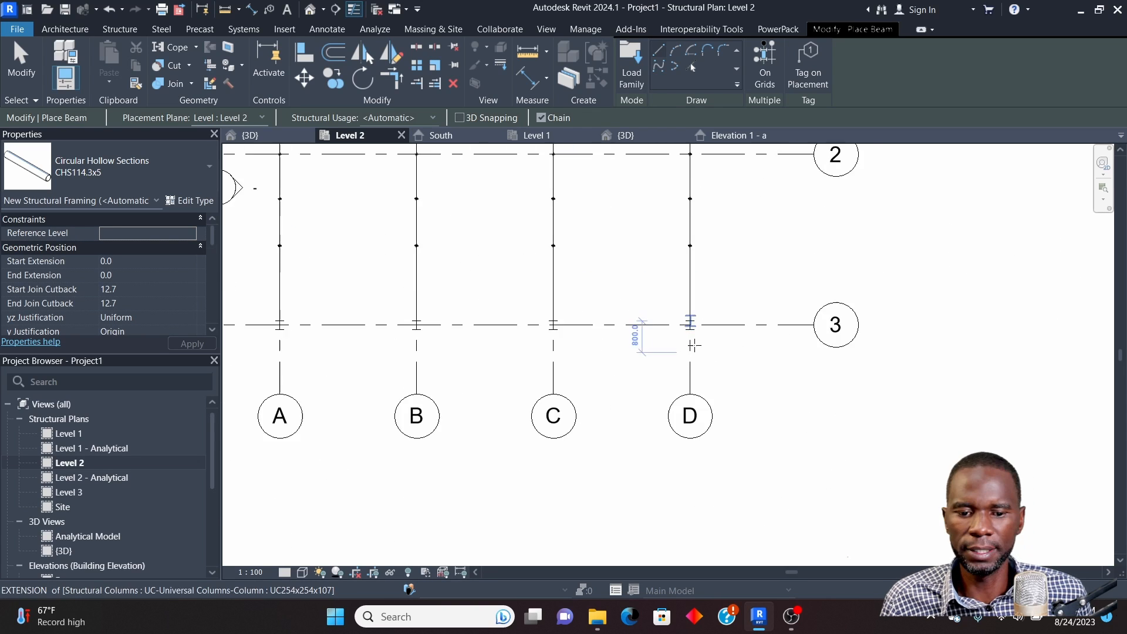
click(677, 294)
scroll(734, 352, down, 3)
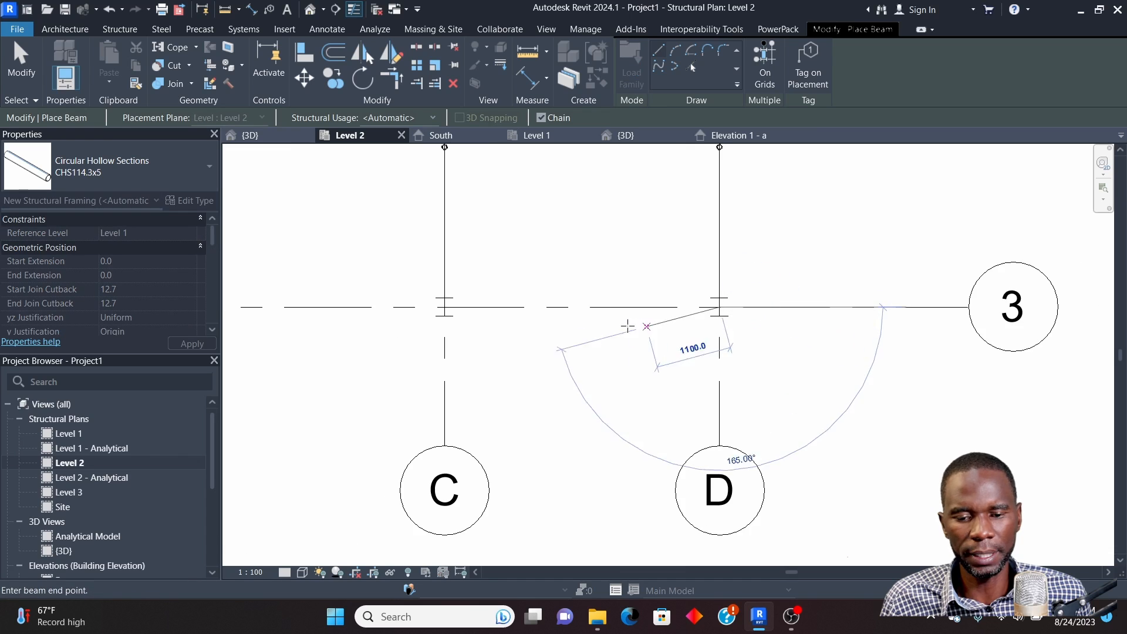
scroll(443, 310, up, 3)
scroll(442, 310, down, 2)
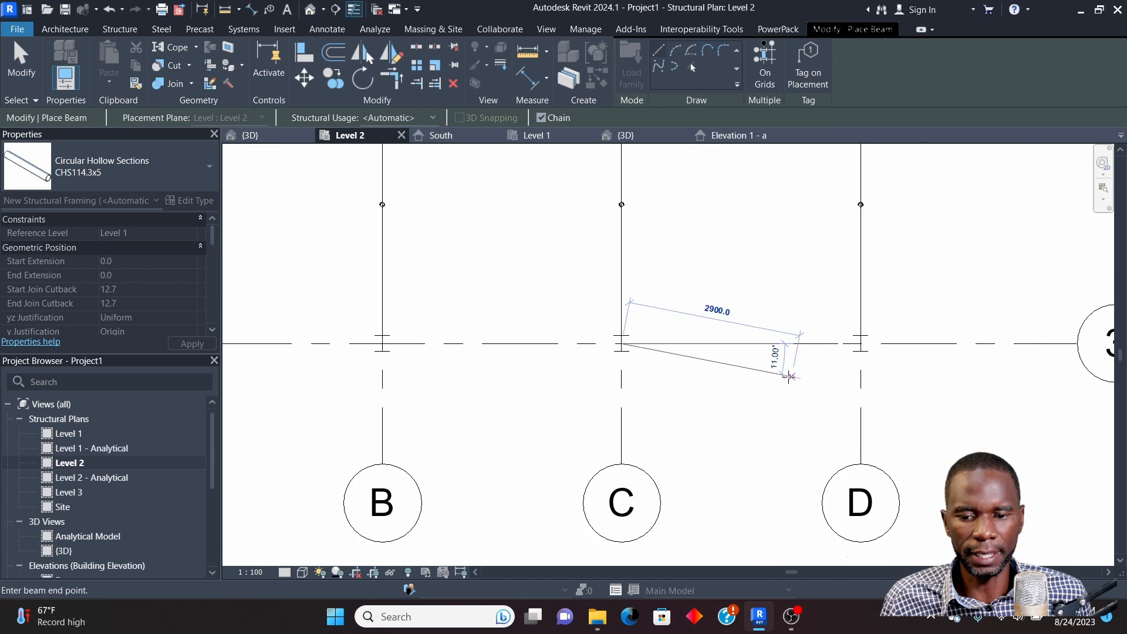
scroll(558, 364, up, 3)
click(439, 324)
scroll(587, 347, down, 4)
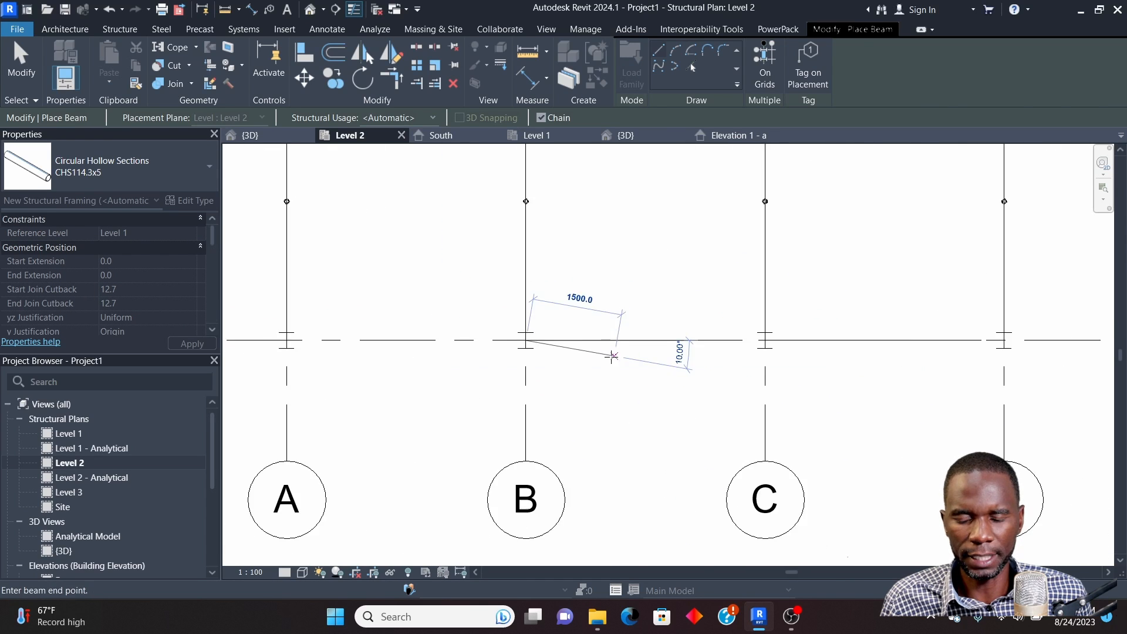
scroll(337, 339, up, 2)
click(338, 339)
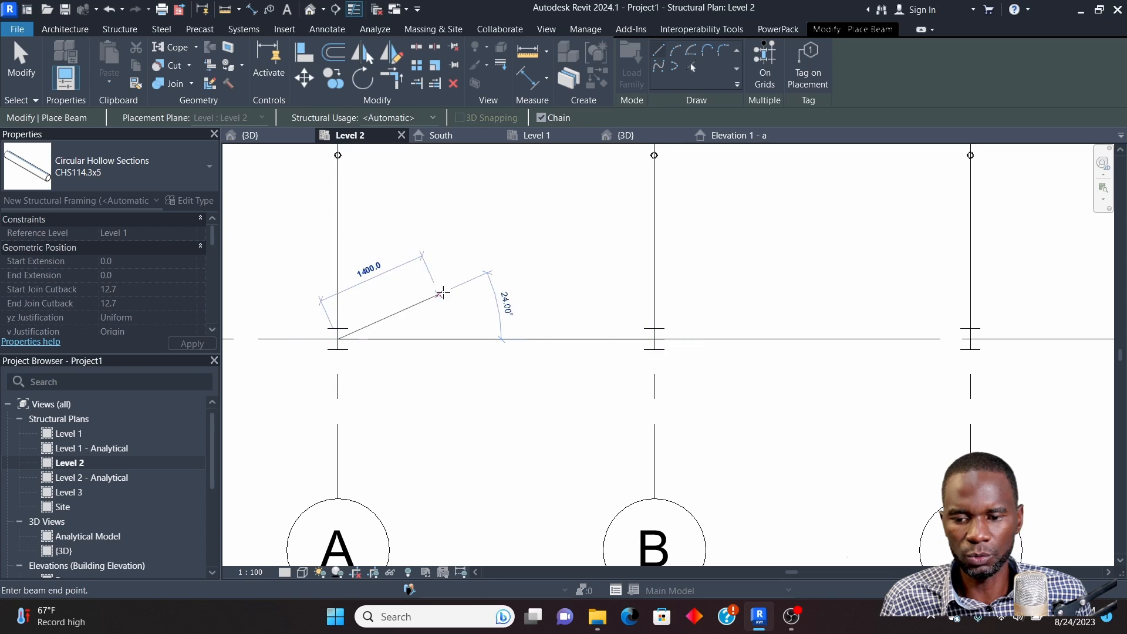
click(22, 74)
Set the detail level of the Level 2 plan to Fine
scroll(500, 314, down, 5)
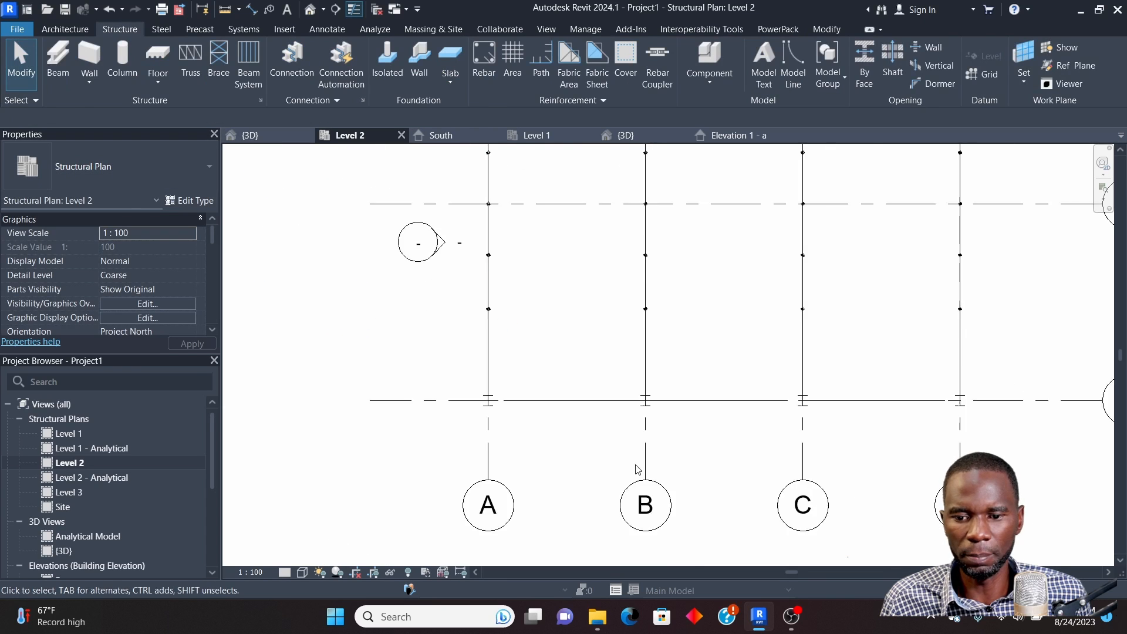
scroll(607, 327, up, 2)
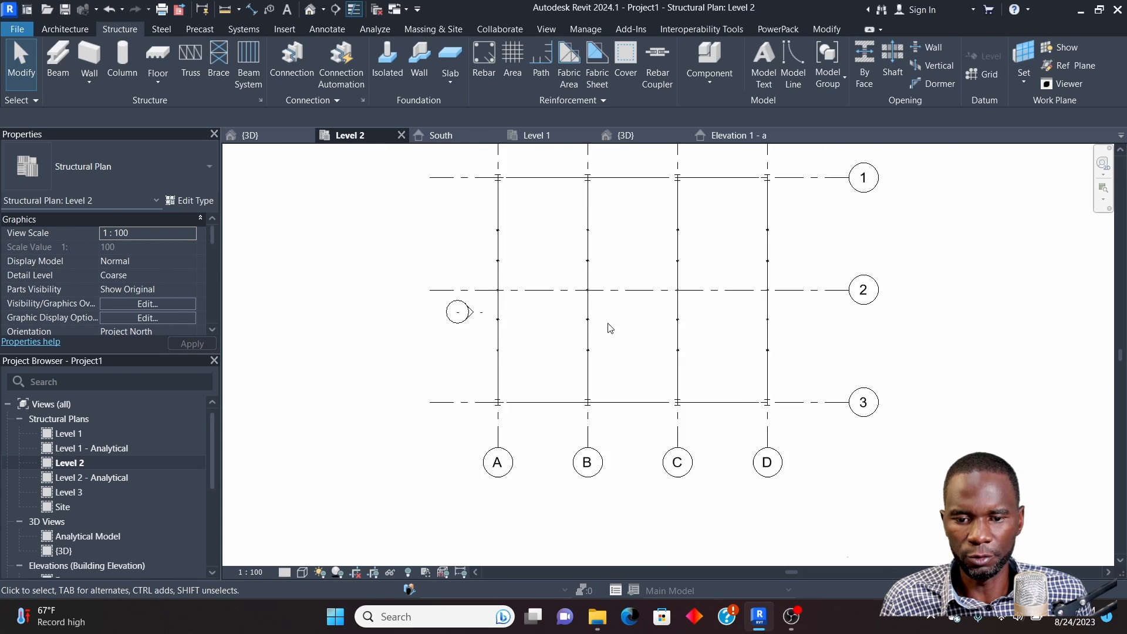
click(285, 574)
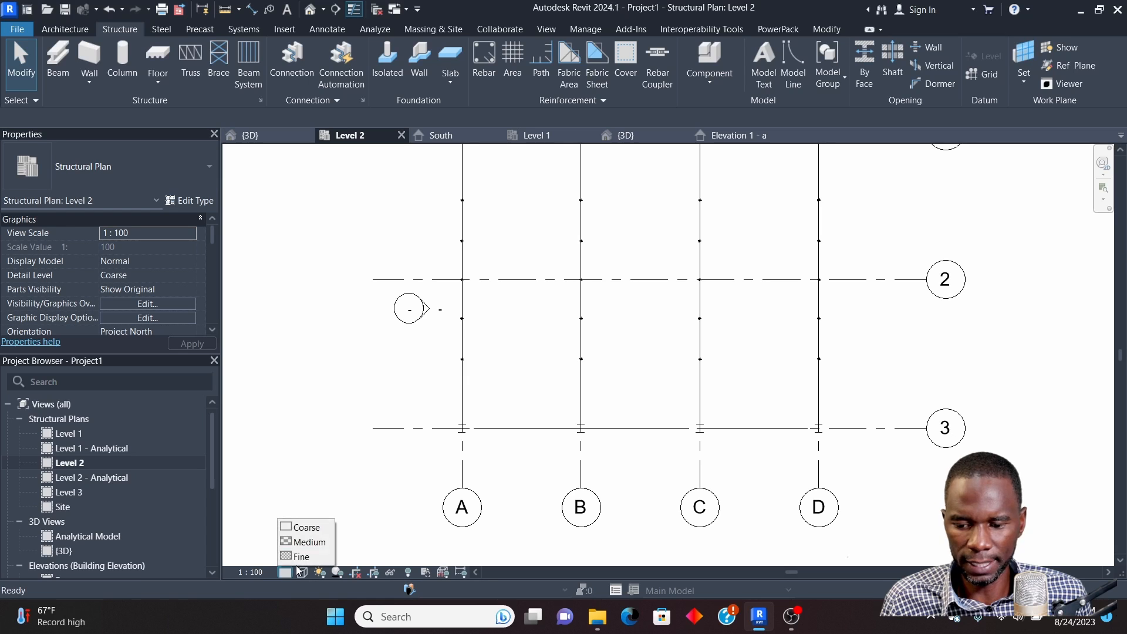
click(296, 560)
scroll(519, 457, down, 2)
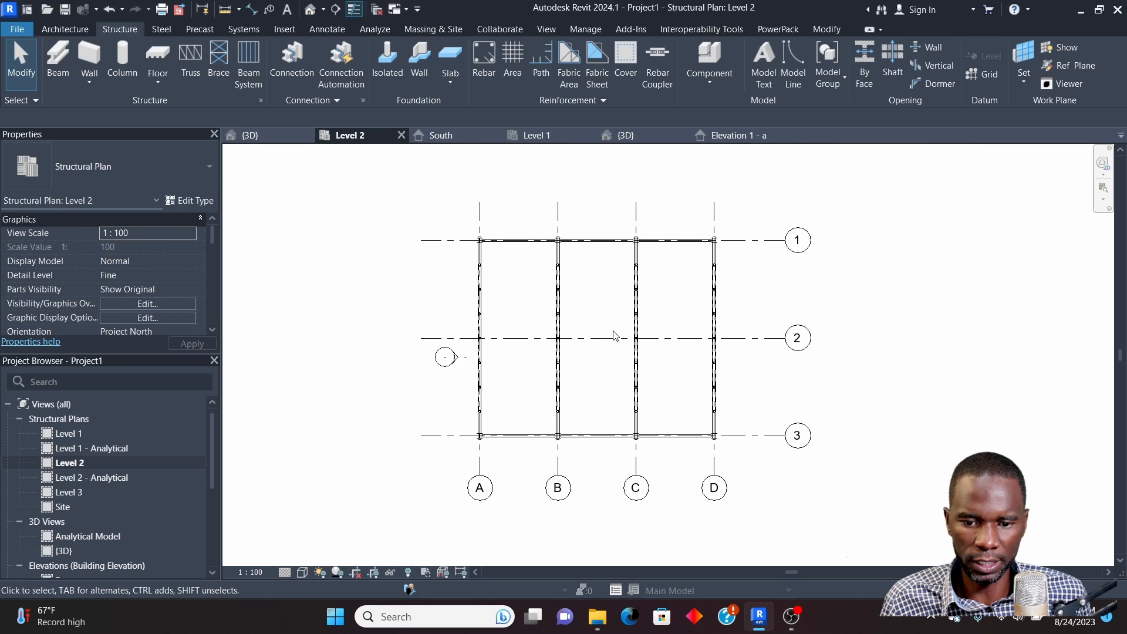
In the 3D view, select the three CHS114.3x5 tie beams along grid 3
scroll(659, 276, up, 1)
click(627, 137)
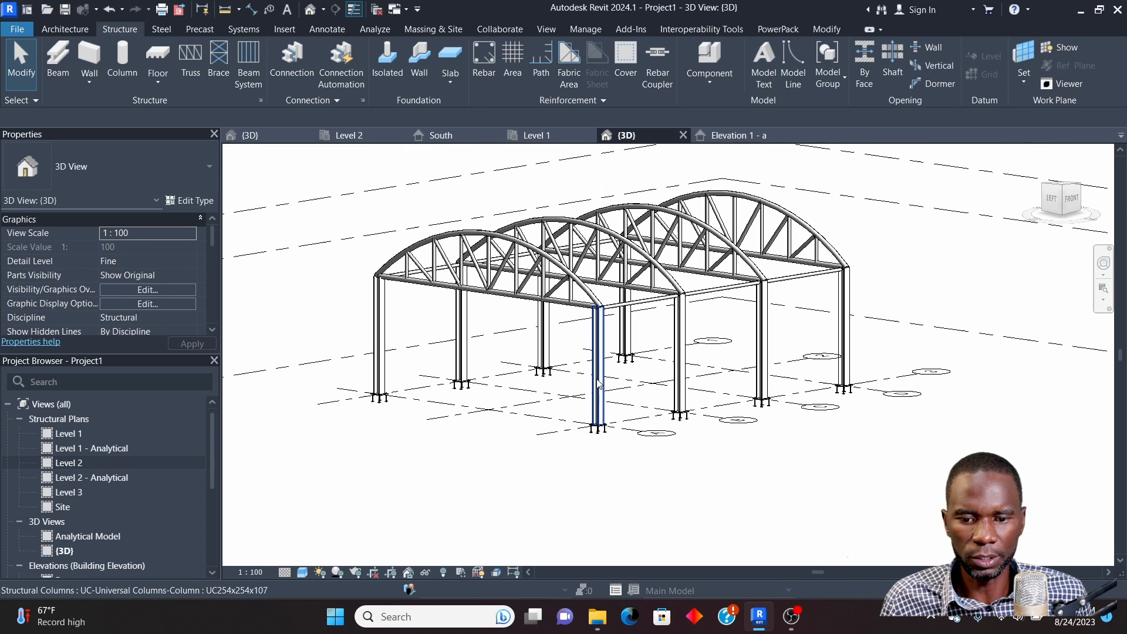
scroll(890, 299, up, 5)
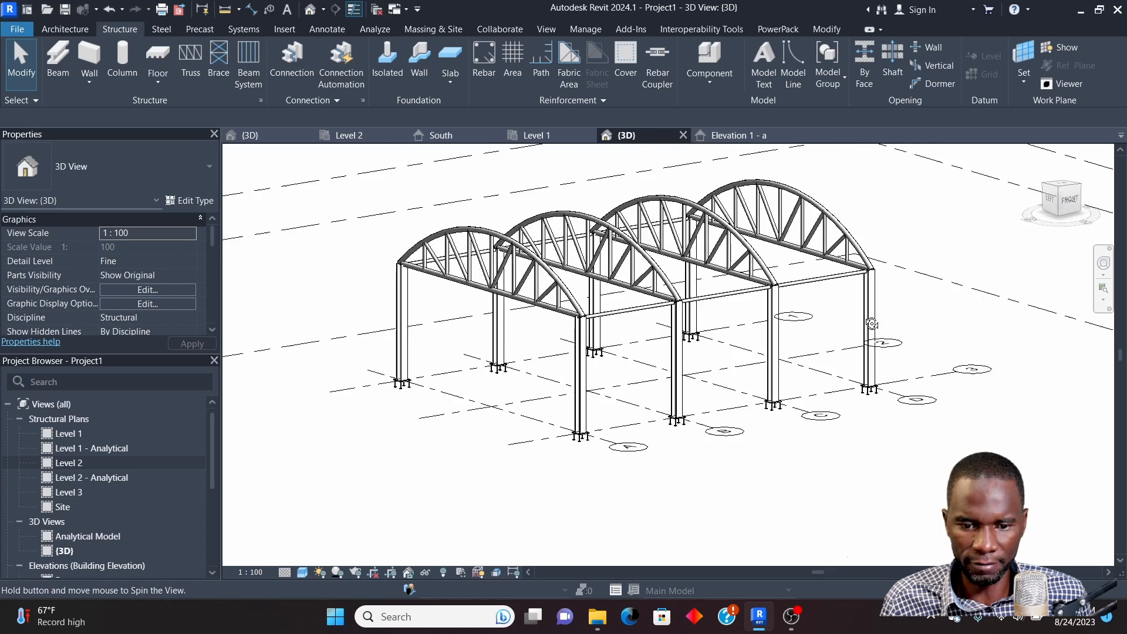
scroll(805, 284, down, 3)
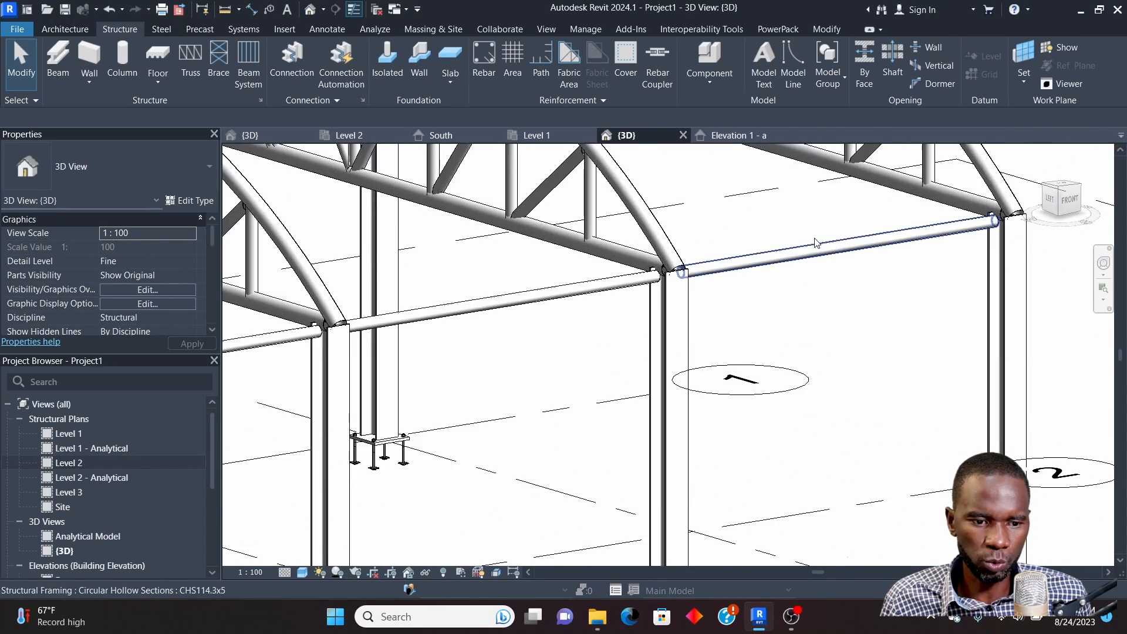
click(740, 271)
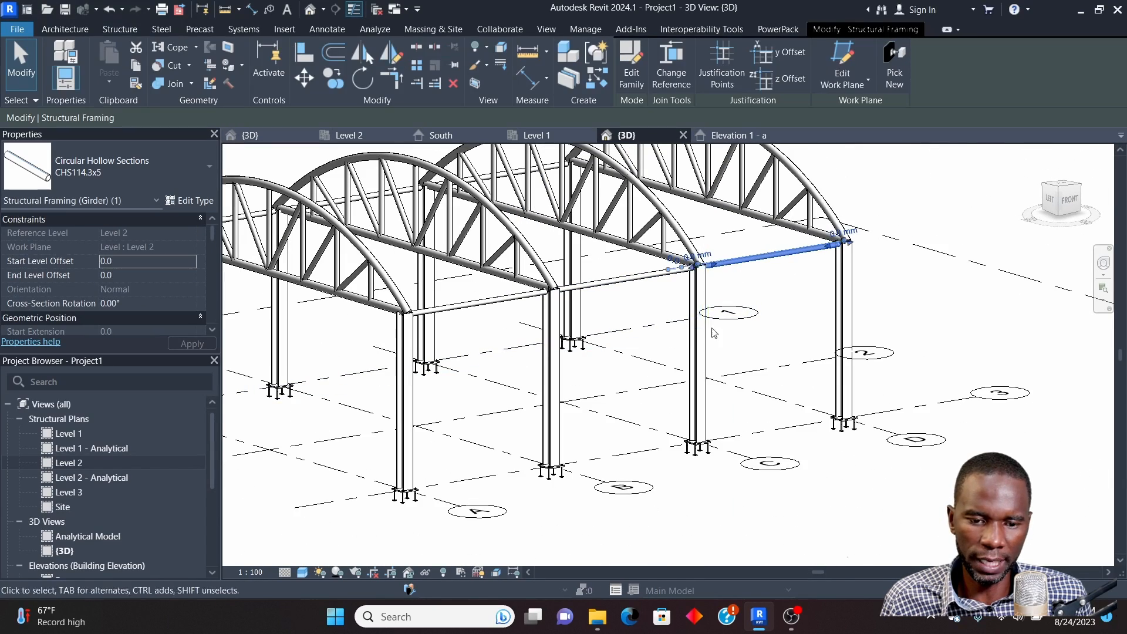
ctrl+click(625, 278)
ctrl+click(492, 305)
scroll(492, 305, down, 3)
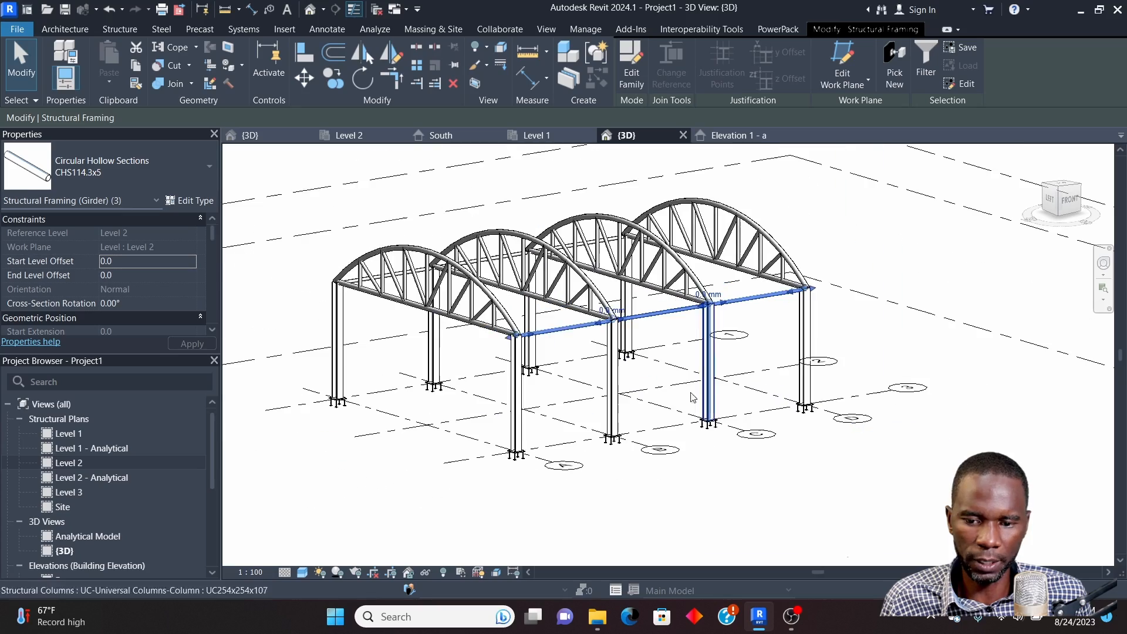
Add the three CHS114.3x5 tie beams along grid 1 to the current selection
shift+middle_drag(492, 305, 764, 411)
scroll(780, 256, up, 5)
scroll(780, 257, down, 1)
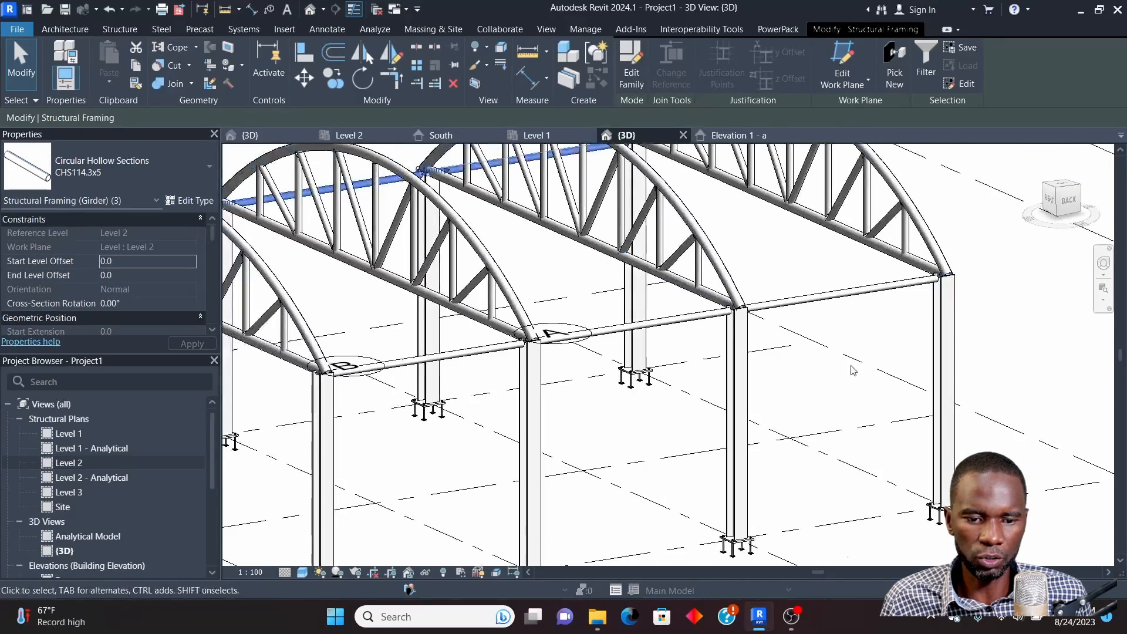
ctrl+click(850, 294)
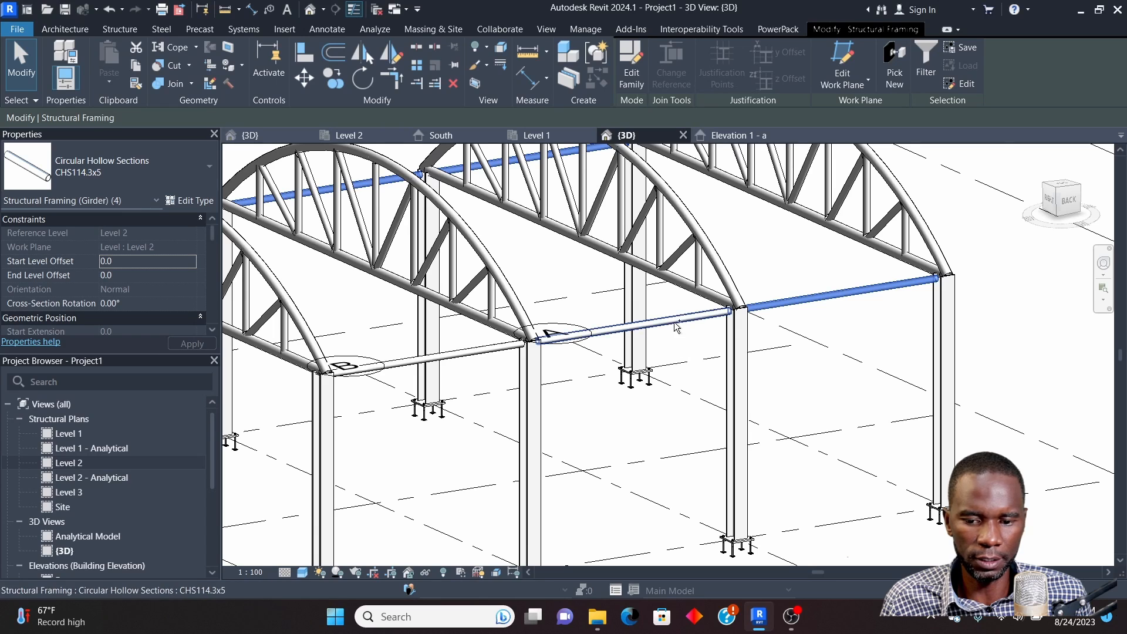
ctrl+click(677, 323)
ctrl+click(471, 353)
scroll(633, 314, down, 3)
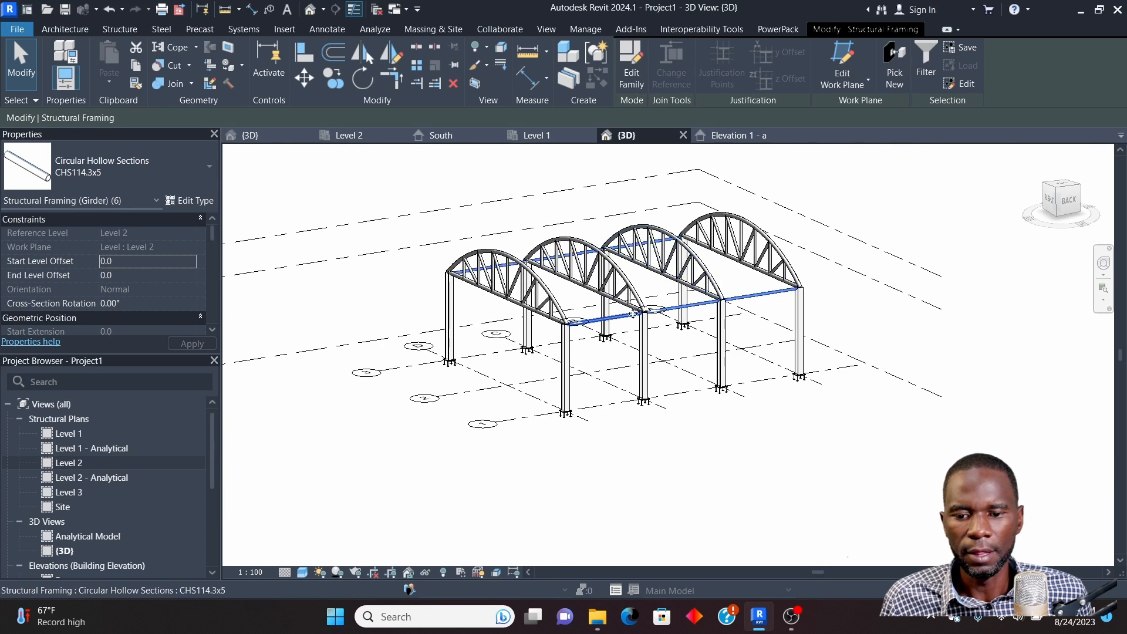
Set the z Offset Value of the six selected tie beams to -200 and clear the selection
scroll(633, 314, up, 3)
scroll(162, 274, down, 5)
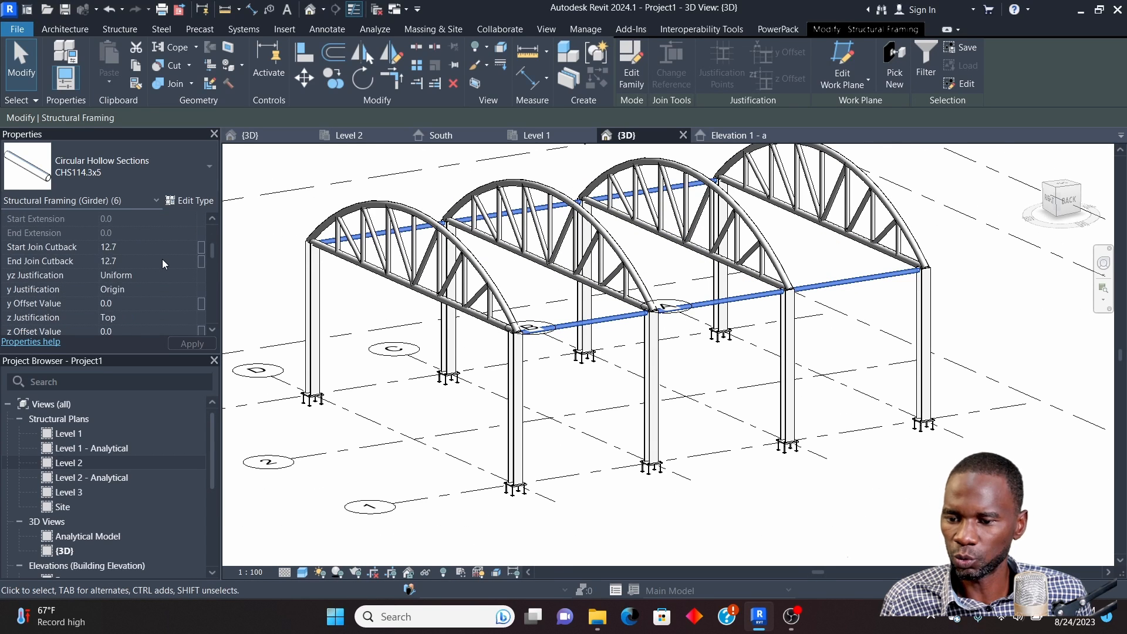
scroll(163, 275, up, 2)
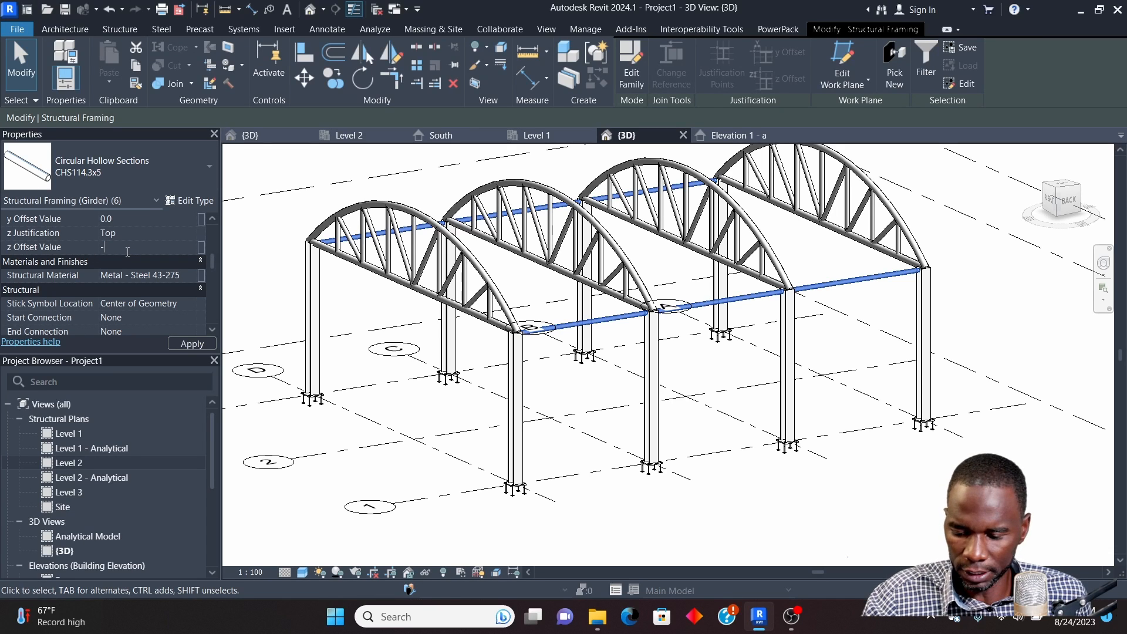
text(0)
key(Return)
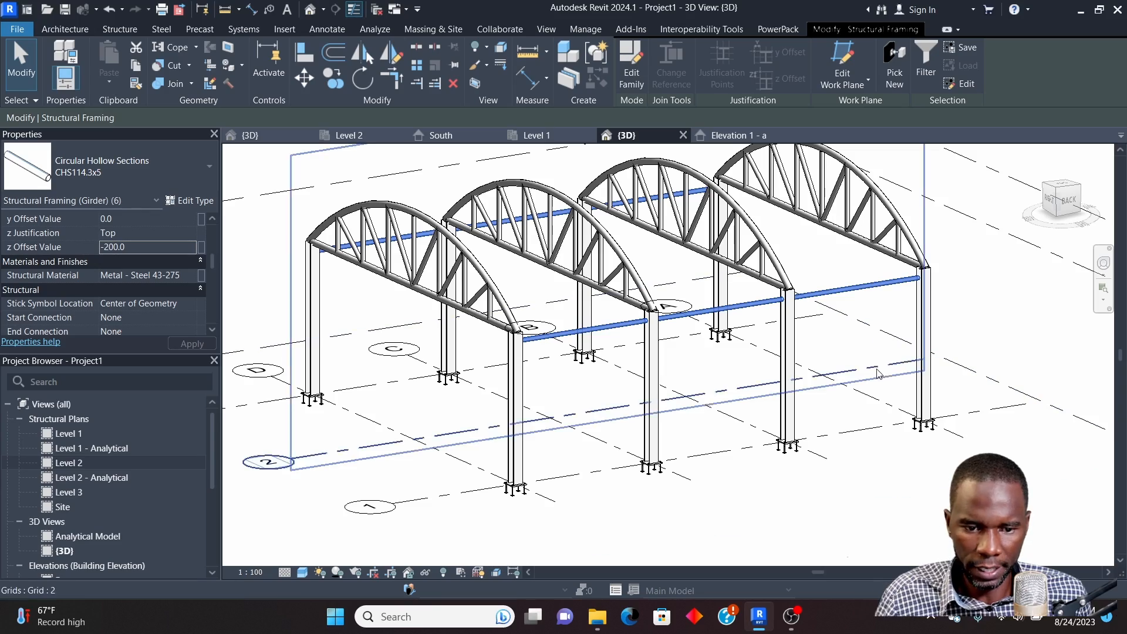
scroll(901, 291, up, 2)
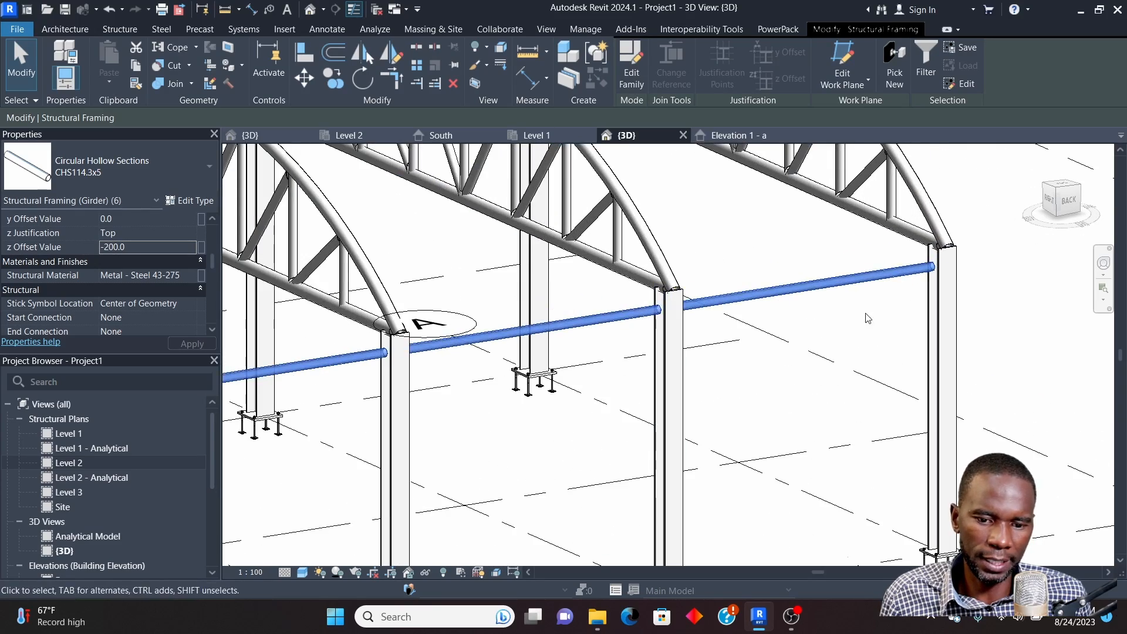
scroll(868, 317, down, 3)
click(919, 332)
Hide the Levels annotation category in the 3D view through the Visibility/Graphic Overrides
scroll(656, 383, up, 4)
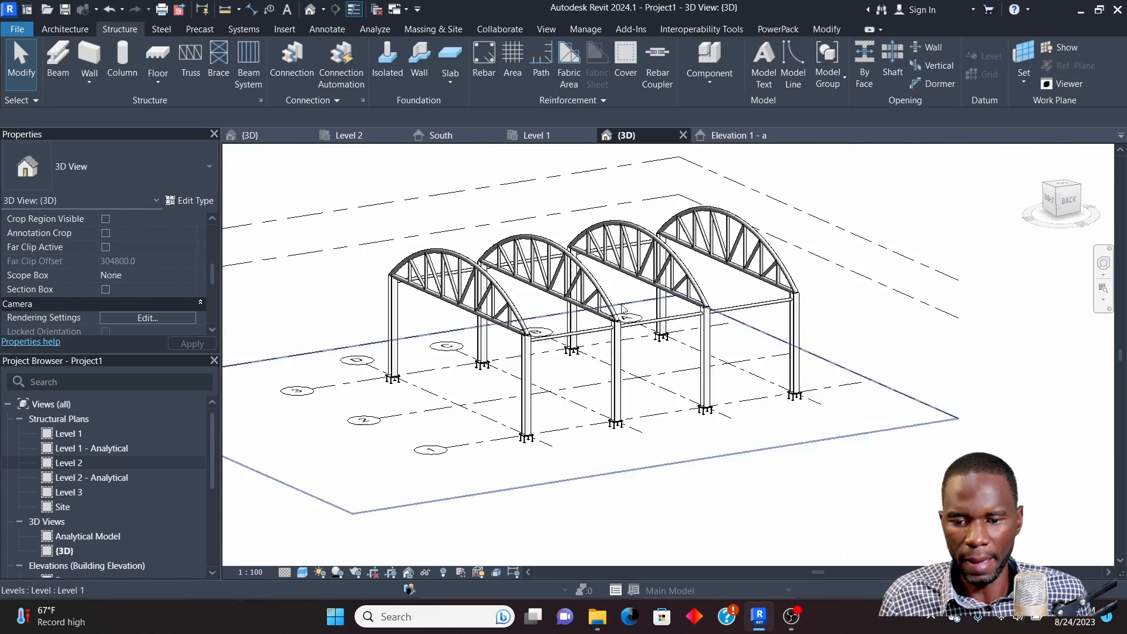
scroll(656, 382, down, 4)
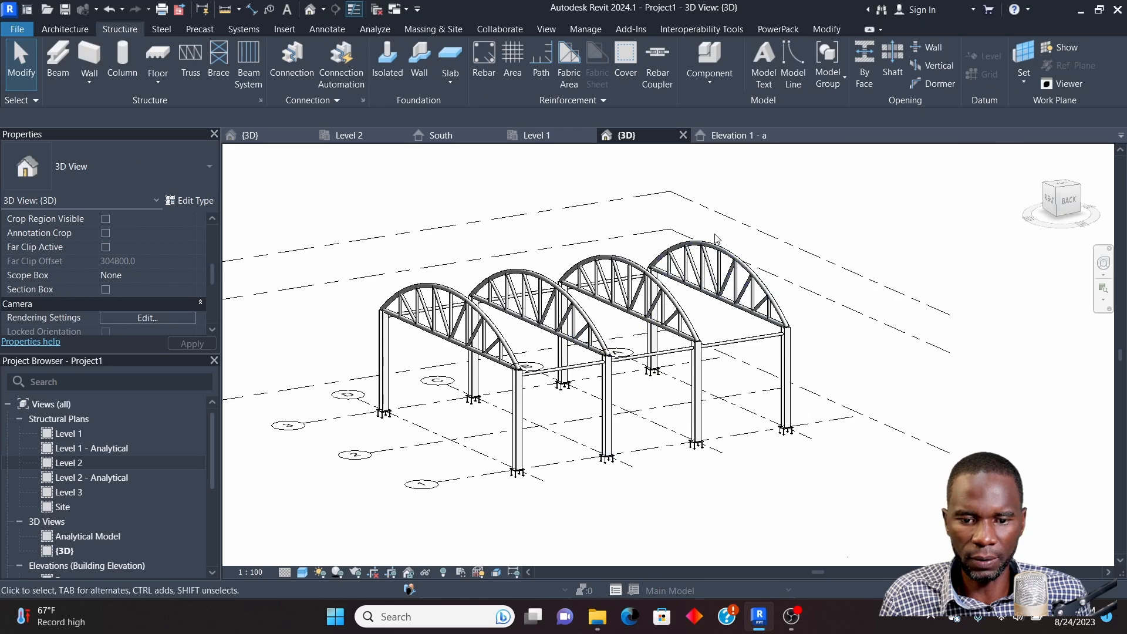
scroll(656, 383, down, 2)
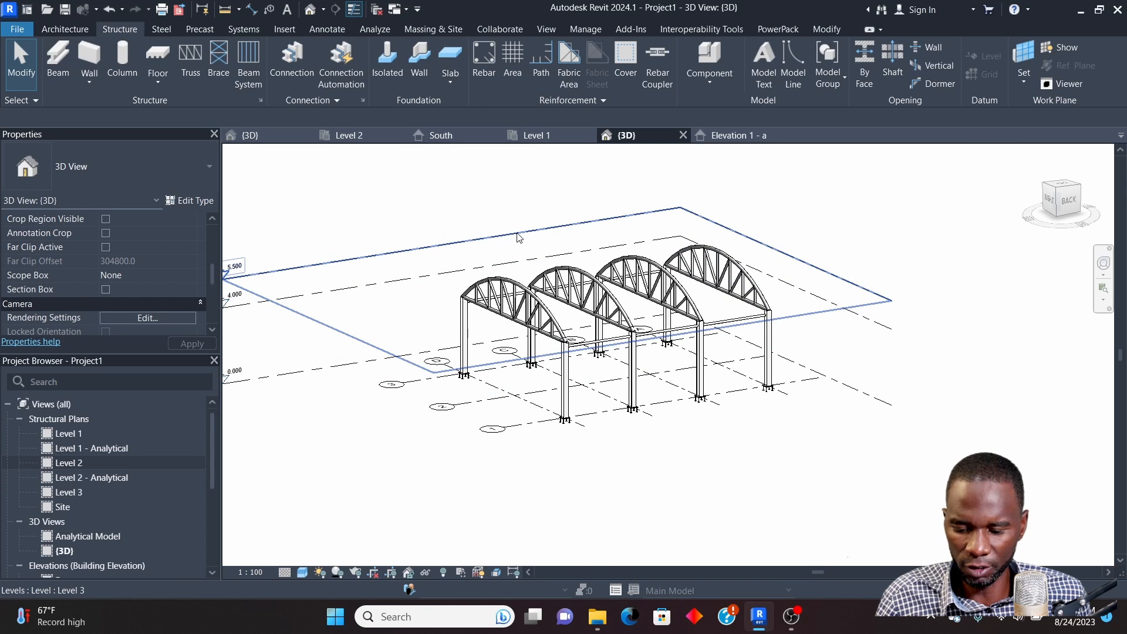
key(v)
key(g)
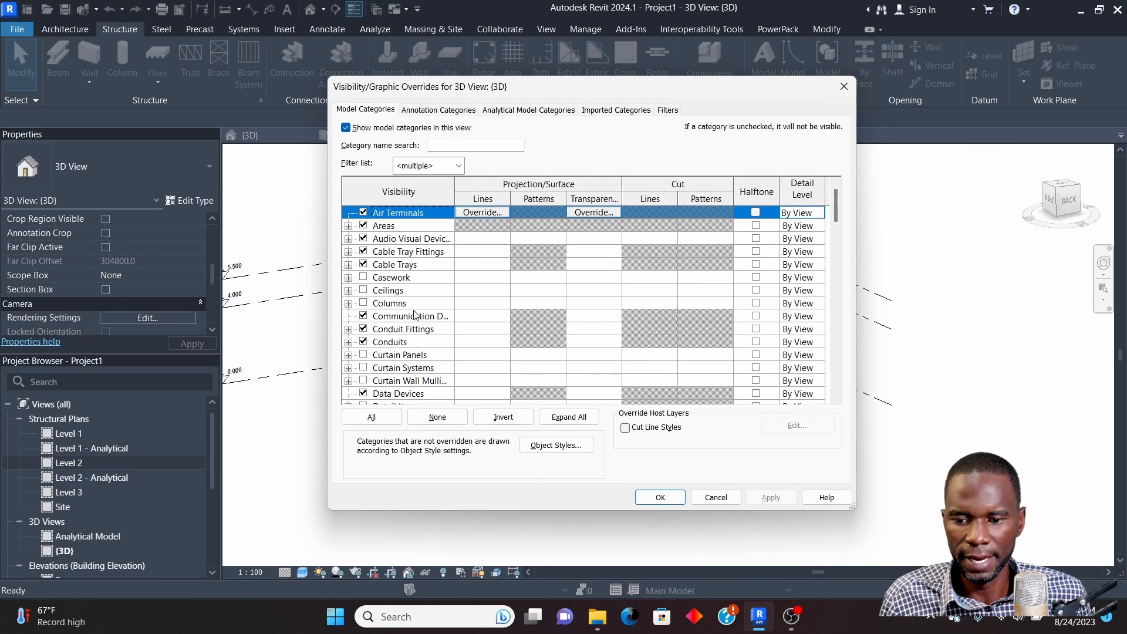
click(397, 292)
scroll(397, 291, down, 5)
click(411, 380)
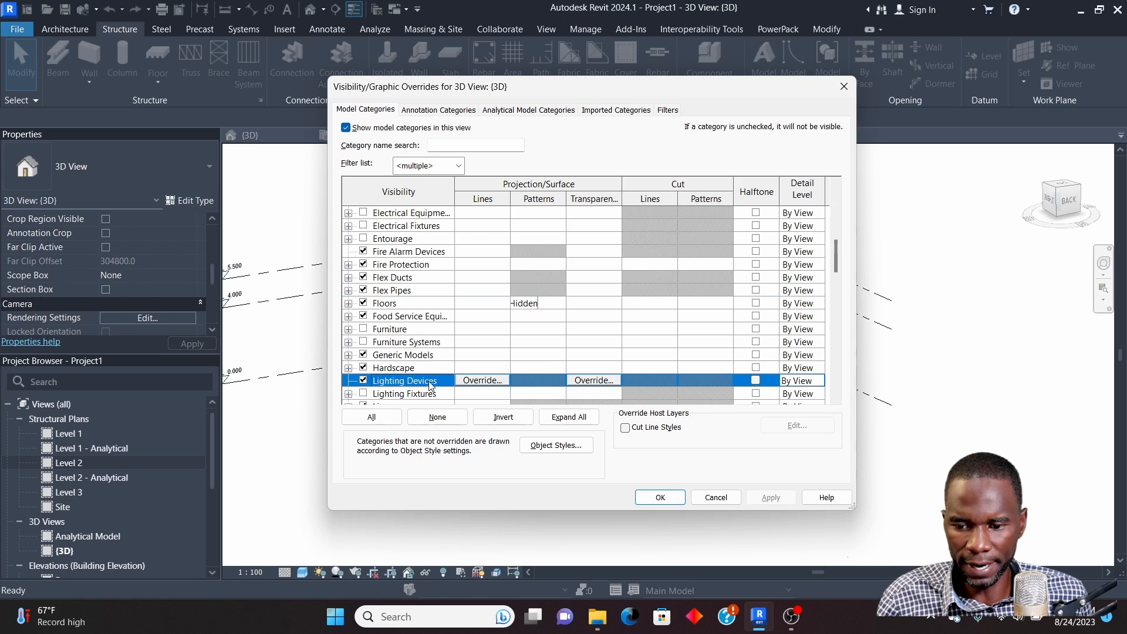
scroll(419, 356, down, 1)
scroll(370, 376, down, 3)
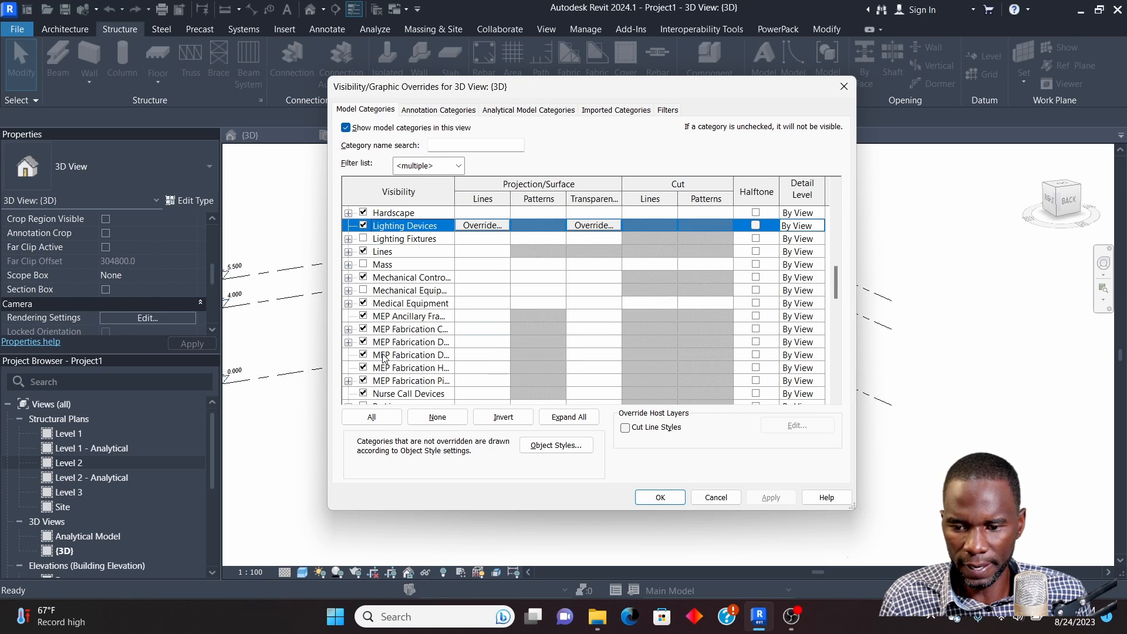
click(436, 111)
click(384, 278)
key(l)
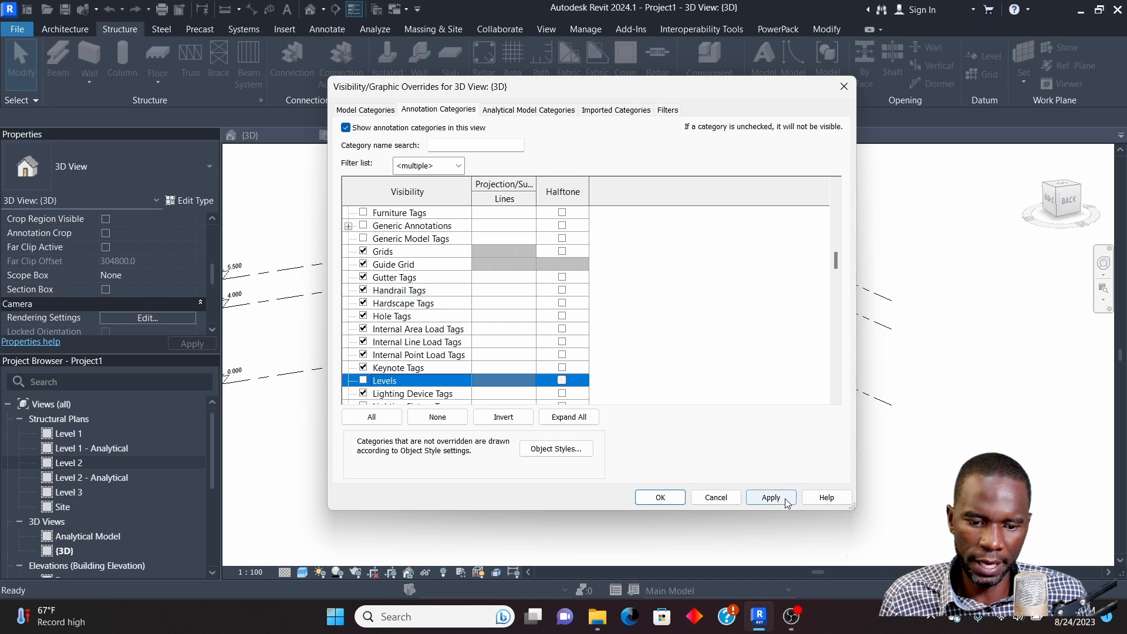
click(785, 500)
click(661, 497)
Examine the truss frames, lowered tie beams and base plates along grid 1 in the 3D view
scroll(588, 355, up, 5)
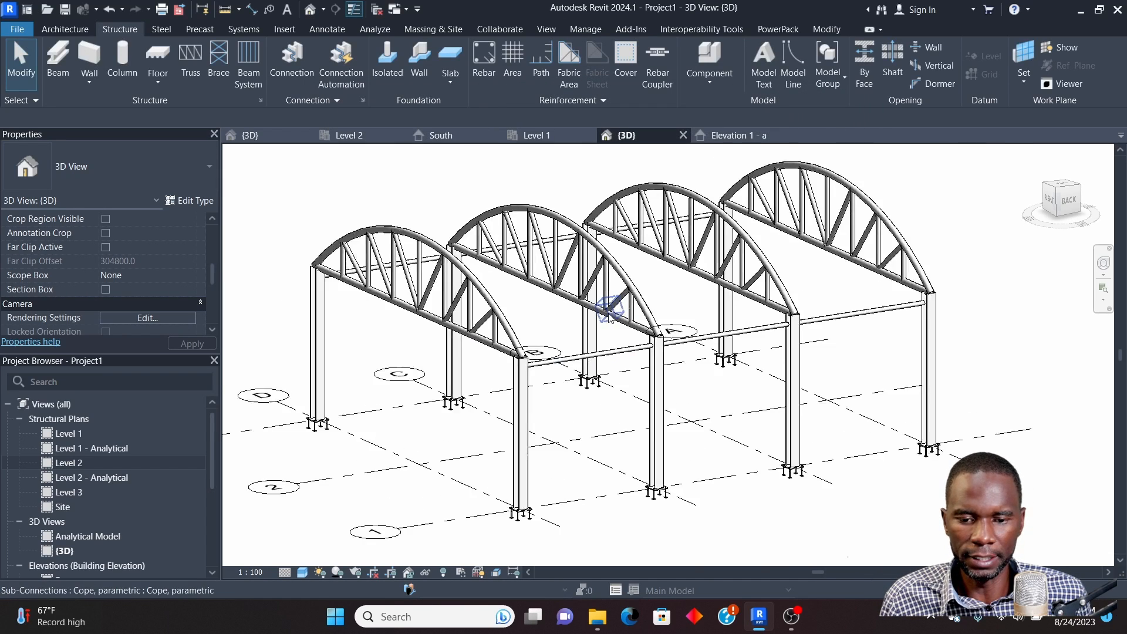
shift+middle_drag(588, 355, 624, 390)
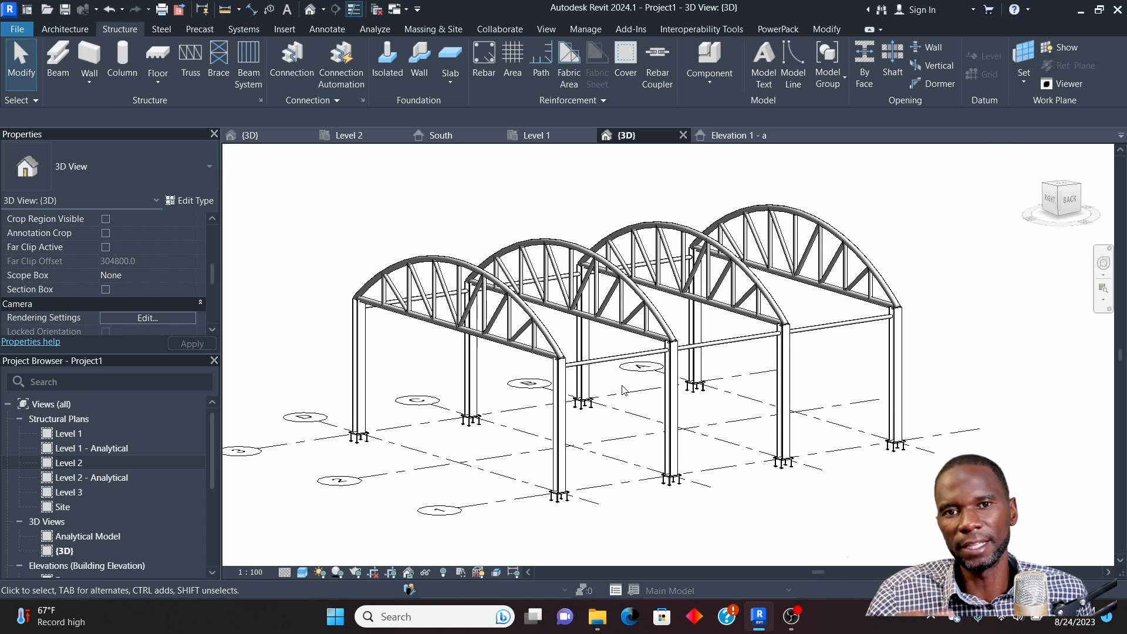
scroll(580, 426, down, 1)
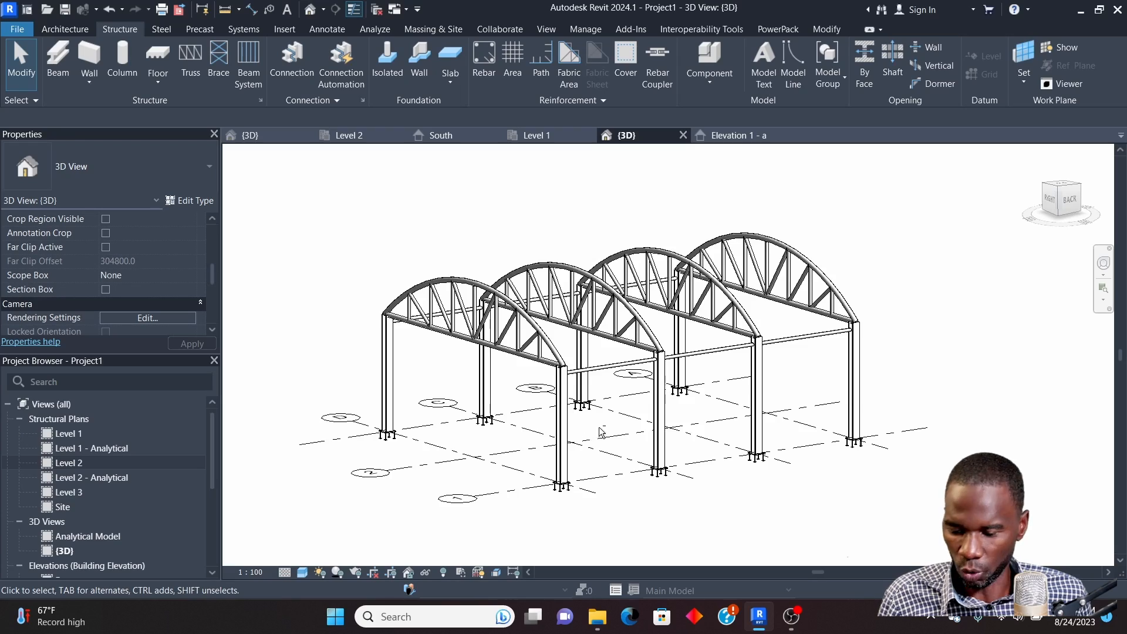
mouse_move(599, 429)
shift+middle_down()
mouse_move(632, 432)
mouse_move(588, 427)
shift+middle_up()
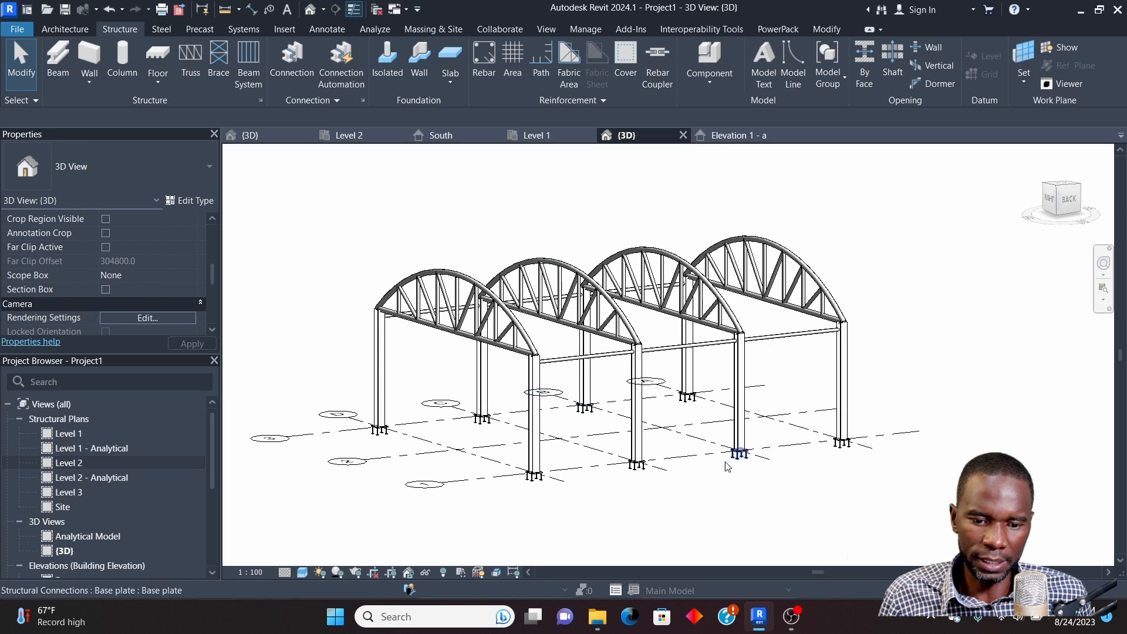
scroll(741, 452, up, 6)
scroll(692, 426, down, 5)
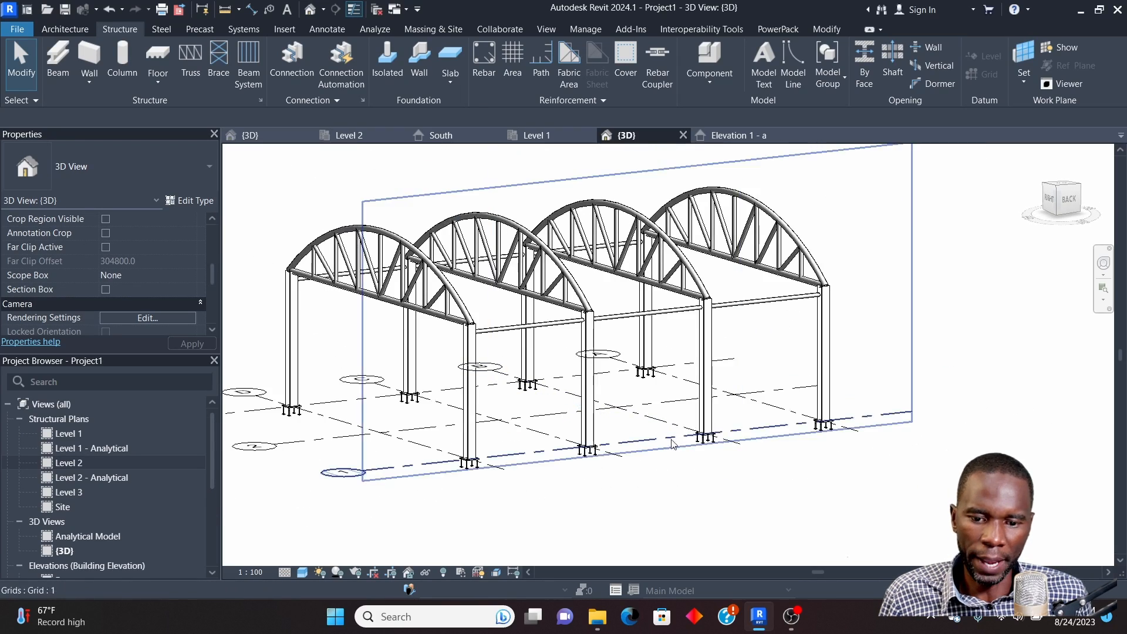
scroll(577, 426, up, 1)
scroll(563, 485, down, 1)
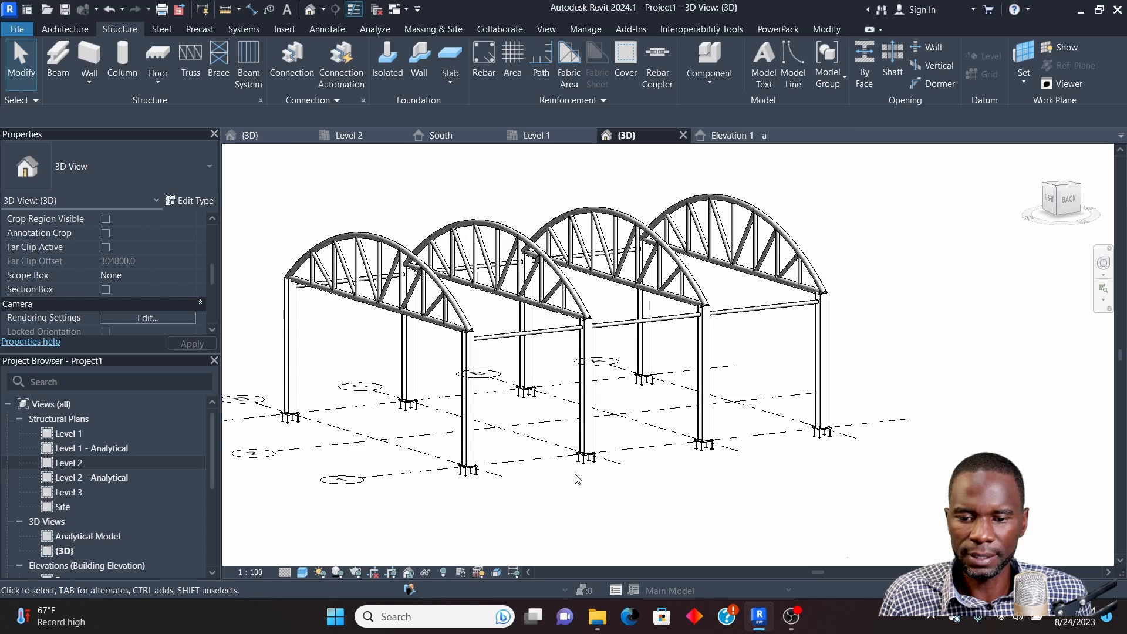
Place a framing elevation on grid 1 between grids B and C in the Level 1 structural plan
click(540, 136)
scroll(579, 329, down, 3)
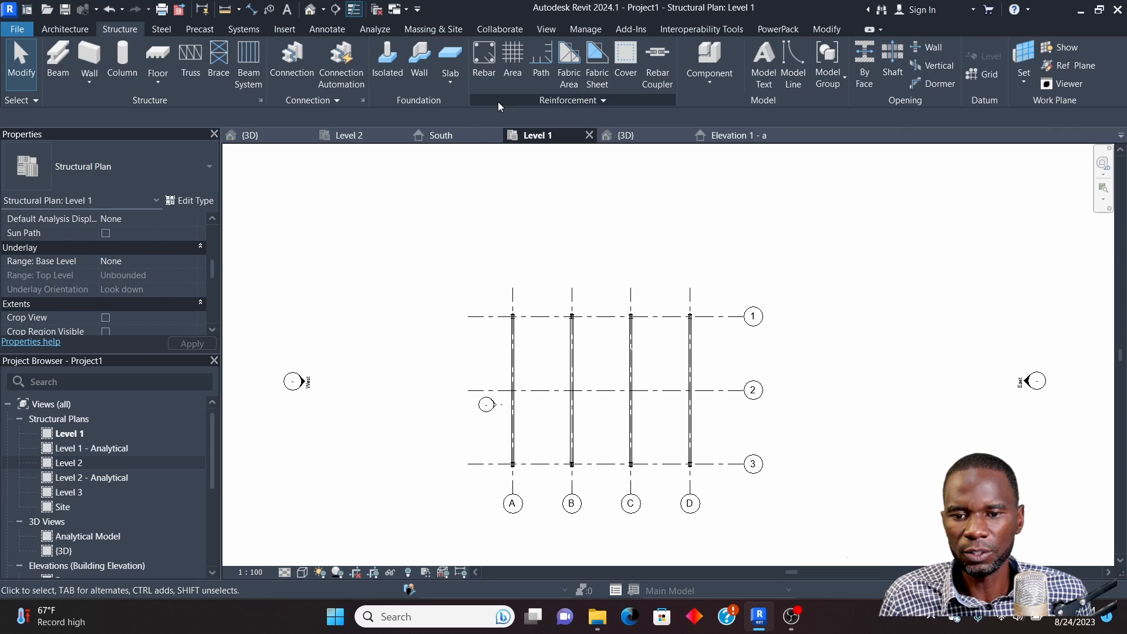
click(546, 29)
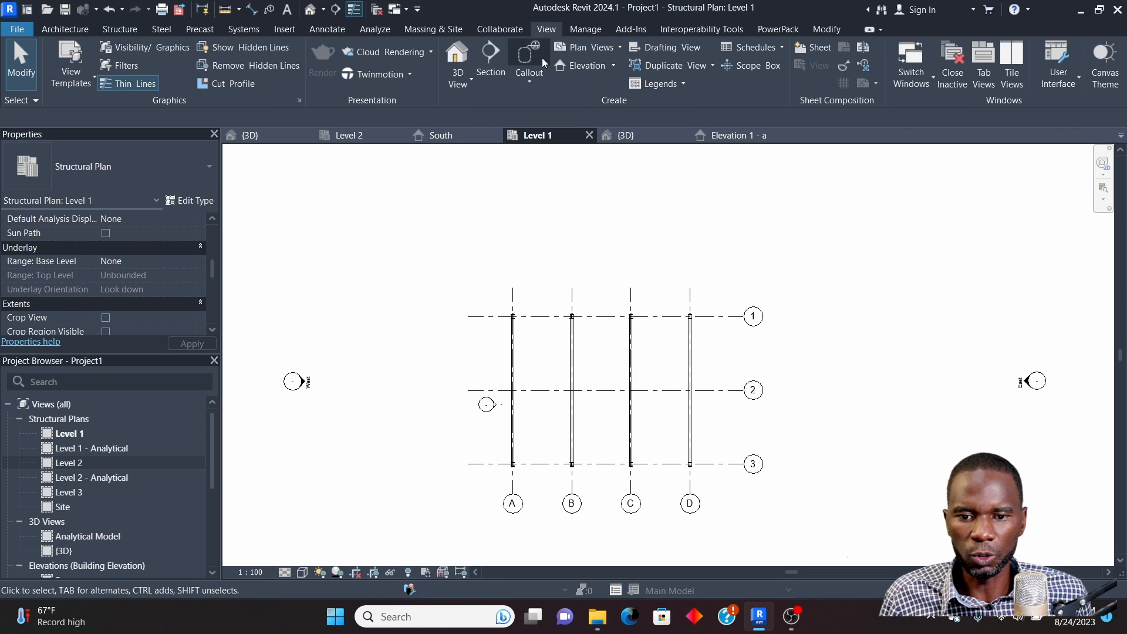
click(614, 66)
click(604, 116)
scroll(587, 303, up, 2)
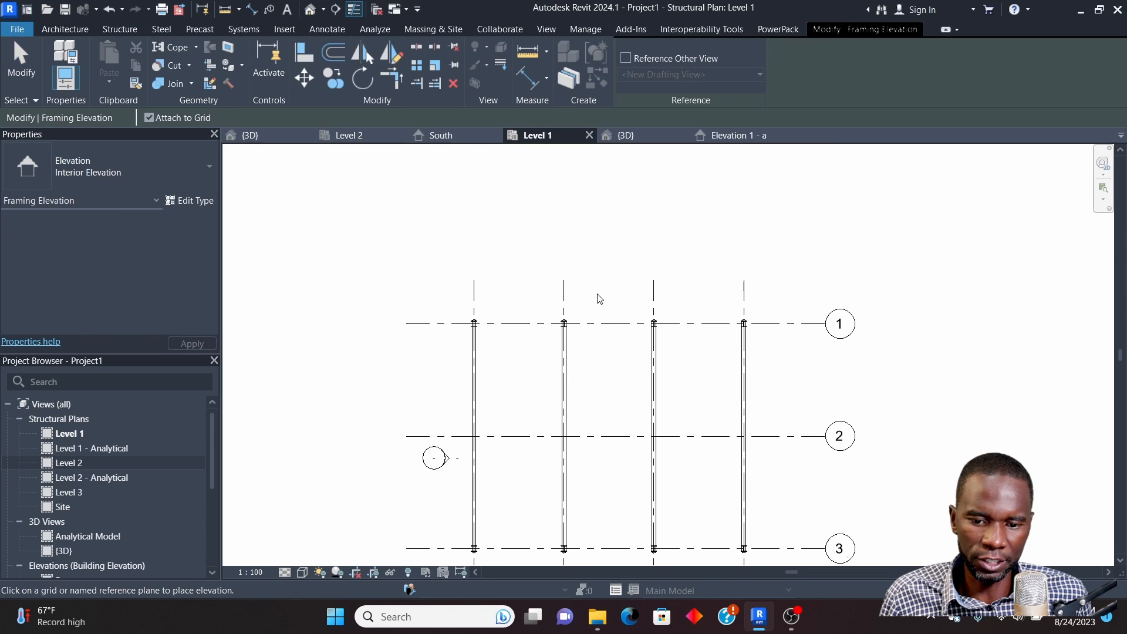
click(609, 324)
key(Escape)
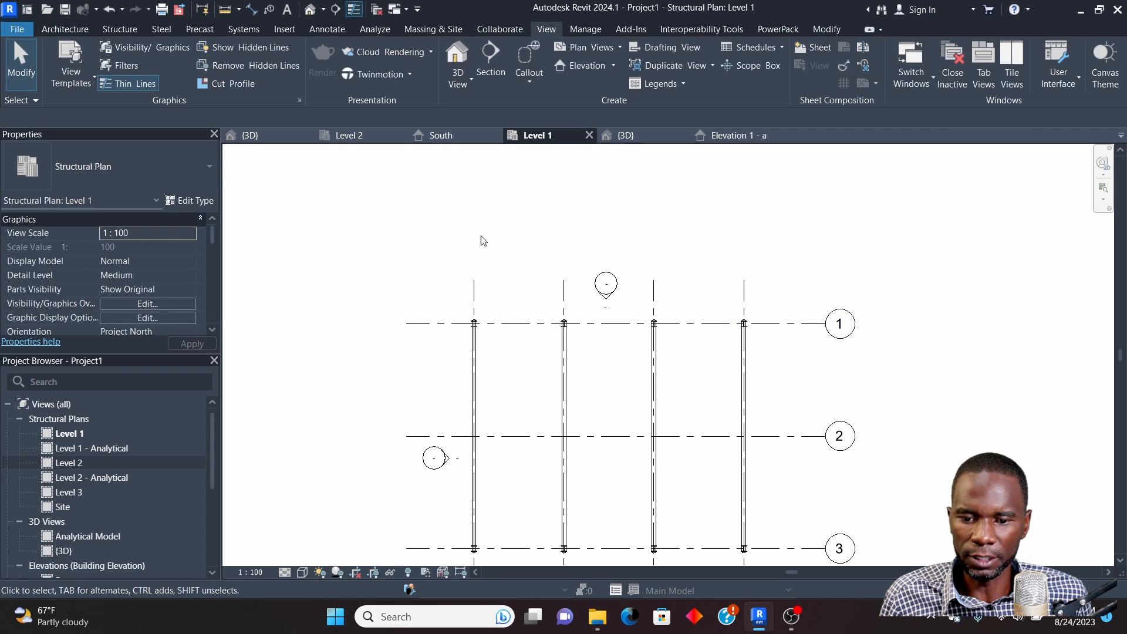
Open the new grid 1 framing elevation and widen its crop region on both sides to include grids A through D
scroll(626, 327, up, 1)
scroll(626, 327, up, 2)
double_click(585, 274)
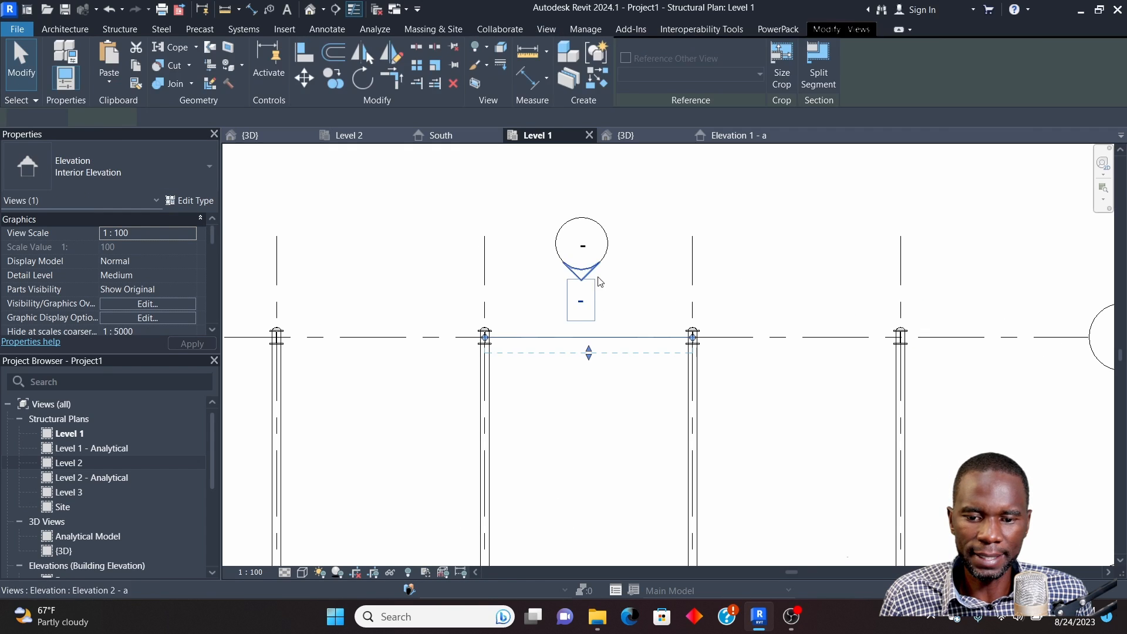
click(646, 276)
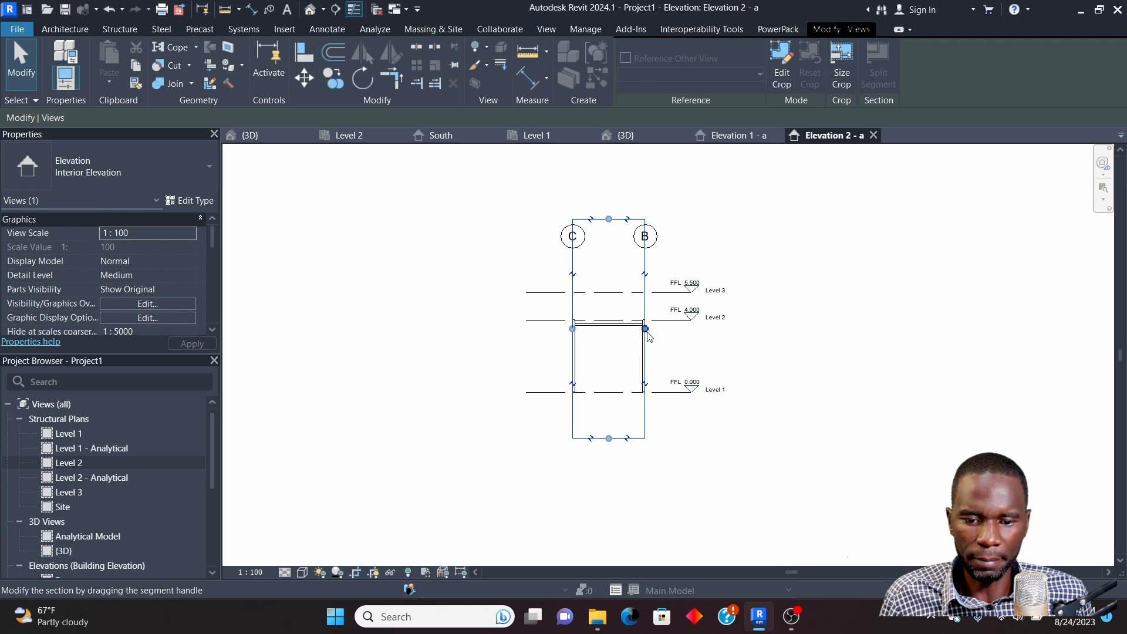
drag(645, 328, 717, 333)
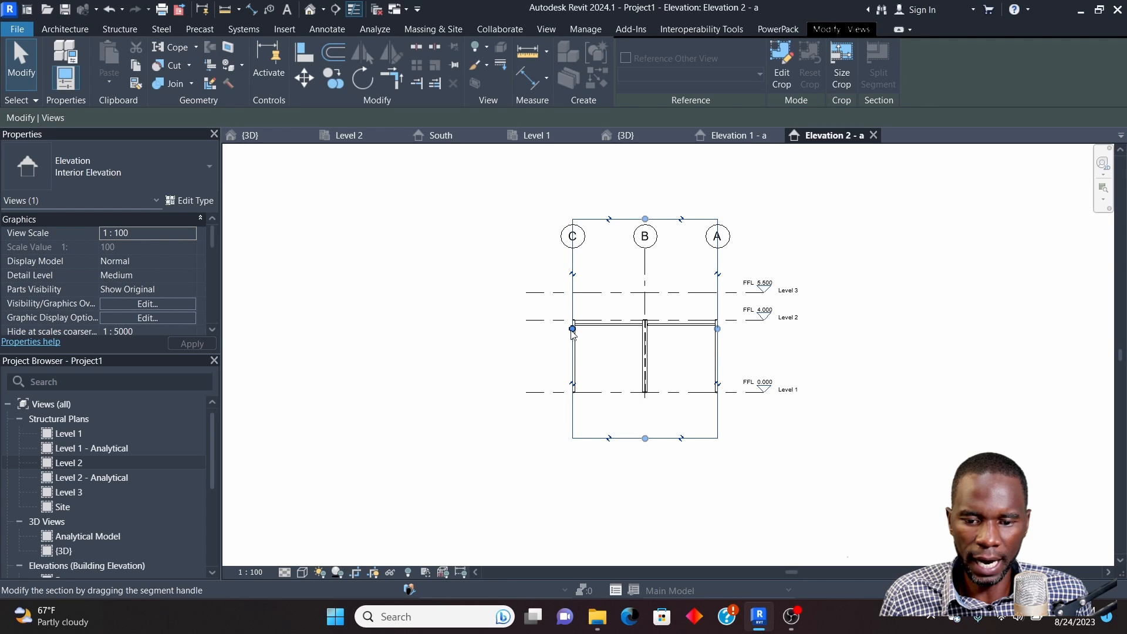
drag(573, 329, 493, 329)
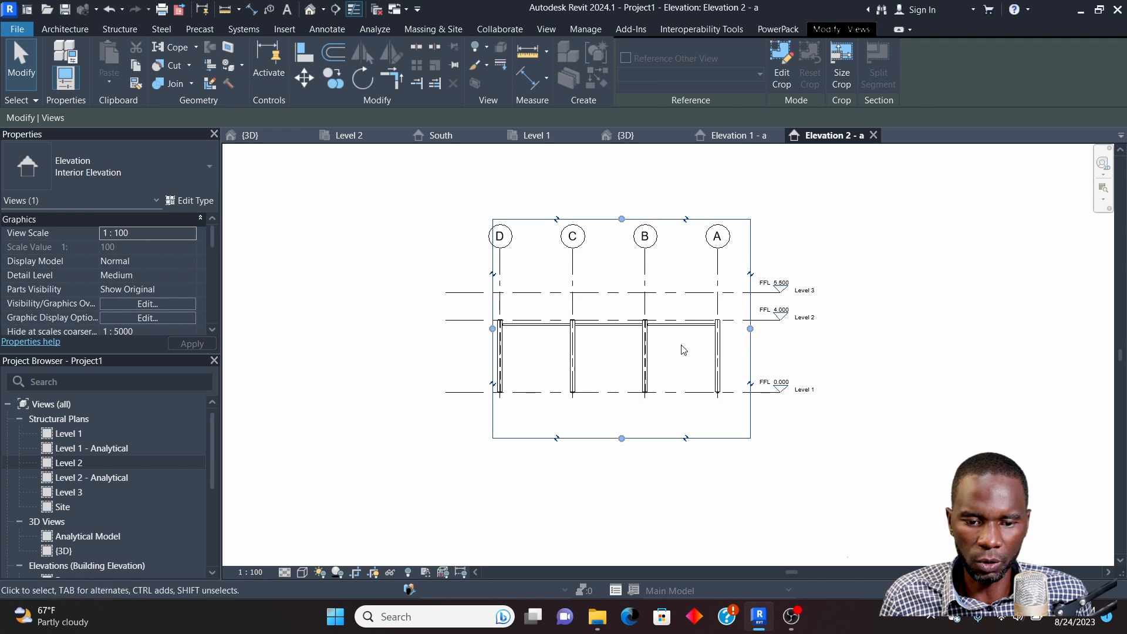
key(Escape)
scroll(645, 360, up, 5)
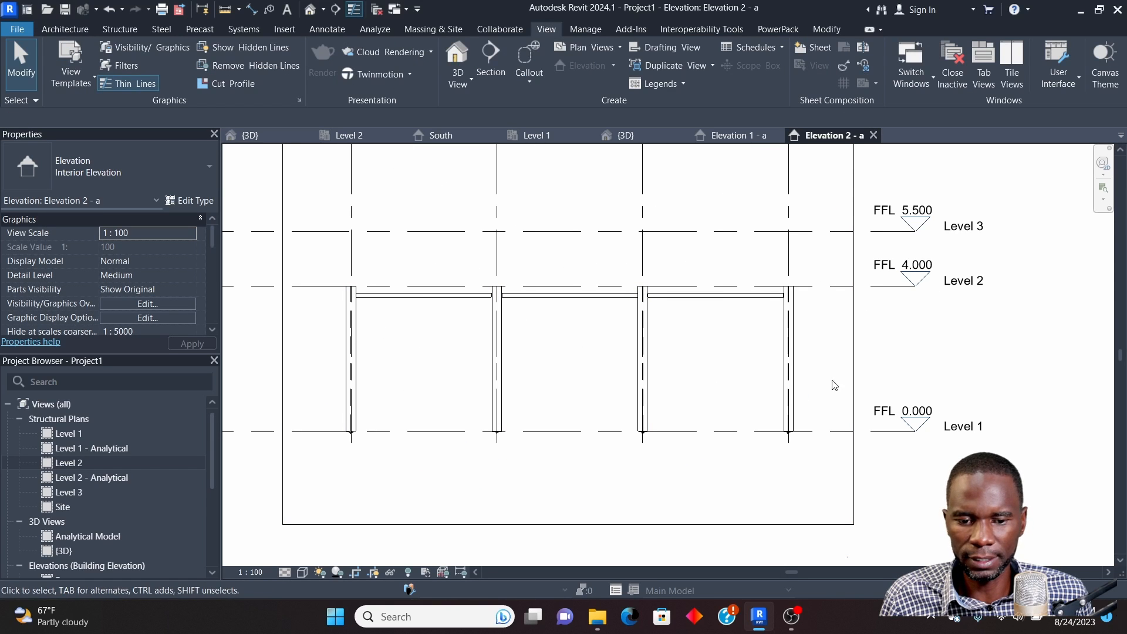
Draw a CHS60.3x2.6 brace from the foot of the grid C column to the grid D column at the eaves beam
click(119, 30)
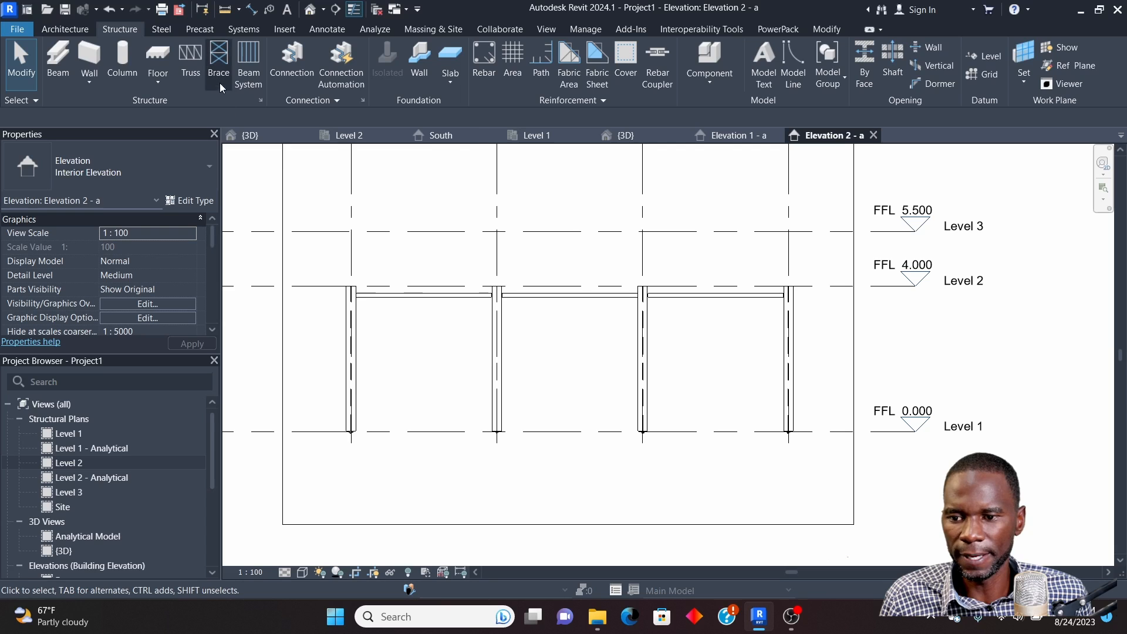
click(218, 59)
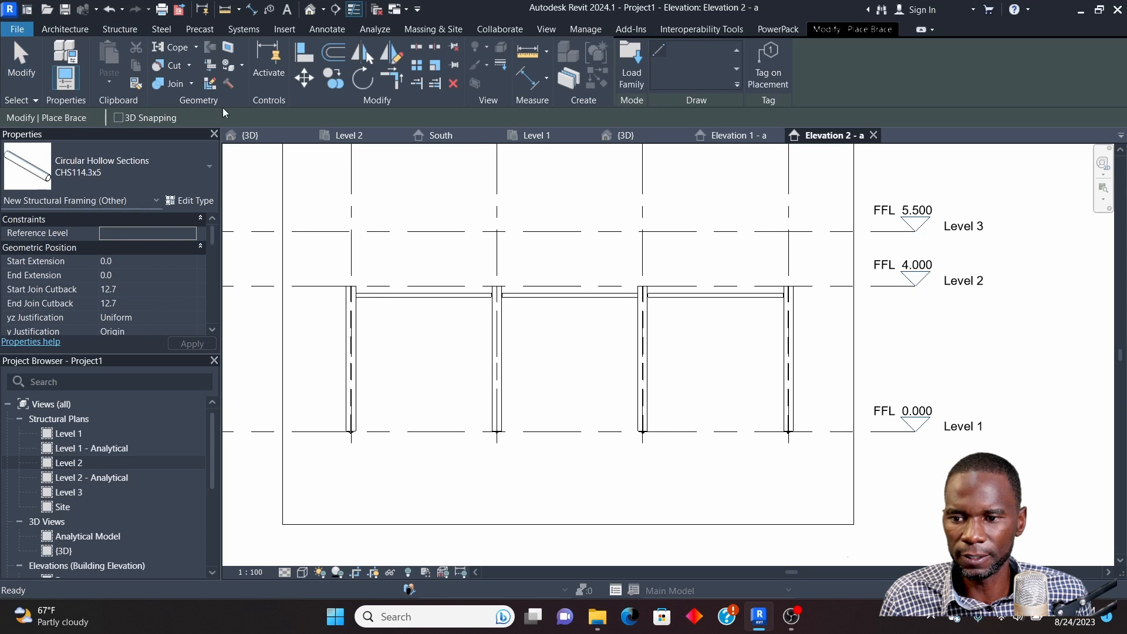
click(188, 170)
scroll(129, 252, up, 1)
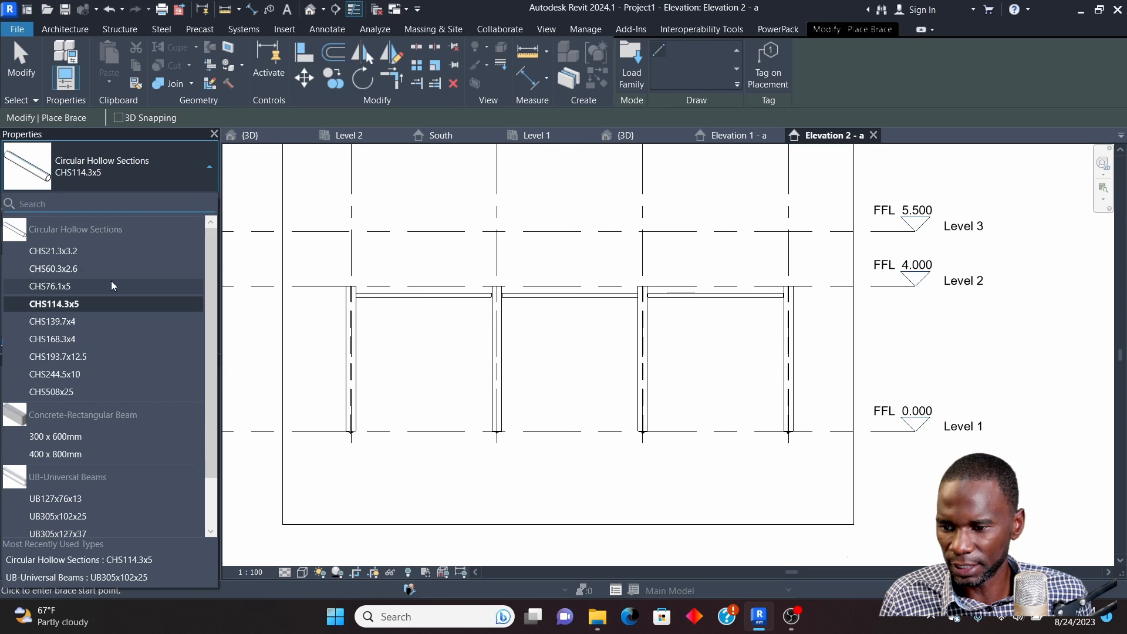
click(72, 269)
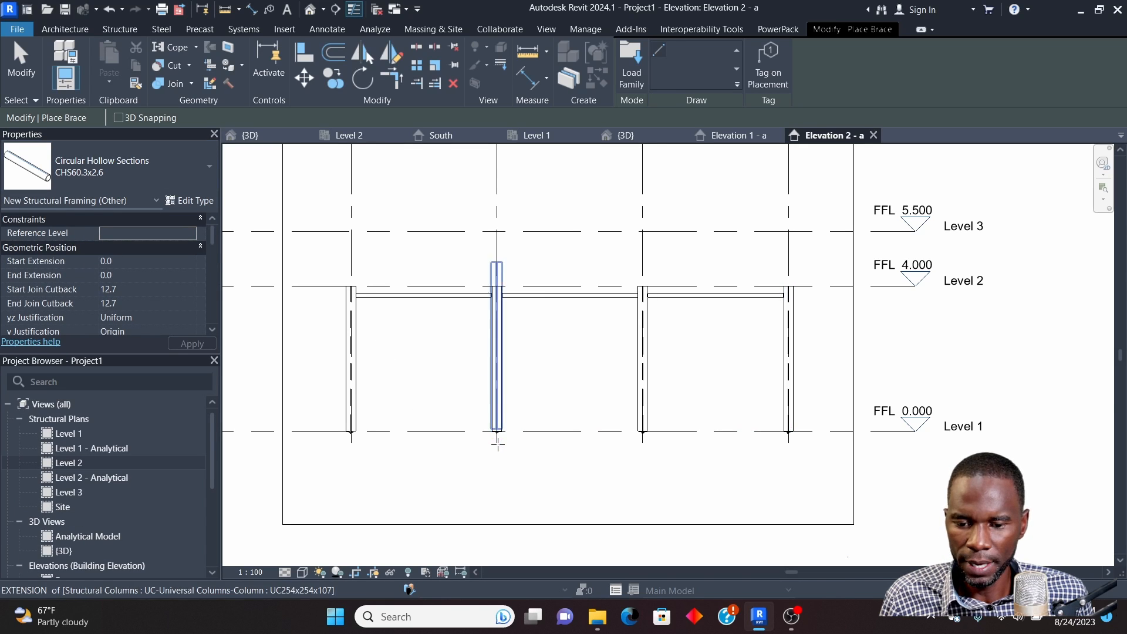
scroll(495, 431, up, 5)
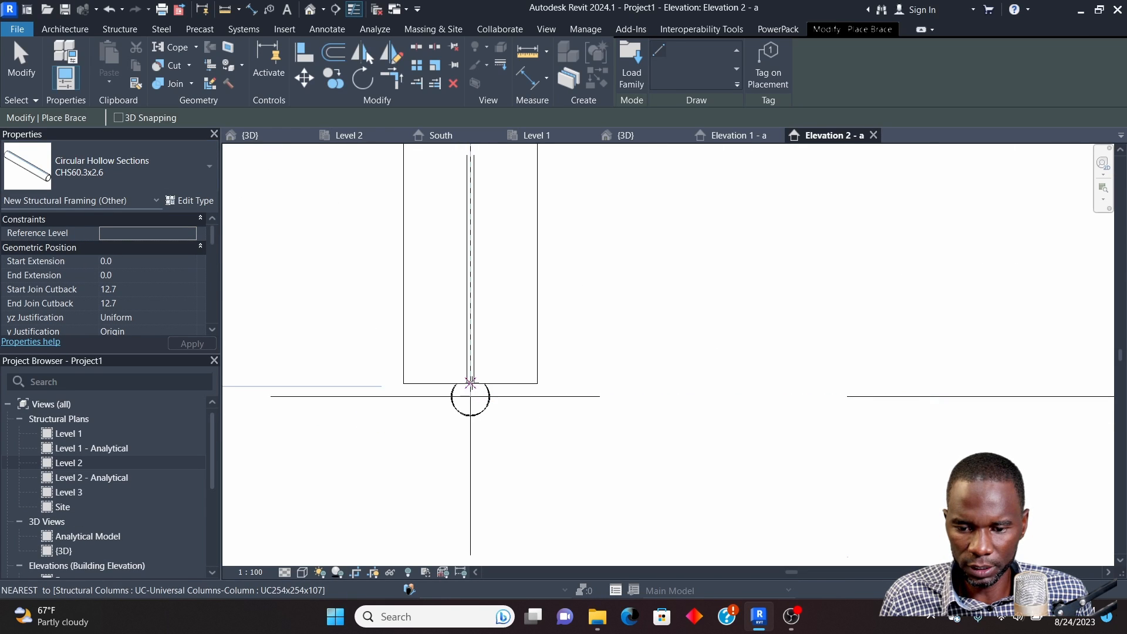
scroll(472, 387, up, 3)
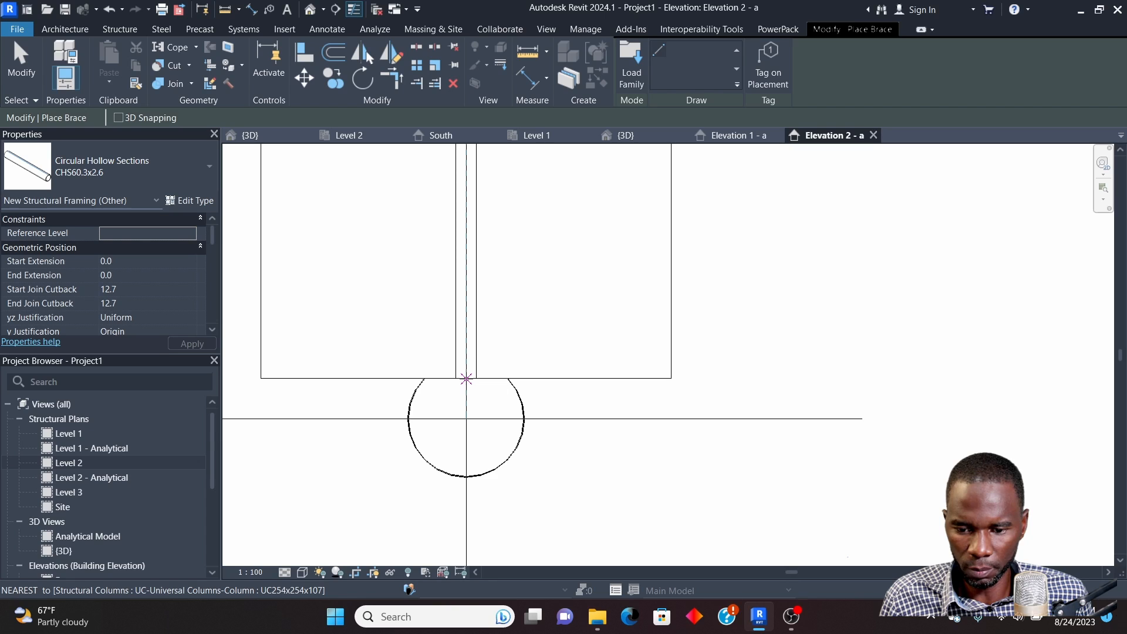
click(466, 379)
scroll(640, 434, down, 5)
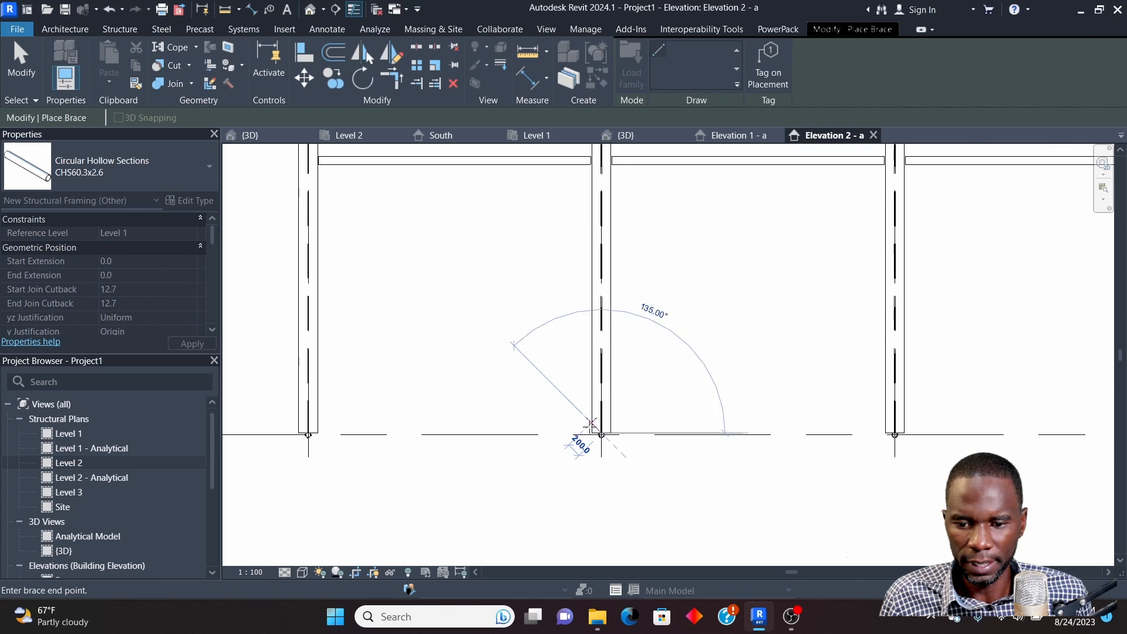
scroll(402, 247, up, 7)
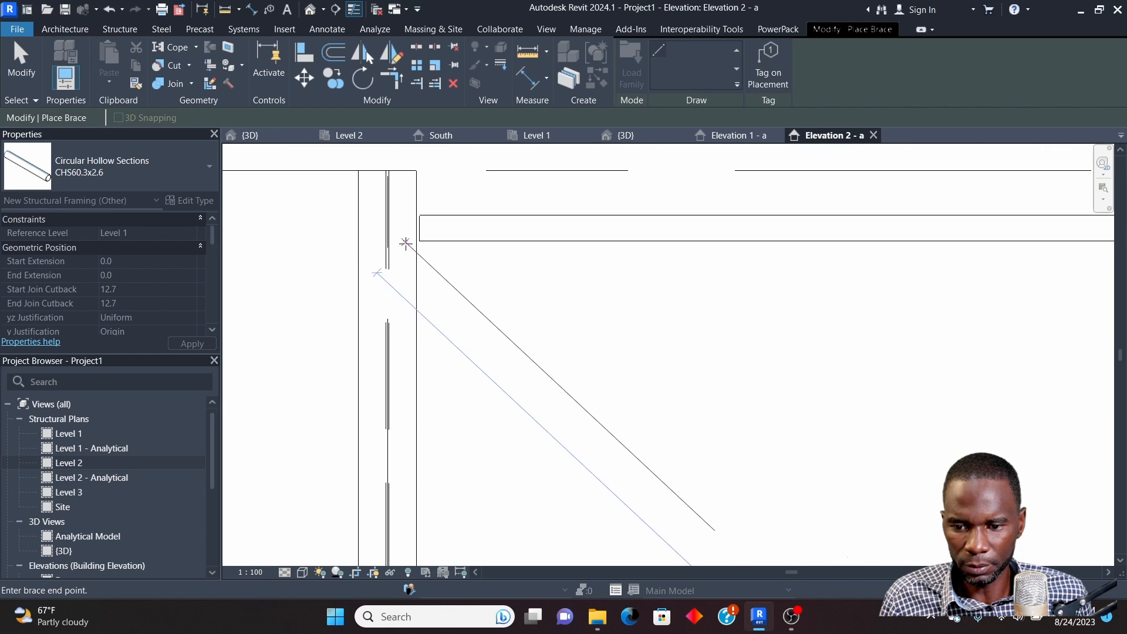
click(387, 227)
scroll(388, 228, down, 5)
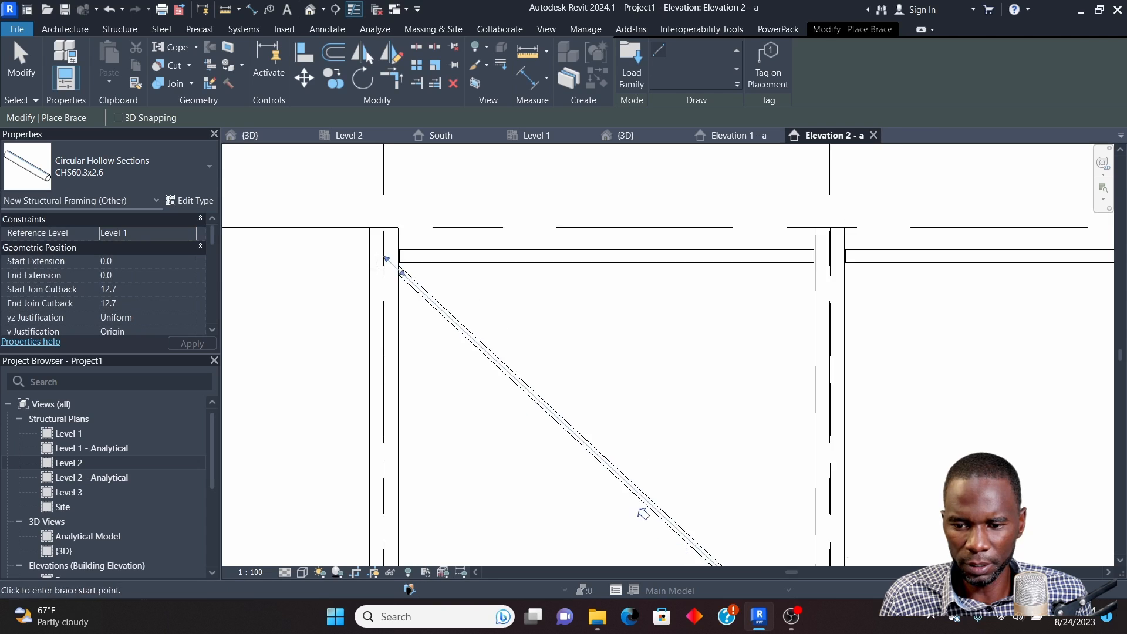
right_click(481, 221)
click(505, 225)
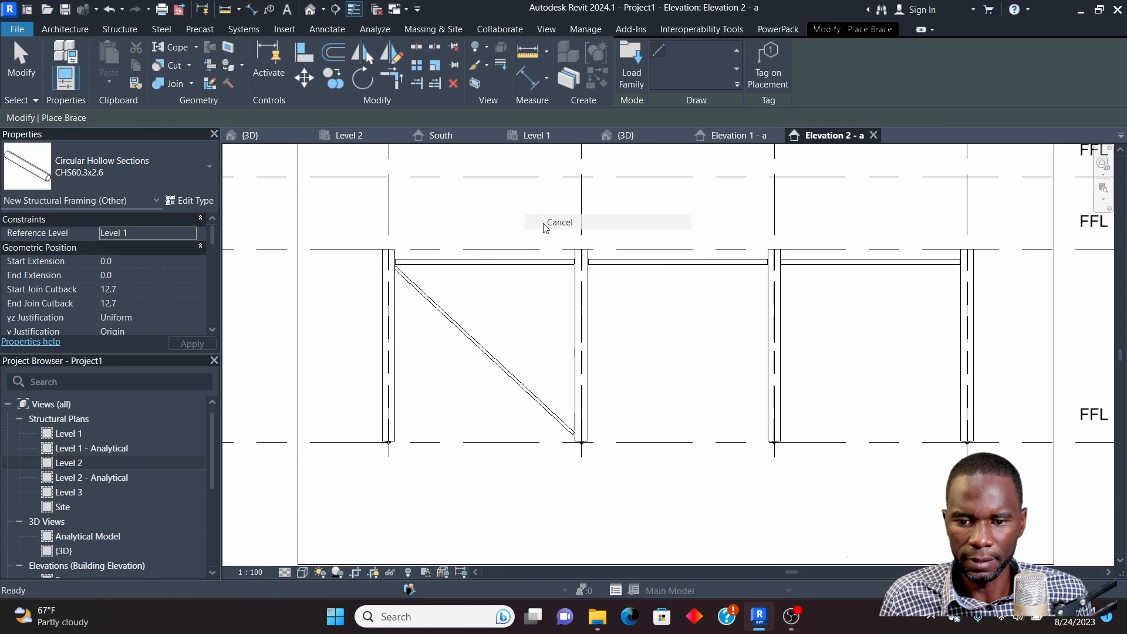
key(Escape)
Mirror a copy of the diagonal brace about a vertical axis drawn through the midpoint of the beam between grids D and C
click(475, 343)
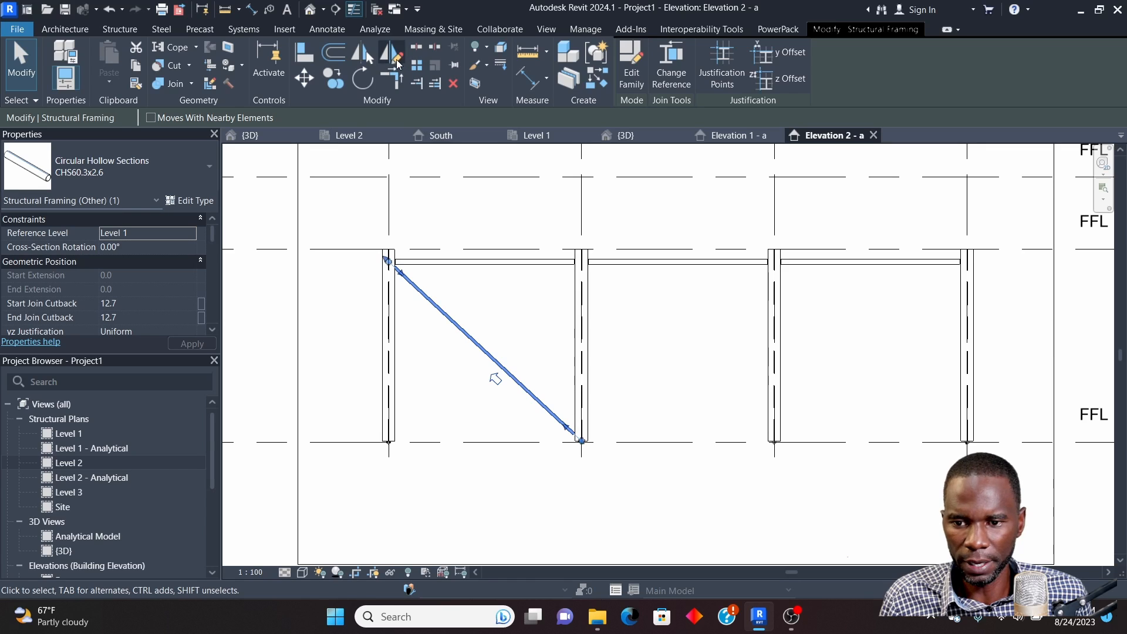
click(392, 54)
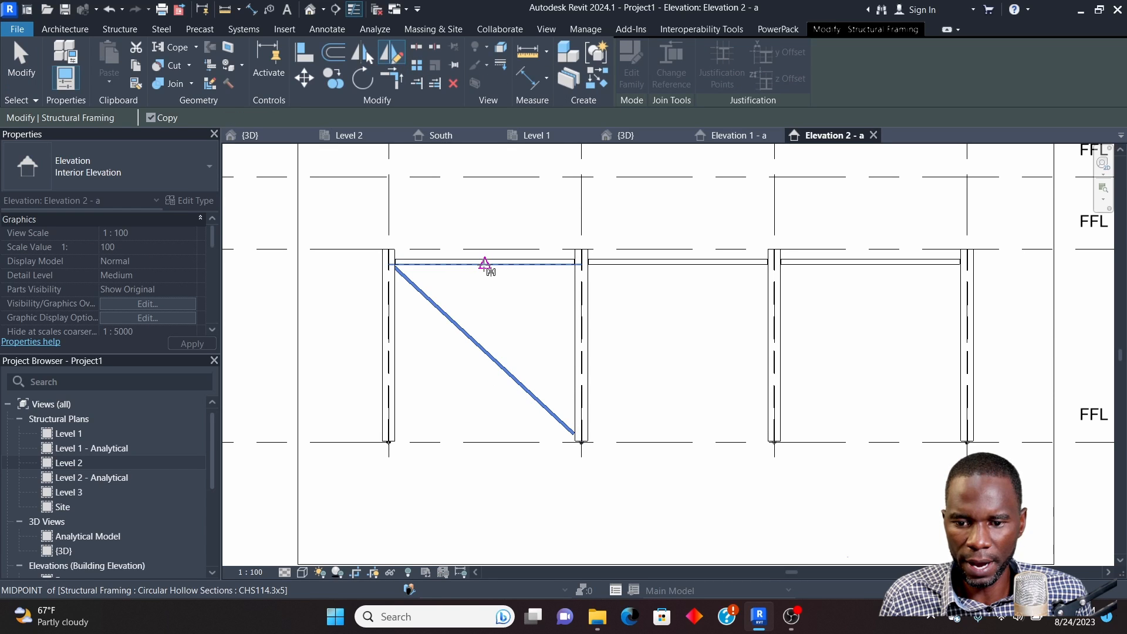
click(485, 265)
click(485, 329)
scroll(419, 320, down, 2)
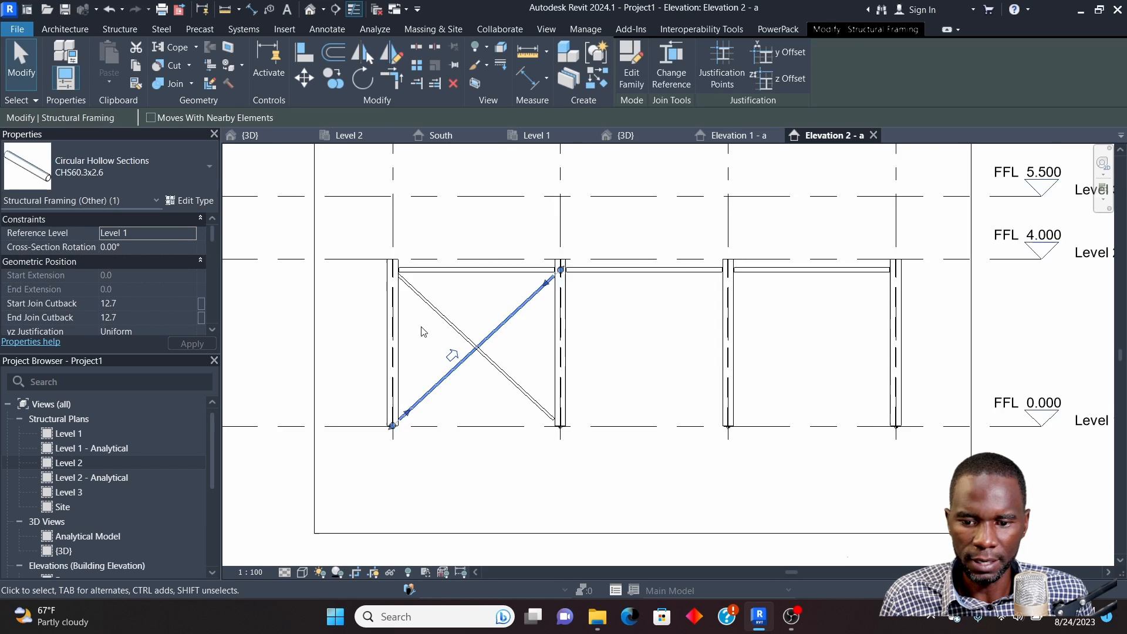
key(Escape)
Copy both crossed braces from the foot of the grid D column to the foot of the grid B column, filling bay B-A
click(494, 372)
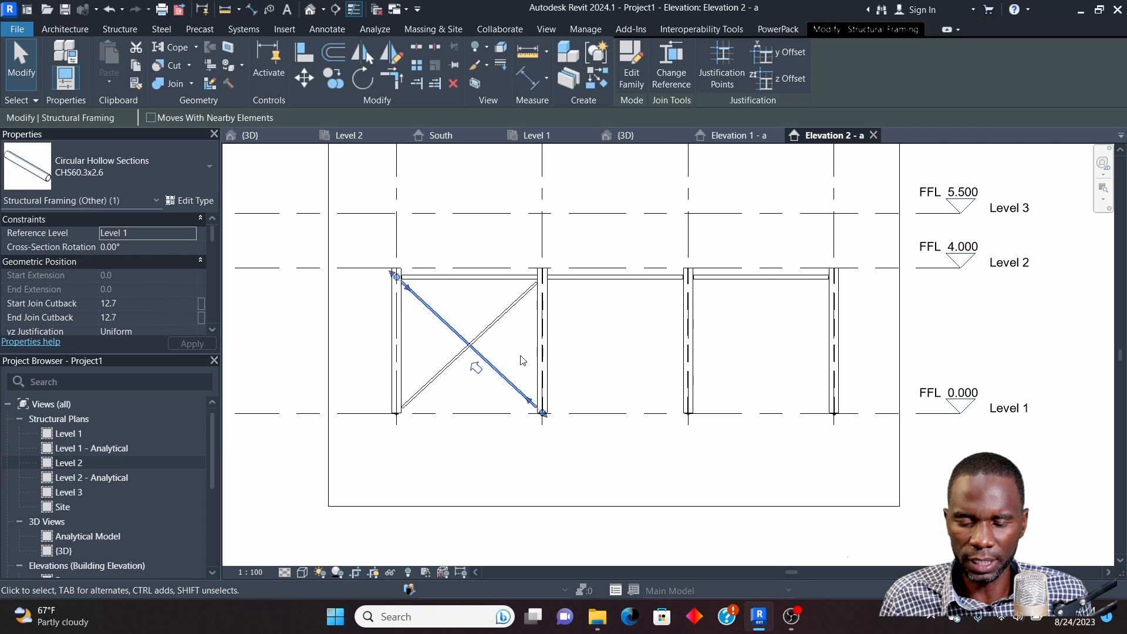
ctrl+click(499, 318)
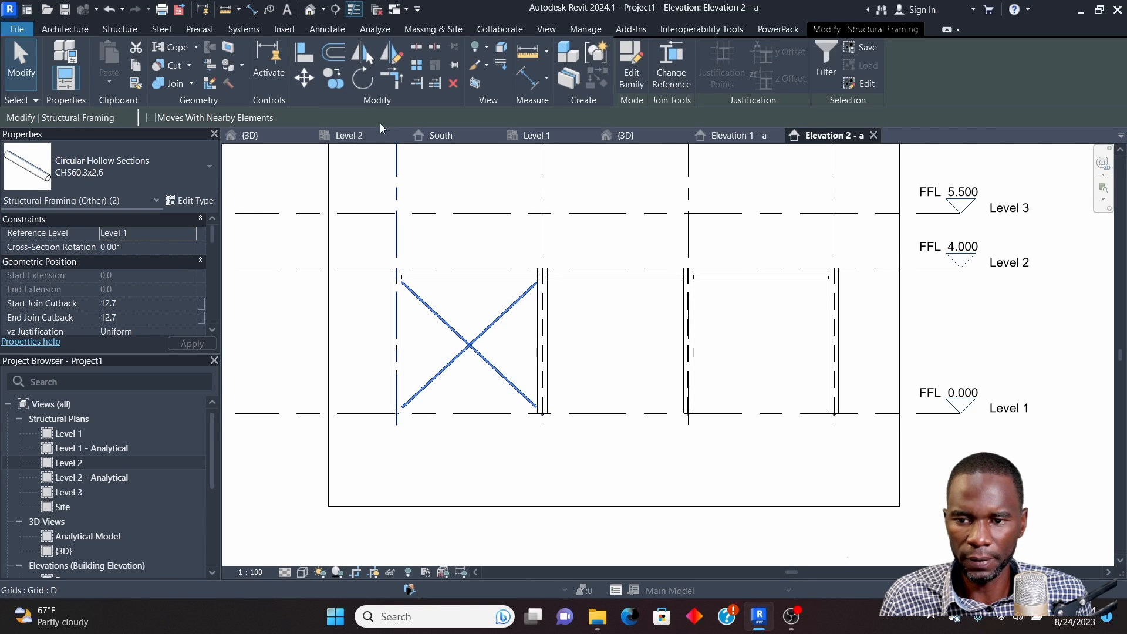
click(339, 82)
scroll(400, 417, up, 6)
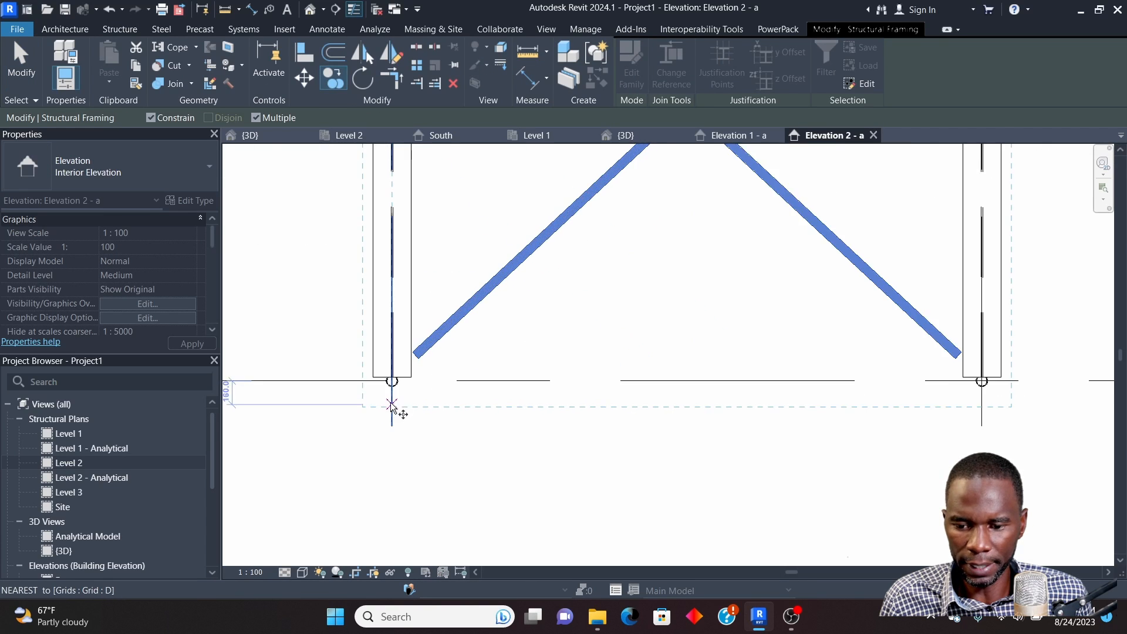
scroll(387, 370, up, 5)
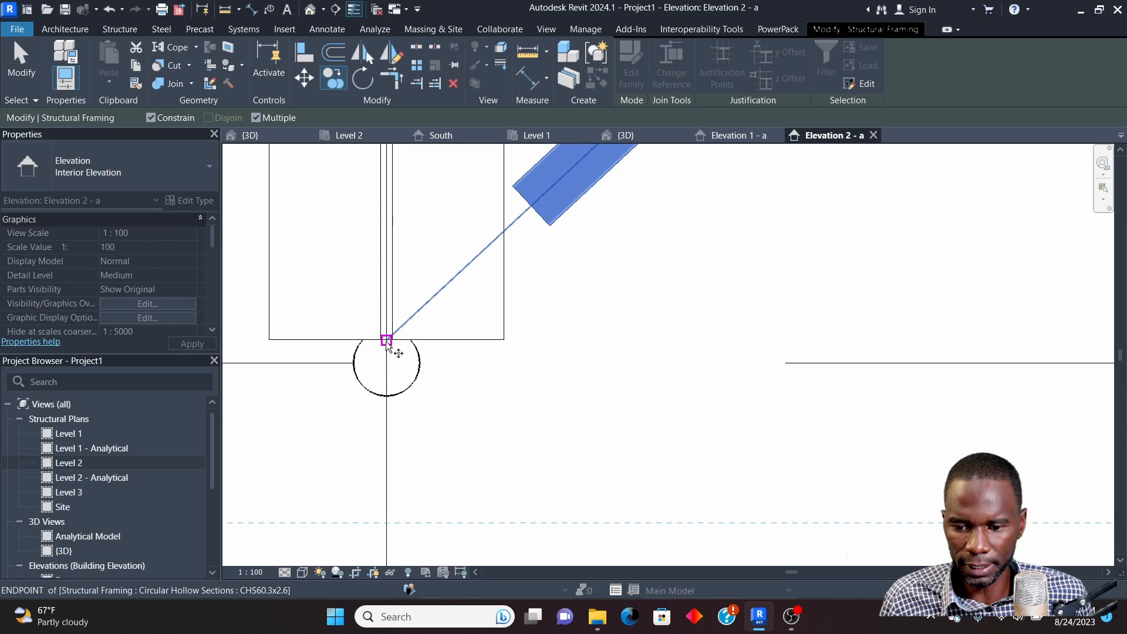
click(386, 339)
scroll(365, 350, down, 10)
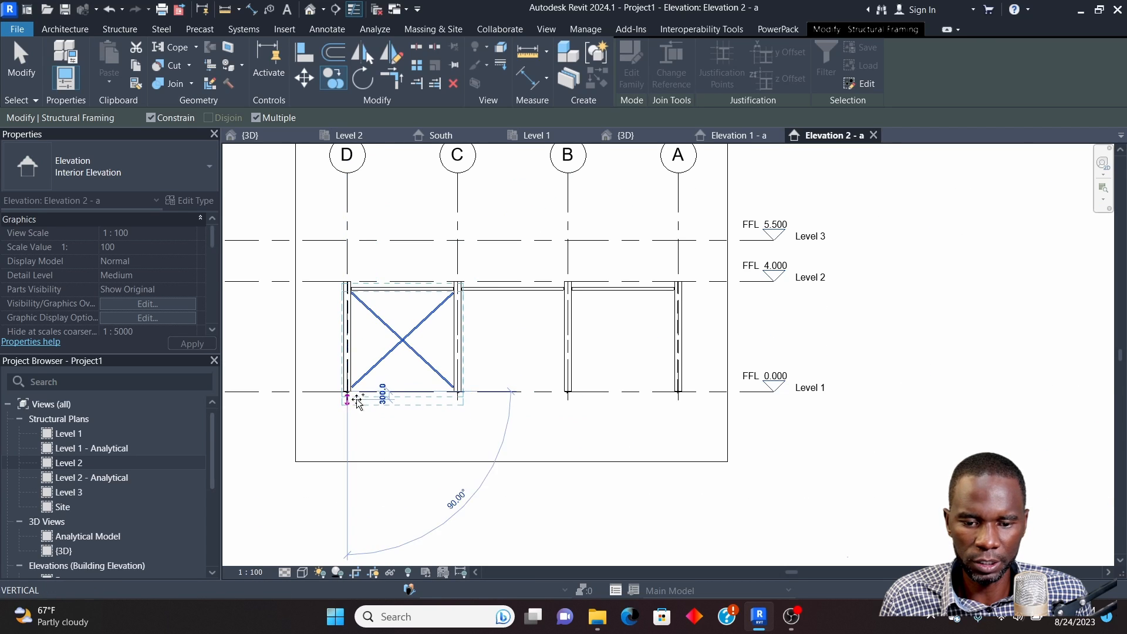
scroll(541, 382, up, 8)
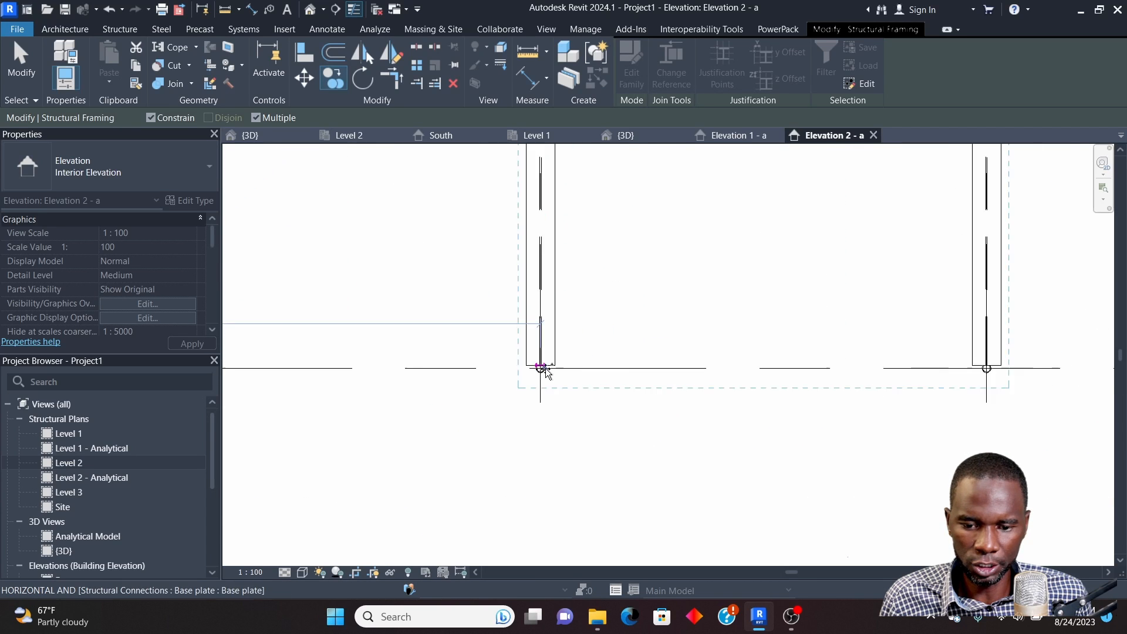
scroll(544, 371, up, 6)
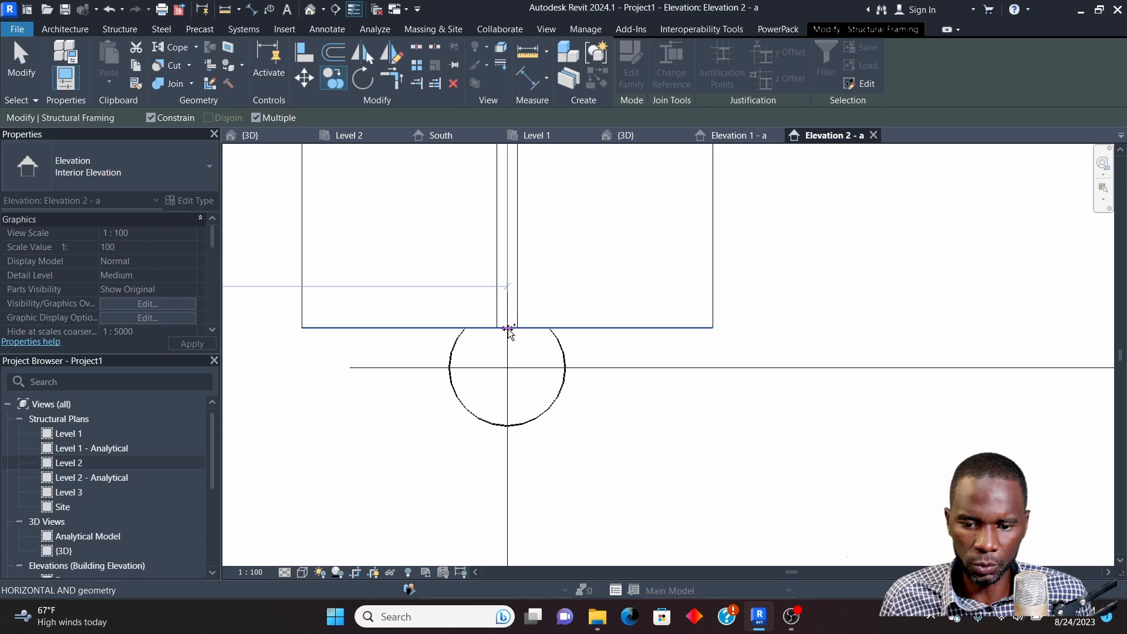
scroll(511, 349, up, 3)
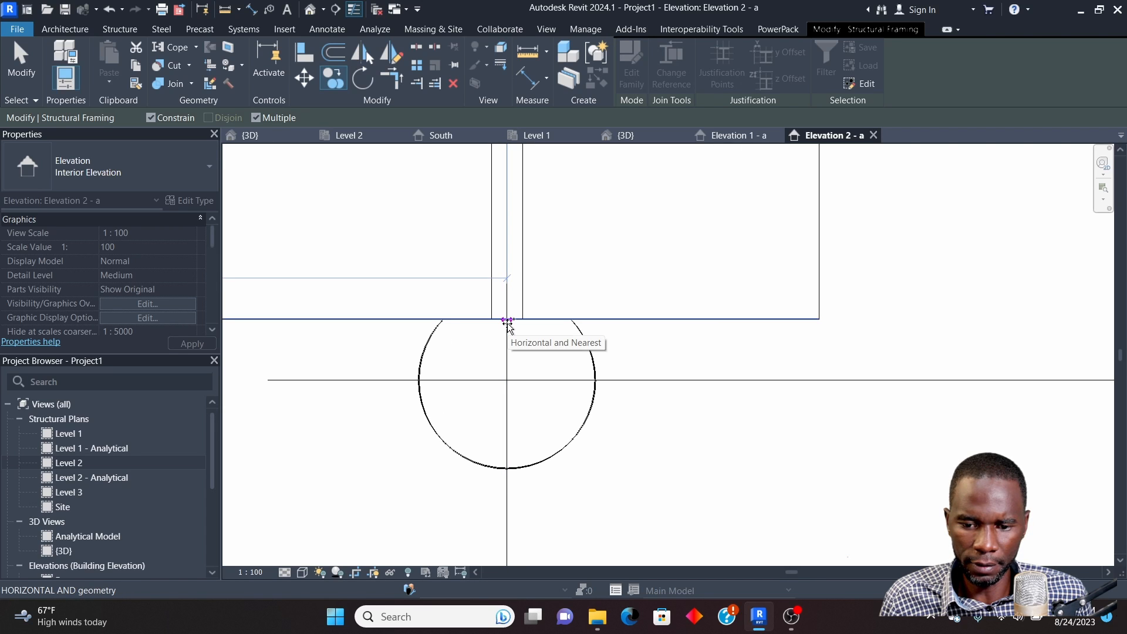
scroll(508, 326, down, 8)
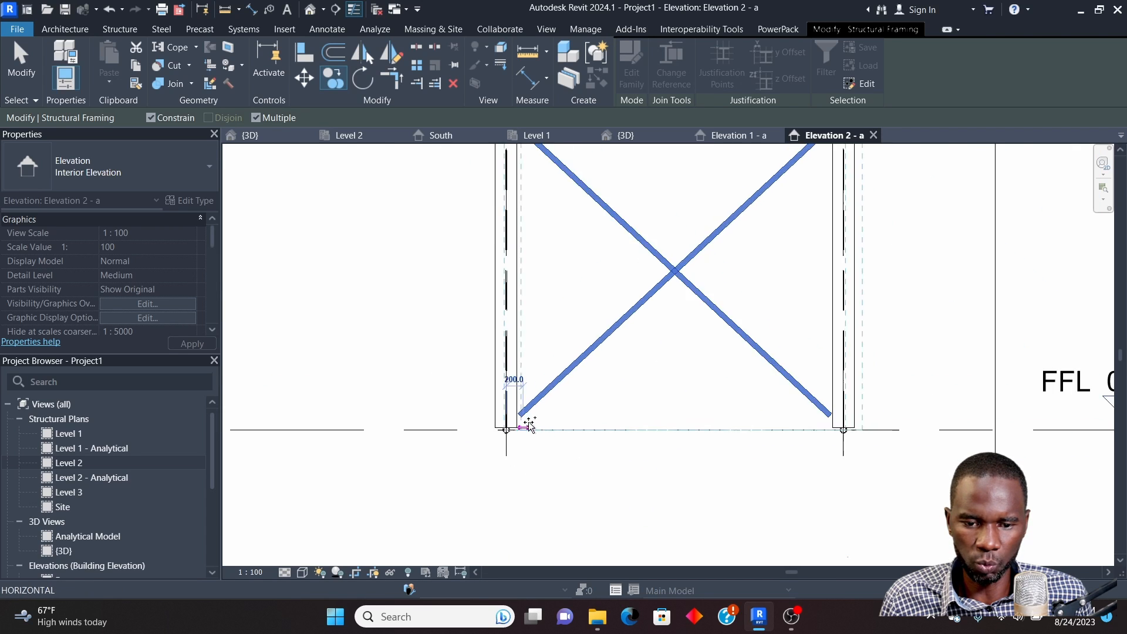
scroll(528, 424, down, 5)
key(Escape)
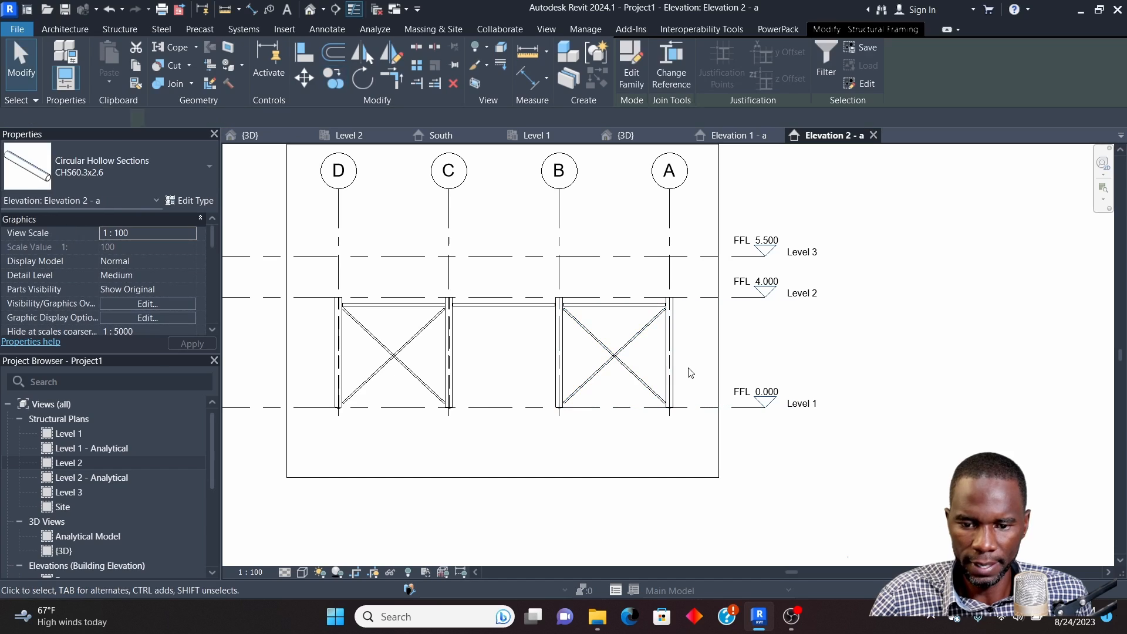
key(Escape)
Switch to the 3D view and examine the cross bracing in the two end bays along grid 1
click(638, 141)
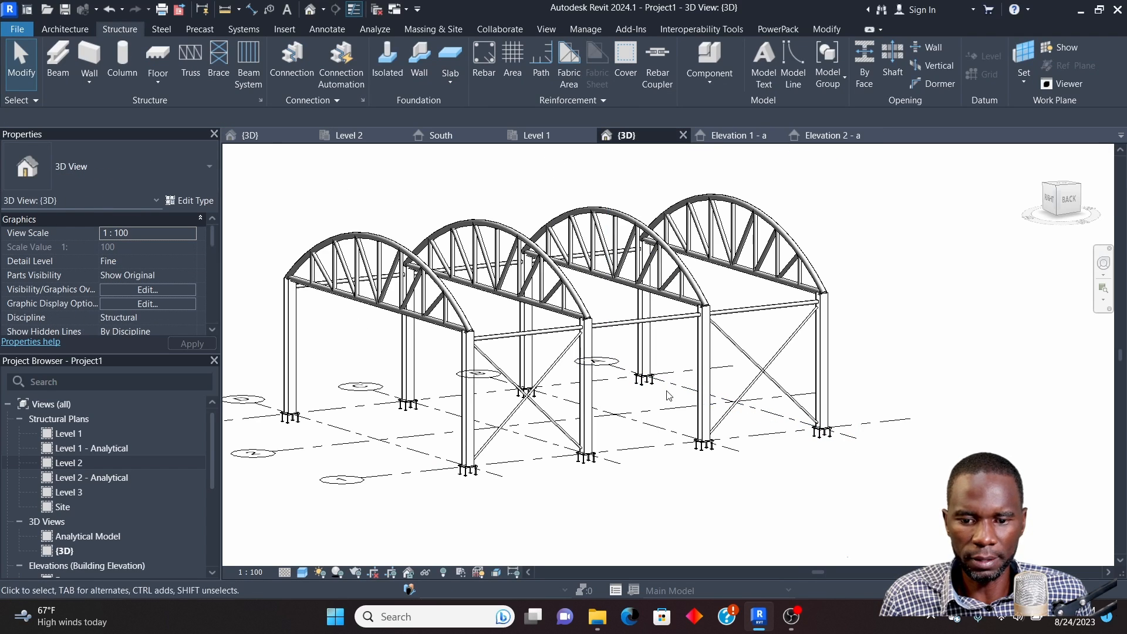
scroll(765, 444, up, 2)
scroll(725, 345, down, 2)
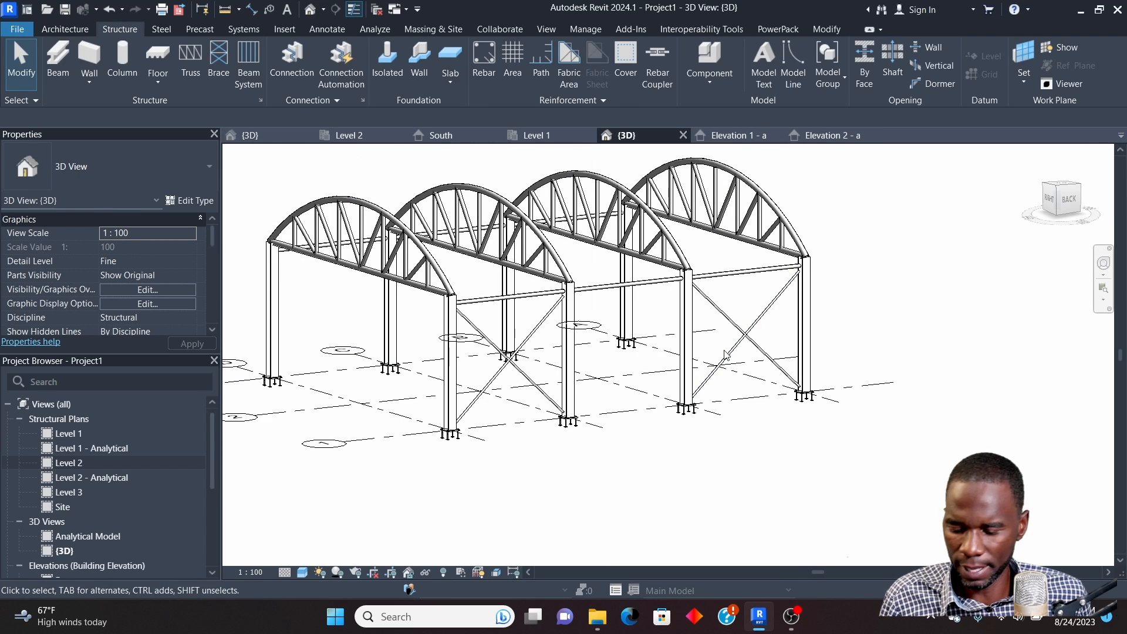
scroll(763, 353, up, 3)
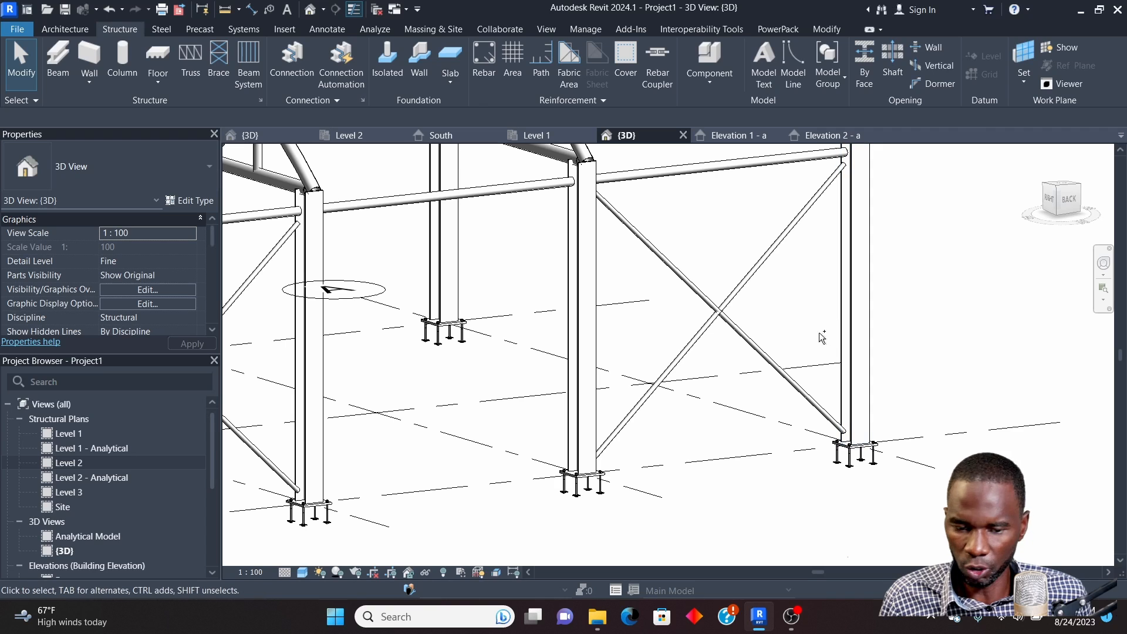
Select the four crossed braces in both end bays along grid 1 and copy them onto grid 3 in the Level 1 plan
click(754, 344)
ctrl+click(748, 277)
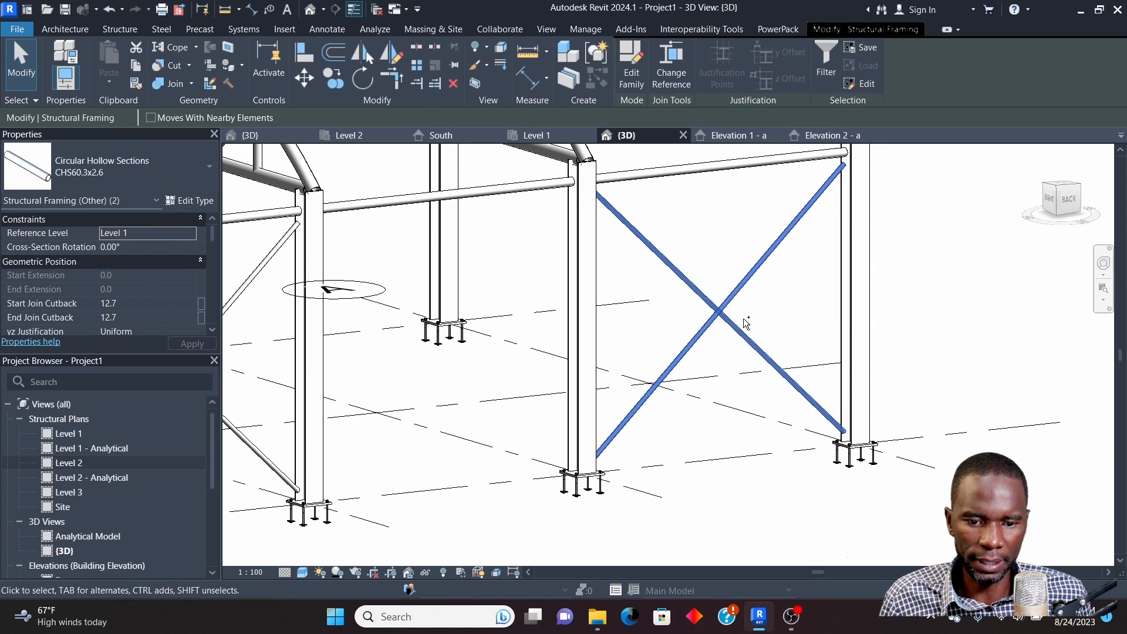
scroll(739, 322, down, 4)
scroll(583, 379, up, 5)
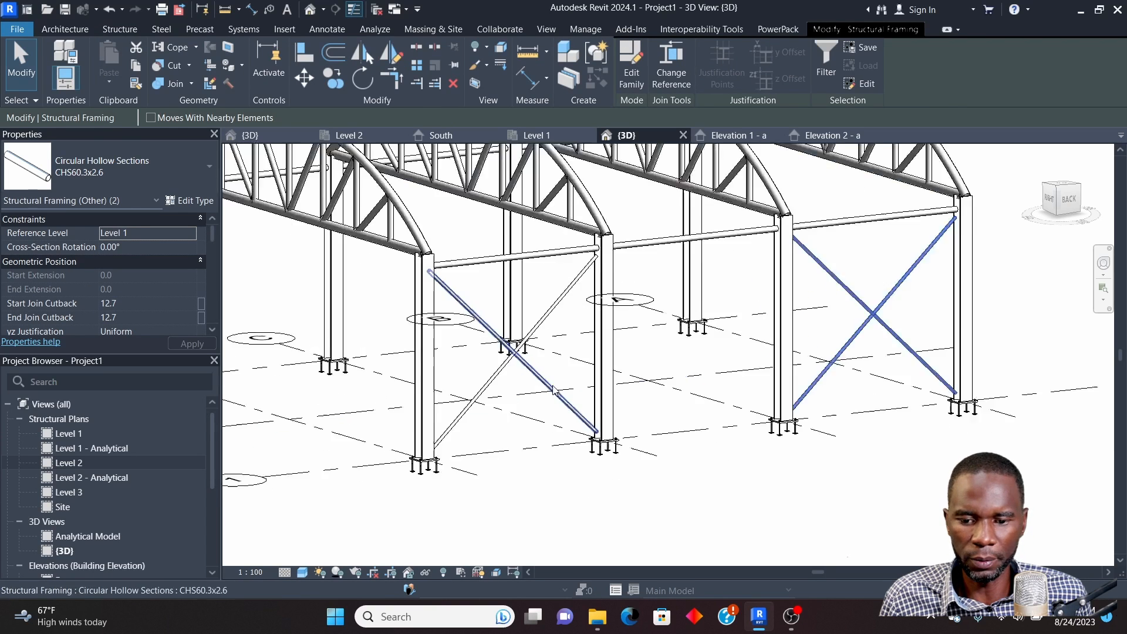
ctrl+click(548, 368)
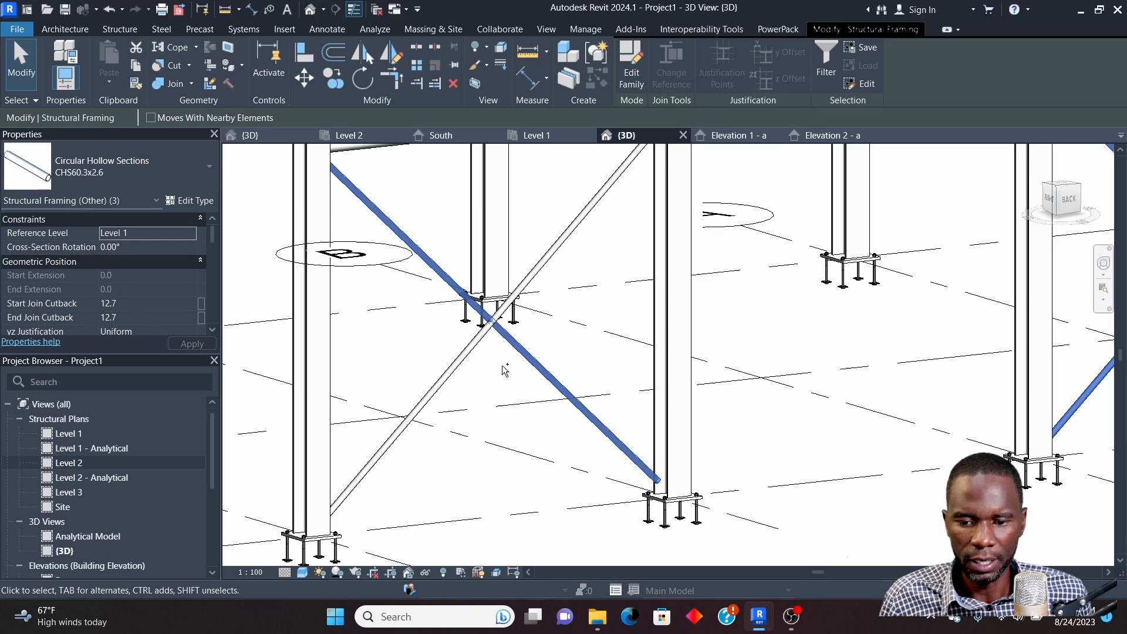
ctrl+click(461, 353)
scroll(598, 372, down, 3)
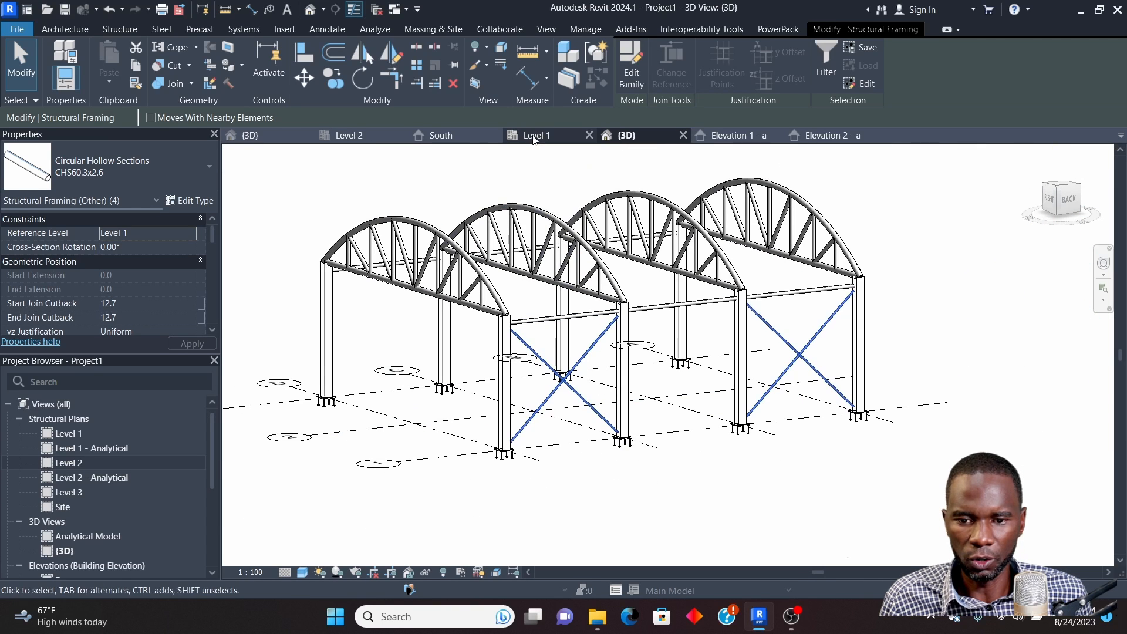
click(536, 135)
scroll(597, 280, down, 1)
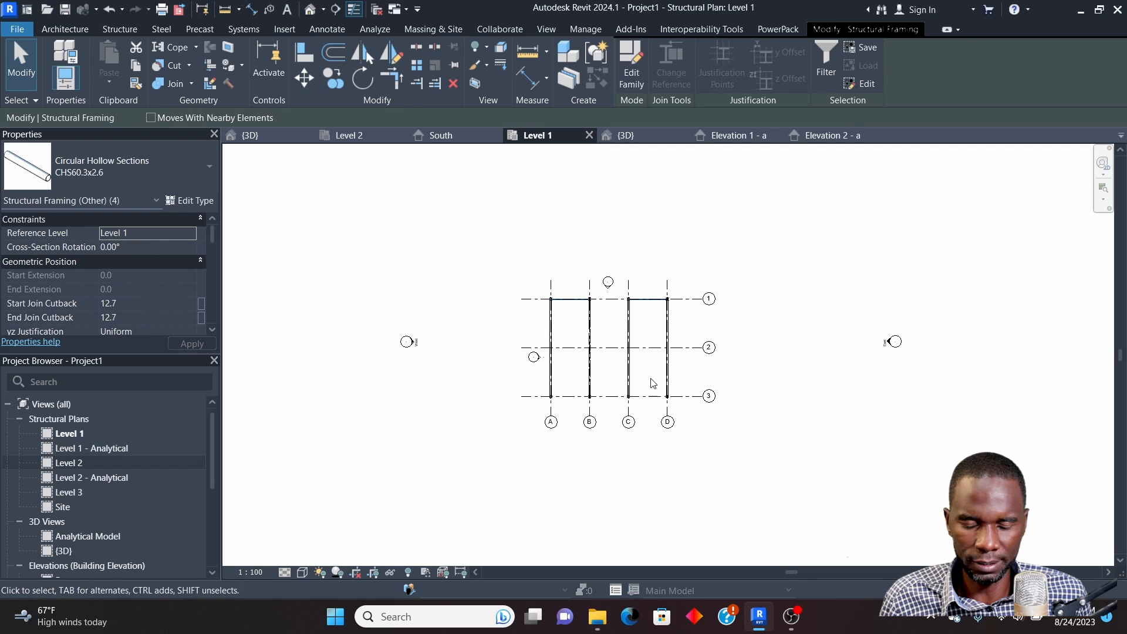
scroll(645, 343, up, 2)
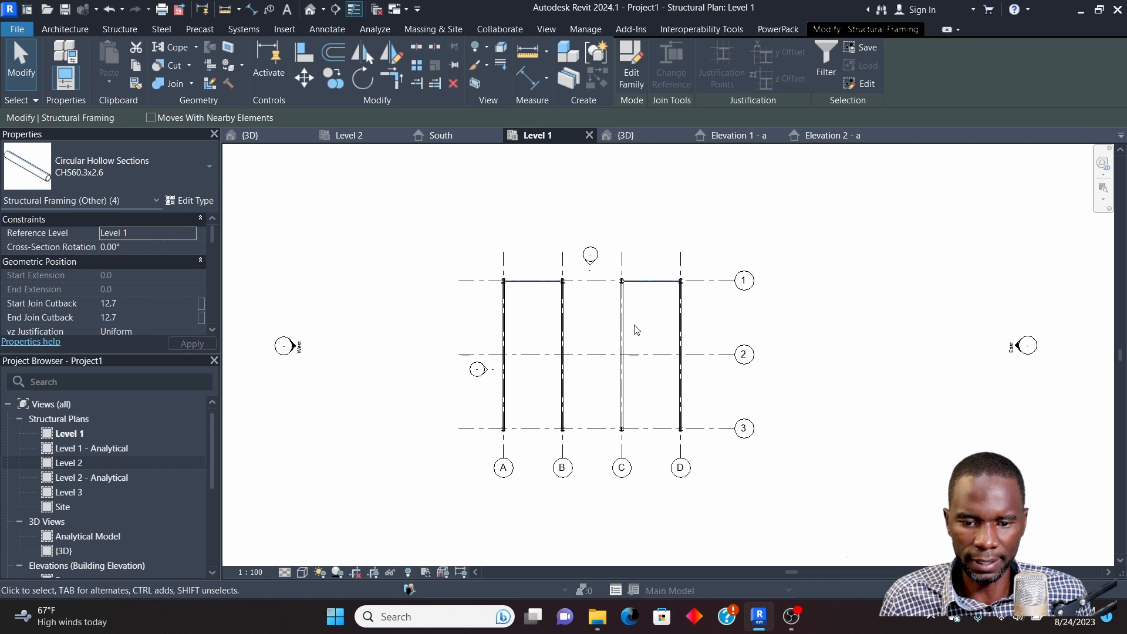
click(333, 79)
scroll(712, 296, up, 2)
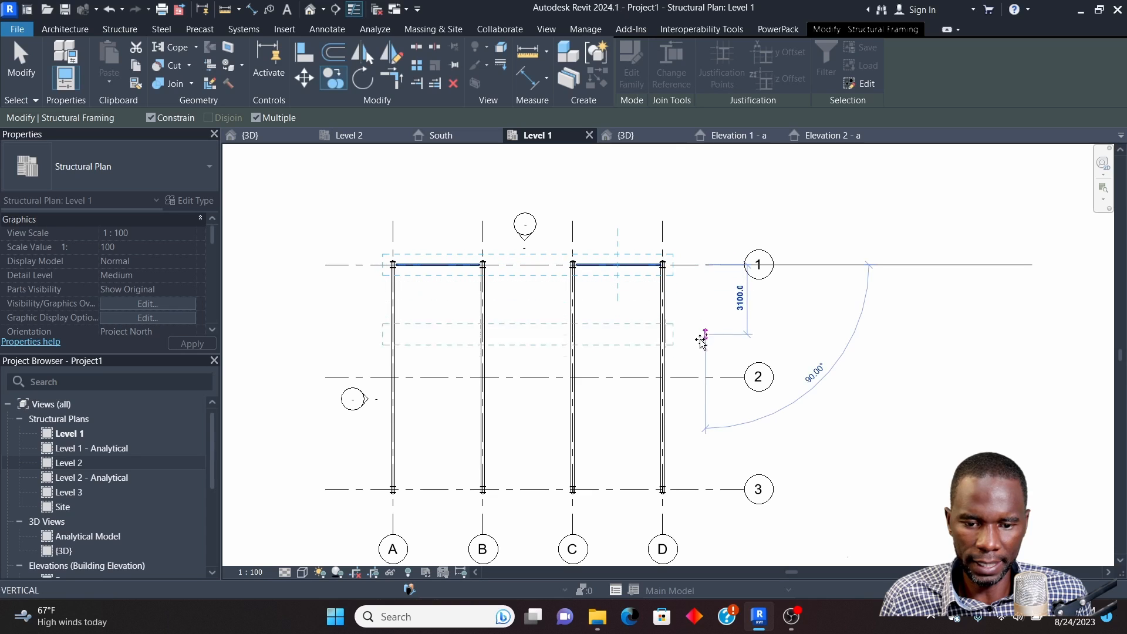
click(707, 488)
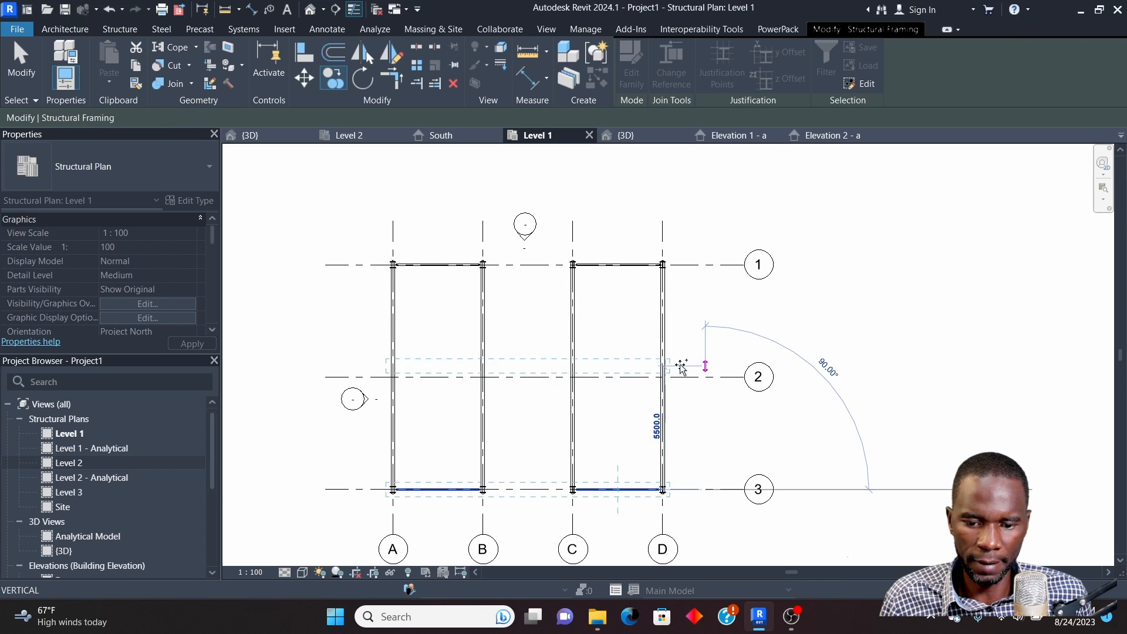
click(23, 65)
scroll(568, 312, down, 2)
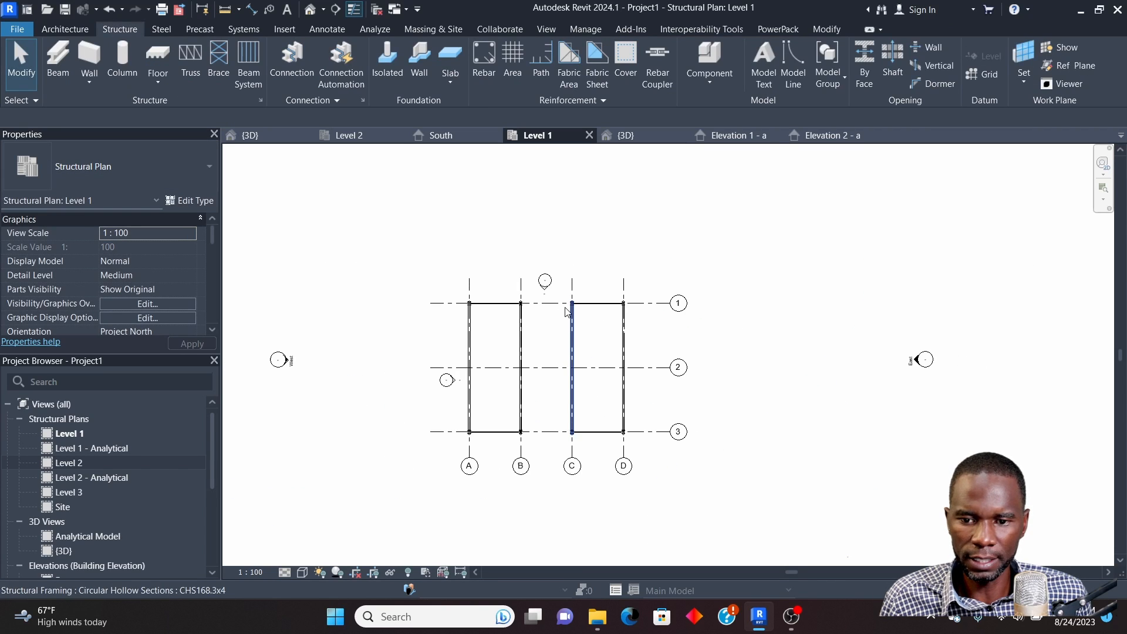
Return to the 3D view and examine the cross bracing along grids 1 and 3 together with the arched trusses
click(626, 136)
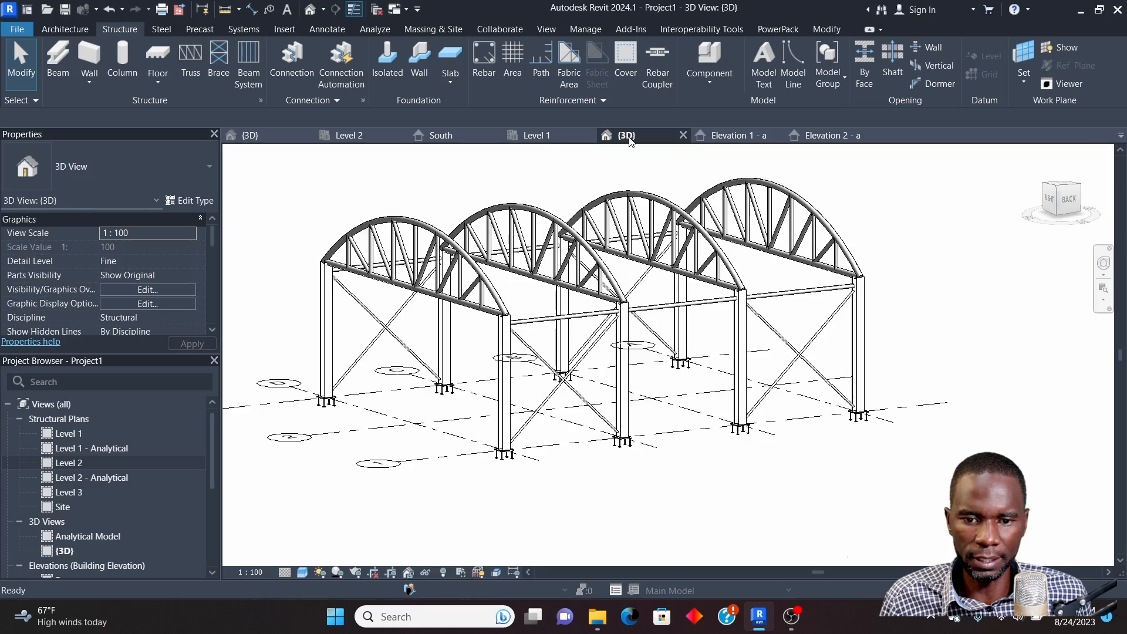
shift+middle_drag(781, 365, 811, 374)
scroll(500, 277, up, 4)
scroll(501, 319, down, 4)
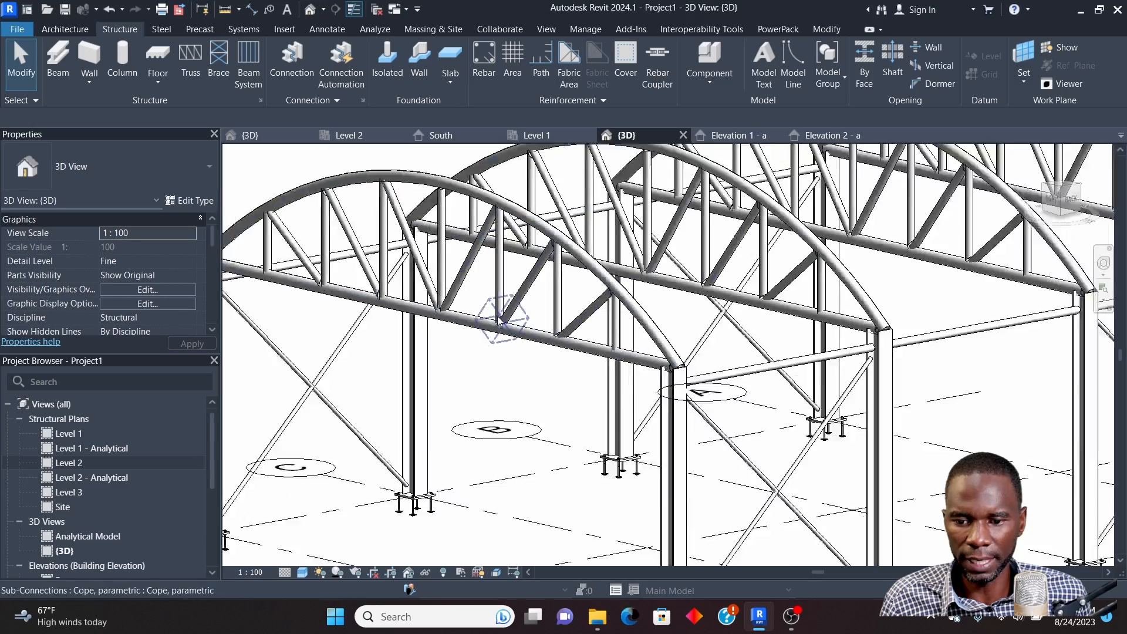
scroll(681, 307, up, 2)
scroll(685, 307, down, 1)
mouse_move(895, 338)
shift+middle_down()
mouse_move(856, 337)
mouse_move(875, 332)
shift+middle_up()
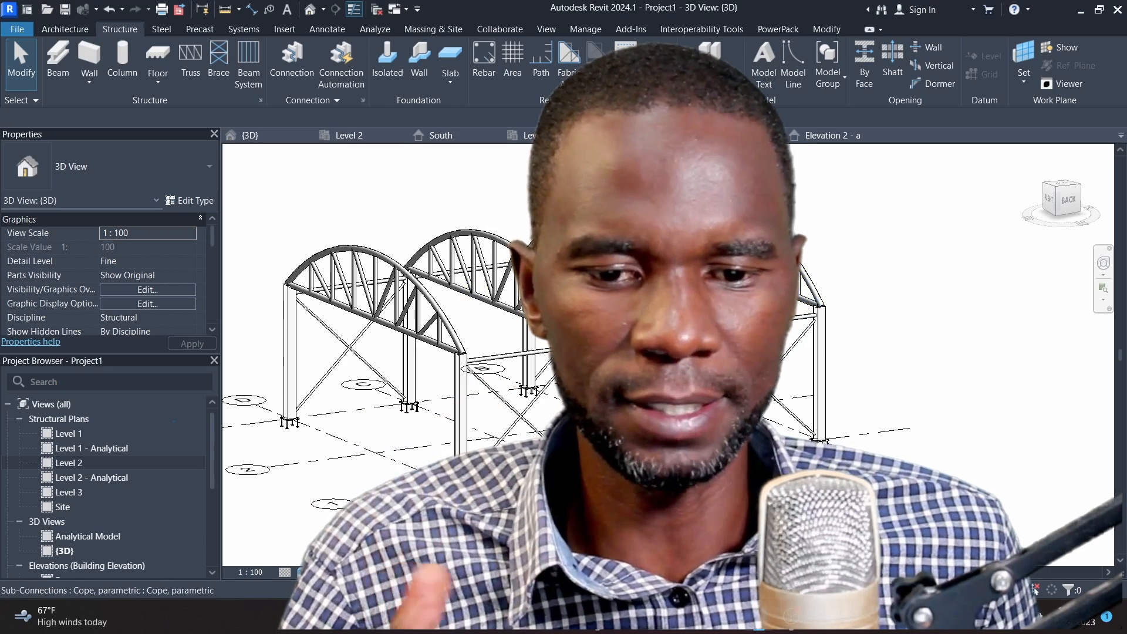
scroll(686, 269, down, 2)
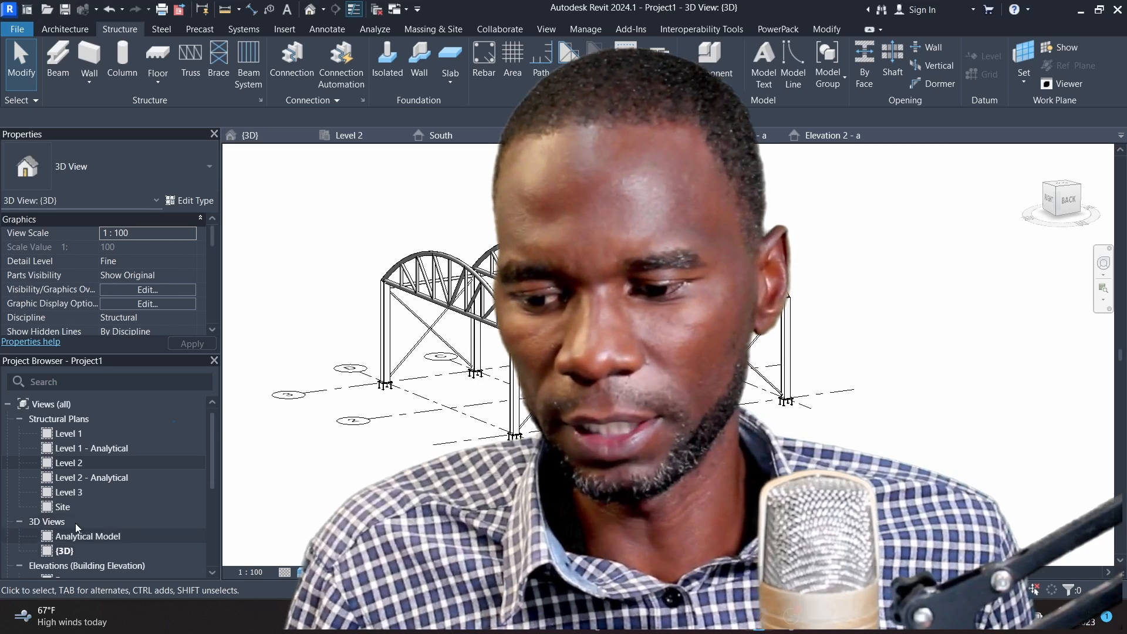
Open the East building elevation, showing the arched truss frame across grids 3, 2 and 1
scroll(75, 517, down, 4)
double_click(66, 454)
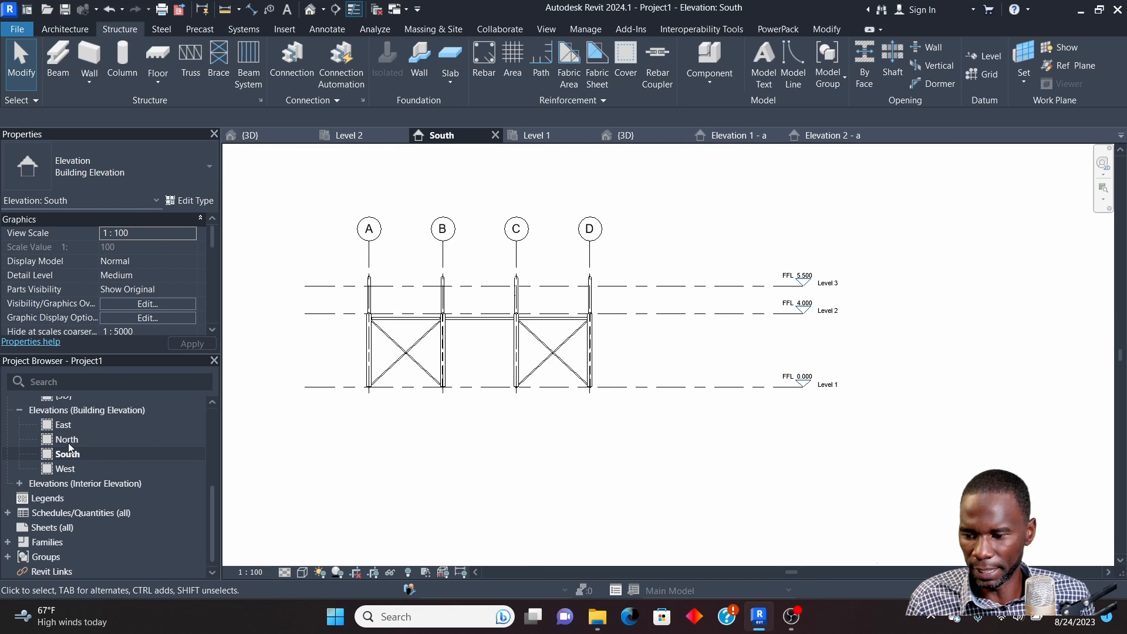
double_click(64, 425)
scroll(671, 300, up, 4)
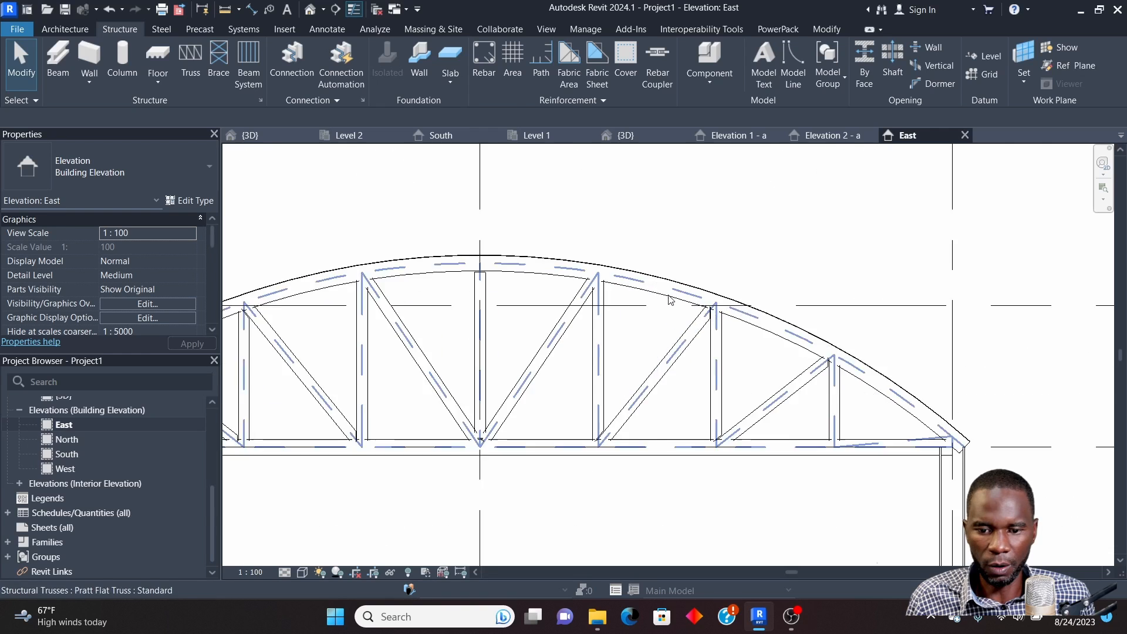
scroll(671, 299, down, 5)
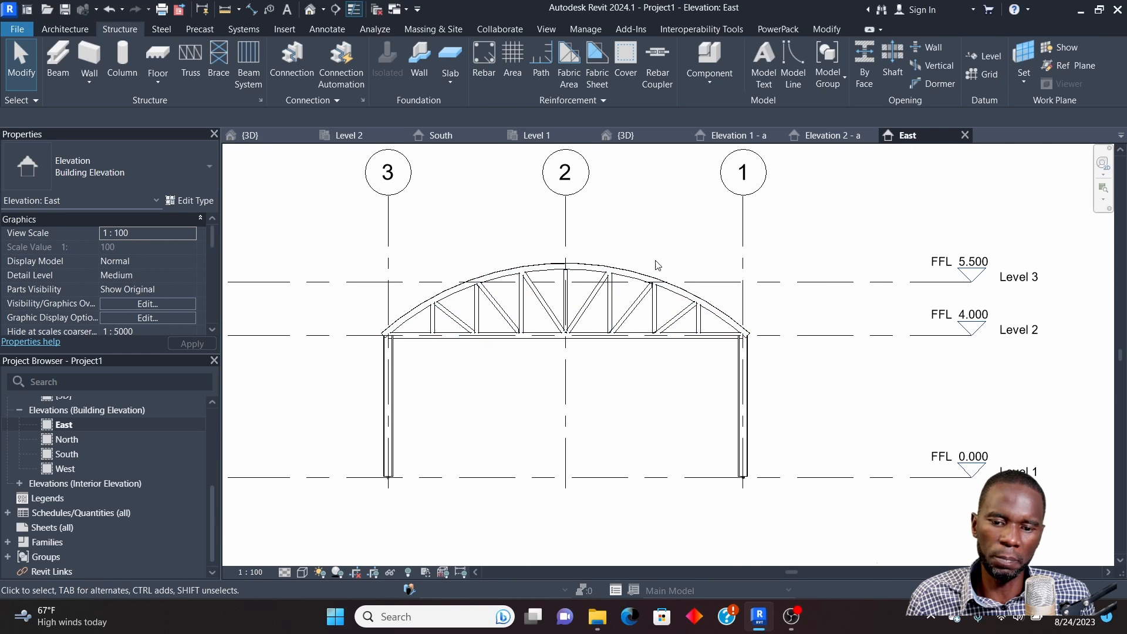
scroll(599, 274, up, 3)
scroll(597, 271, down, 2)
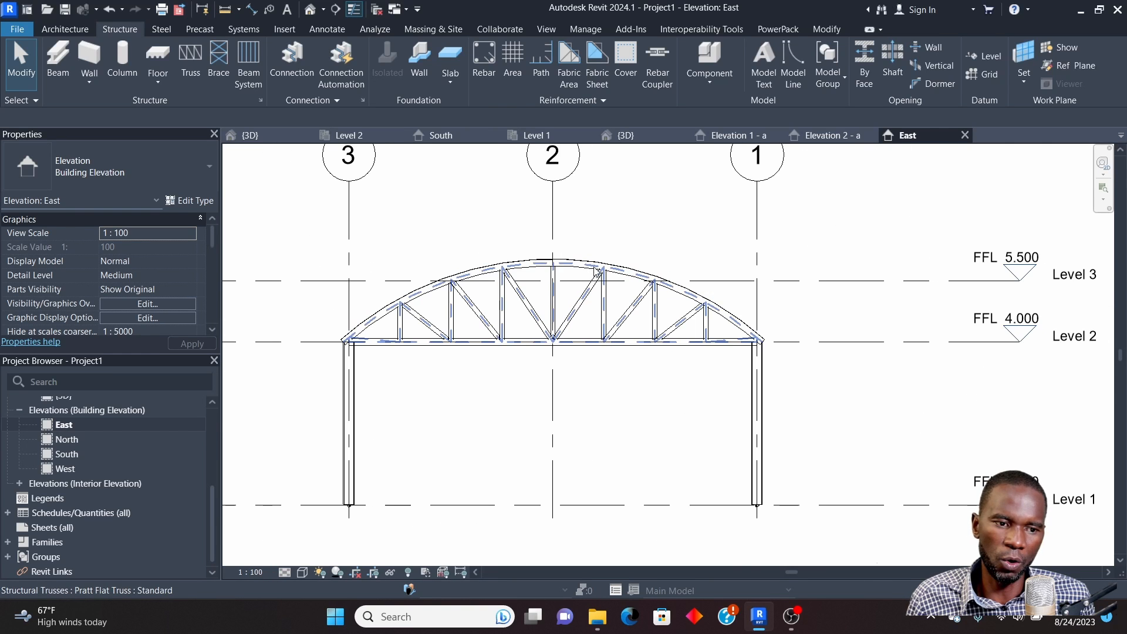
key(r)
key(p)
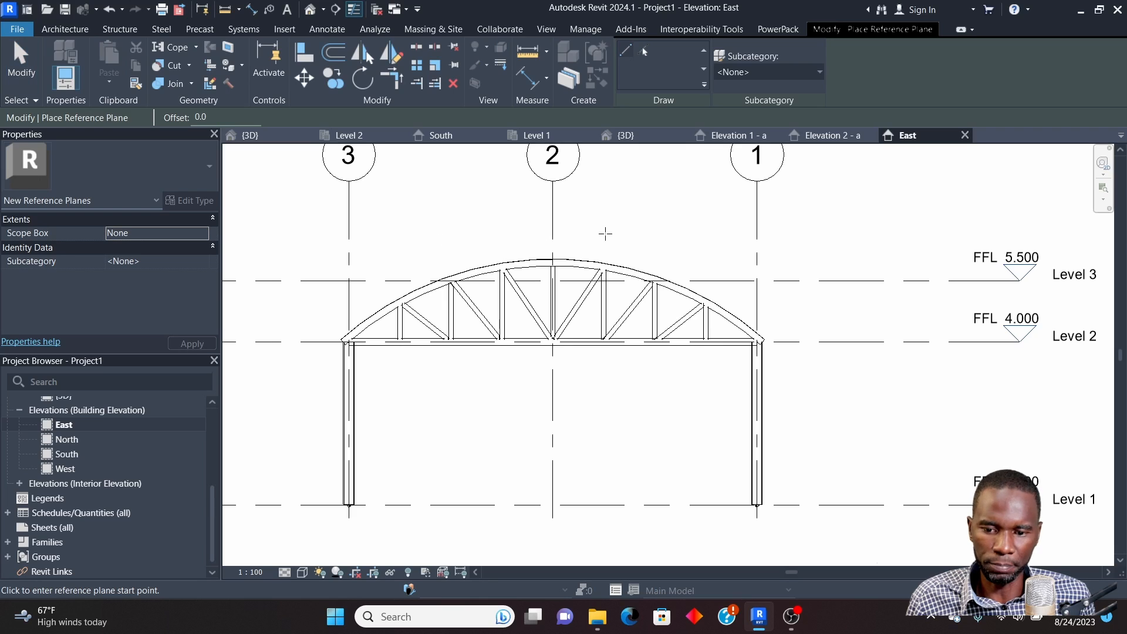
scroll(574, 252, up, 2)
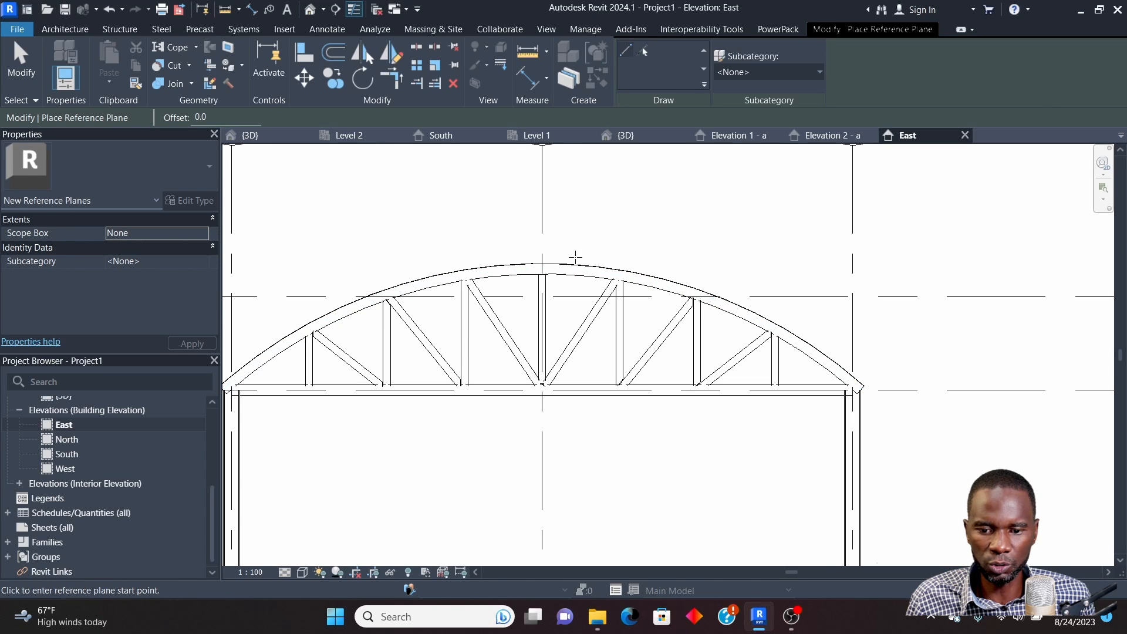
scroll(578, 250, down, 1)
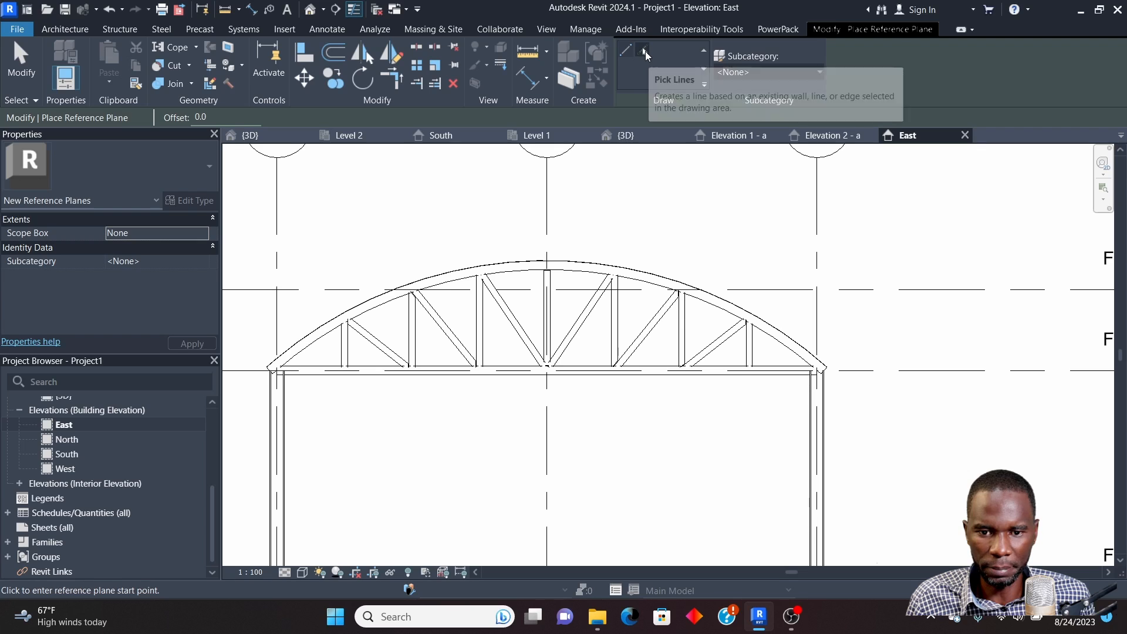
click(645, 51)
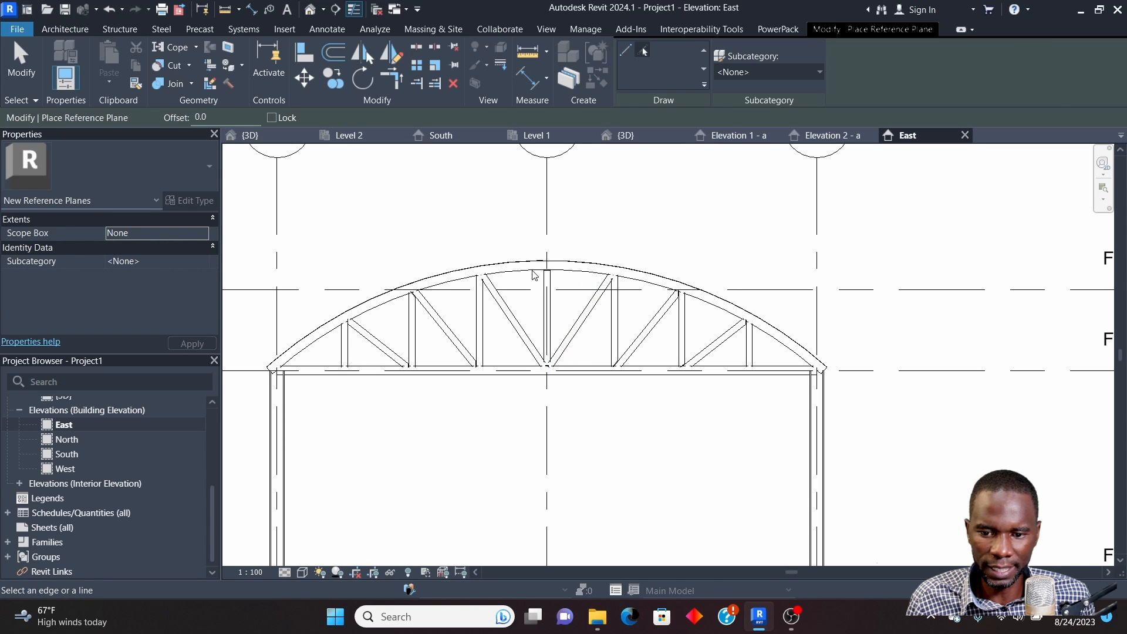
scroll(534, 269, up, 2)
scroll(532, 270, down, 2)
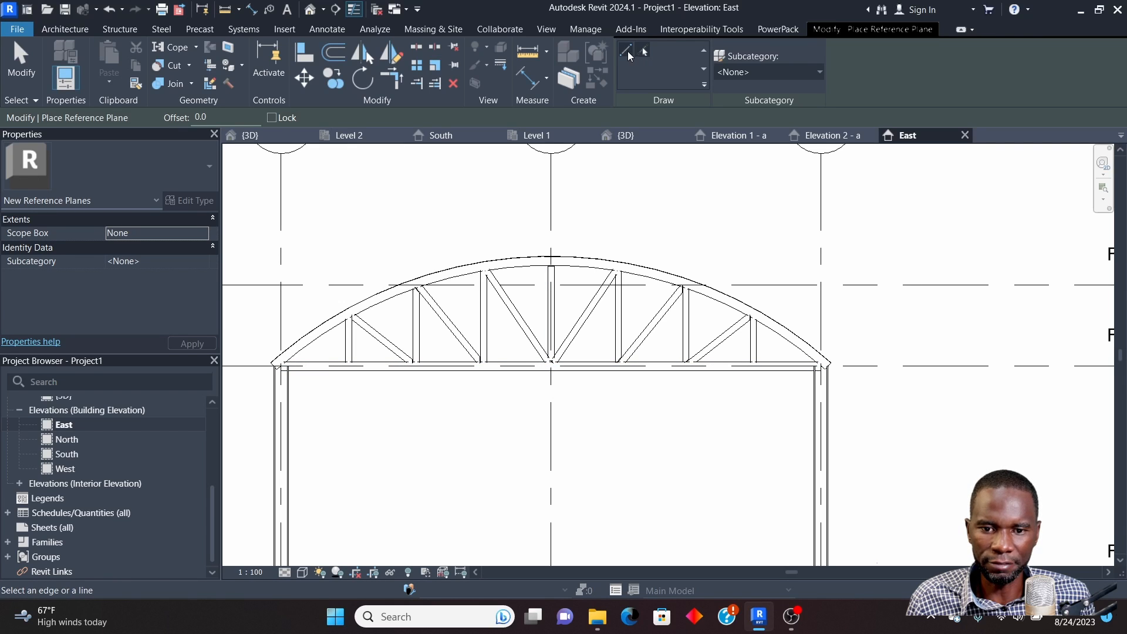
click(625, 54)
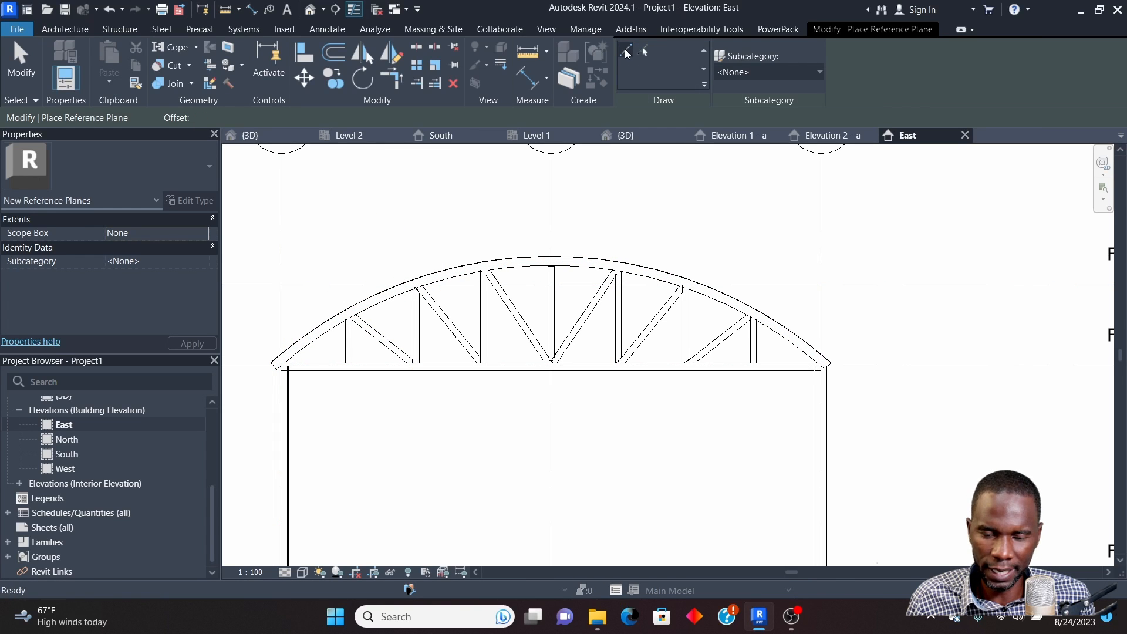
click(626, 52)
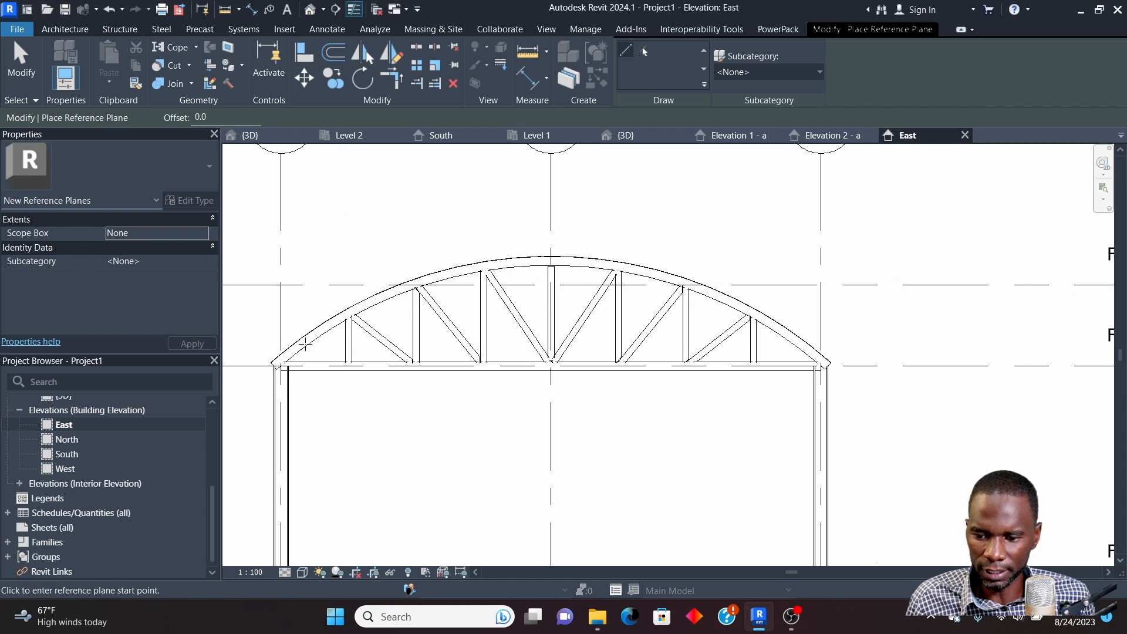
click(304, 342)
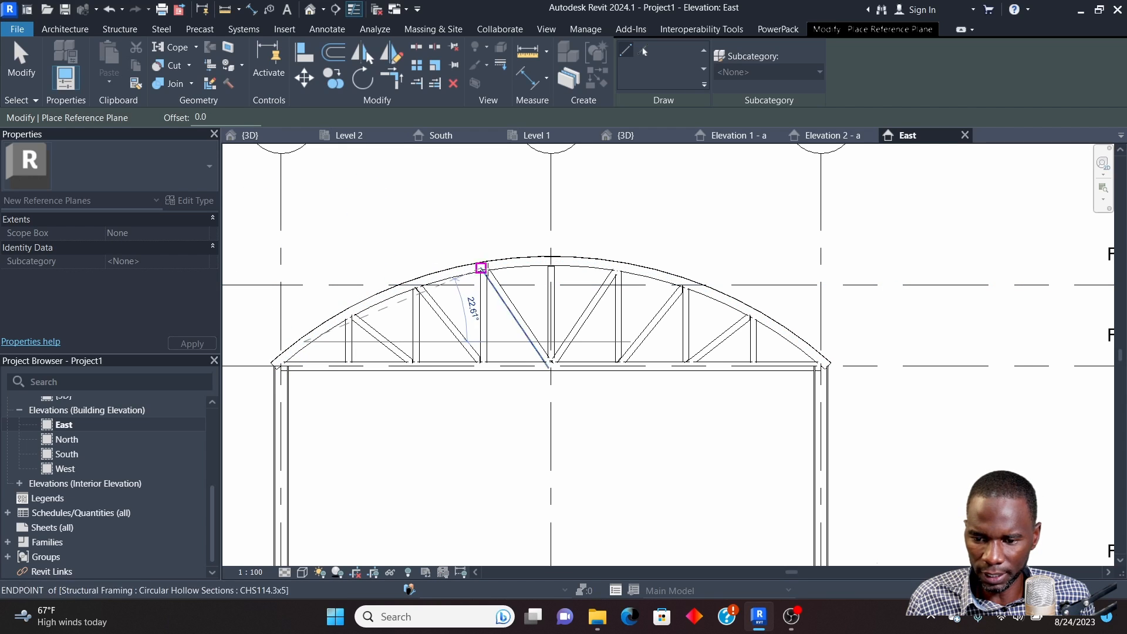
key(Escape)
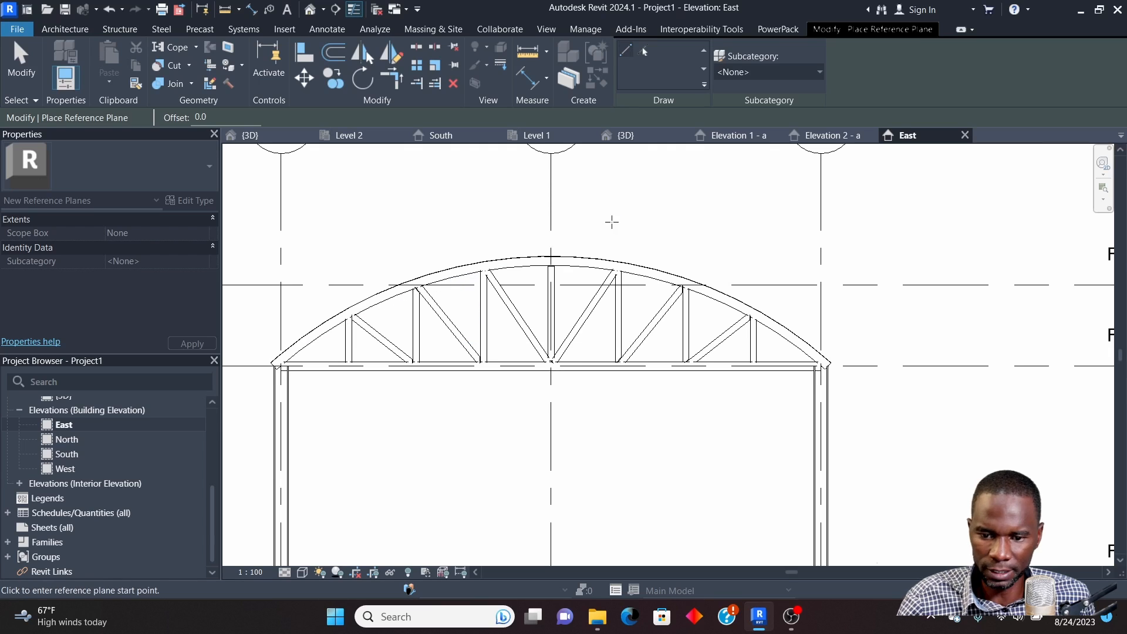
click(644, 51)
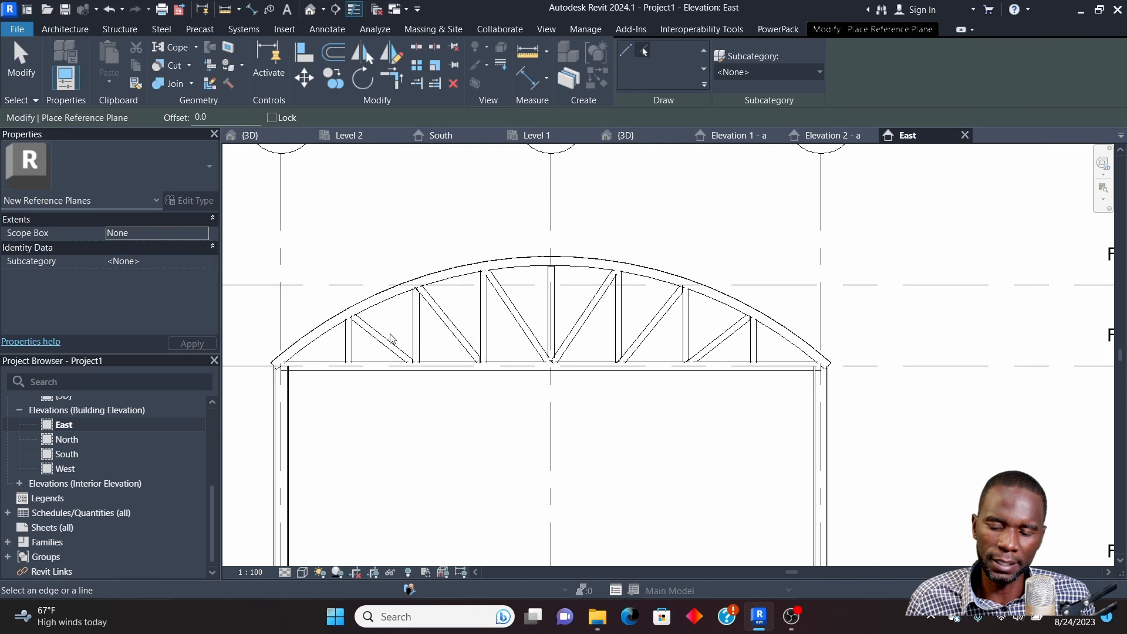
scroll(593, 272, down, 2)
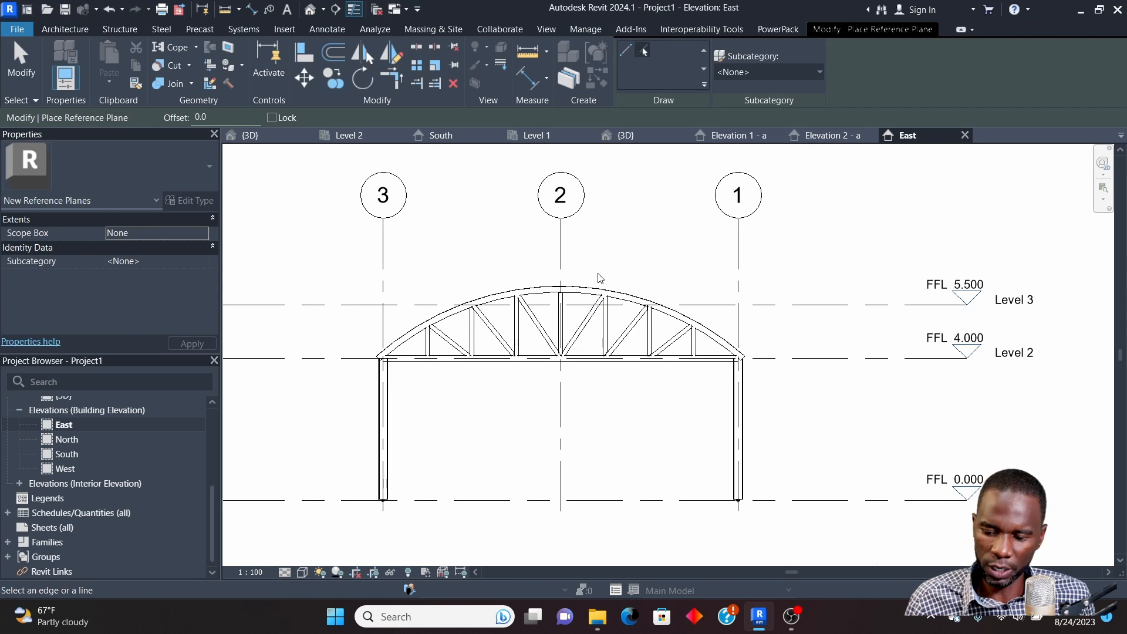
key(Escape)
Look at the row of arched trusses from the other side in the 3D view
scroll(563, 267, down, 3)
mouse_move(544, 231)
middle_down()
mouse_move(533, 221)
mouse_move(541, 231)
middle_up()
click(626, 135)
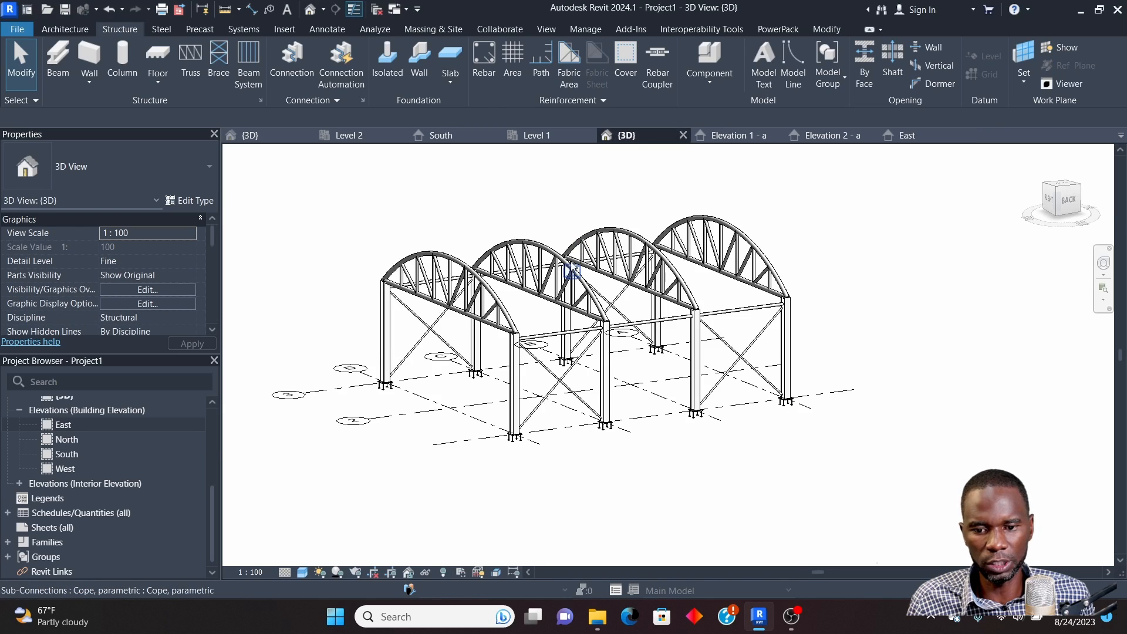
shift+middle_drag(571, 270, 587, 252)
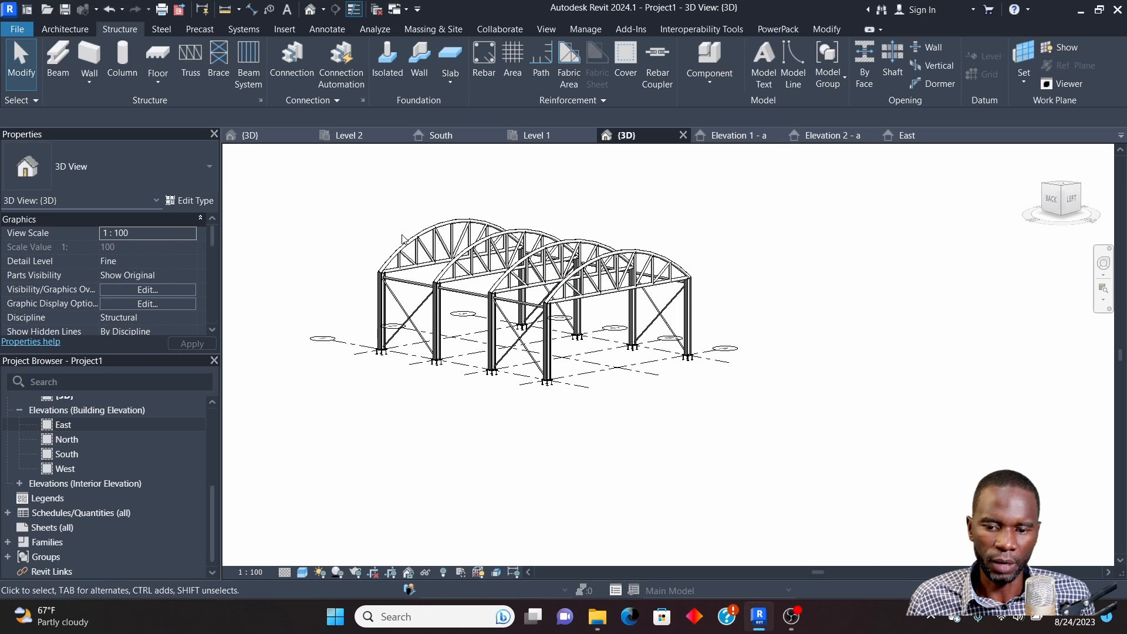
Open the East elevation to work on the end view of the arched truss frame
click(907, 136)
scroll(570, 285, up, 3)
scroll(575, 294, down, 1)
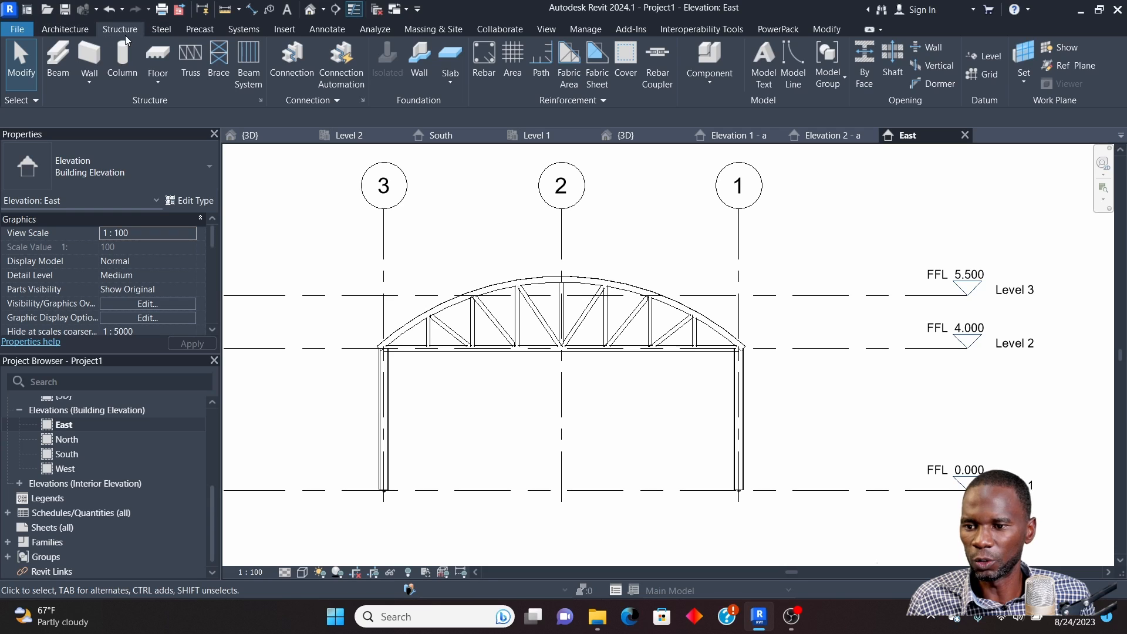
click(68, 29)
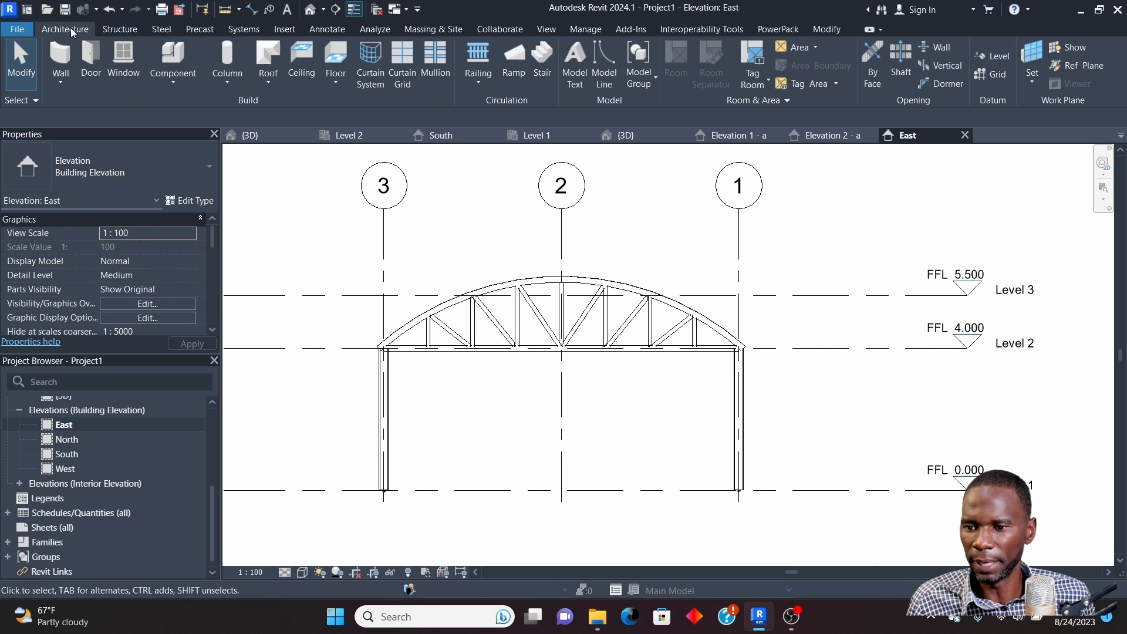
click(268, 85)
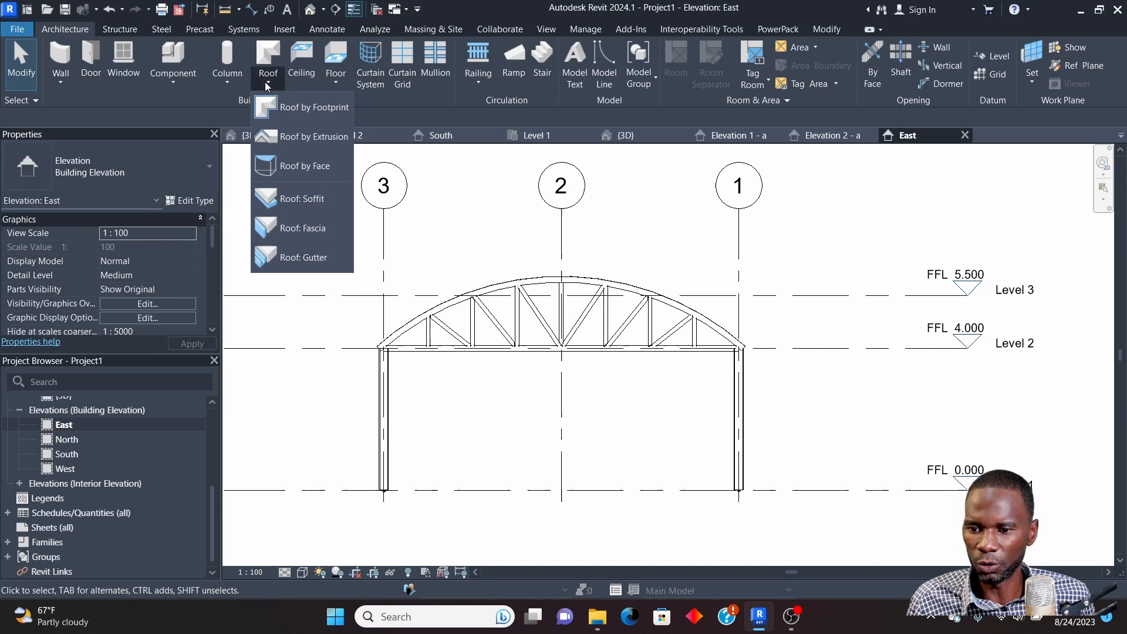
click(294, 139)
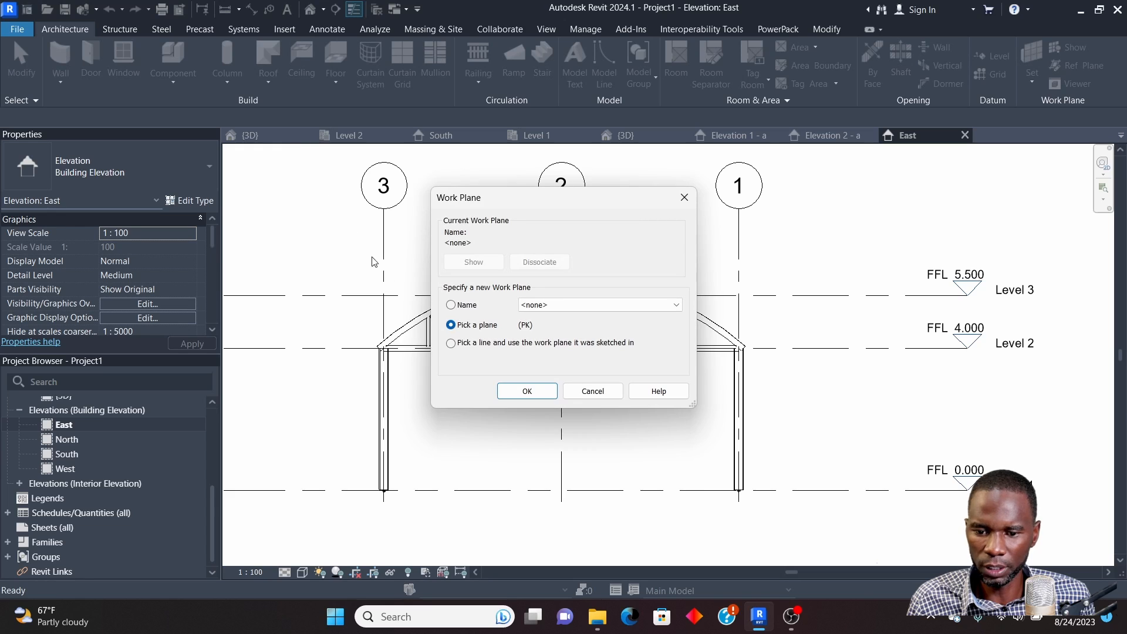
click(676, 305)
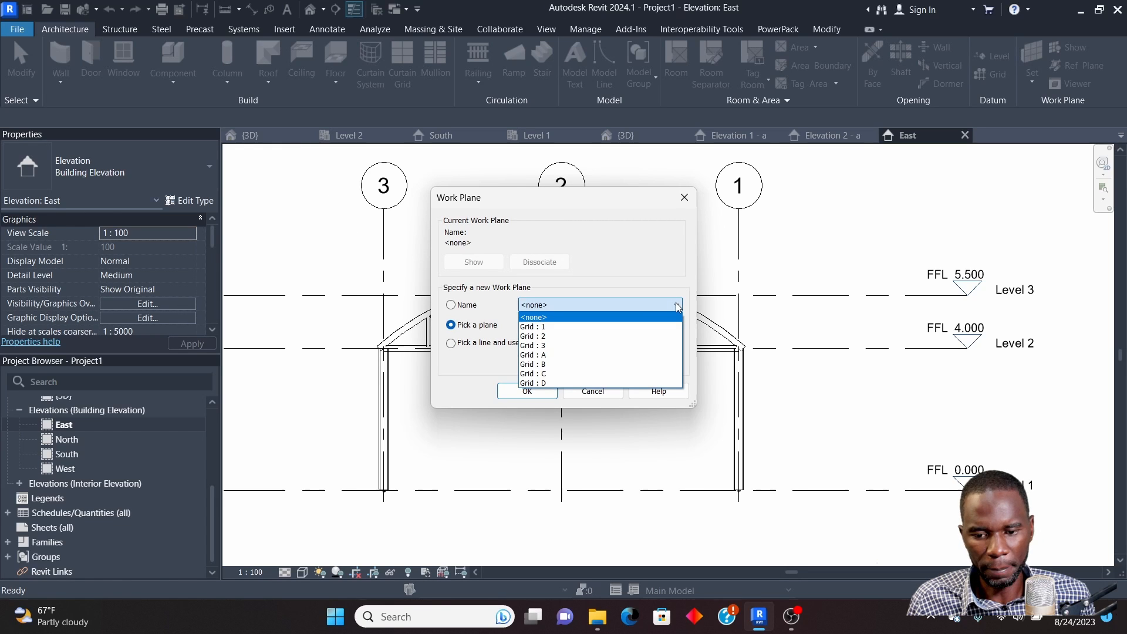
click(553, 327)
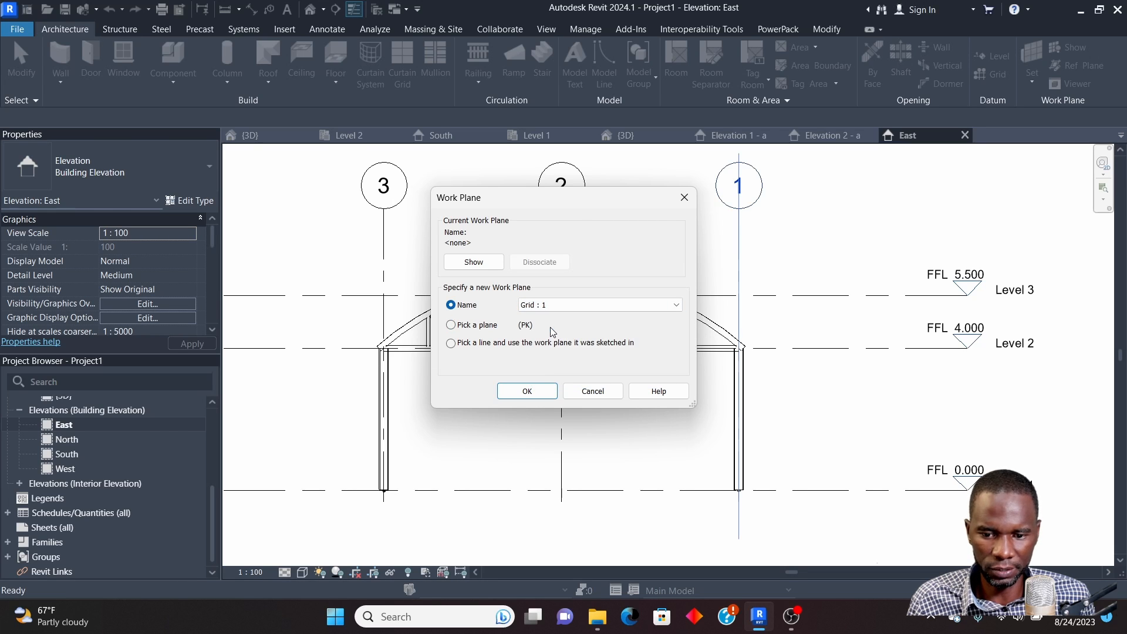
click(527, 390)
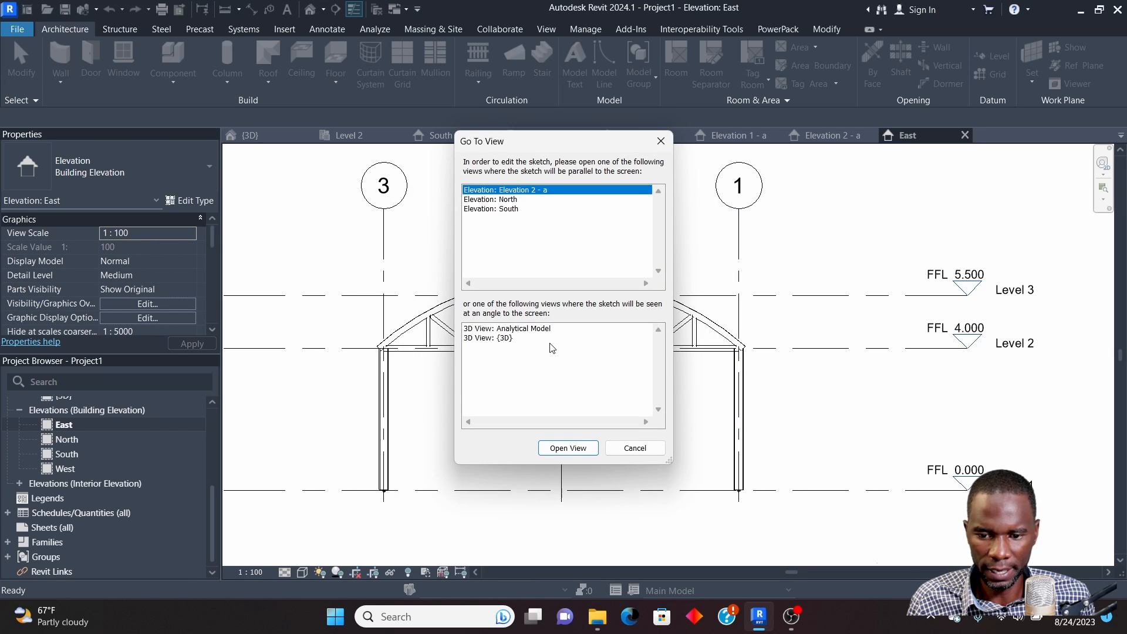
click(510, 209)
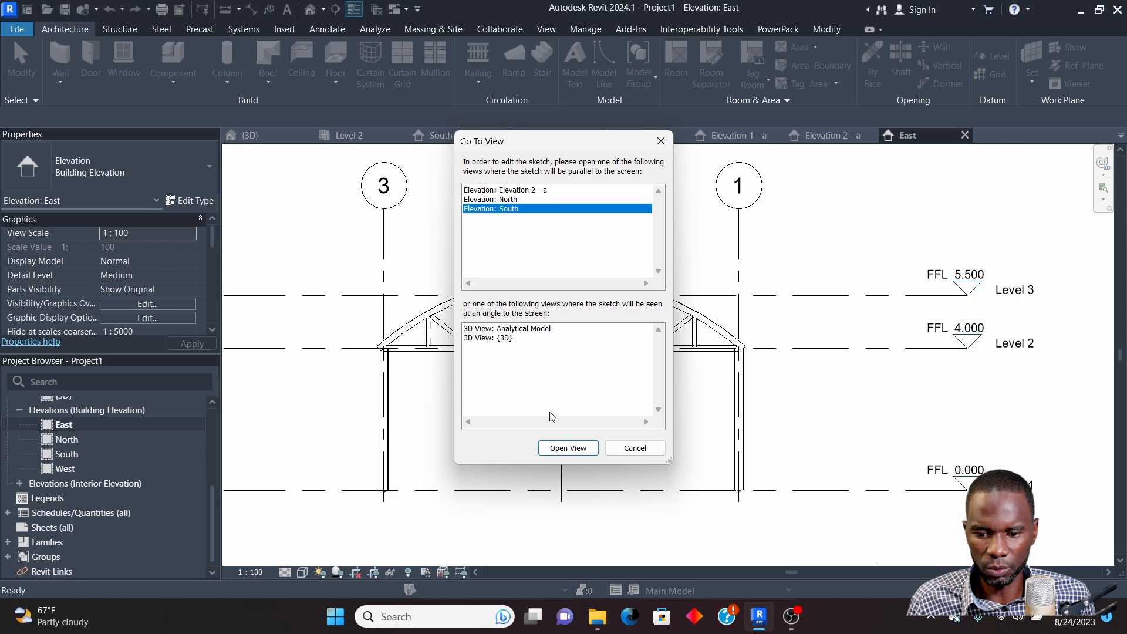
click(564, 449)
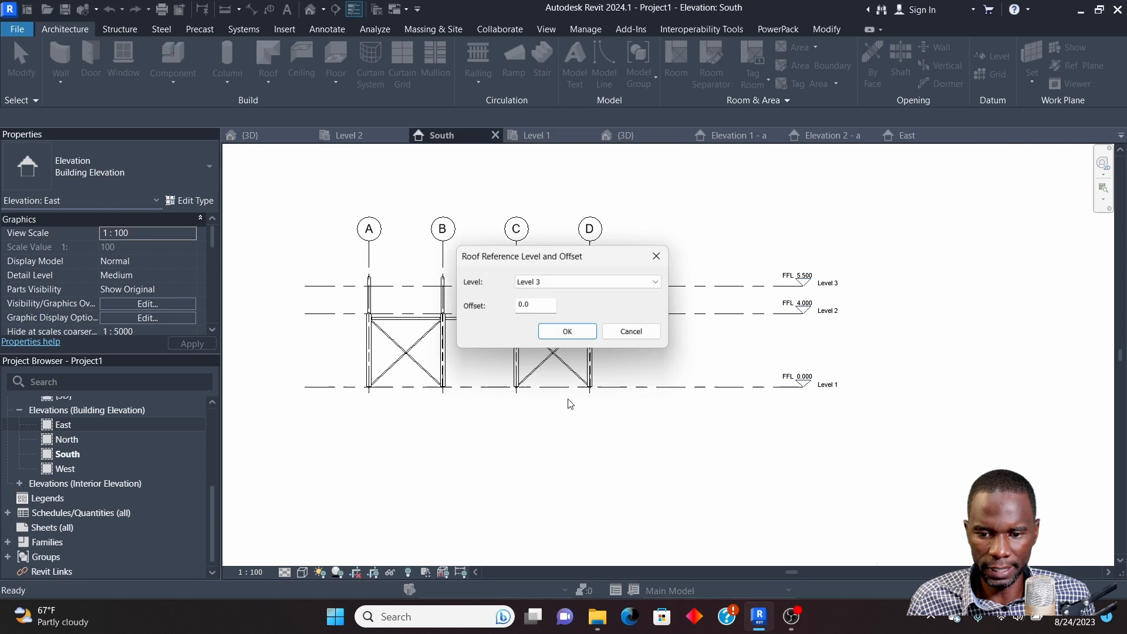
click(657, 283)
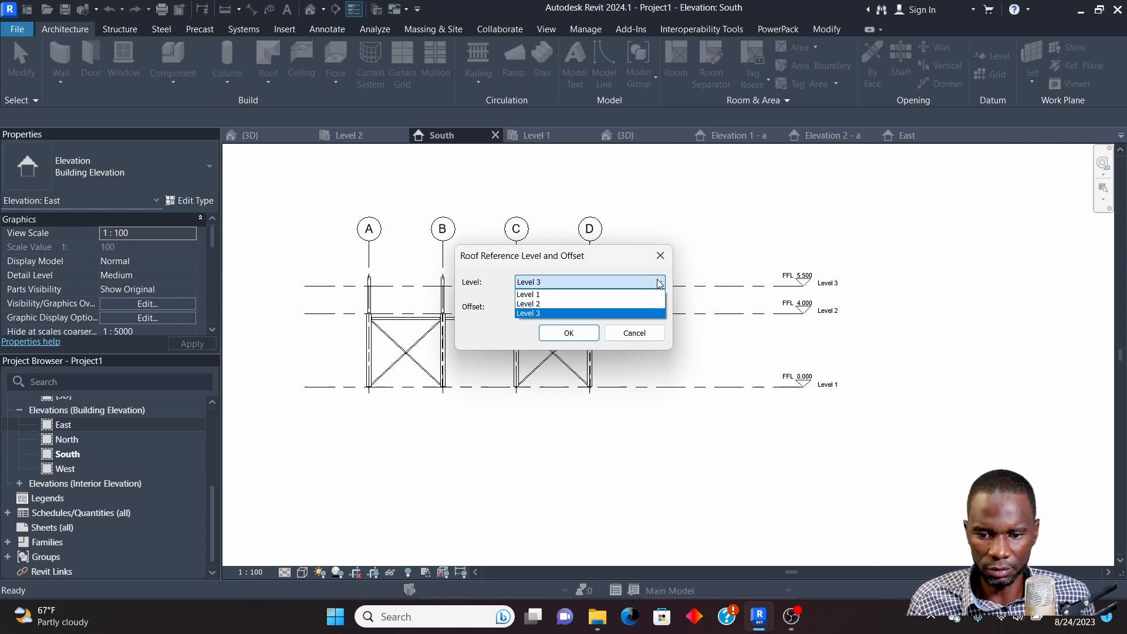
click(530, 303)
click(569, 333)
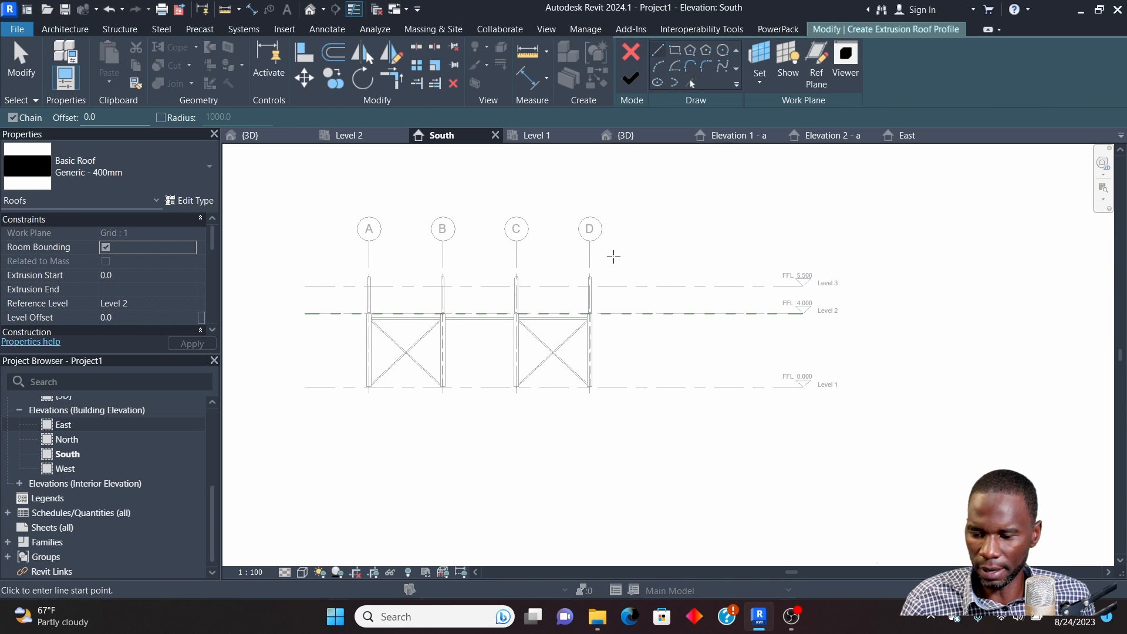
key(Escape)
click(632, 52)
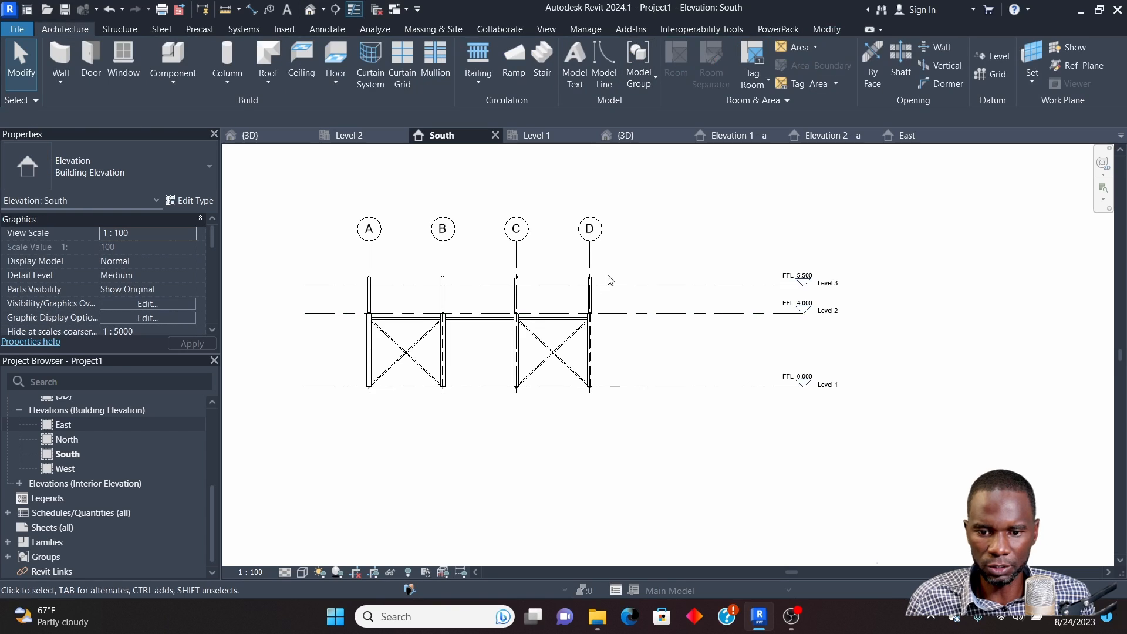
In the East elevation, start a Roof by Extrusion on work plane Grid : A with Level 2 as its reference level
click(907, 135)
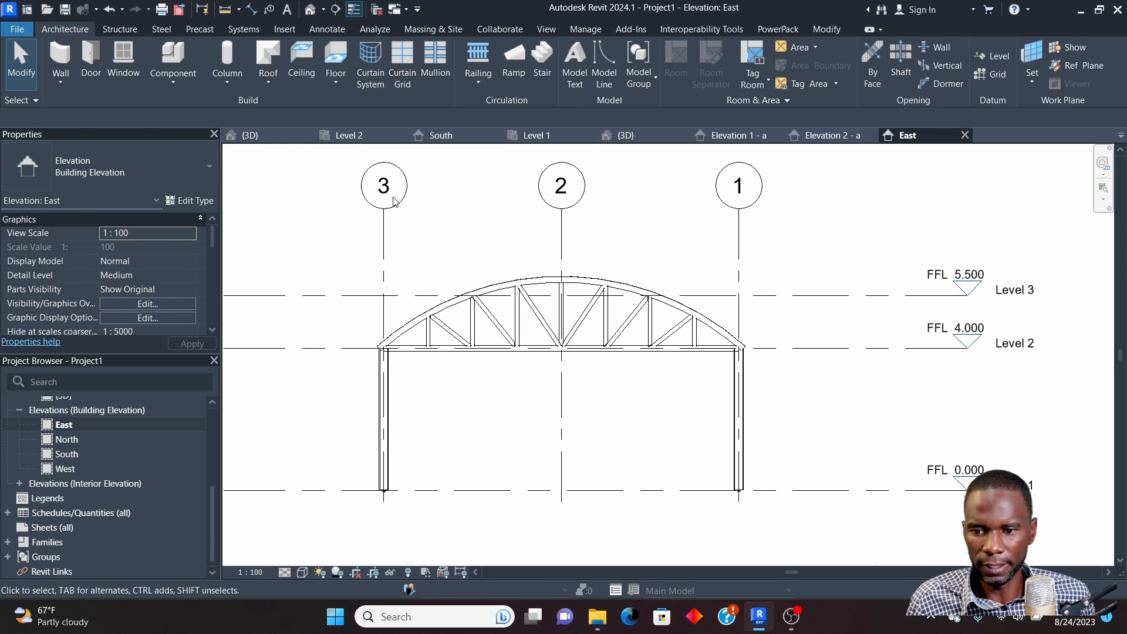
click(269, 86)
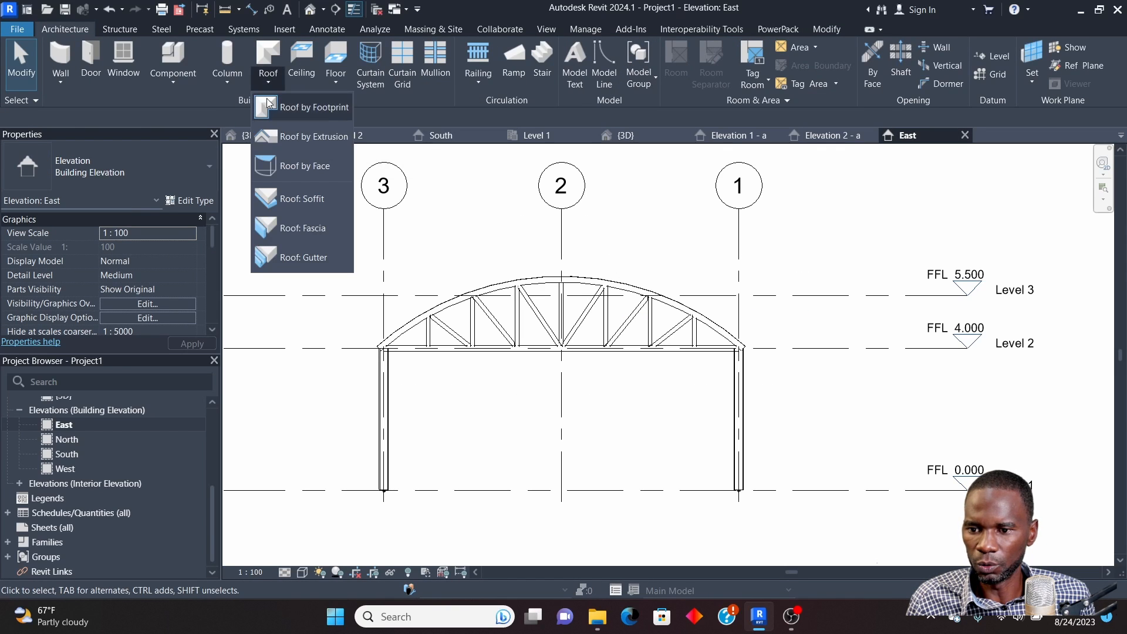
click(301, 140)
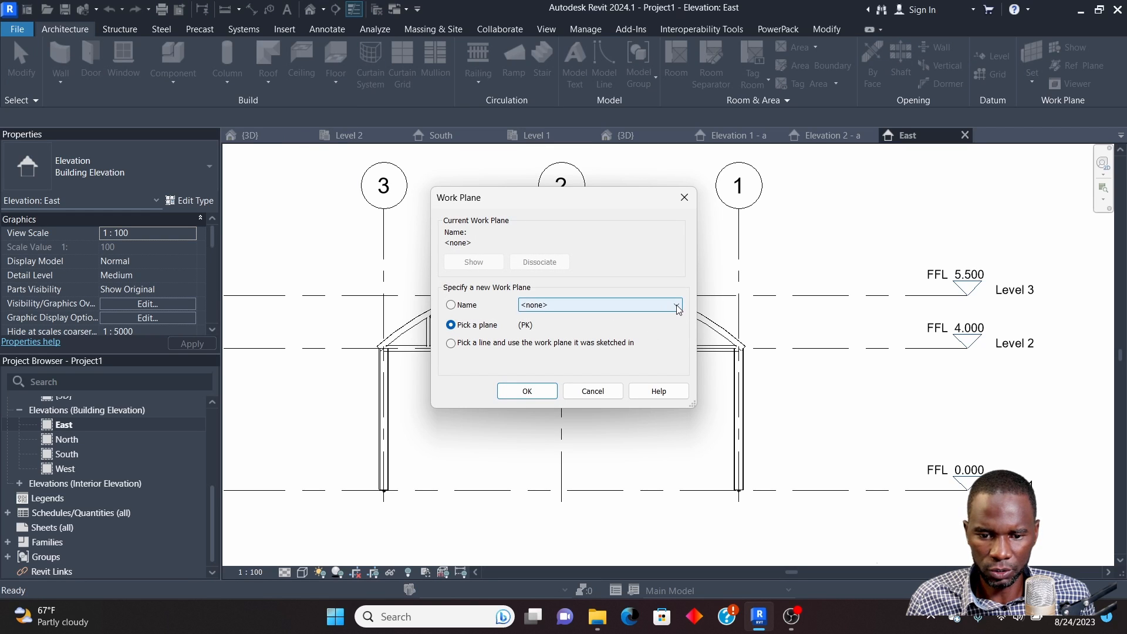
click(676, 304)
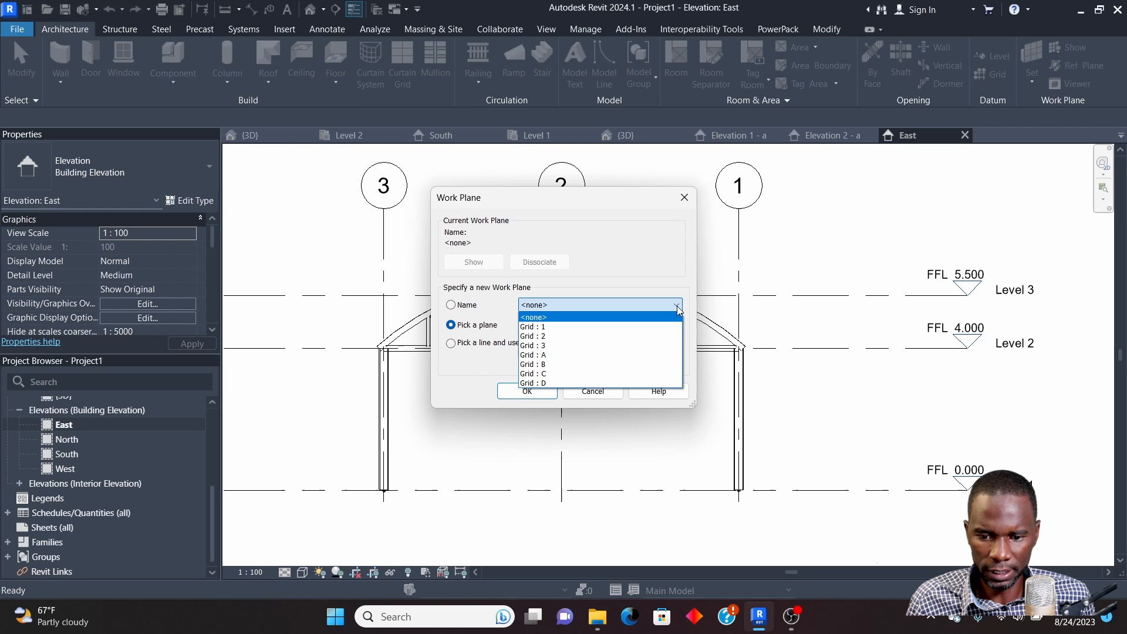
click(547, 364)
click(528, 390)
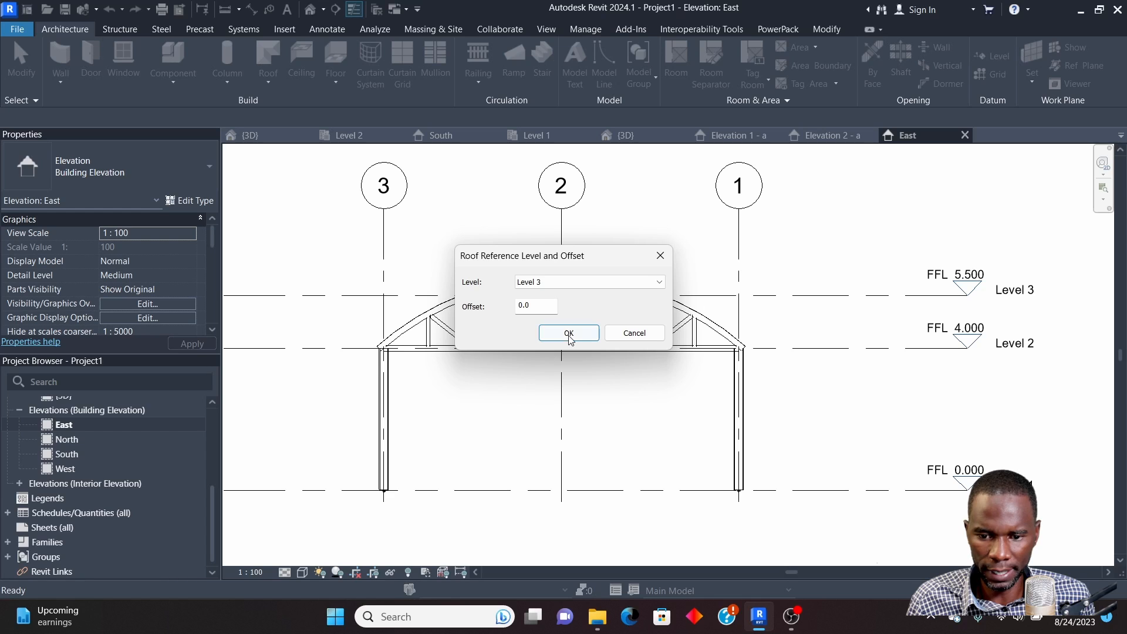
click(655, 286)
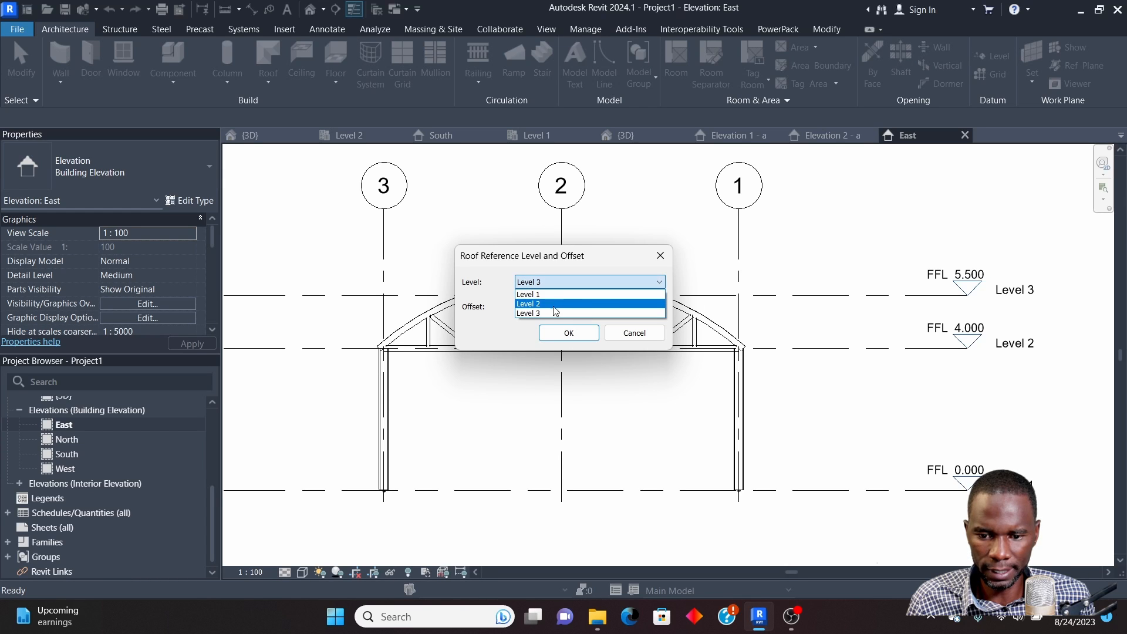
click(536, 303)
click(568, 333)
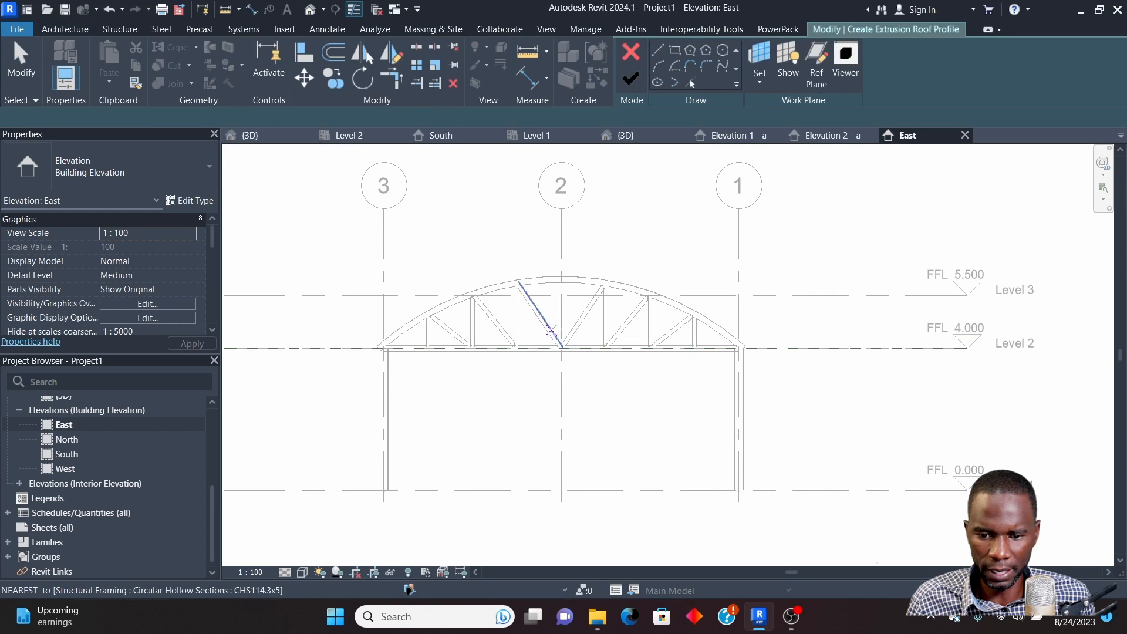
Set the roof type to Sloped Glazing for the extrusion roof
scroll(552, 347, up, 2)
scroll(549, 317, down, 2)
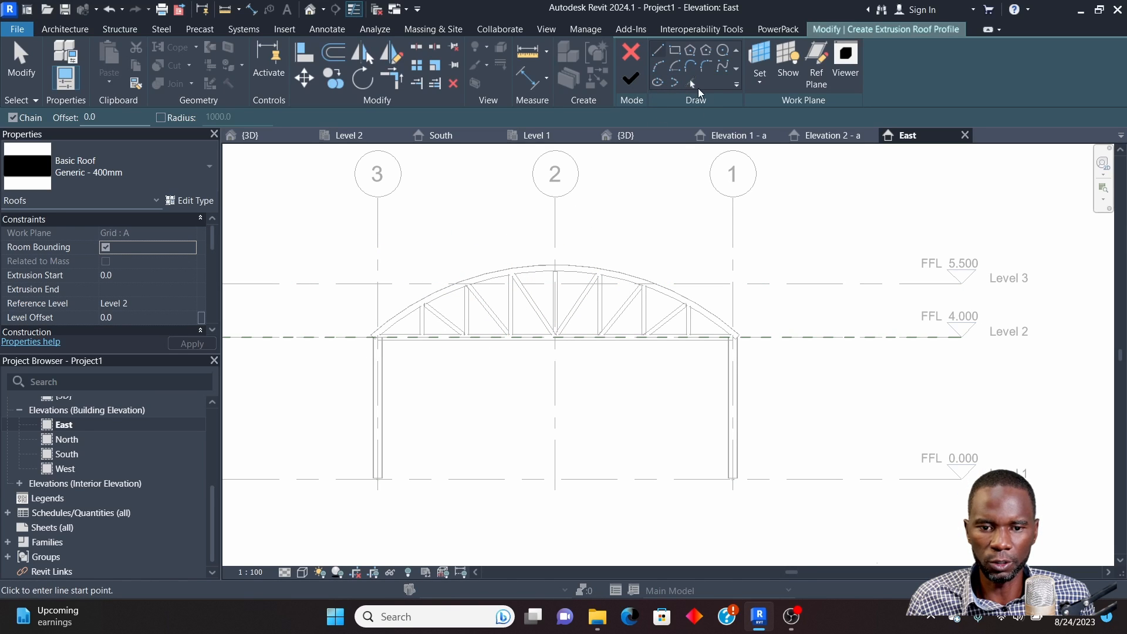
click(206, 168)
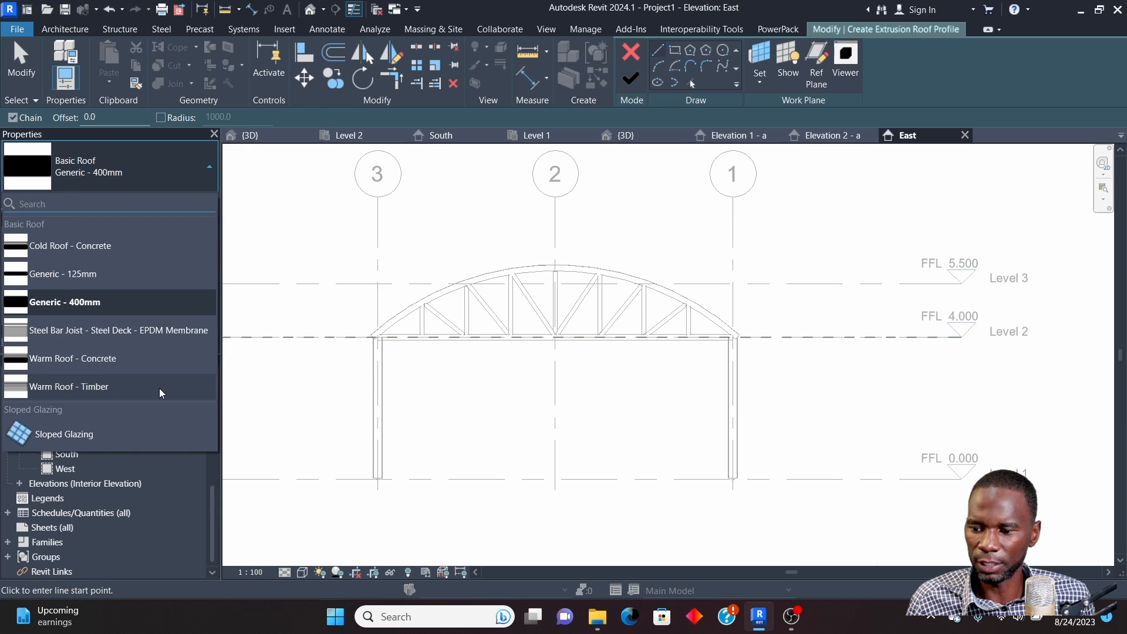
click(68, 437)
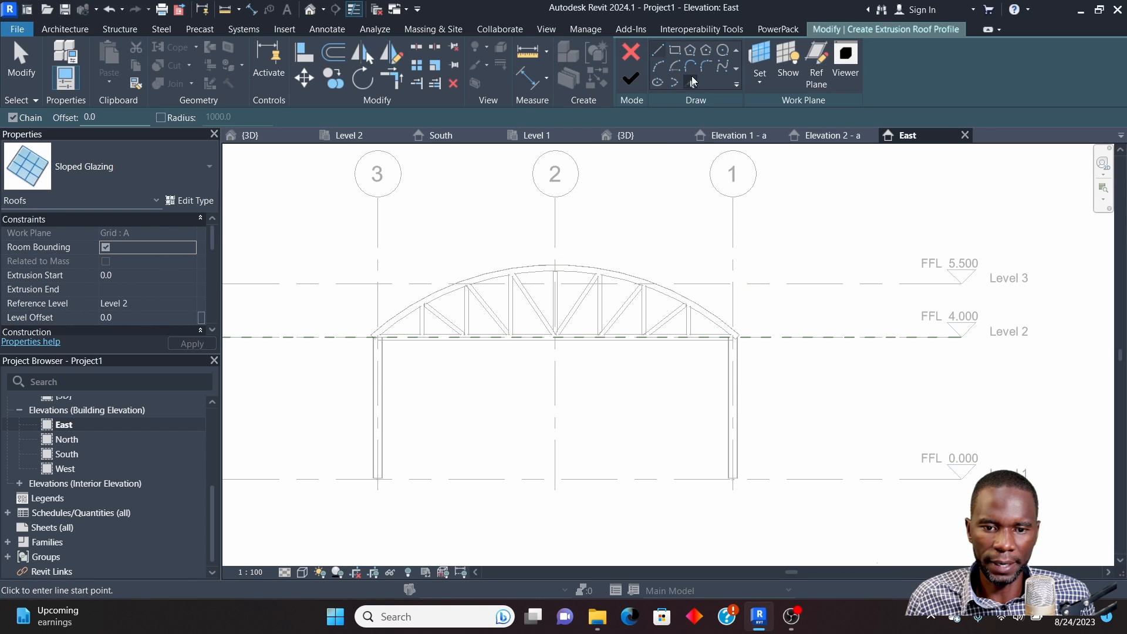
Create the roof profile arc by picking the centre line of the truss's curved top chord, with zero offset
click(693, 81)
scroll(541, 267, up, 3)
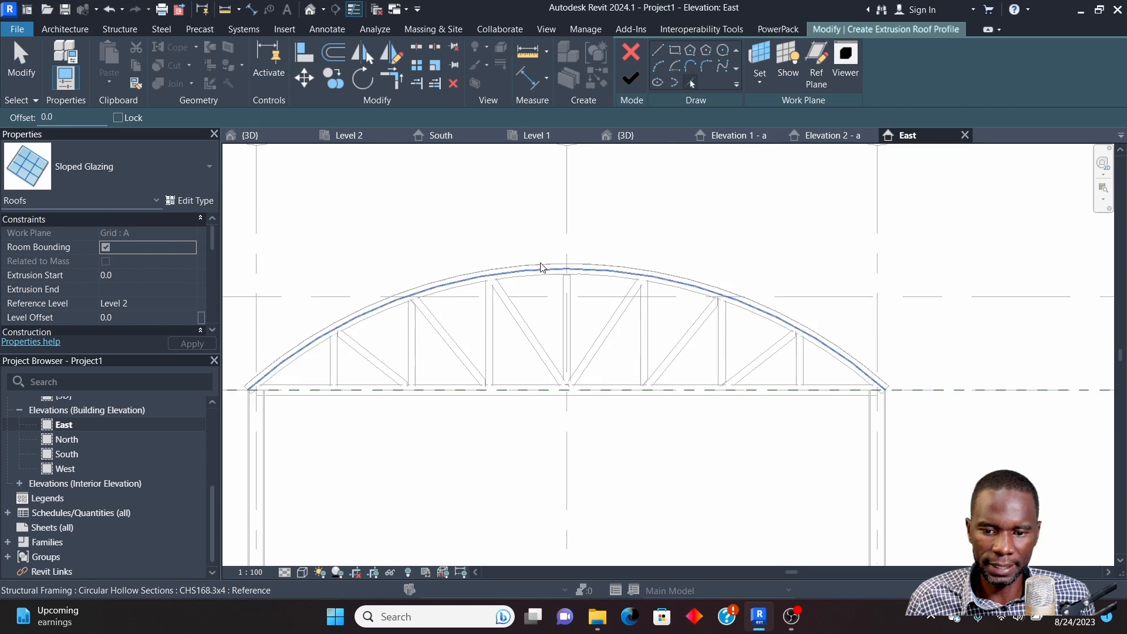
scroll(542, 267, up, 3)
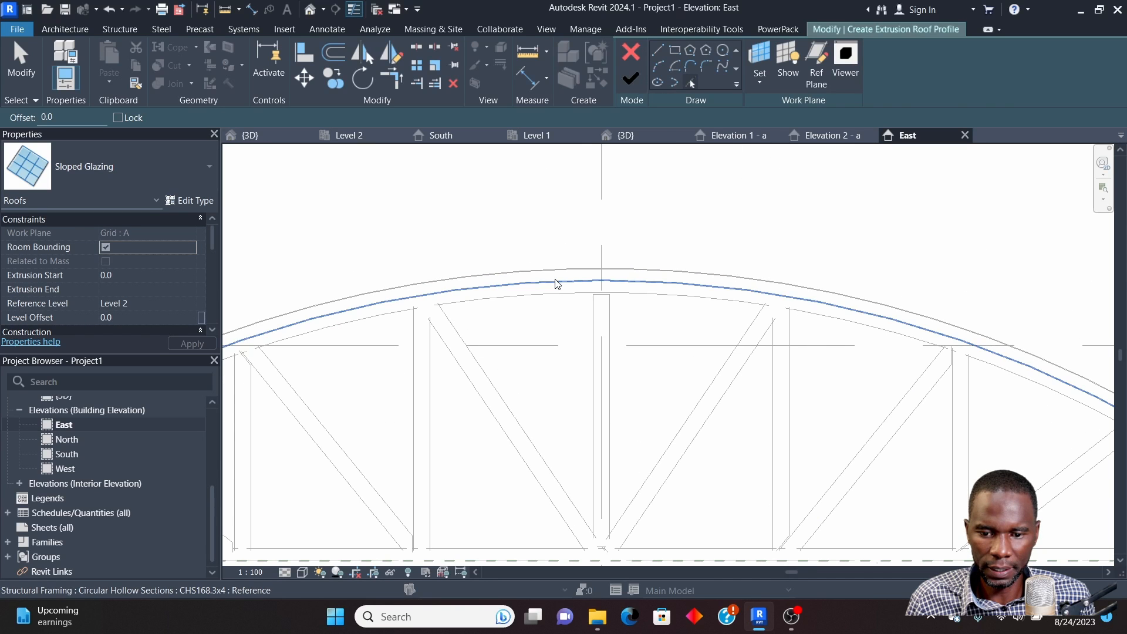
scroll(557, 284, down, 5)
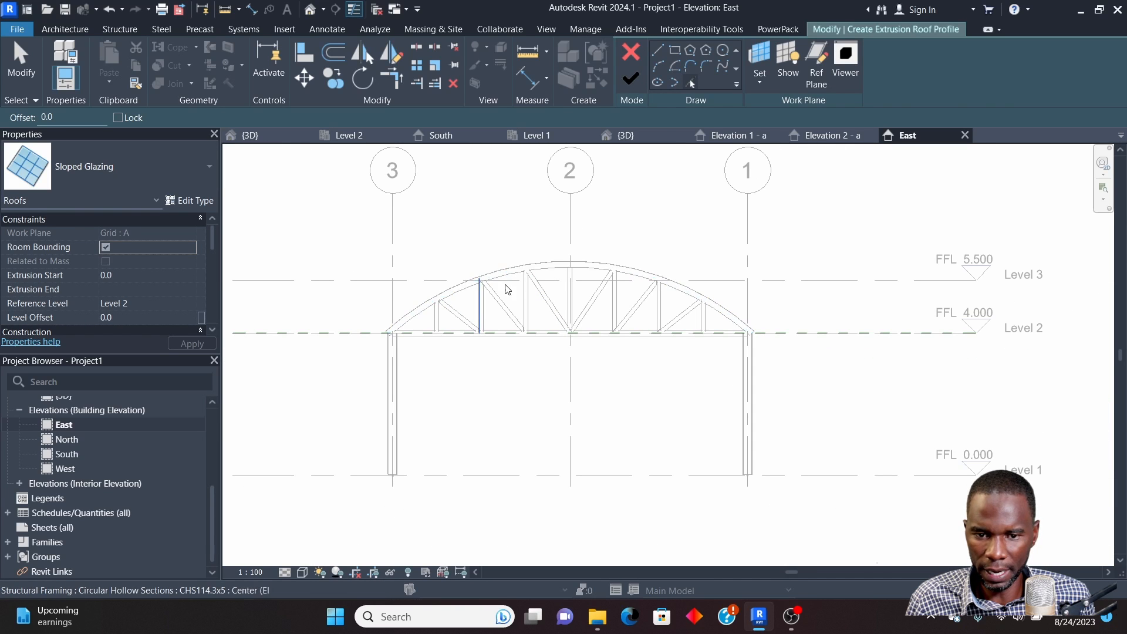
scroll(558, 284, up, 4)
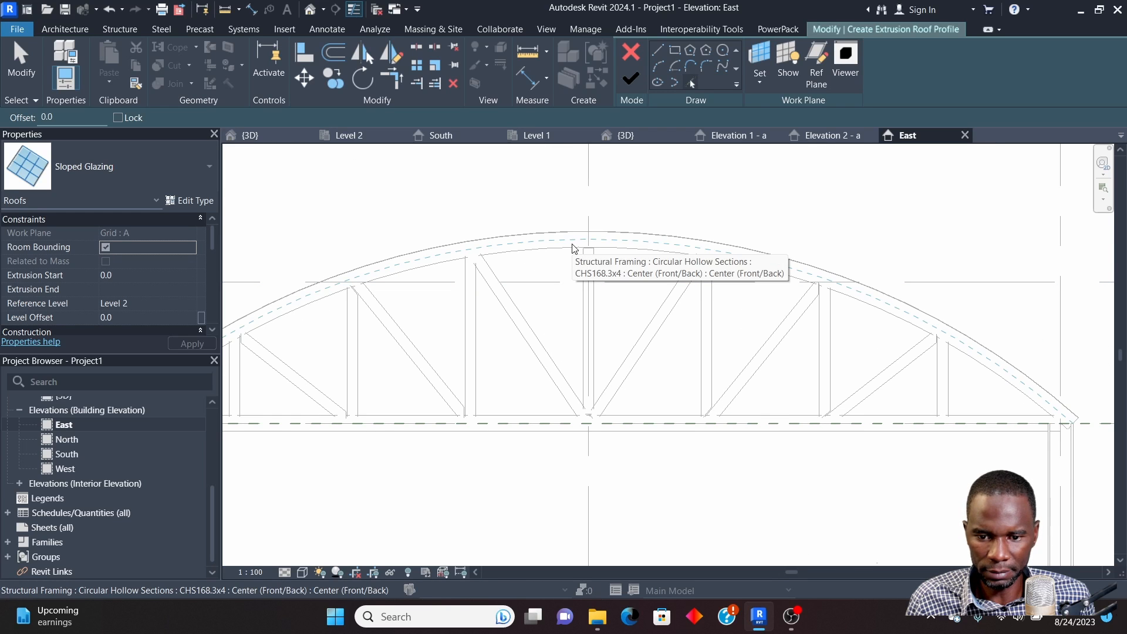
scroll(610, 238, down, 3)
click(612, 236)
scroll(556, 252, up, 4)
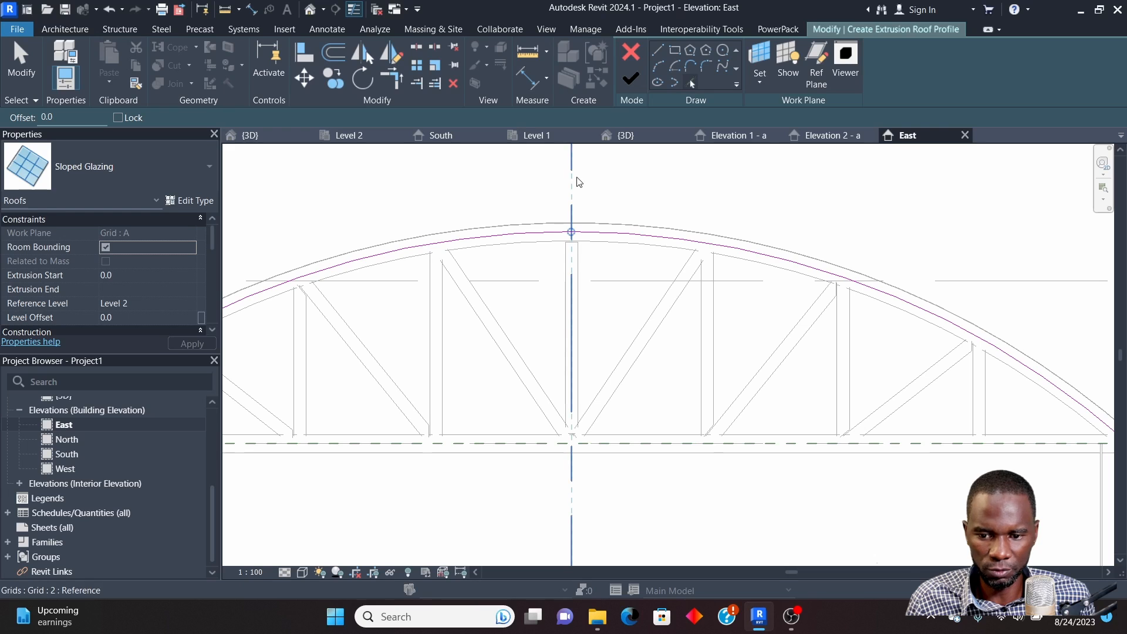
scroll(572, 238, down, 2)
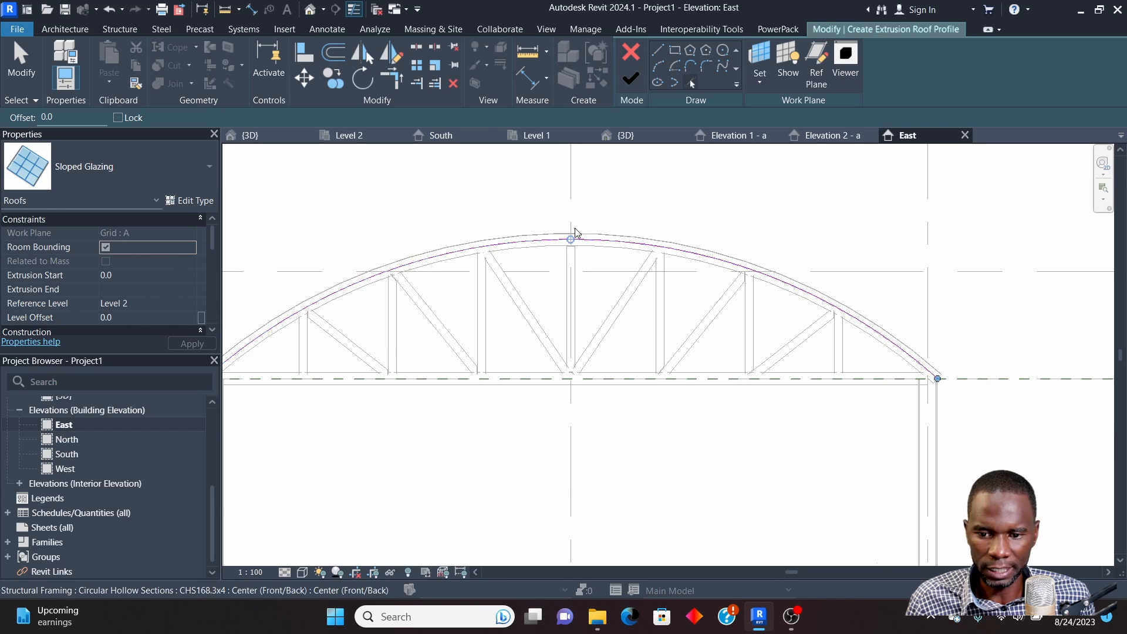
scroll(573, 240, down, 1)
scroll(572, 238, up, 1)
right_click(638, 186)
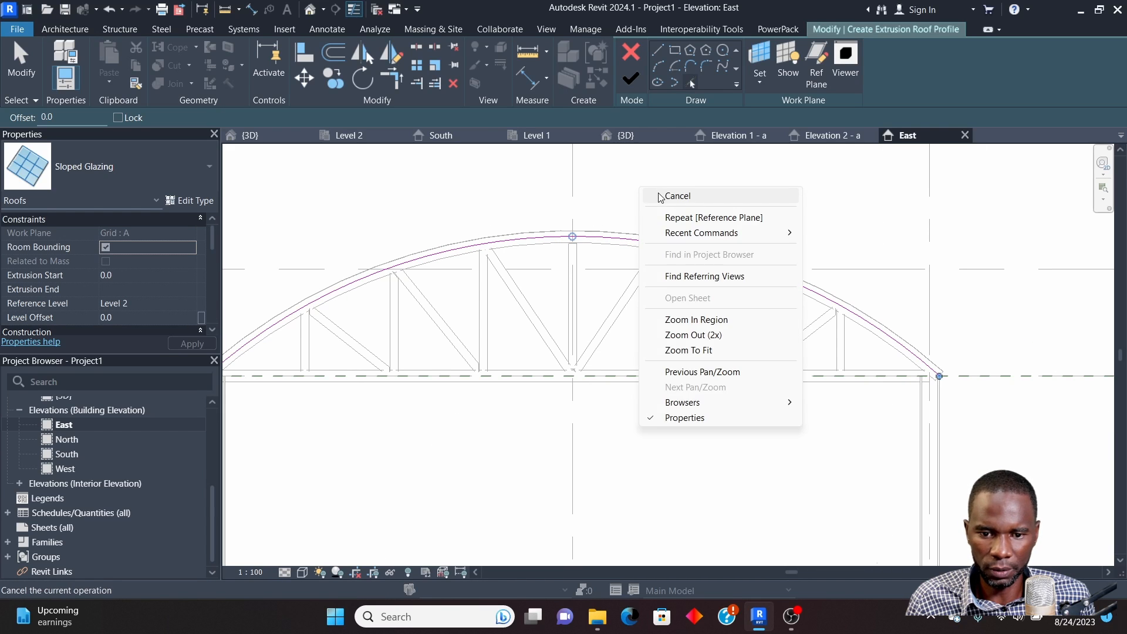
click(659, 195)
right_click(647, 187)
click(661, 202)
Move the roof profile arc vertically from the top chord's centre line up to its outer edge at grid 2
scroll(582, 227, up, 3)
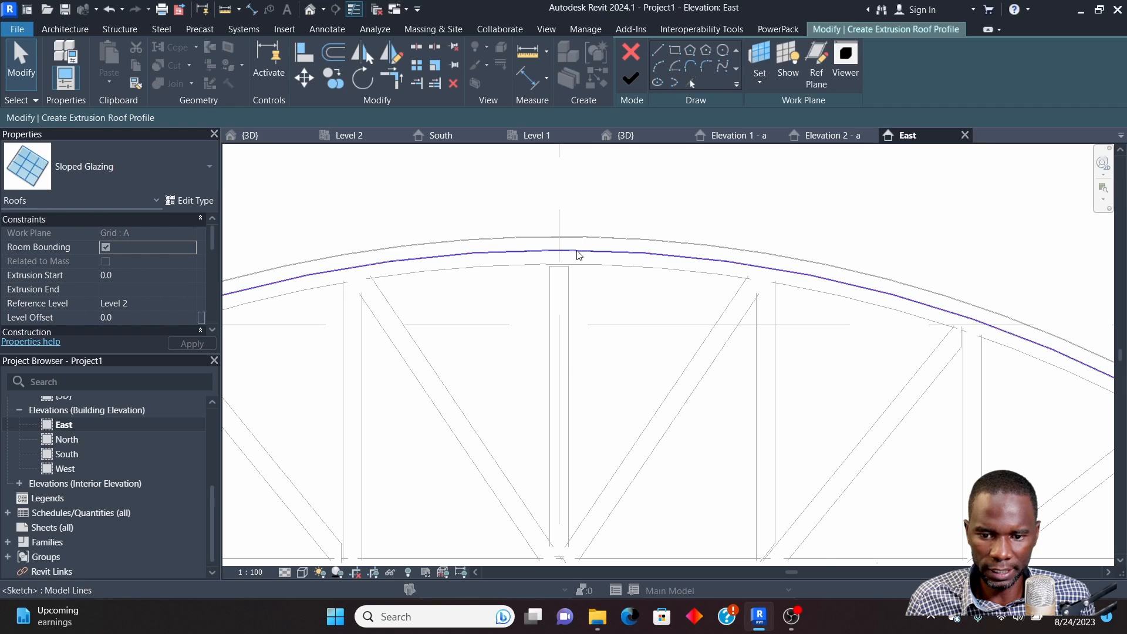
click(579, 252)
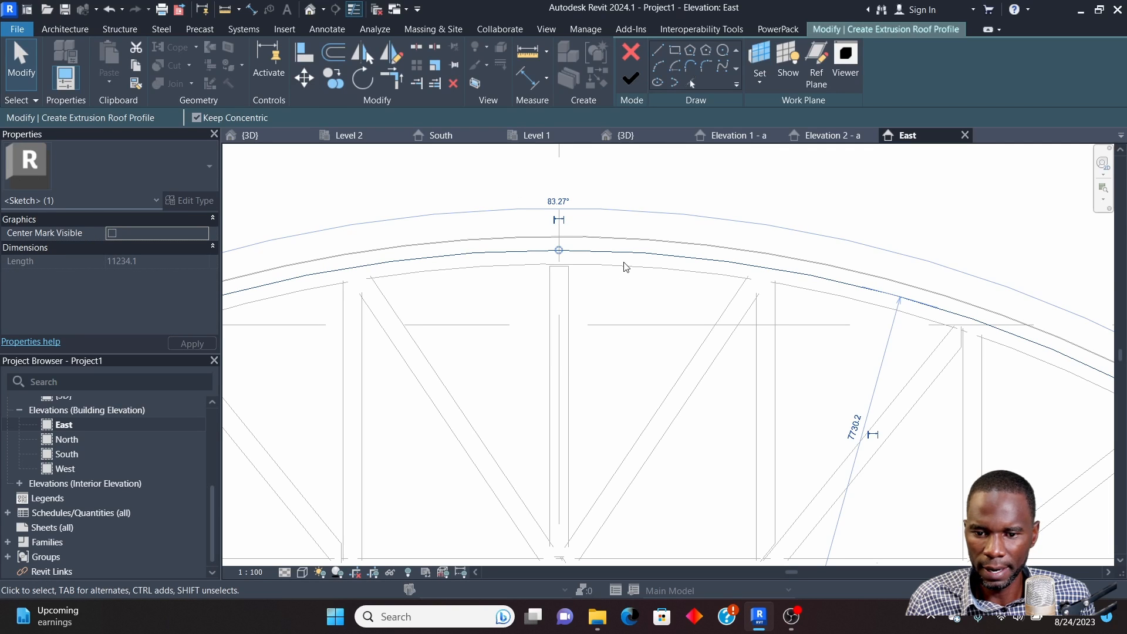
scroll(611, 273, up, 2)
click(304, 78)
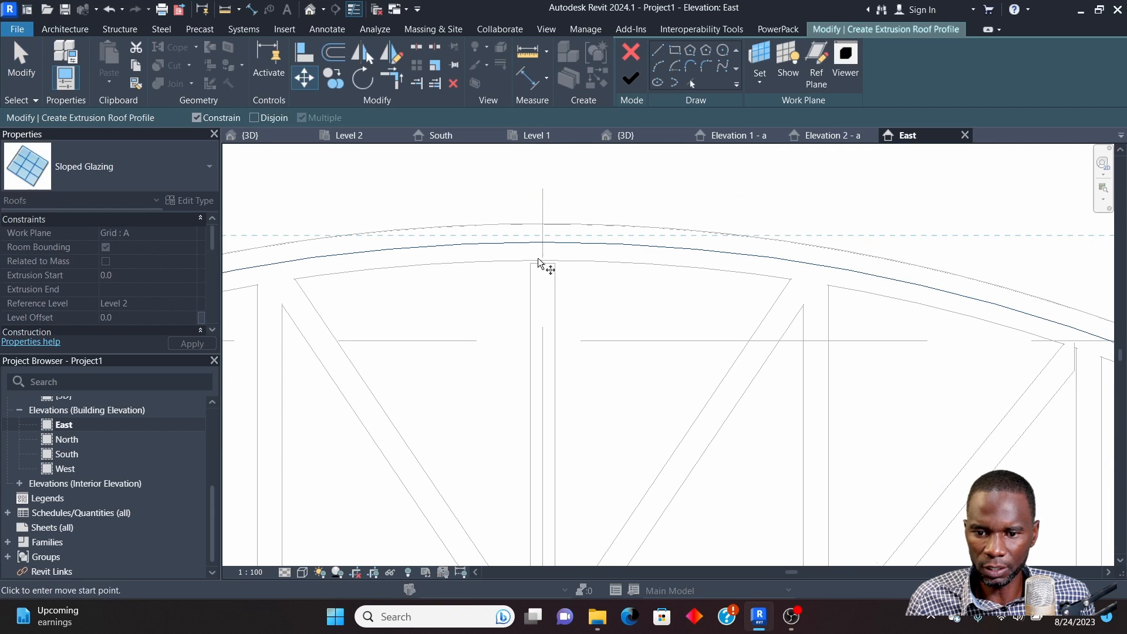
scroll(544, 259, up, 2)
click(544, 233)
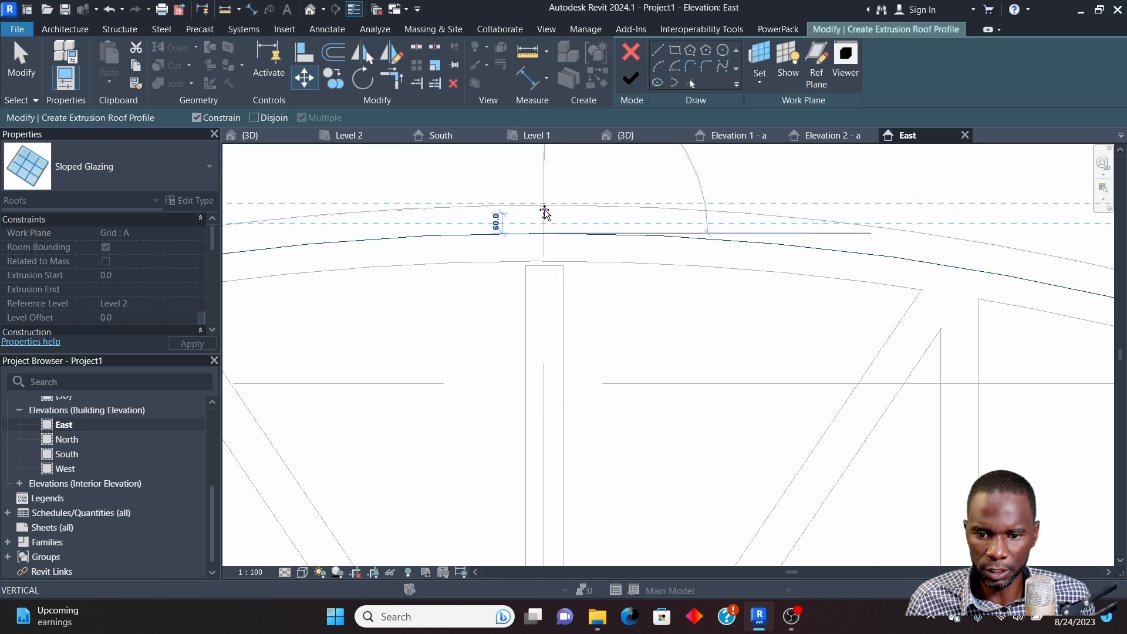
click(545, 207)
scroll(566, 242, down, 4)
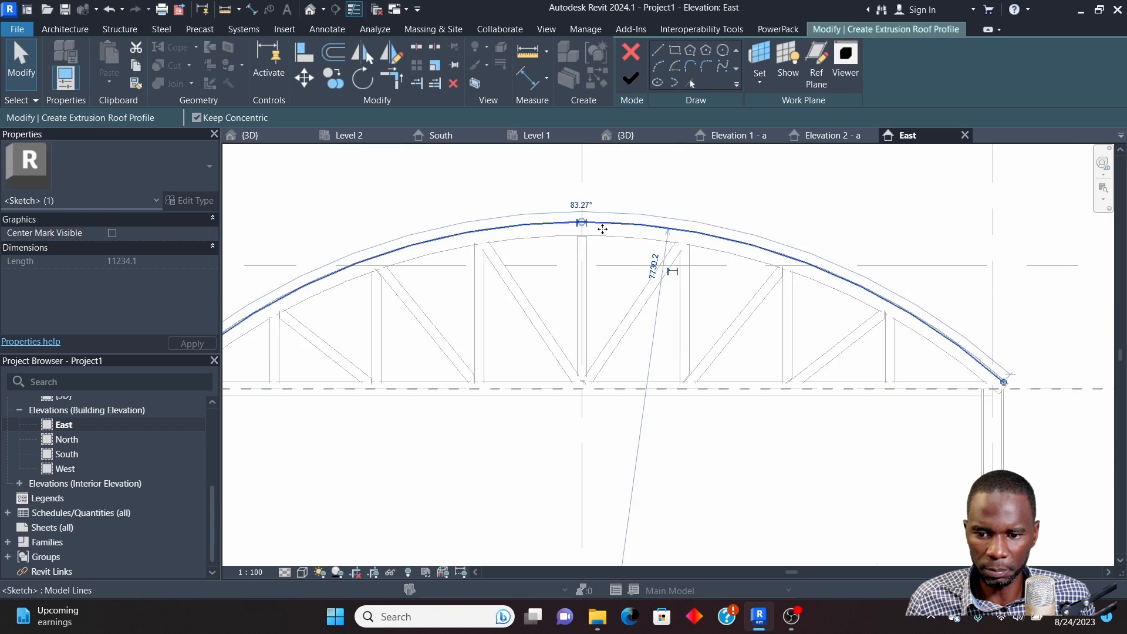
click(472, 187)
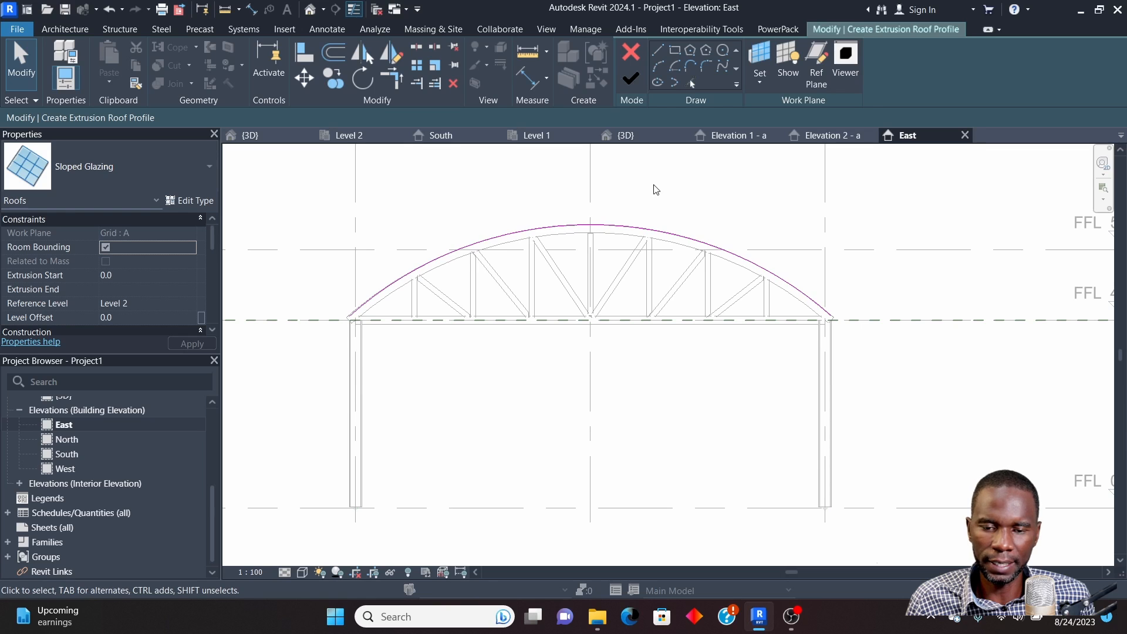
Finish the extrusion roof's profile sketch and check for the roof over the trusses in the 3D view
click(633, 82)
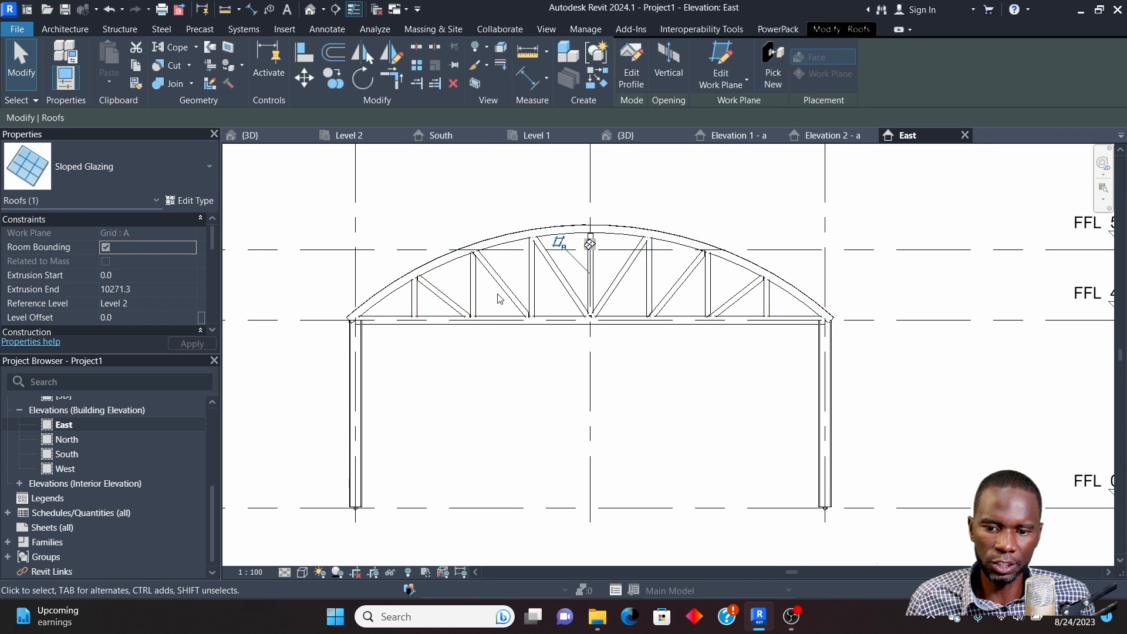
scroll(497, 295, down, 3)
click(626, 135)
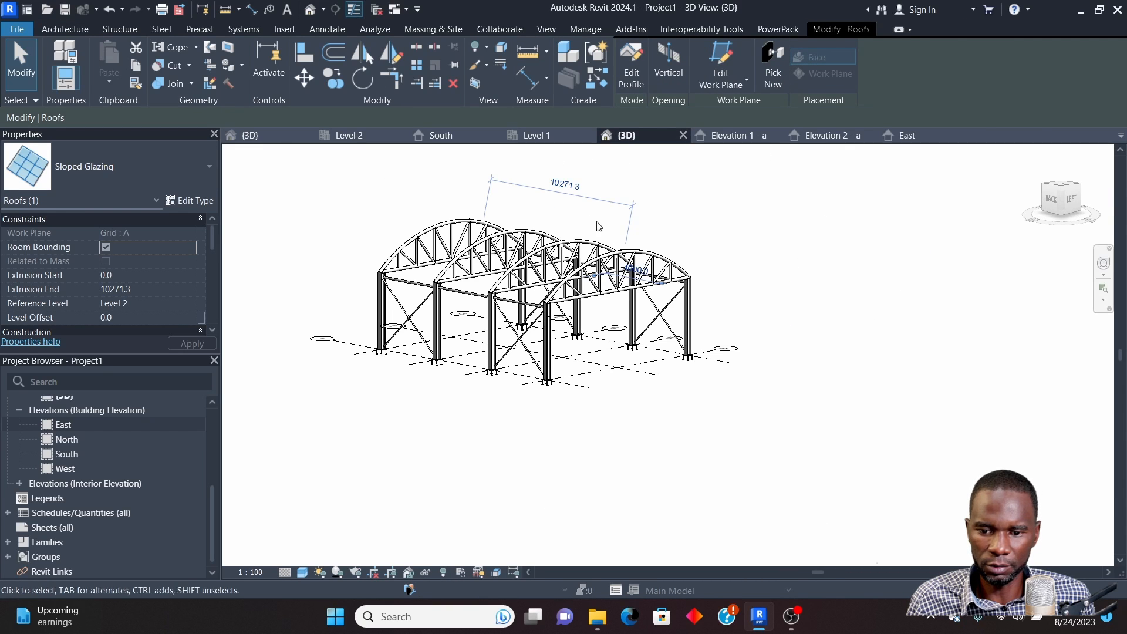
scroll(612, 271, up, 4)
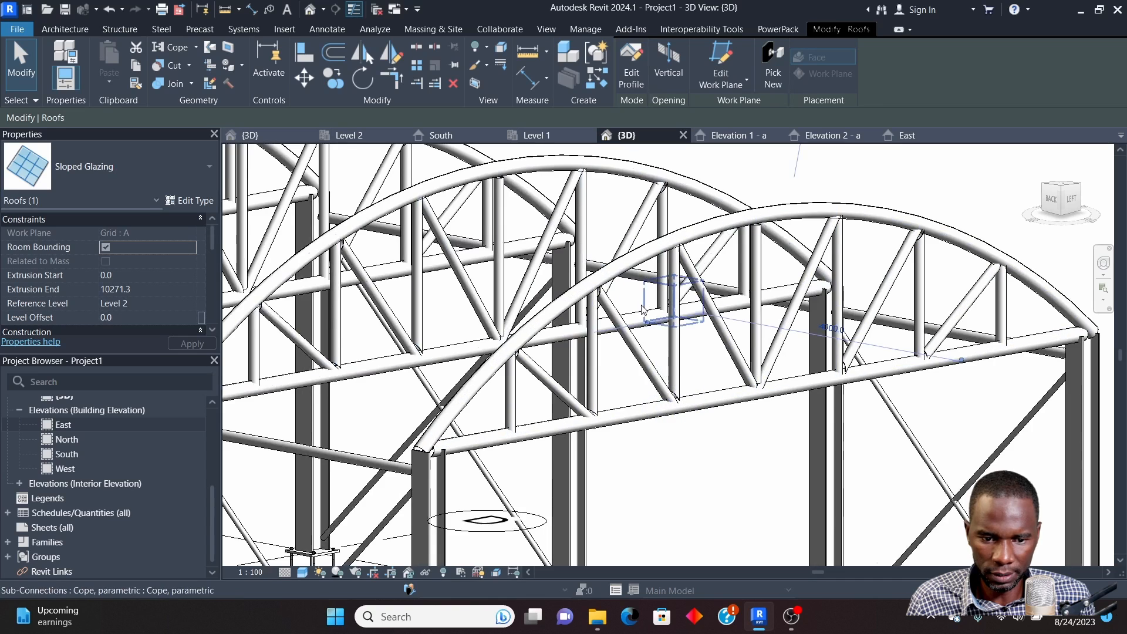
scroll(705, 282, down, 4)
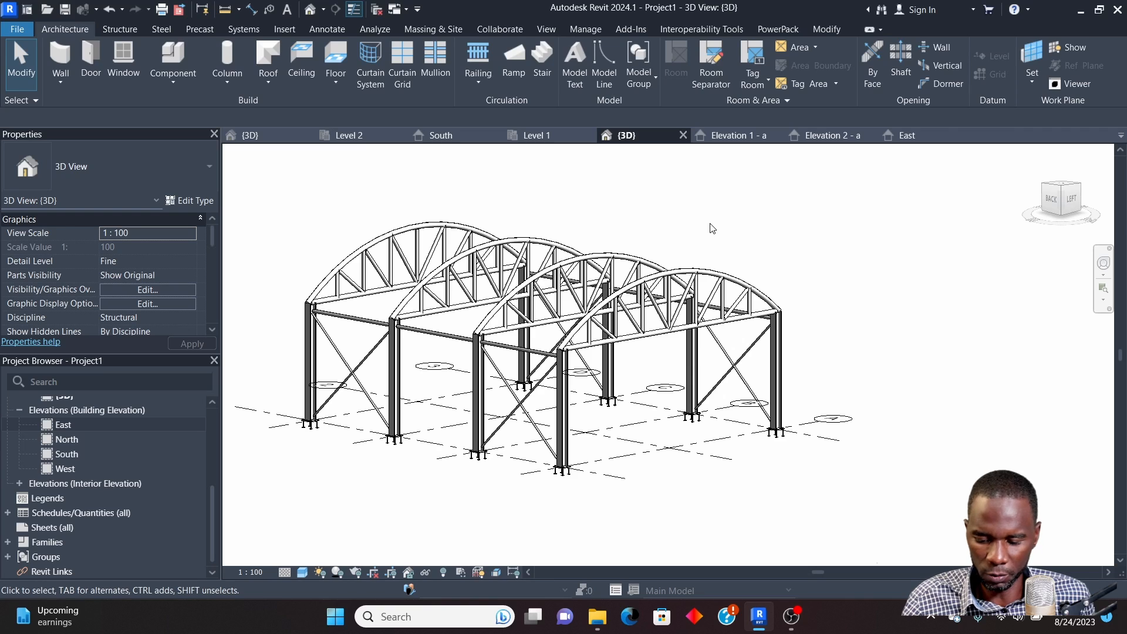
Open the 3D view's visibility/graphic overrides and review which model categories are hidden
key(v)
key(v)
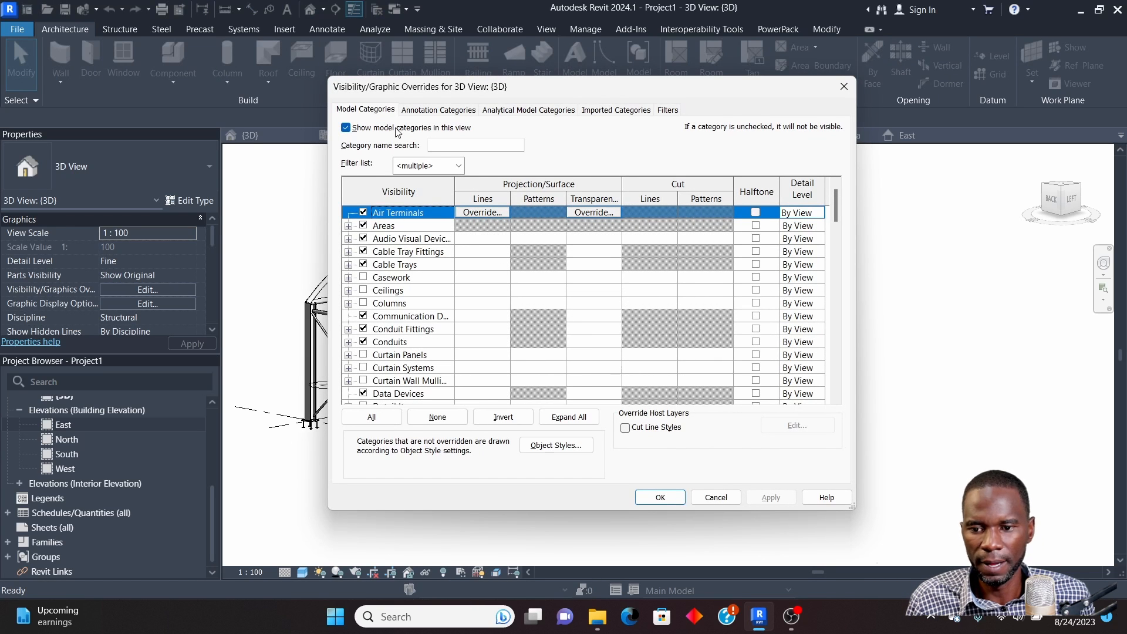
click(376, 112)
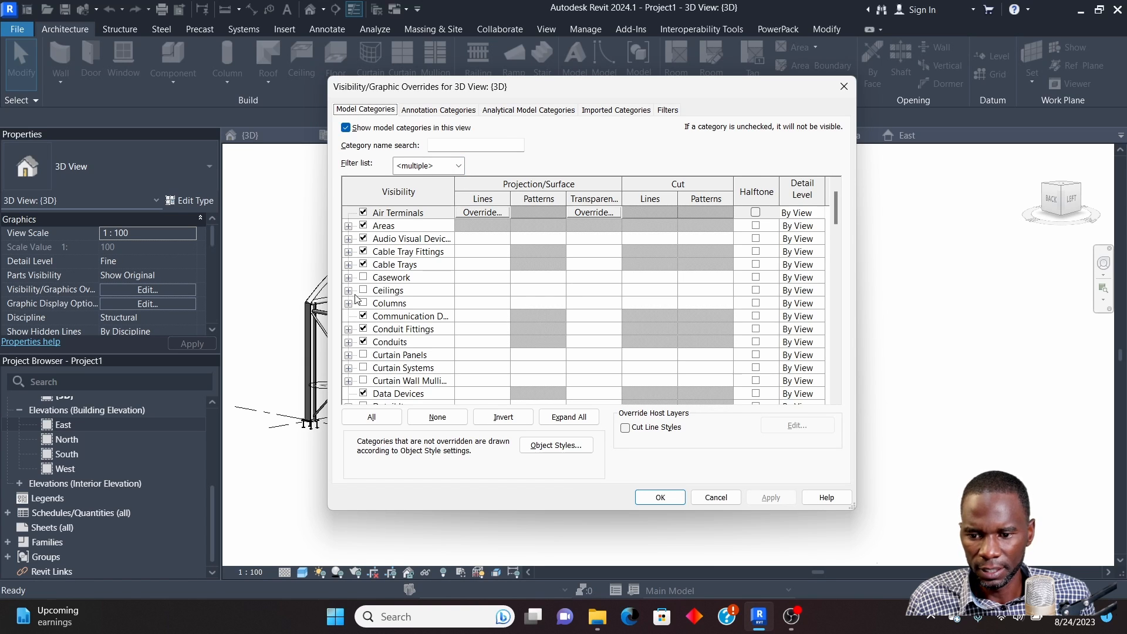
scroll(359, 301, down, 4)
scroll(376, 302, up, 3)
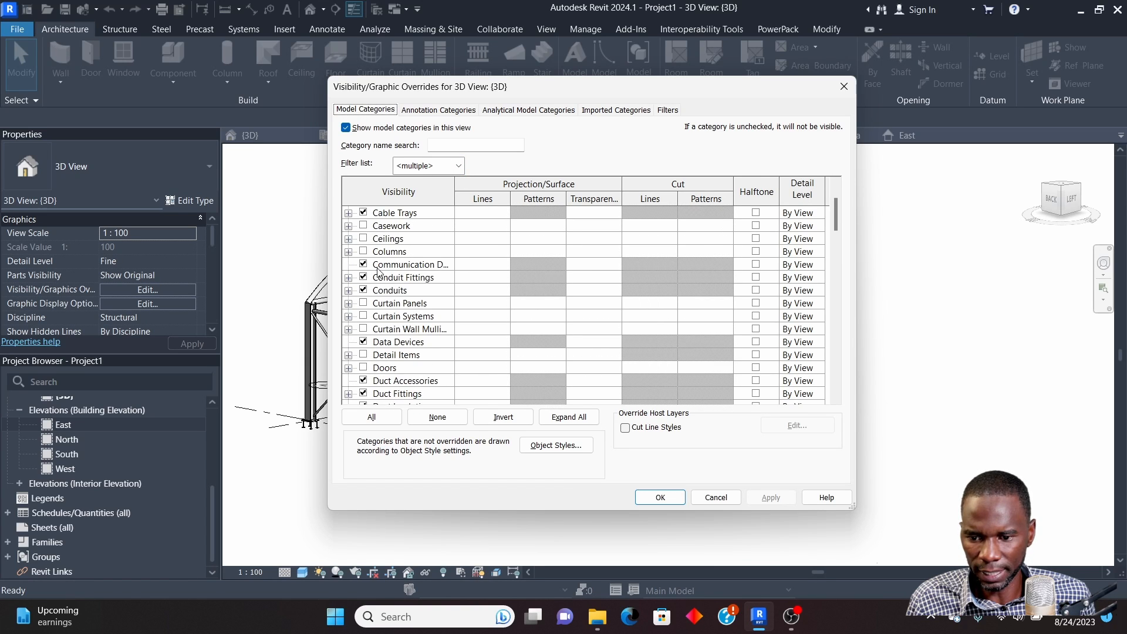
scroll(367, 225, up, 2)
scroll(381, 326, down, 4)
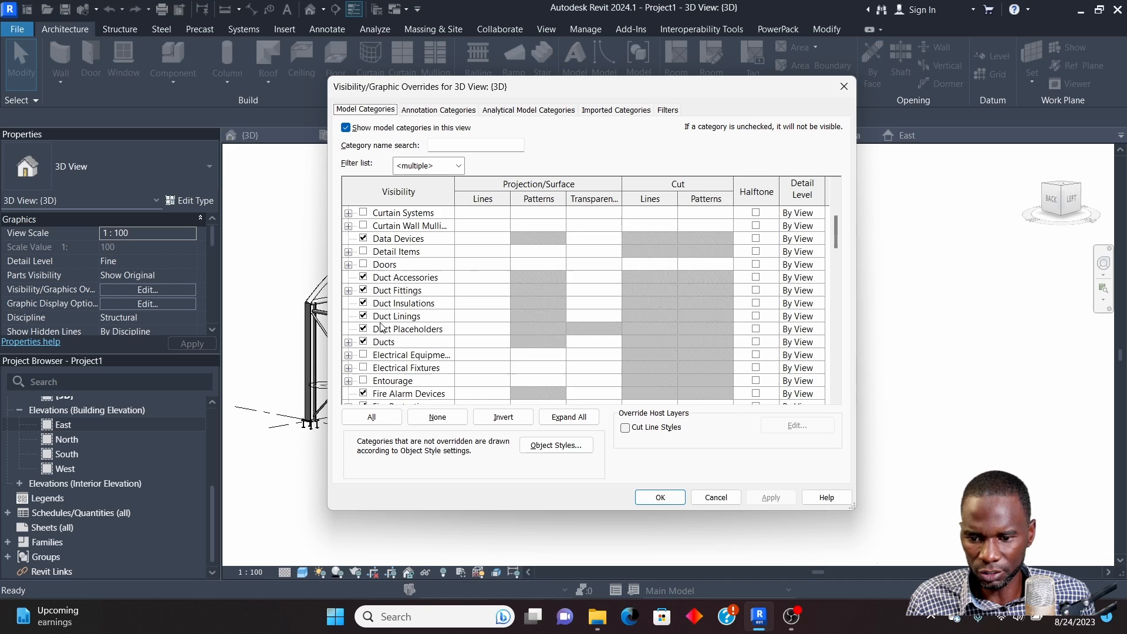
click(388, 319)
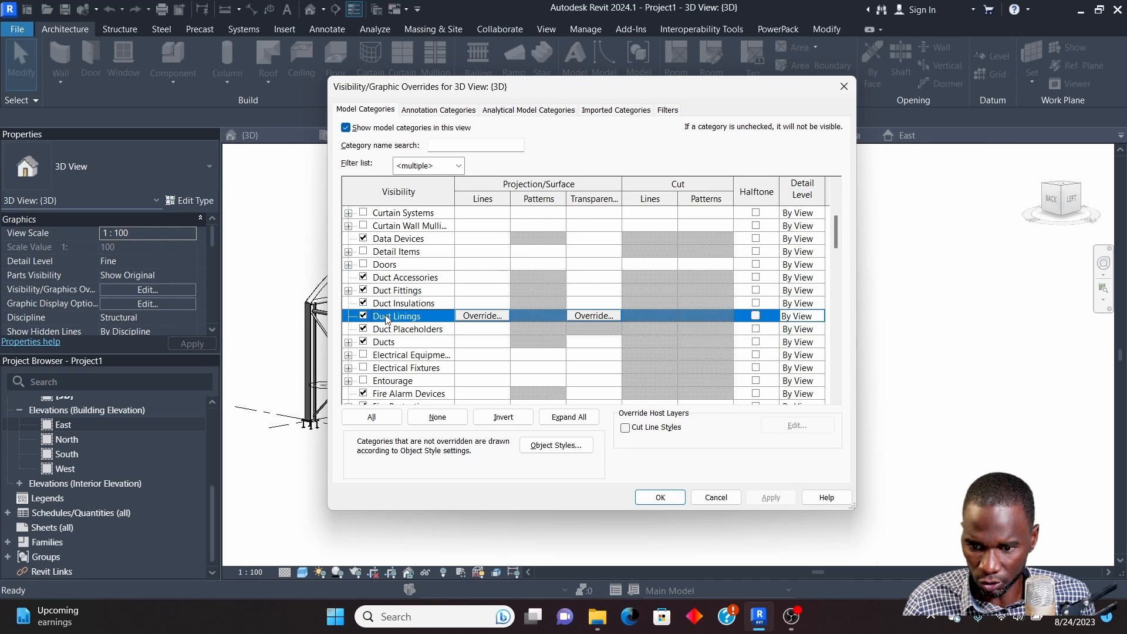
key(g)
scroll(411, 349, down, 4)
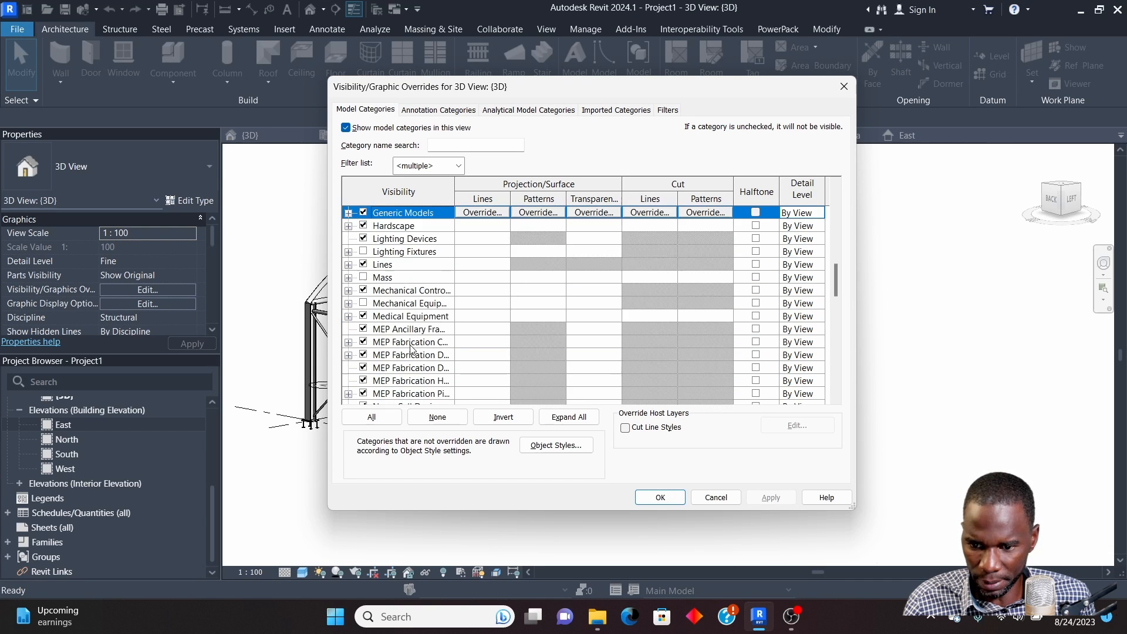
scroll(411, 349, down, 1)
scroll(400, 306, up, 8)
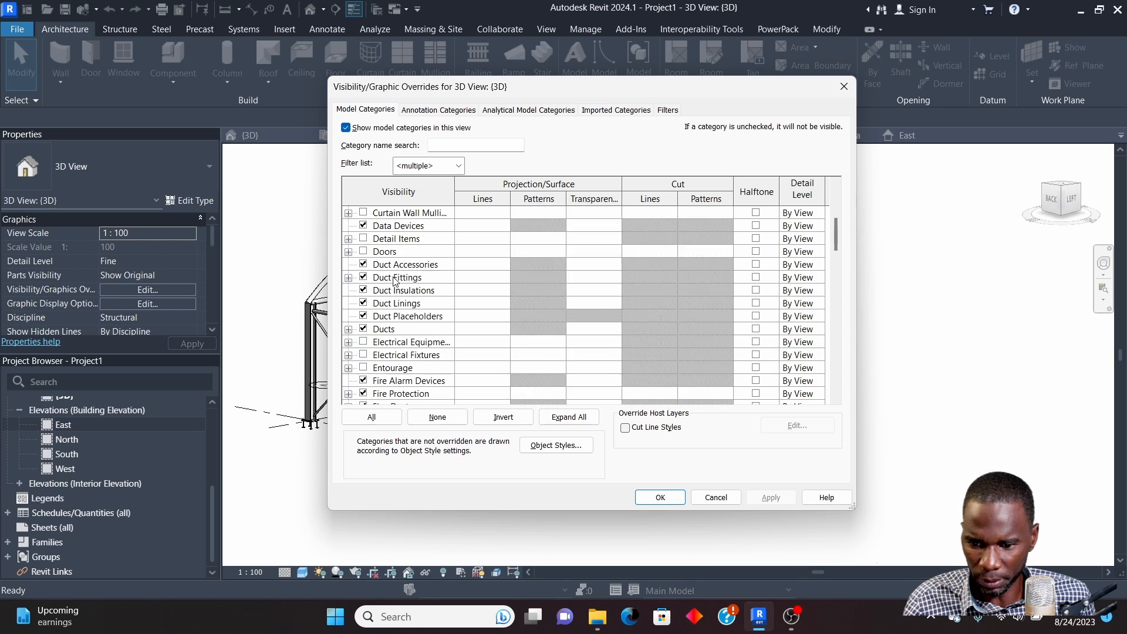
scroll(394, 281, up, 4)
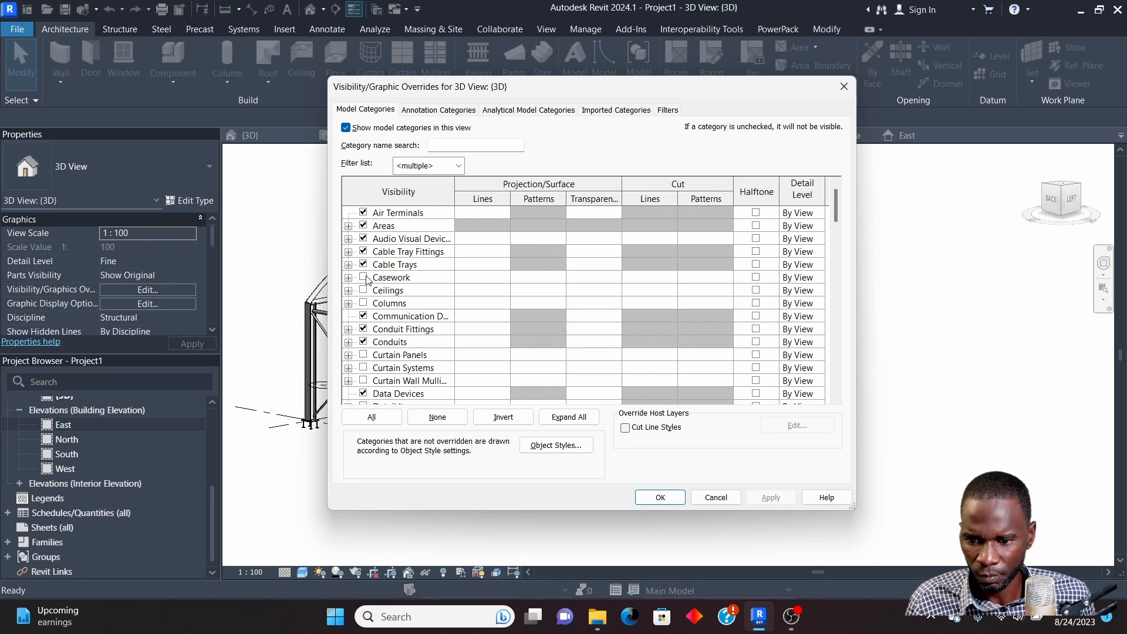
Make the Casework, Ceilings and Columns categories visible in the 3D view, keeping Air Terminals enabled
click(364, 213)
scroll(388, 235, down, 6)
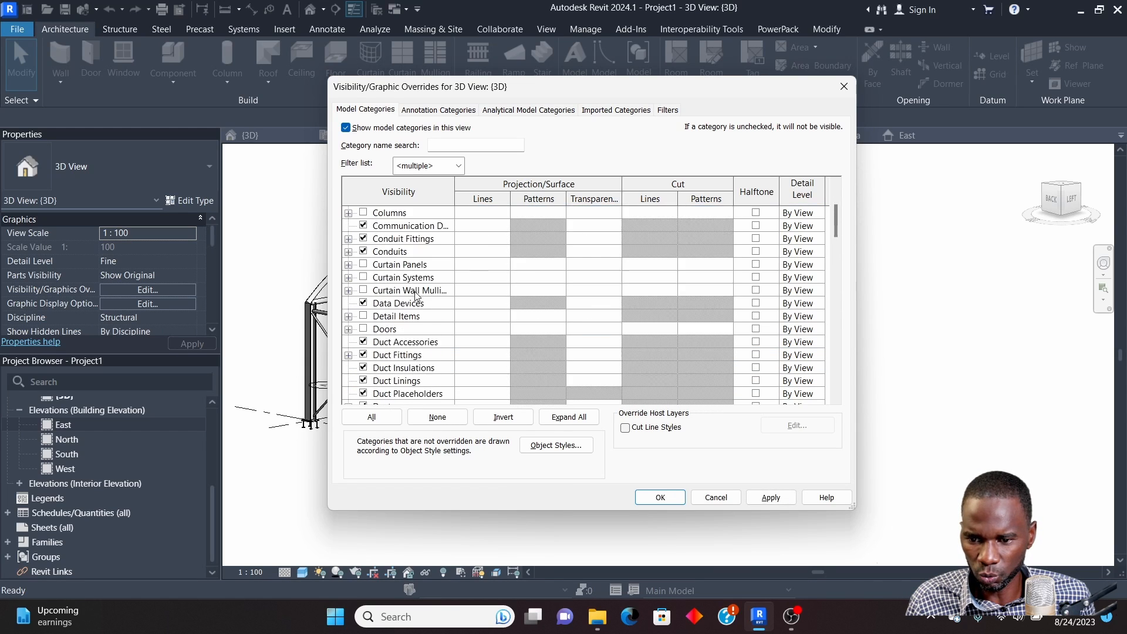
scroll(403, 243, up, 2)
scroll(393, 243, up, 3)
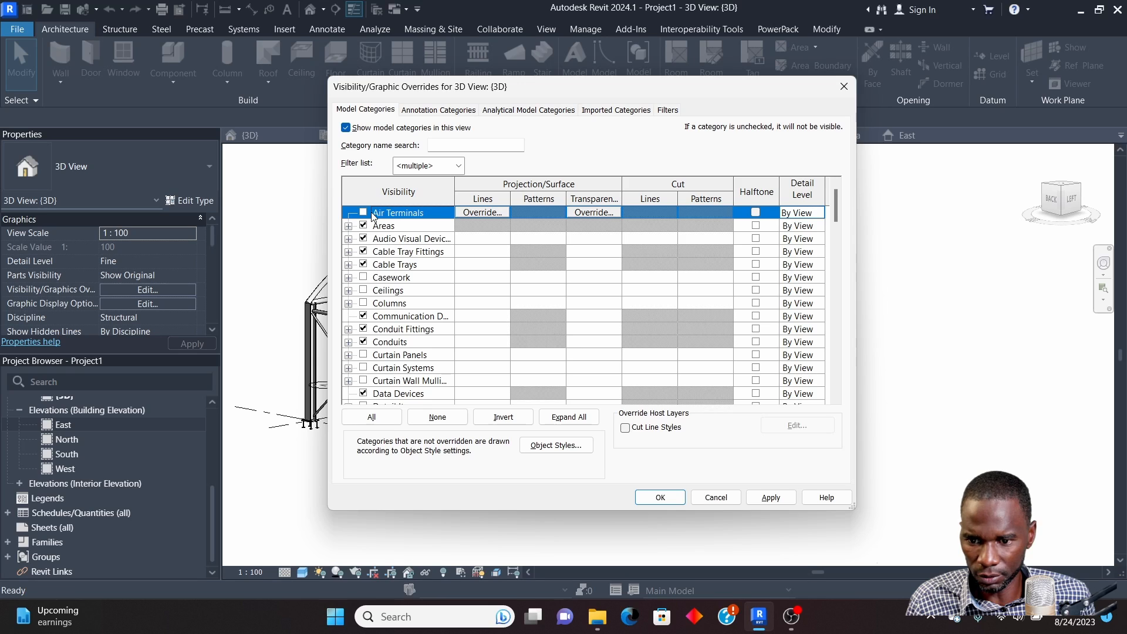
click(364, 277)
click(364, 290)
click(363, 303)
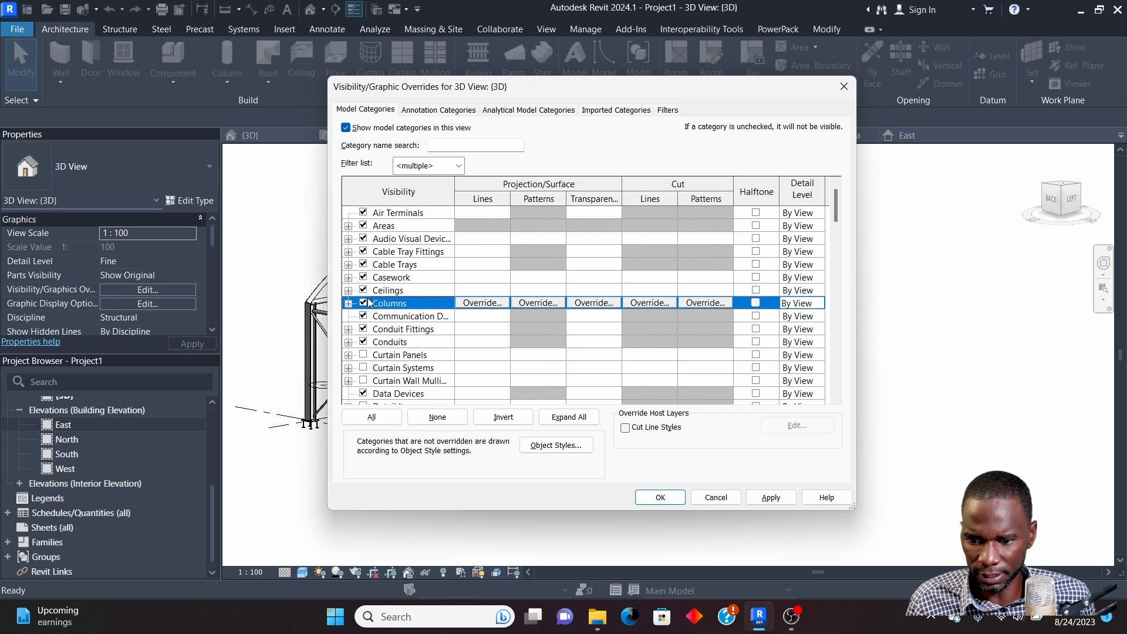
Make Curtain Panels, Curtain Systems, Curtain Wall Mullions, Detail Items and Doors visible
scroll(368, 293, down, 2)
click(363, 291)
click(363, 303)
click(363, 316)
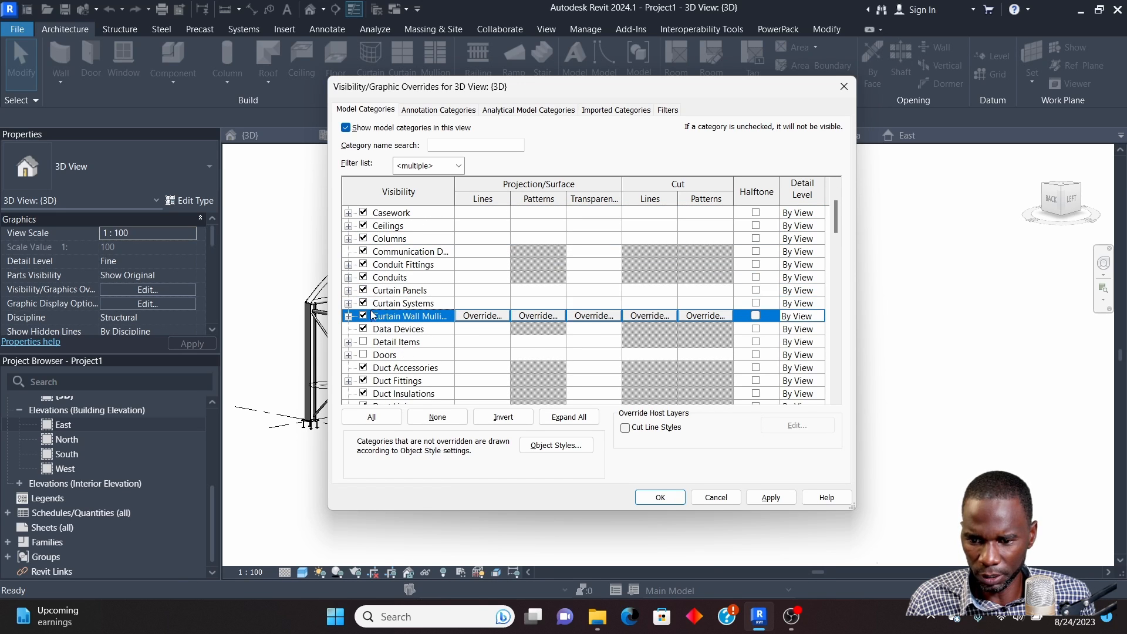
scroll(364, 304, down, 1)
click(363, 303)
click(363, 316)
scroll(363, 329, down, 1)
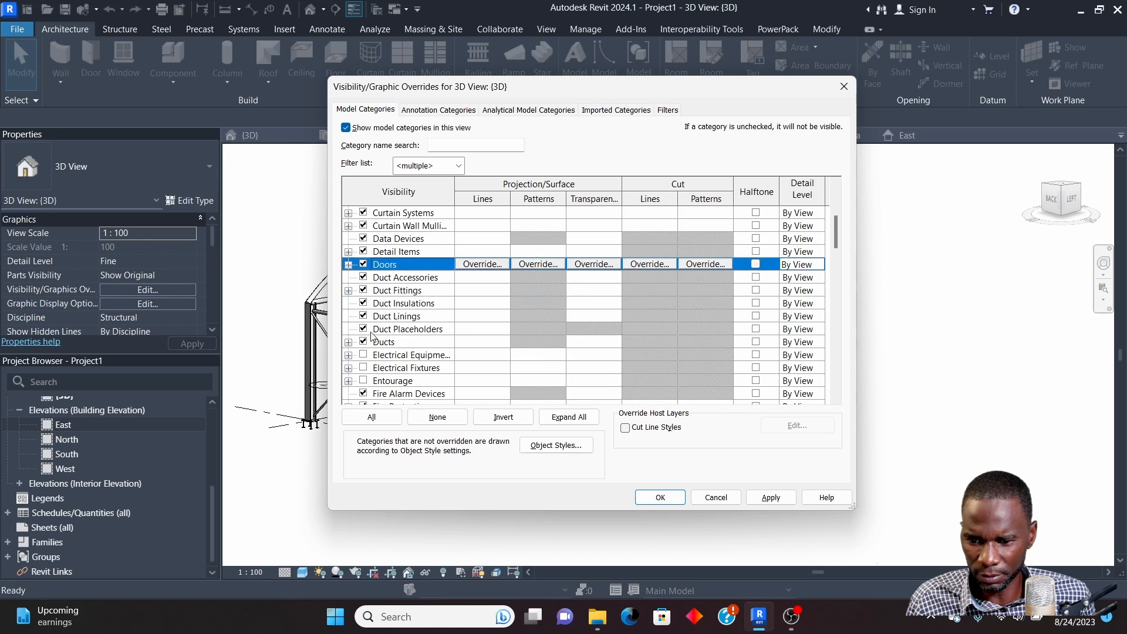
Enable visibility of Electrical Equipment, Electrical Fixtures, Entourage, Furniture and Furniture Systems
scroll(363, 348, down, 1)
click(364, 315)
click(364, 329)
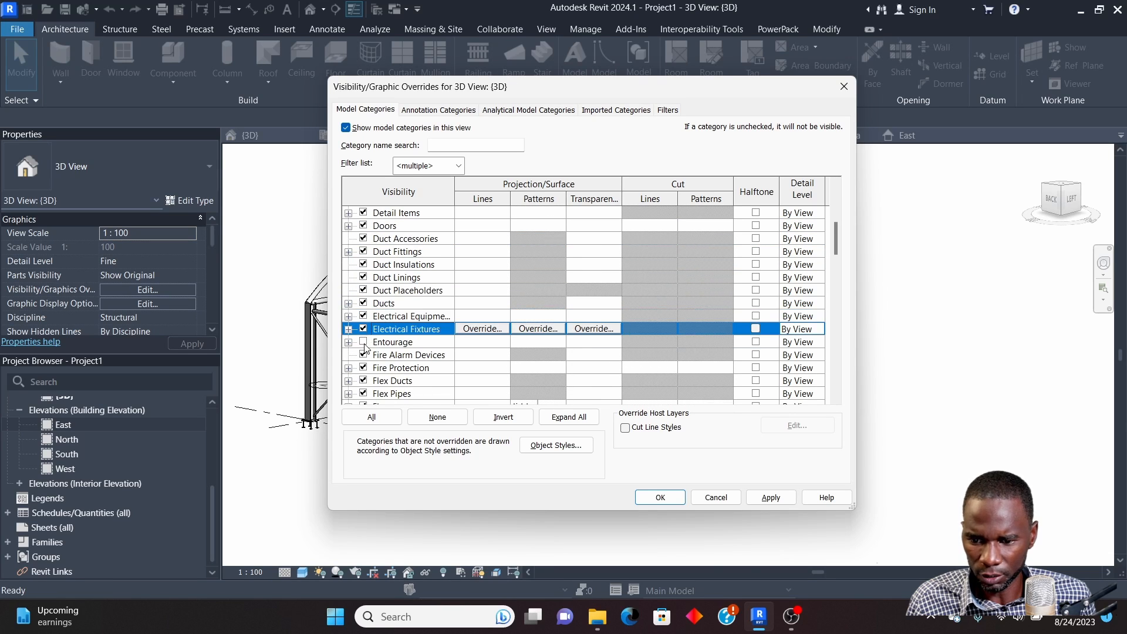
click(364, 341)
scroll(364, 342, down, 2)
scroll(364, 343, down, 1)
click(364, 316)
click(363, 330)
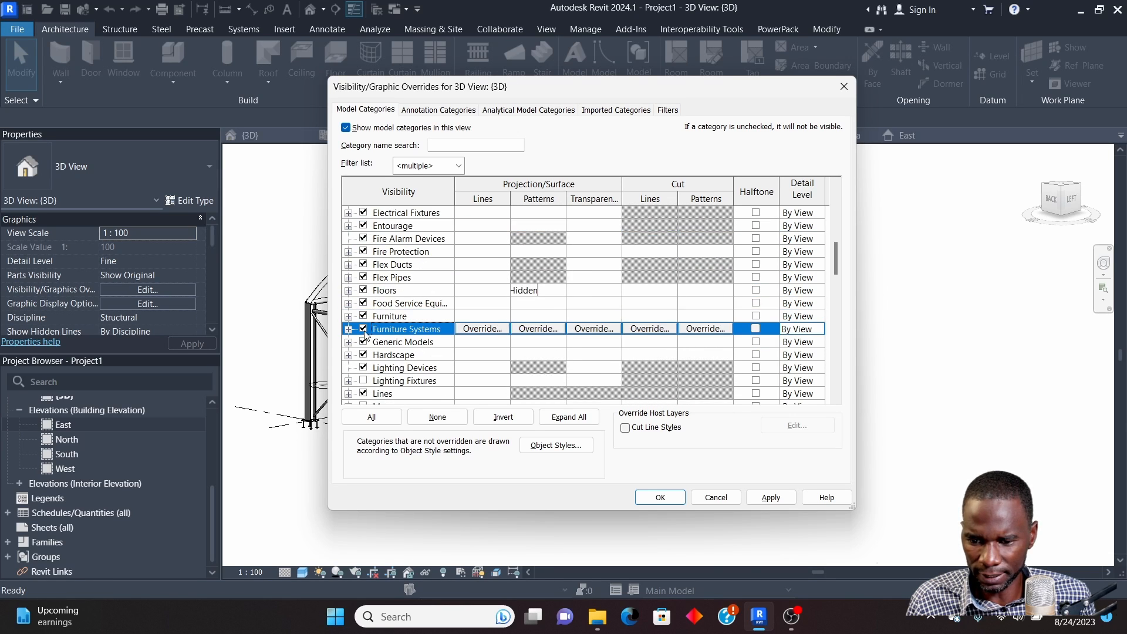
Enable visibility of the Mass, Lighting Fixtures and Mechanical Equipment categories
scroll(376, 340, down, 2)
click(364, 342)
click(363, 316)
scroll(380, 333, down, 1)
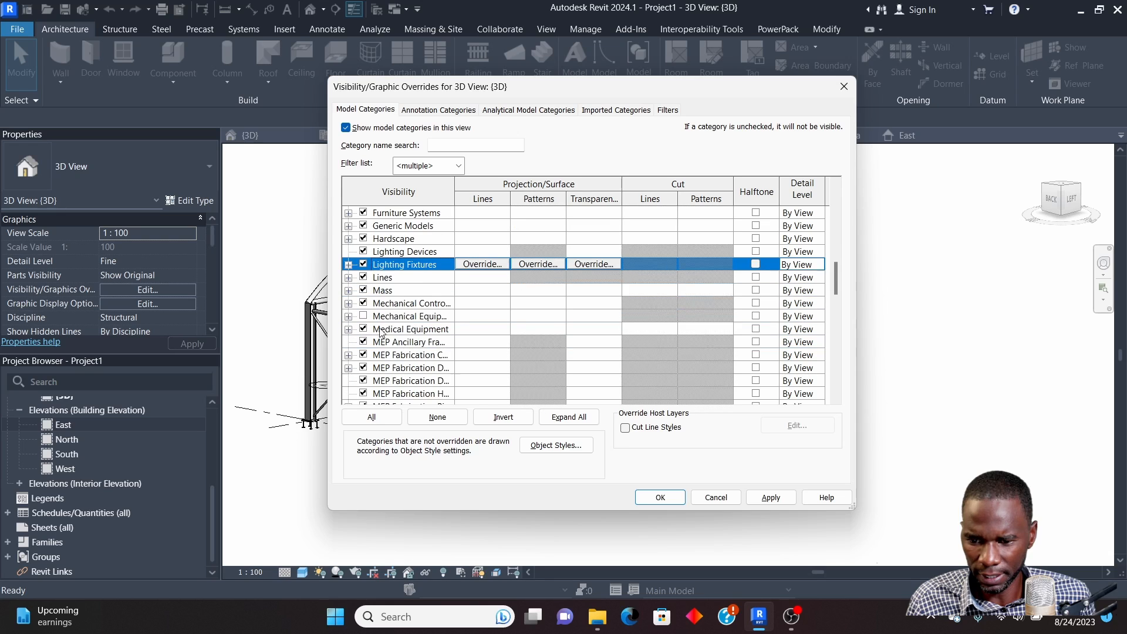
click(364, 316)
scroll(375, 320, down, 3)
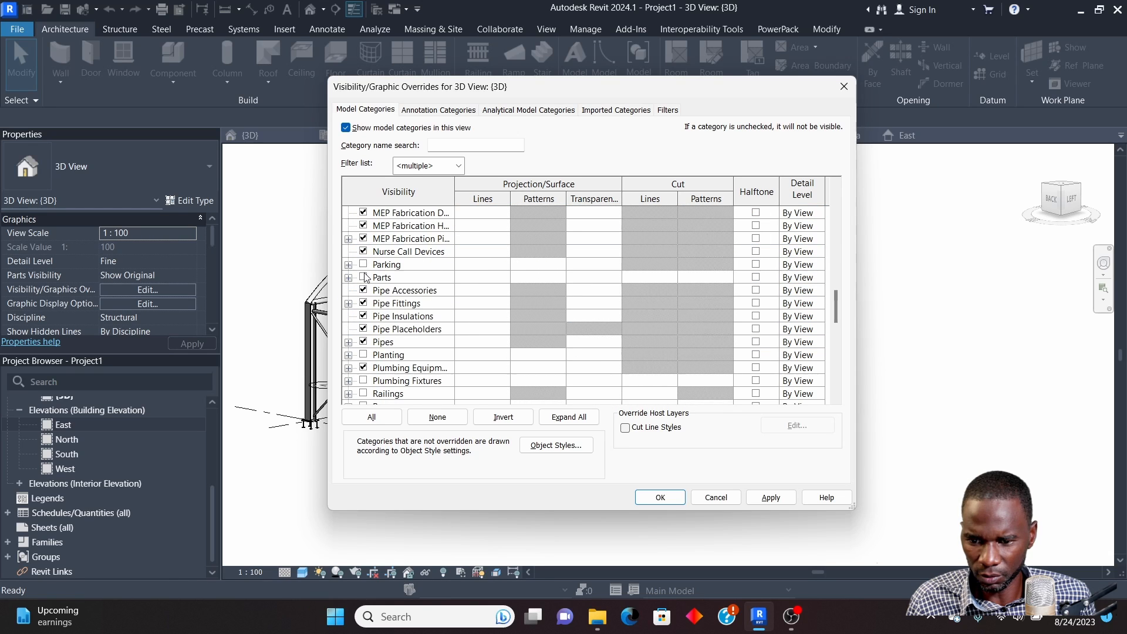
Enable visibility of Parts, Plumbing Fixtures, Railings, Ramps and Raster Images
click(364, 277)
scroll(385, 294, down, 2)
click(364, 316)
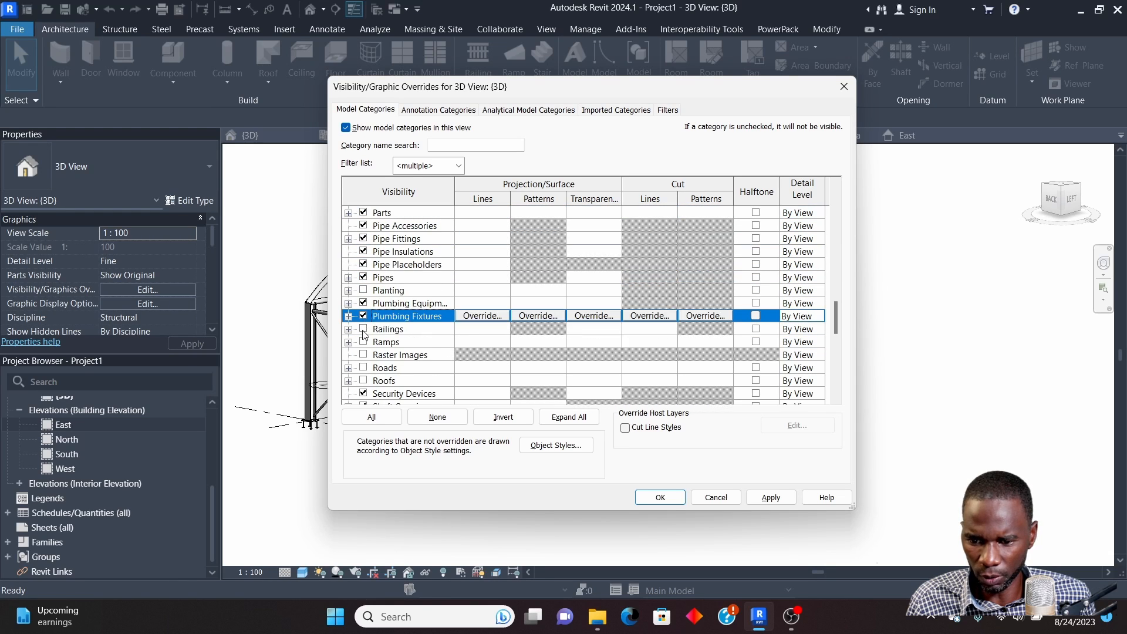
click(363, 329)
click(363, 342)
click(364, 355)
scroll(397, 339, down, 1)
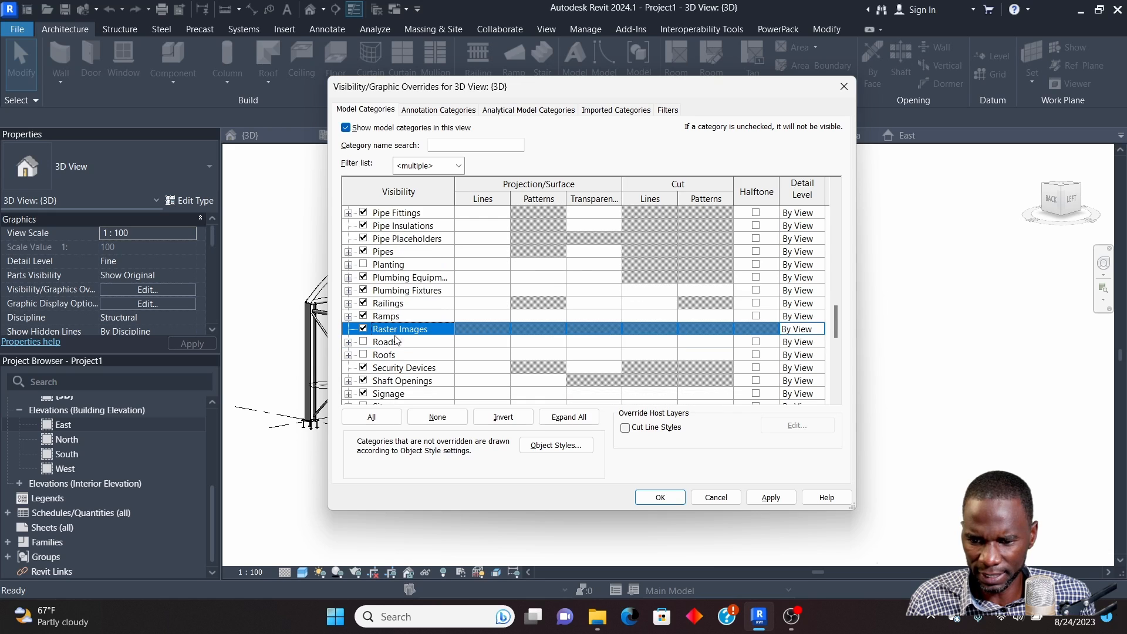
Enable visibility of Roads and Roofs, and expand the Roofs subcategories to check them
click(364, 341)
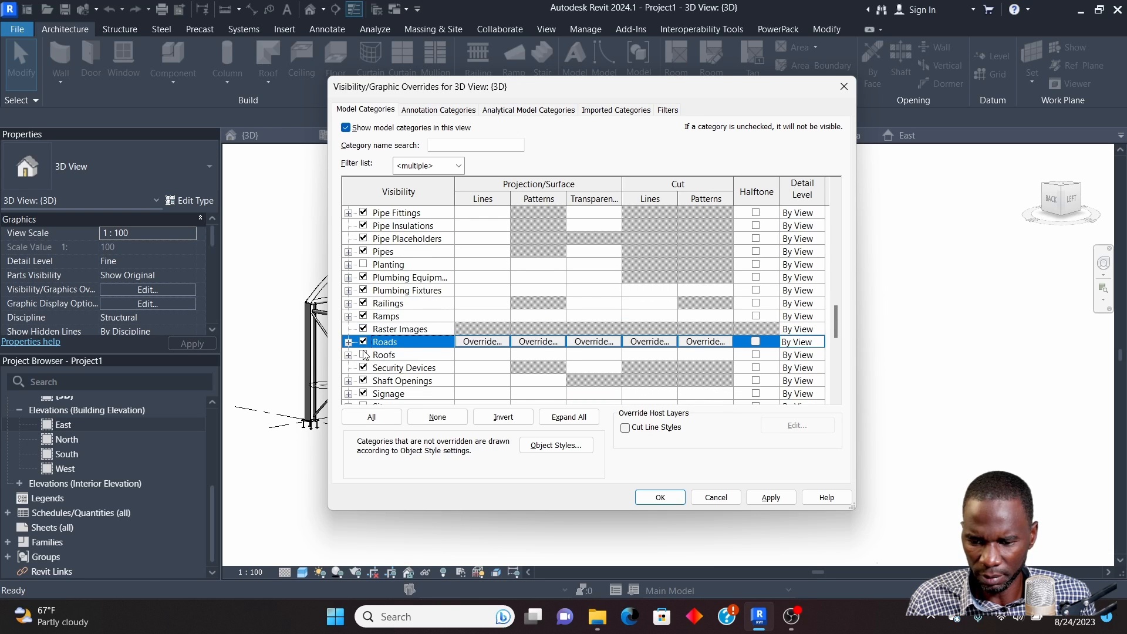
click(363, 354)
click(349, 355)
scroll(395, 342, down, 2)
scroll(395, 342, down, 1)
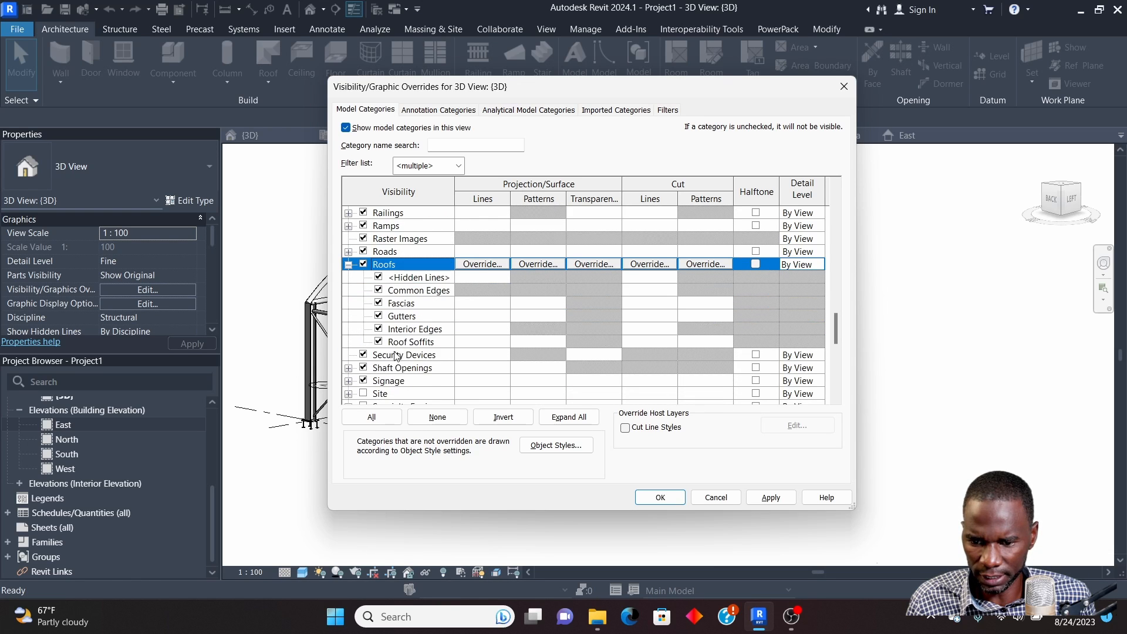
Enable visibility of Site, Specialty Equipment, Stairs and Windows, and apply the overrides to the 3D view
scroll(395, 320, down, 3)
click(363, 329)
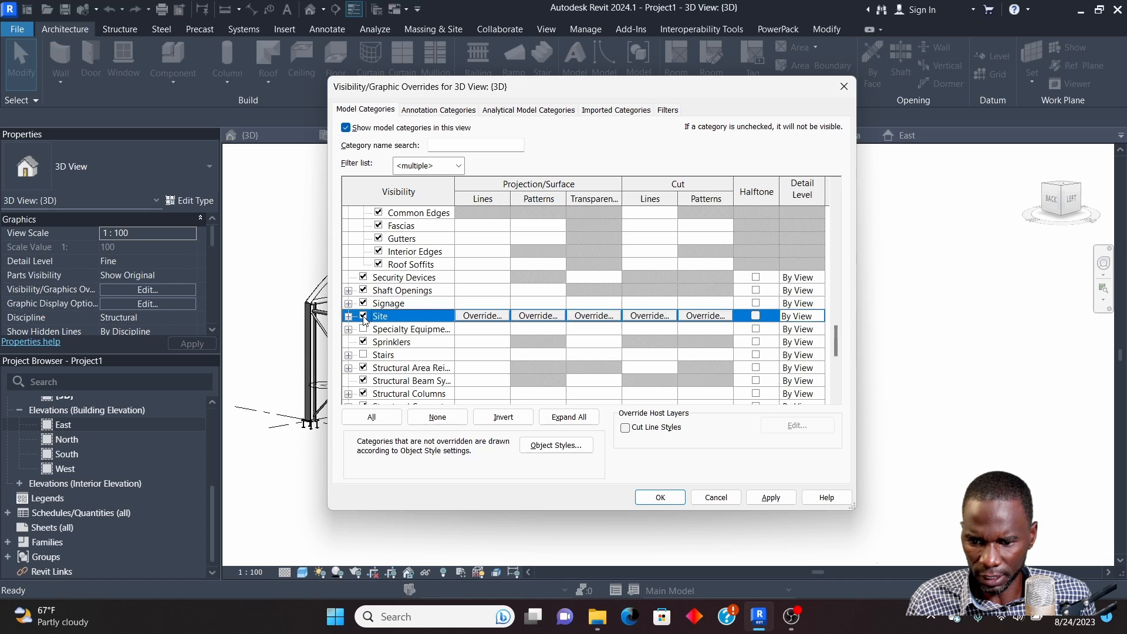
scroll(365, 286, down, 3)
click(364, 279)
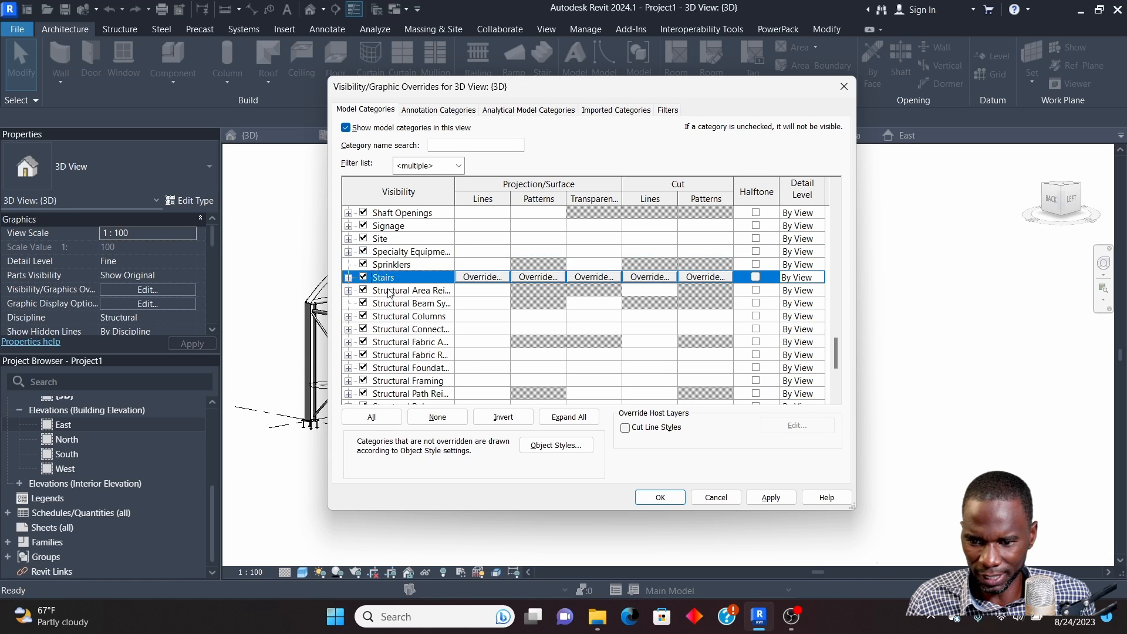
scroll(376, 294, down, 4)
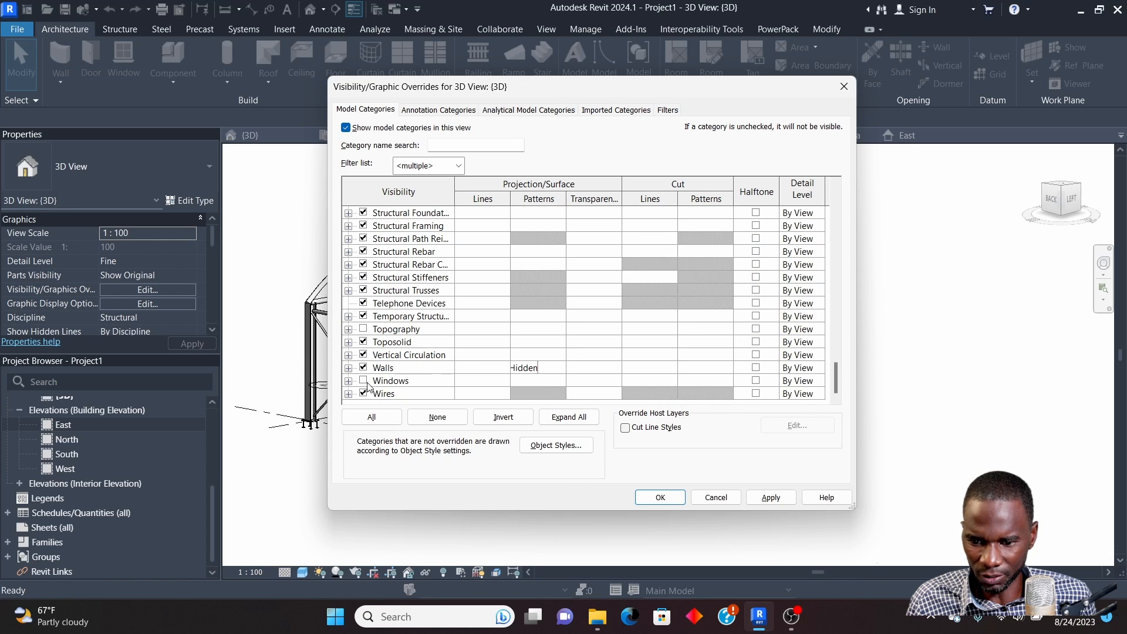
click(363, 381)
click(771, 497)
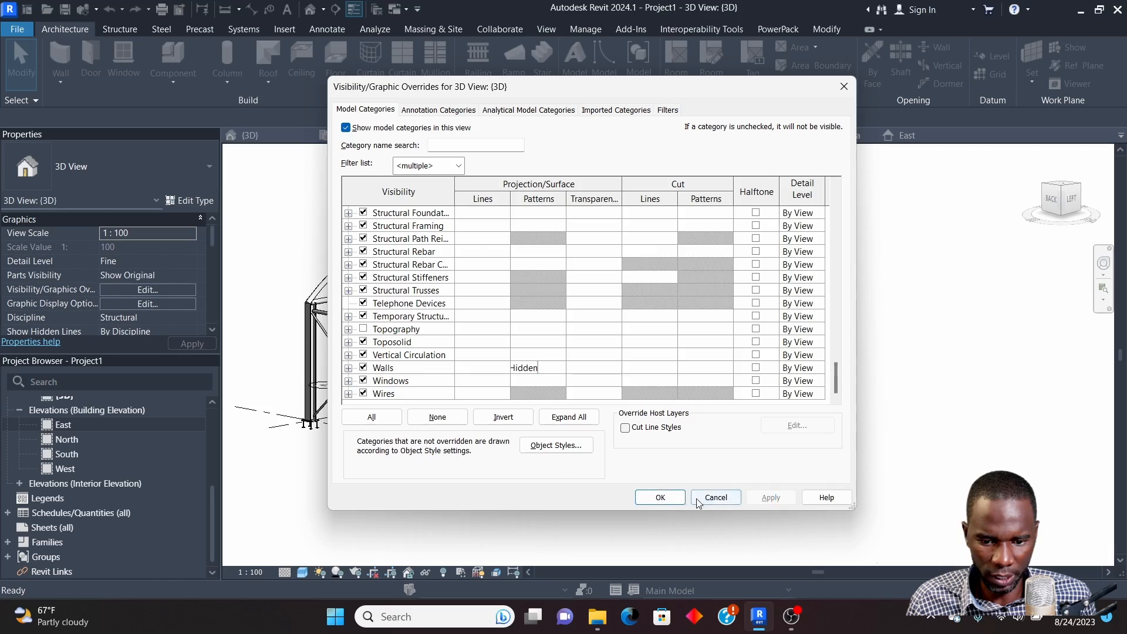
click(660, 497)
Stretch the sloped-glazing roof's end past the truss at grid D, to an extrusion end of about 13168
scroll(728, 220, up, 3)
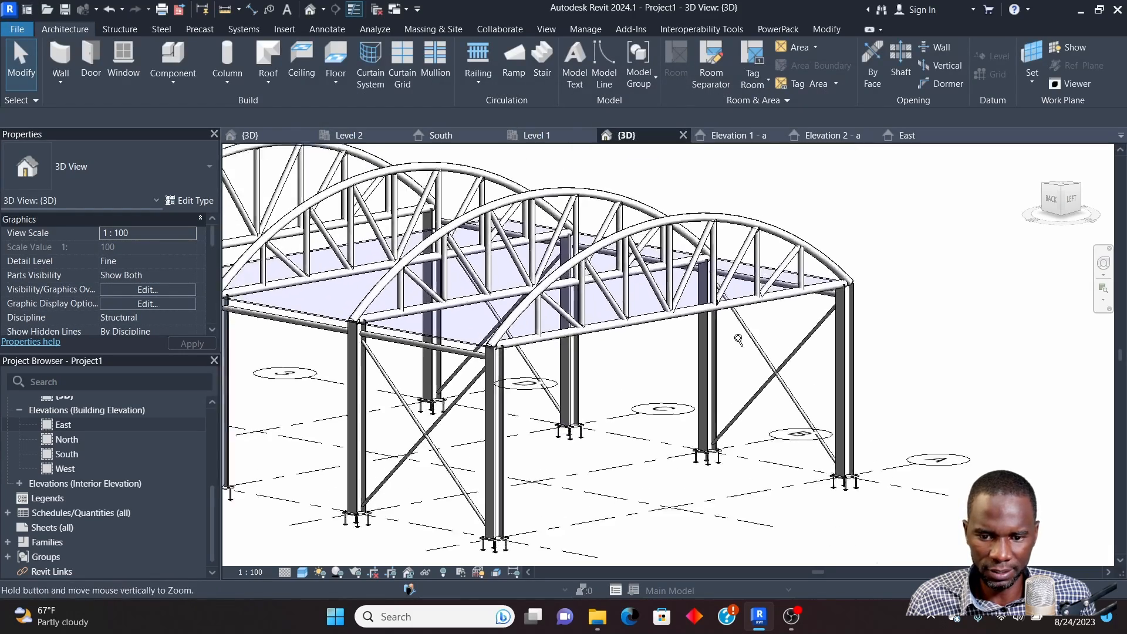
shift+middle_drag(869, 228, 687, 254)
scroll(745, 223, up, 5)
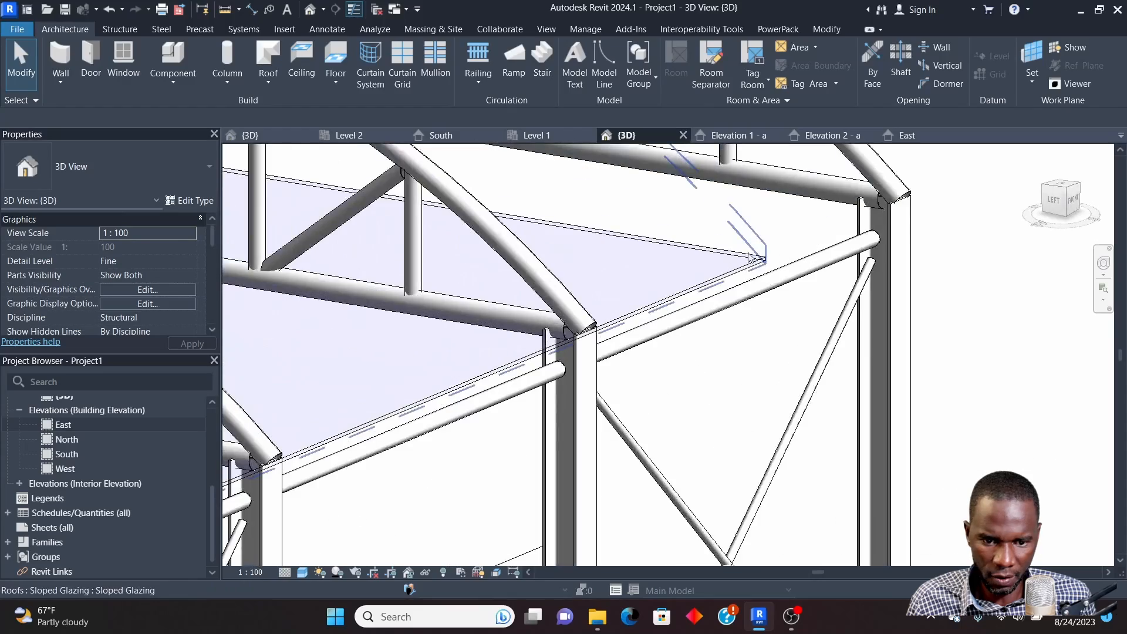
click(753, 265)
scroll(754, 265, down, 8)
shift+middle_drag(753, 266, 773, 220)
scroll(719, 271, up, 3)
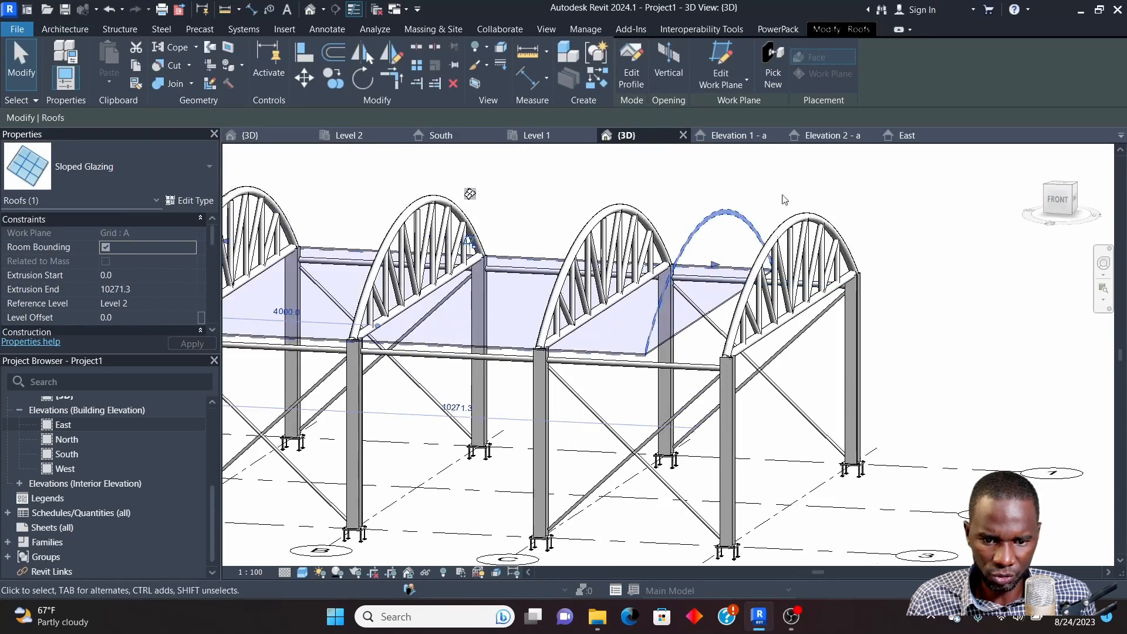
click(807, 180)
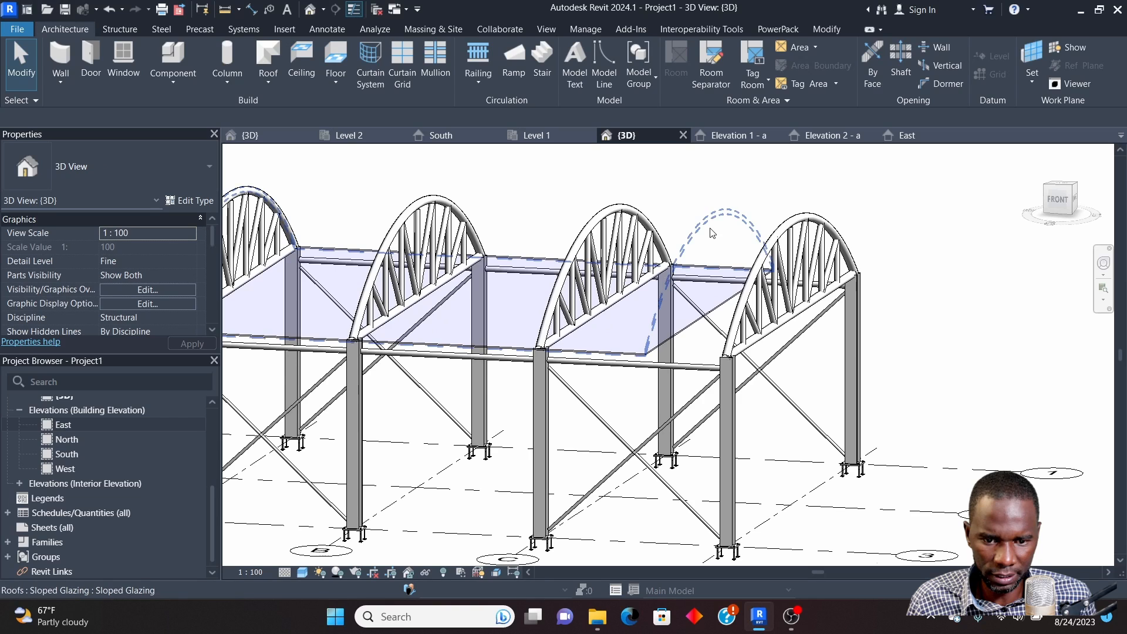
click(727, 214)
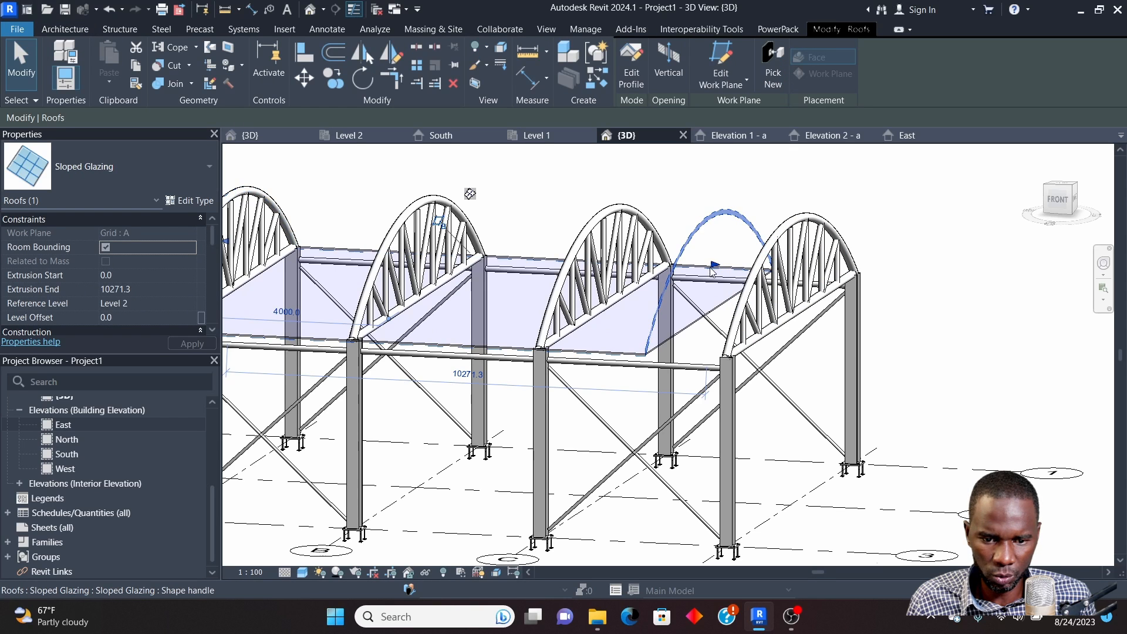
drag(715, 265, 853, 305)
scroll(853, 305, down, 3)
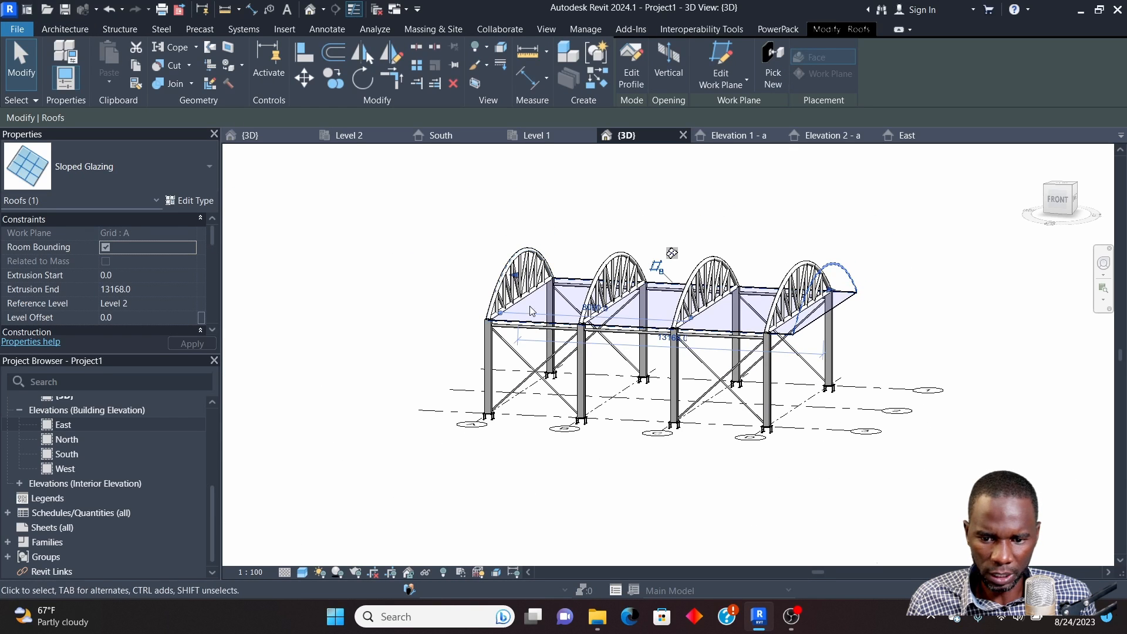
Stretch the sloped-glazing roof's start past the truss at grid A, to an extrusion start of about -2759
drag(515, 277, 452, 272)
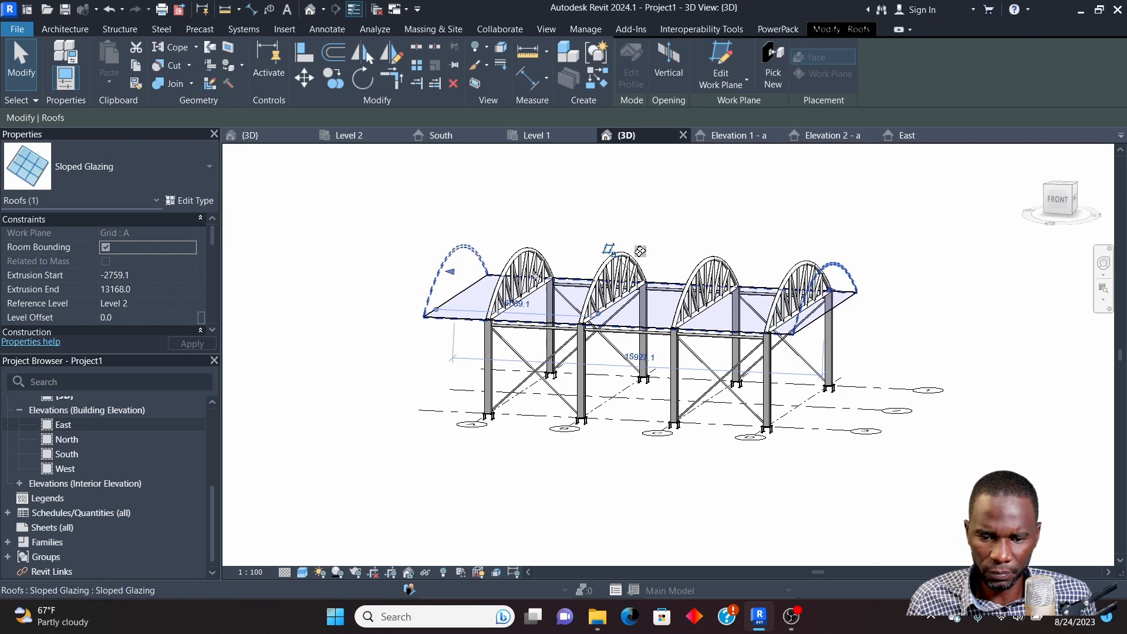
scroll(534, 277, down, 2)
scroll(760, 305, up, 5)
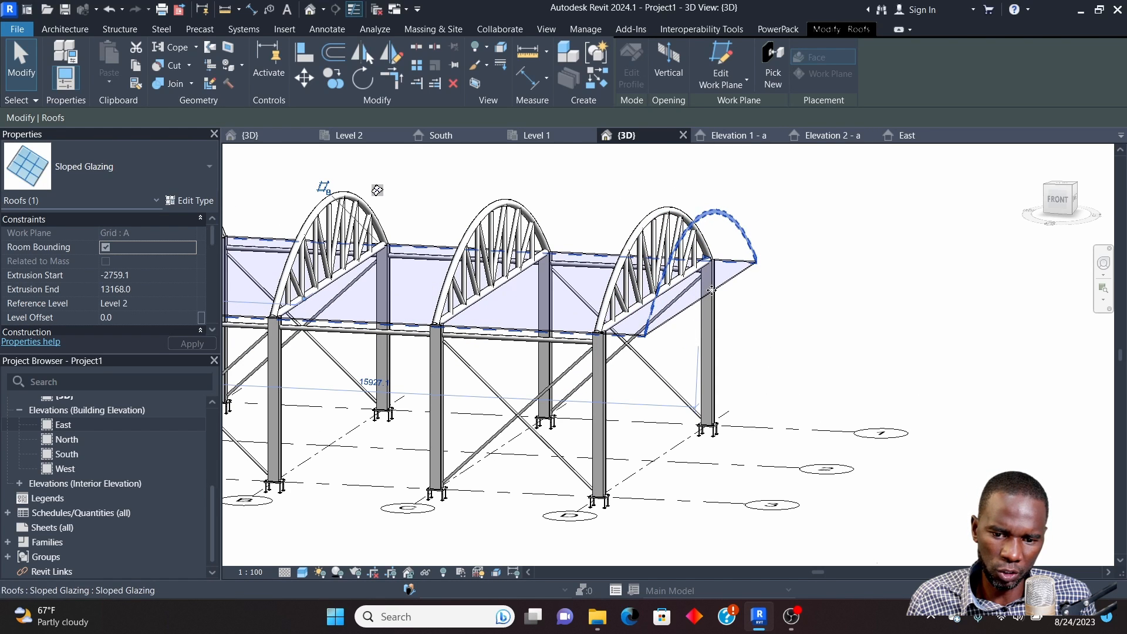
click(753, 306)
In the East elevation, start a roof by extrusion on work plane Grid : A, with Level 3 as reference level and zero offset
click(900, 134)
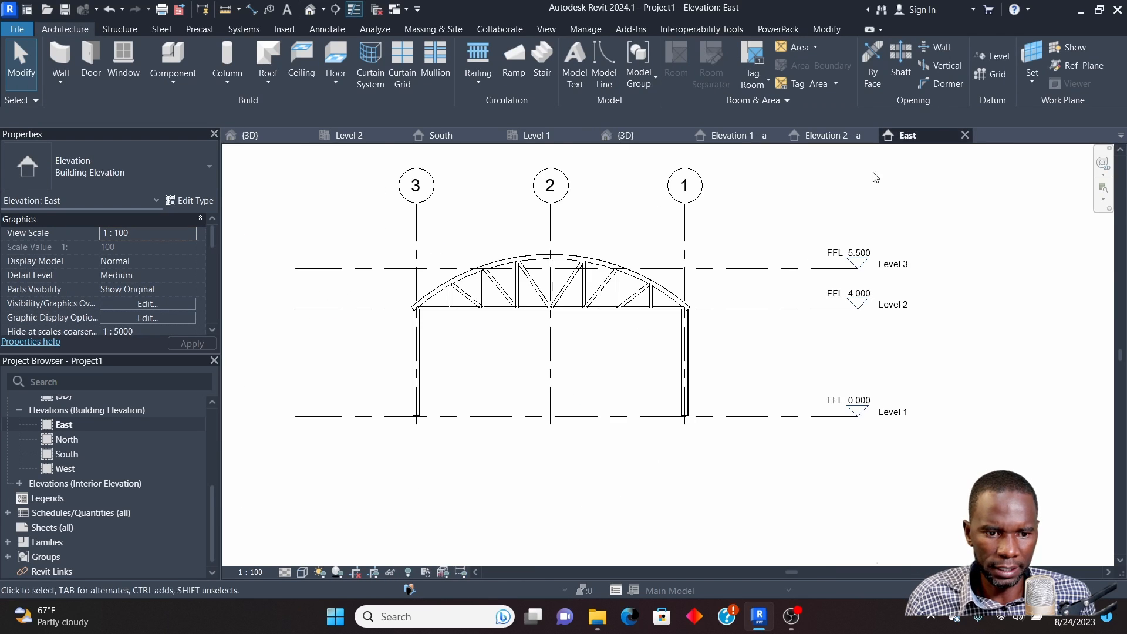
scroll(580, 265, up, 2)
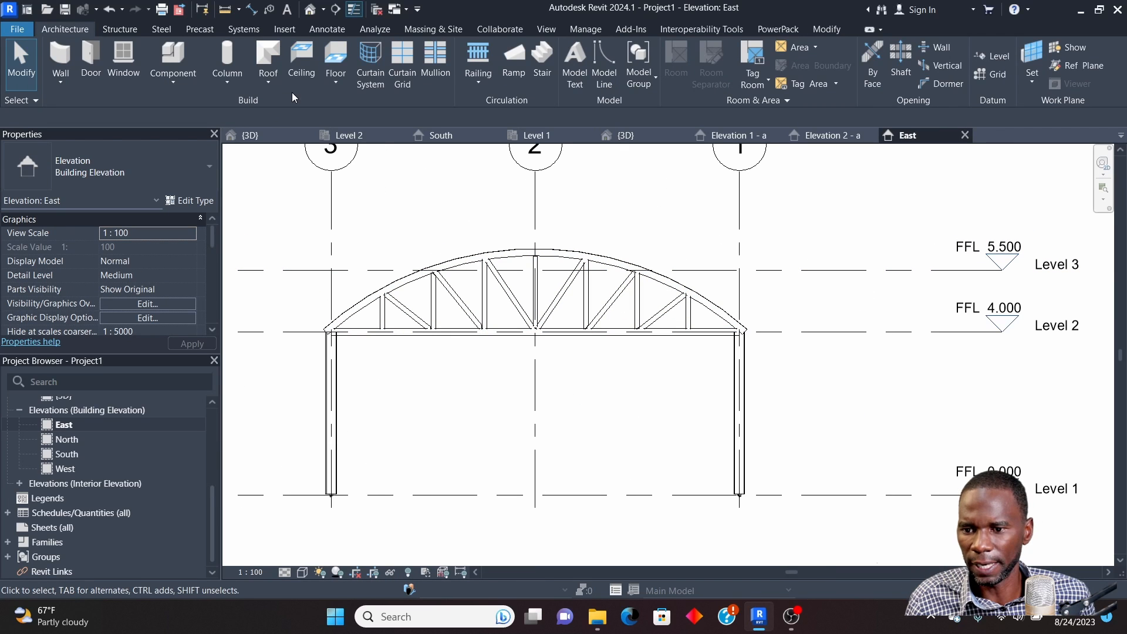
click(265, 83)
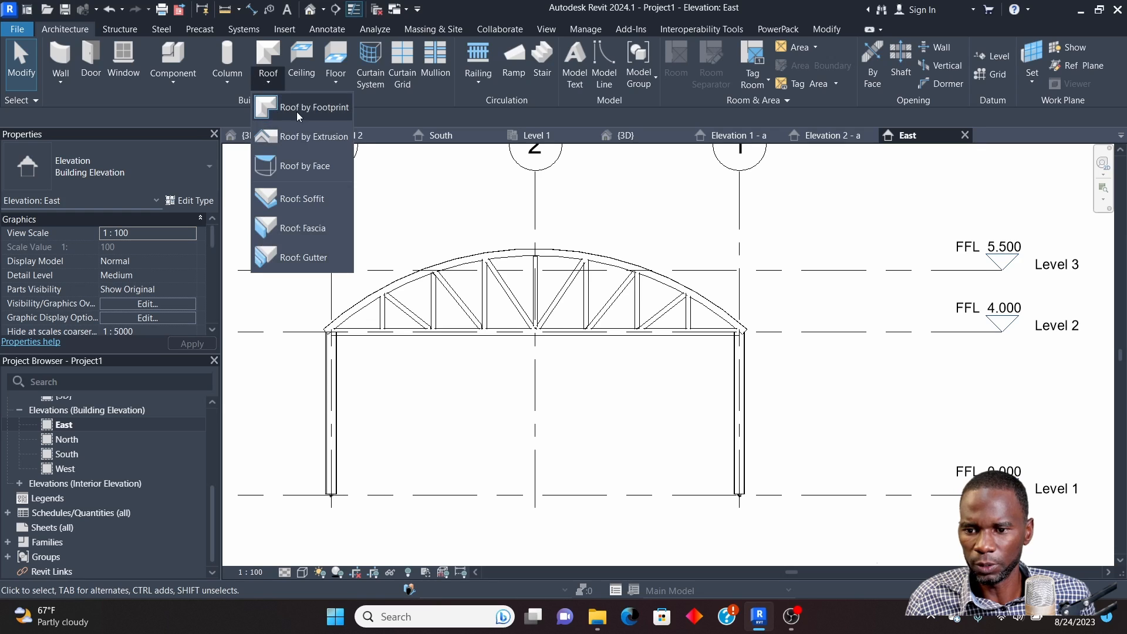
click(290, 138)
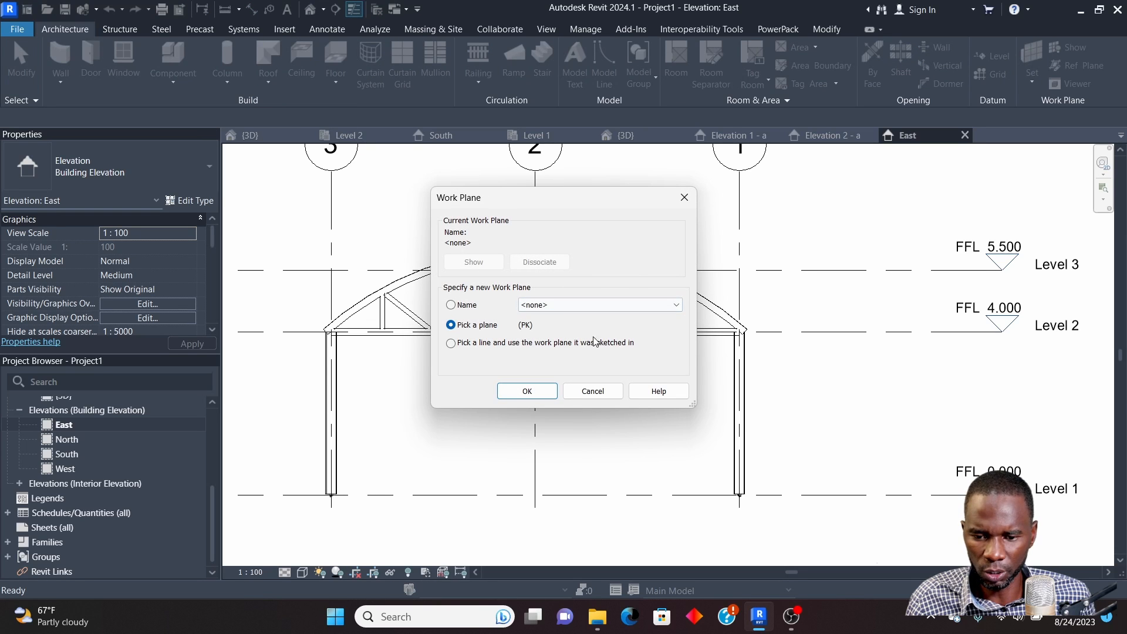
click(670, 311)
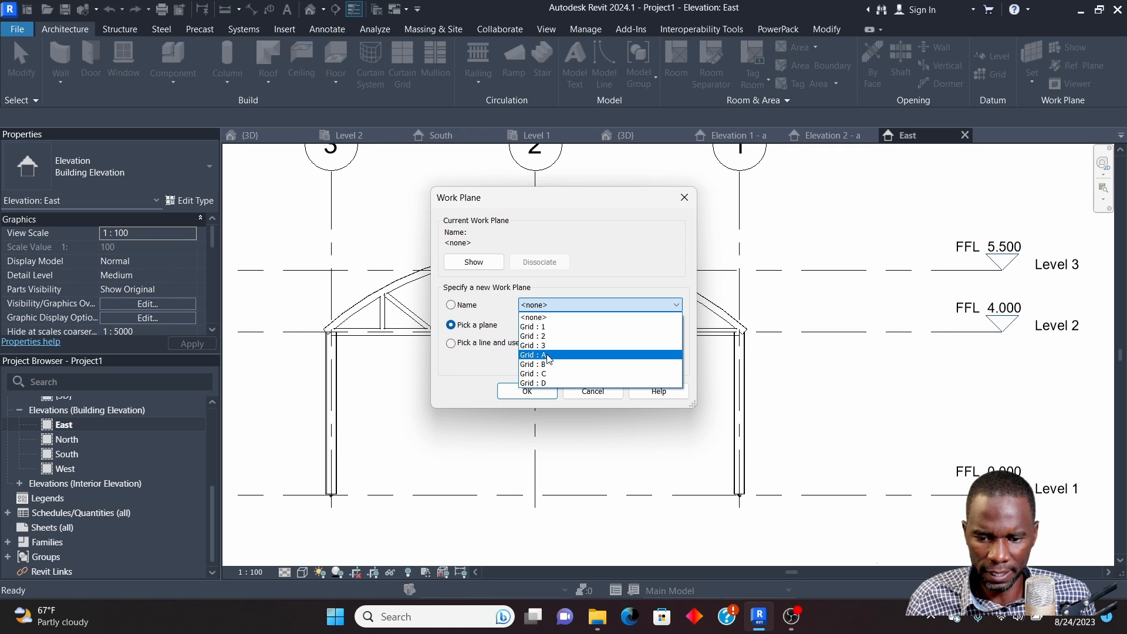
click(549, 356)
click(526, 392)
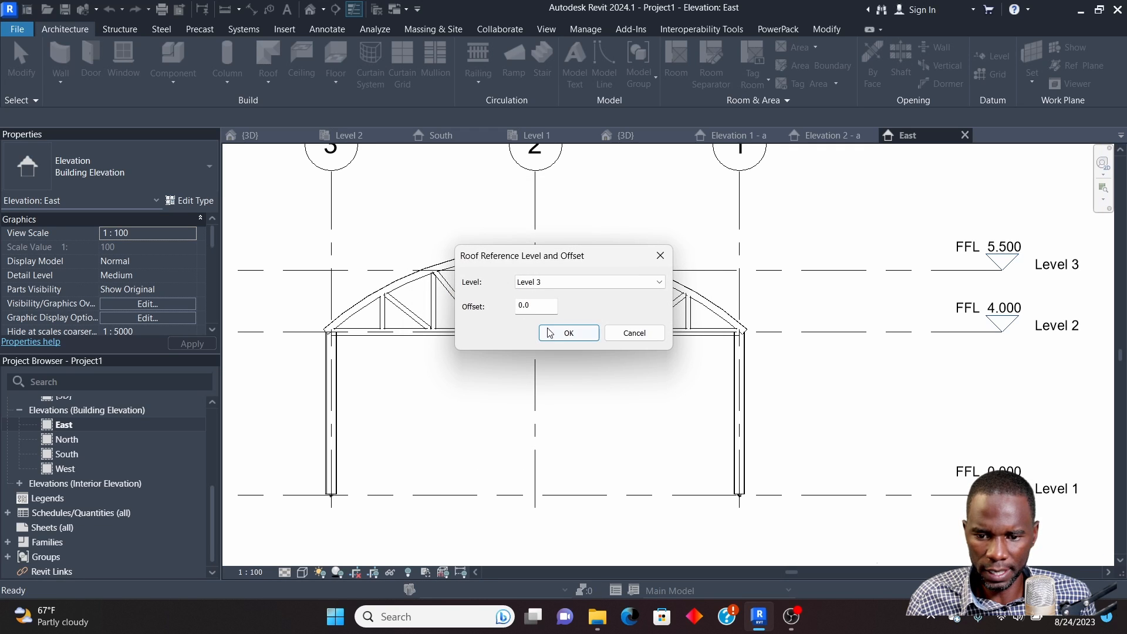
click(569, 334)
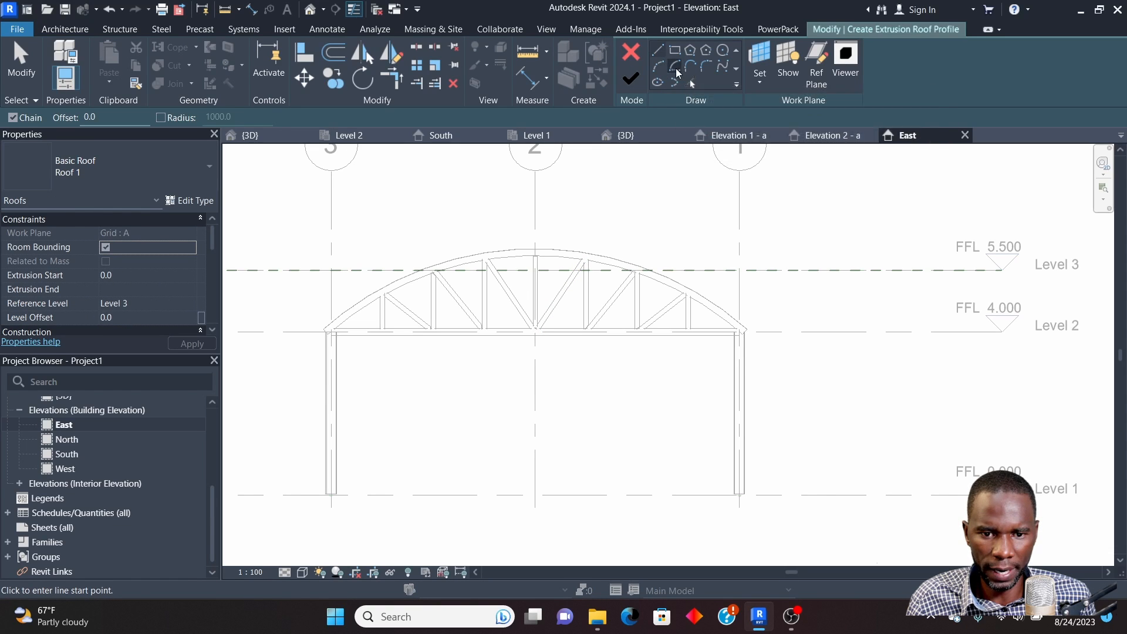
Sketch an arc profile along the truss's outer top chord from end to end, with its crown on grid 2, and finish the roof
click(662, 73)
scroll(322, 329, up, 4)
scroll(322, 329, up, 2)
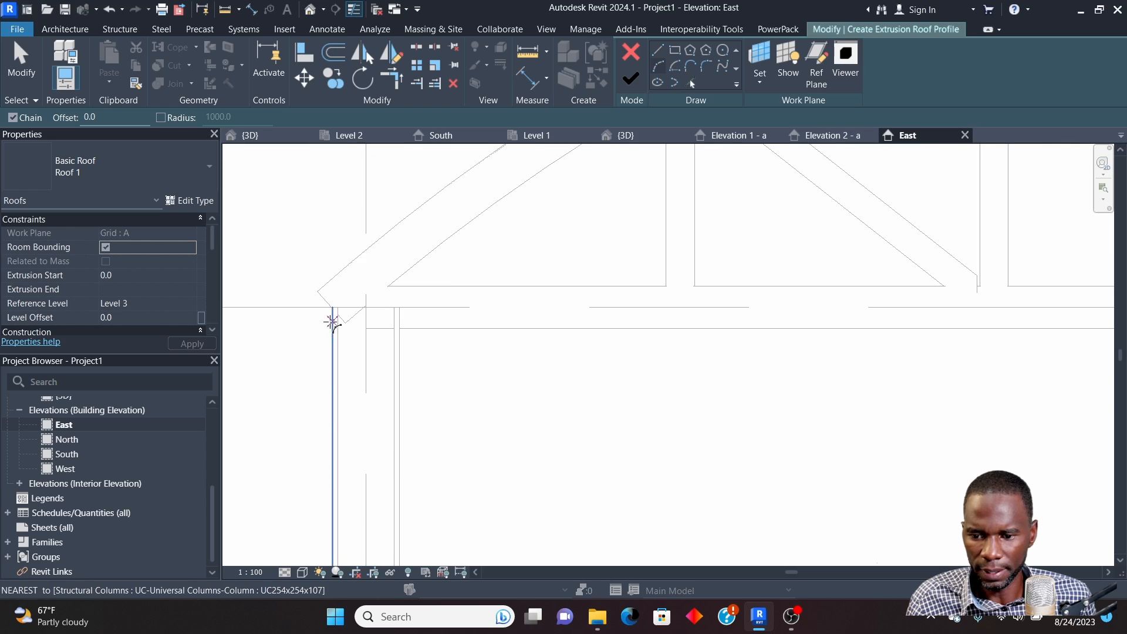
click(318, 291)
scroll(317, 292, down, 4)
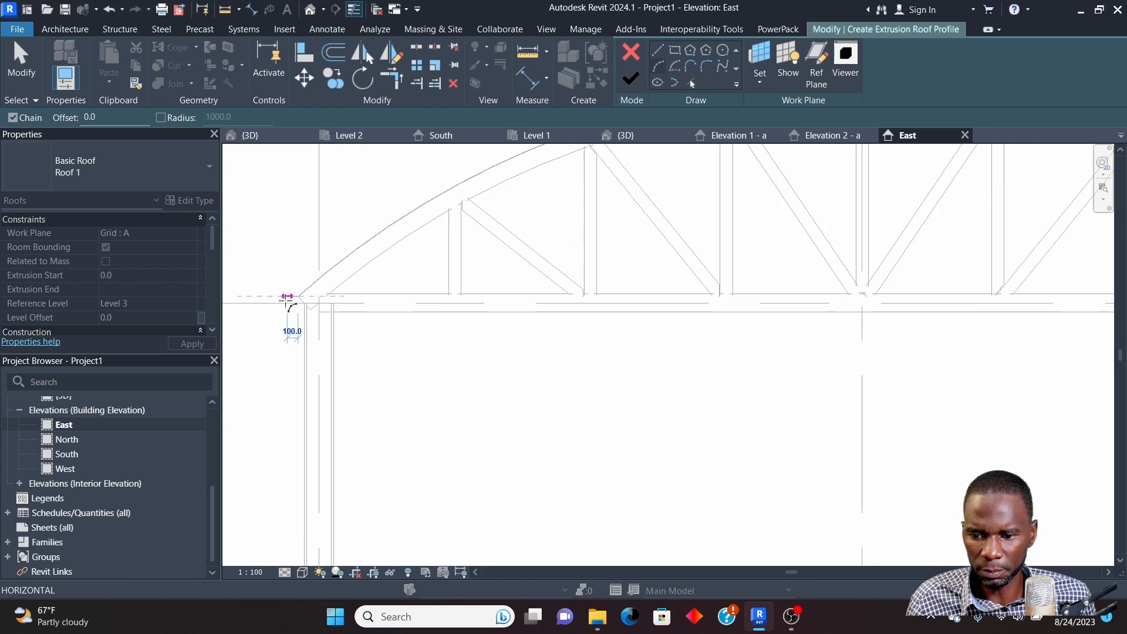
scroll(711, 295, up, 4)
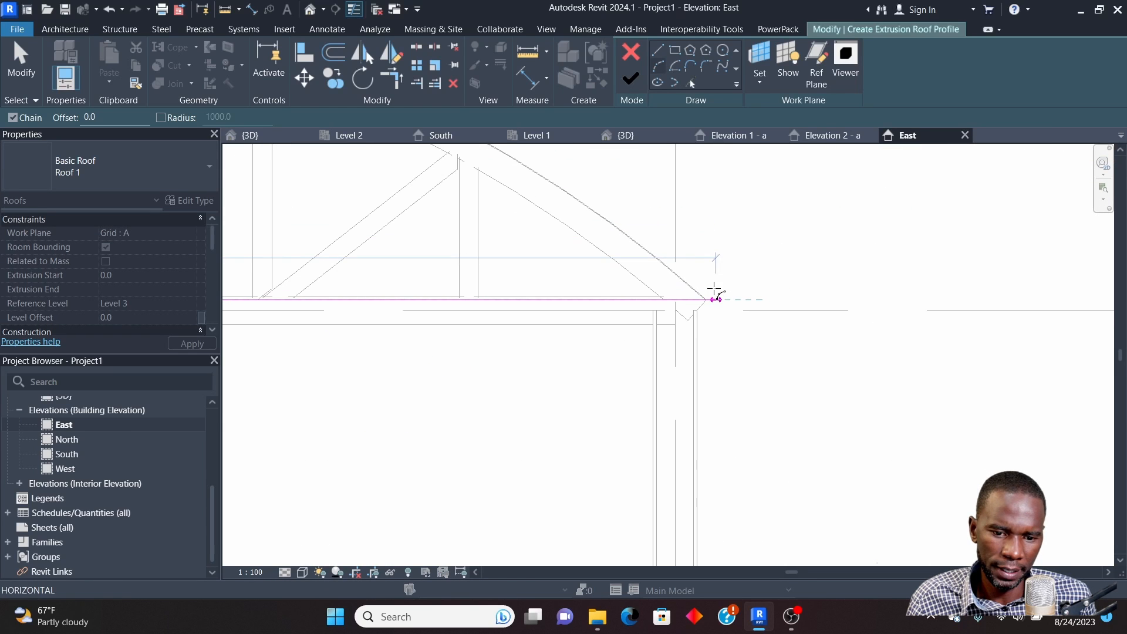
click(711, 295)
scroll(755, 309, down, 3)
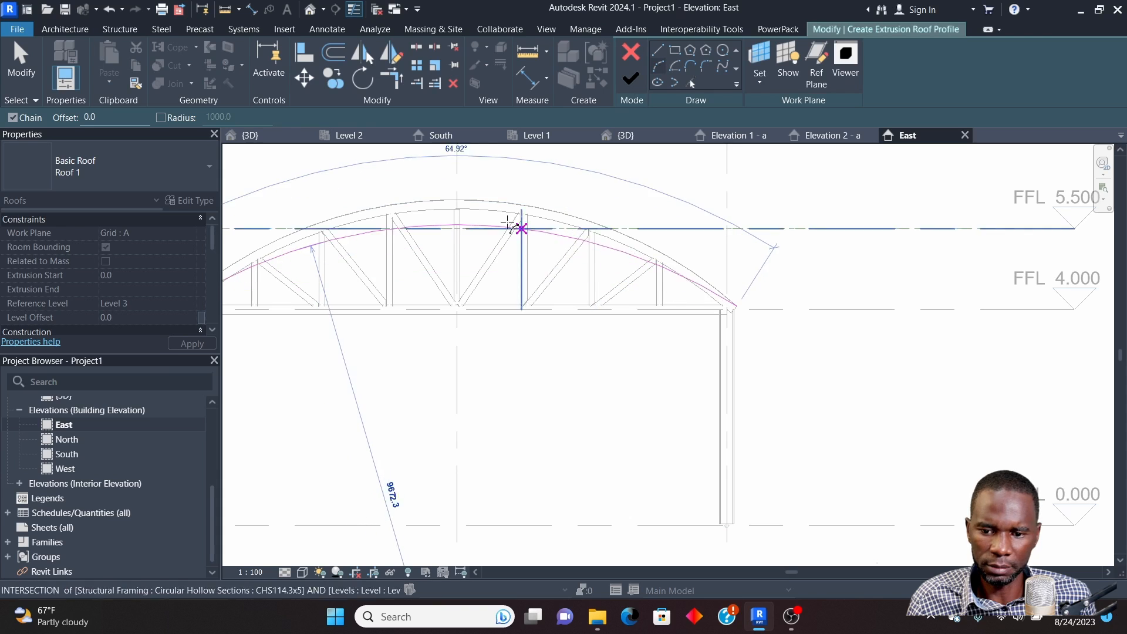
scroll(469, 191, up, 5)
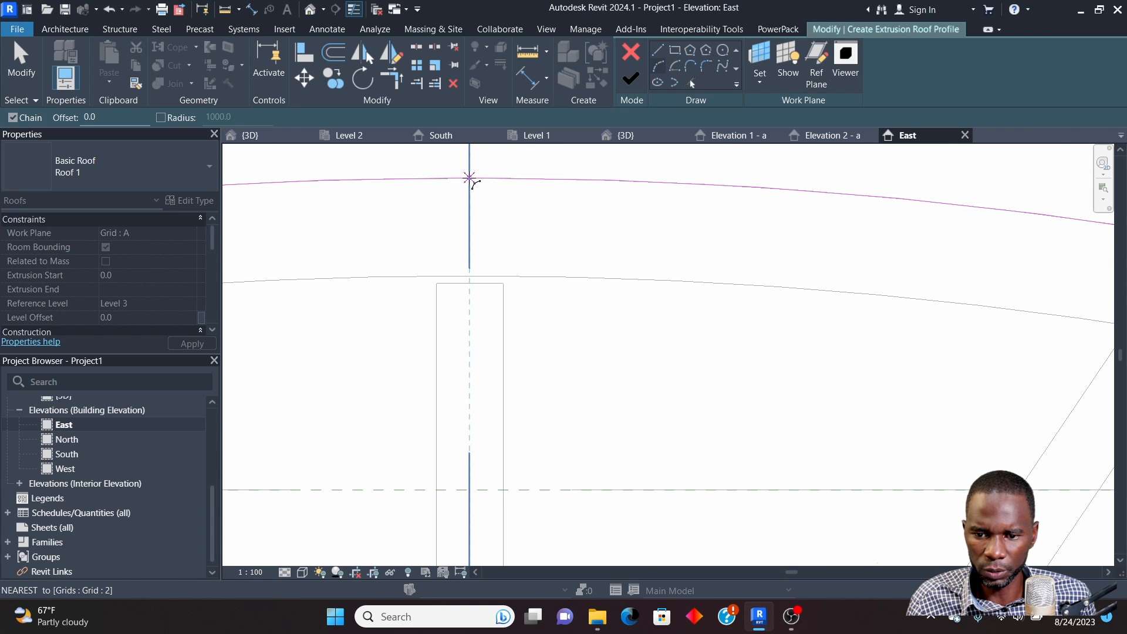
click(470, 178)
scroll(579, 214, down, 4)
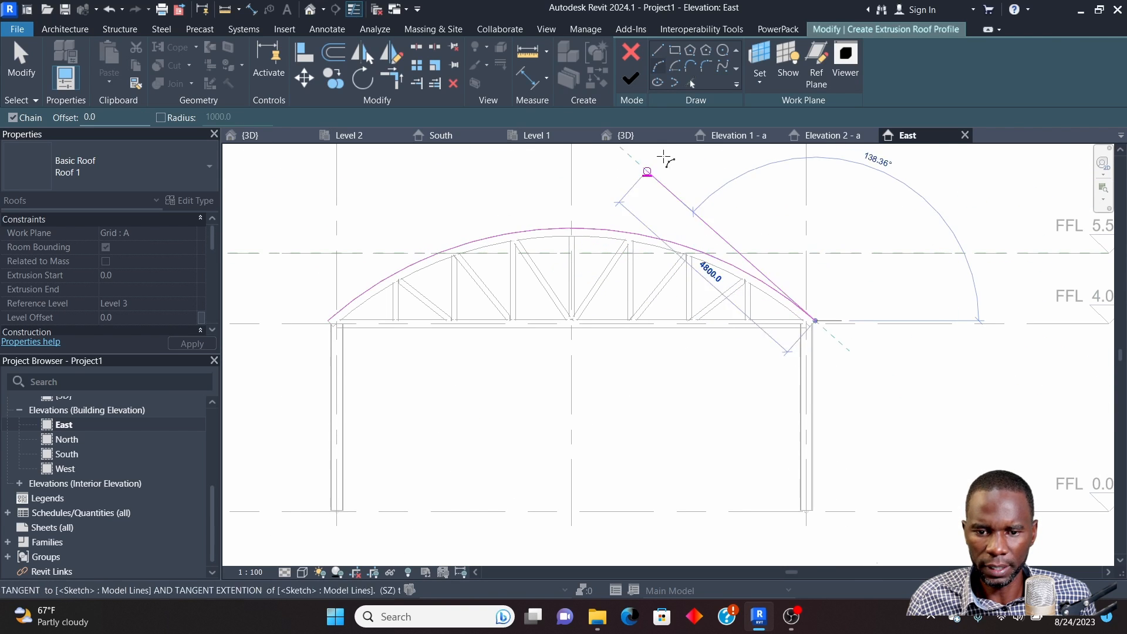
right_click(594, 175)
click(632, 186)
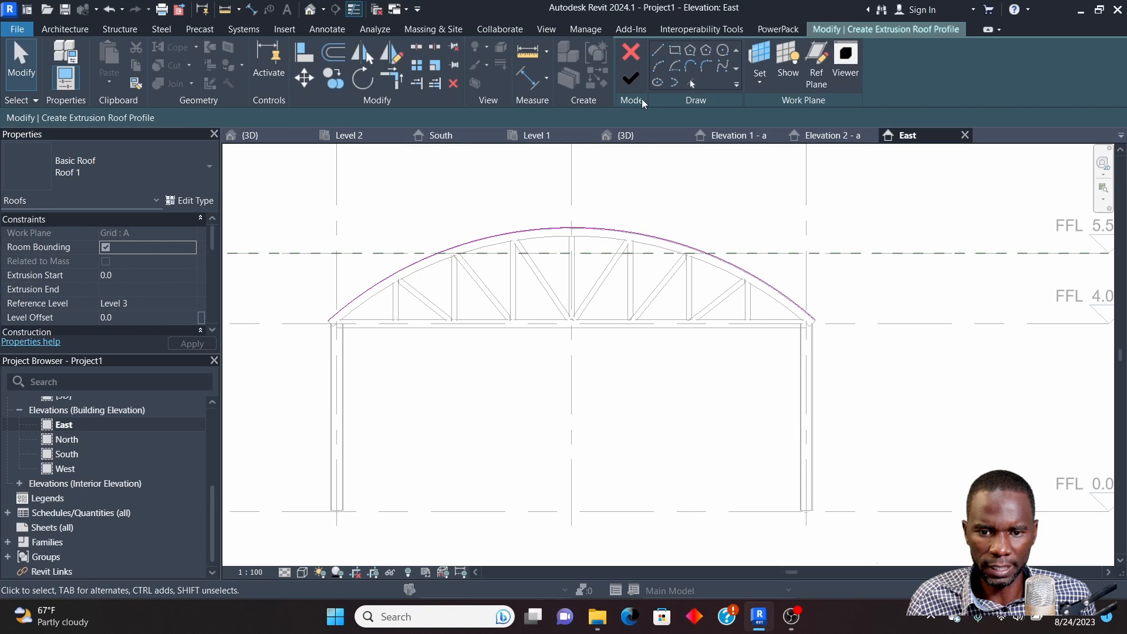
click(631, 82)
scroll(516, 288, down, 3)
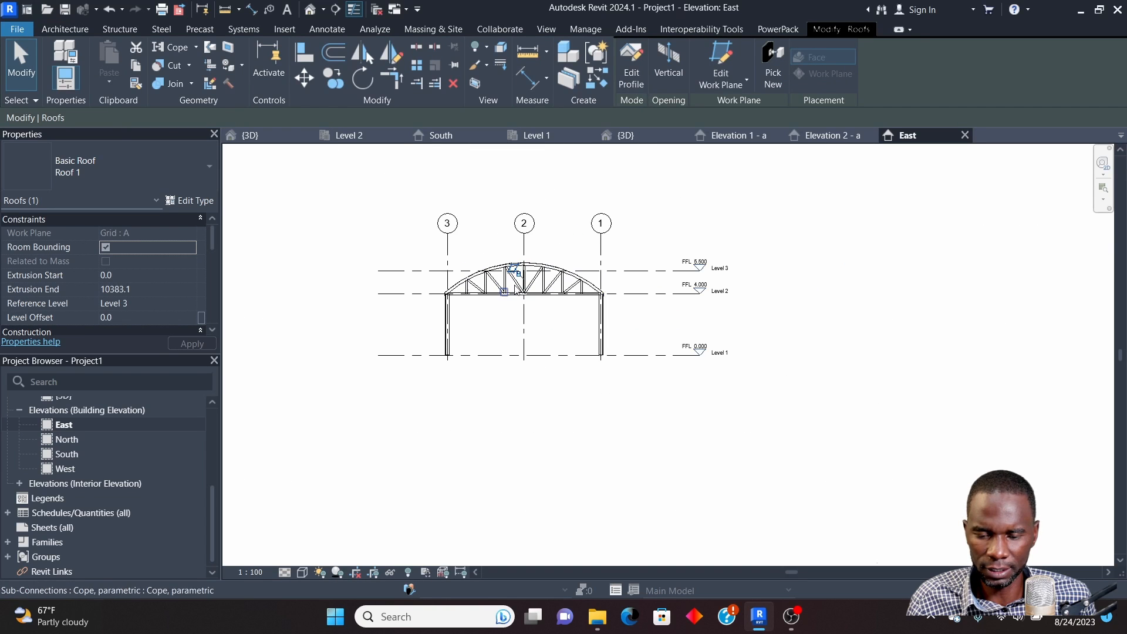
In the 3D view, stretch the new curved roof's end past the truss at grid D, to an extrusion end of about 12655
click(626, 135)
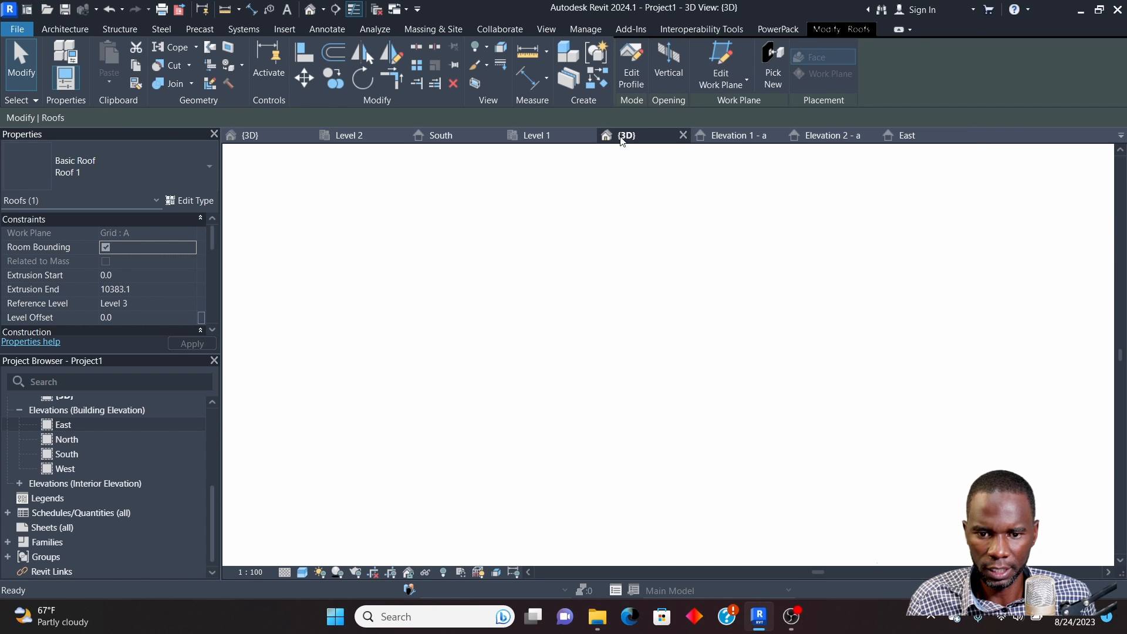
shift+middle_drag(802, 294, 766, 373)
scroll(562, 302, up, 4)
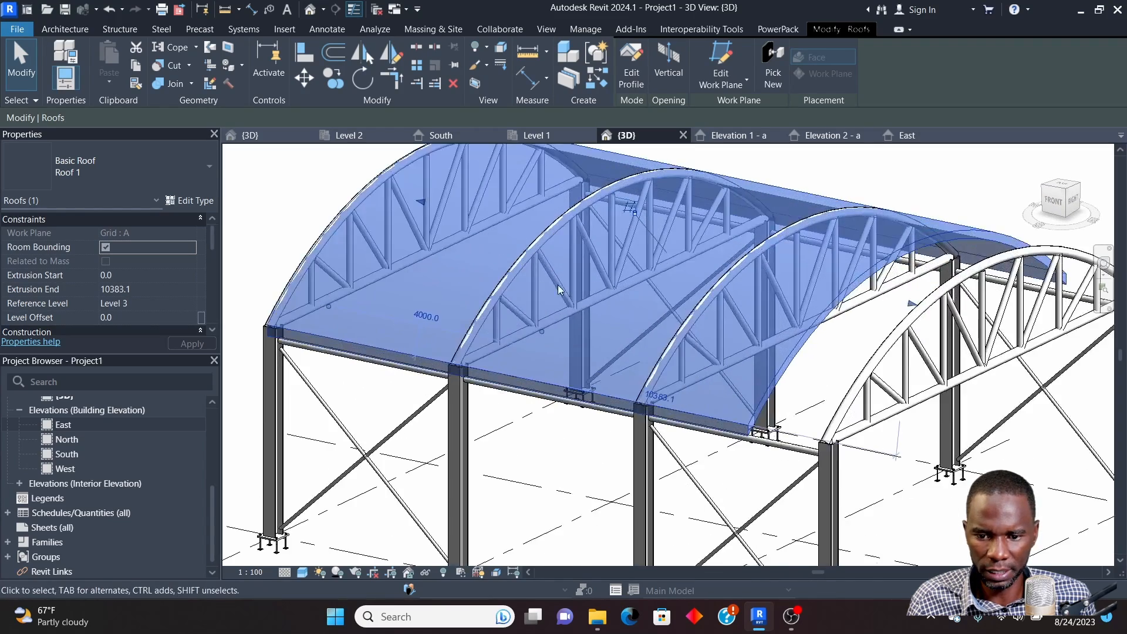
scroll(563, 301, down, 4)
scroll(641, 270, up, 6)
drag(642, 267, 789, 394)
scroll(705, 279, down, 1)
shift+middle_drag(801, 188, 814, 242)
drag(797, 258, 814, 262)
click(936, 276)
Stretch the curved roof's start slightly past the truss at grid A, to an extrusion start of about -588
scroll(855, 258, down, 4)
shift+middle_drag(695, 281, 519, 263)
click(492, 293)
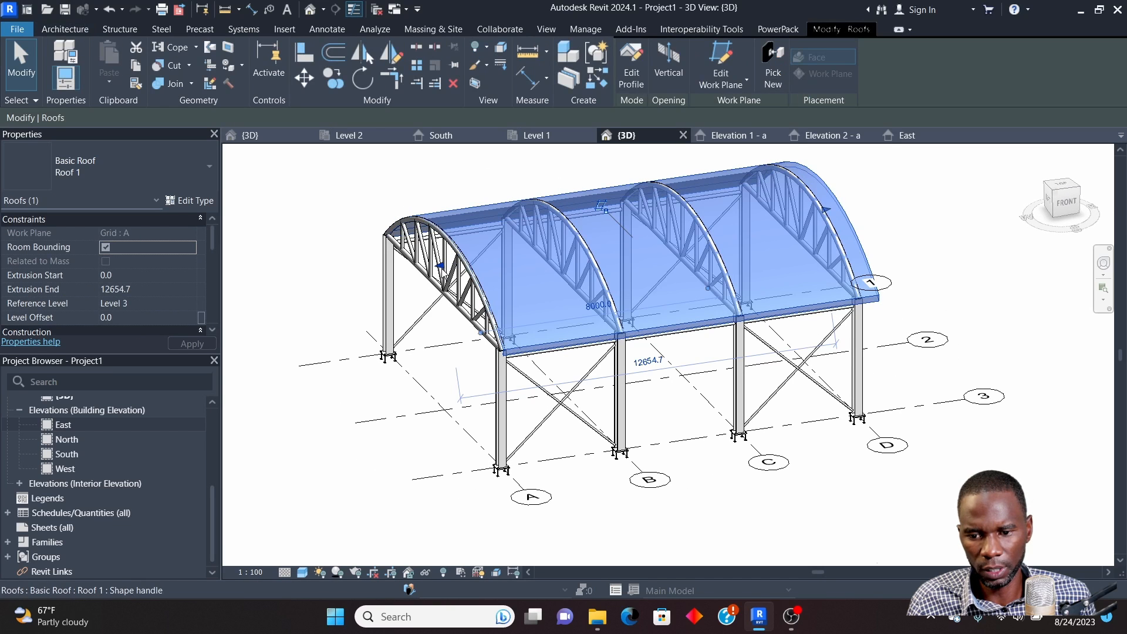
mouse_move(441, 268)
mouse_down()
mouse_move(464, 297)
mouse_move(436, 258)
mouse_up()
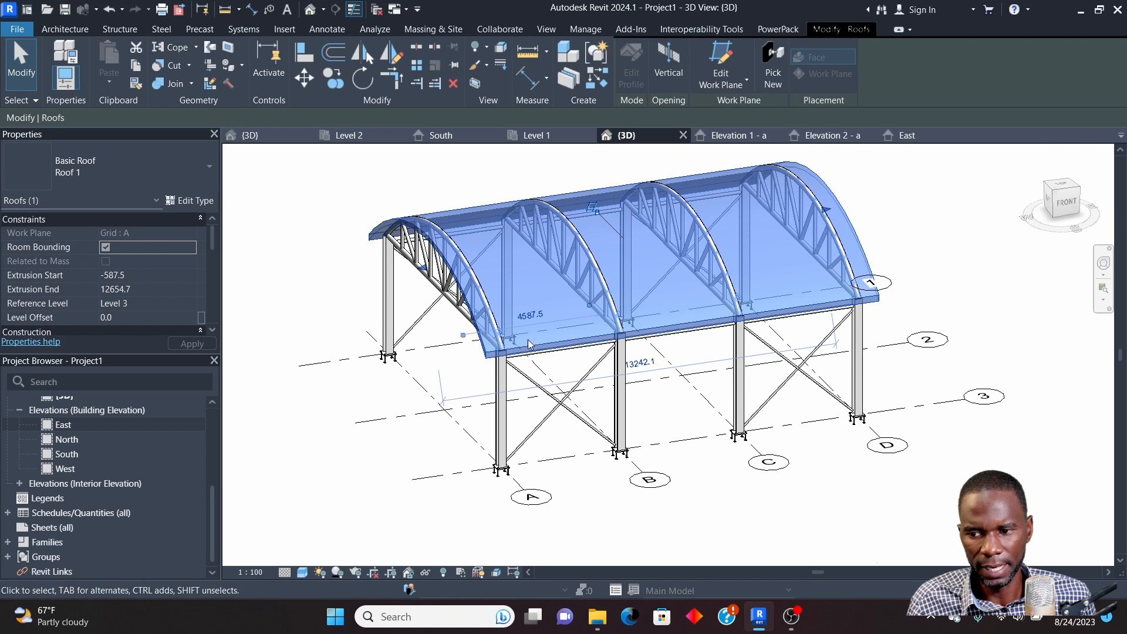
Change the curved roof's type from Basic Roof to Sloped Glazing
click(206, 185)
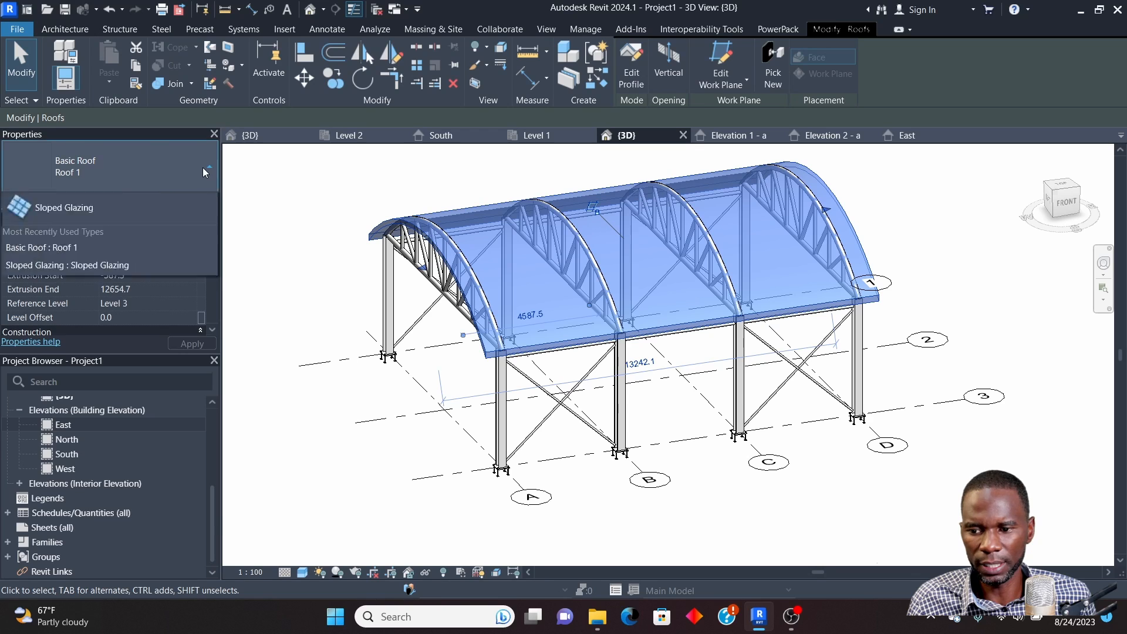
click(94, 452)
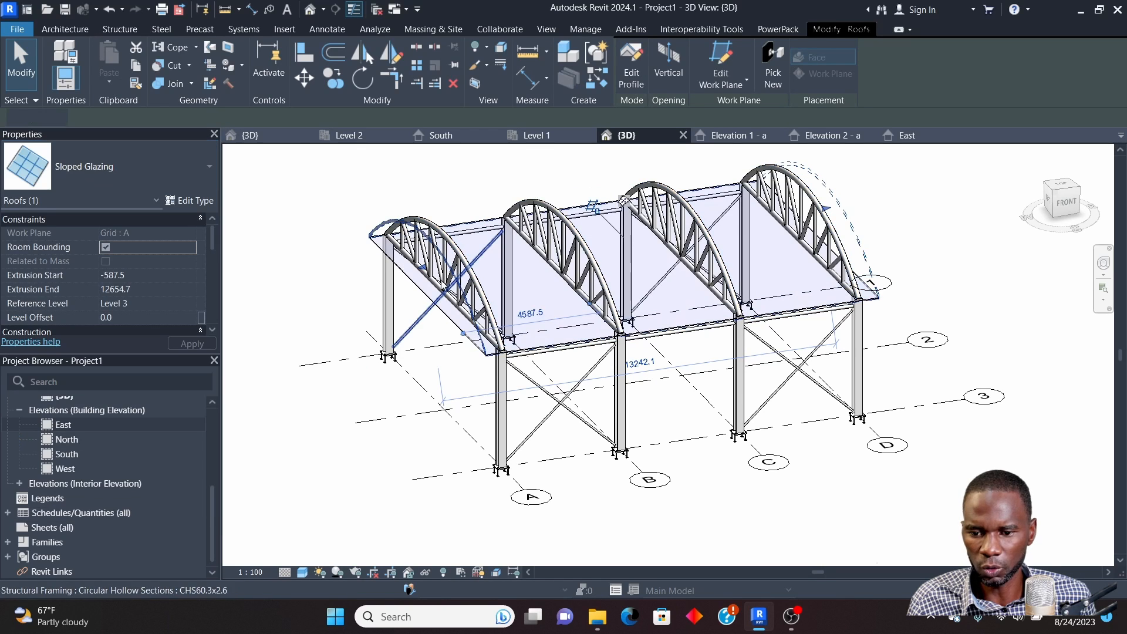
click(957, 233)
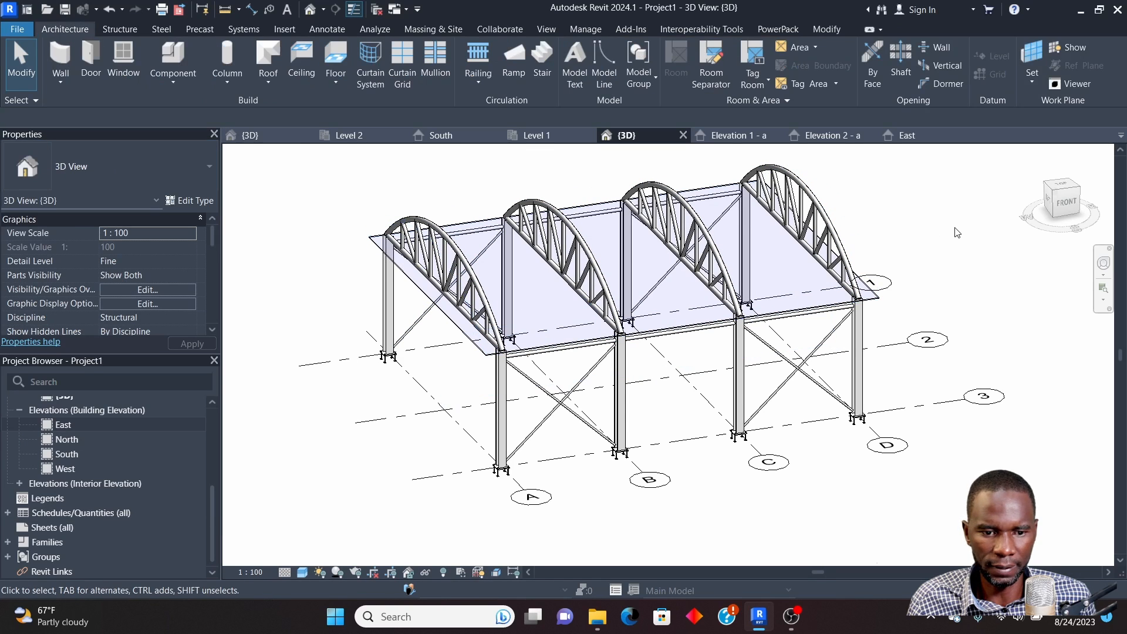
Examine the sloped-glazing roof and its fit over the arched trusses from several sides
click(876, 300)
shift+middle_drag(971, 249, 839, 203)
scroll(698, 295, up, 5)
scroll(698, 294, down, 7)
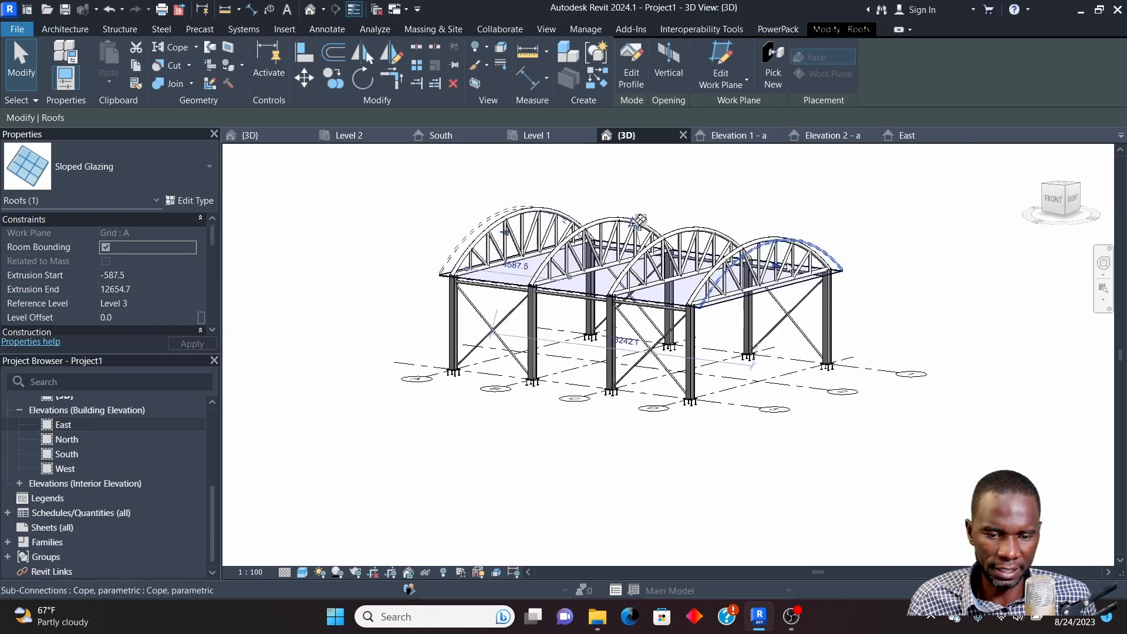
click(855, 188)
scroll(634, 229, up, 5)
scroll(634, 229, down, 3)
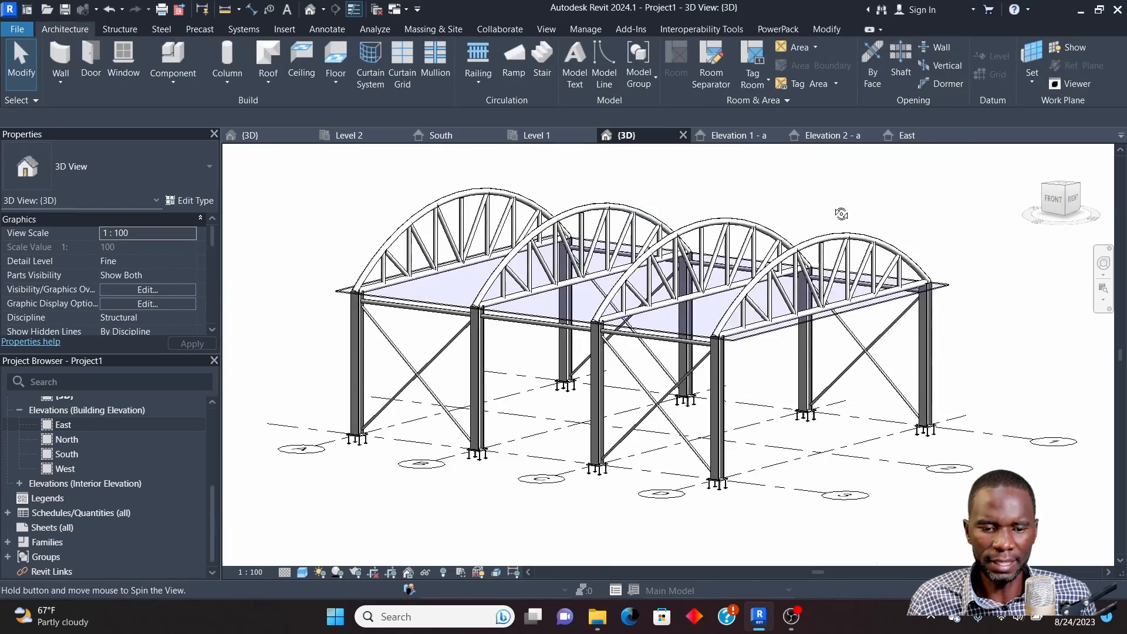
shift+middle_drag(841, 214, 916, 294)
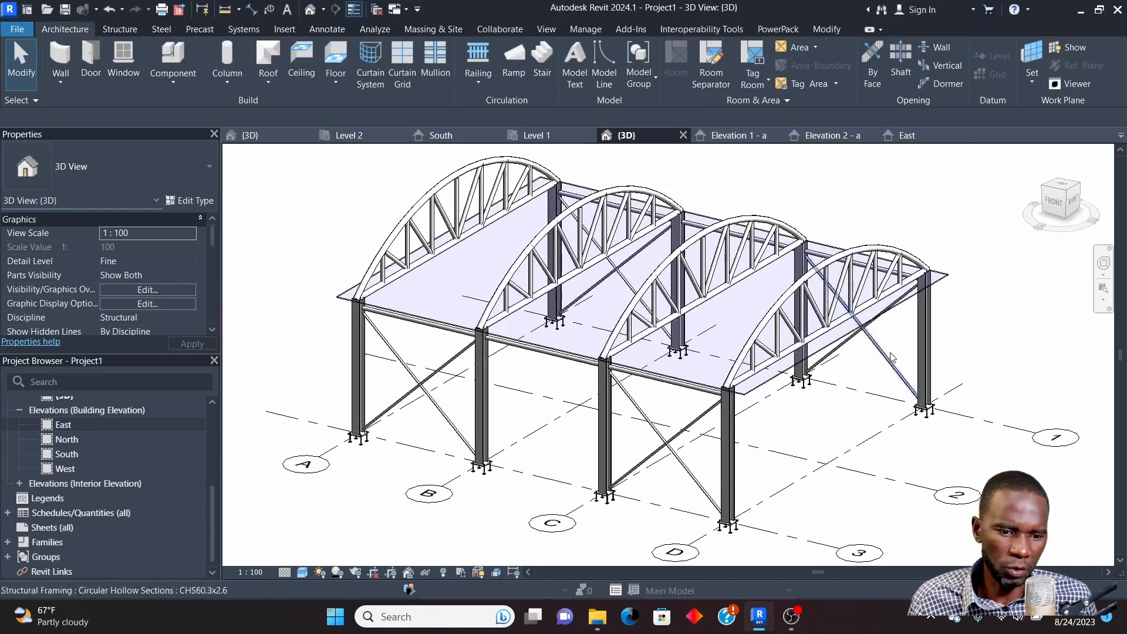
In the roof's Sloped Glazing type properties, set the Grid 1 layout to Maximum Spacing with a spacing of 1200
click(924, 294)
scroll(444, 301, down, 4)
scroll(445, 301, up, 3)
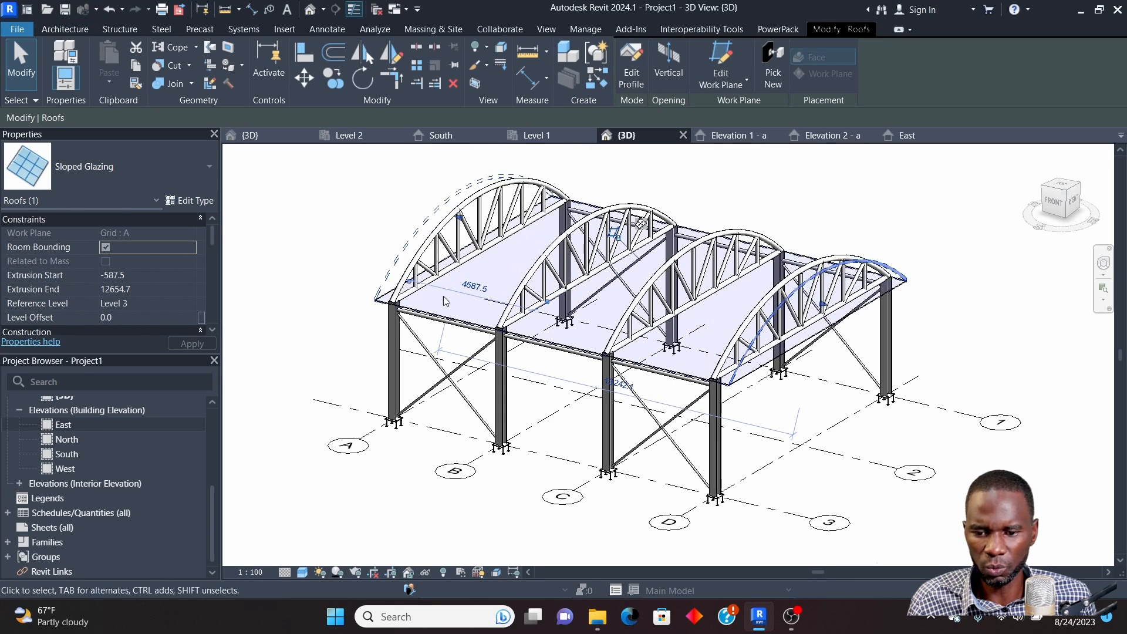
click(189, 201)
scroll(591, 316, down, 3)
scroll(591, 315, up, 4)
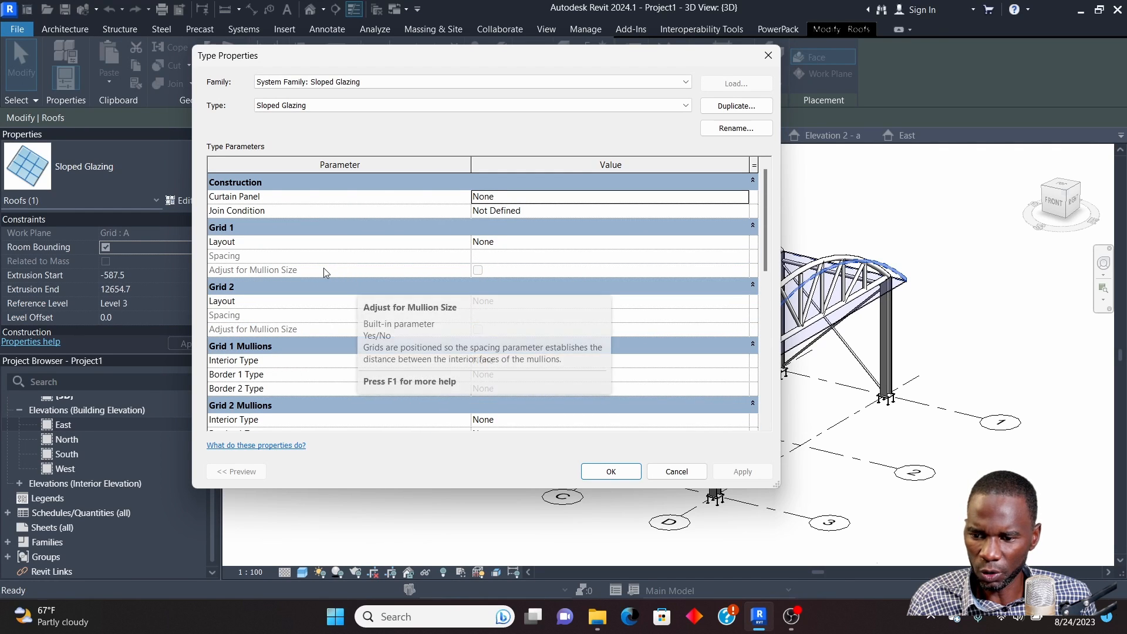
click(742, 247)
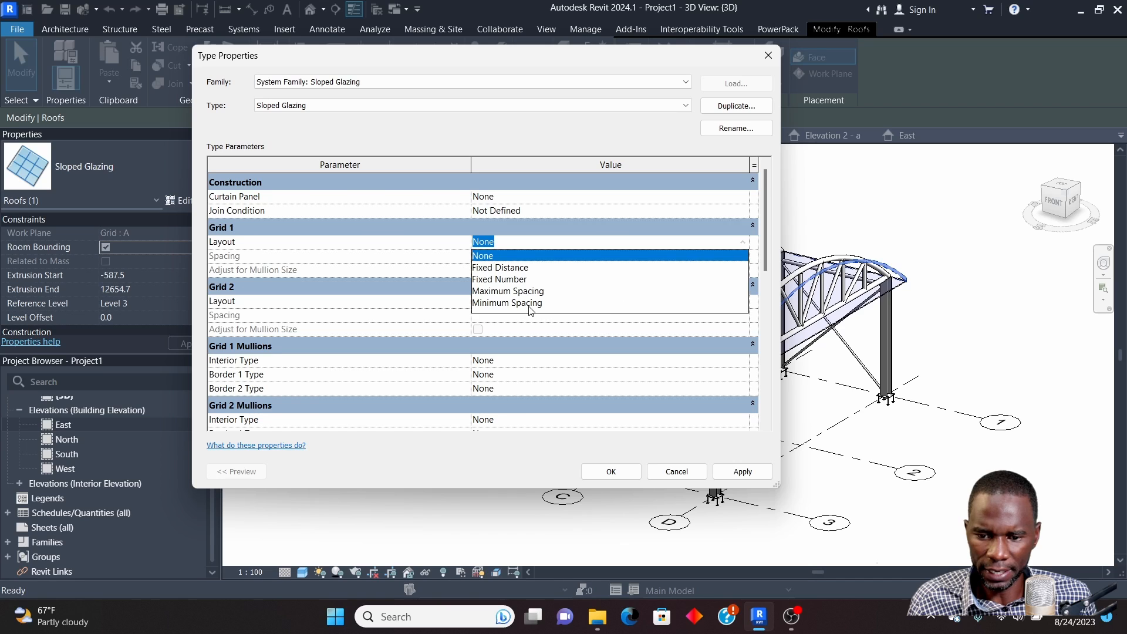
click(508, 291)
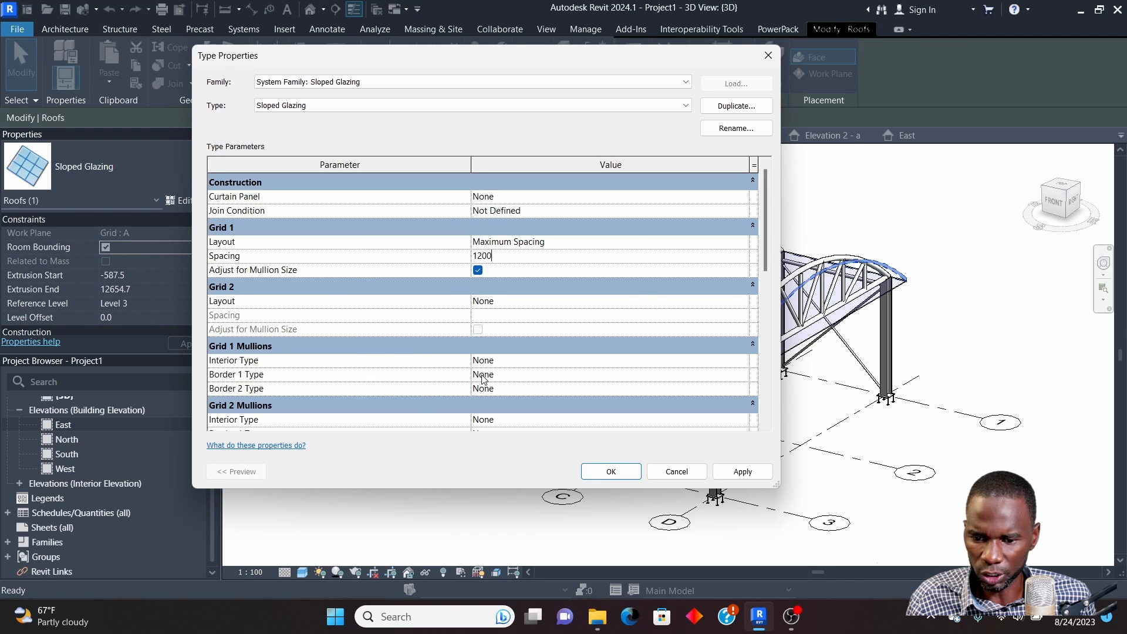
Set the Grid 1 interior mullions to Rectangular Mullion : Rectangular Mullion 1 and apply the type changes to the roof
click(742, 360)
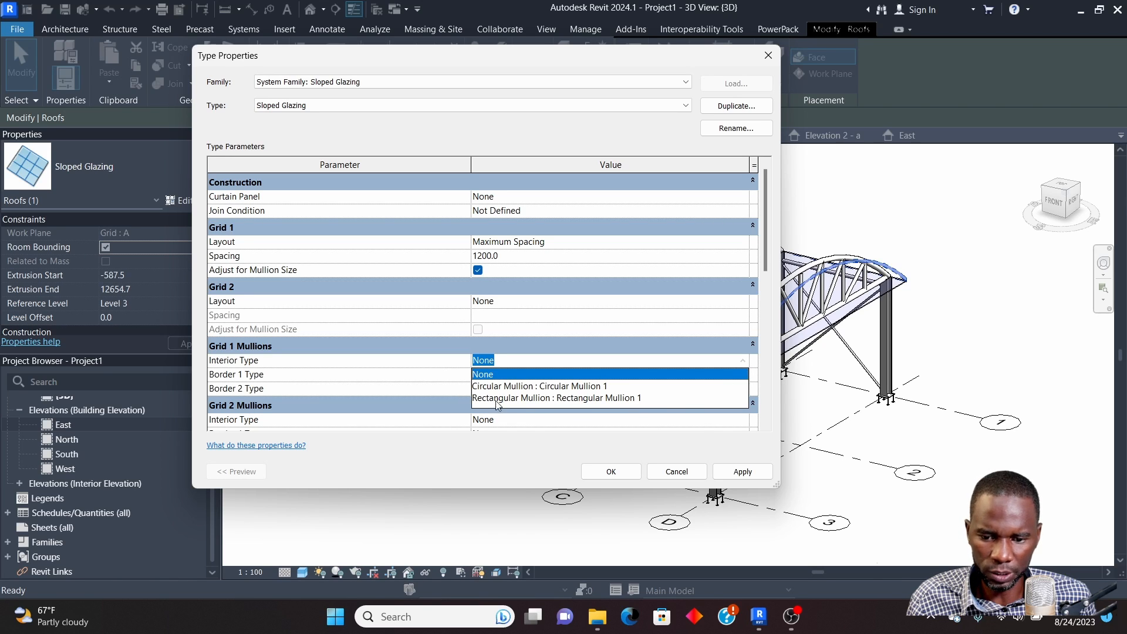
click(629, 399)
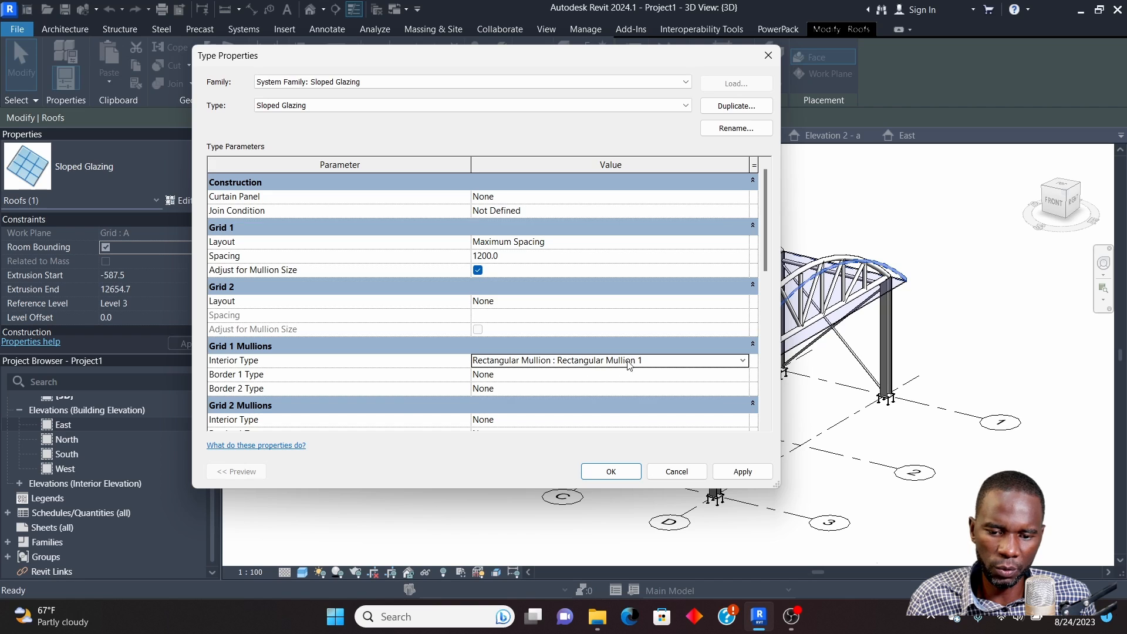
click(744, 473)
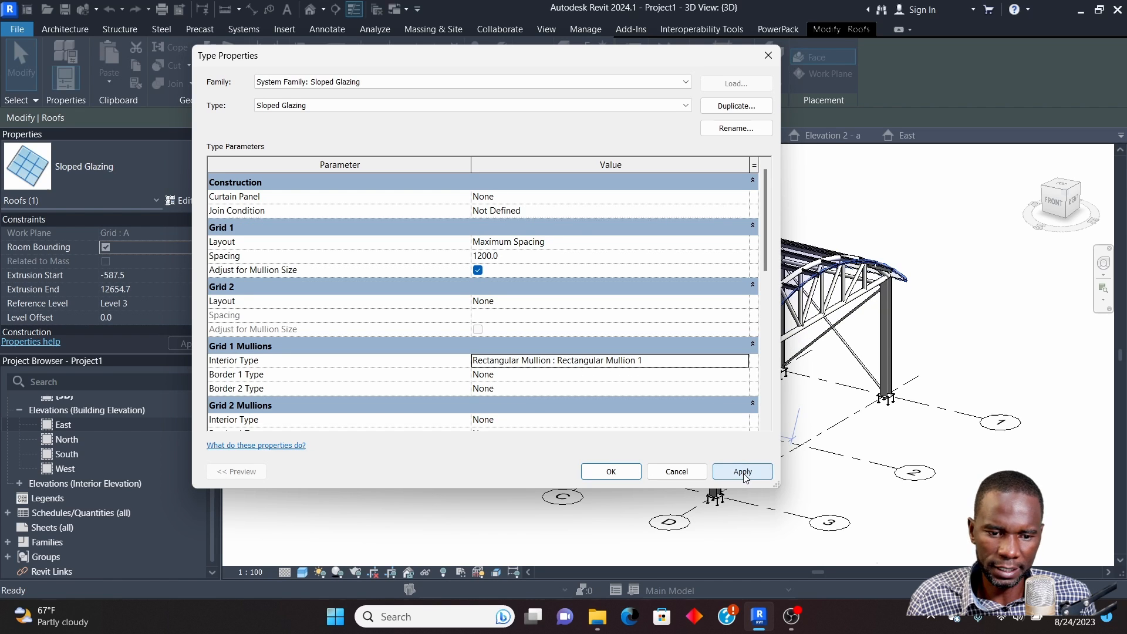
click(609, 473)
click(921, 333)
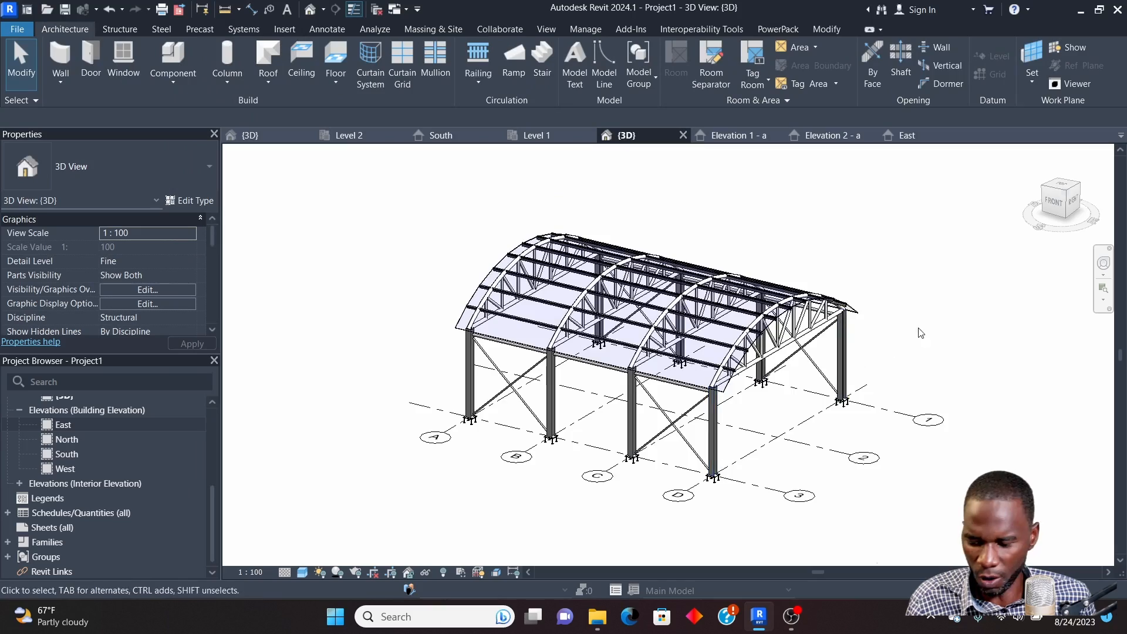
Examine how the roof's mullions meet the arched truss chords from several sides and close up
shift+middle_drag(921, 333, 939, 352)
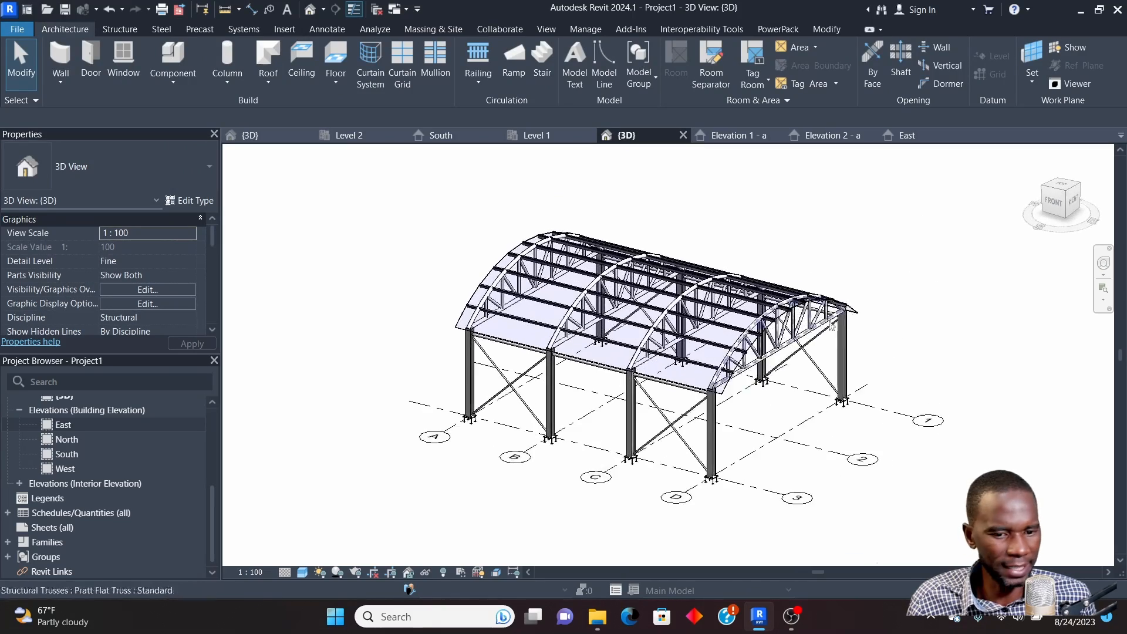
scroll(831, 326, up, 6)
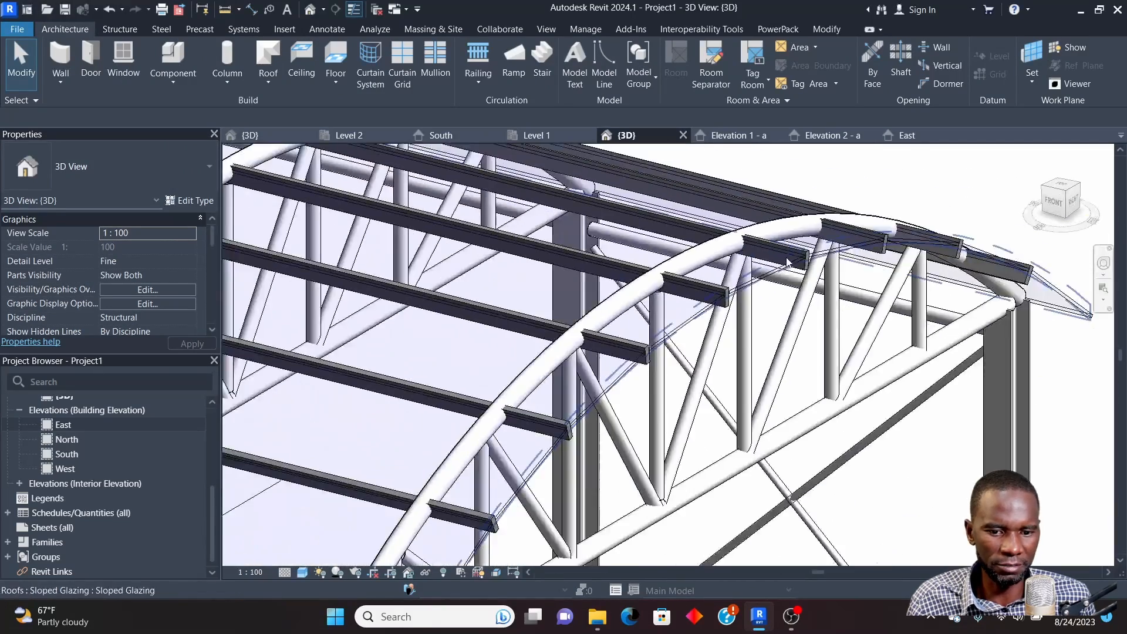
scroll(788, 262, down, 8)
shift+middle_drag(481, 288, 905, 251)
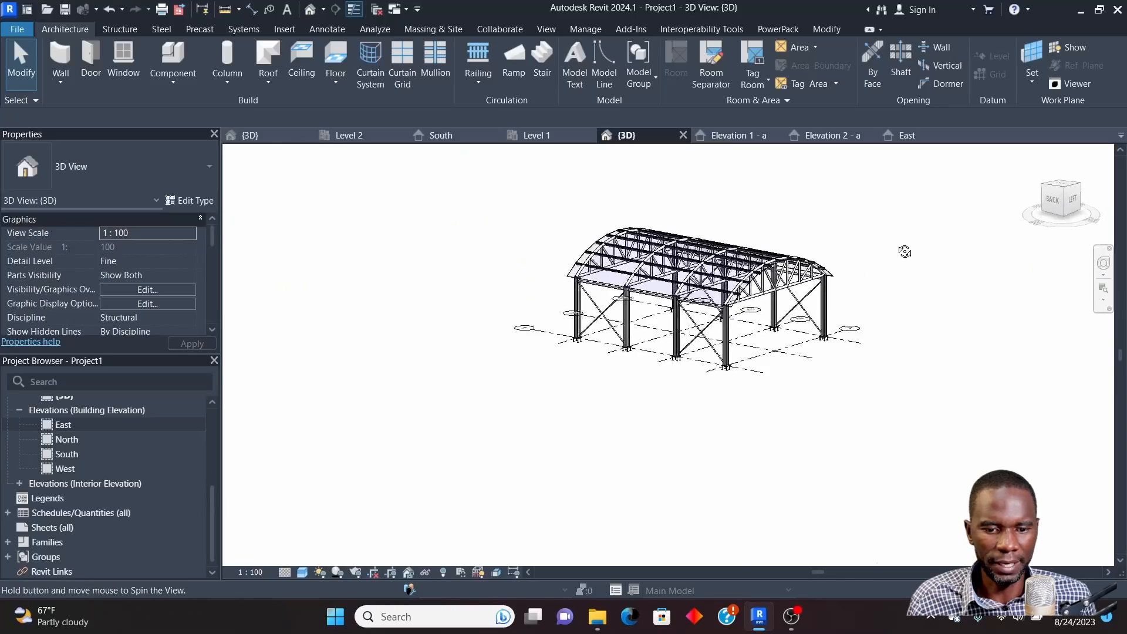
scroll(766, 259, up, 5)
scroll(765, 259, up, 3)
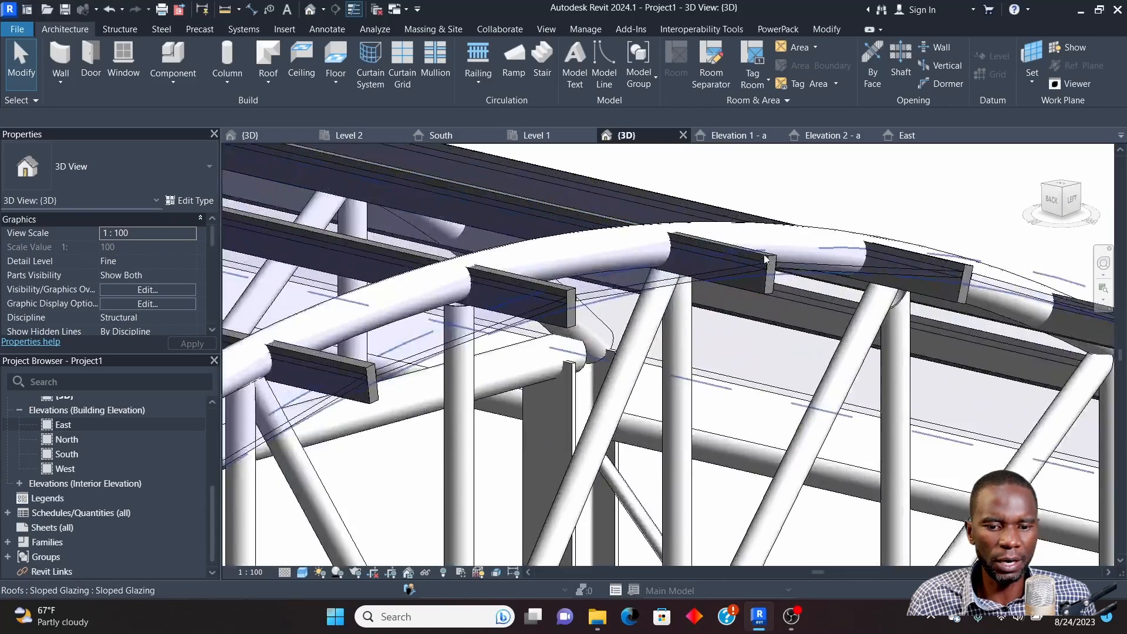
scroll(745, 270, up, 2)
scroll(714, 289, down, 8)
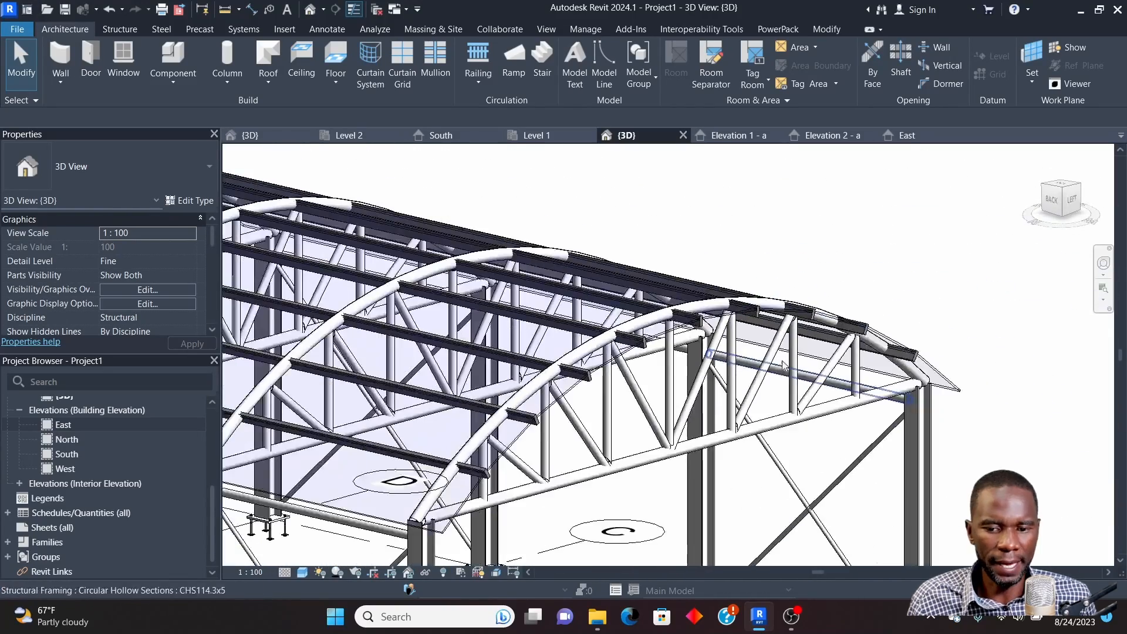
scroll(783, 365, up, 6)
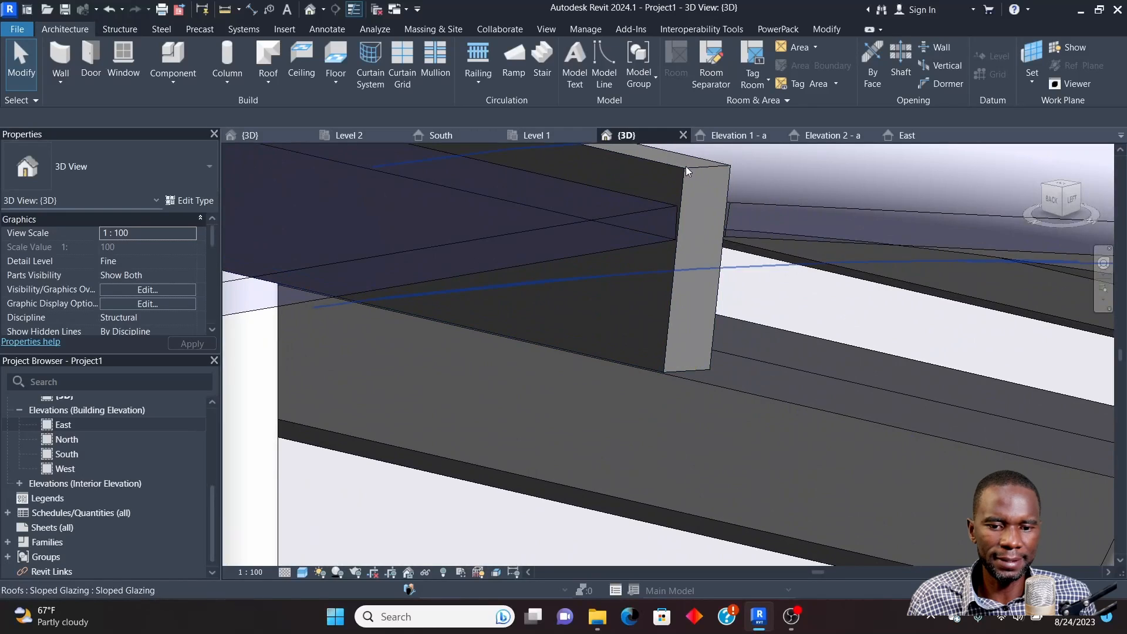
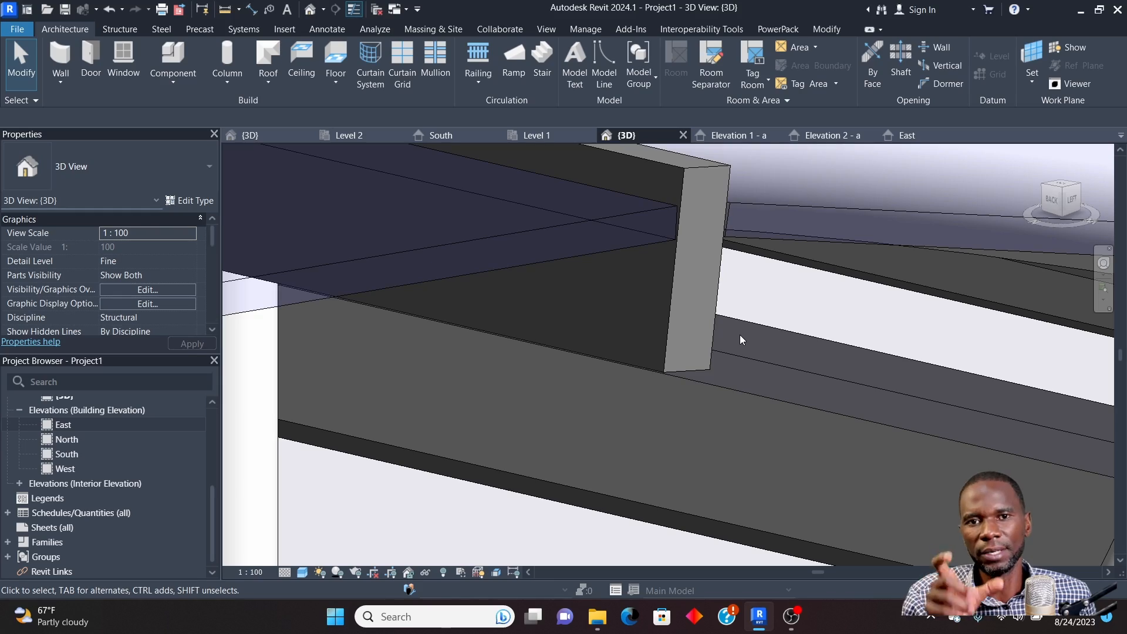
scroll(740, 335, down, 6)
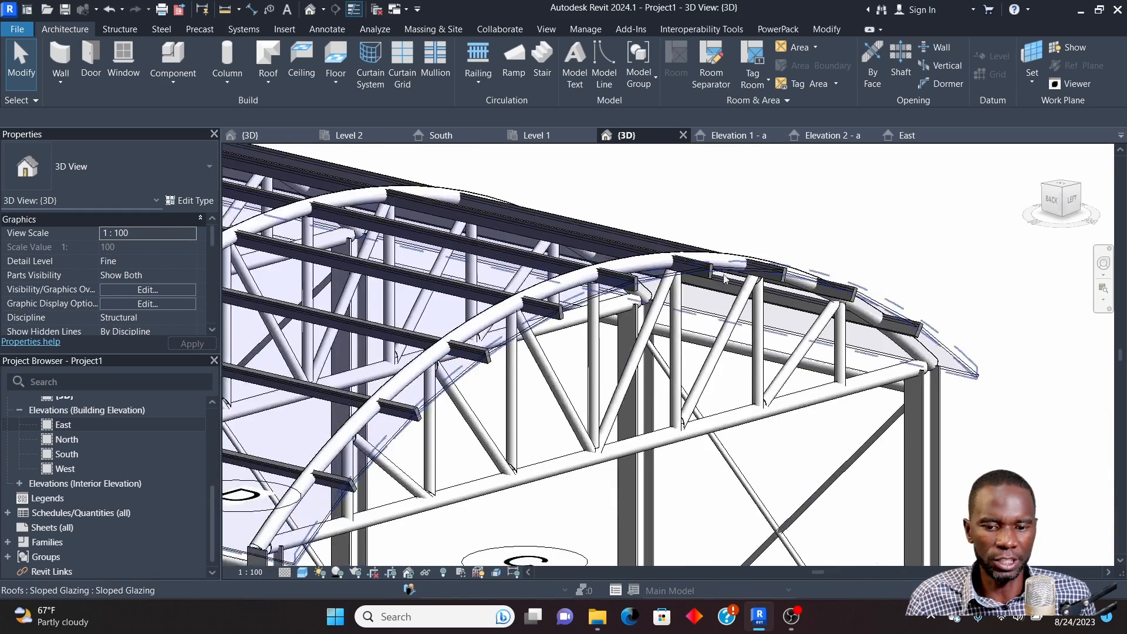
scroll(829, 285, down, 2)
shift+middle_drag(969, 385, 730, 259)
scroll(967, 392, down, 2)
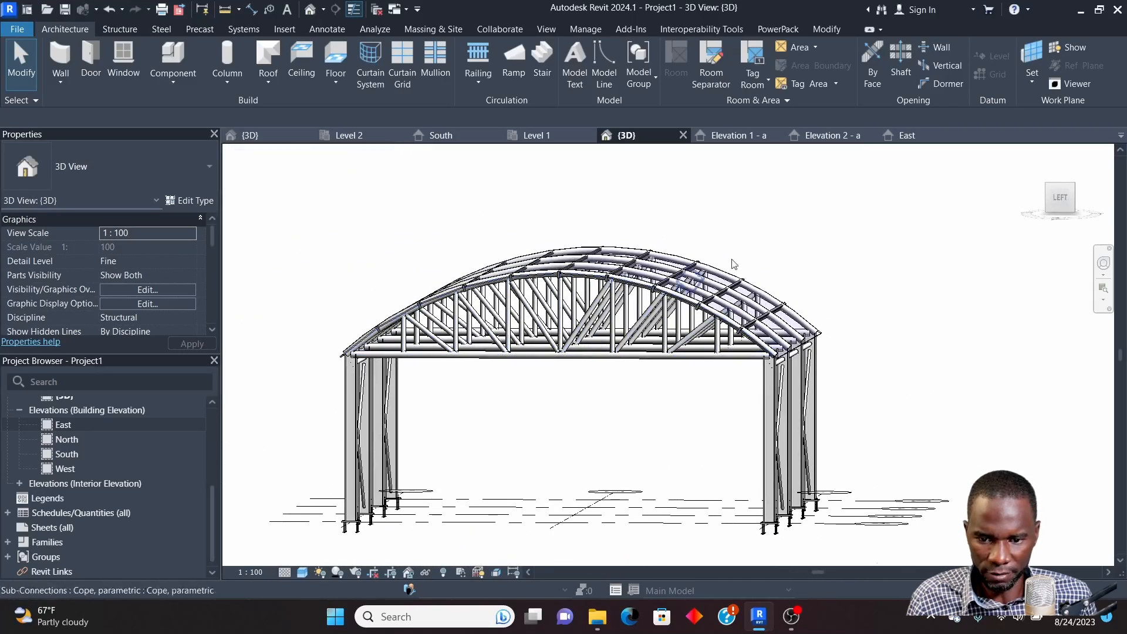
Face the model squarely from its left side and set the sloped-glazing roof's Level Offset to 100
click(1060, 199)
scroll(668, 274, up, 8)
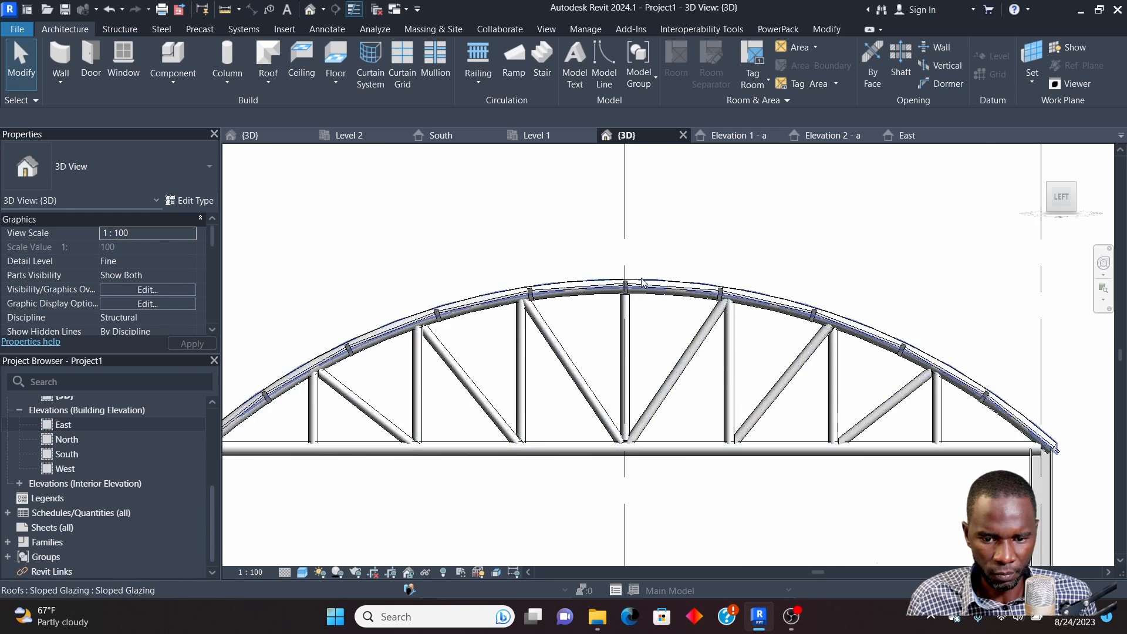
click(668, 277)
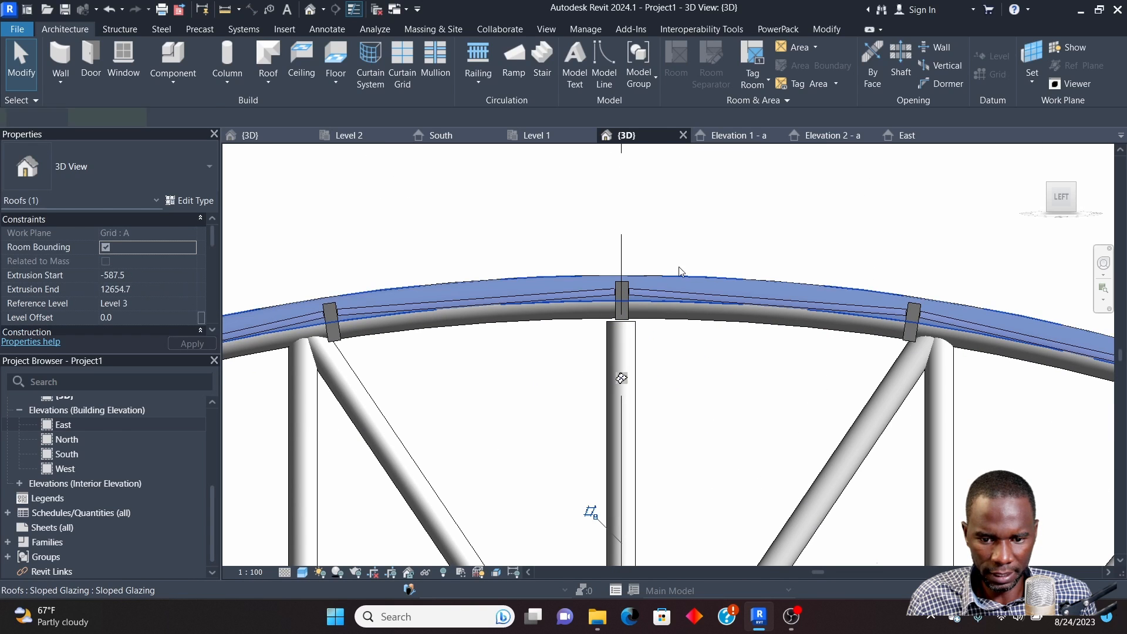
click(633, 70)
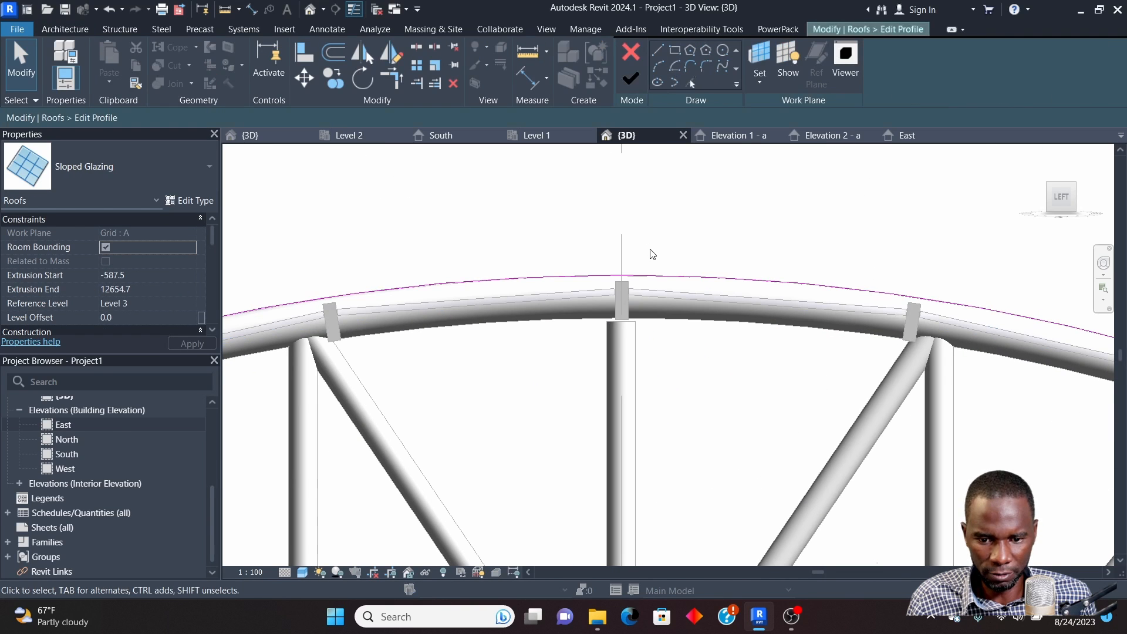
click(632, 78)
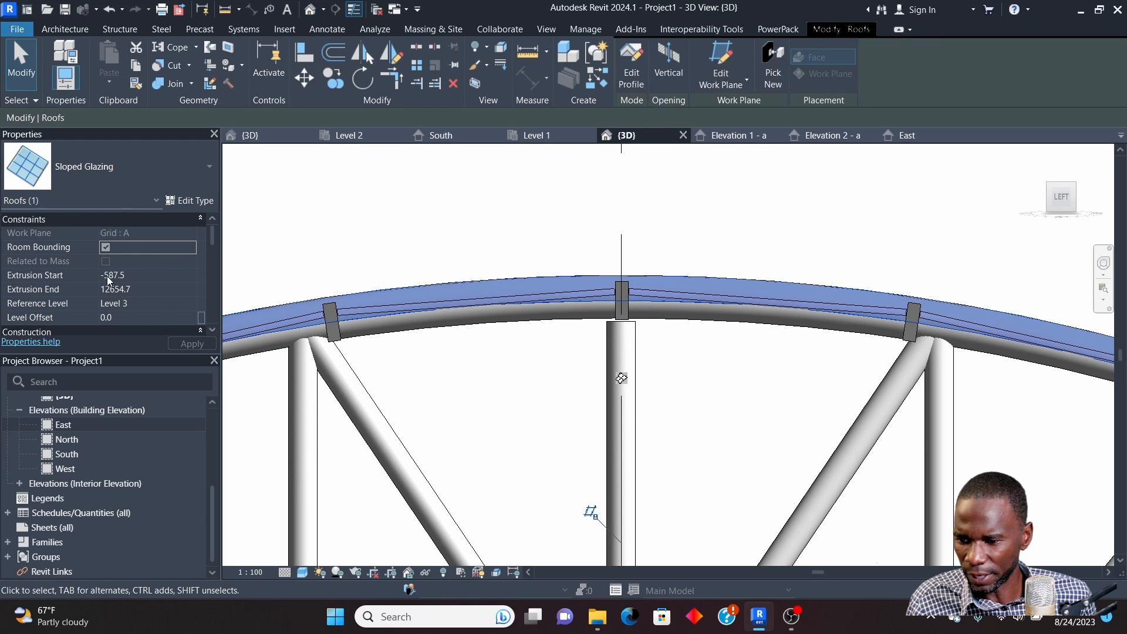
scroll(120, 268, down, 2)
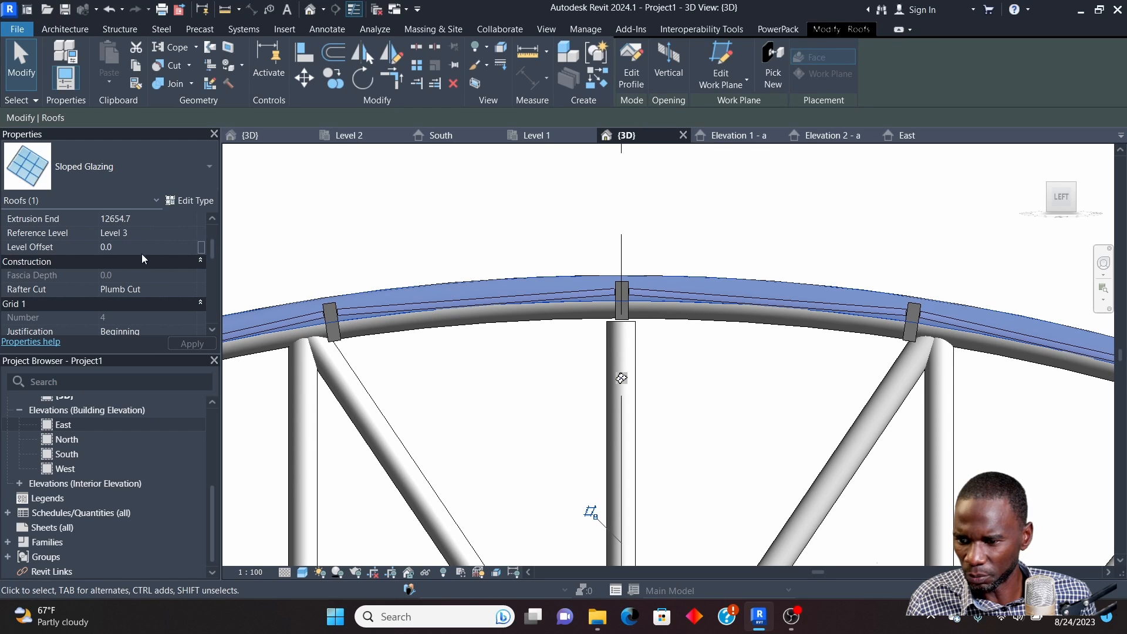
click(135, 247)
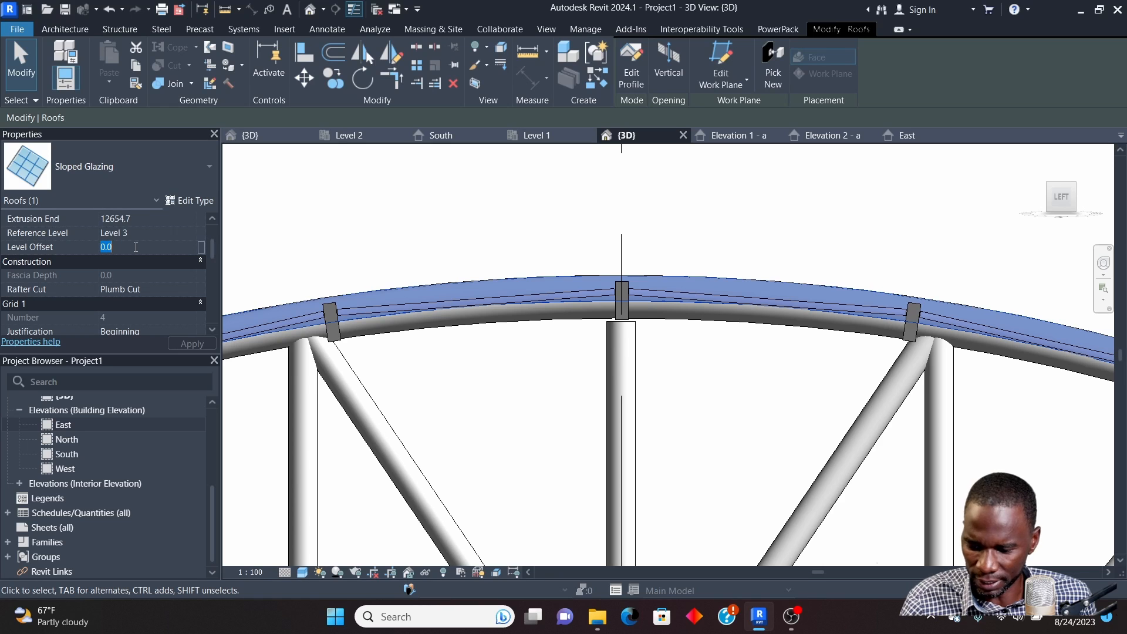
text(1)
key(Return)
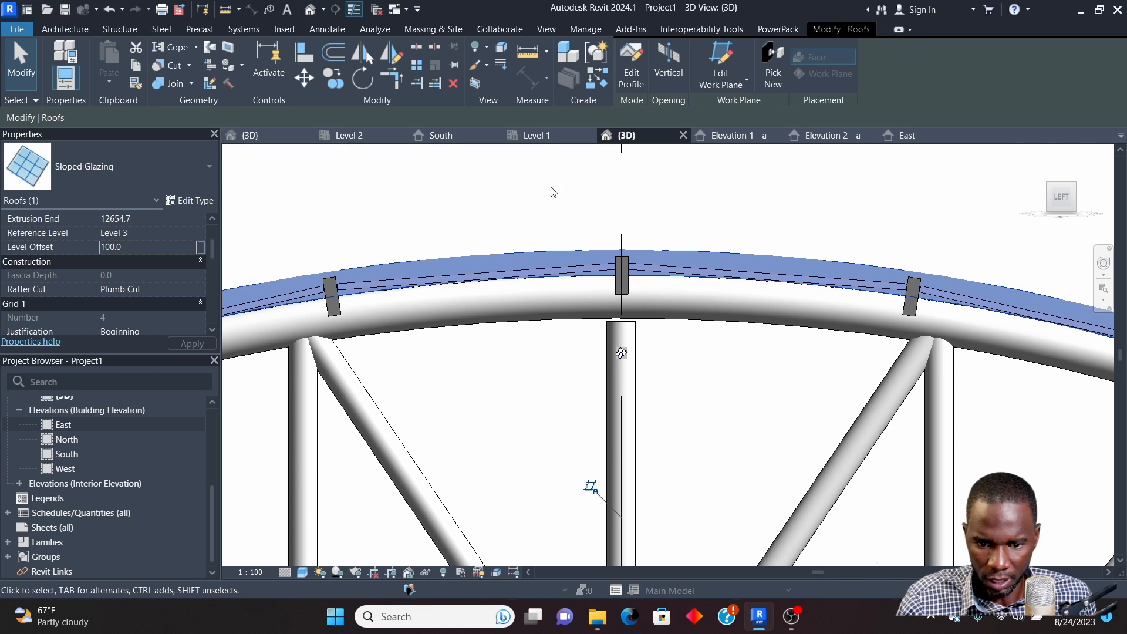
Try raising the sloped-glazing roof with a Level Offset of 200 and then 180
click(134, 247)
text(200)
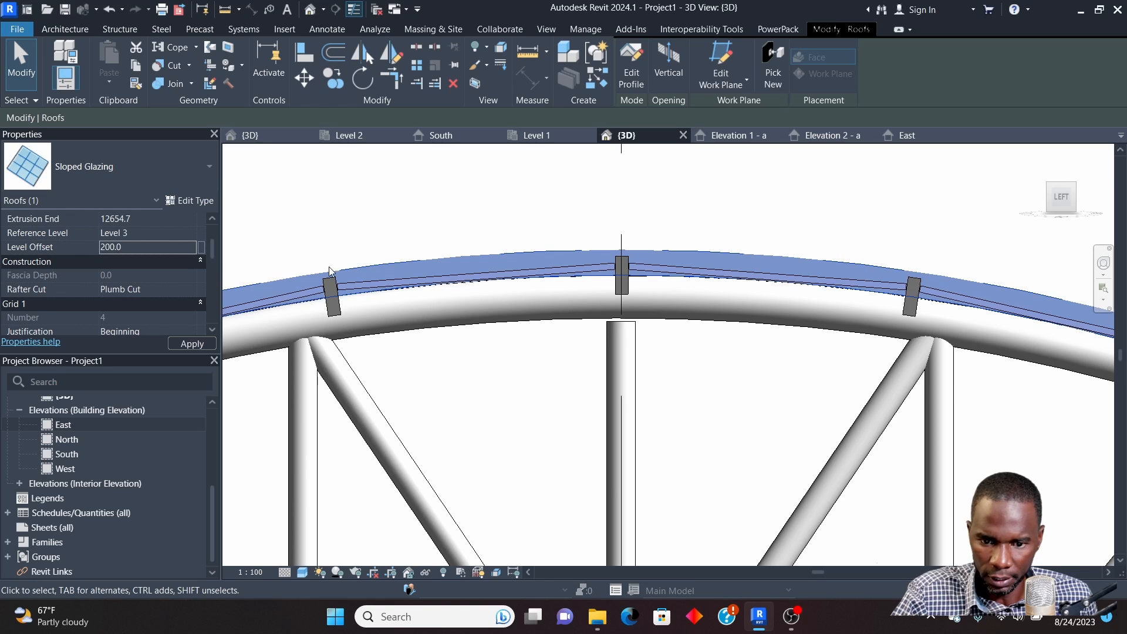
key(Return)
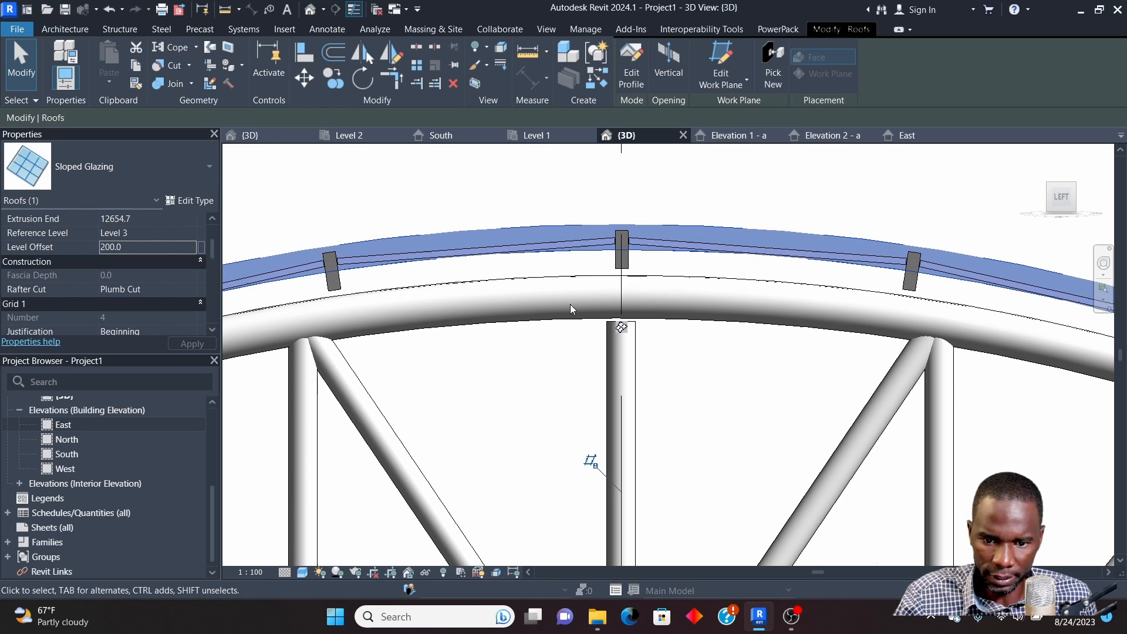
click(134, 248)
text(1)
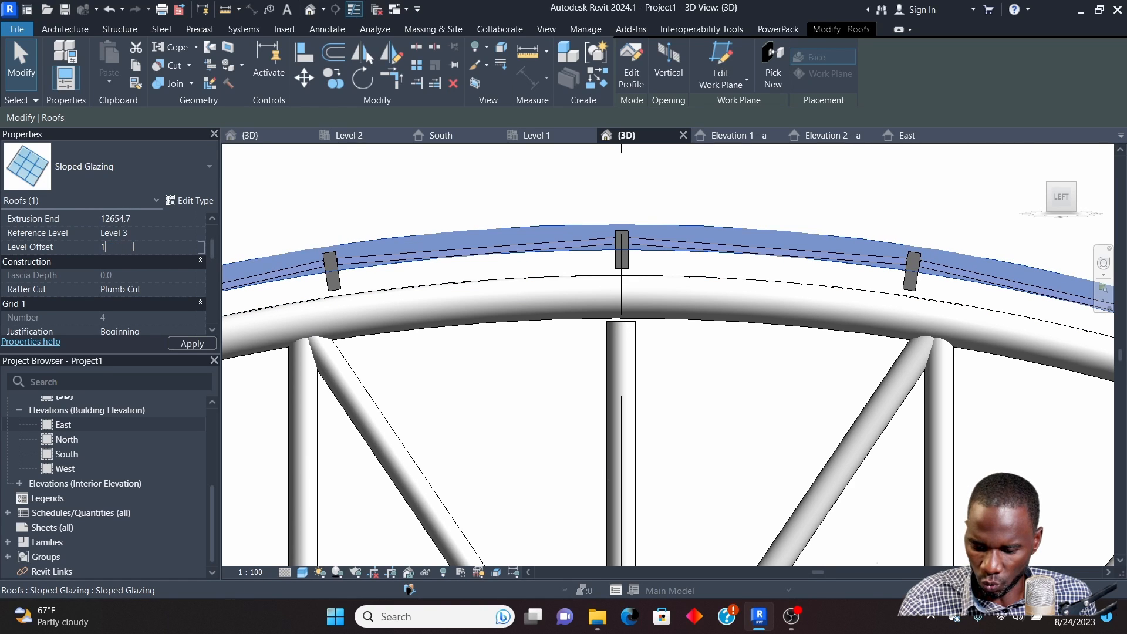
text(80)
key(Return)
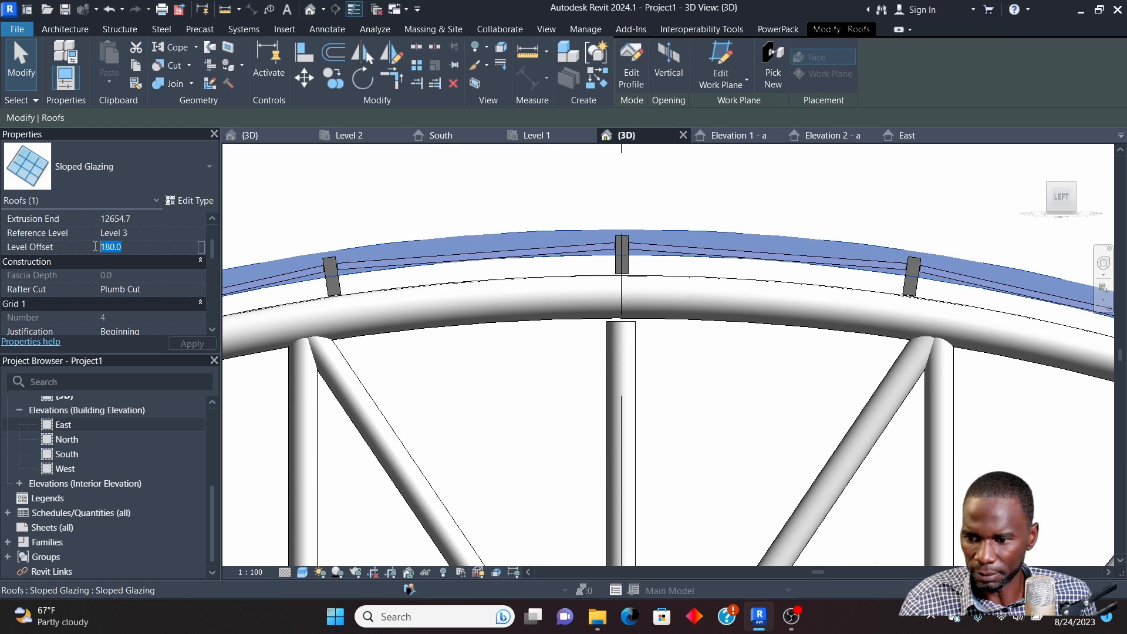
Set the sloped-glazing roof's Level Offset to 178 and deselect the roof
text(178)
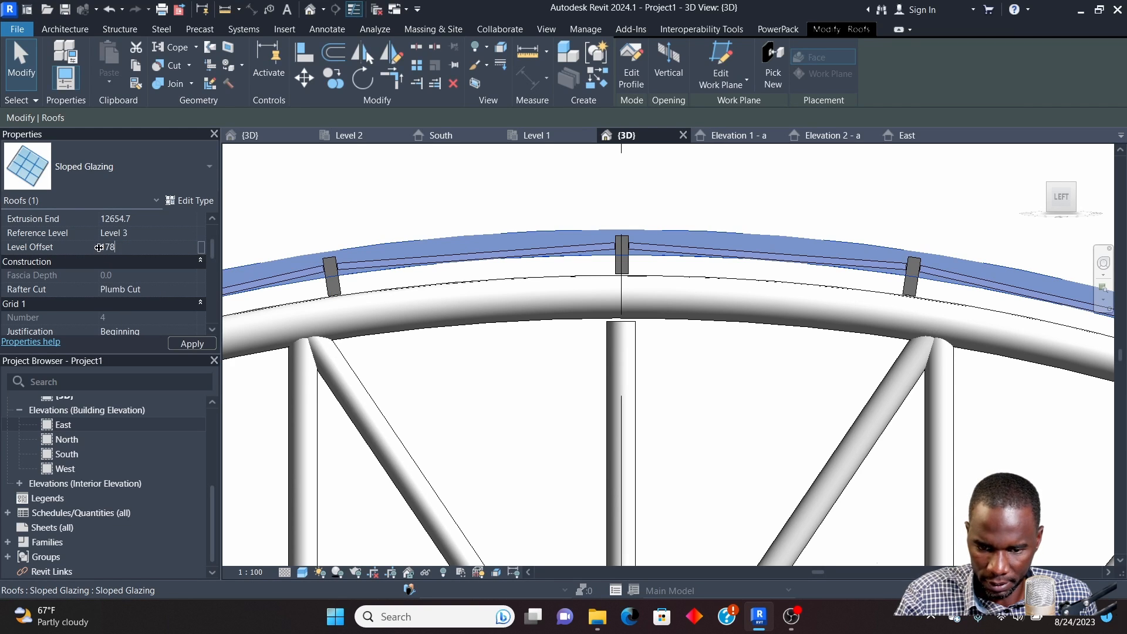
key(Return)
scroll(583, 292, down, 6)
key(Escape)
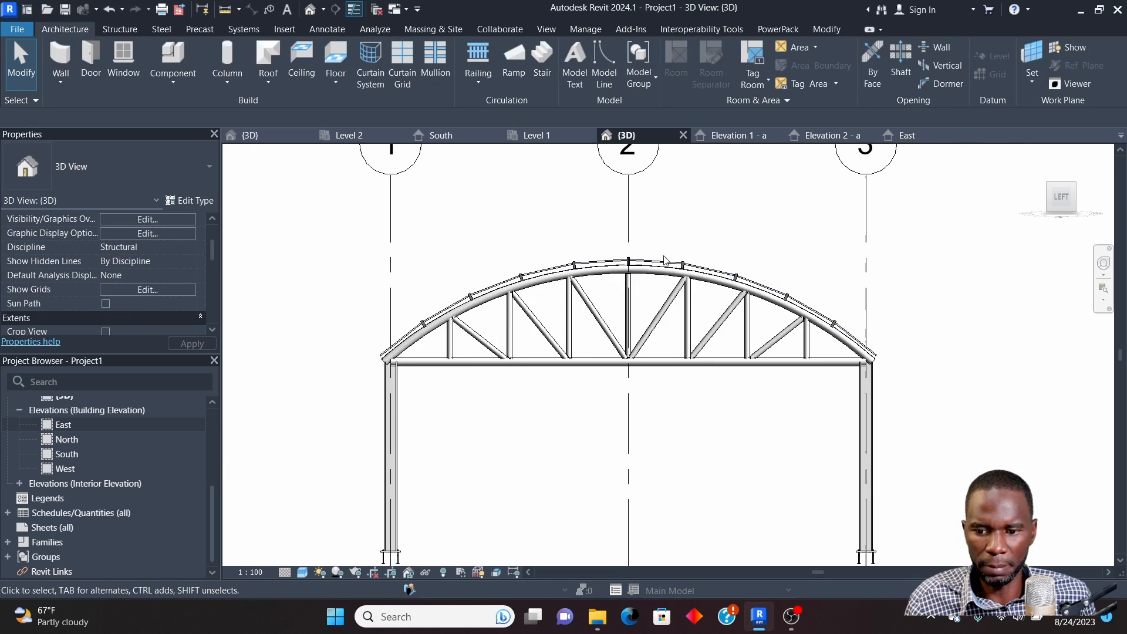
Check the fit of the raised roof and its mullions on the arched truss at both eaves and the ridge
scroll(817, 305, up, 5)
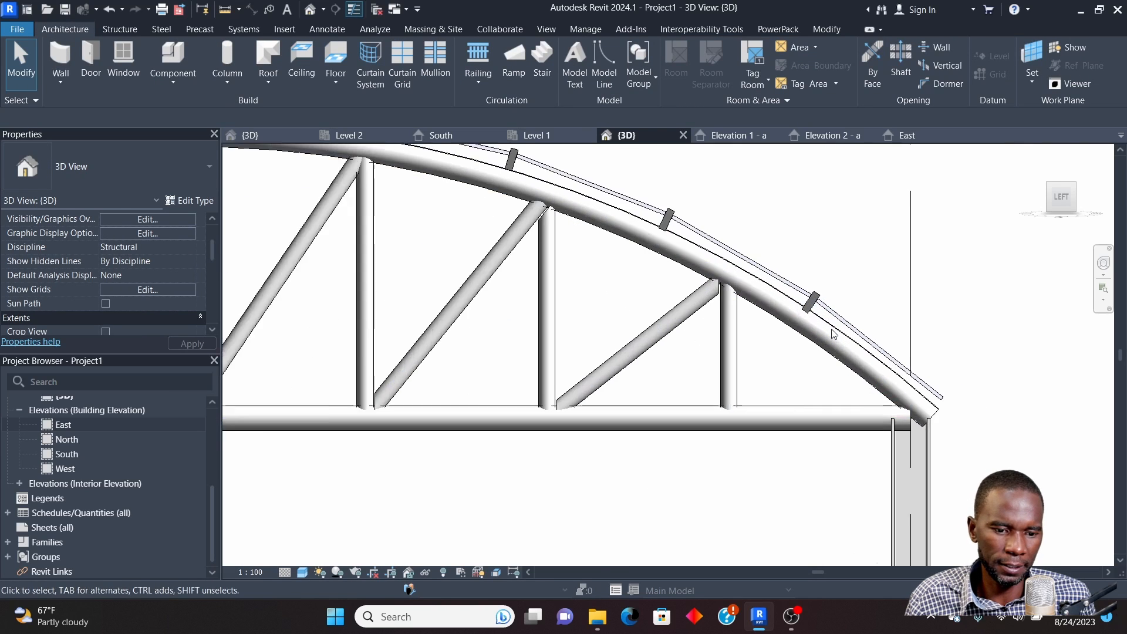
scroll(816, 305, down, 4)
scroll(891, 381, up, 4)
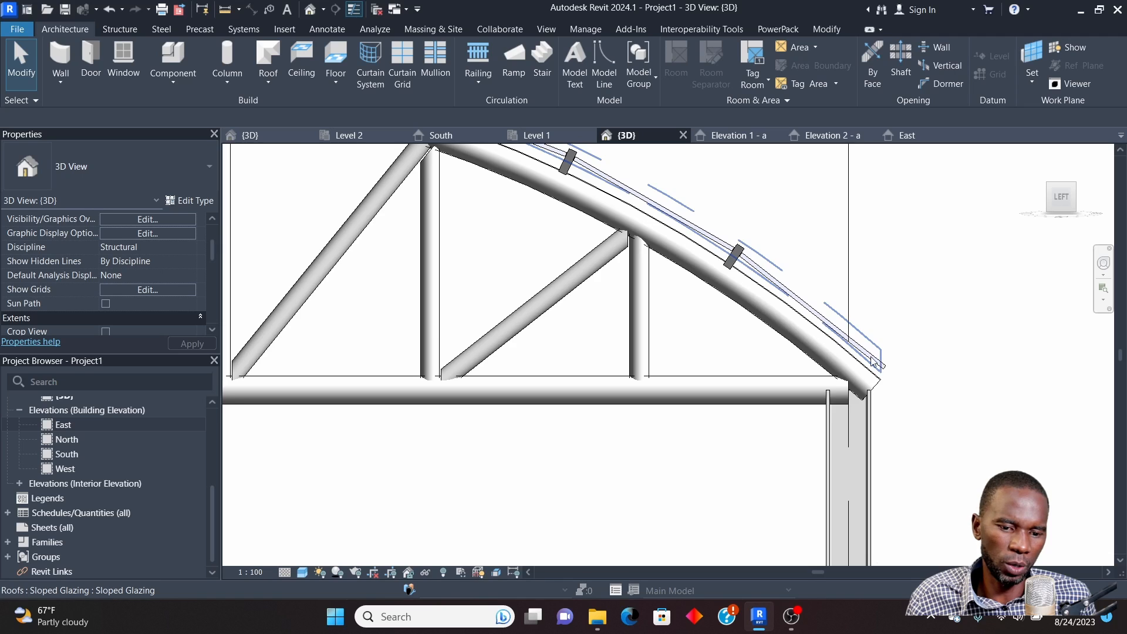
scroll(874, 361, down, 4)
scroll(420, 358, up, 4)
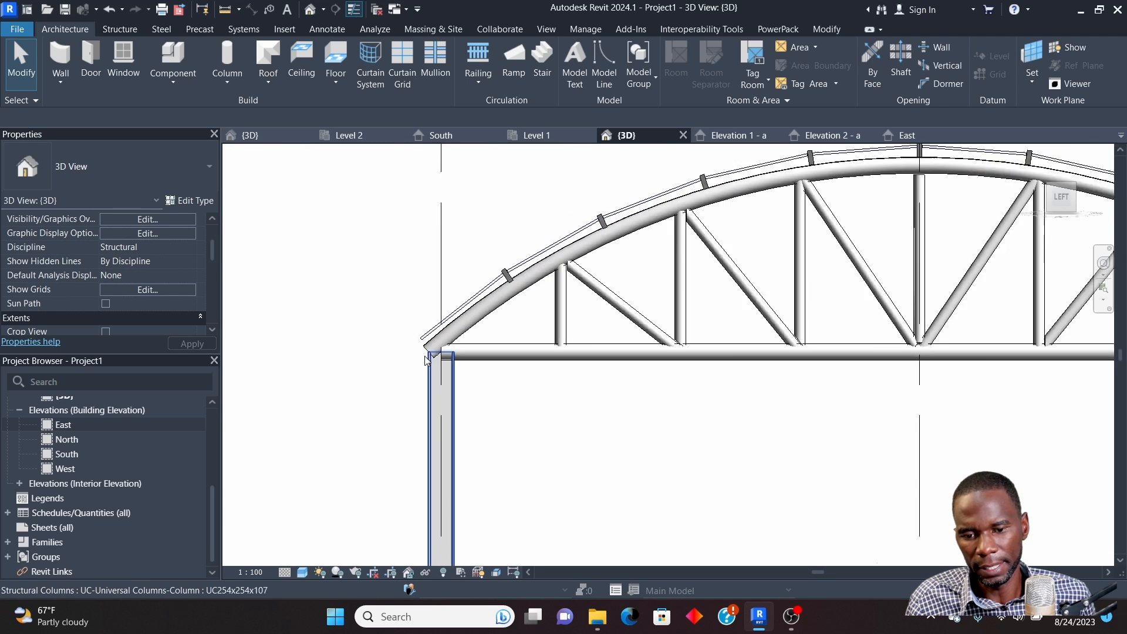
scroll(427, 360, down, 4)
scroll(636, 276, up, 5)
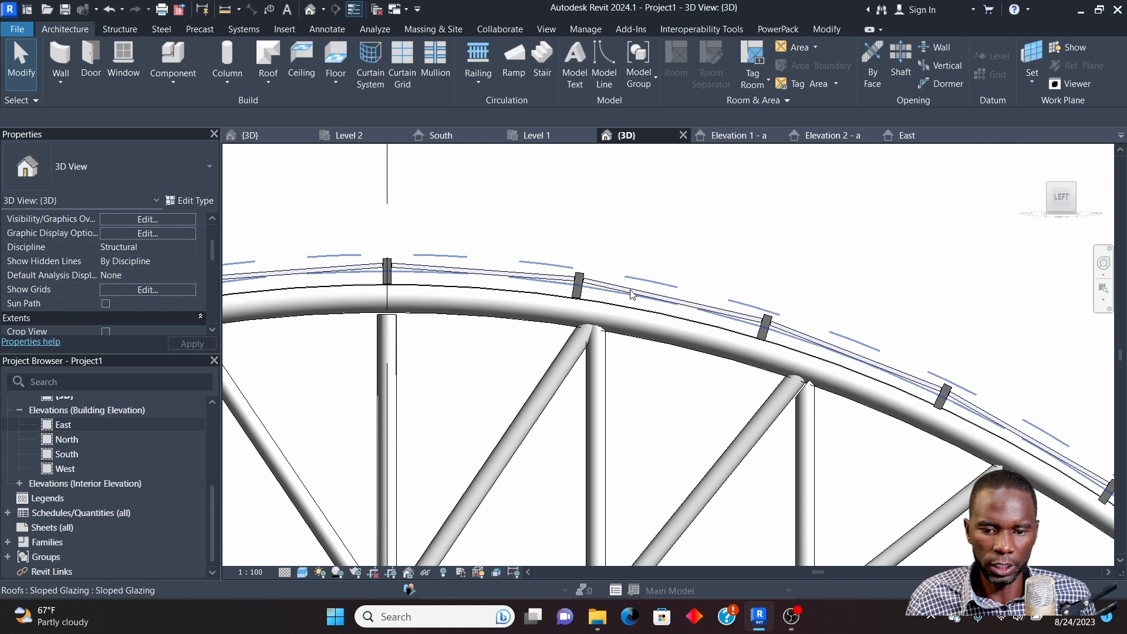
In the roof's Sloped Glazing type properties, set the Grid 1 Border 1 mullions to Rectangular Mullion : Rectangular Mullion 1
click(631, 293)
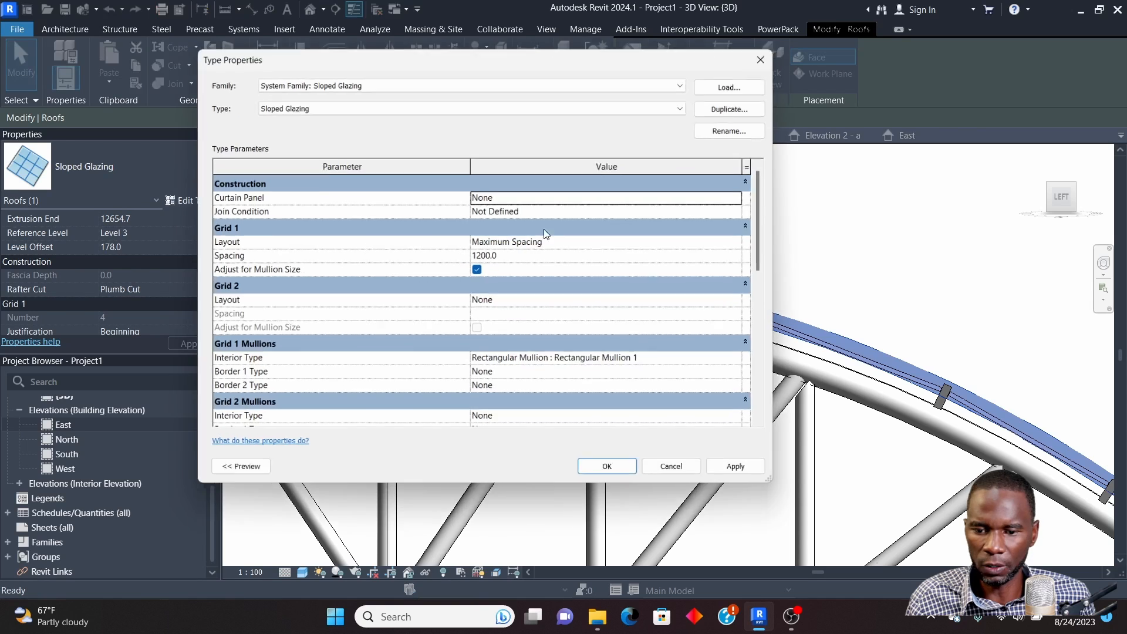
click(186, 201)
scroll(565, 333, down, 2)
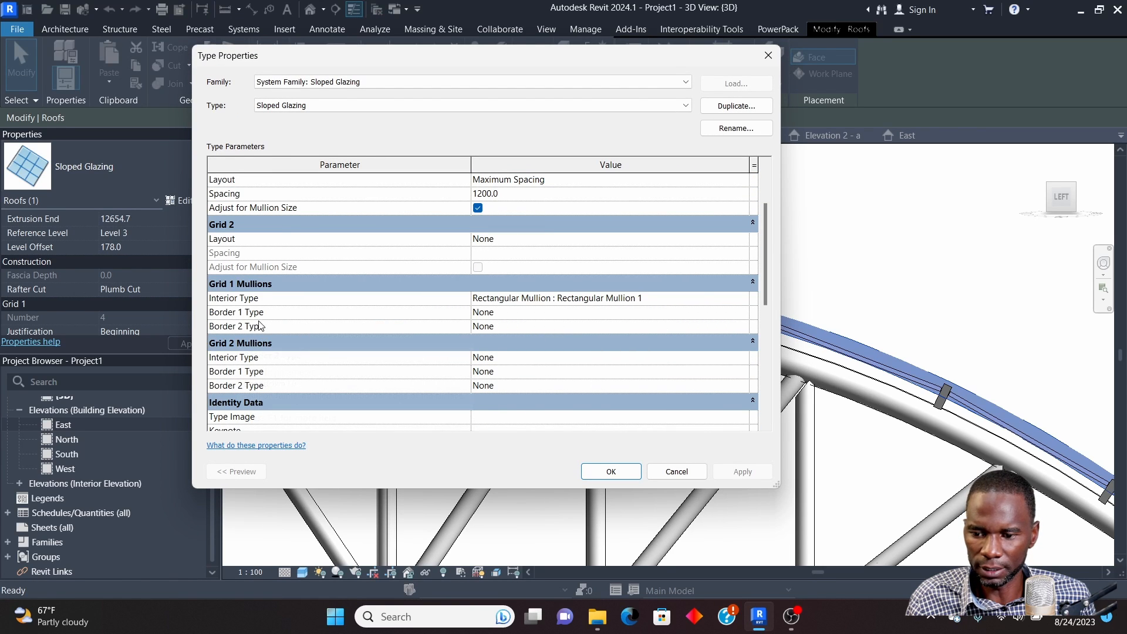
click(737, 314)
click(742, 313)
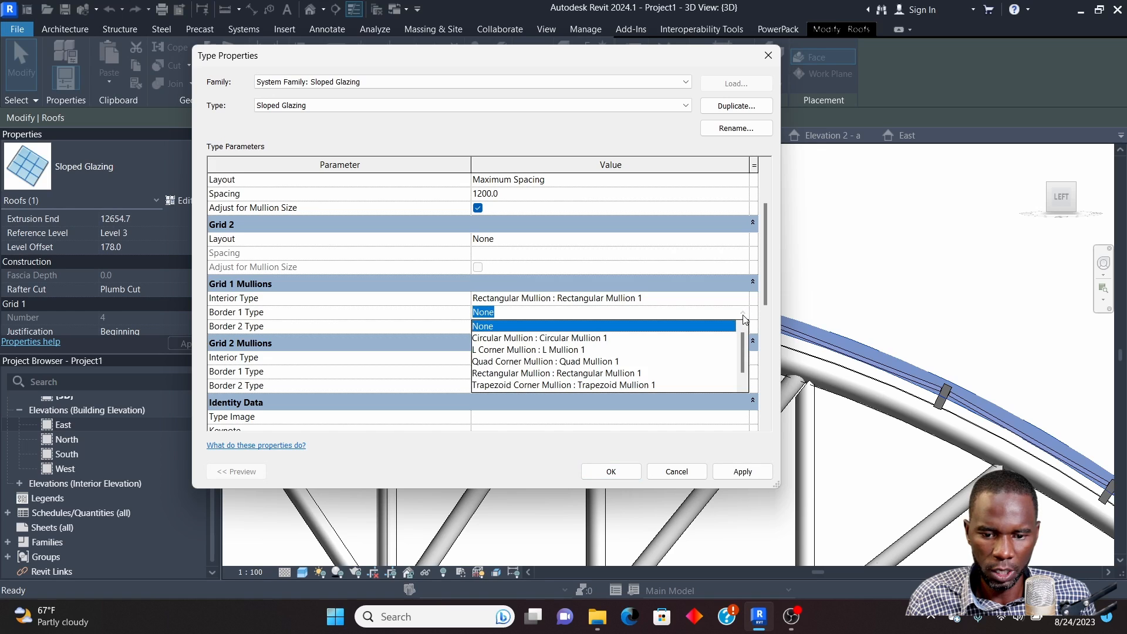
click(617, 374)
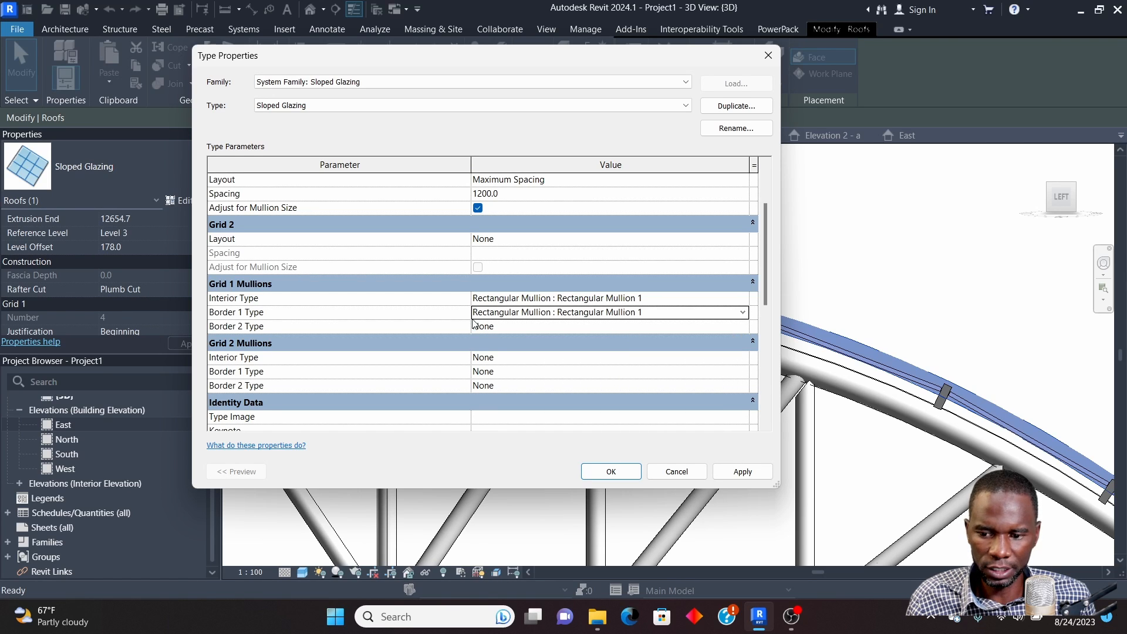
Set the Grid 1 Border 2 mullions to Rectangular Mullion : Rectangular Mullion 1, apply the type changes and deselect the roof
click(741, 327)
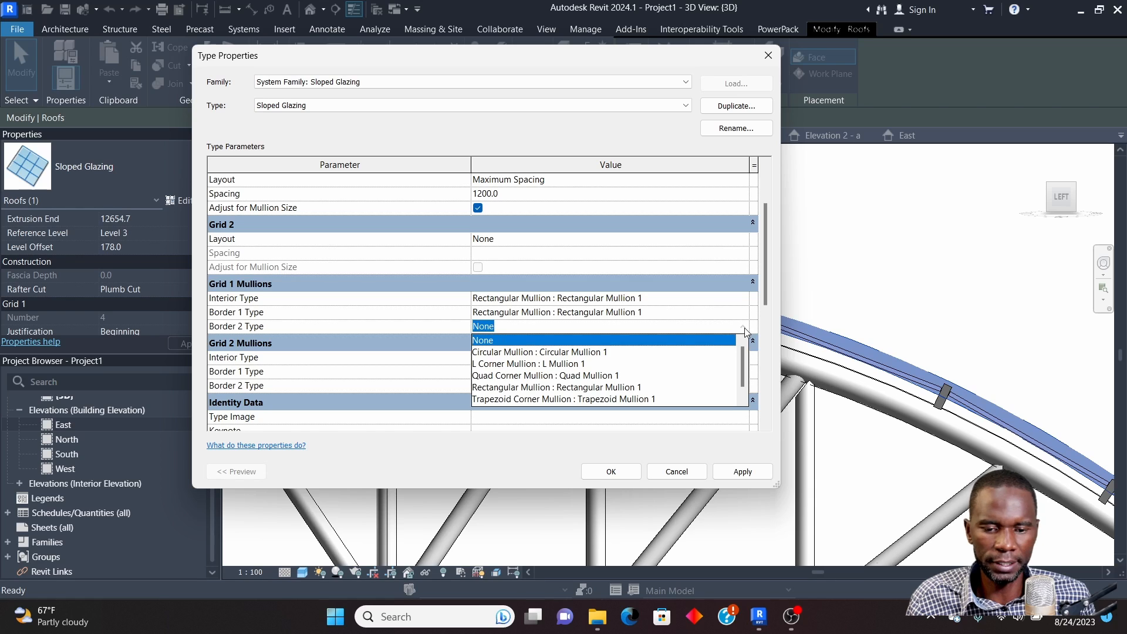
click(610, 388)
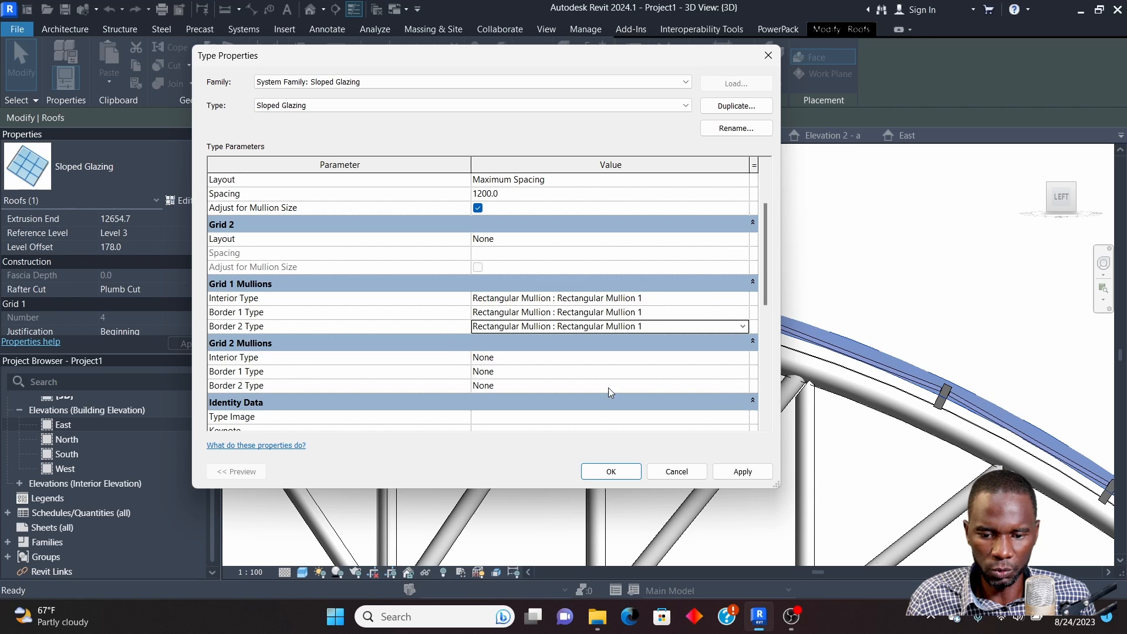
click(735, 471)
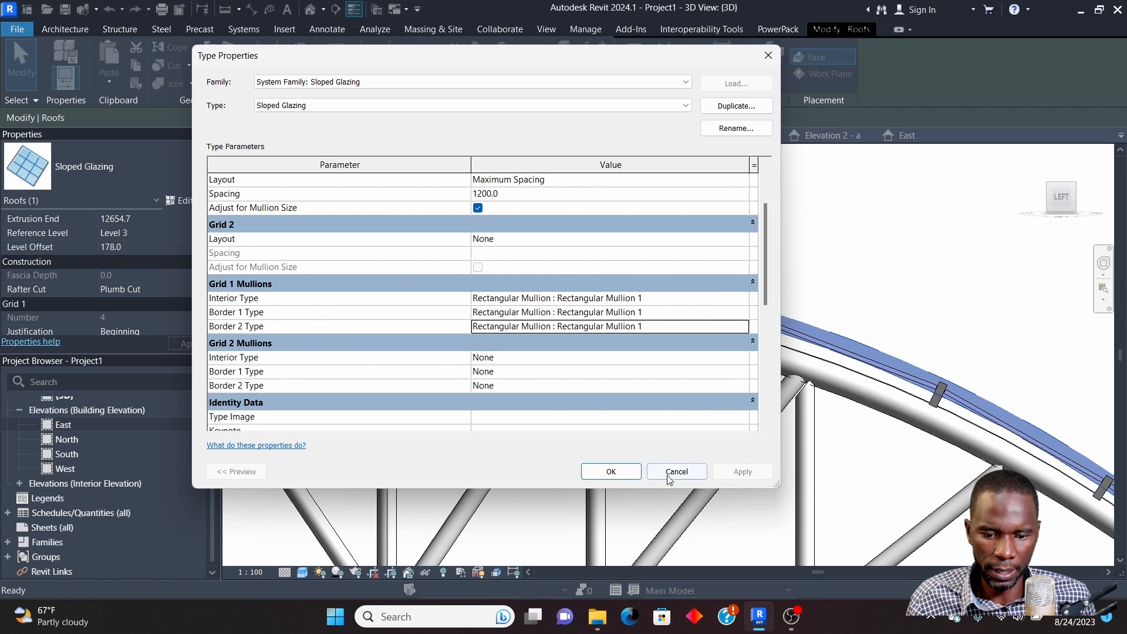
click(607, 471)
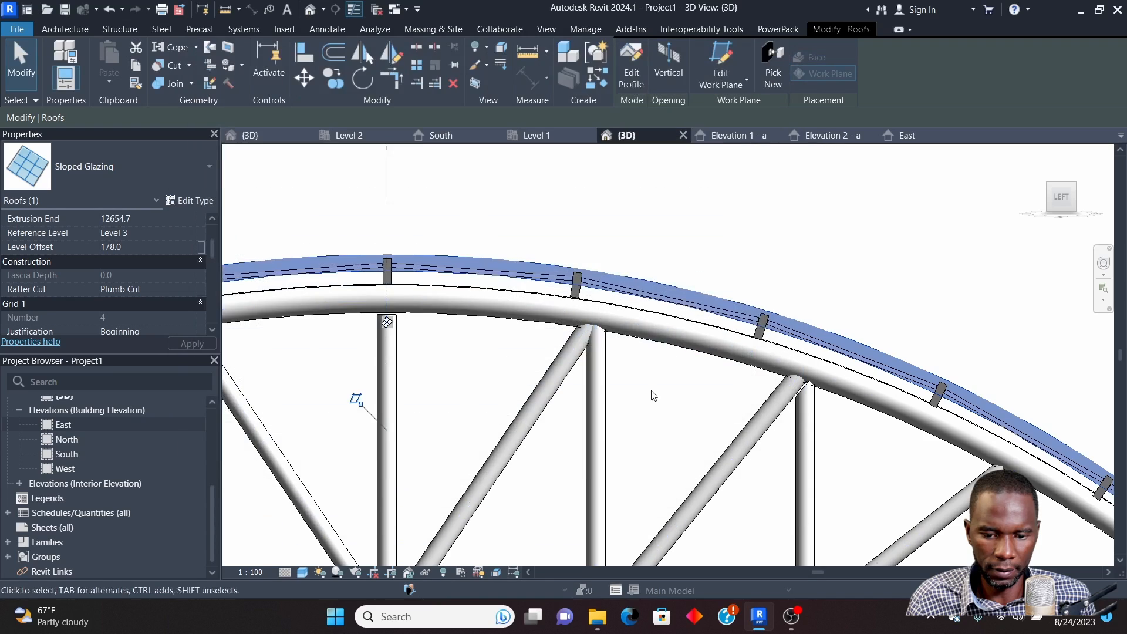
scroll(676, 254, down, 5)
scroll(886, 389, up, 2)
scroll(884, 385, up, 2)
click(932, 365)
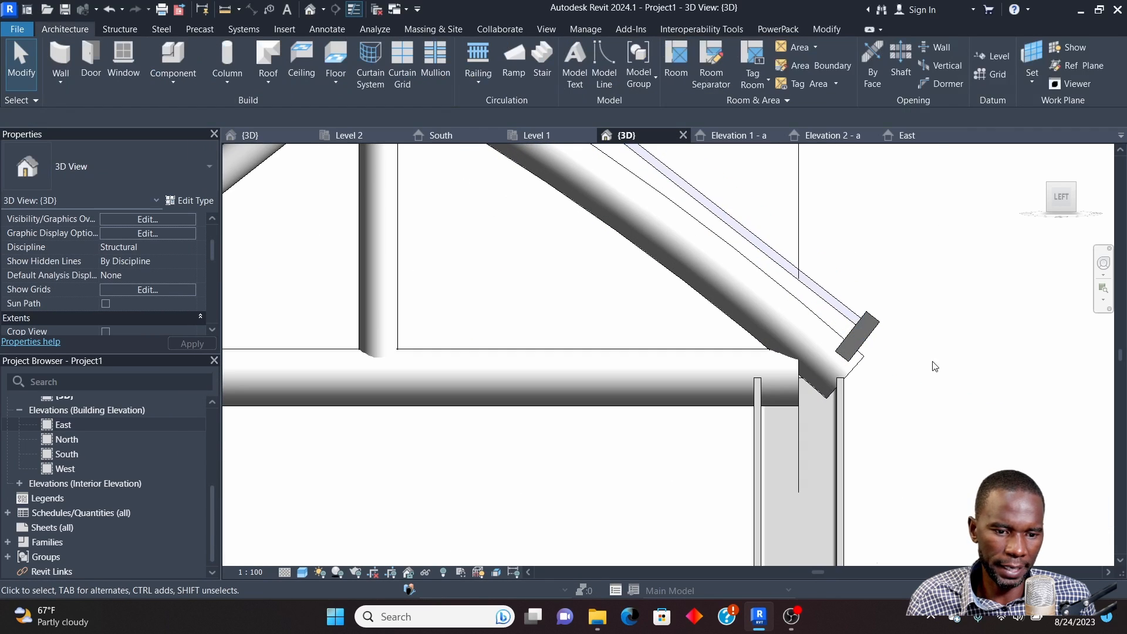
Examine the sloped-glazing roof, its border and interior mullions, and their seating on the arched trusses from several angles
scroll(846, 363, down, 1)
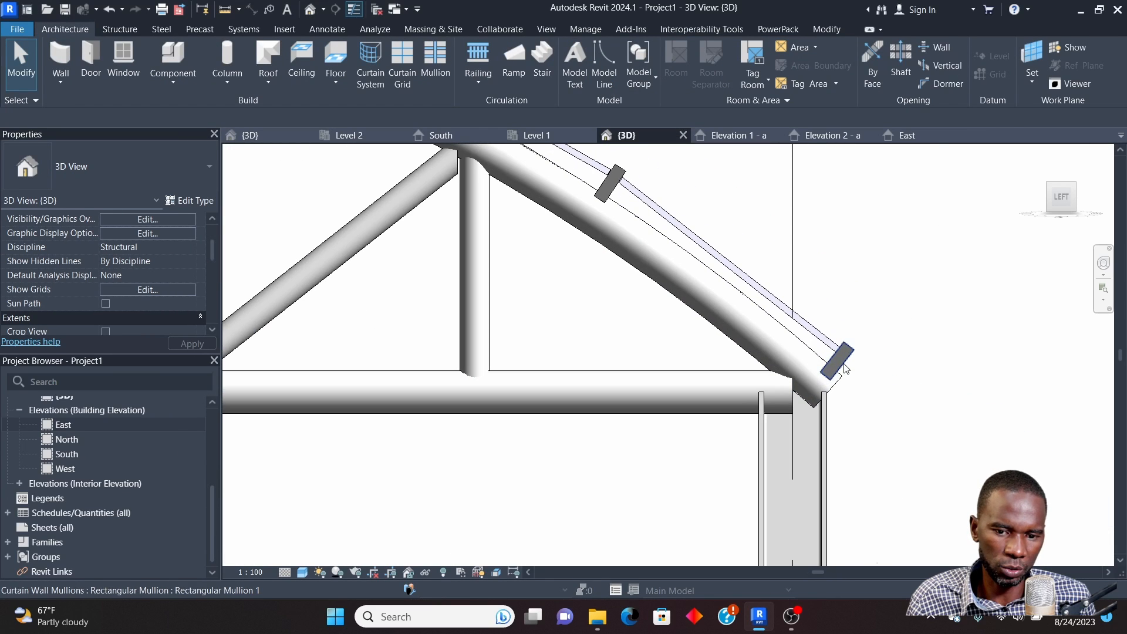
scroll(886, 382, down, 3)
scroll(807, 342, down, 2)
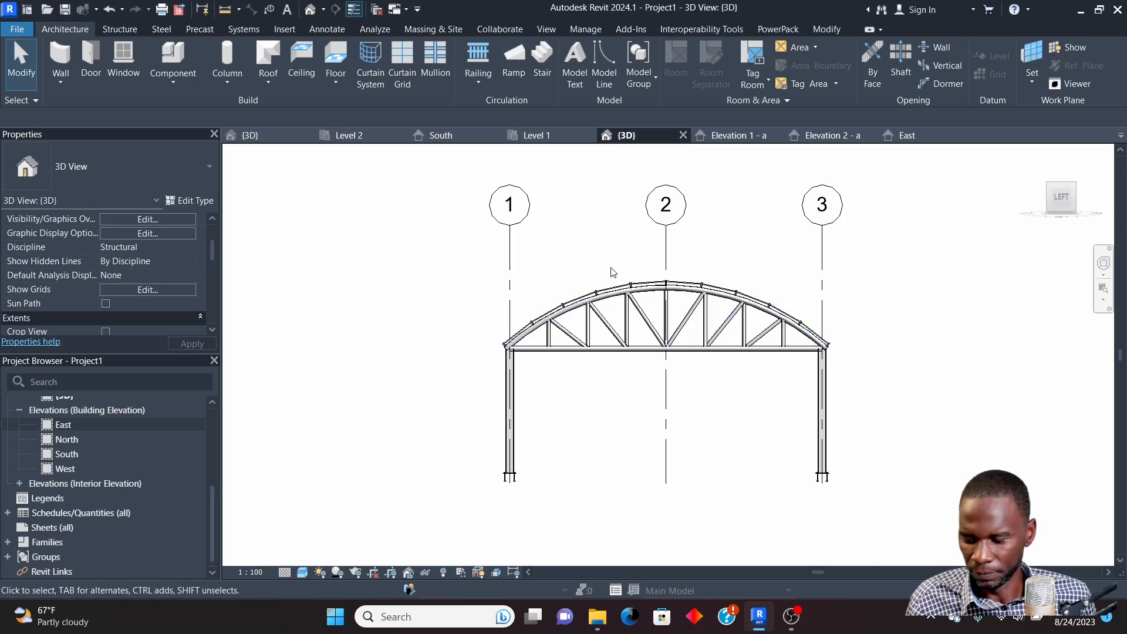
shift+middle_drag(781, 339, 728, 332)
scroll(728, 331, up, 4)
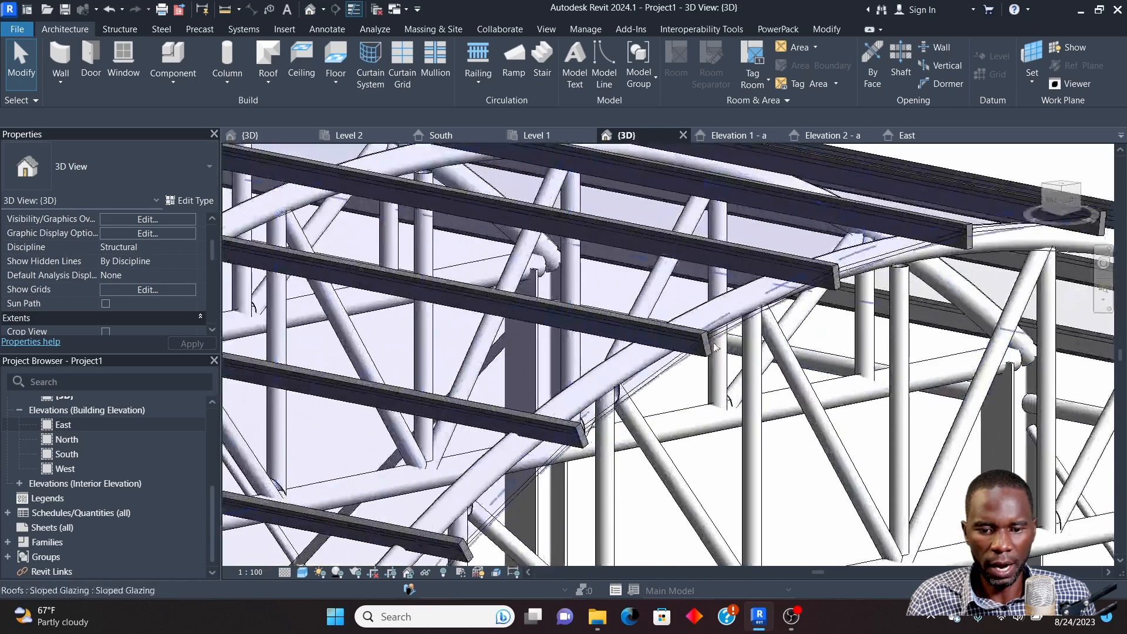
scroll(552, 308, down, 4)
scroll(689, 309, up, 5)
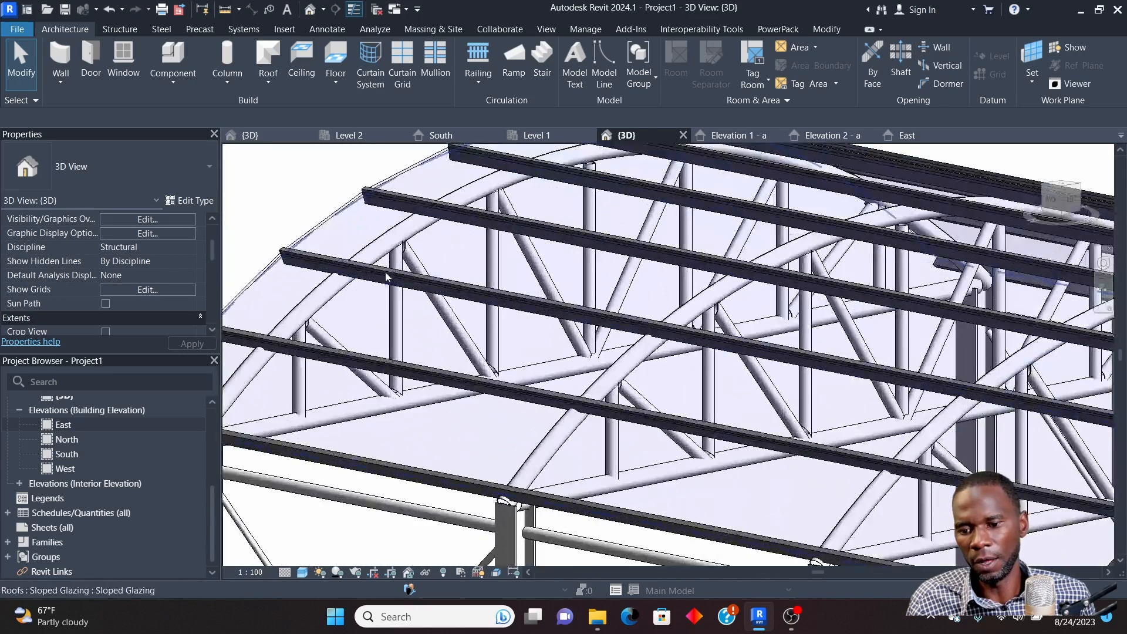
scroll(821, 403, down, 3)
shift+middle_drag(855, 284, 849, 287)
scroll(763, 329, up, 4)
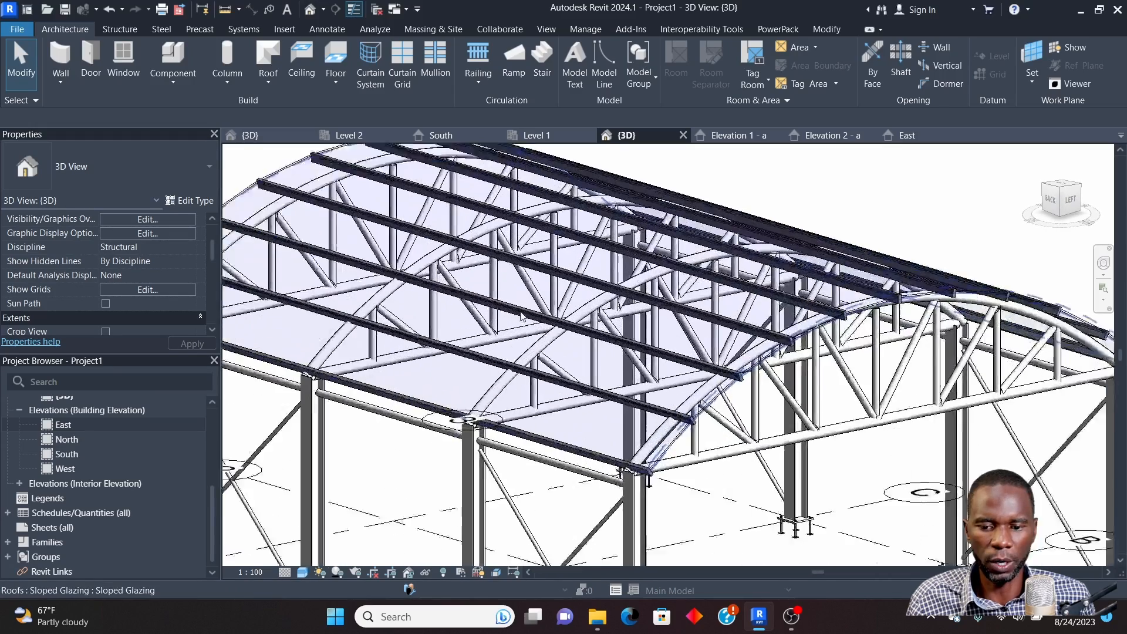
scroll(763, 329, down, 3)
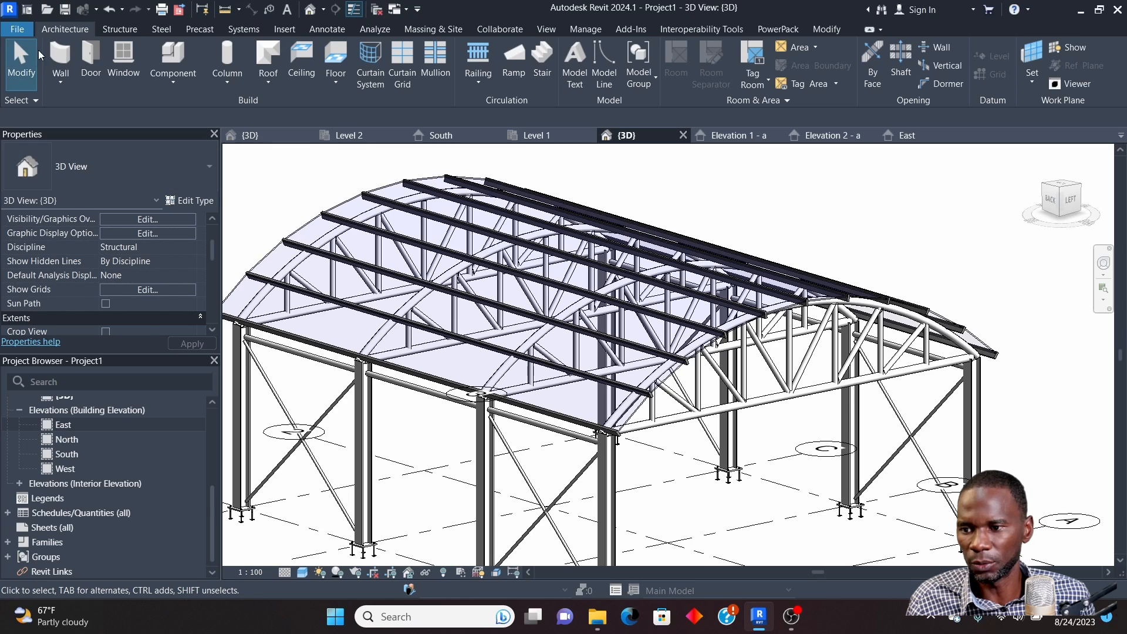
Save the project to the Desktop under the file name MY FRAME
click(17, 29)
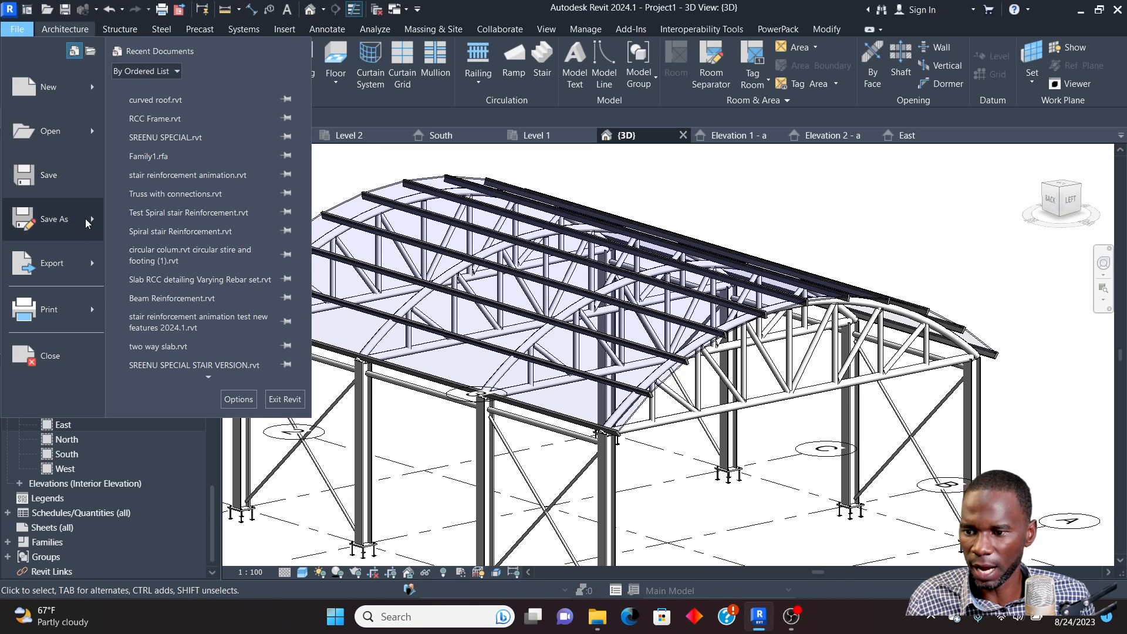
mouse_move(92, 223)
click(164, 166)
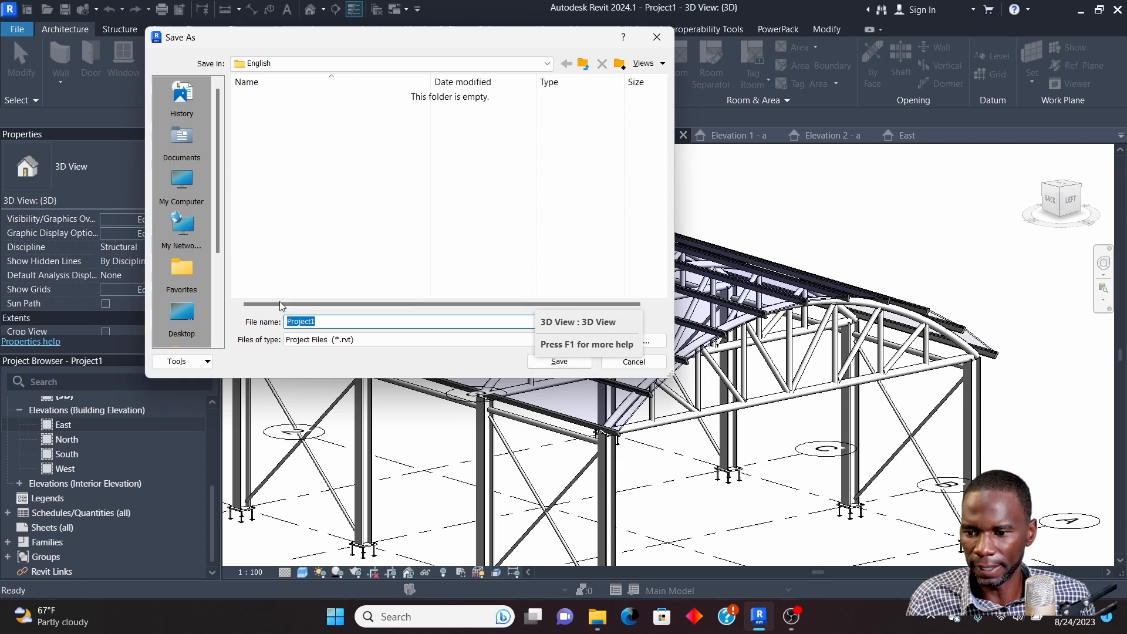
click(181, 314)
text(M)
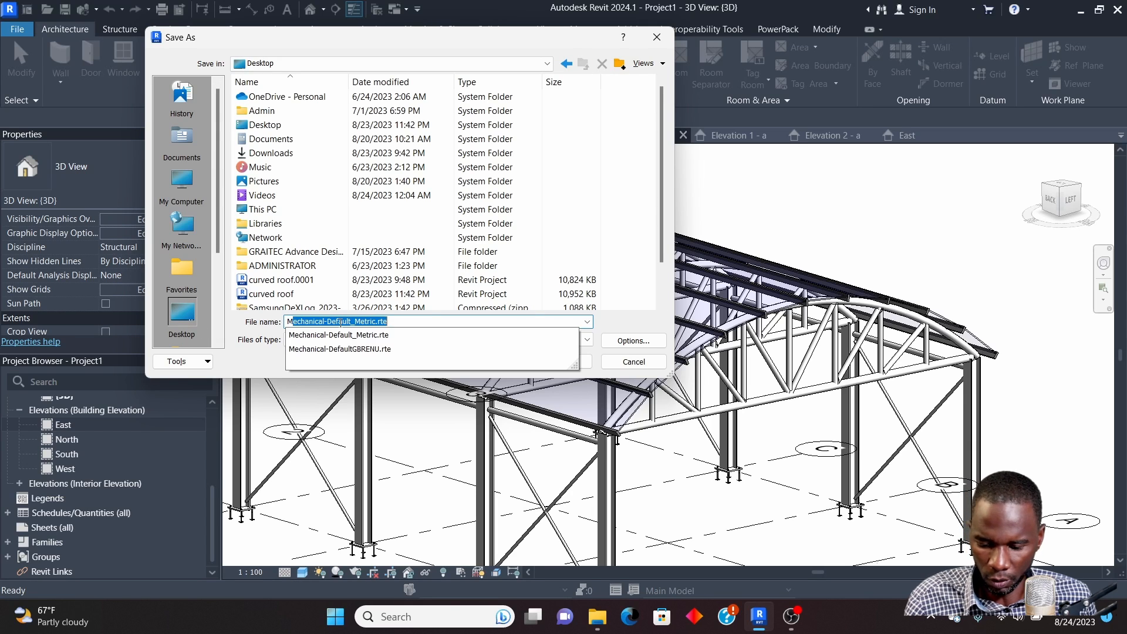
text(Y FR)
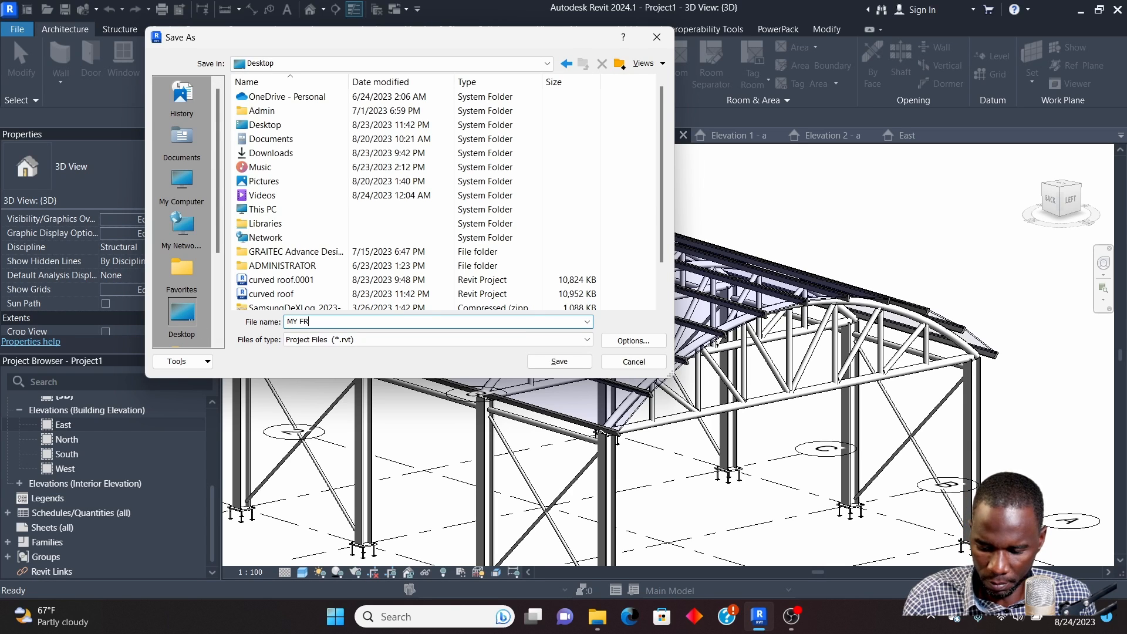
text(AME)
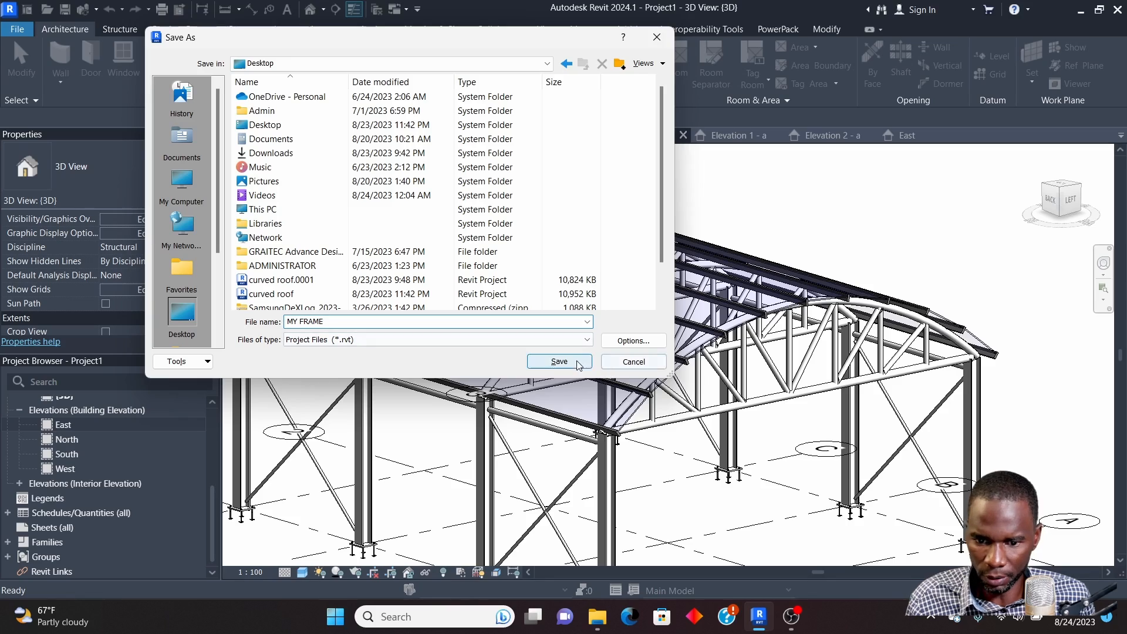
click(561, 361)
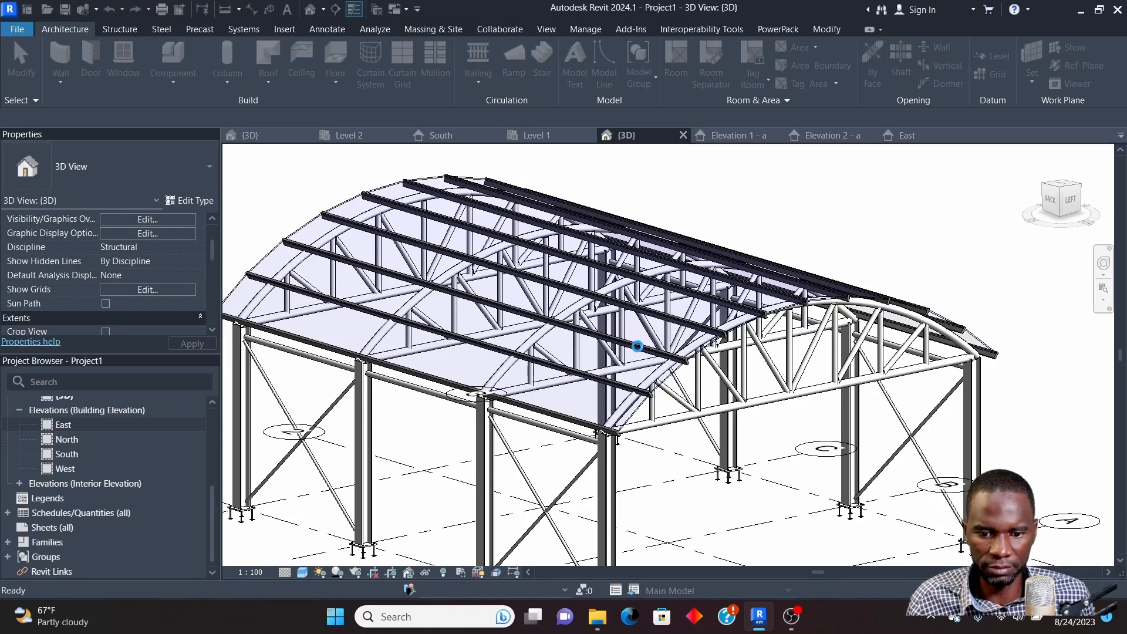
scroll(560, 288, down, 3)
scroll(676, 314, up, 3)
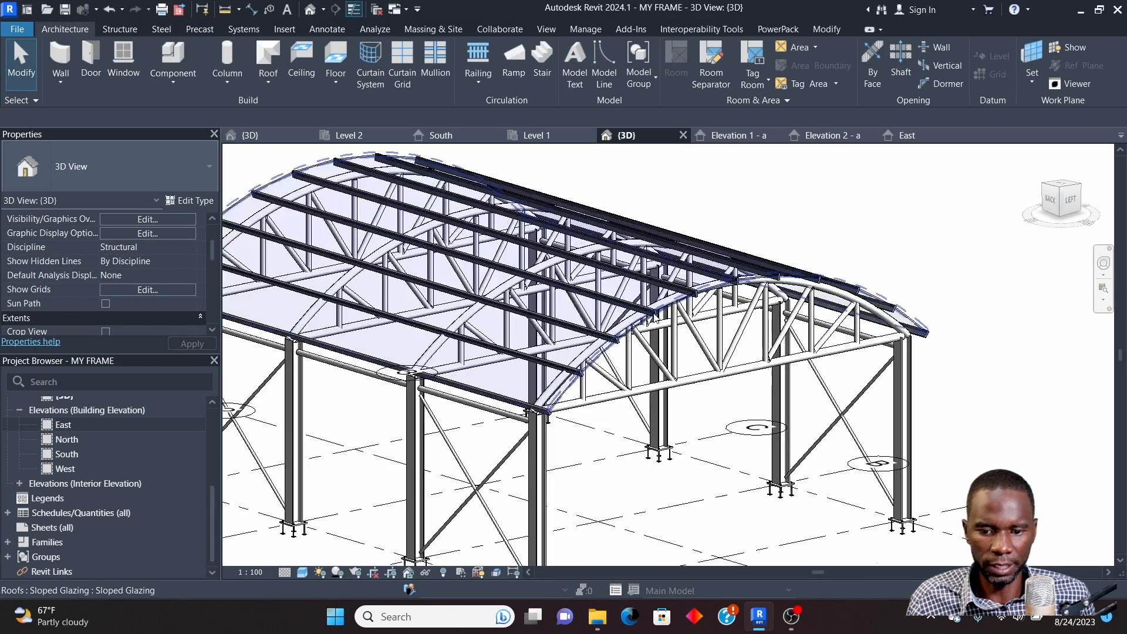
scroll(649, 303, down, 3)
scroll(538, 296, up, 2)
scroll(549, 295, down, 2)
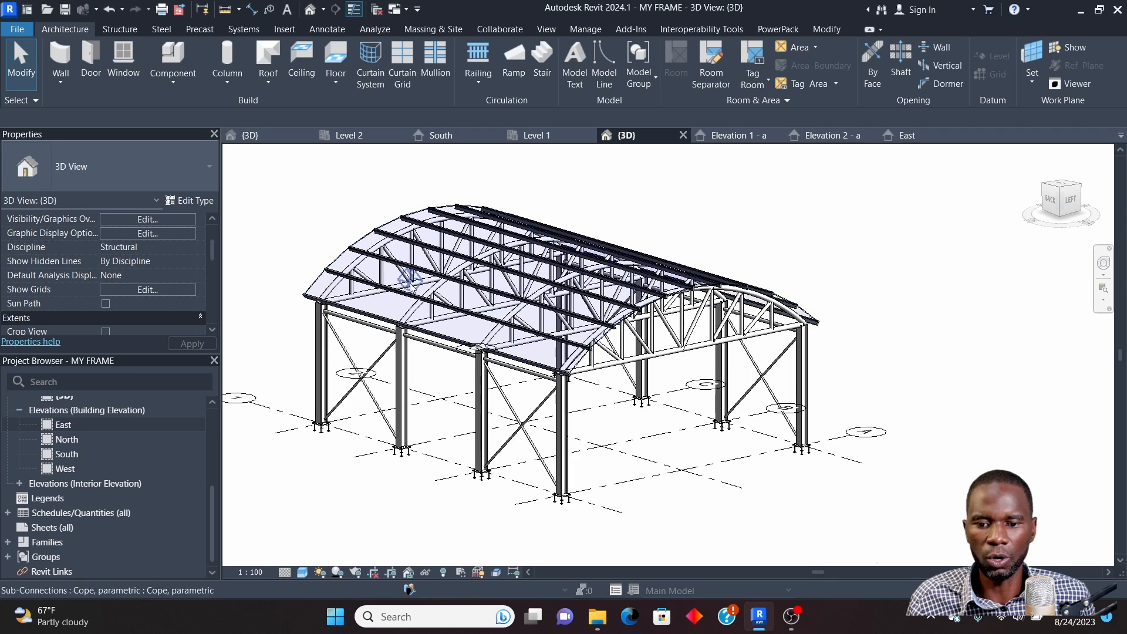
Start a new family and browse to the English folder of metric family templates
click(18, 31)
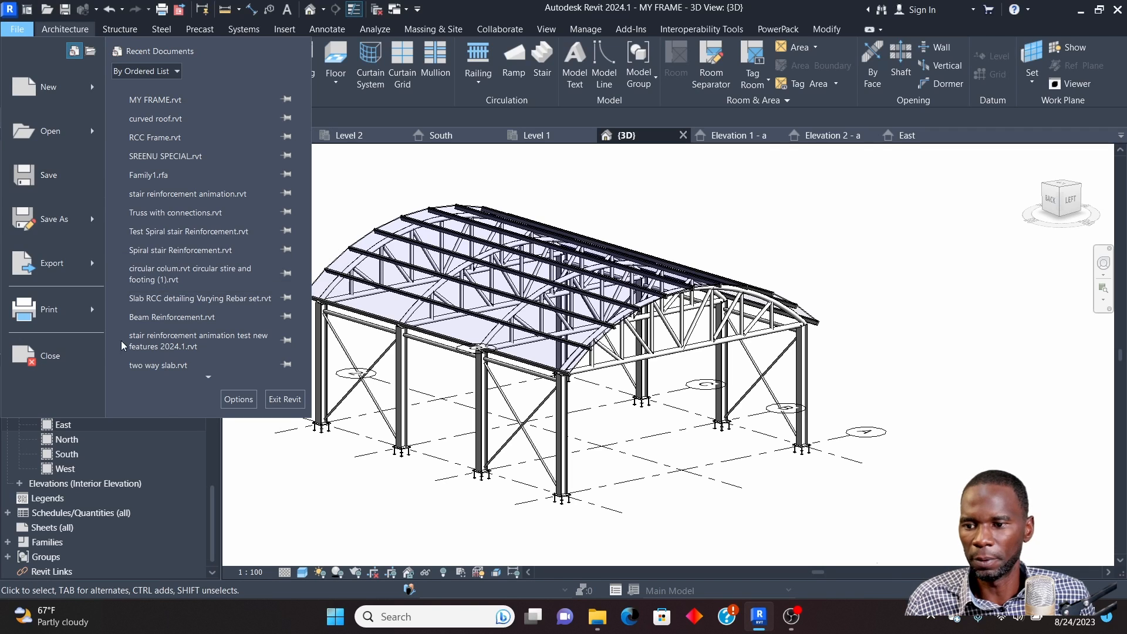
scroll(176, 252, down, 1)
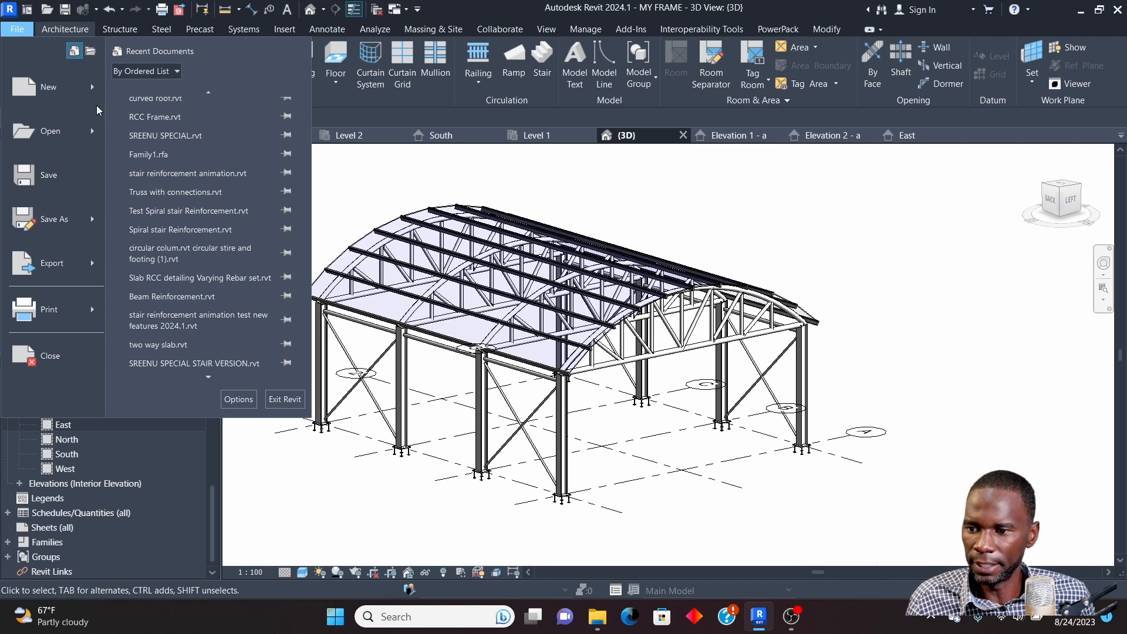
mouse_move(92, 90)
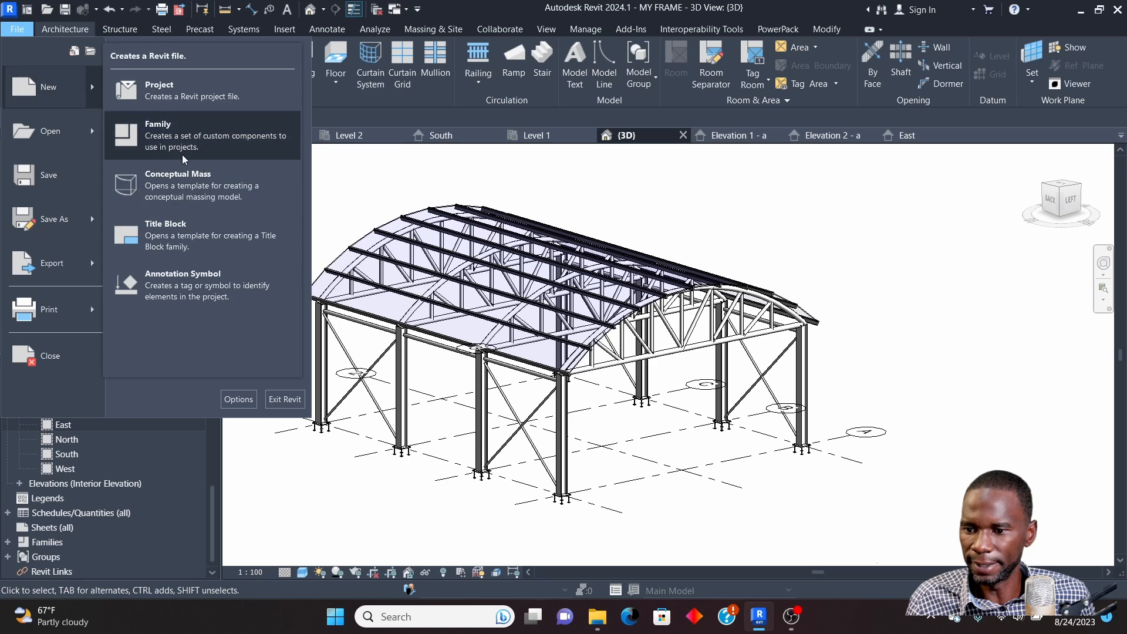
click(168, 138)
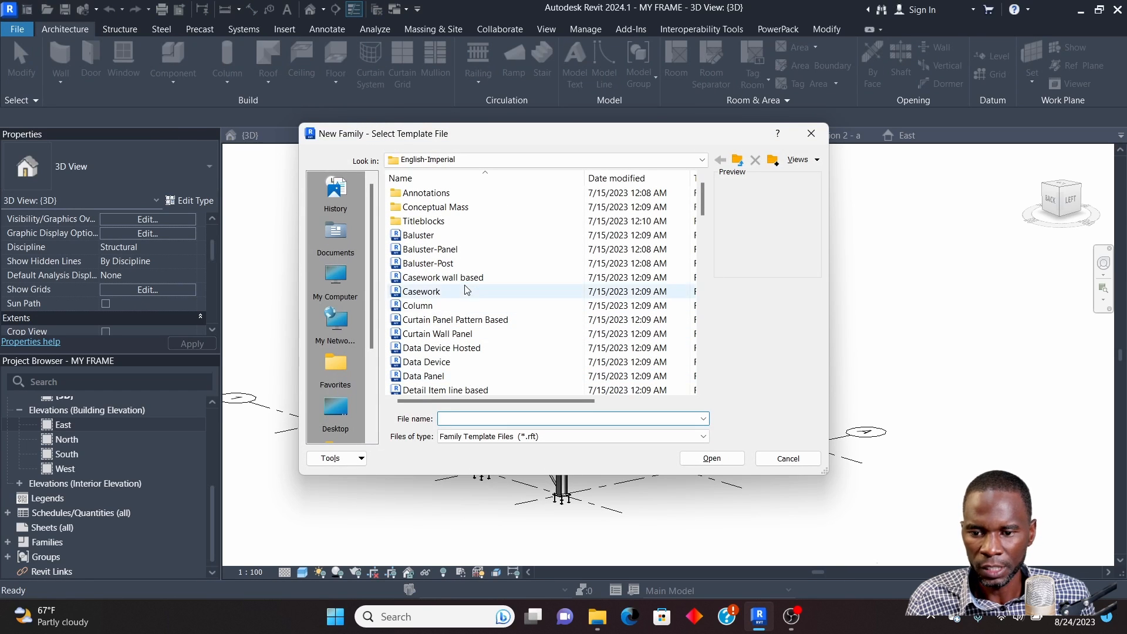
click(740, 162)
double_click(420, 221)
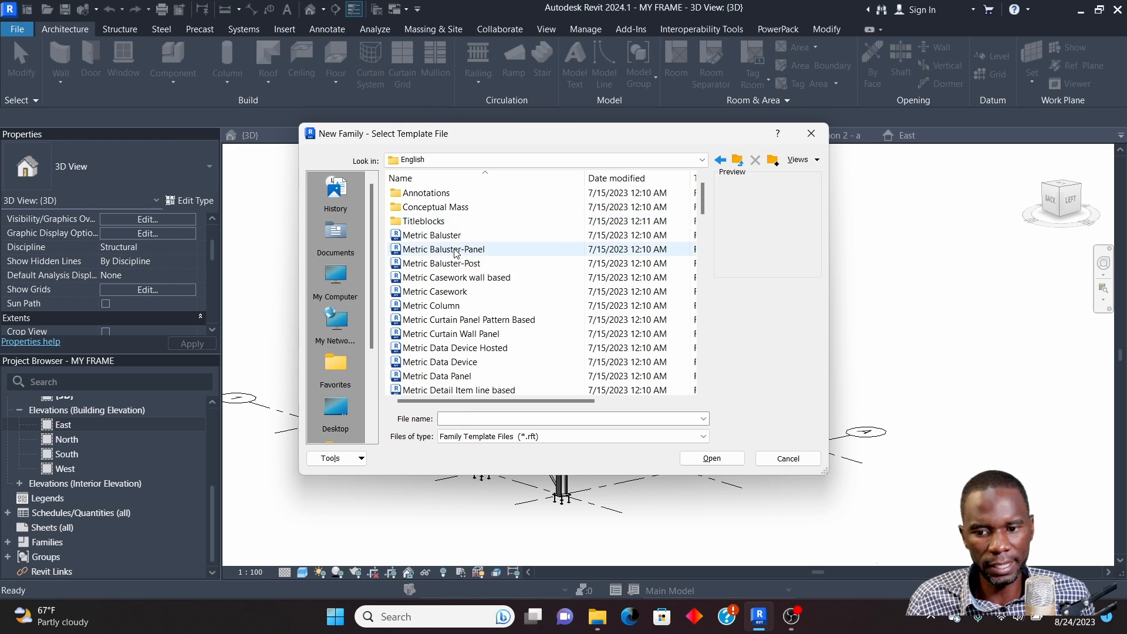
Create the new family from the Metric Profile-Mullion template
scroll(472, 317, down, 10)
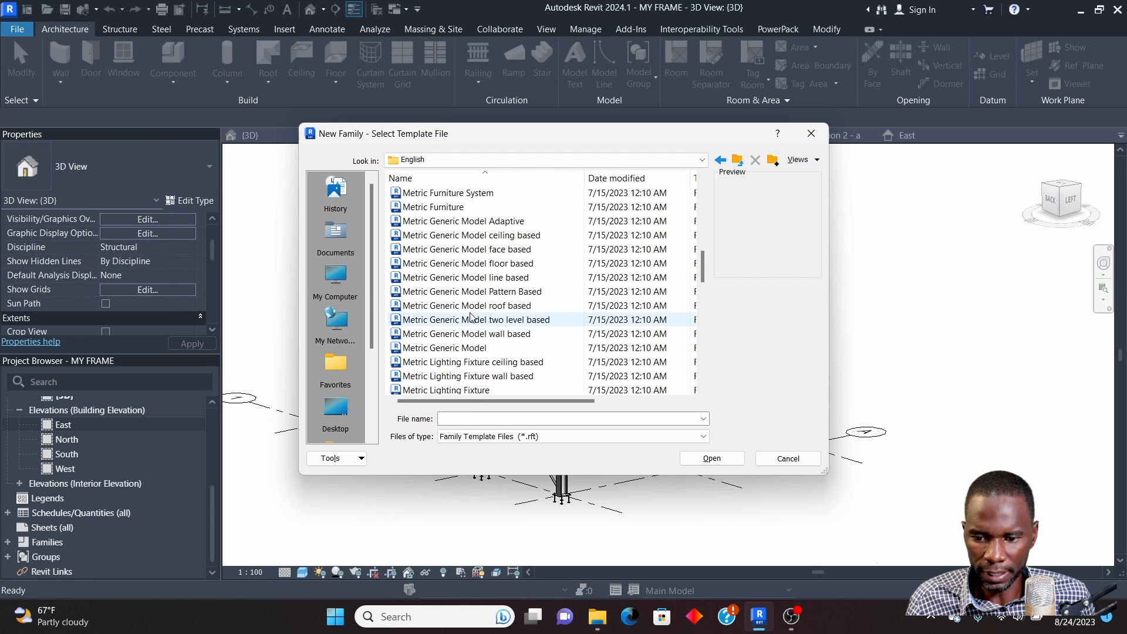
scroll(467, 319, down, 5)
scroll(511, 353, down, 5)
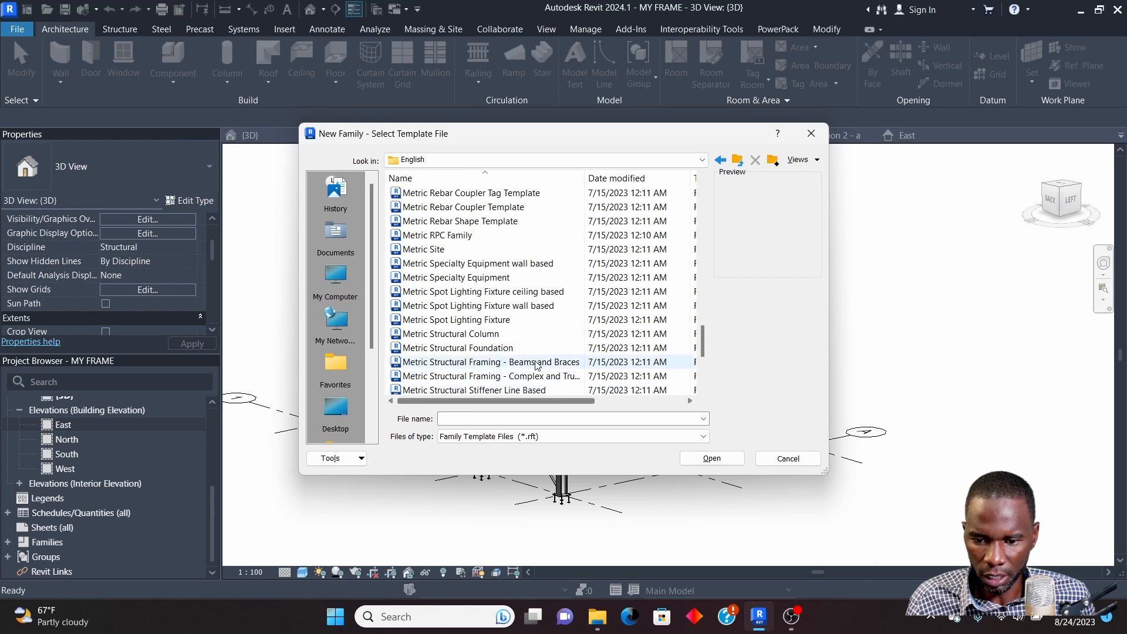
scroll(532, 361, down, 4)
scroll(516, 349, up, 9)
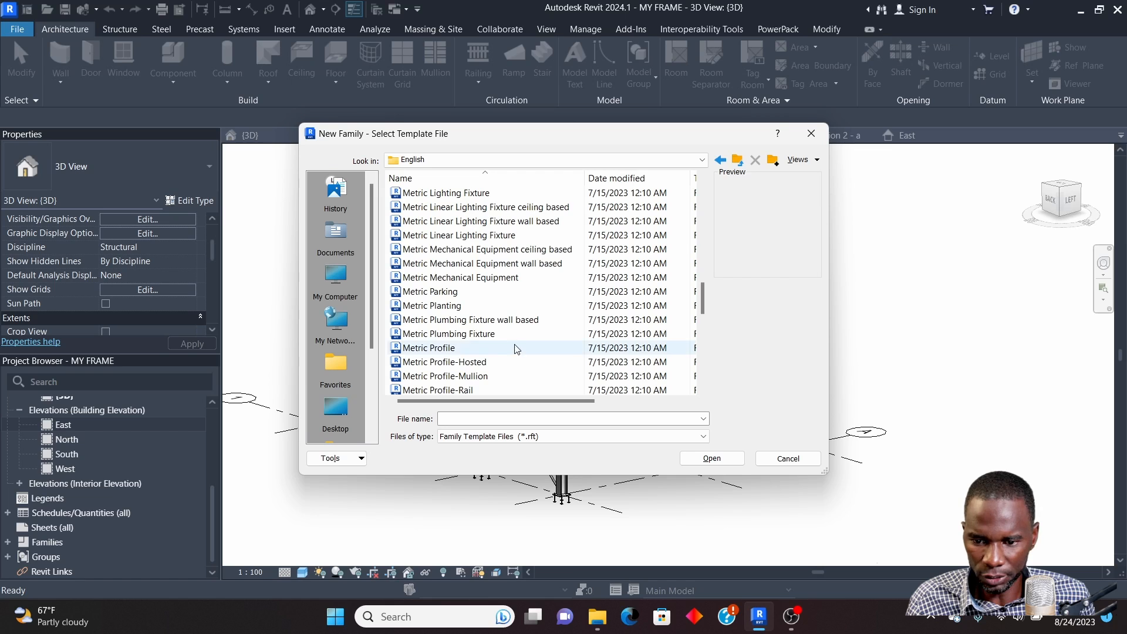
scroll(517, 349, down, 2)
click(441, 294)
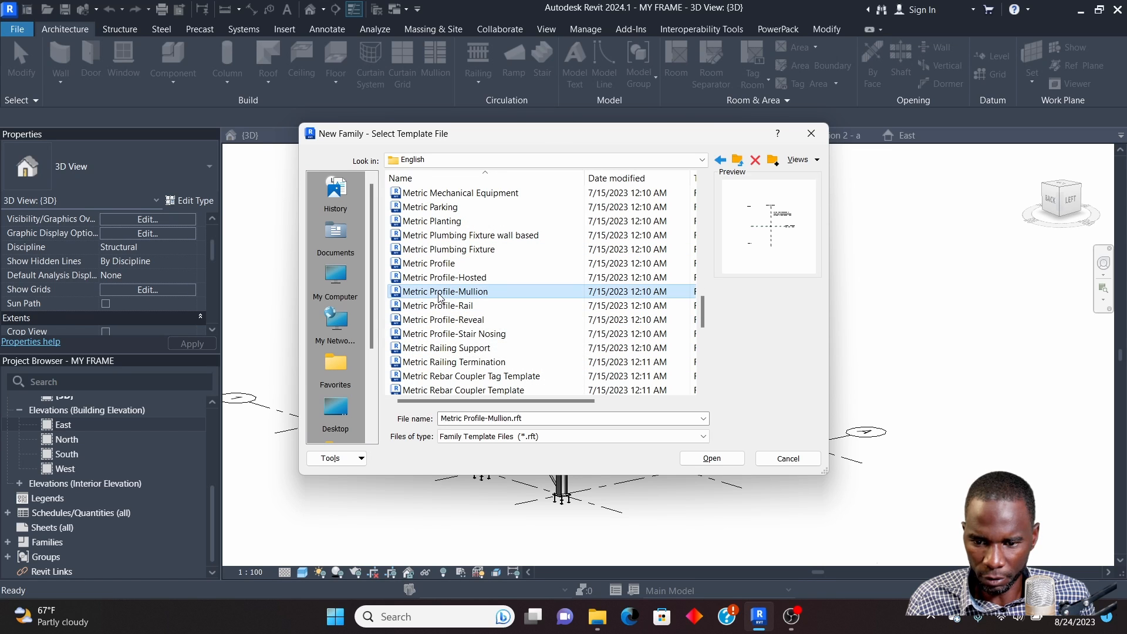
click(712, 458)
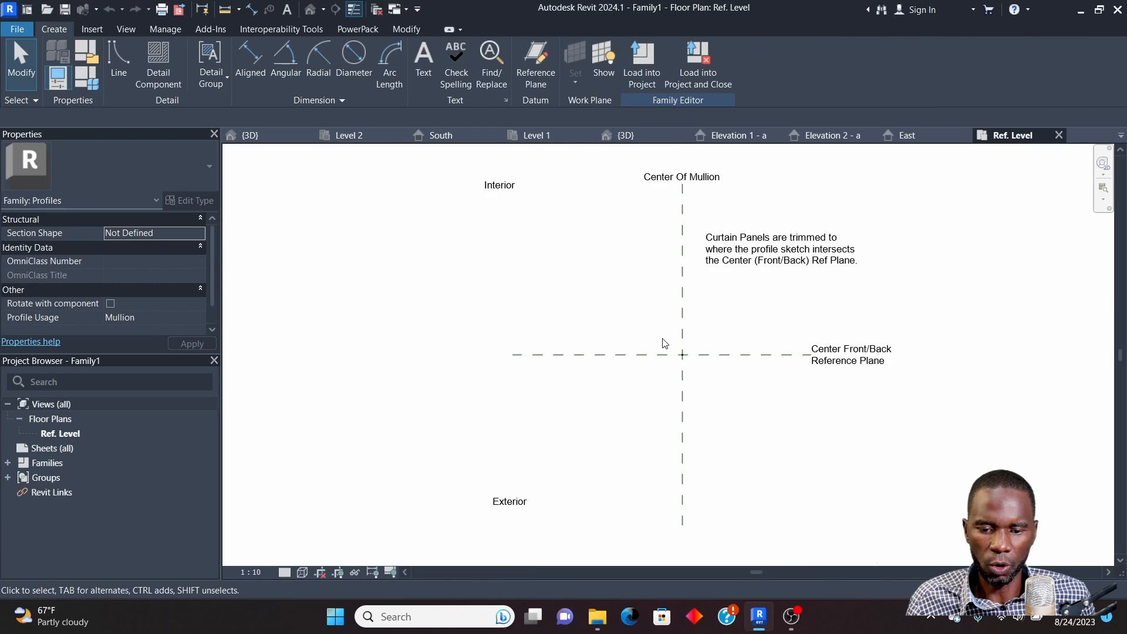
scroll(646, 343, up, 4)
scroll(635, 336, up, 2)
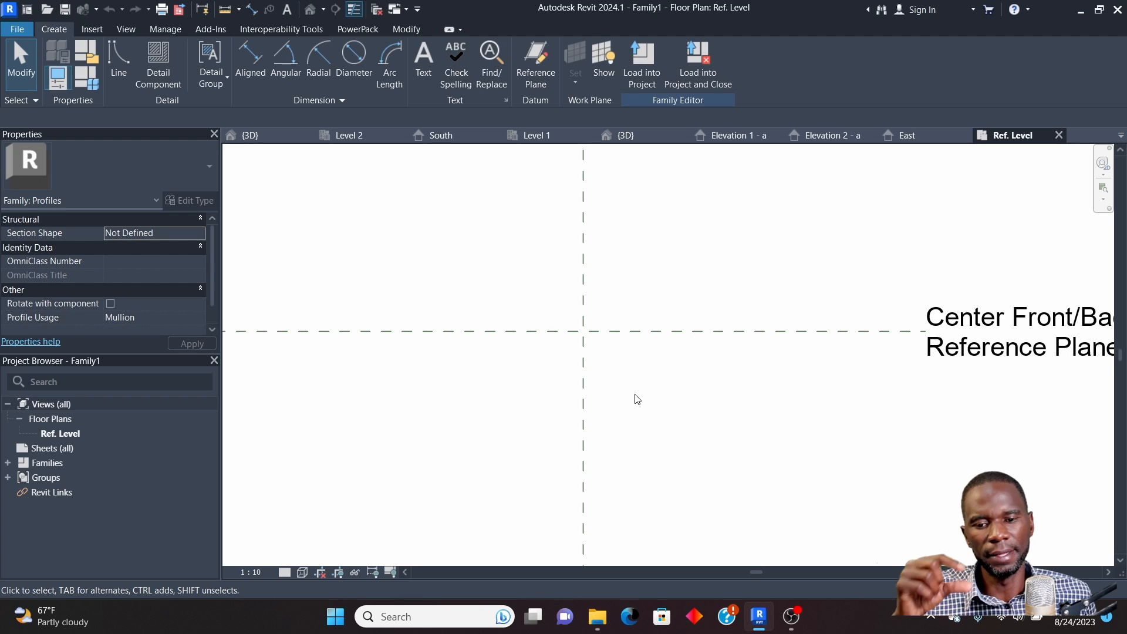
scroll(574, 351, down, 2)
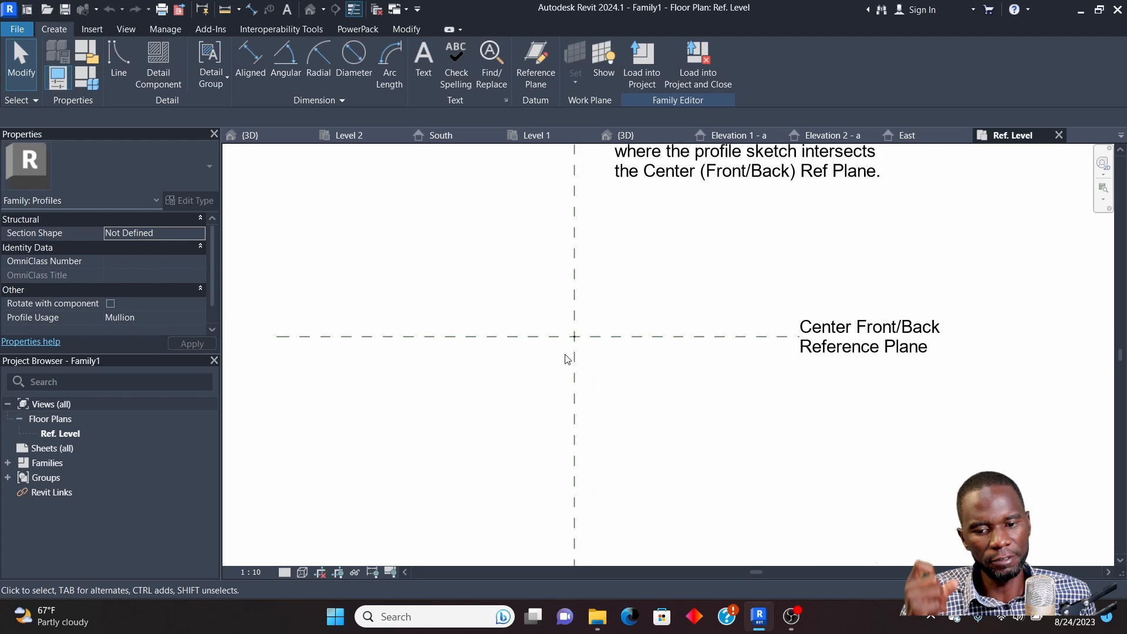
scroll(575, 349, up, 1)
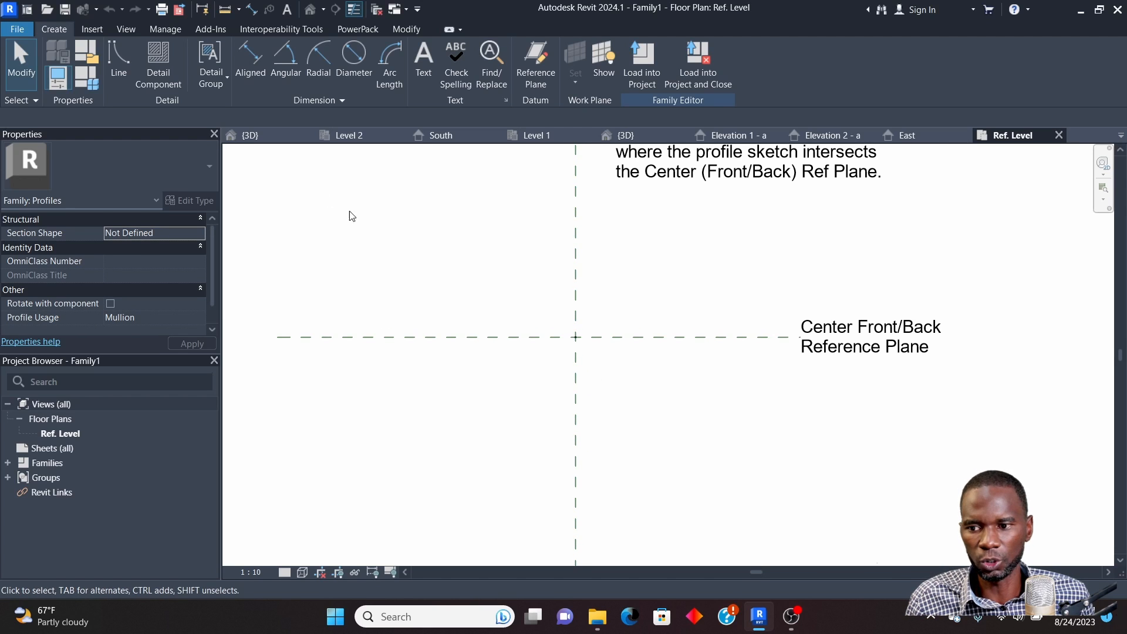
click(117, 58)
scroll(571, 336, up, 3)
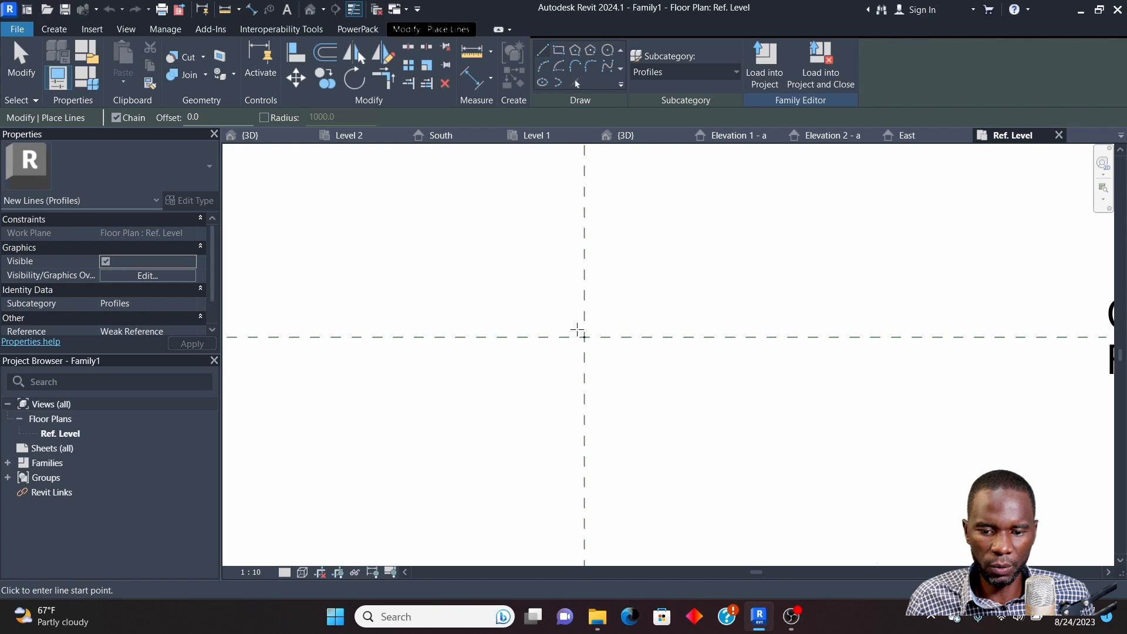
scroll(570, 311, up, 1)
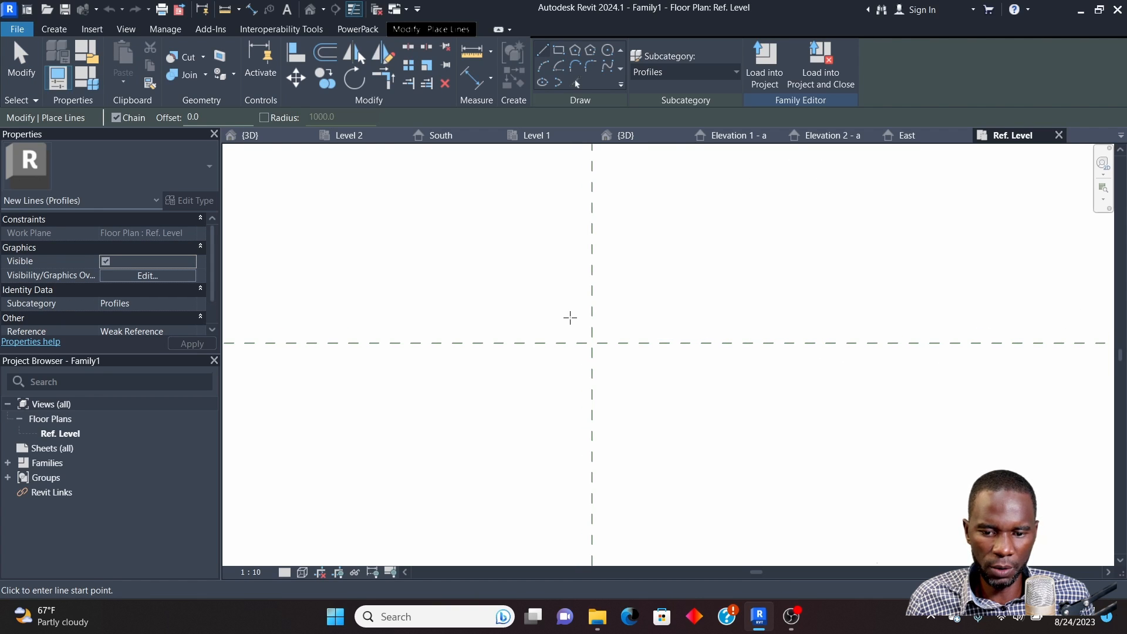
click(567, 312)
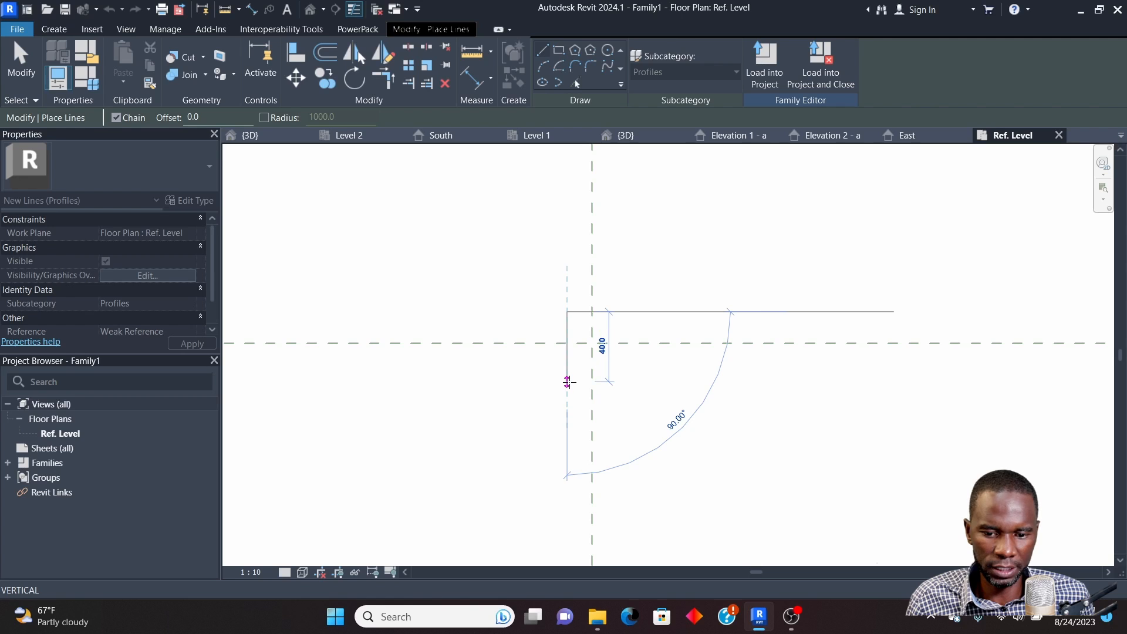
key(Escape)
key(Escape)
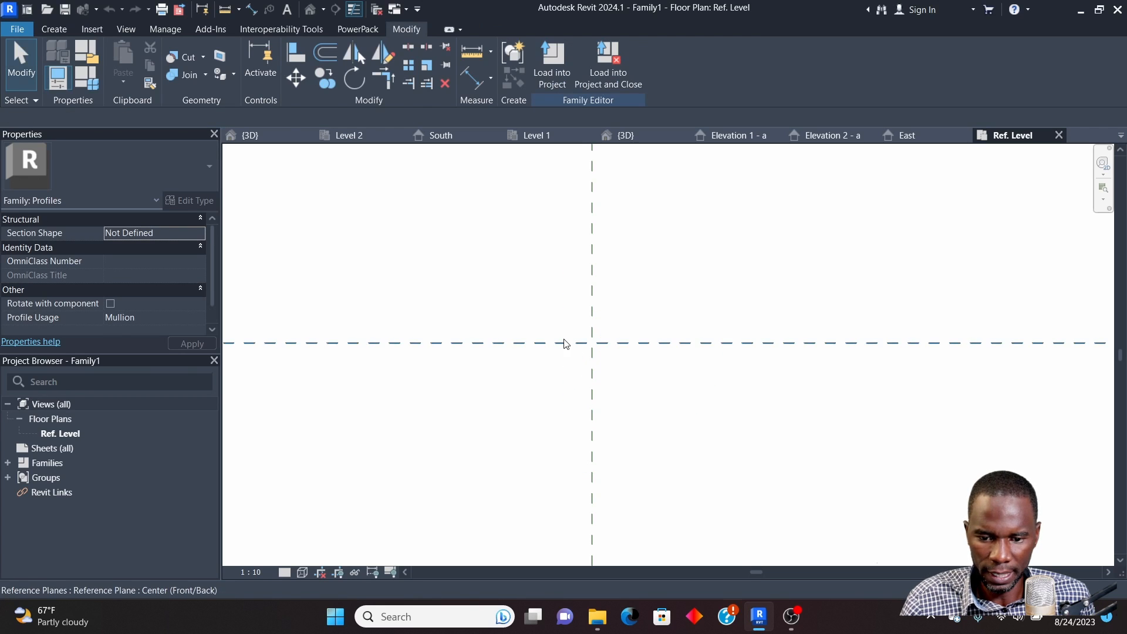
click(56, 29)
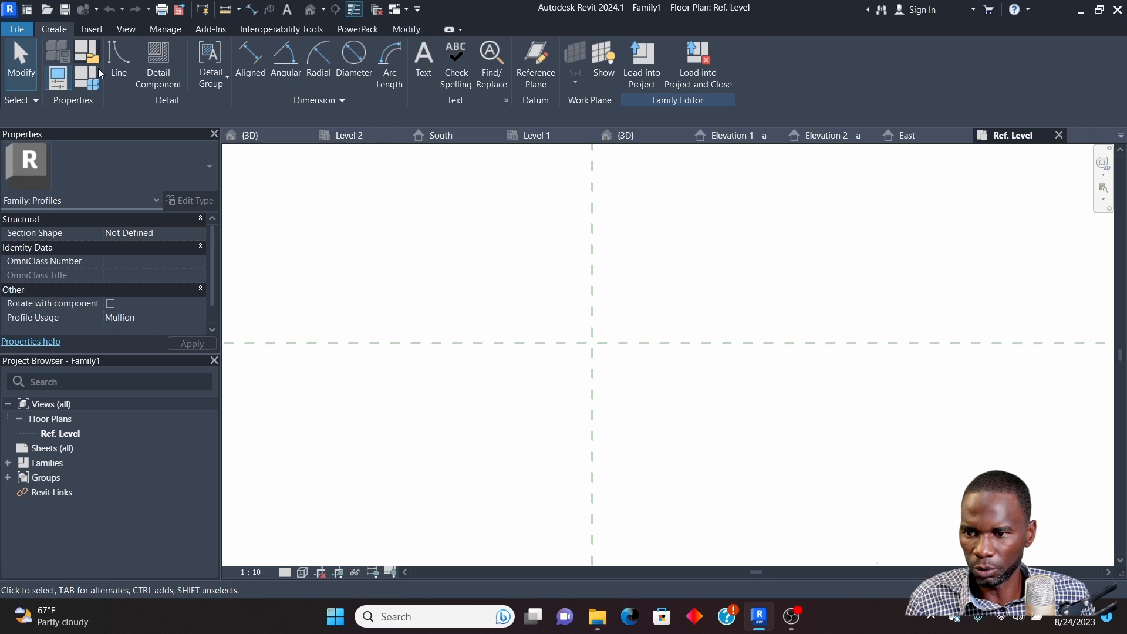
click(117, 63)
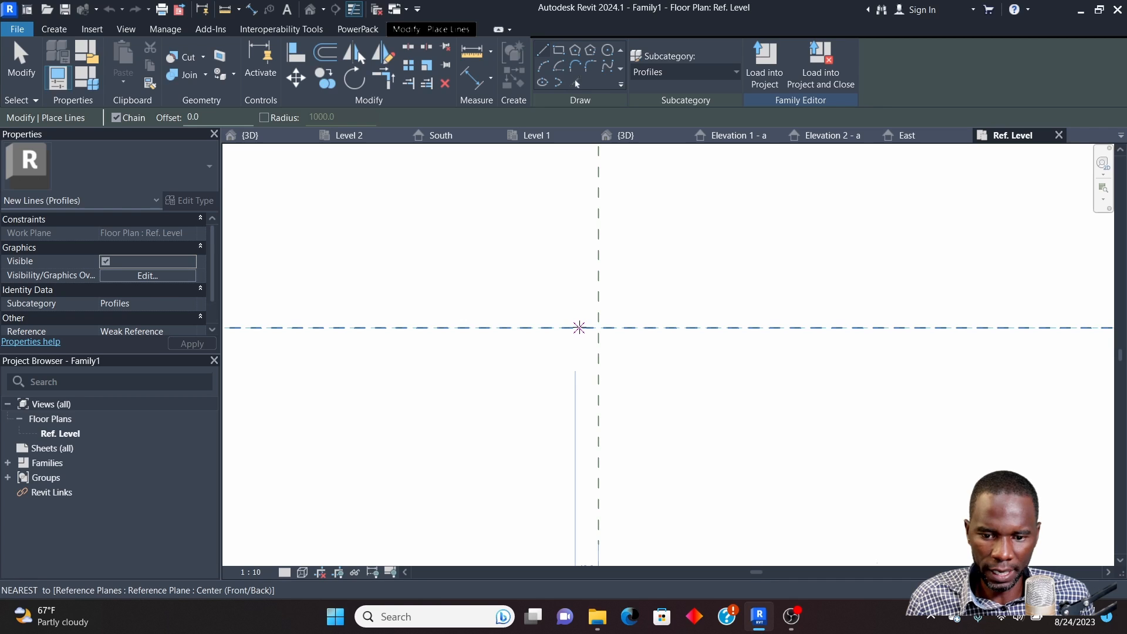
click(580, 327)
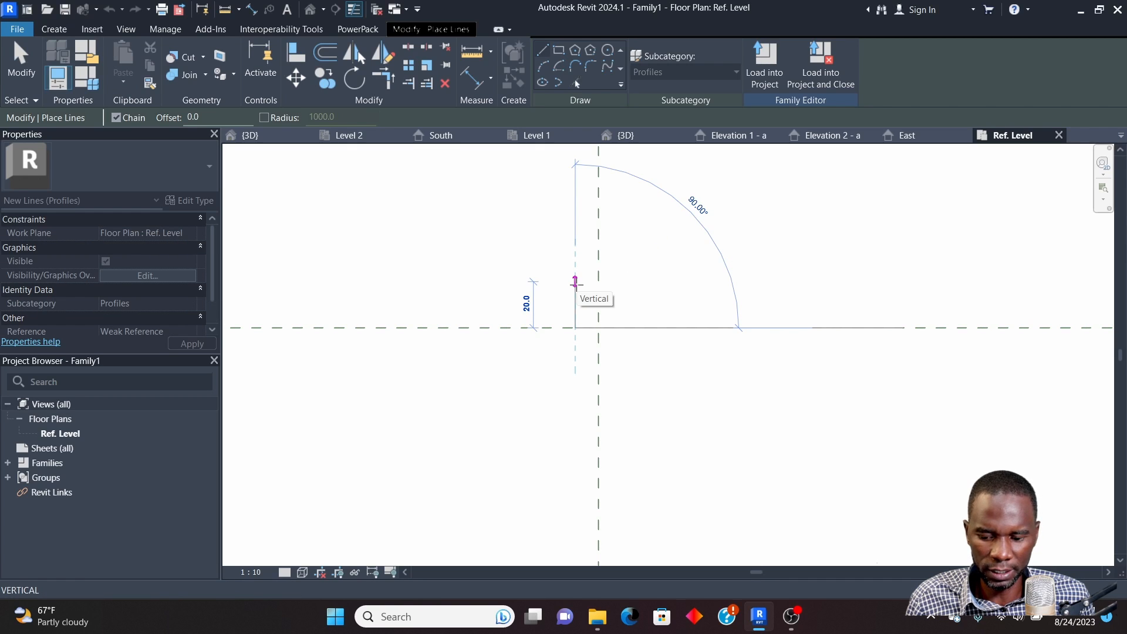
text(50)
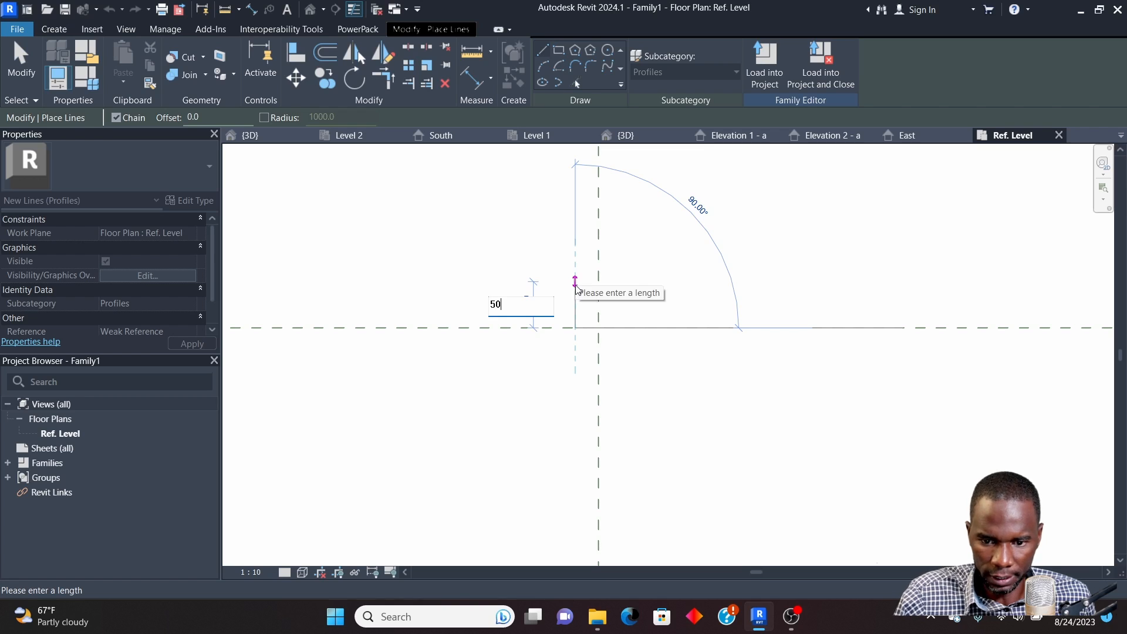
key(Escape)
key(Escape)
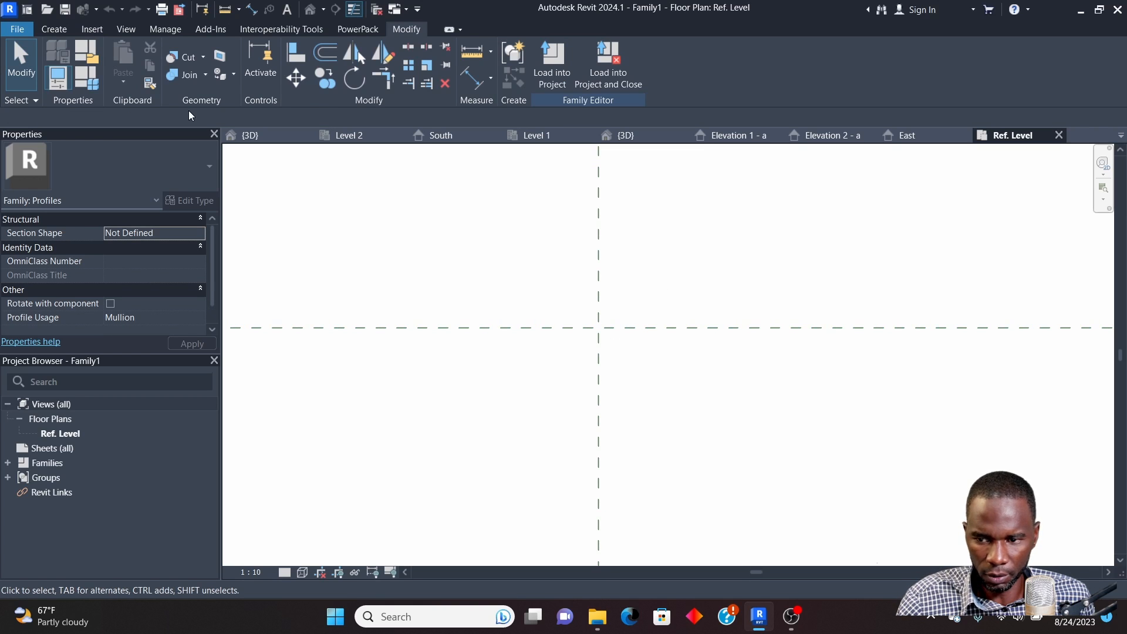
Draw two vertical 50 mm lines, one up and one down, from the horizontal reference plane, 5 mm left of the vertical plane
click(55, 29)
click(109, 63)
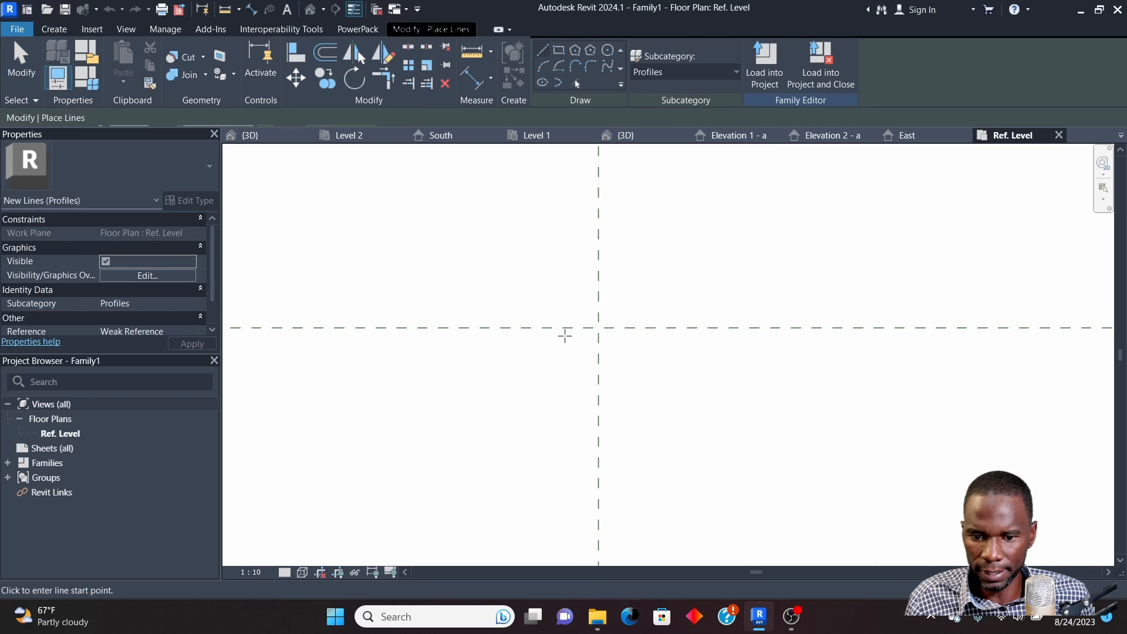
click(586, 328)
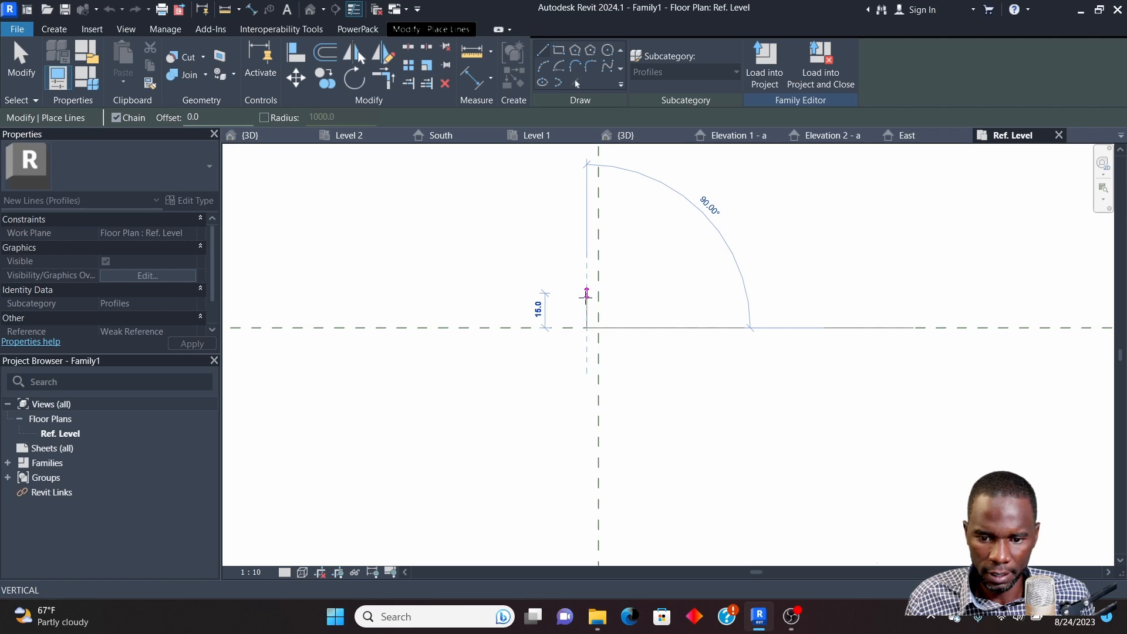
text(5.)
text(0)
key(Return)
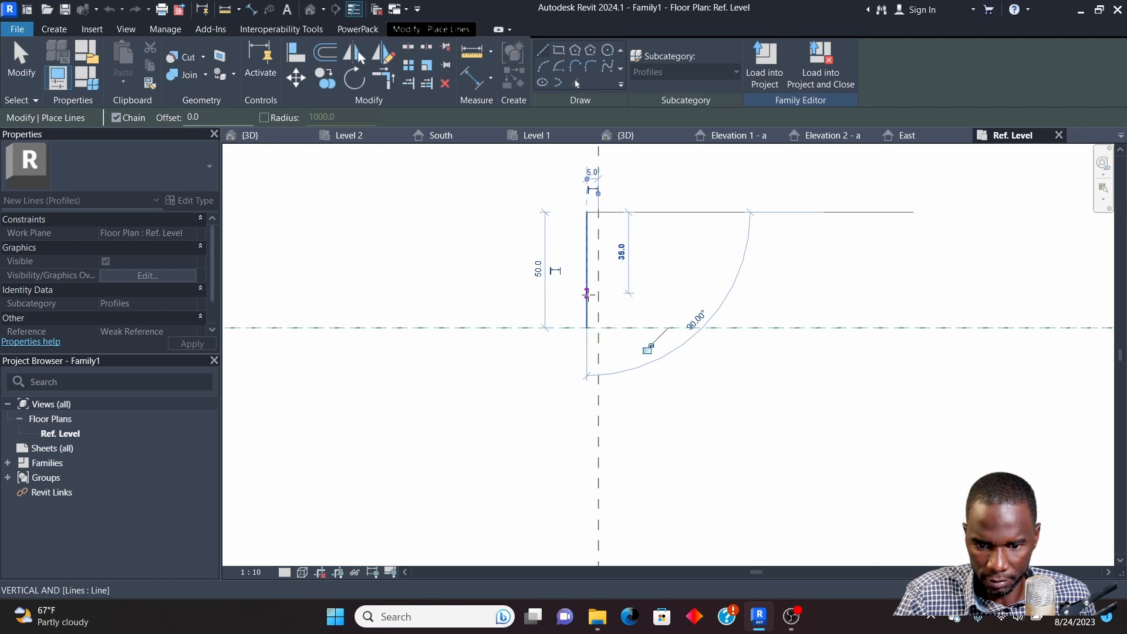
key(Escape)
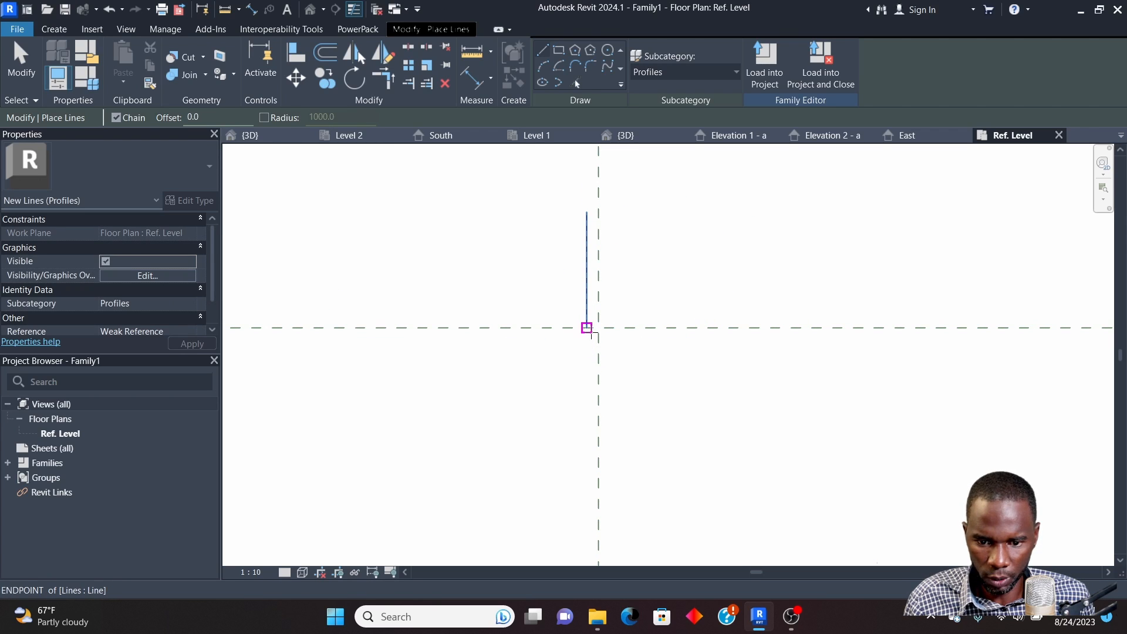
click(586, 328)
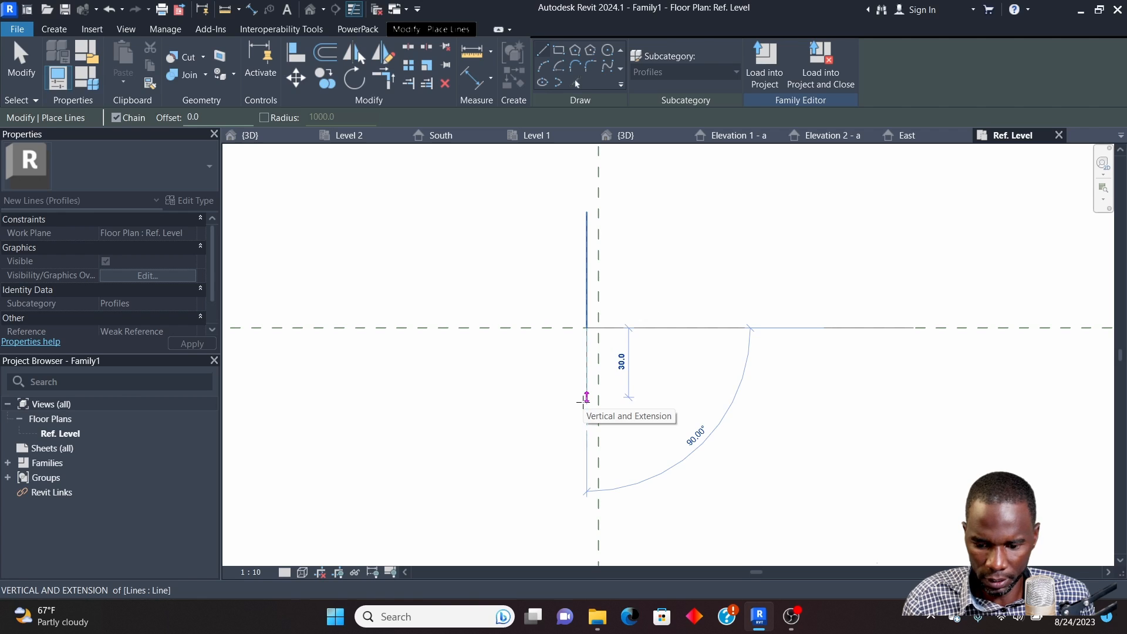
text(5)
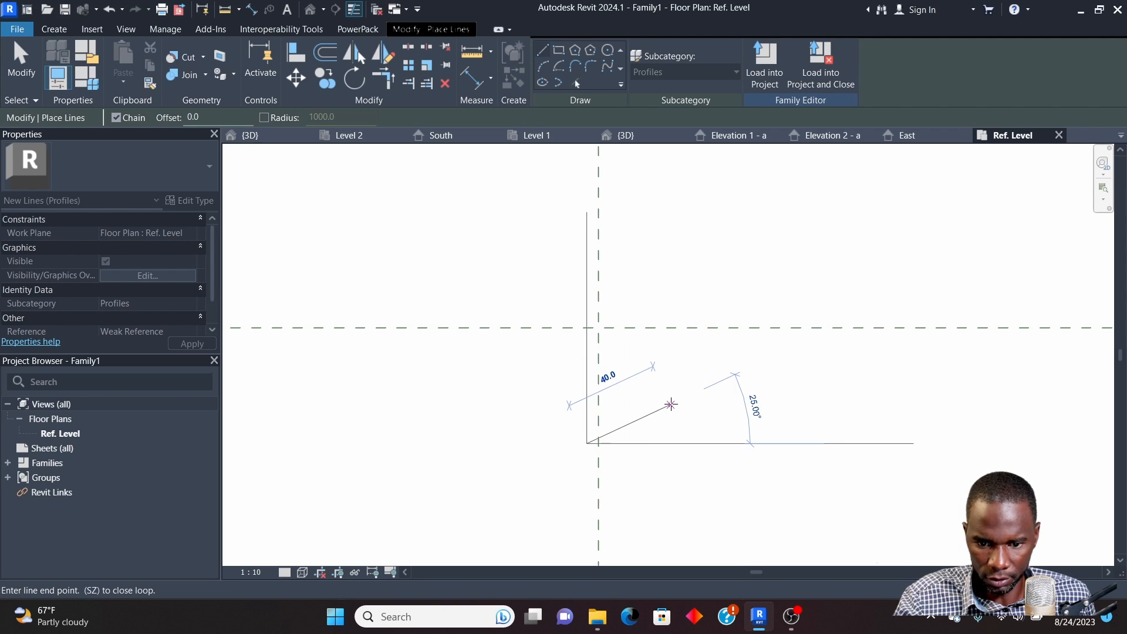
key(Escape)
Draw a 50 mm horizontal line to the right from the upper end of the vertical lines
scroll(589, 232, up, 3)
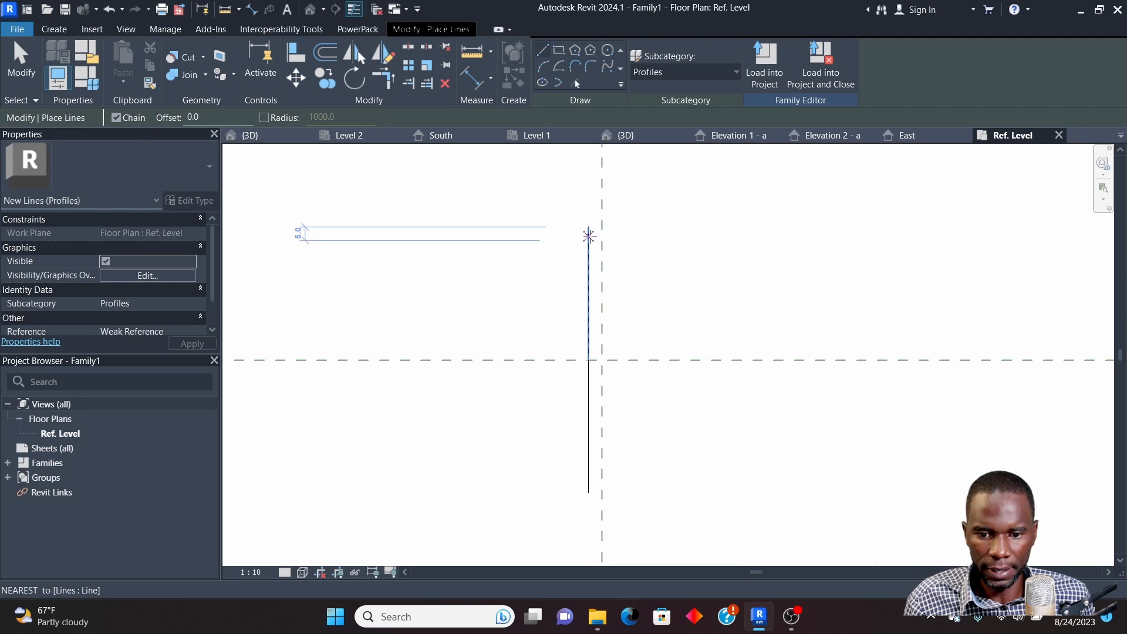
click(588, 226)
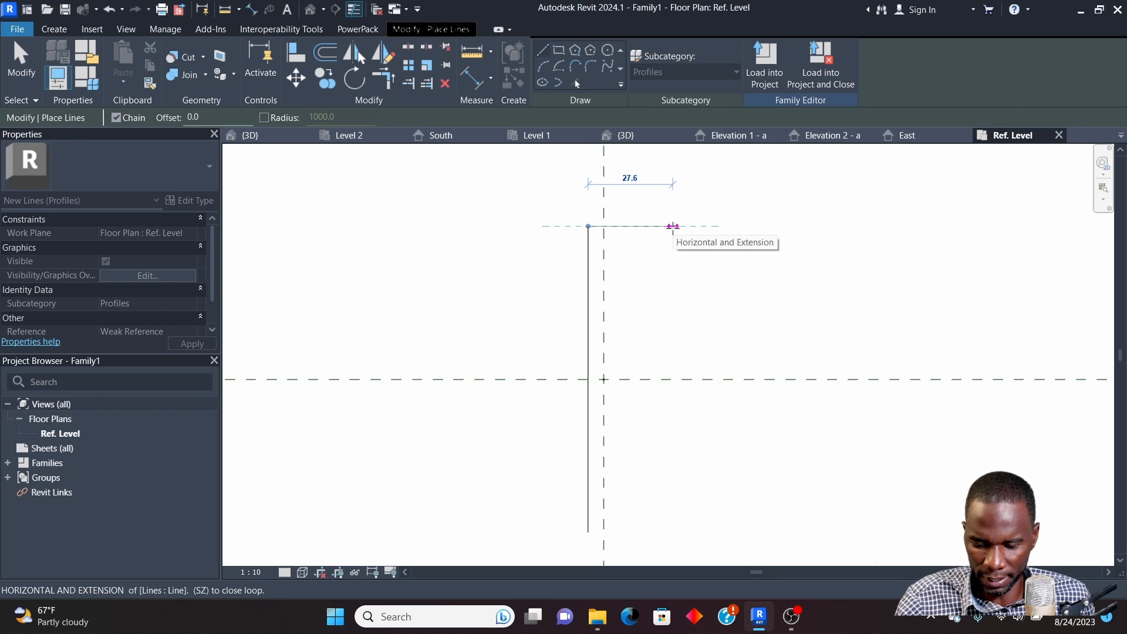
text(50)
key(Return)
scroll(569, 241, down, 2)
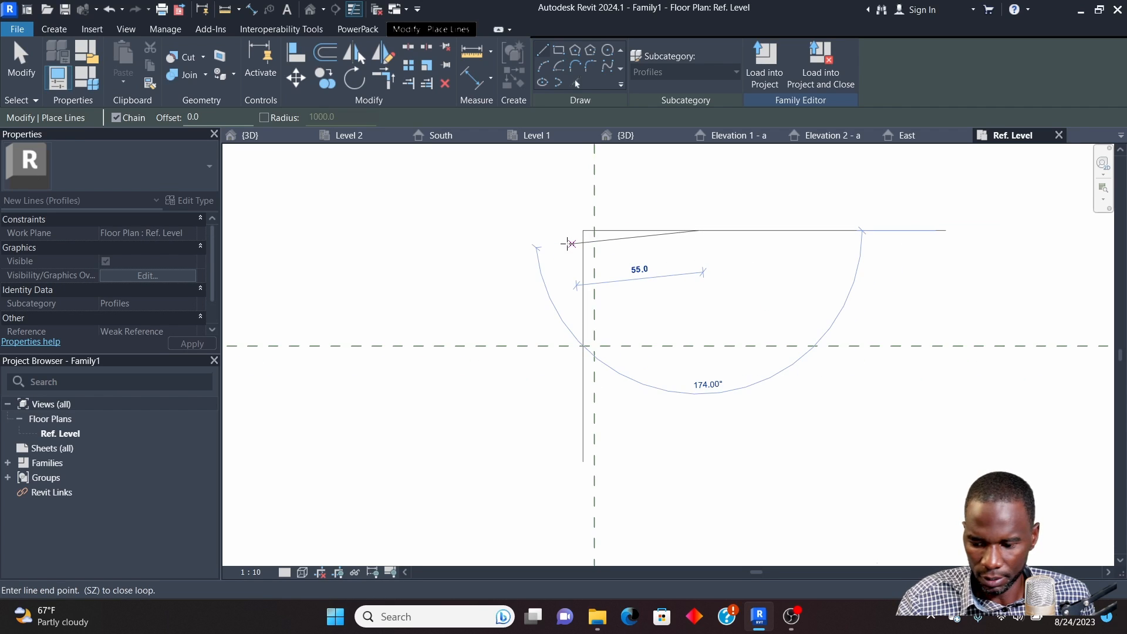
key(Escape)
Draw a 50 mm horizontal line to the right from the lower end of the vertical lines and finish the line command
scroll(566, 236, down, 3)
scroll(599, 380, up, 3)
click(564, 380)
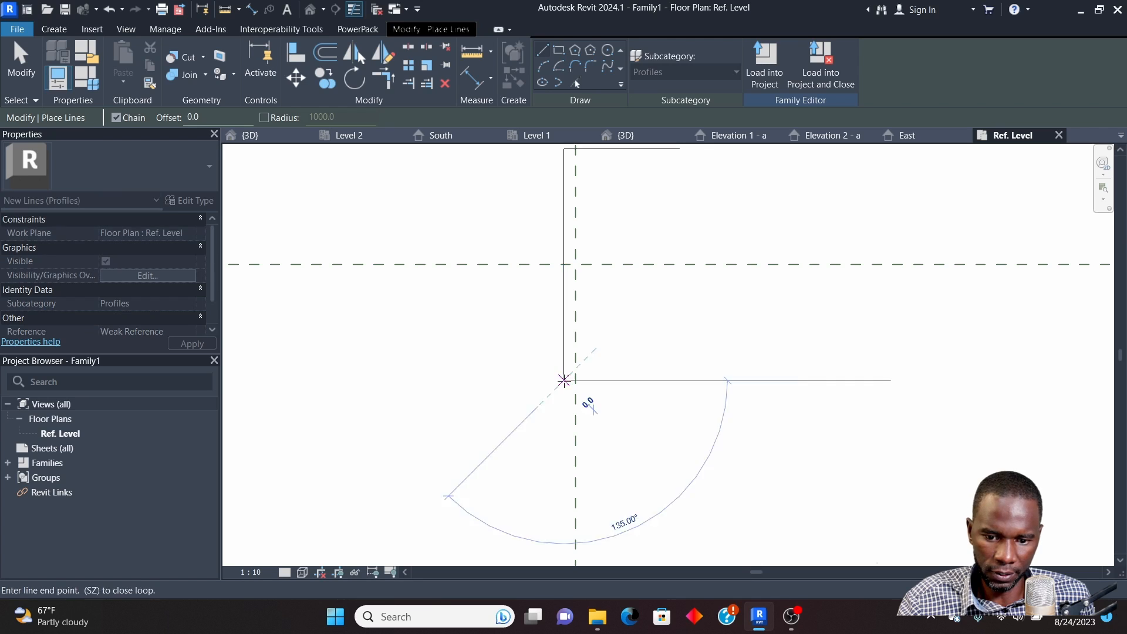
text(50)
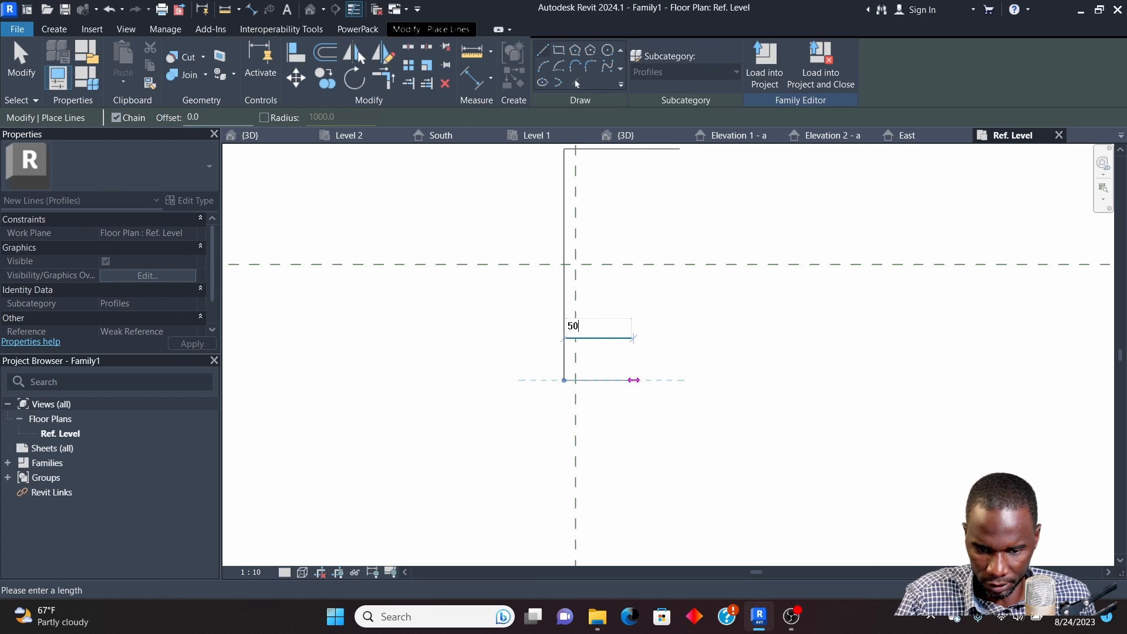
key(Return)
scroll(576, 379, down, 1)
key(Escape)
key(Escape)
scroll(575, 359, down, 1)
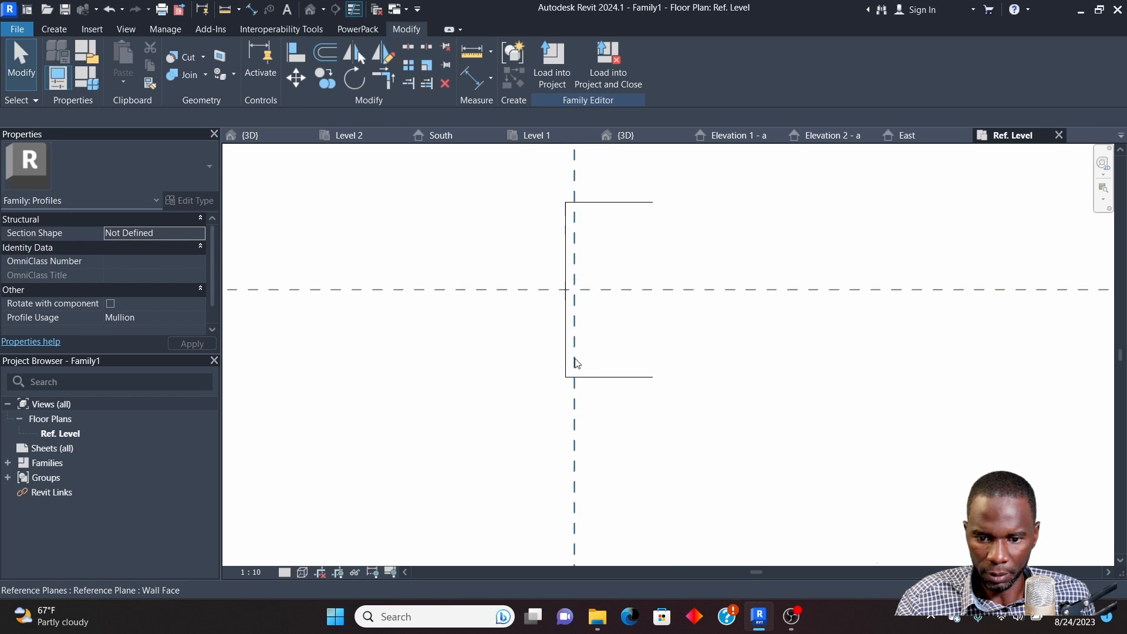
Nudge all four profile lines left until the C-shaped outline is centred on the vertical reference plane
scroll(576, 359, down, 1)
drag(532, 215, 678, 404)
key(Left)
key(Left)
key(Left)
key(Left)
key(Left)
key(Left)
key(Left)
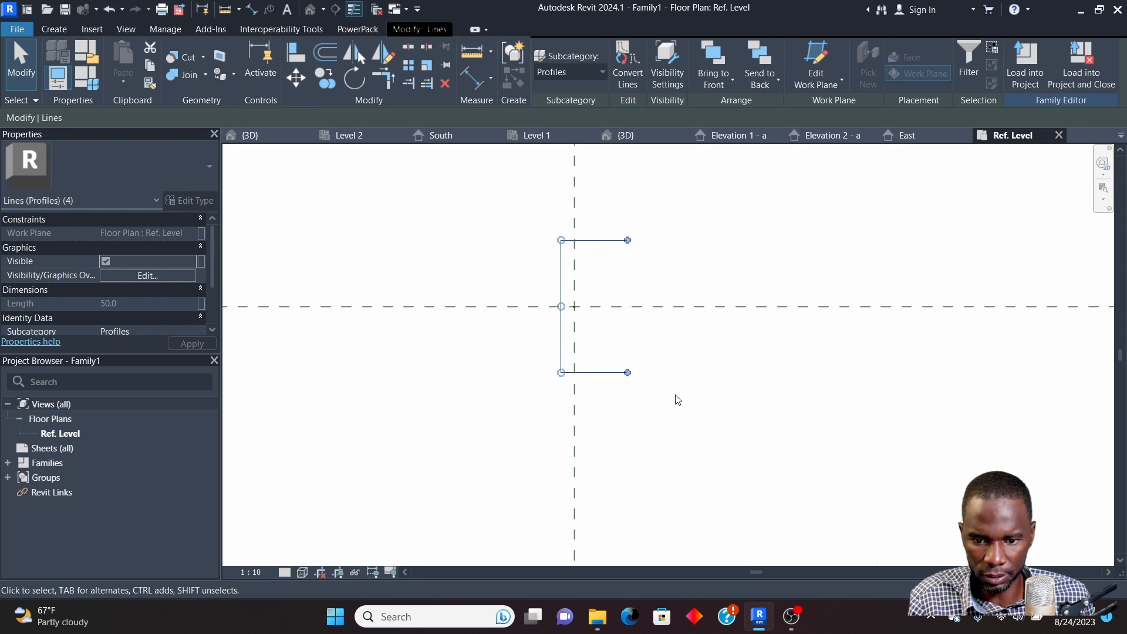
key(Left)
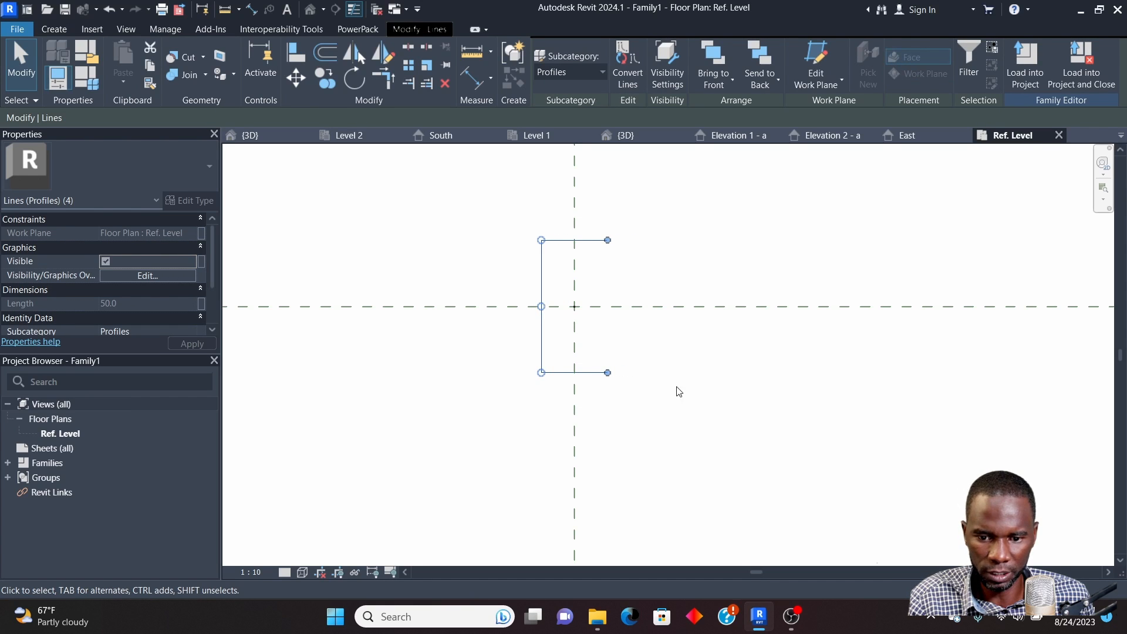
key(Escape)
Delete the upper vertical segment and extend the lower one to a corner with the top line, leaving a single vertical edge
click(542, 280)
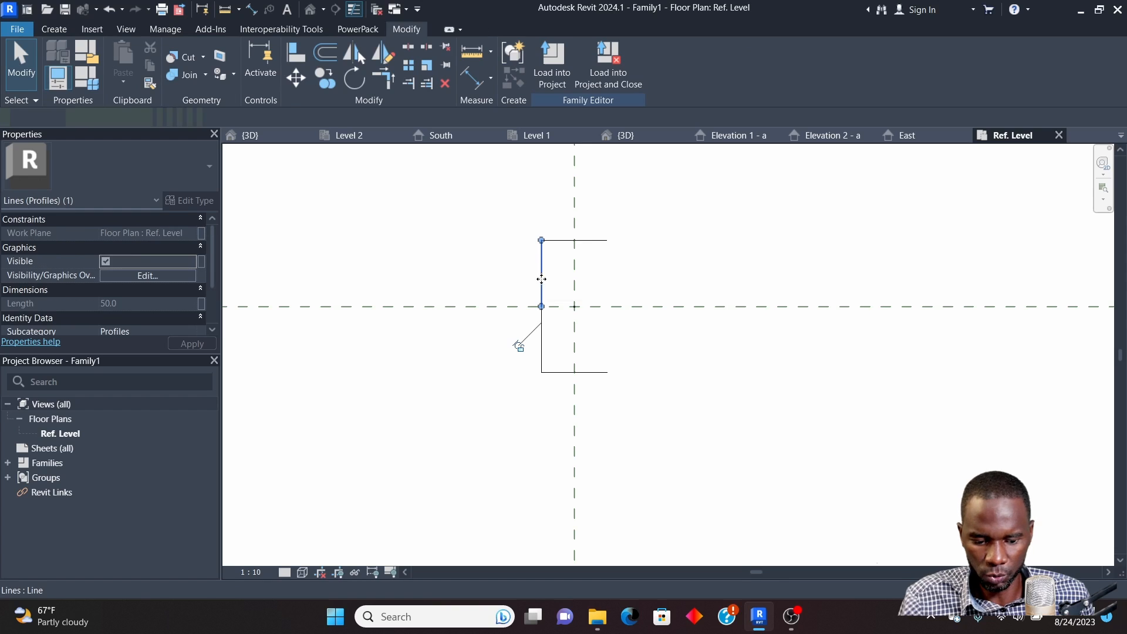
key(Delete)
key(t)
key(r)
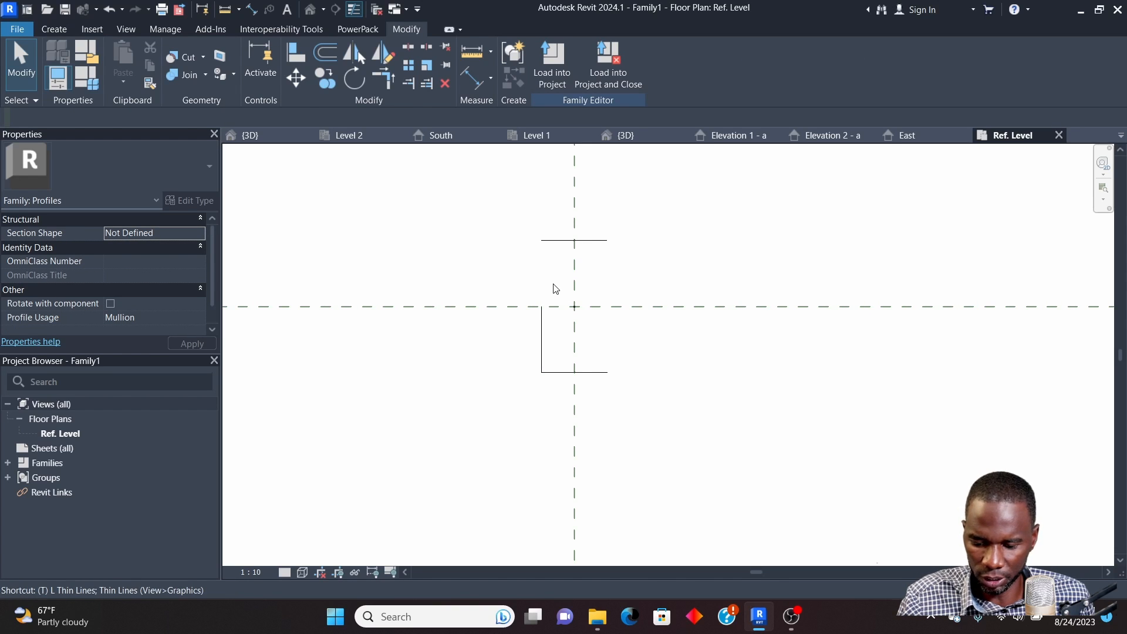
click(542, 322)
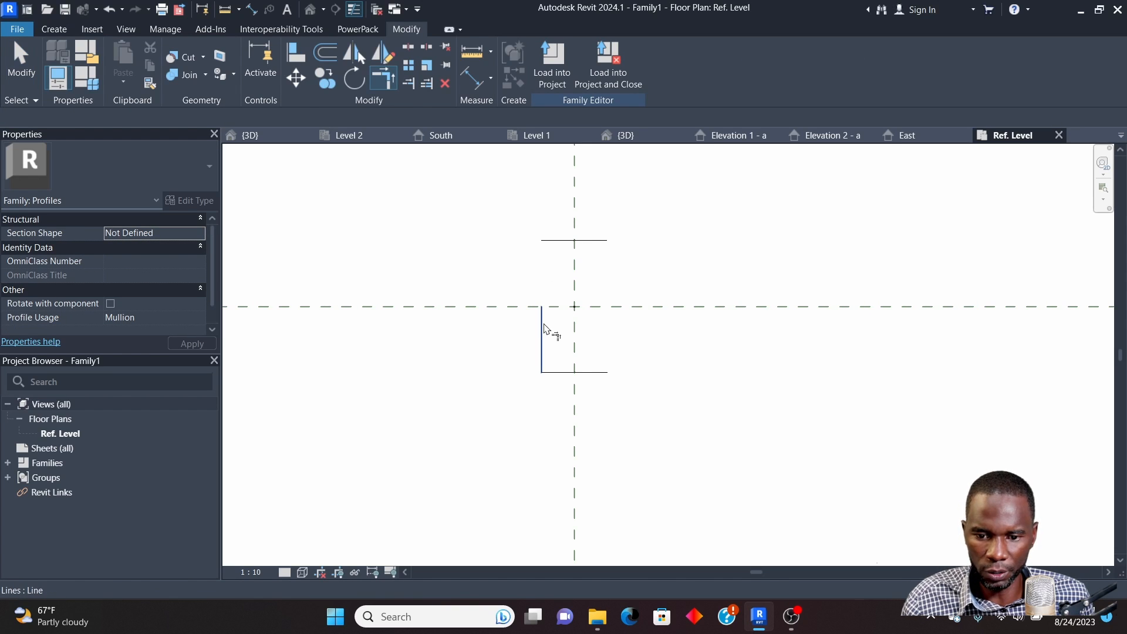
click(563, 241)
right_click(607, 218)
click(632, 215)
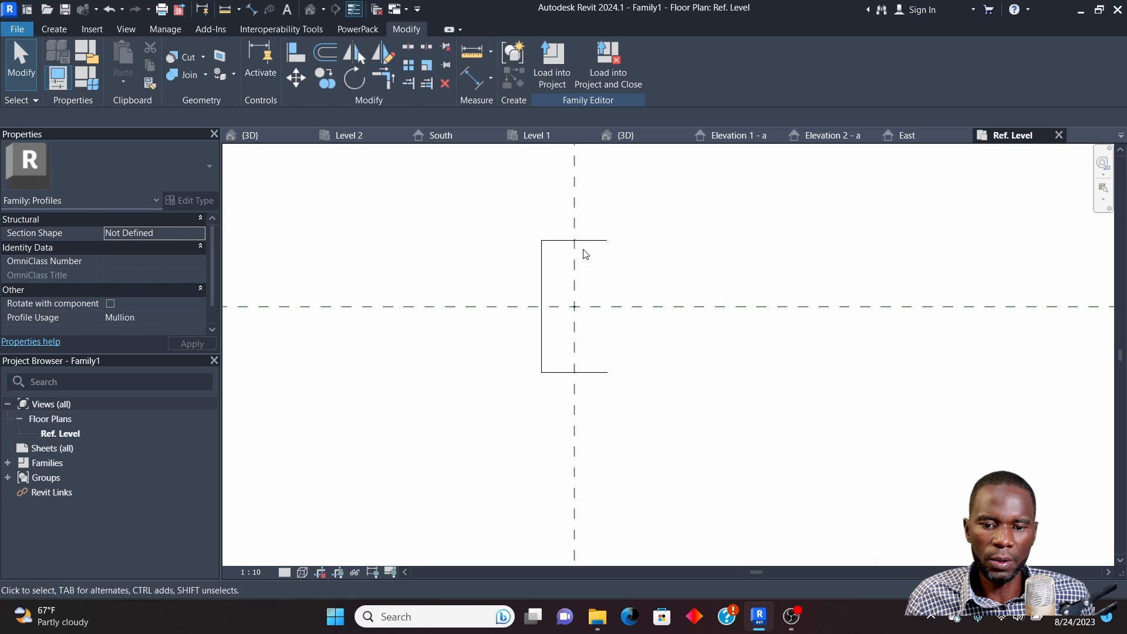
Offset copies of the top, vertical and bottom lines 10 mm towards the inside of the C-shape
click(325, 52)
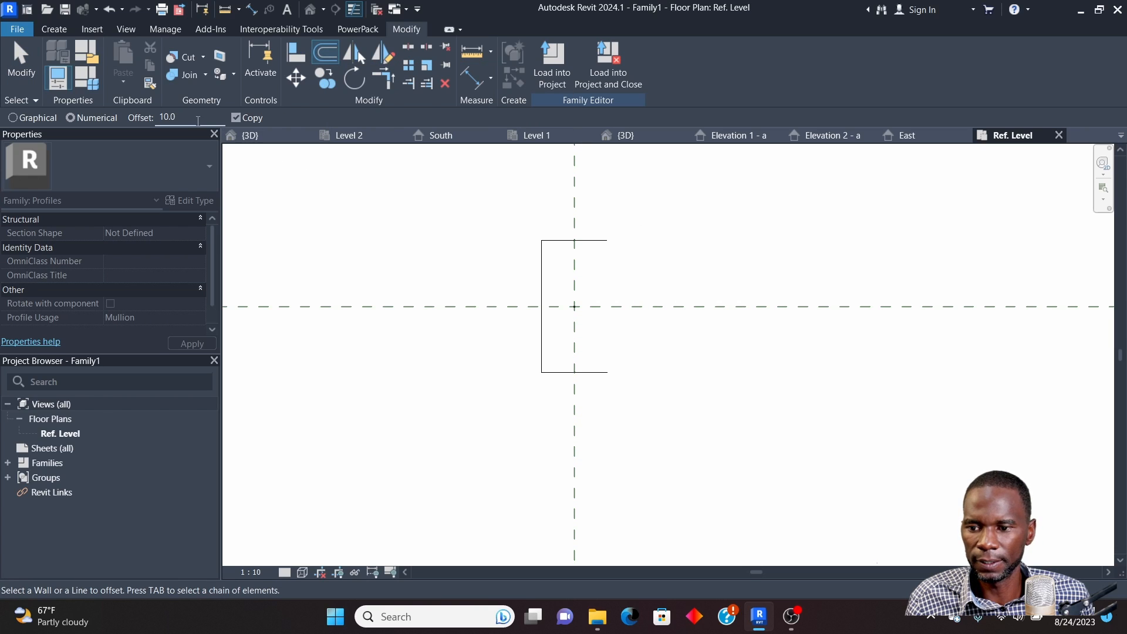
click(580, 249)
click(545, 285)
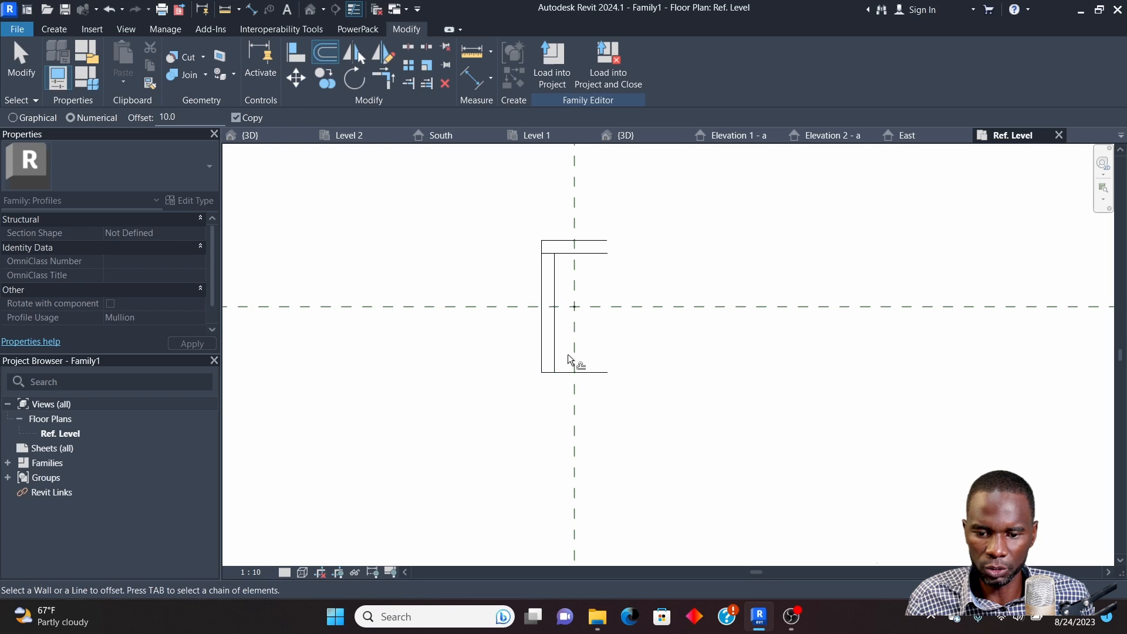
click(580, 377)
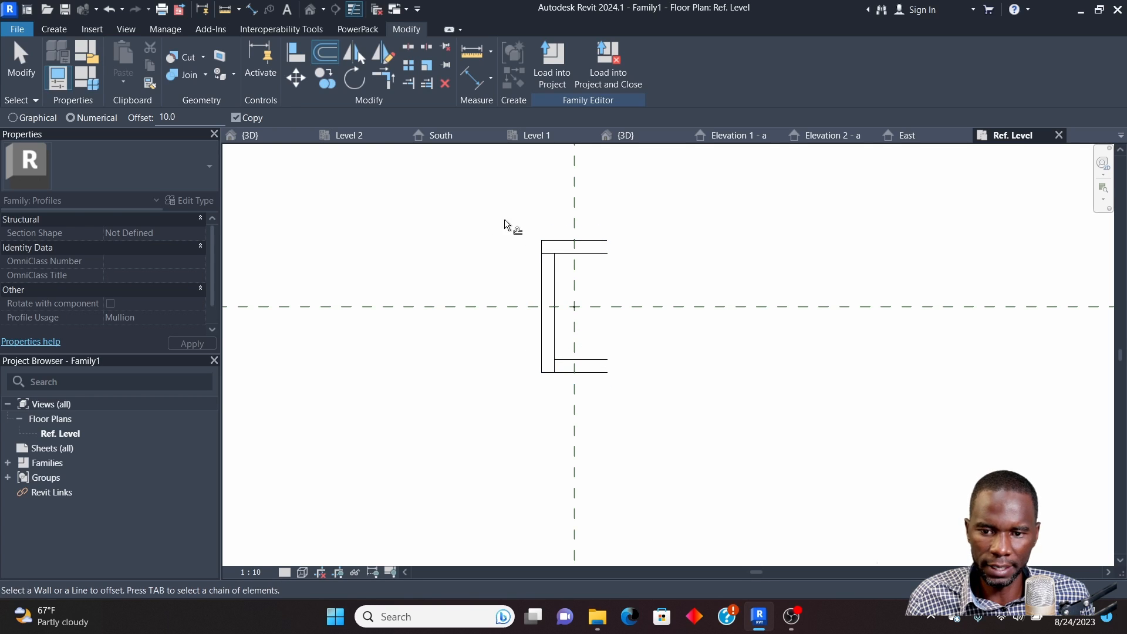
Draw short vertical lines closing the open ends of the C-profile's upper and lower flanges
click(54, 29)
scroll(633, 263, up, 2)
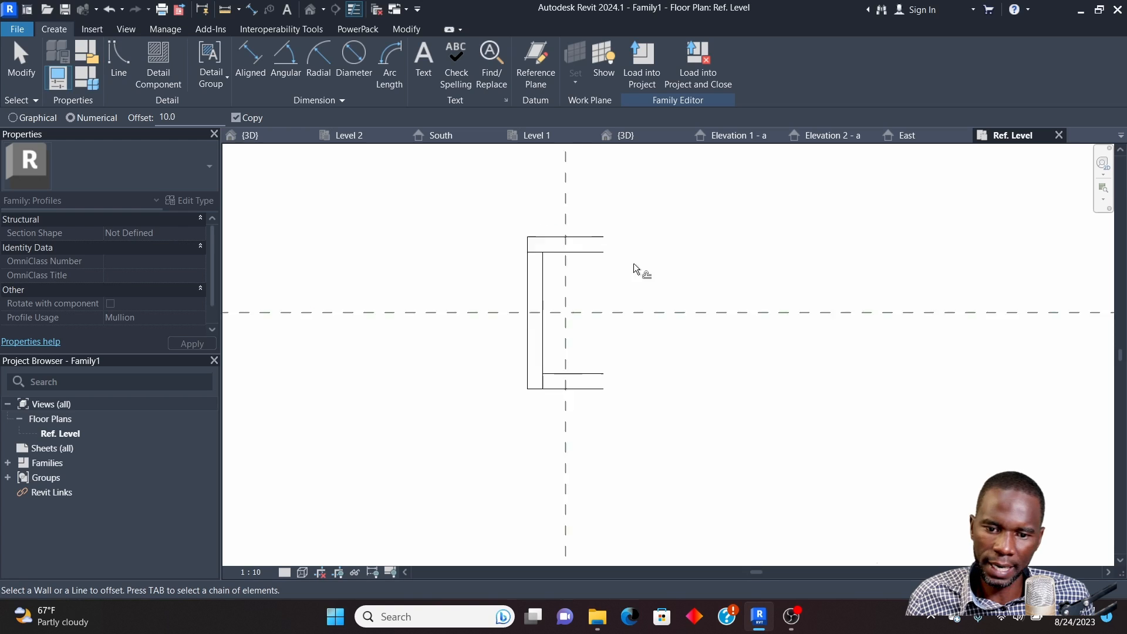
click(114, 57)
scroll(596, 227, up, 3)
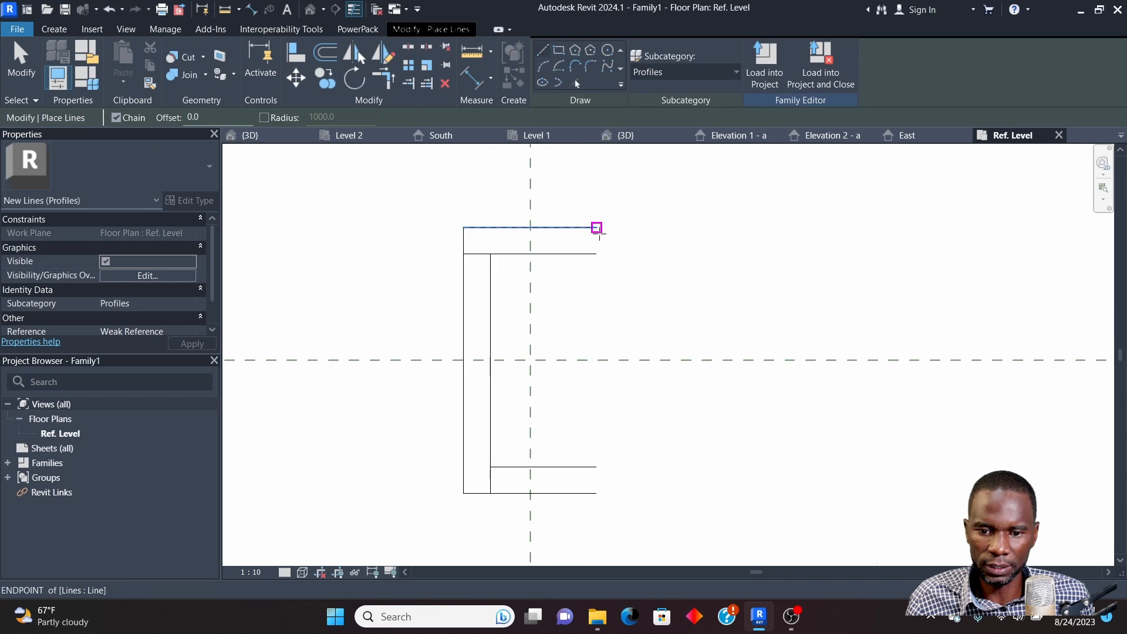
click(596, 225)
click(595, 261)
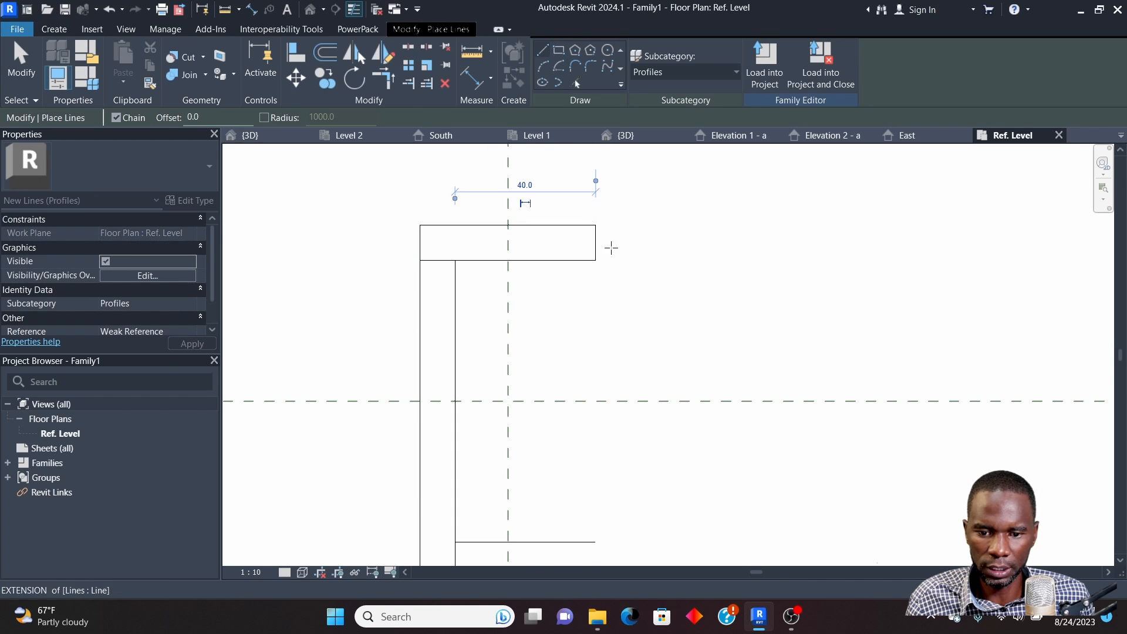
scroll(610, 246, down, 3)
click(597, 367)
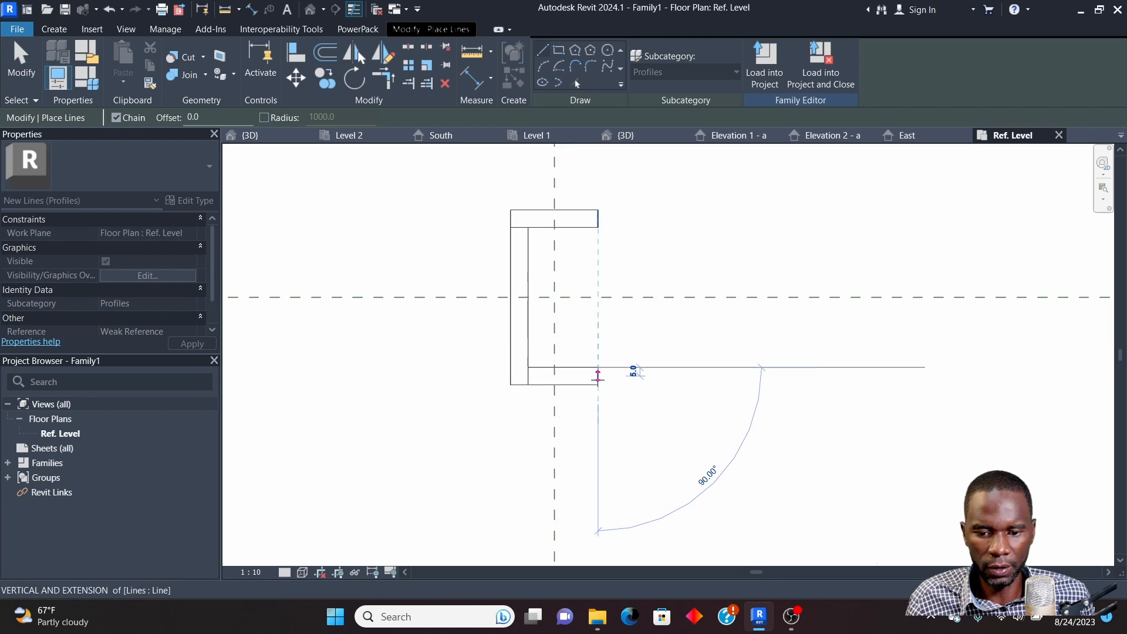
click(598, 385)
right_click(688, 213)
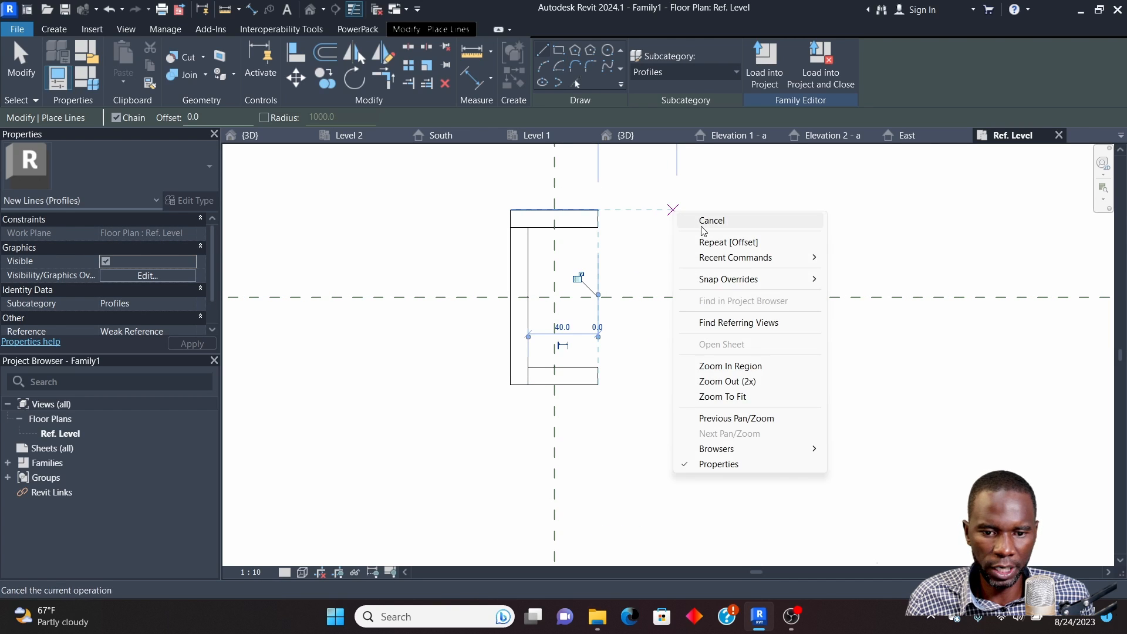
click(704, 221)
right_click(693, 213)
click(708, 221)
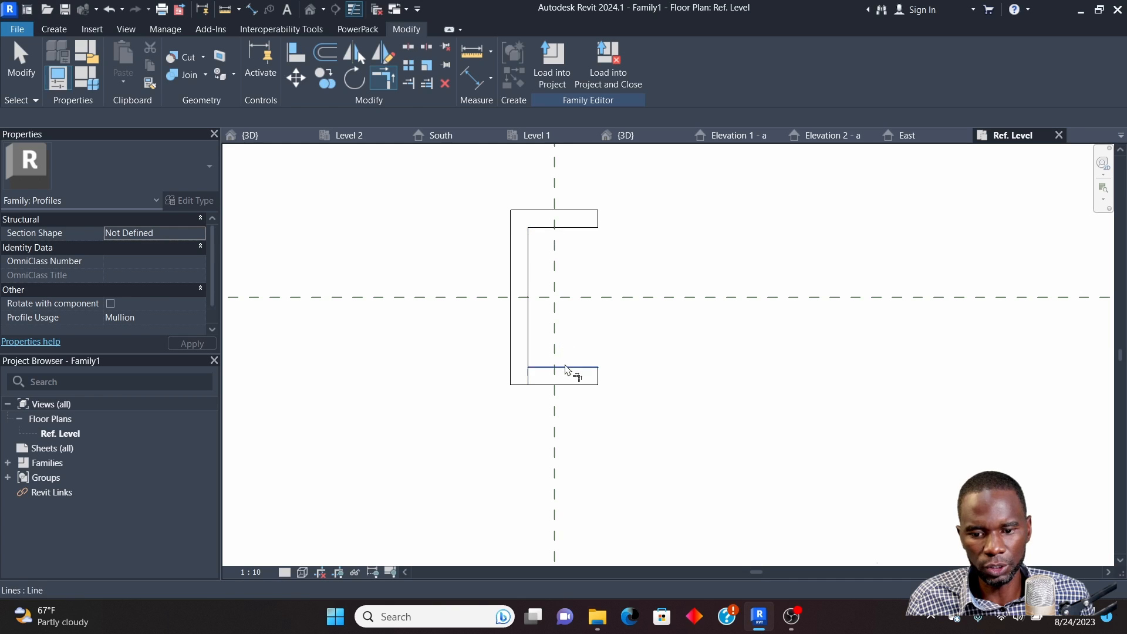
Trim the overlapping inner offset lines to corners so the C-profile forms one closed outline
key(t)
key(r)
scroll(549, 335, down, 2)
scroll(566, 270, up, 2)
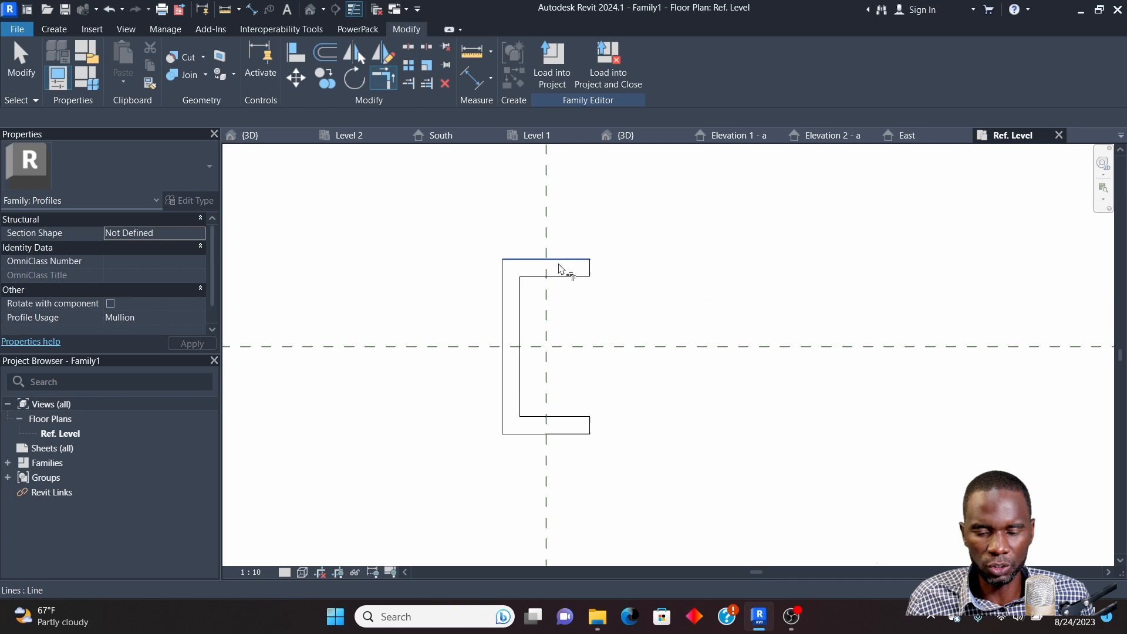
scroll(619, 262, down, 2)
scroll(575, 305, up, 2)
right_click(635, 224)
click(658, 234)
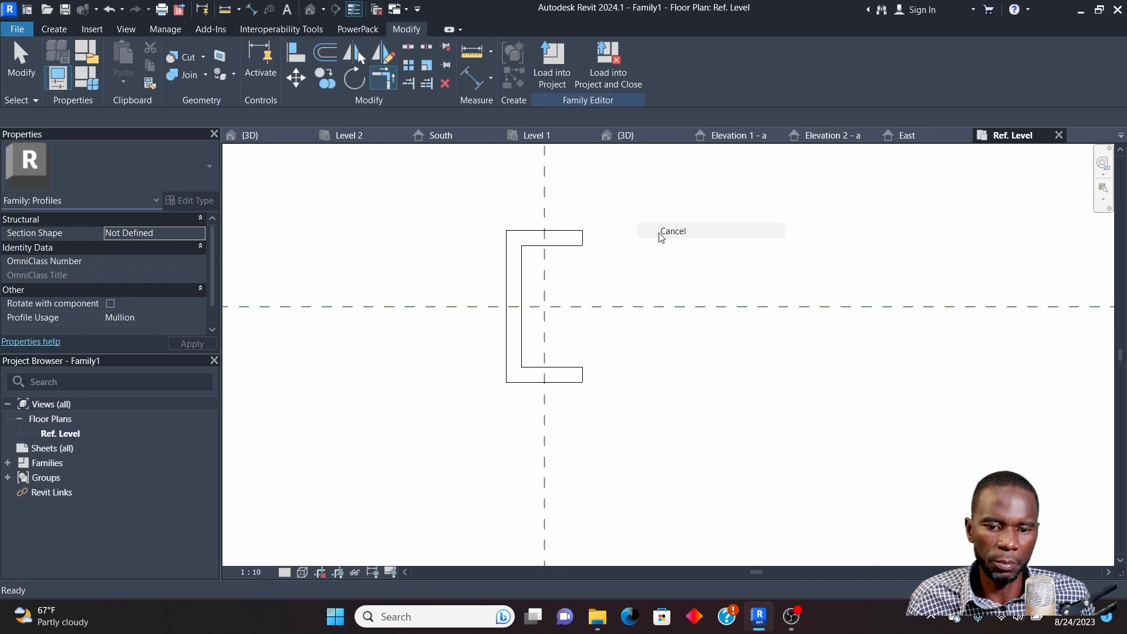
scroll(574, 272, down, 2)
scroll(573, 309, down, 3)
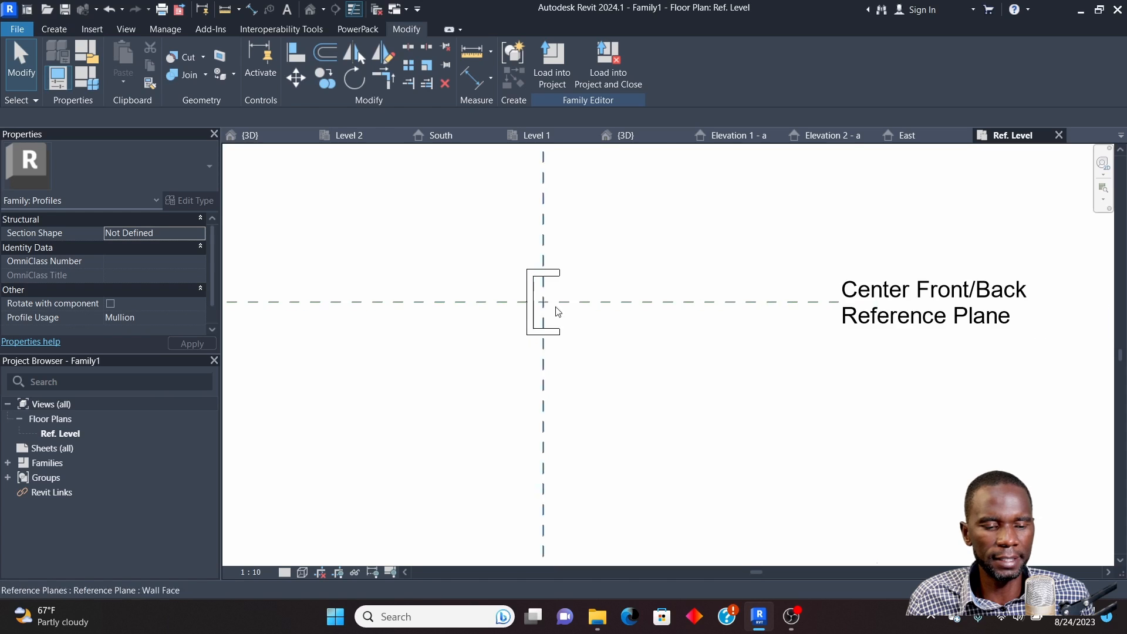
scroll(566, 346, up, 2)
scroll(566, 344, up, 2)
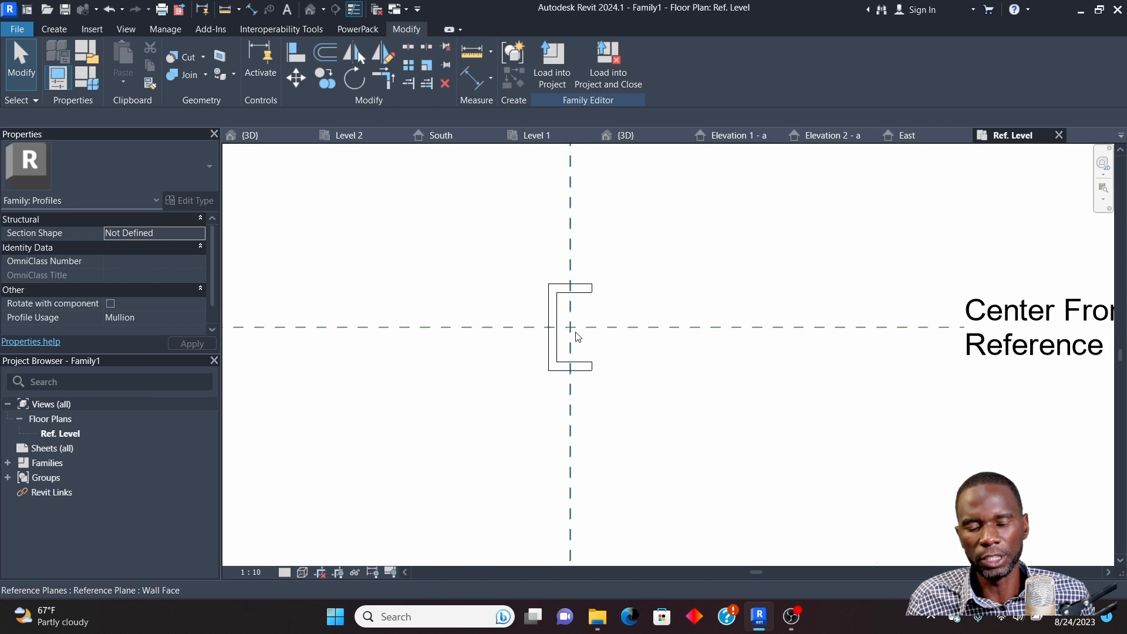
scroll(587, 311, down, 1)
scroll(569, 317, up, 1)
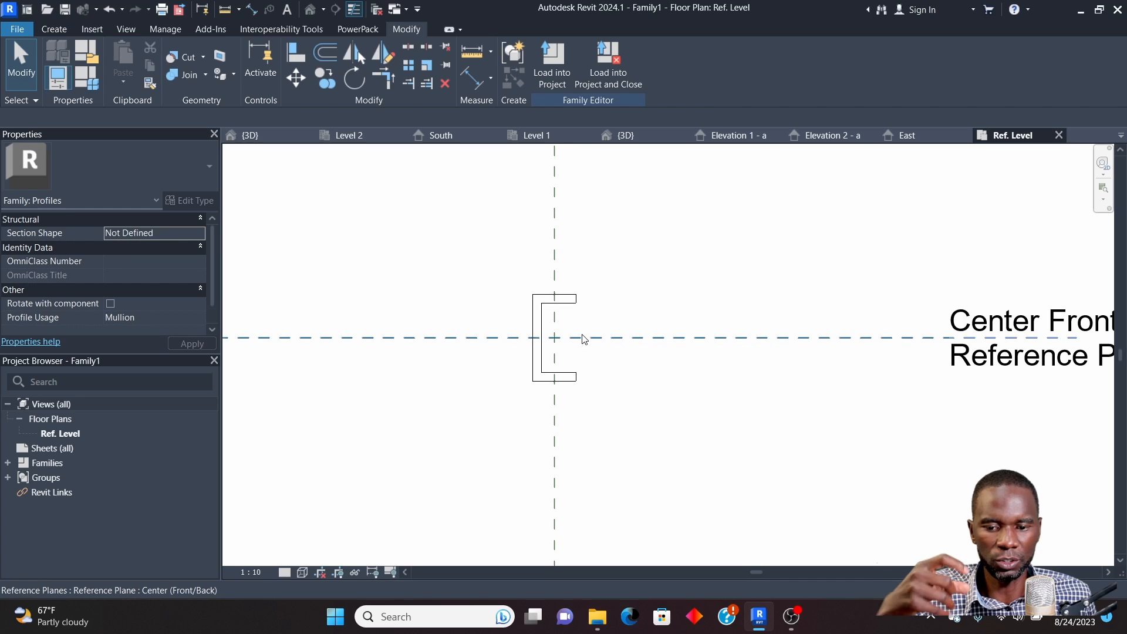
scroll(605, 355, up, 2)
scroll(552, 311, down, 2)
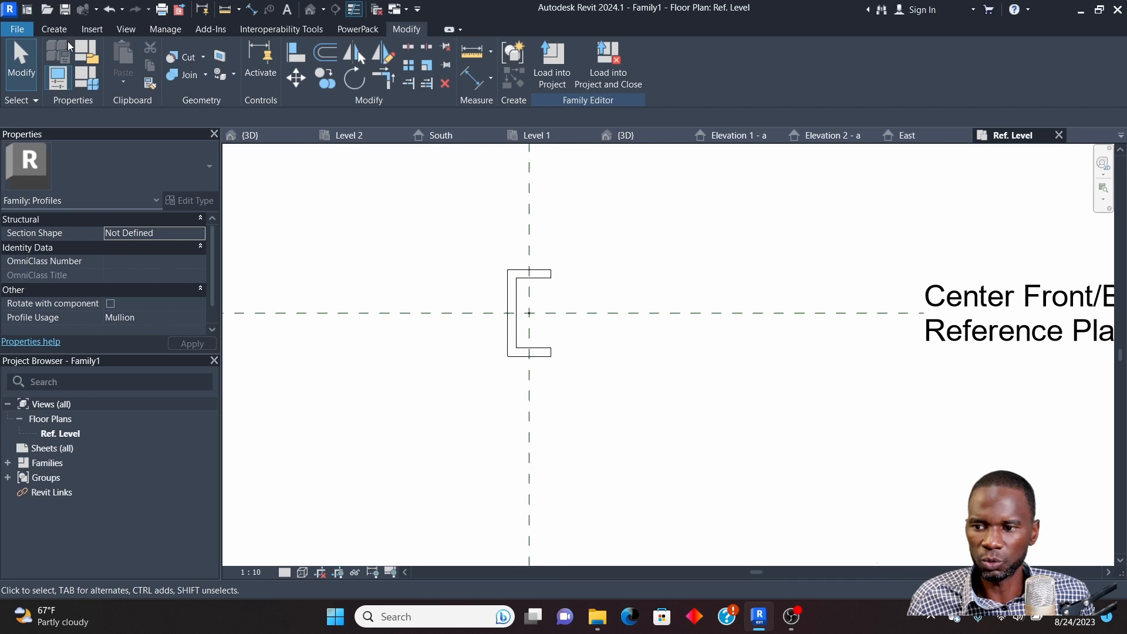
Save the profile family to the Desktop as C CHANNEL
click(18, 30)
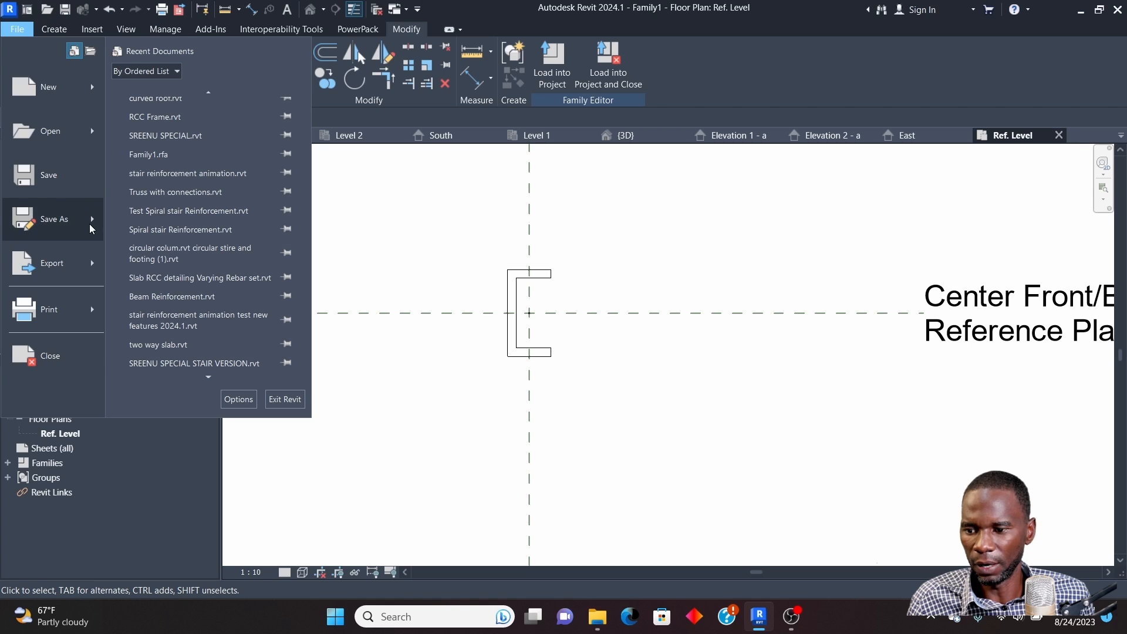
mouse_move(95, 228)
click(148, 200)
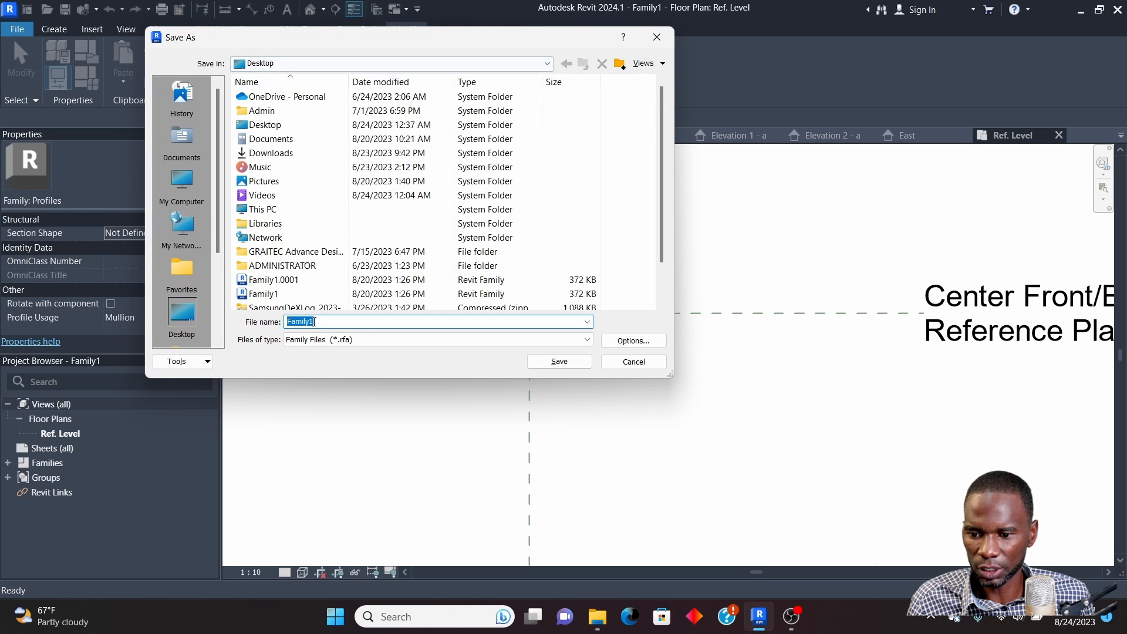
text(C)
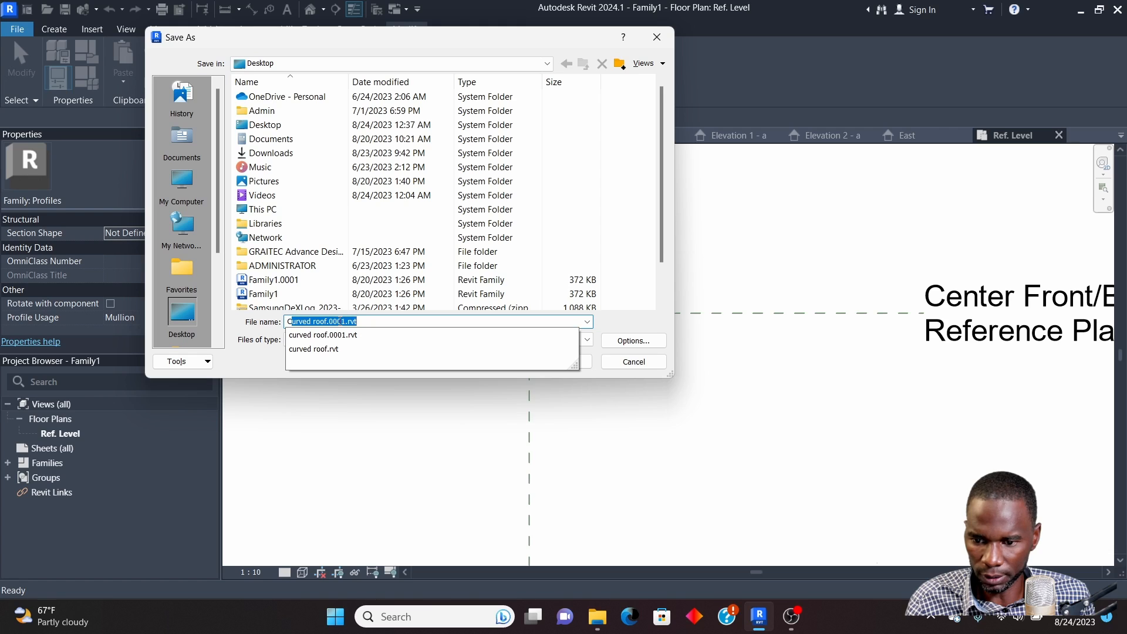
key(Delete)
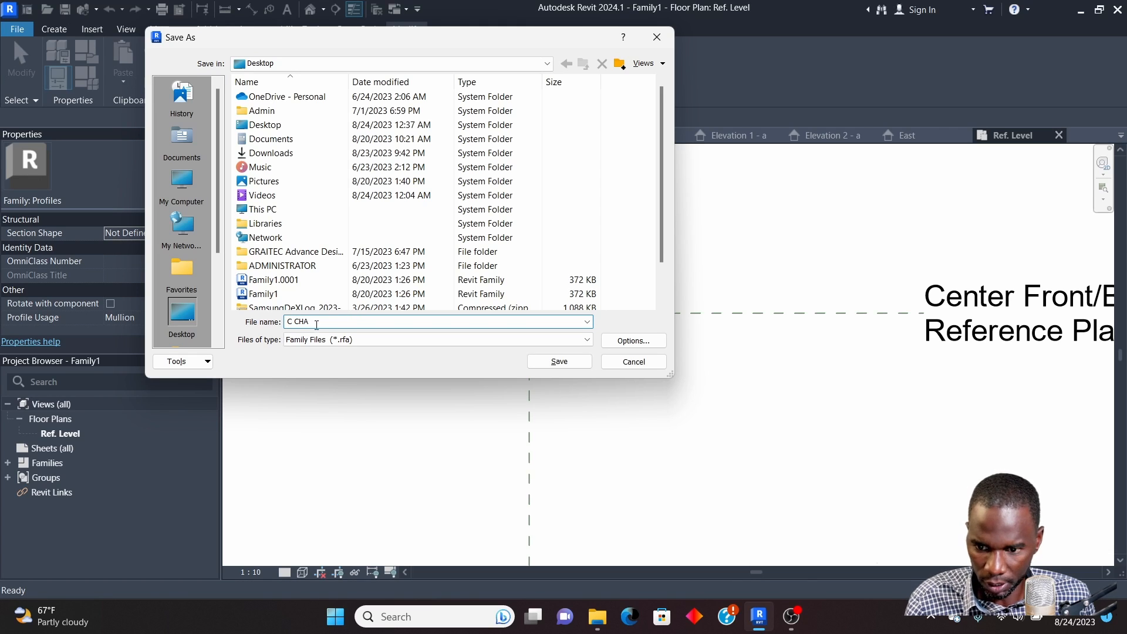
text(CHANNE)
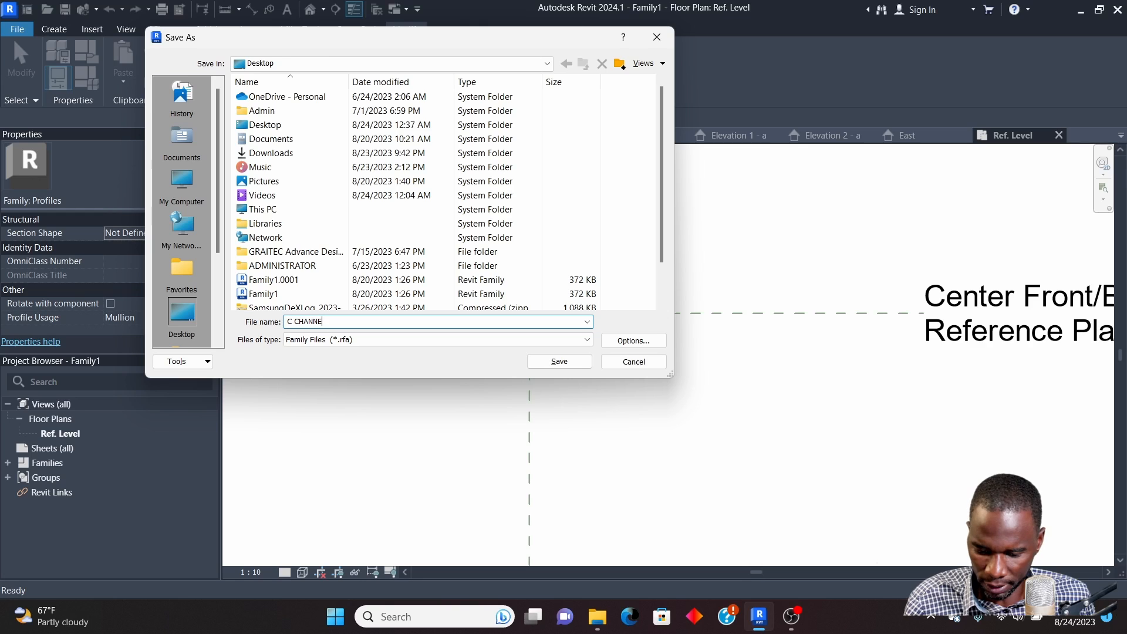
text(L)
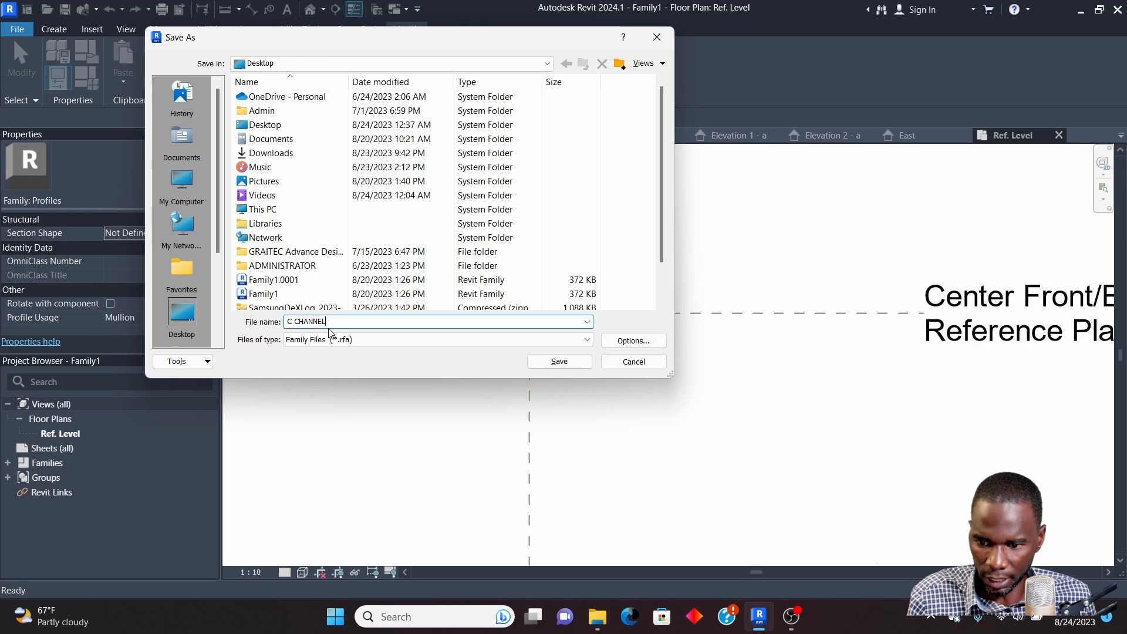
click(559, 362)
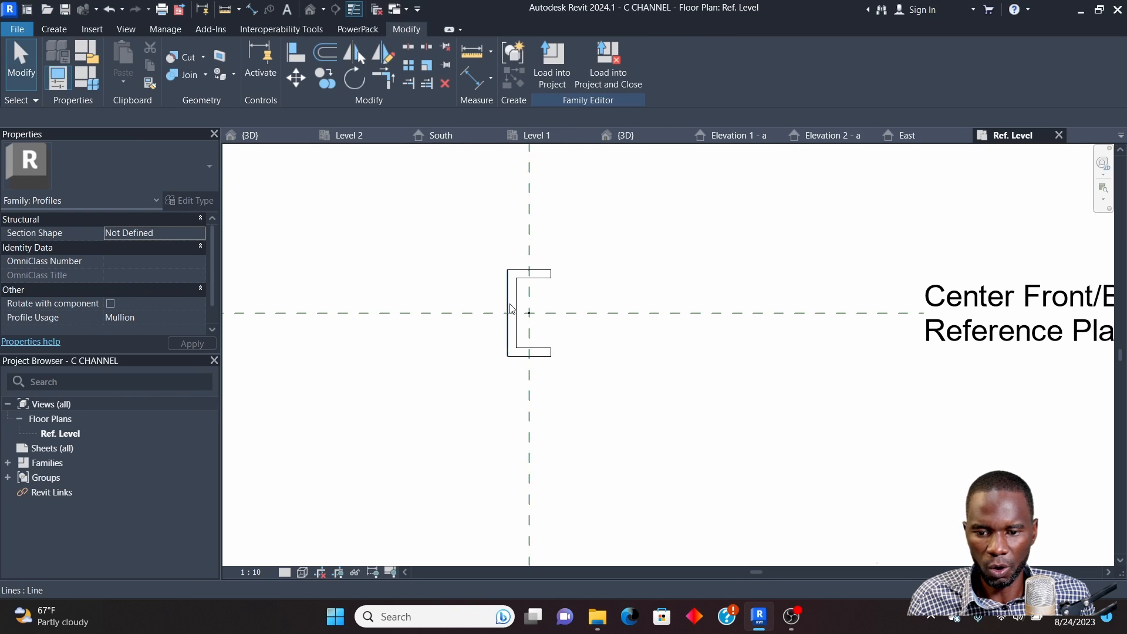
Load the finished profile into curved roof.rvt and close the family, overwriting the existing version and its parameter values
scroll(530, 314, down, 2)
scroll(531, 312, up, 1)
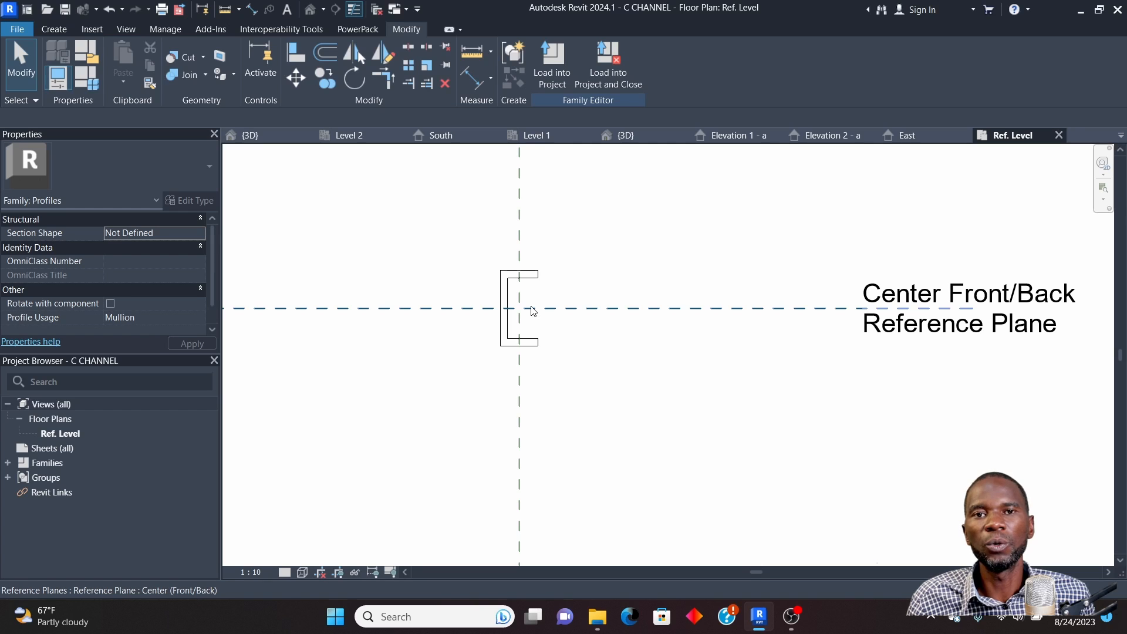
click(607, 65)
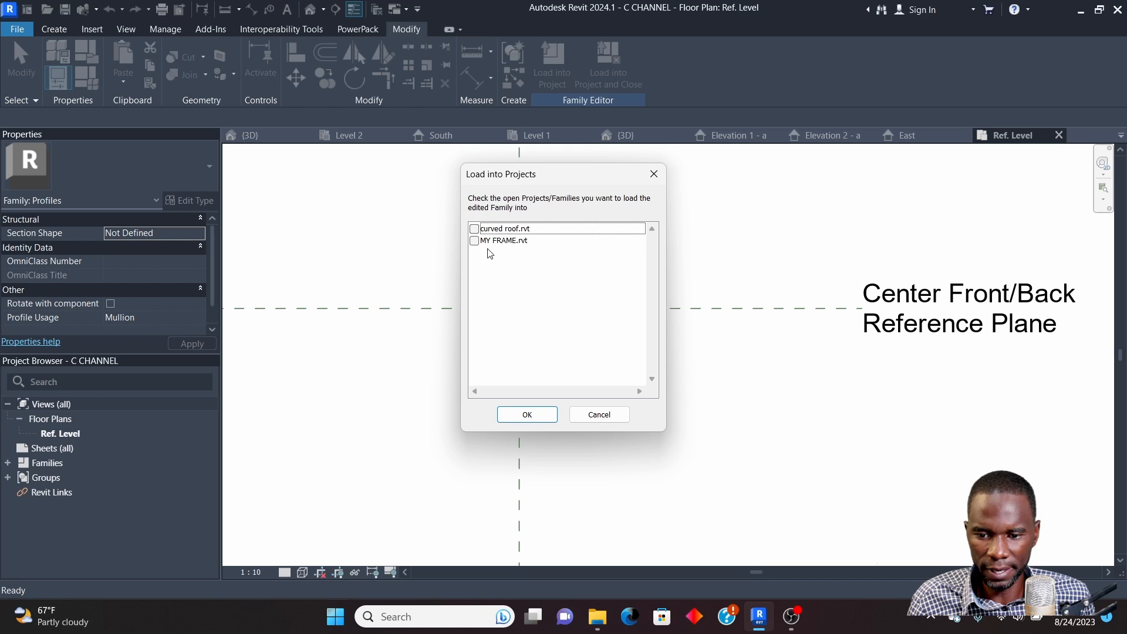
click(475, 229)
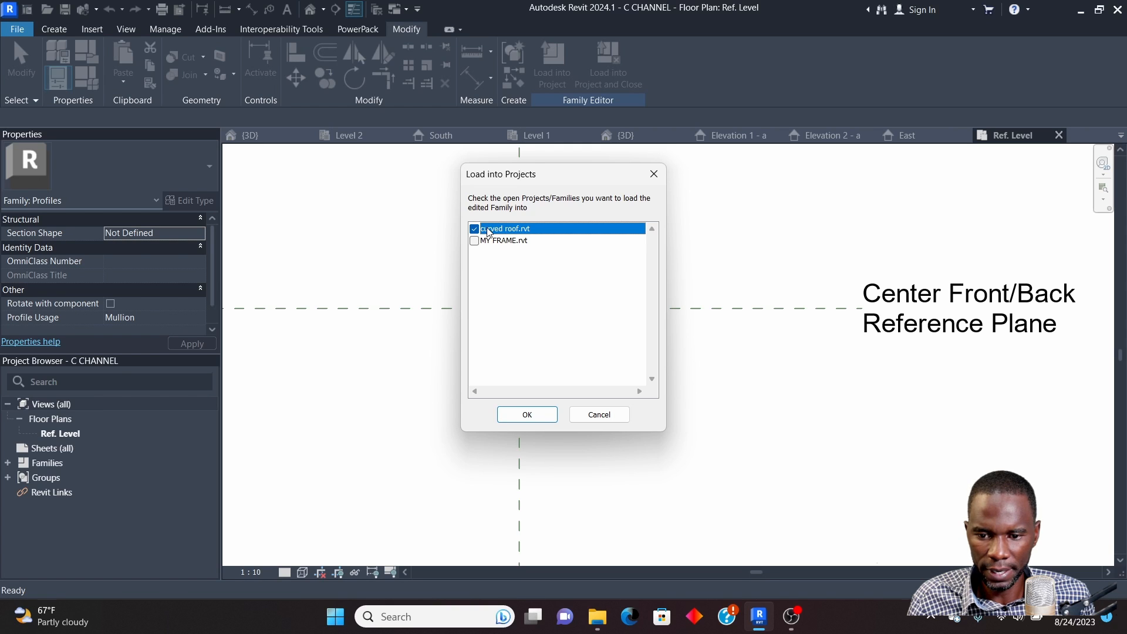
click(527, 415)
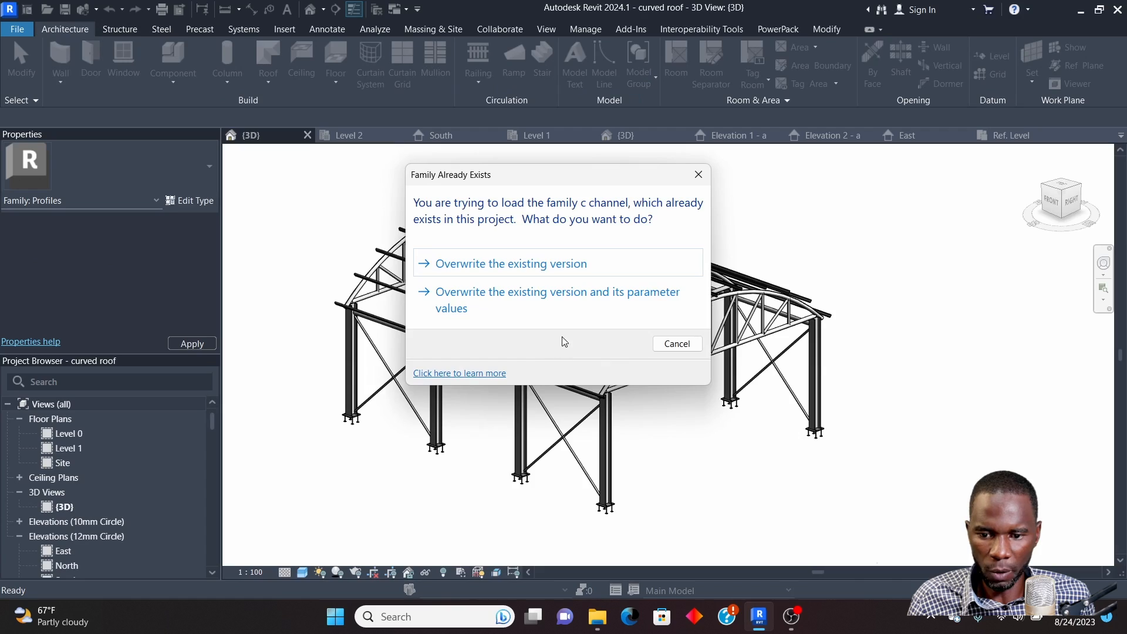
click(517, 294)
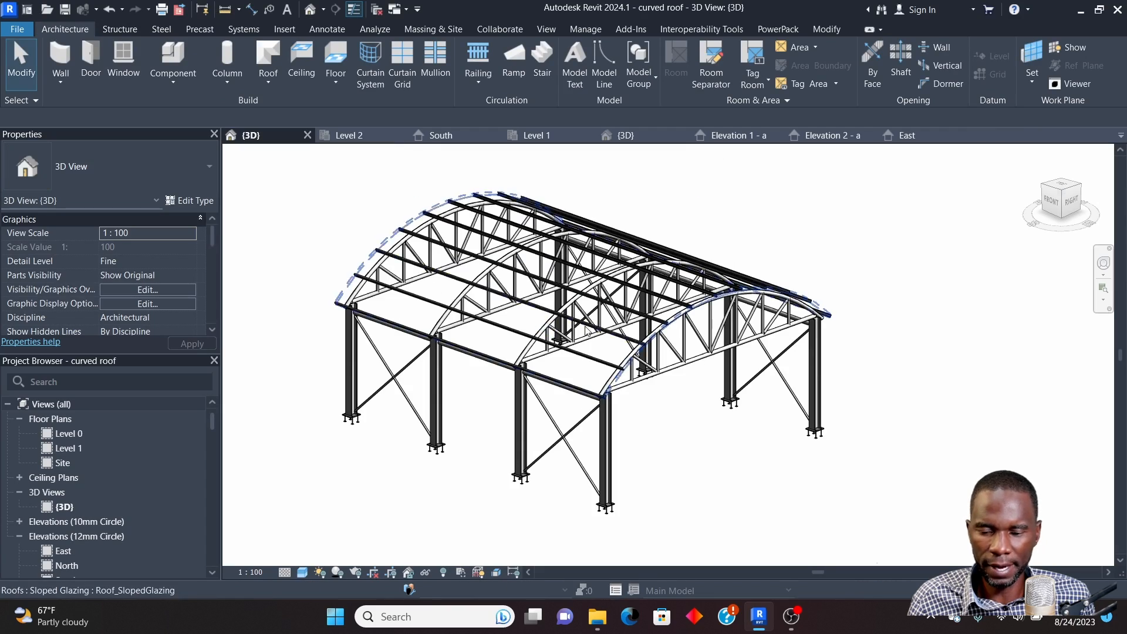
Check which interior mullion types are available for Grid 1 in the sloped-glazing roof's type properties
scroll(587, 332, down, 2)
scroll(478, 286, up, 10)
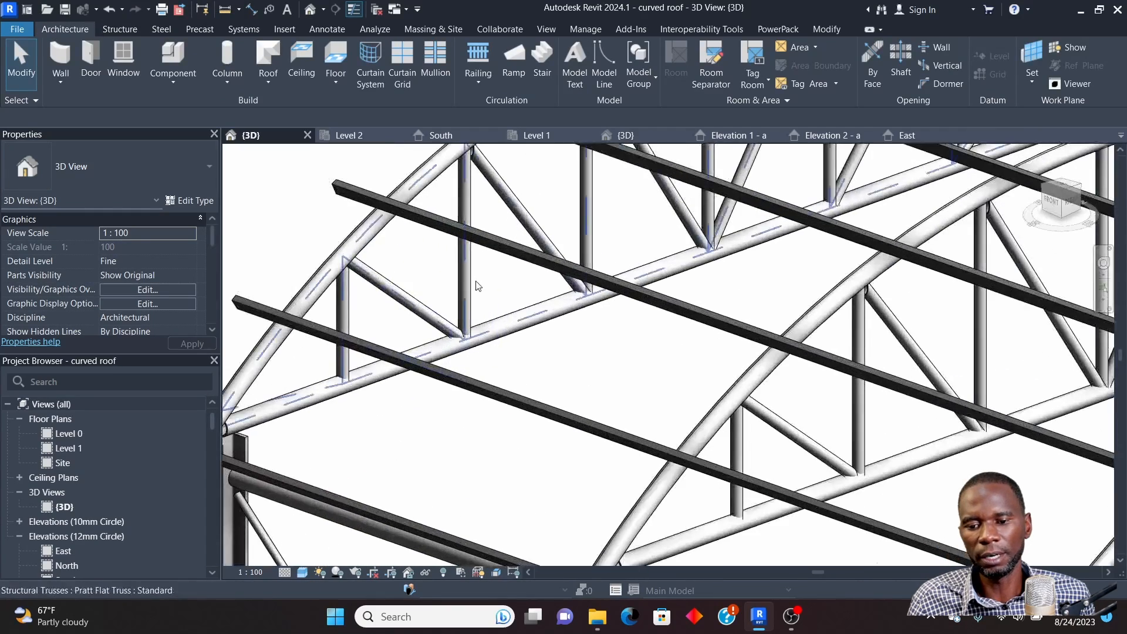
scroll(478, 286, down, 10)
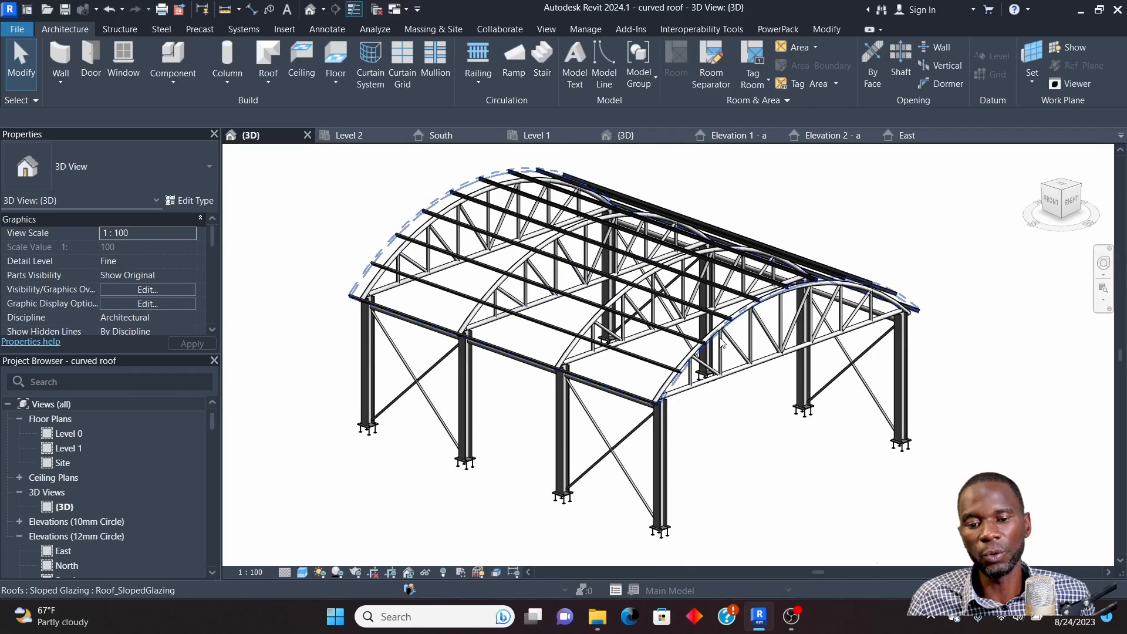
scroll(406, 179, up, 4)
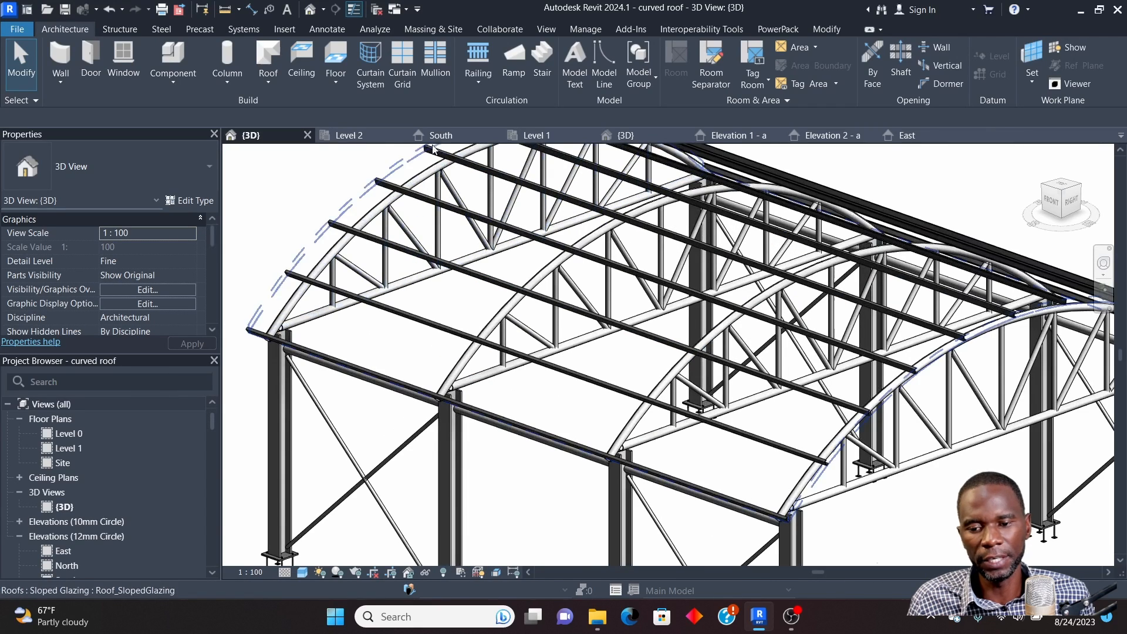
click(405, 178)
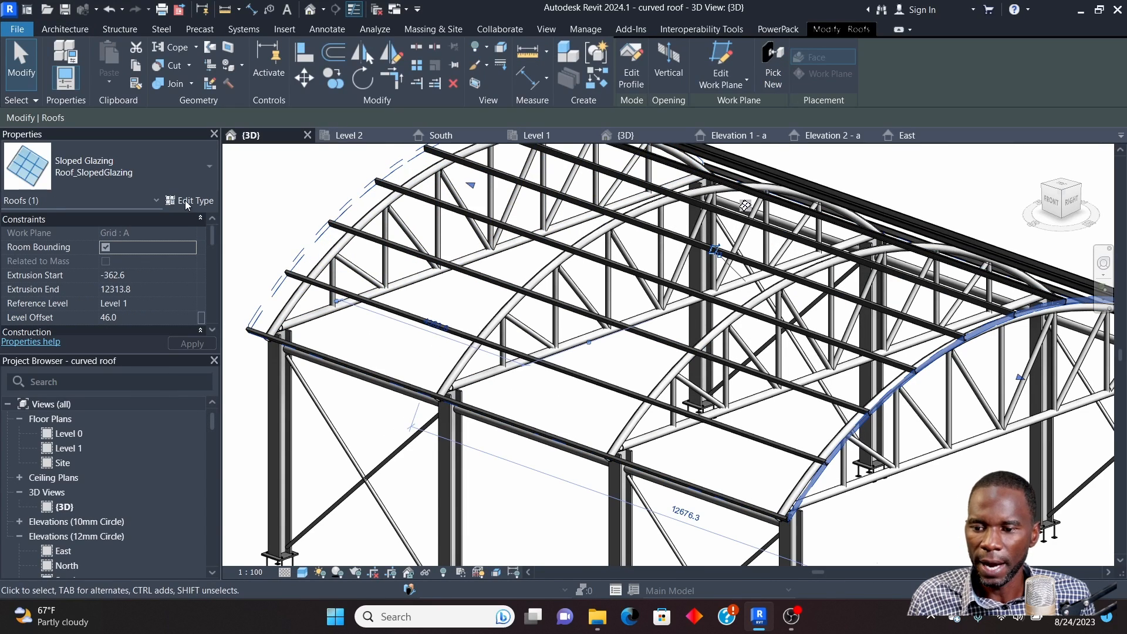
click(187, 202)
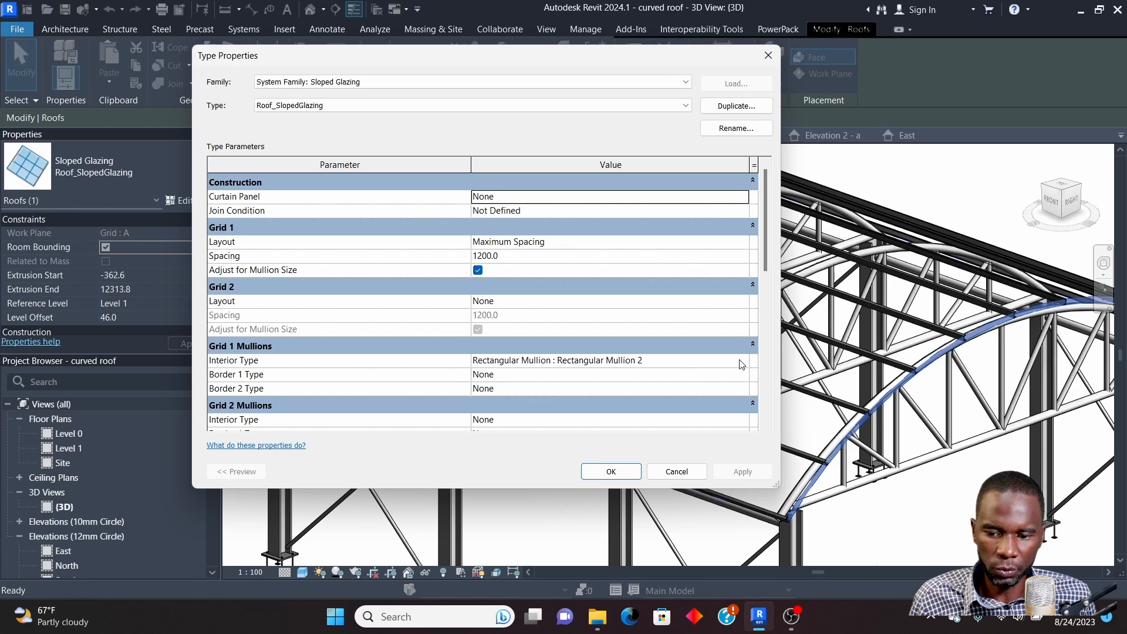
click(741, 364)
click(741, 365)
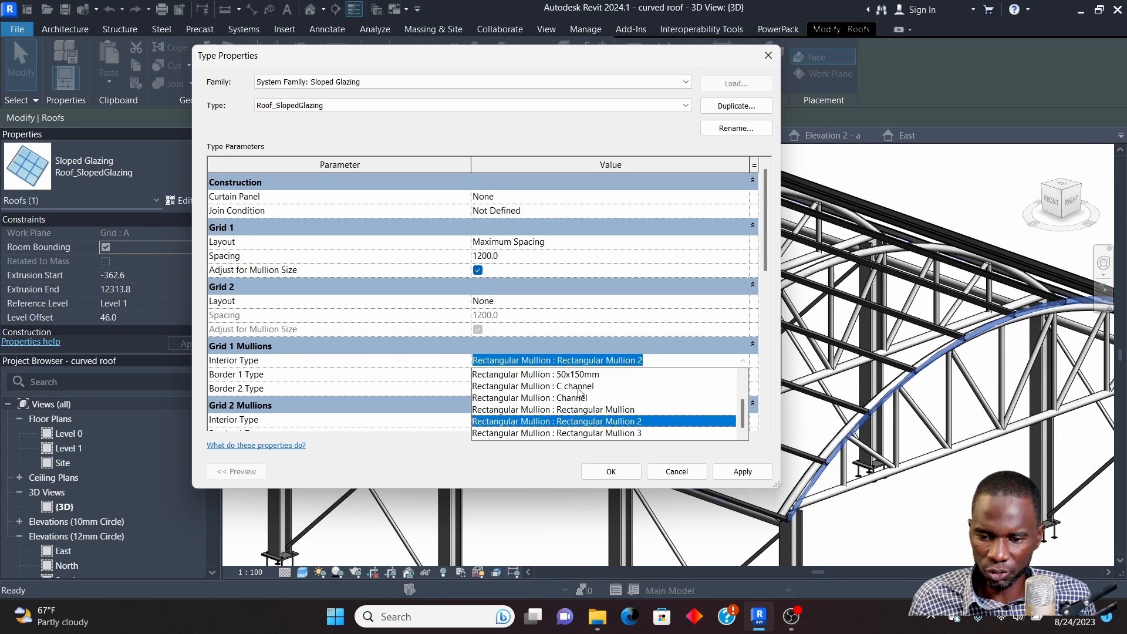
click(714, 333)
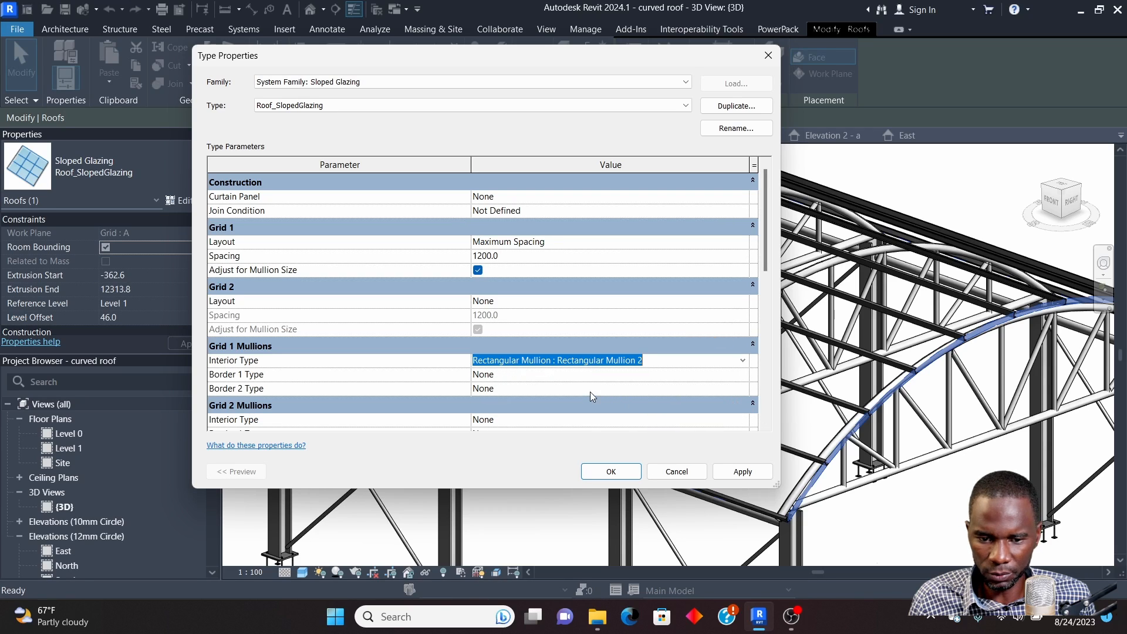
click(768, 56)
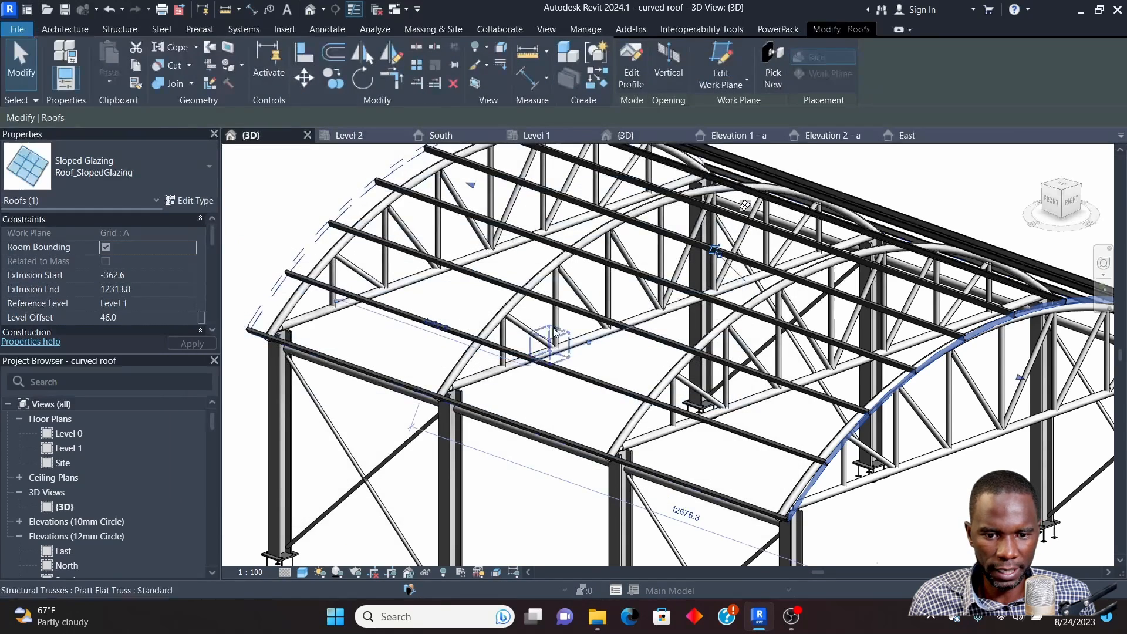
Examine one of the long mullions on the curved roof to identify its type
scroll(554, 339, down, 5)
key(Escape)
scroll(496, 284, up, 6)
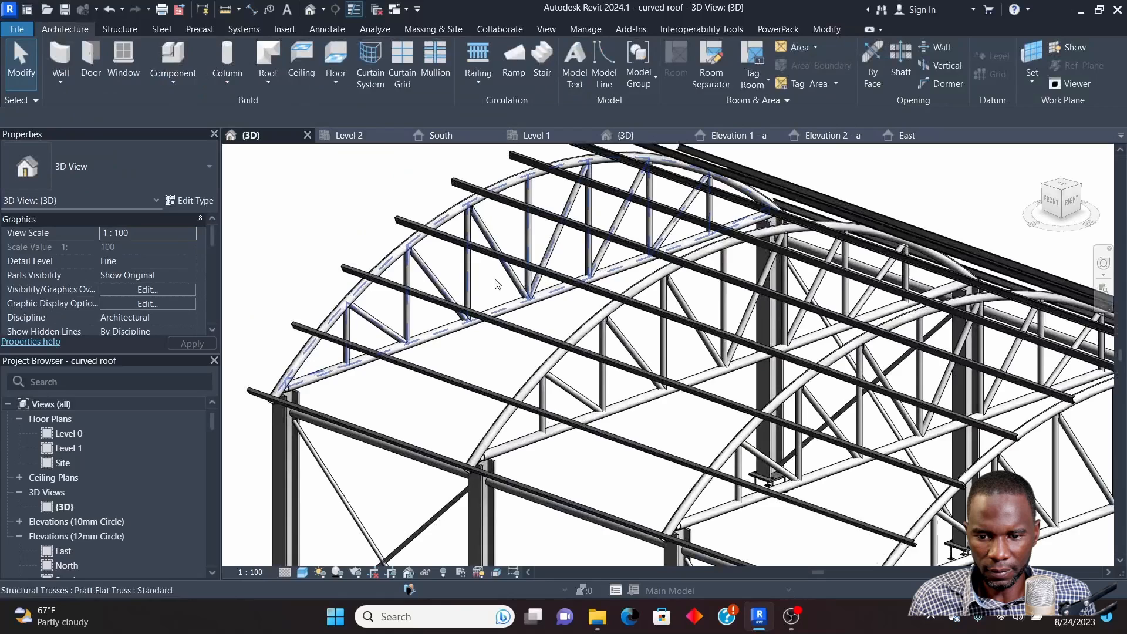
click(459, 243)
scroll(886, 404, down, 4)
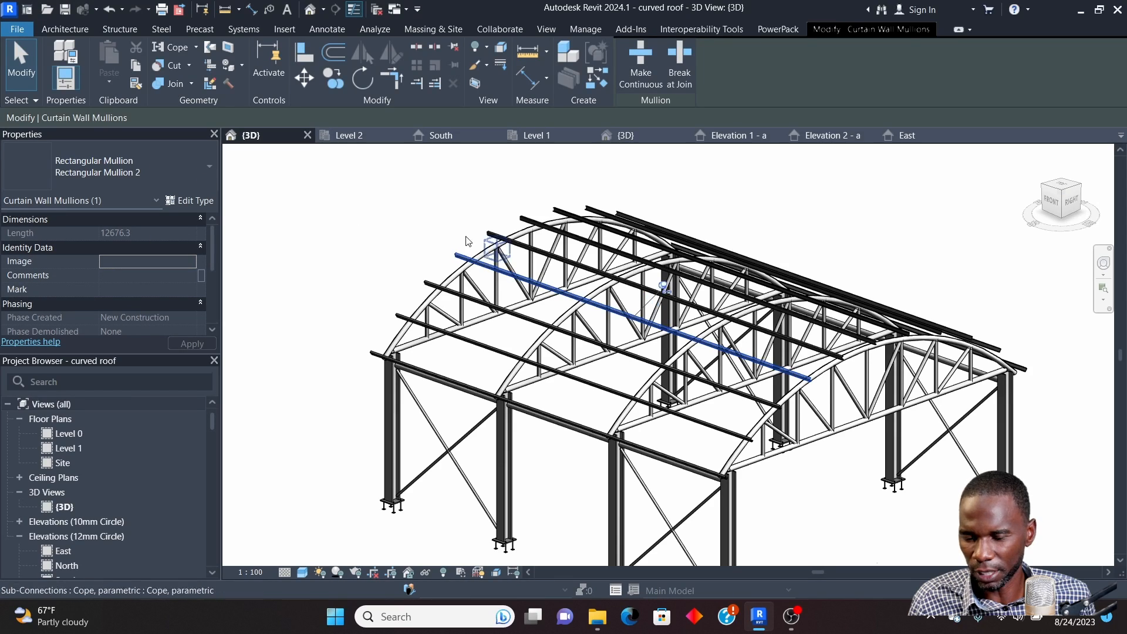
key(Escape)
scroll(794, 315, down, 4)
scroll(869, 321, up, 6)
scroll(812, 317, down, 3)
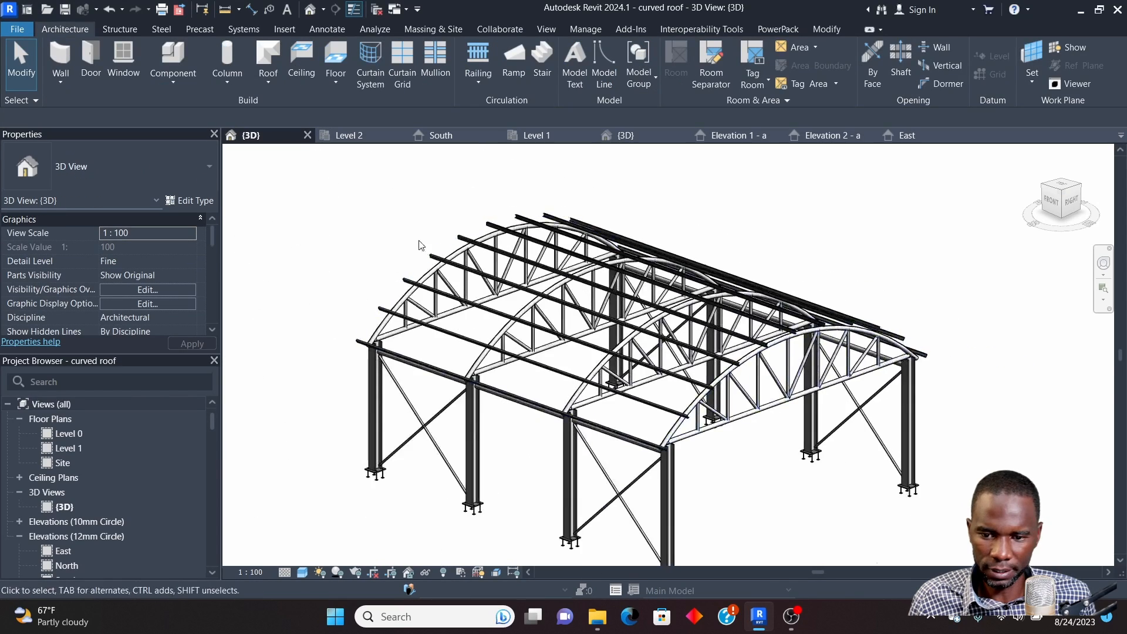
Set the Grid 1 interior mullion type of the curved sloped-glazing roof to Rectangular Mullion : C channel and apply it
scroll(422, 244, up, 3)
click(461, 244)
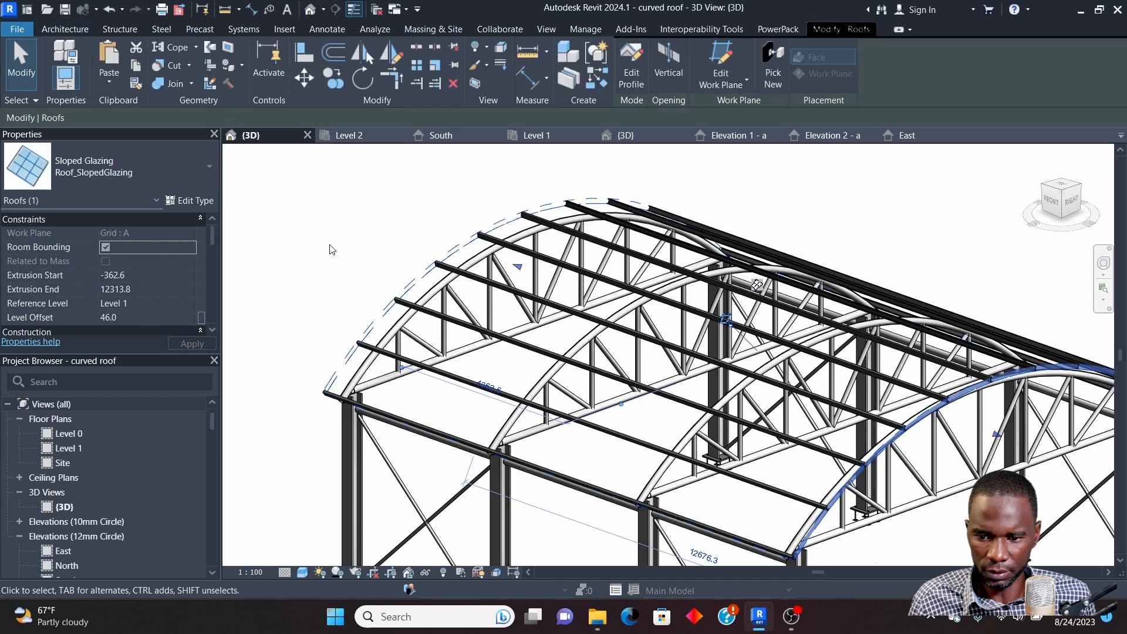
click(189, 201)
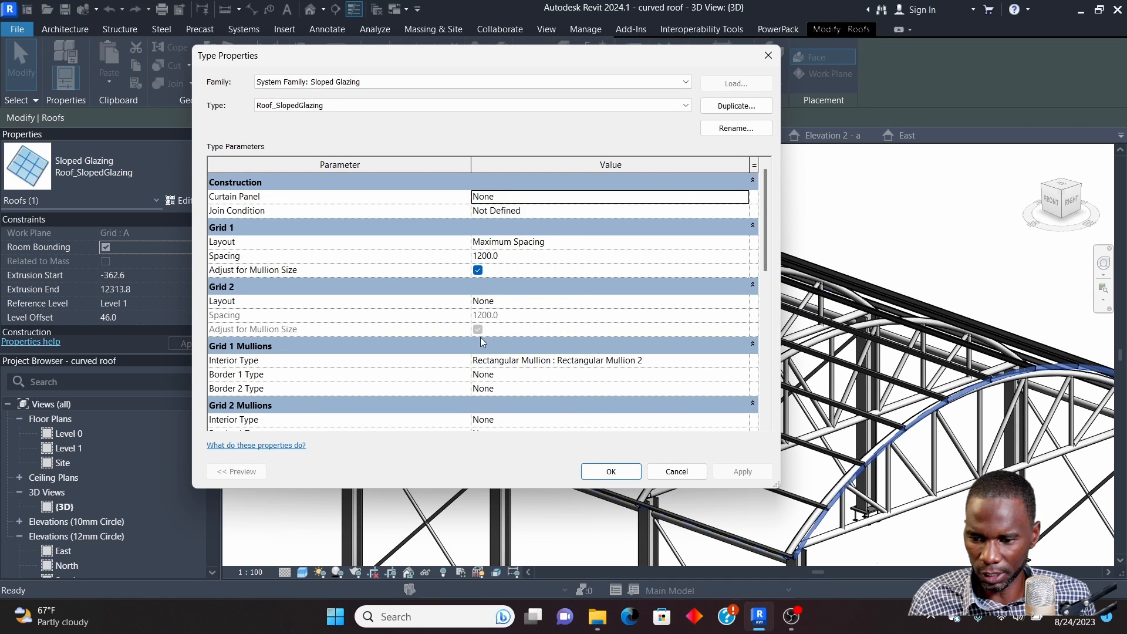
scroll(294, 264, down, 3)
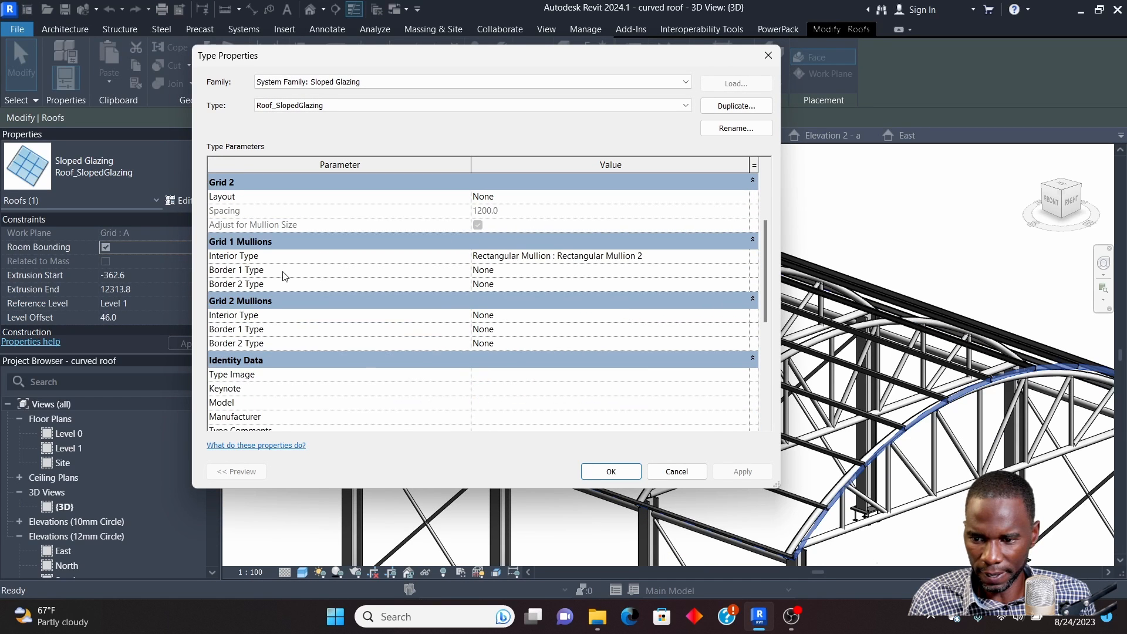
scroll(509, 318, up, 3)
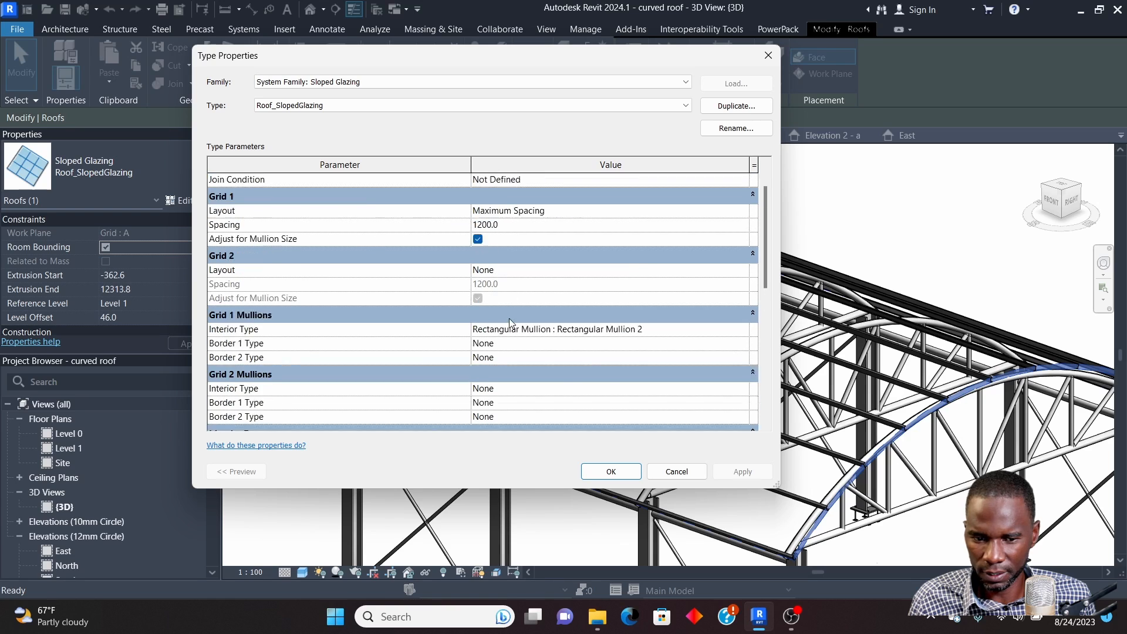
scroll(519, 330, down, 8)
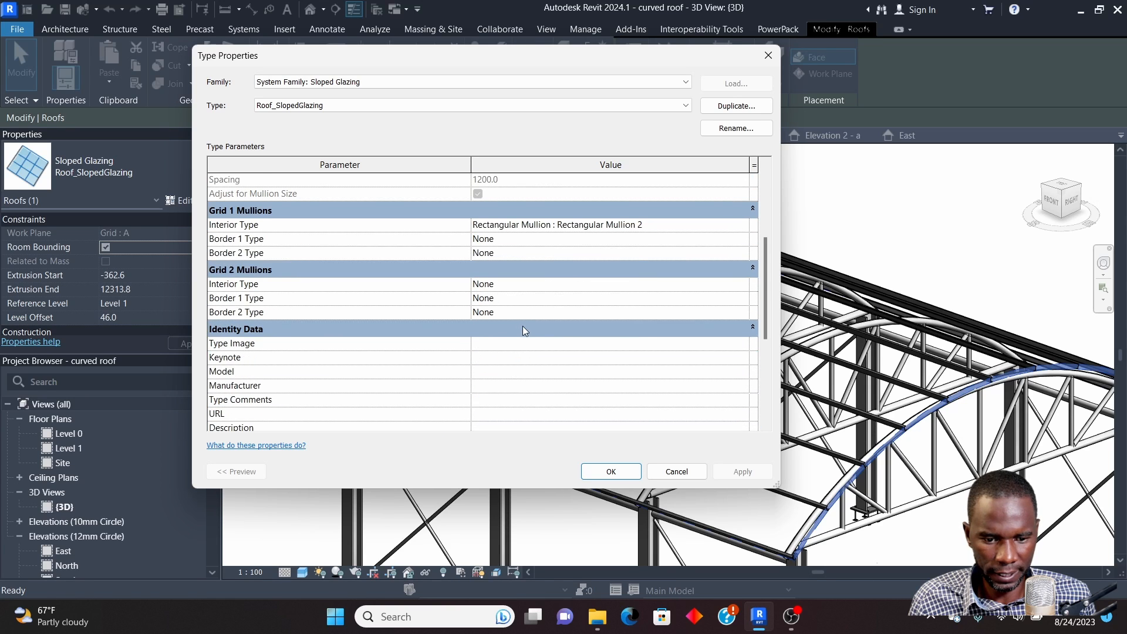
scroll(523, 322, down, 1)
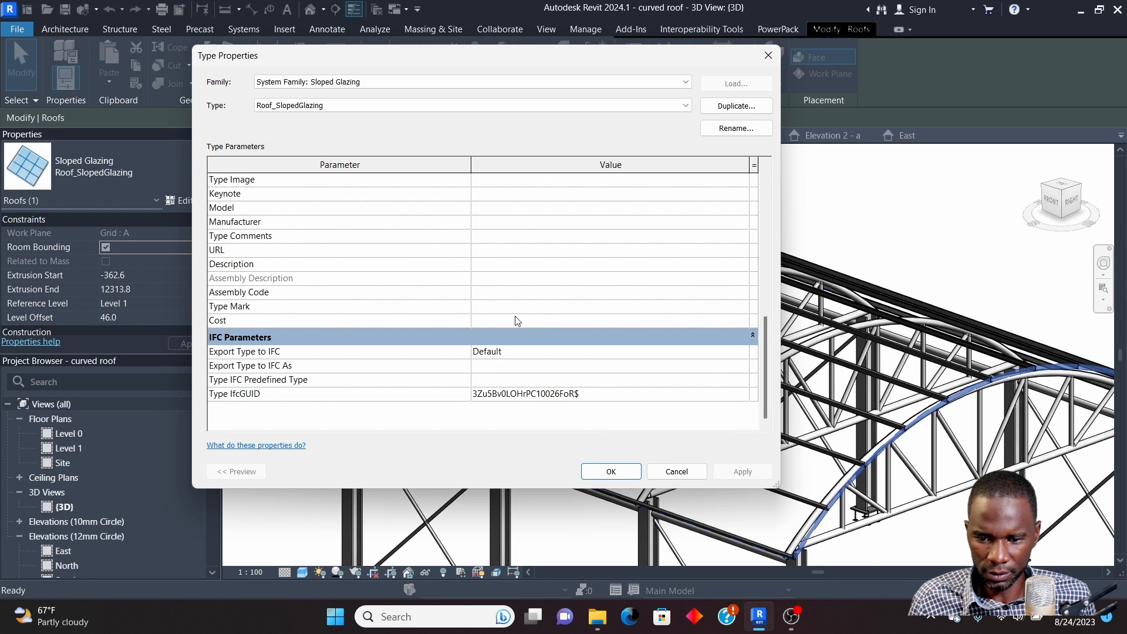
scroll(535, 320, up, 10)
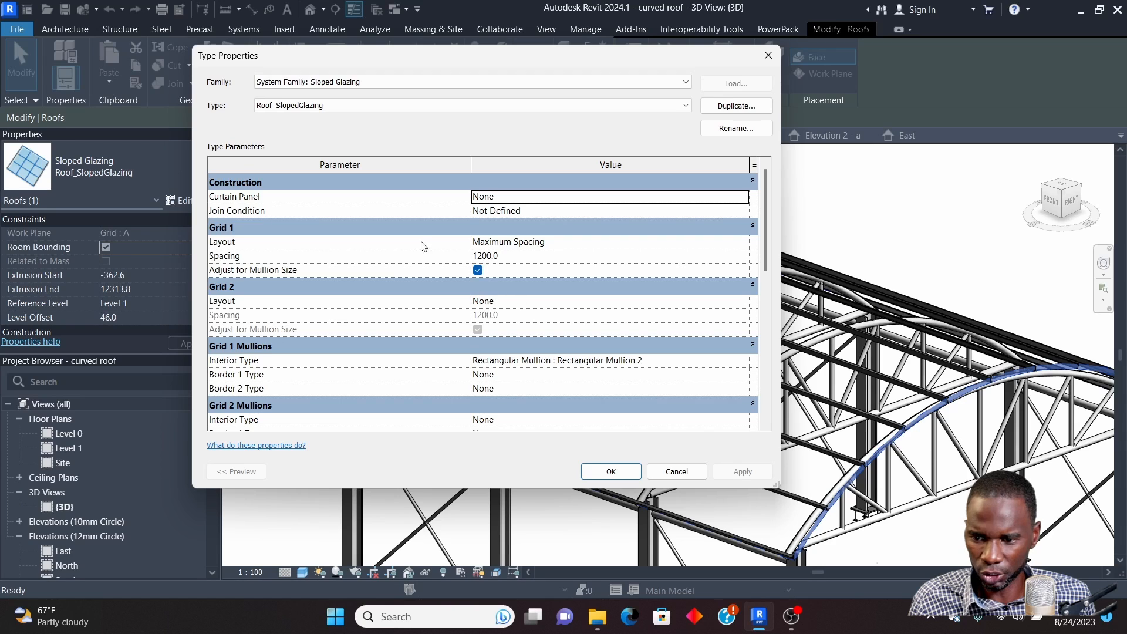
scroll(540, 285, down, 3)
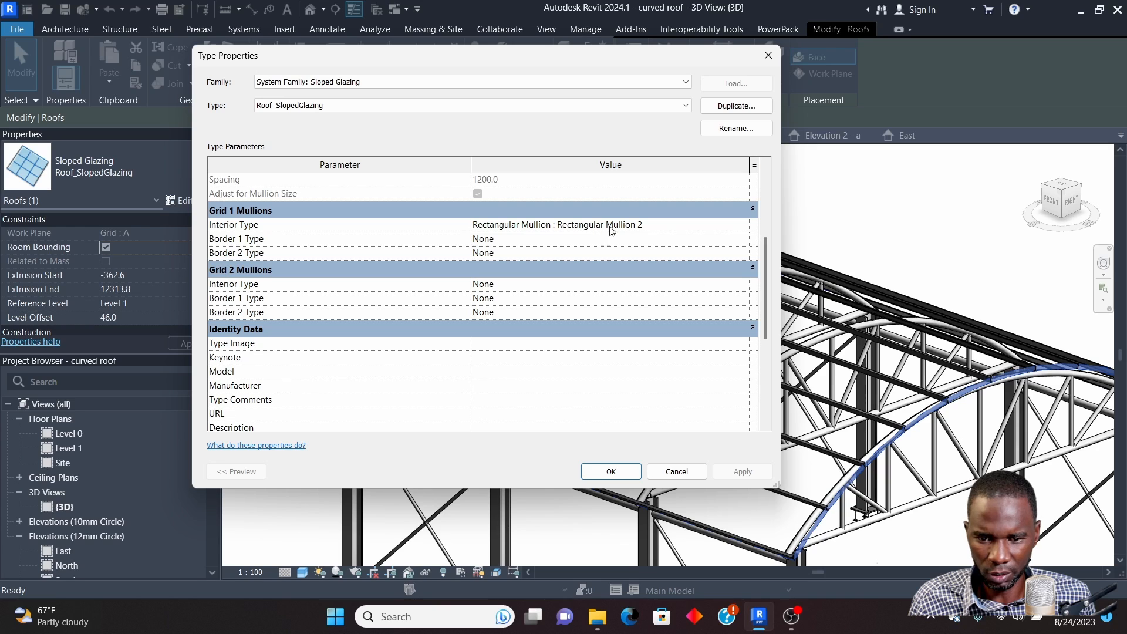
click(745, 225)
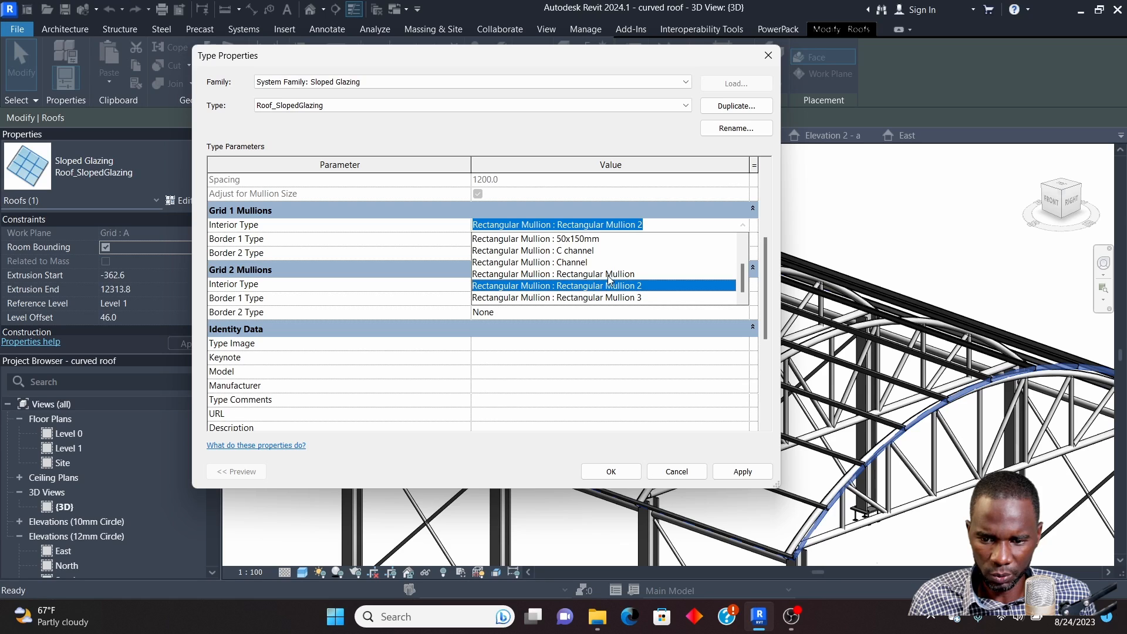
scroll(609, 279, up, 2)
scroll(596, 271, down, 2)
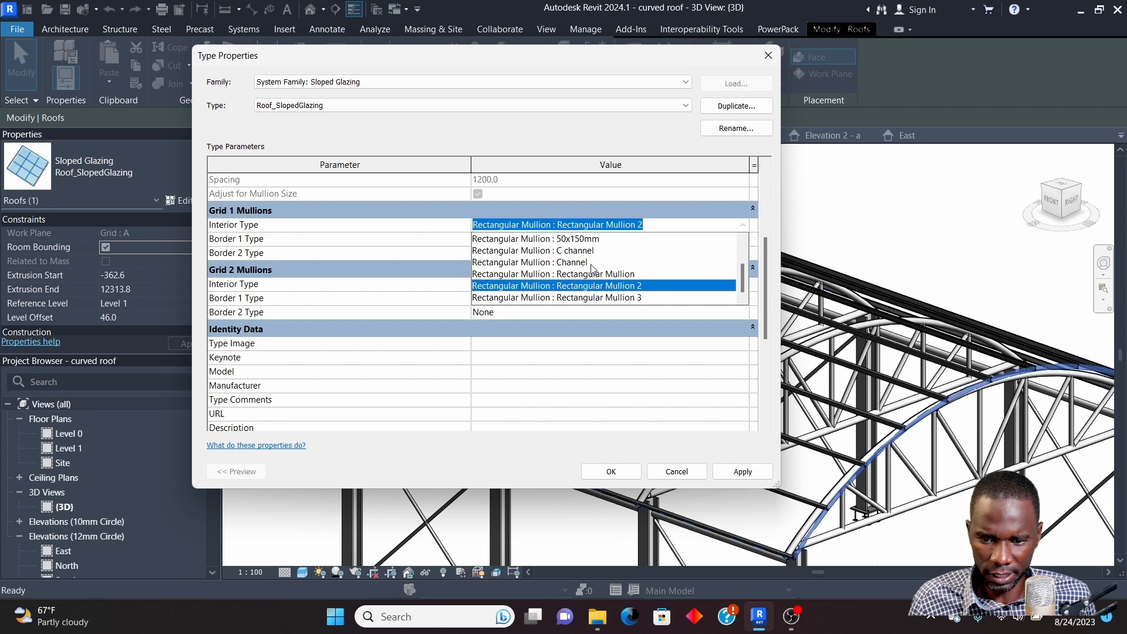
click(575, 252)
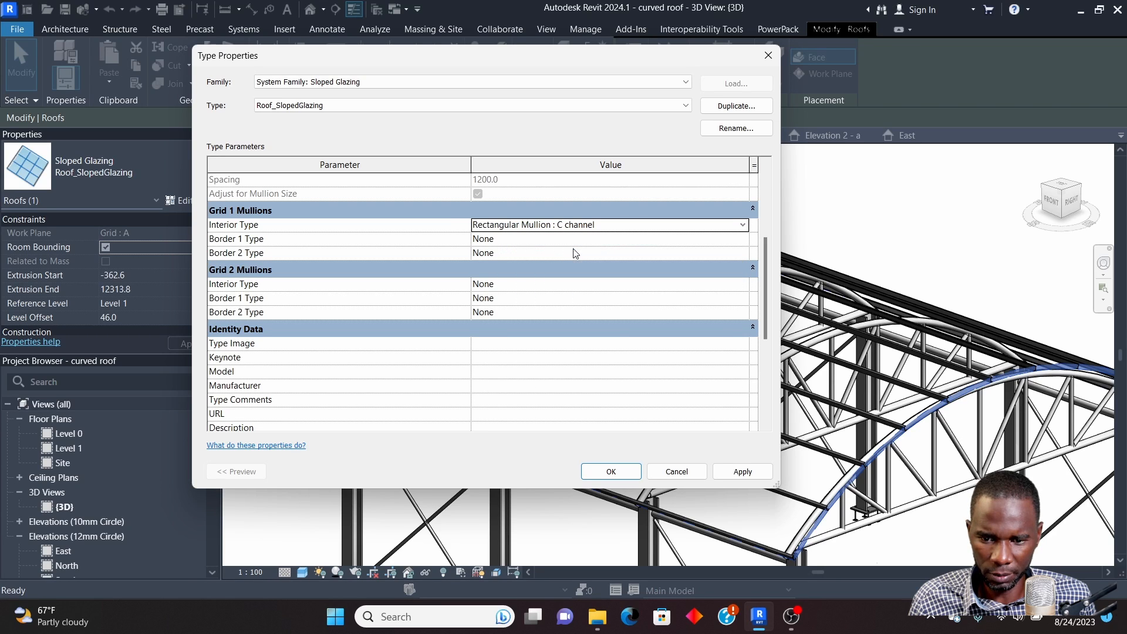
click(743, 474)
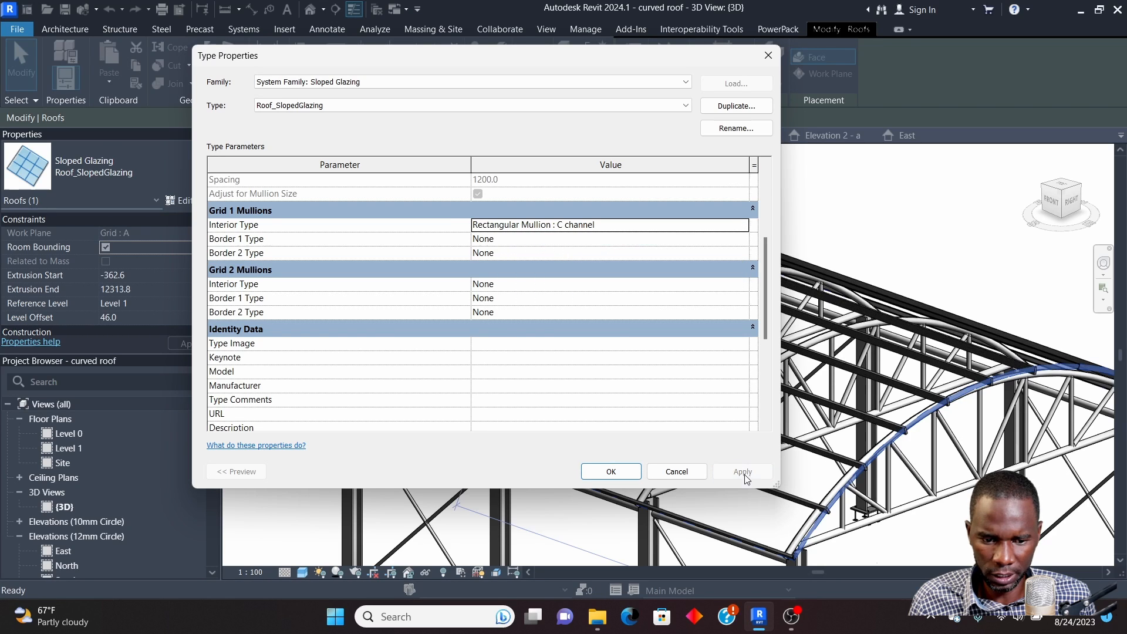
click(611, 472)
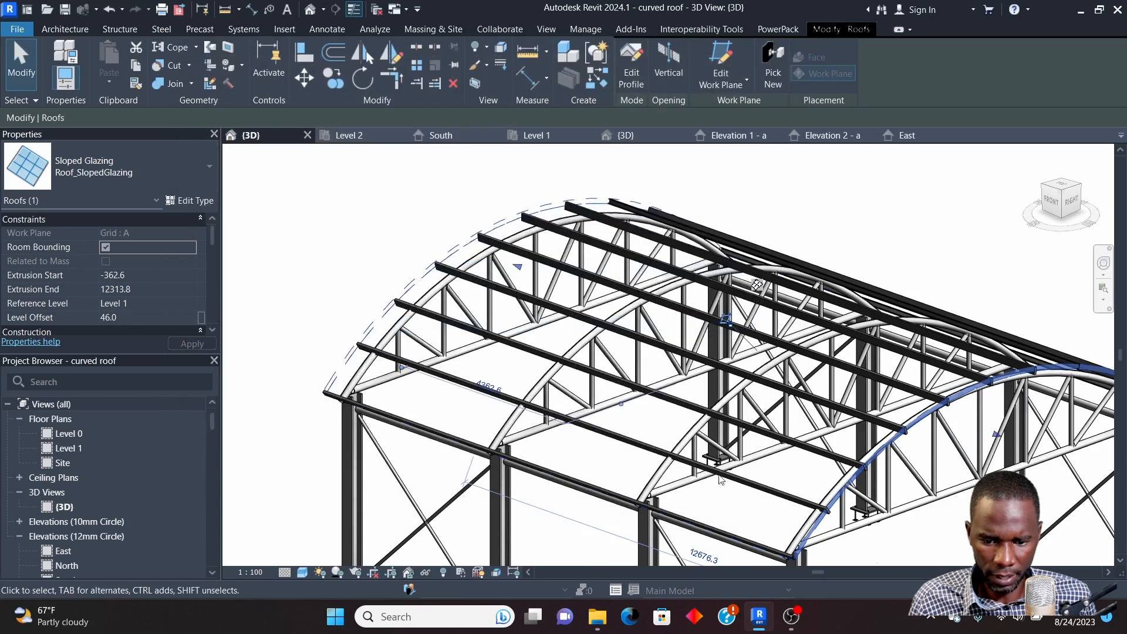
Examine the ends of the roof mullions along the front arched truss to check their section shape
scroll(896, 400, up, 5)
scroll(898, 411, up, 2)
scroll(910, 431, down, 8)
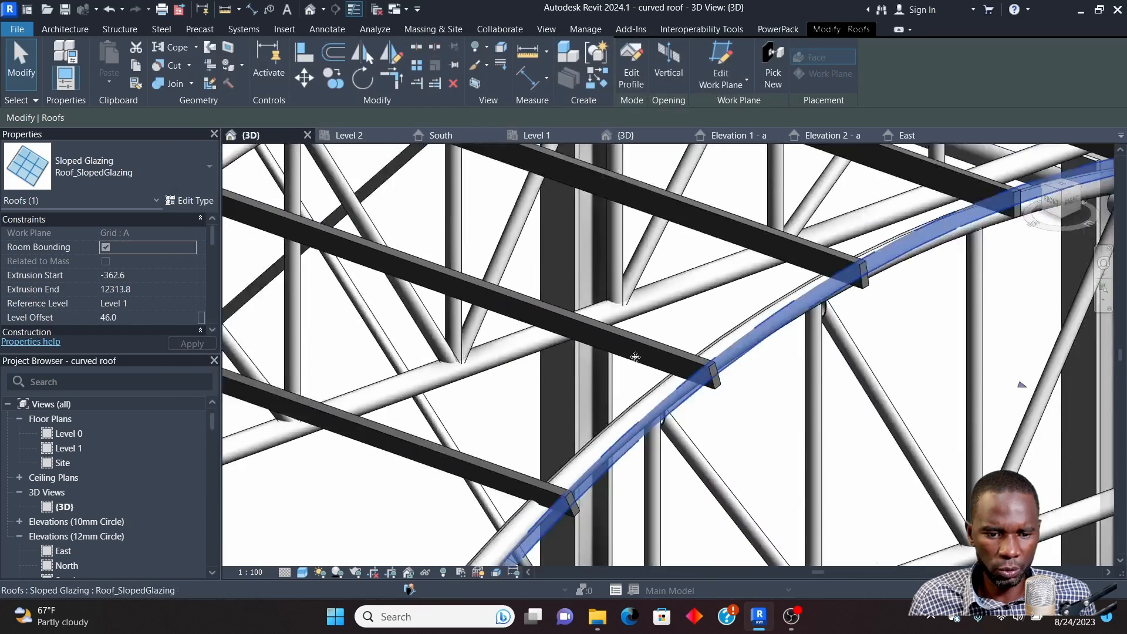
click(996, 242)
scroll(746, 300, up, 4)
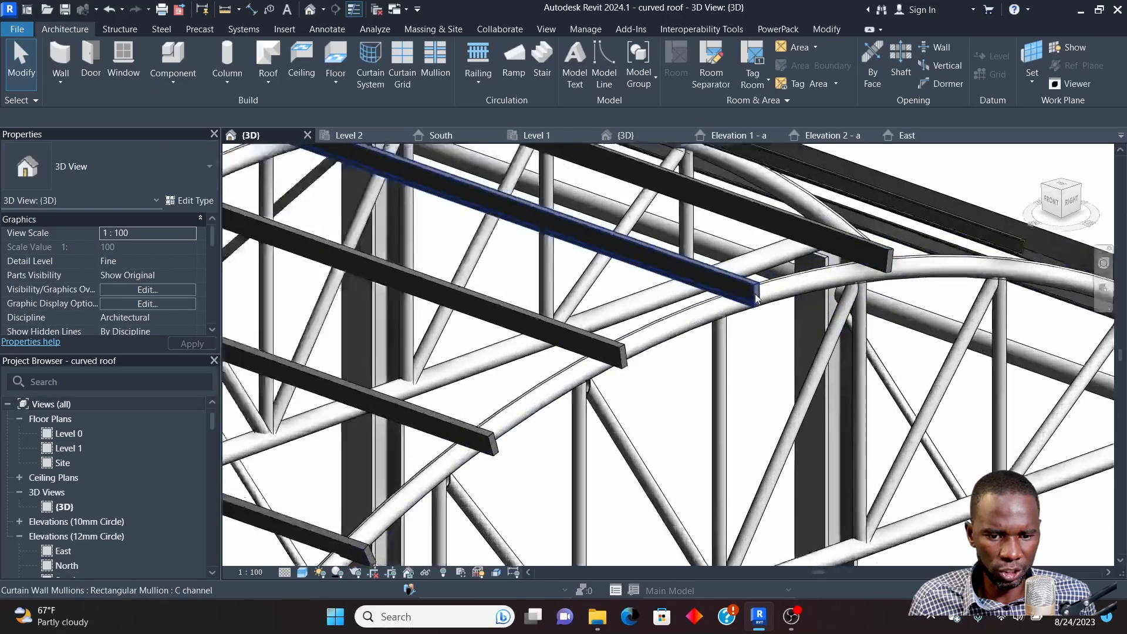
scroll(746, 299, down, 4)
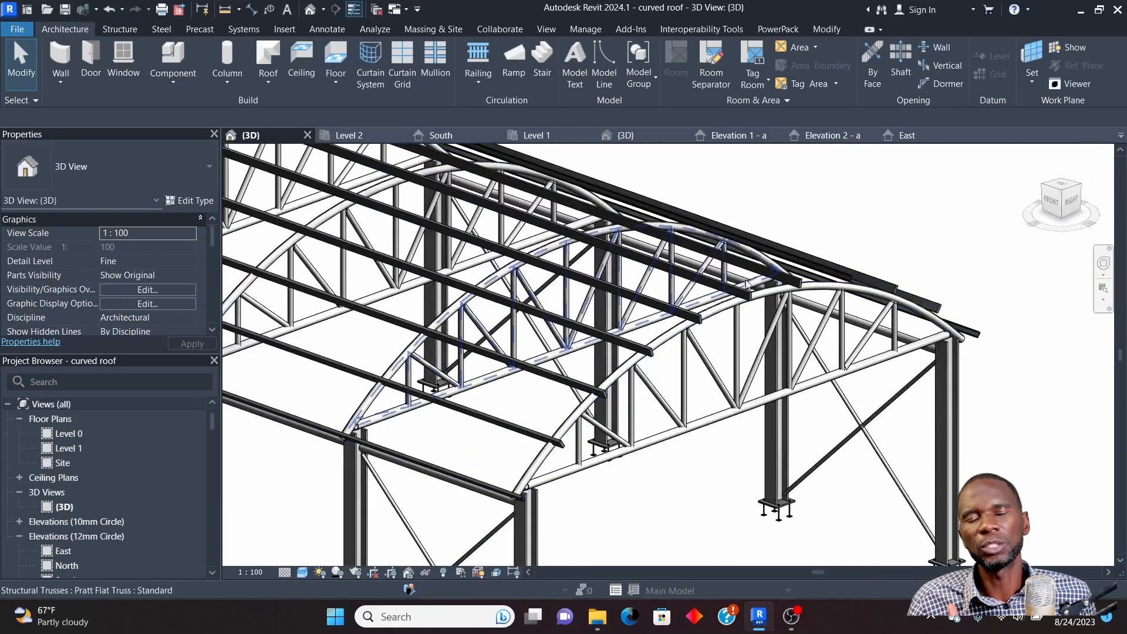
scroll(748, 285, down, 6)
scroll(698, 347, up, 4)
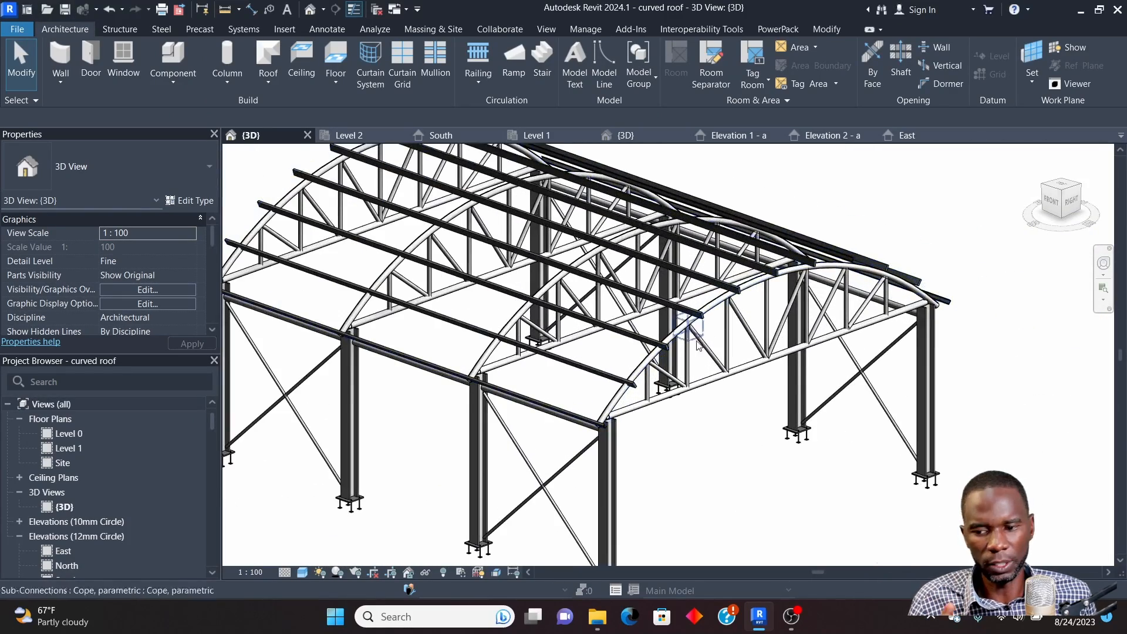
Search the Project Browser for MULLIO to find the mullion types and profiles in the project
scroll(109, 448, down, 5)
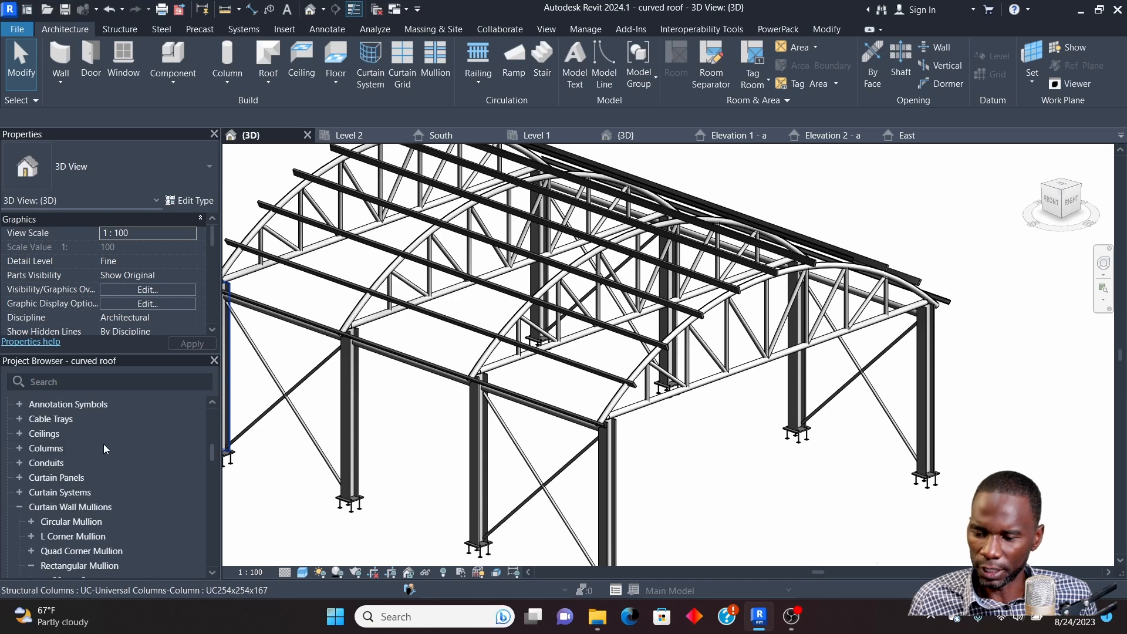
scroll(103, 444, down, 6)
scroll(100, 452, up, 6)
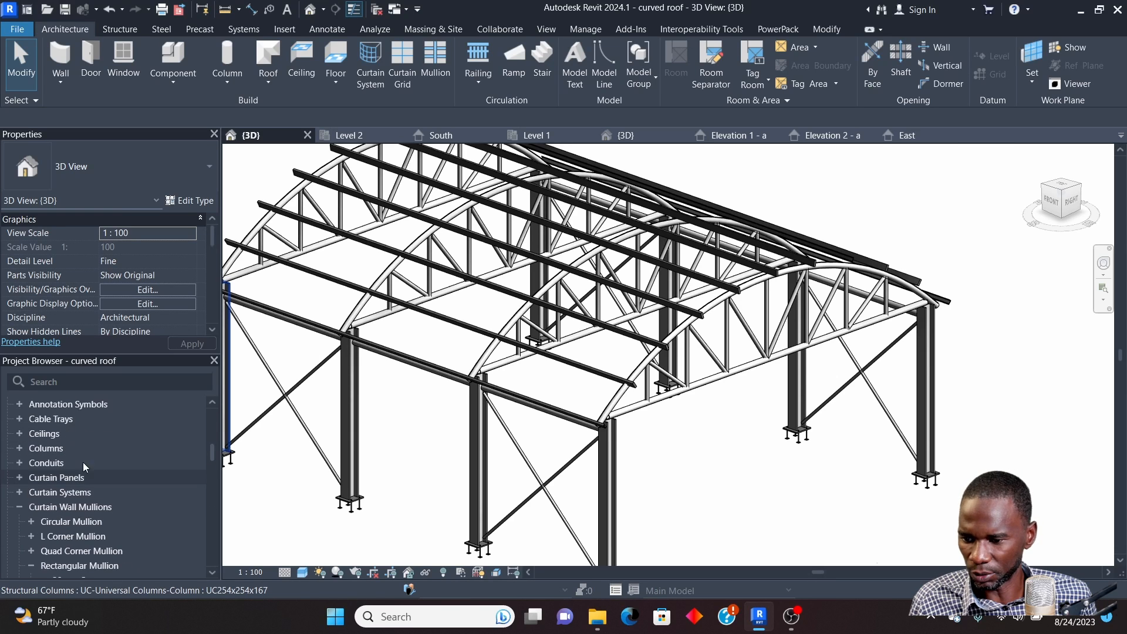
click(50, 380)
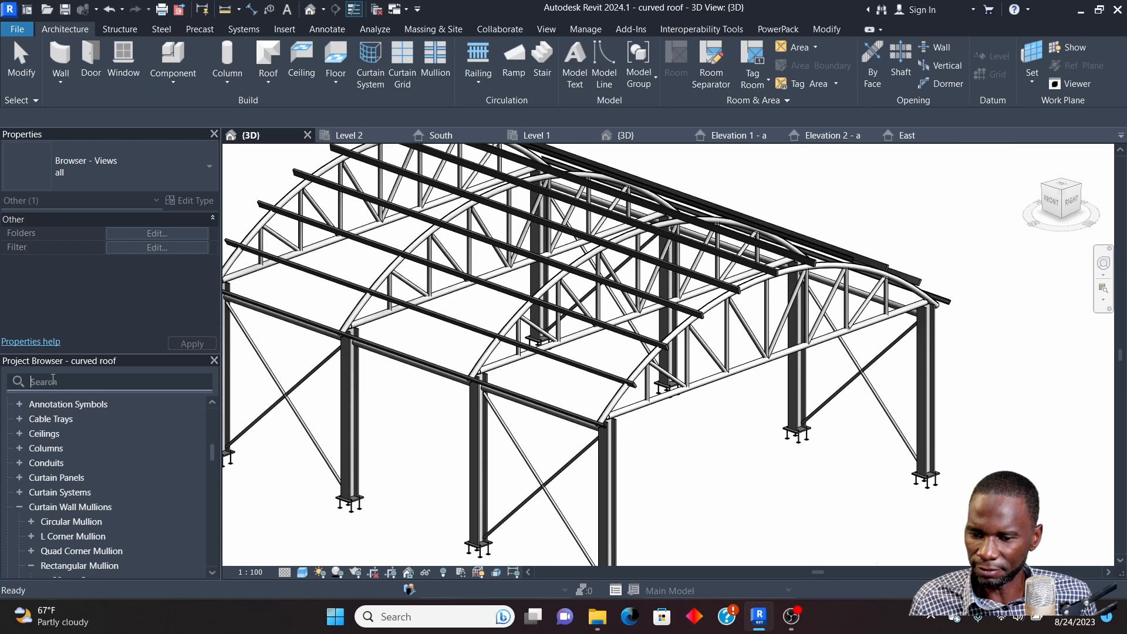
text(MULLIO)
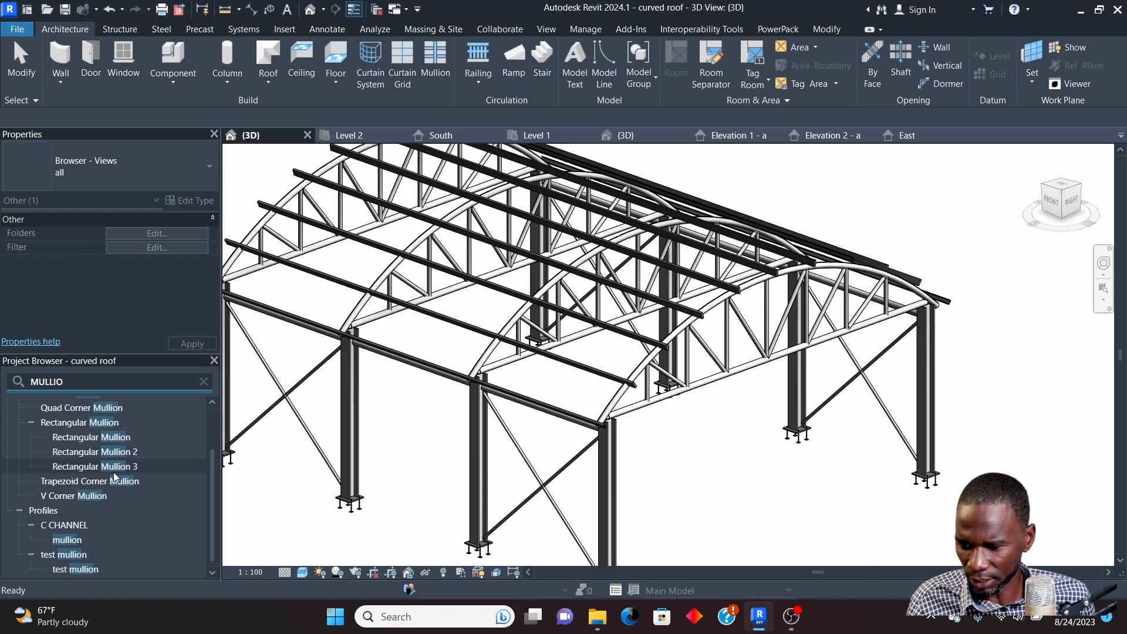
Duplicate the Rectangular Mullion 3 type in the Rectangular Mullion family
click(83, 468)
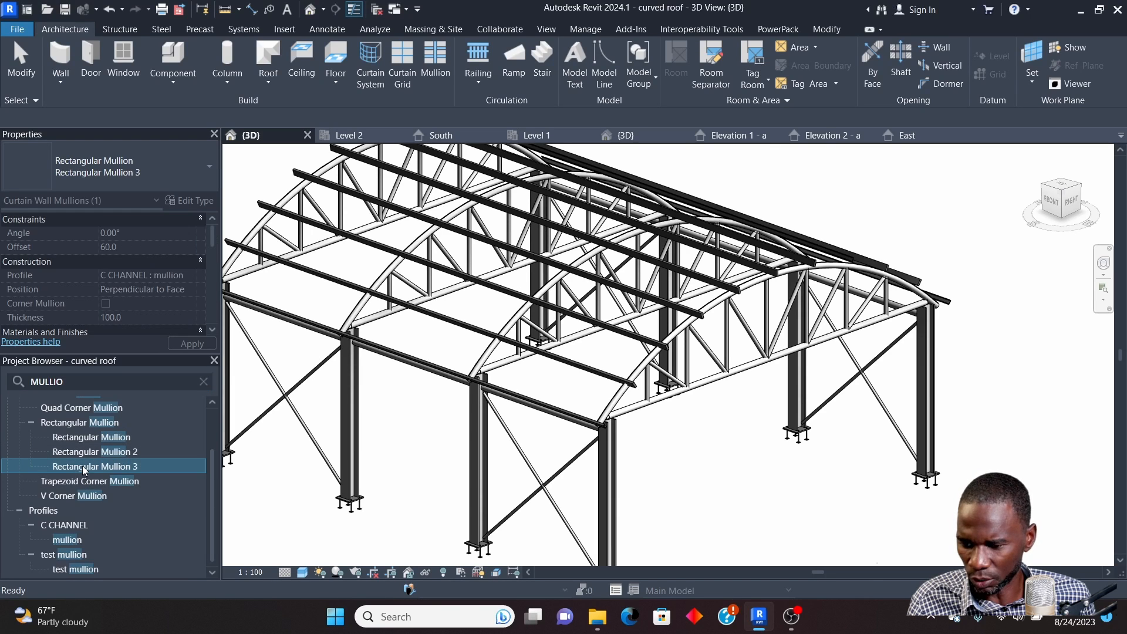
right_click(83, 468)
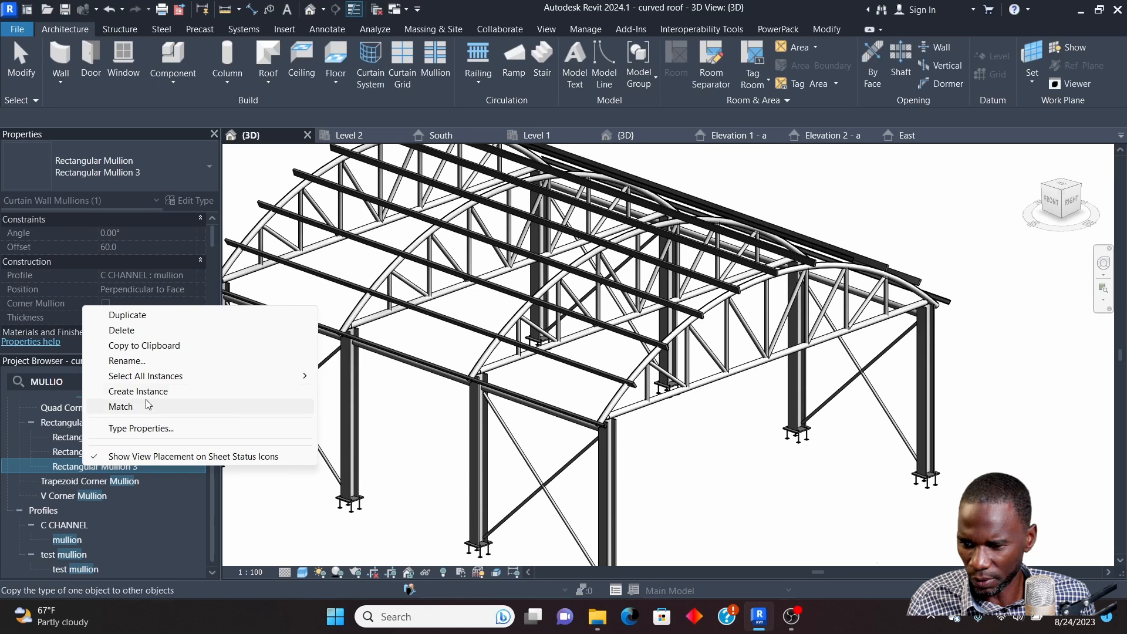
click(74, 470)
click(70, 467)
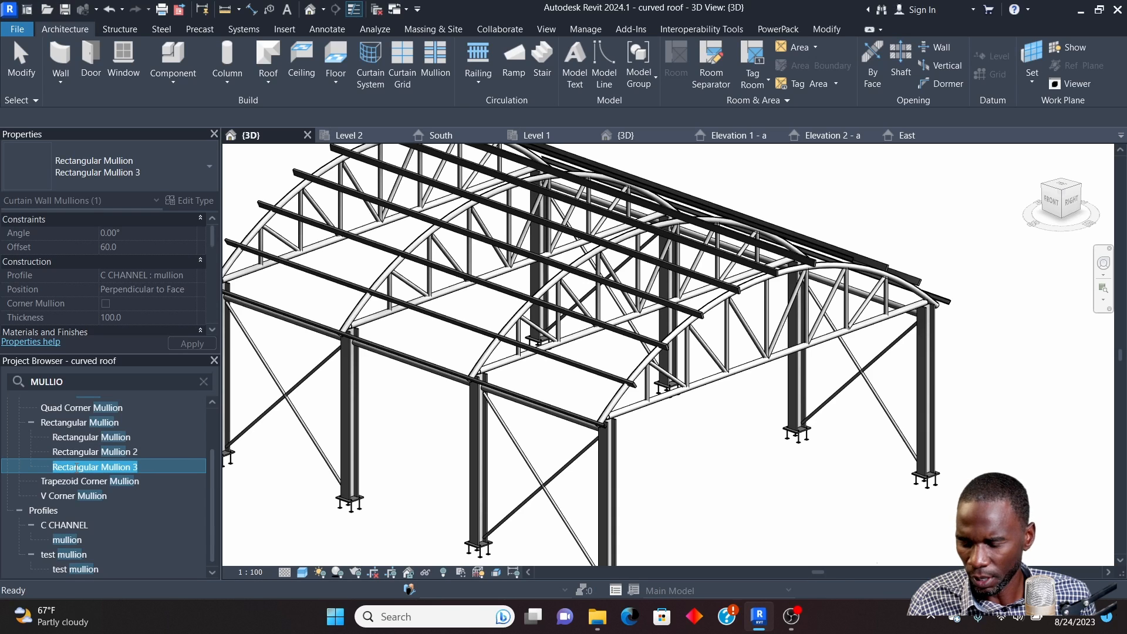
right_click(79, 468)
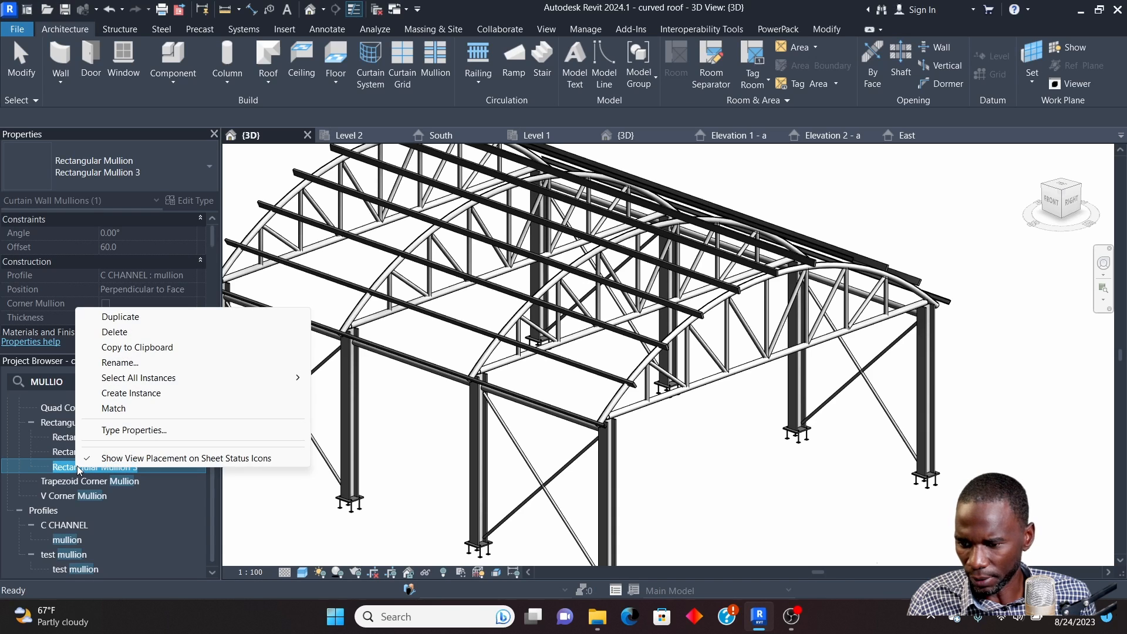
click(125, 321)
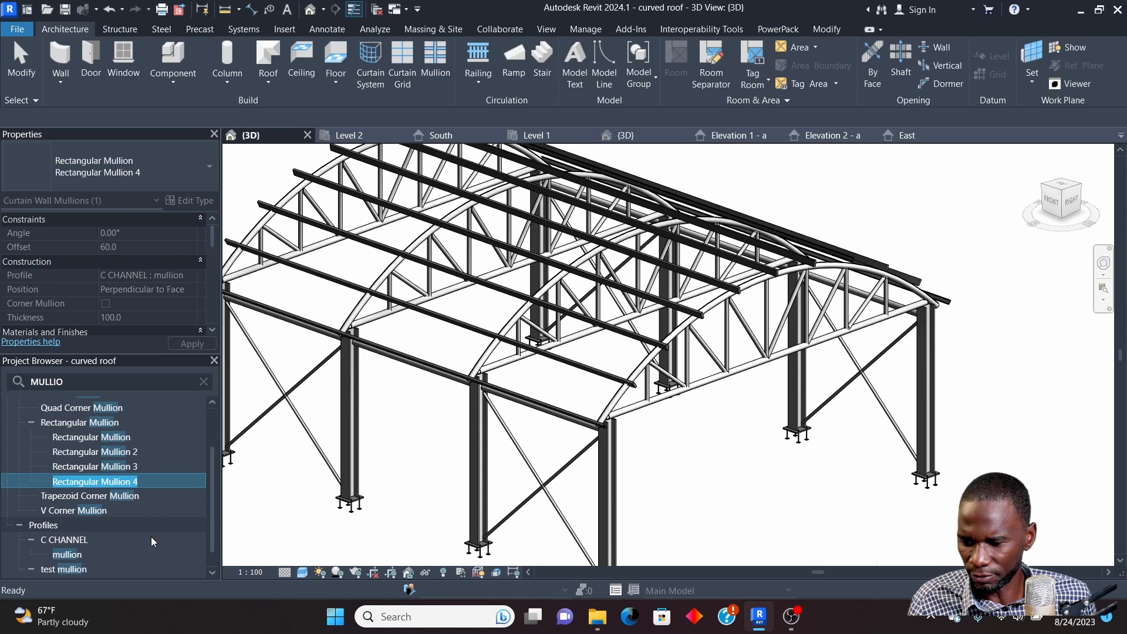
Choose C CHANNEL : mullion as the profile in the duplicated mullion's type properties, apply it, and clear the selection
right_click(128, 481)
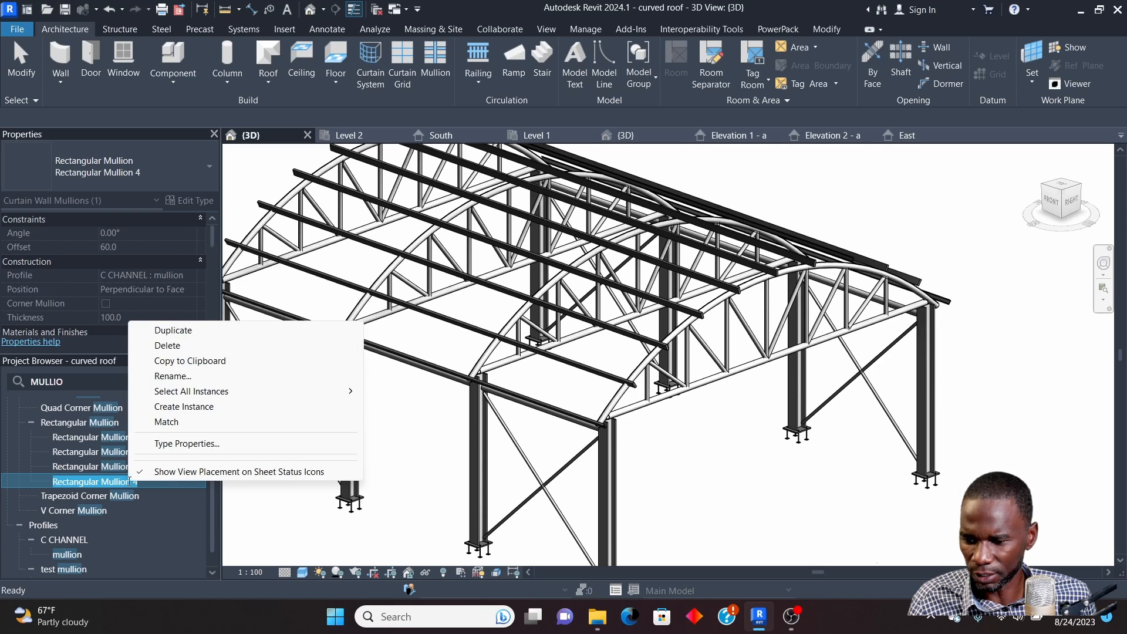
click(108, 480)
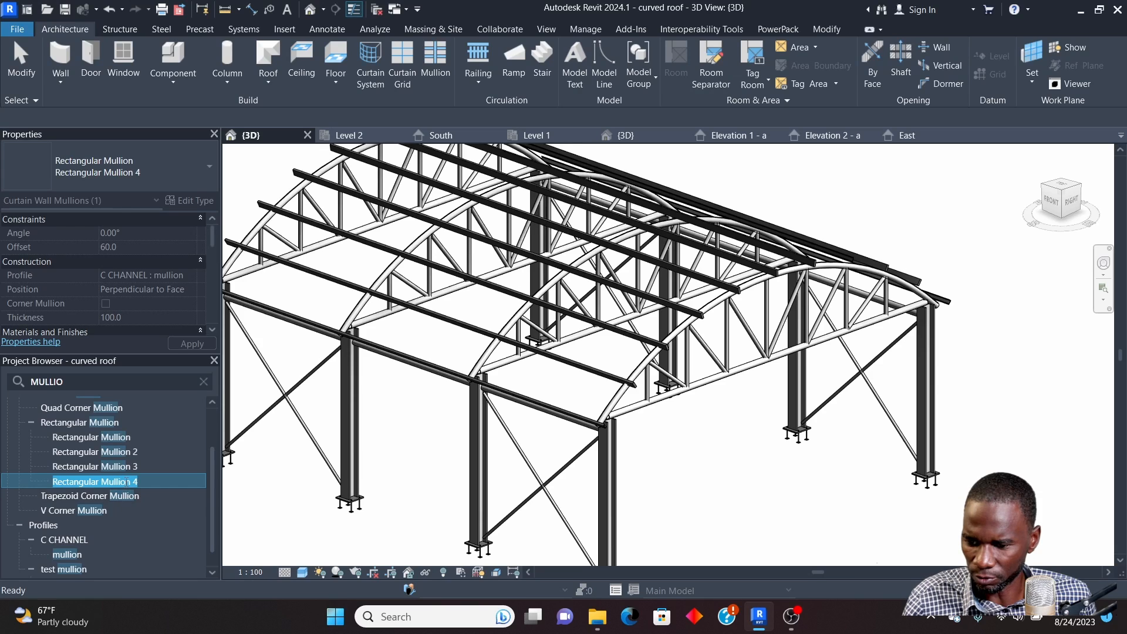
right_click(125, 481)
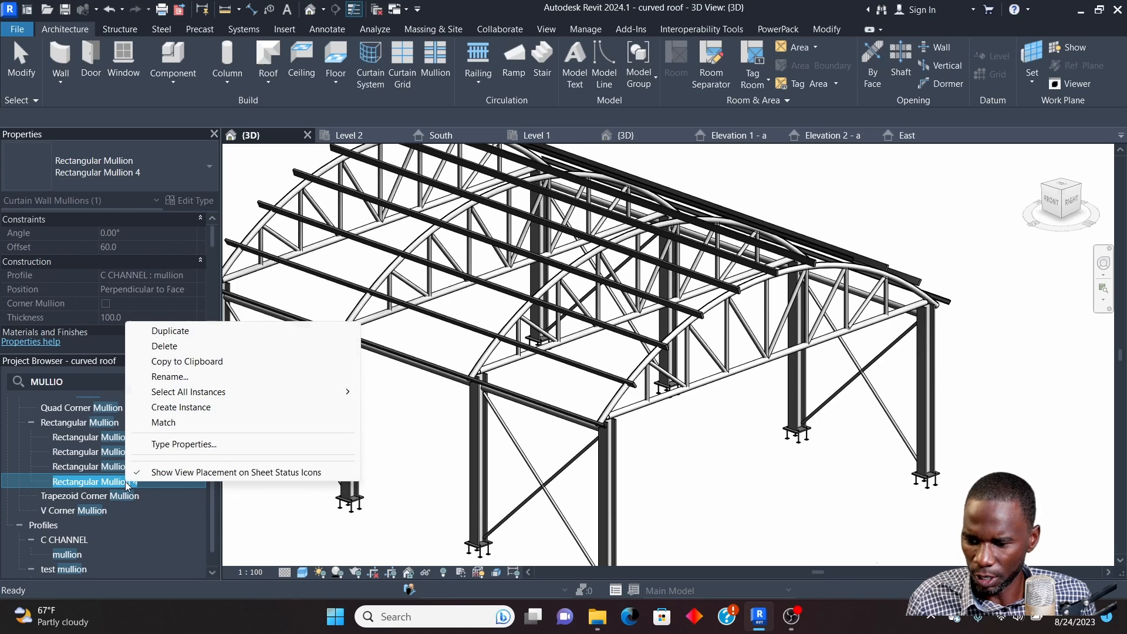
click(182, 450)
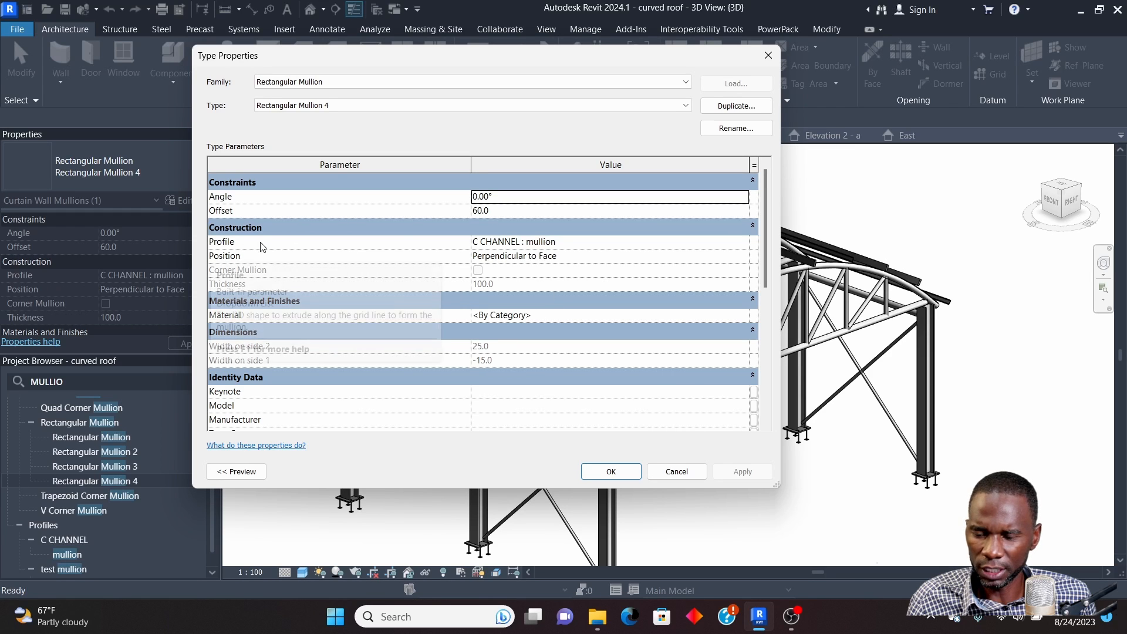
click(741, 243)
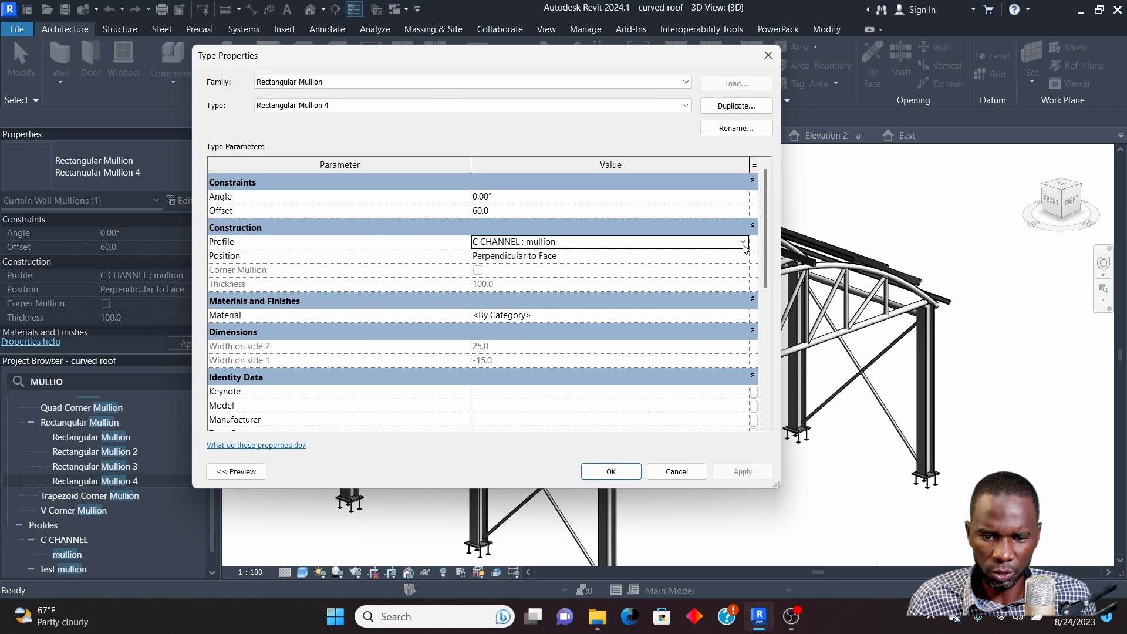
click(744, 243)
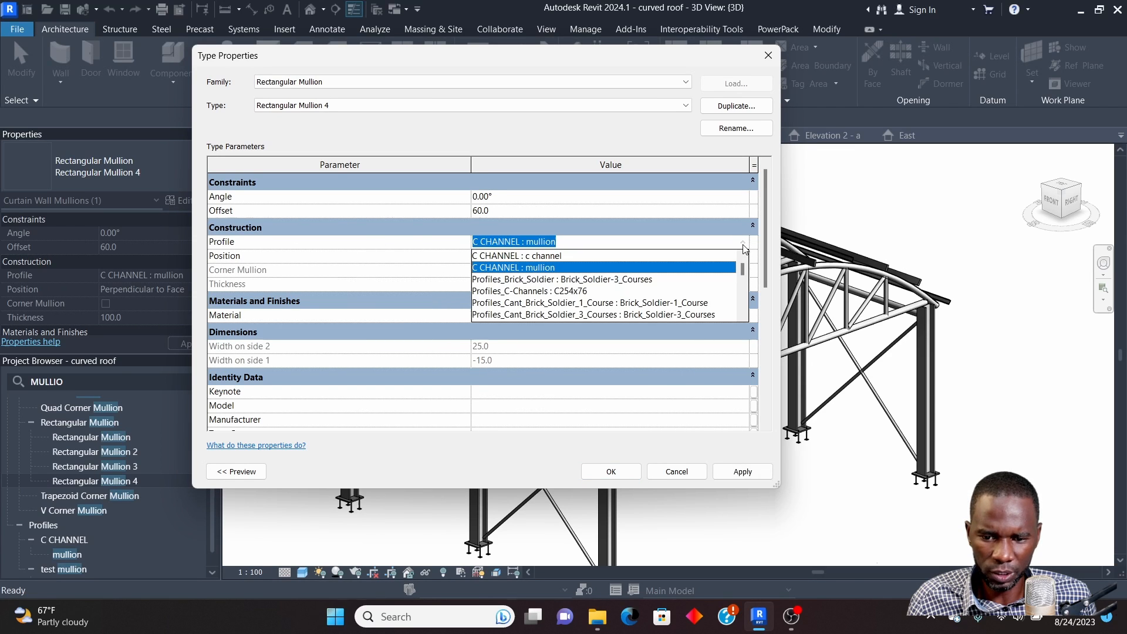
click(503, 269)
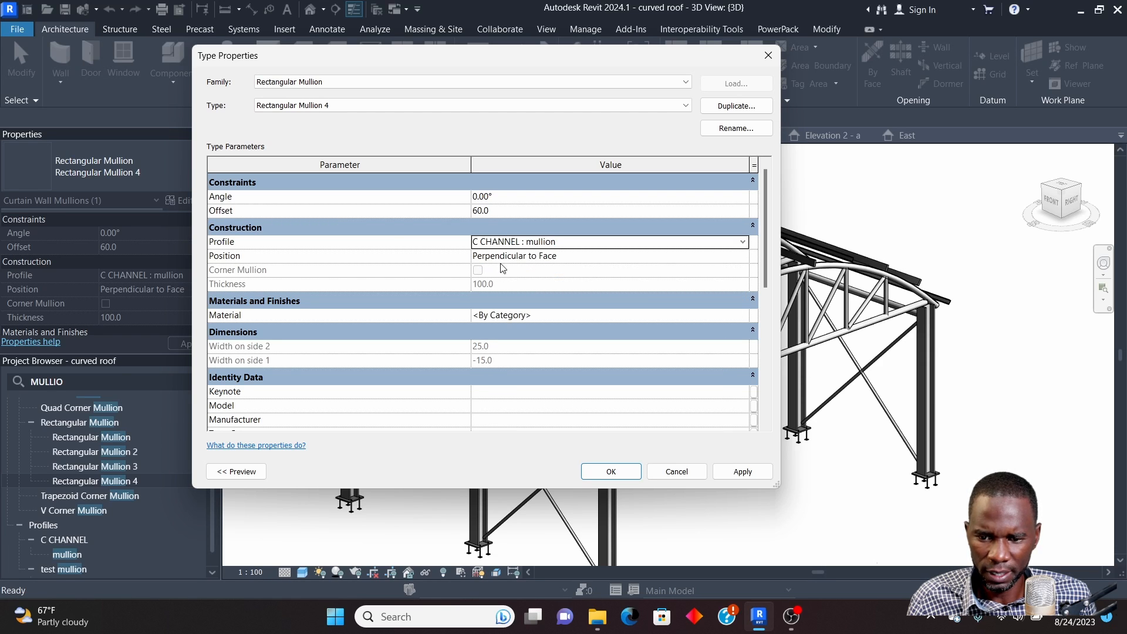
click(740, 473)
click(610, 471)
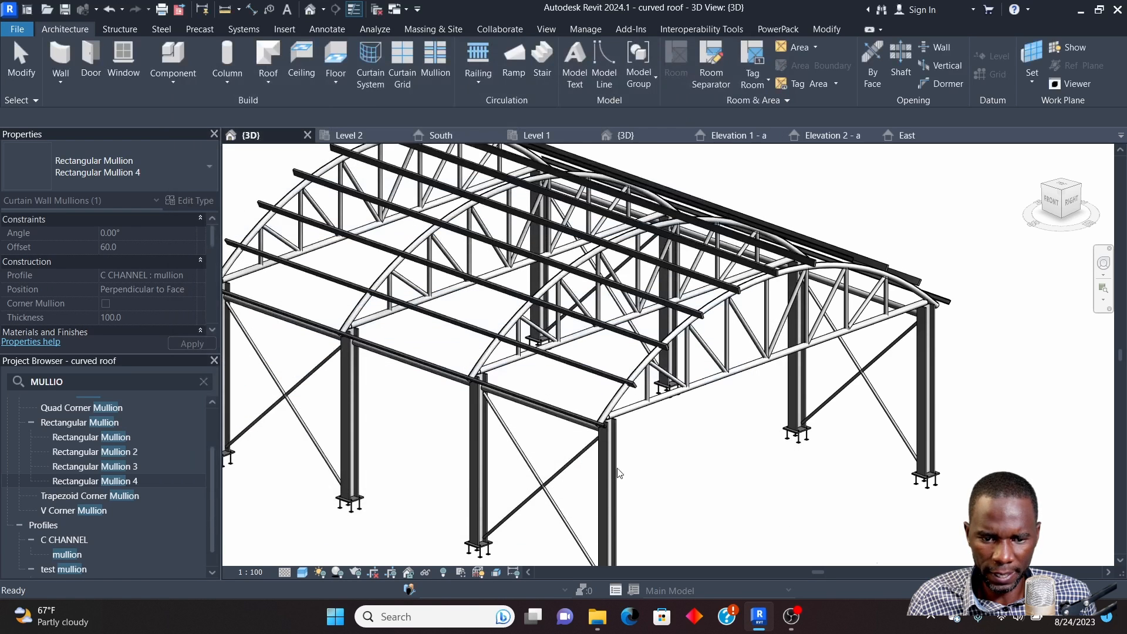
click(778, 472)
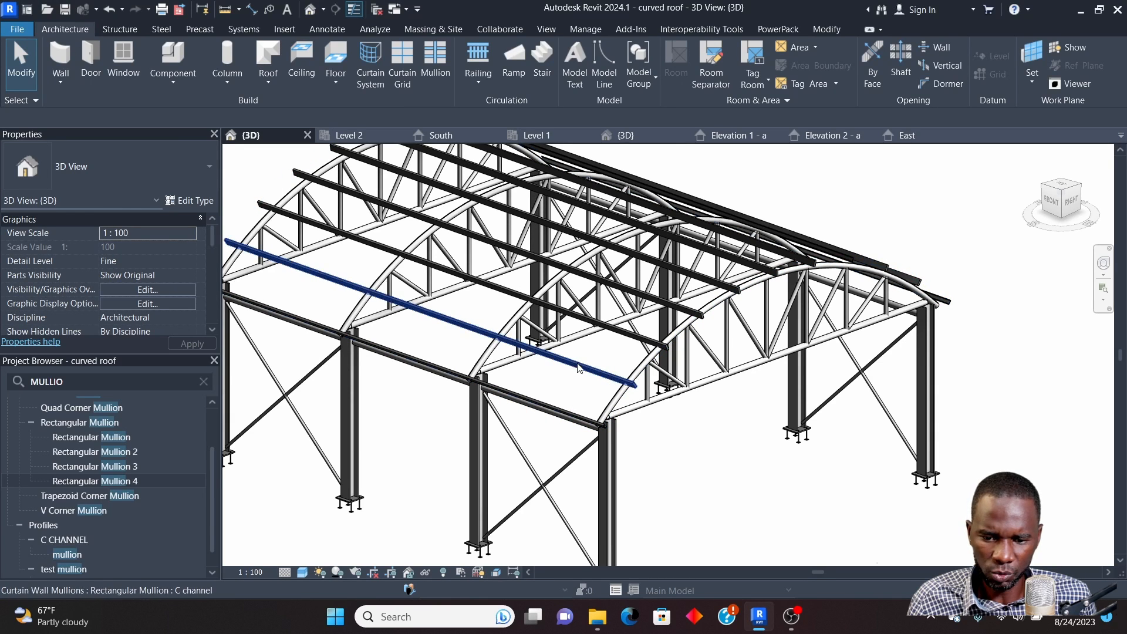
click(583, 383)
key(Escape)
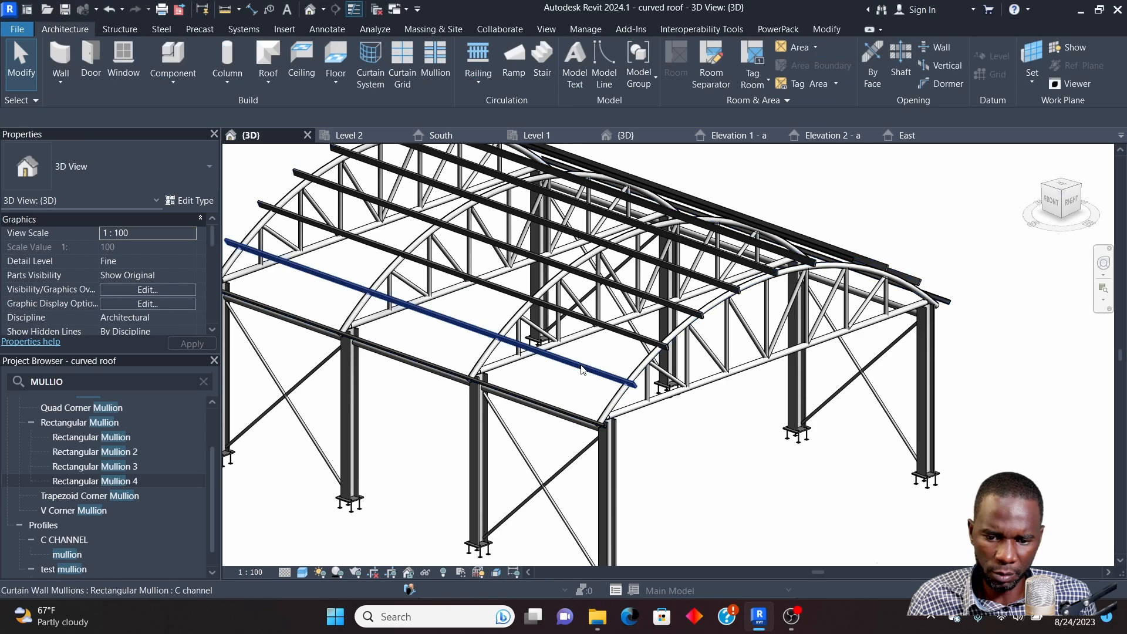
click(580, 372)
key(Escape)
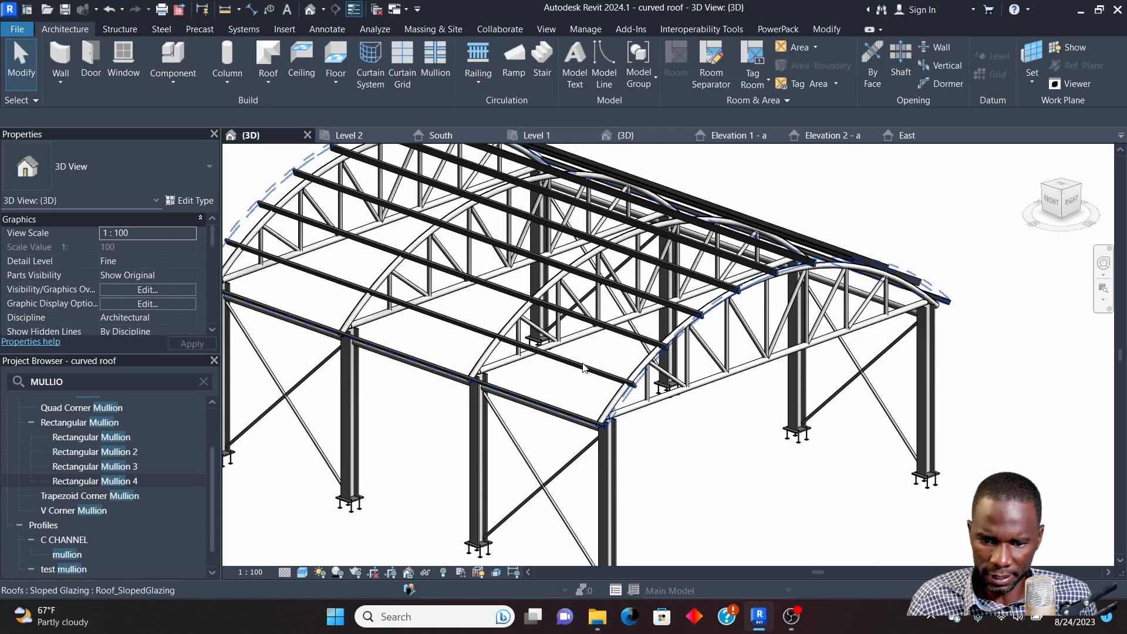
click(581, 368)
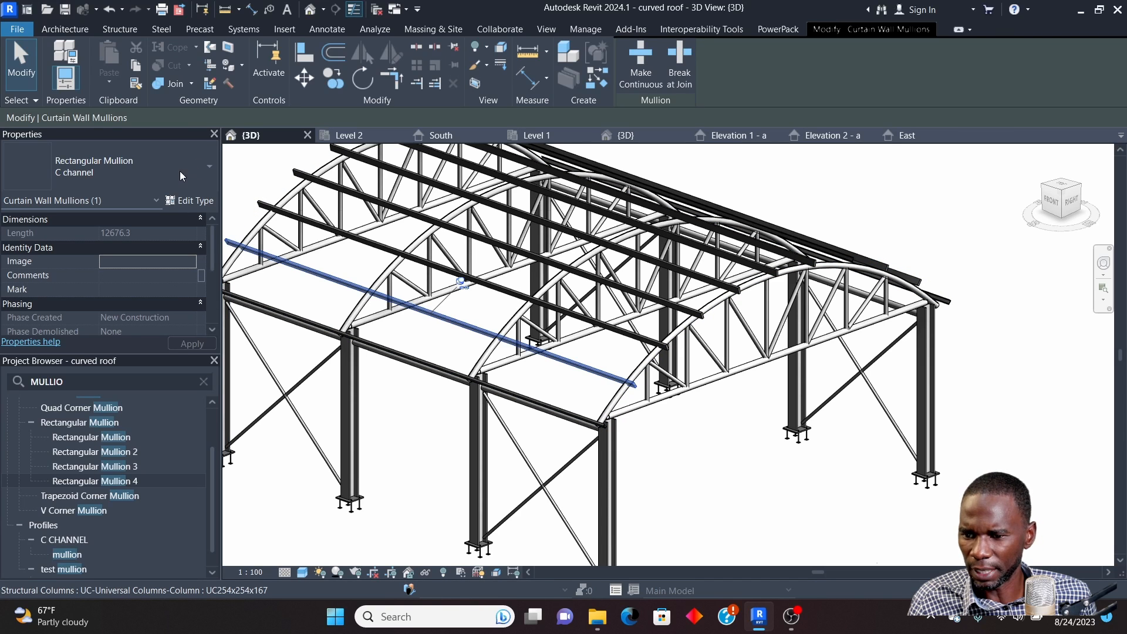
click(181, 201)
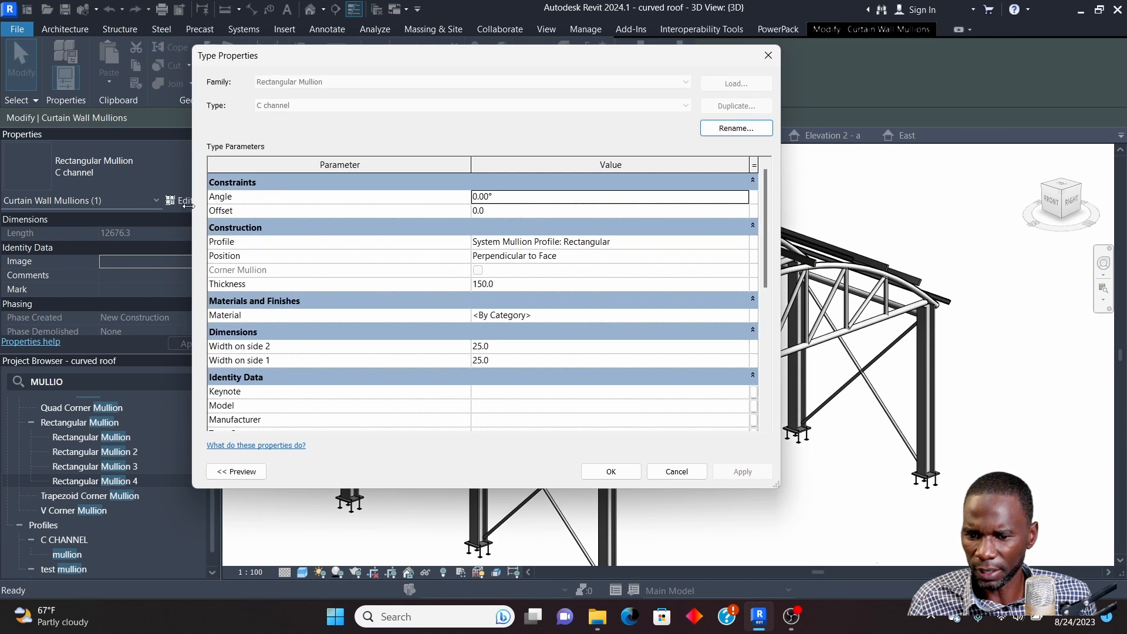
click(746, 246)
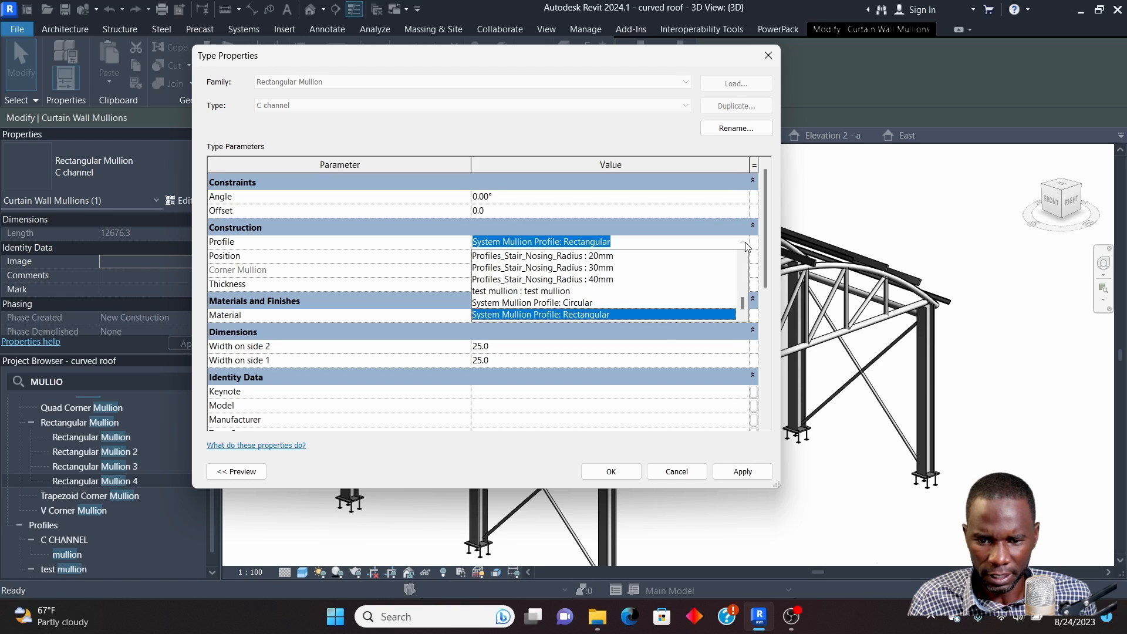
scroll(630, 282, up, 6)
scroll(586, 298, down, 6)
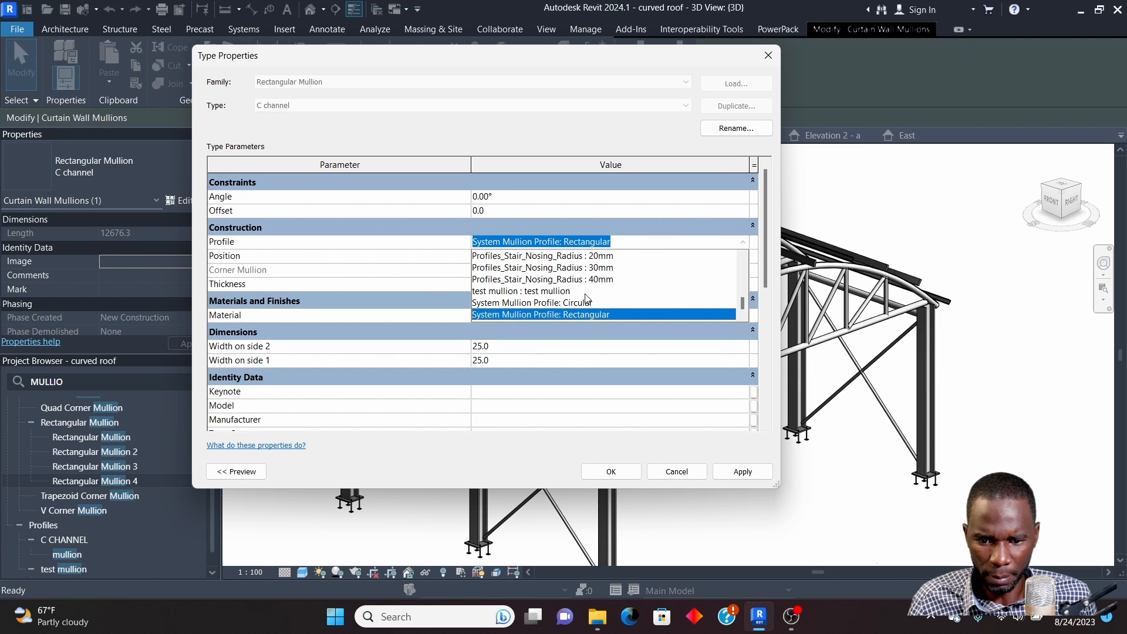
scroll(596, 297, up, 4)
click(611, 292)
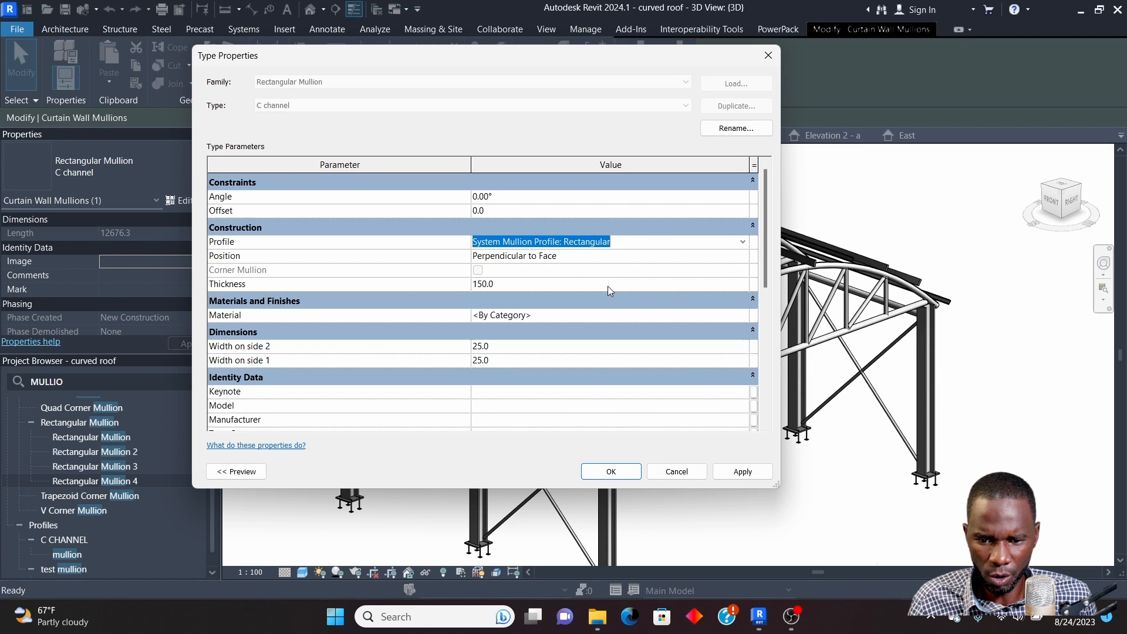
click(769, 56)
click(901, 240)
Set the Grid 1 interior mullions of the Roof_SlopedGlazing type to Rectangular Mullion : Rectangular Mullion 4 and clear the selection
scroll(613, 364, down, 5)
scroll(499, 322, up, 4)
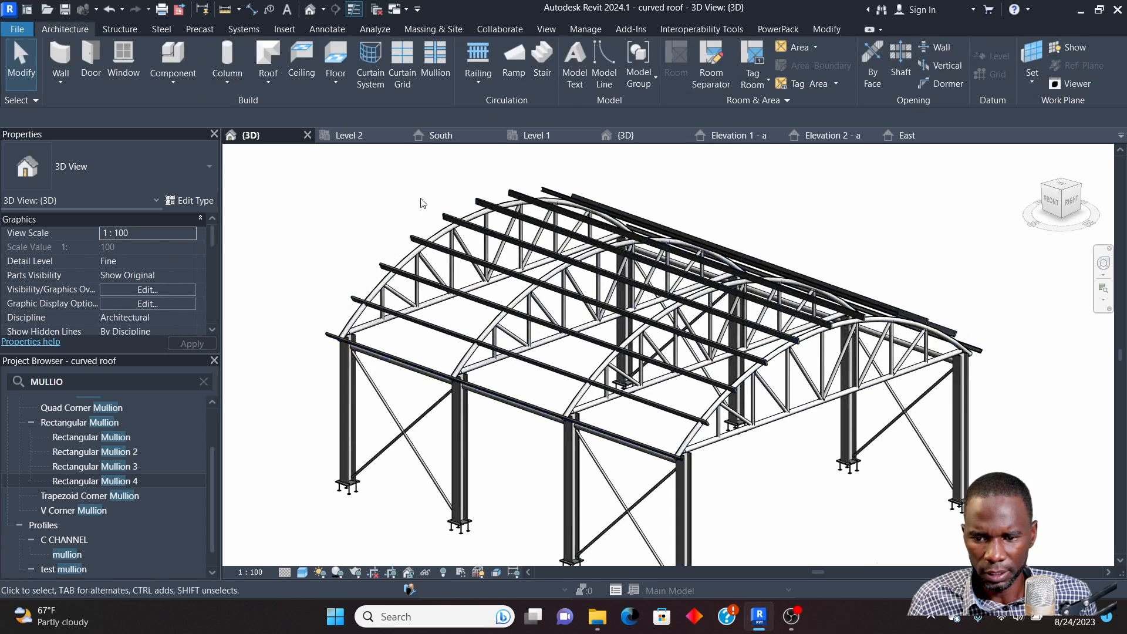
click(432, 220)
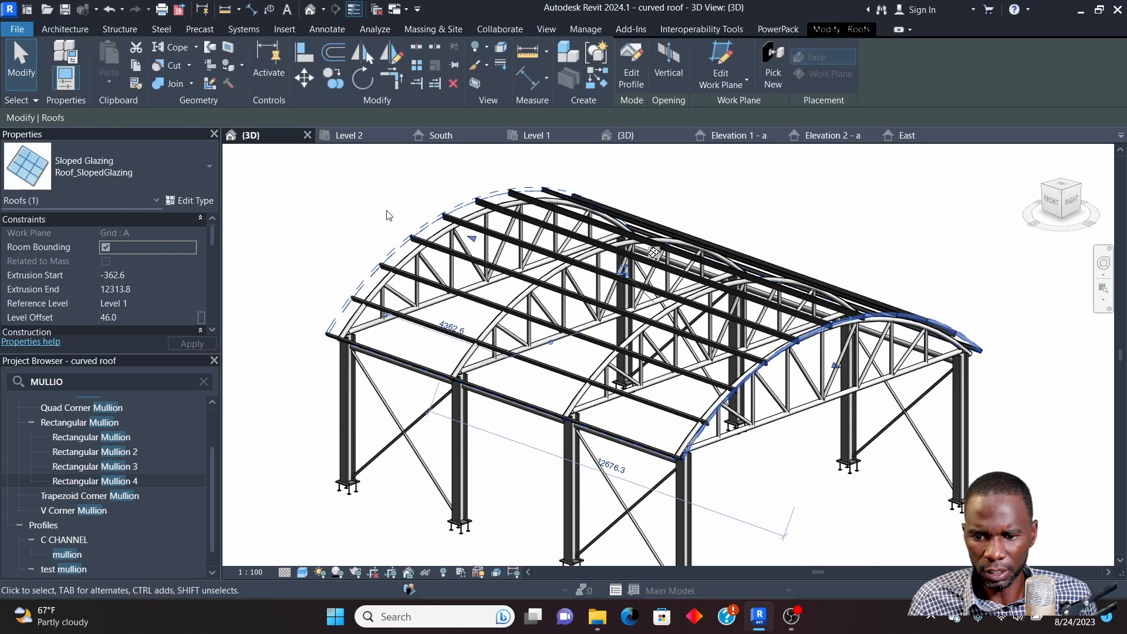
click(194, 201)
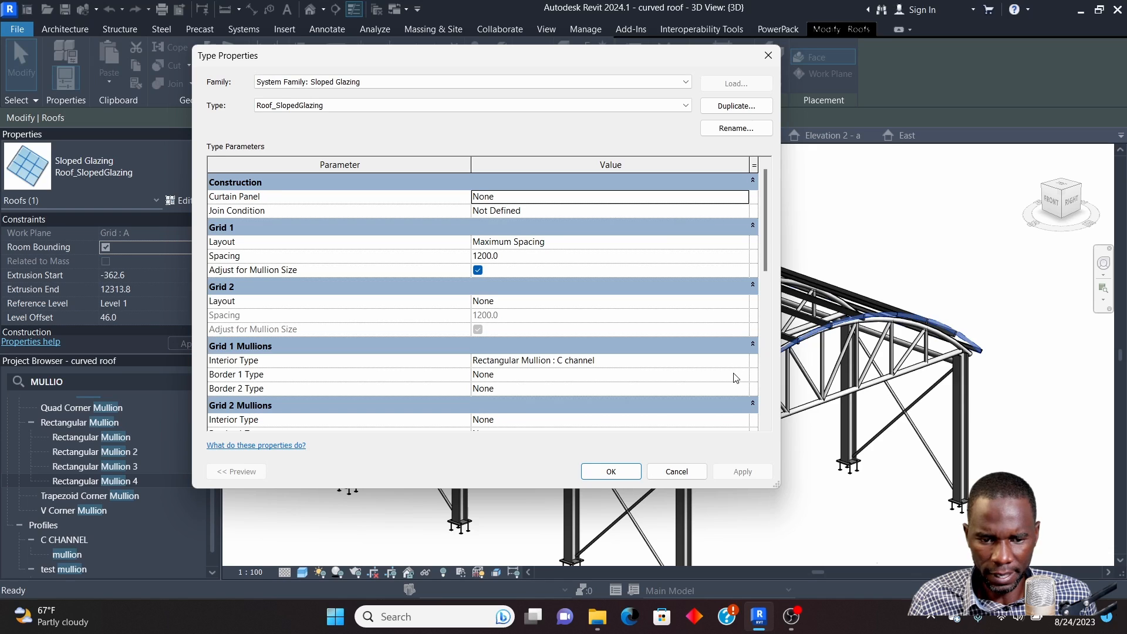
click(740, 362)
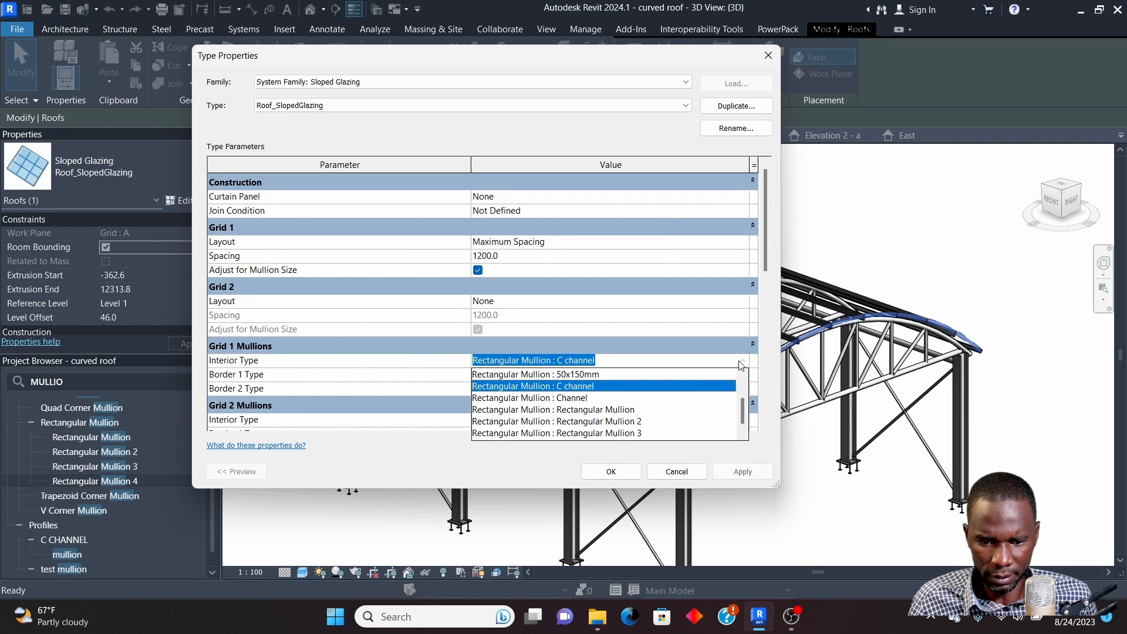
scroll(655, 420, down, 1)
click(634, 435)
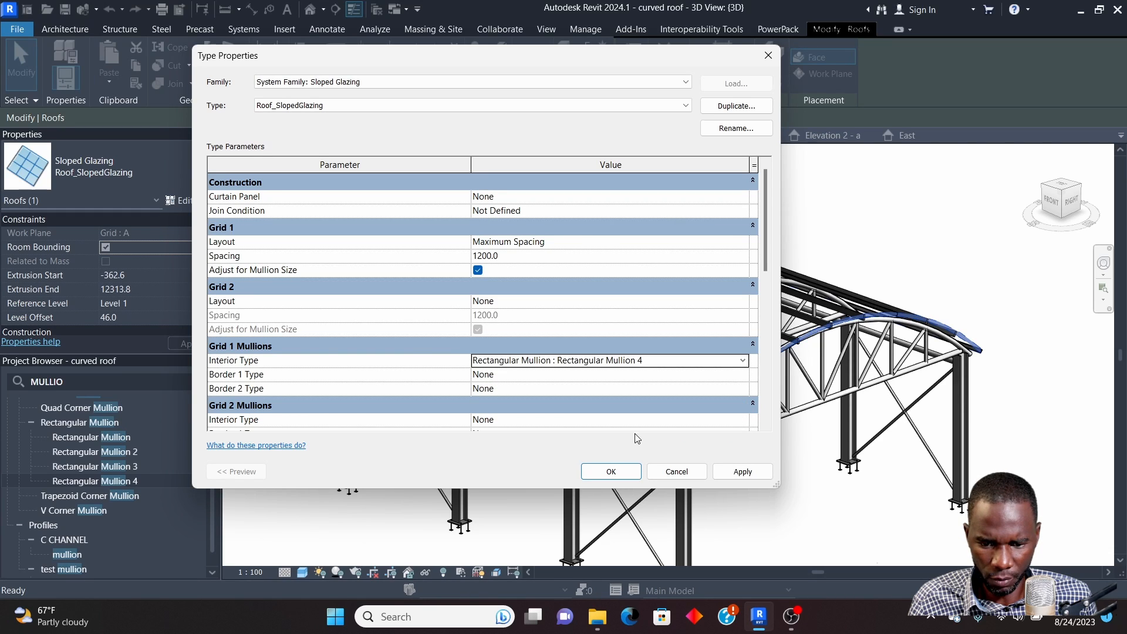
click(743, 471)
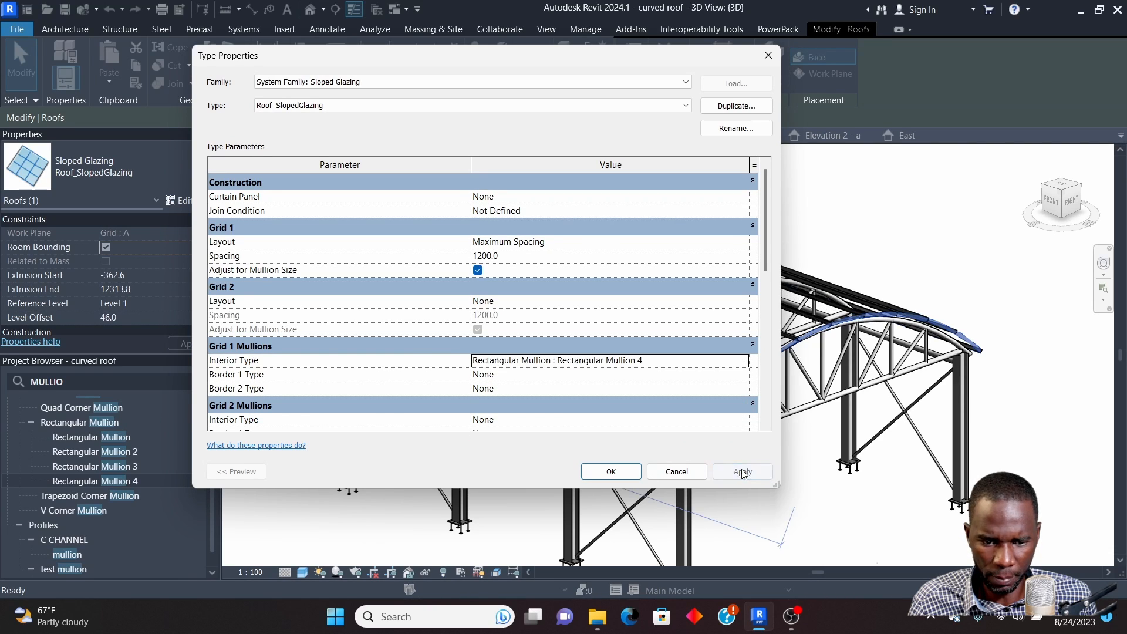
click(611, 471)
click(942, 261)
Examine the mullion ends along the front arched truss and review the type properties of Rectangular Mullion 4
scroll(890, 310, up, 4)
scroll(889, 310, up, 2)
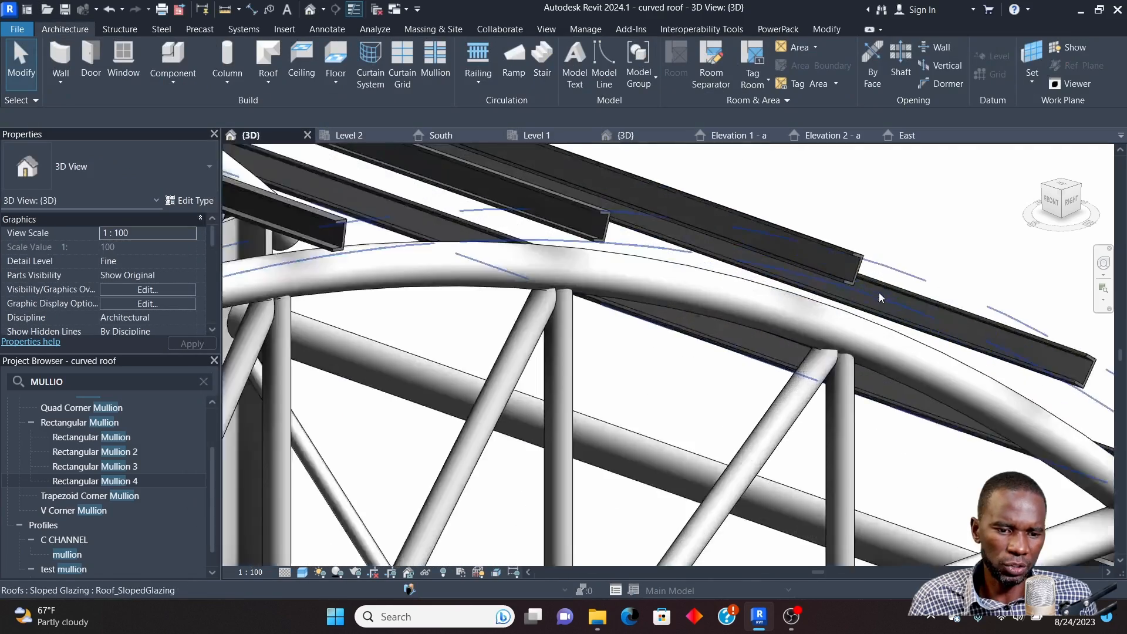
scroll(676, 304, up, 2)
scroll(697, 280, down, 3)
scroll(698, 280, down, 5)
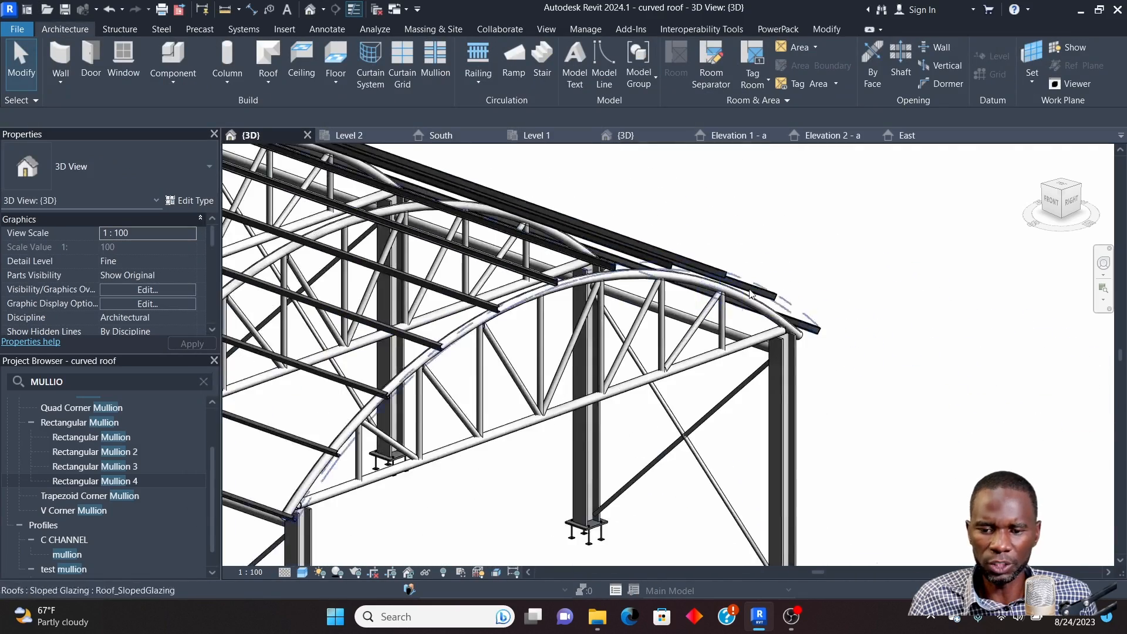
shift+middle_drag(715, 333, 752, 352)
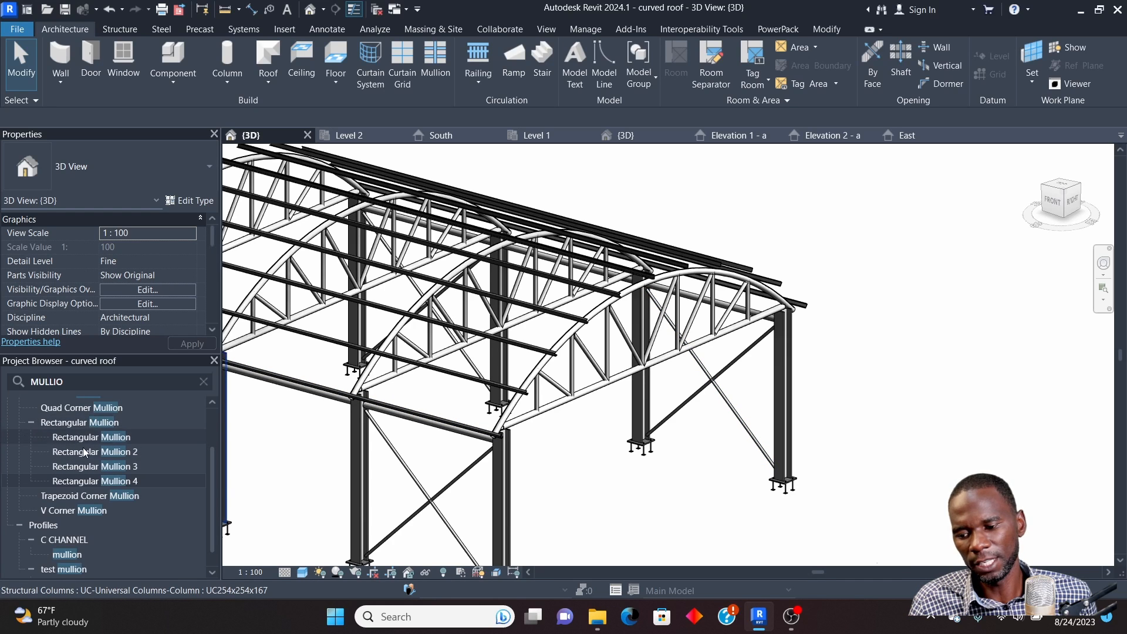
right_click(117, 485)
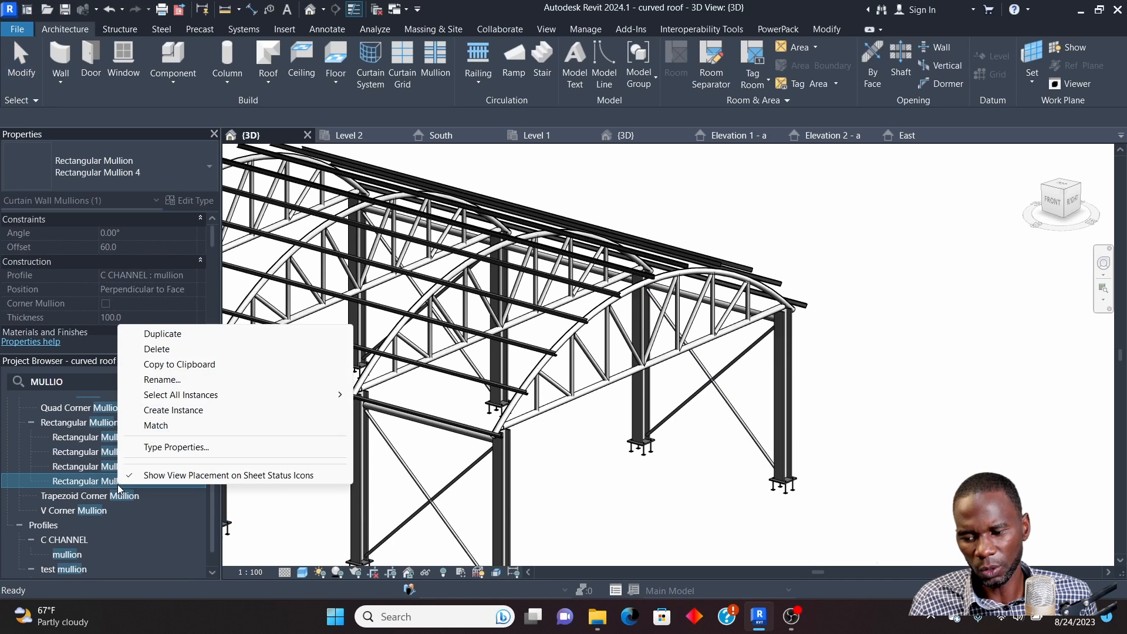
click(179, 448)
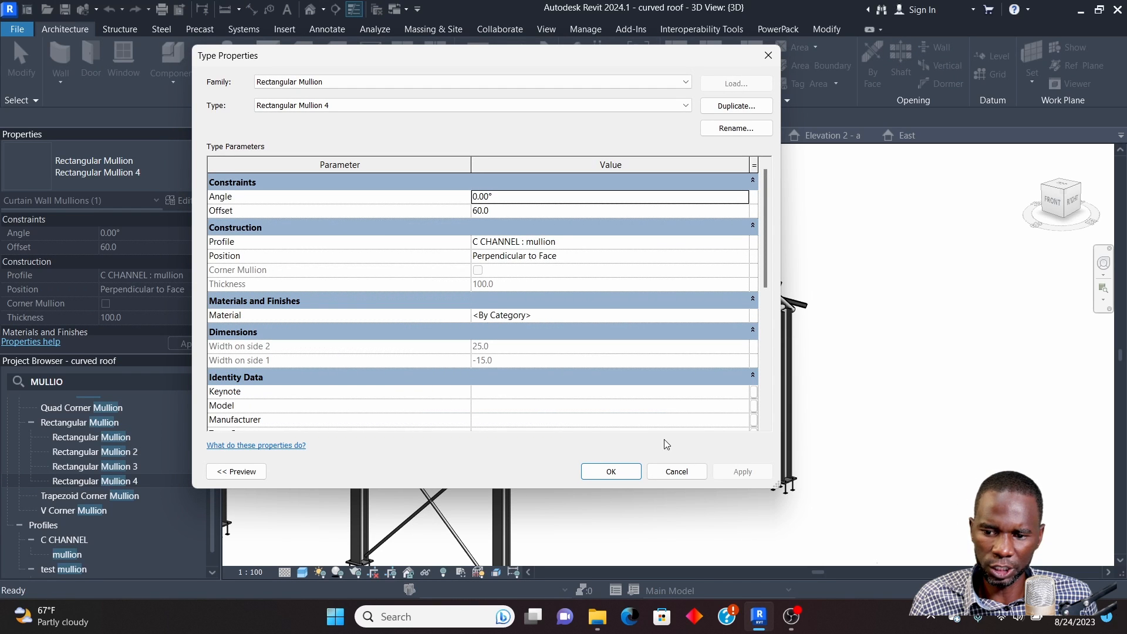
click(612, 473)
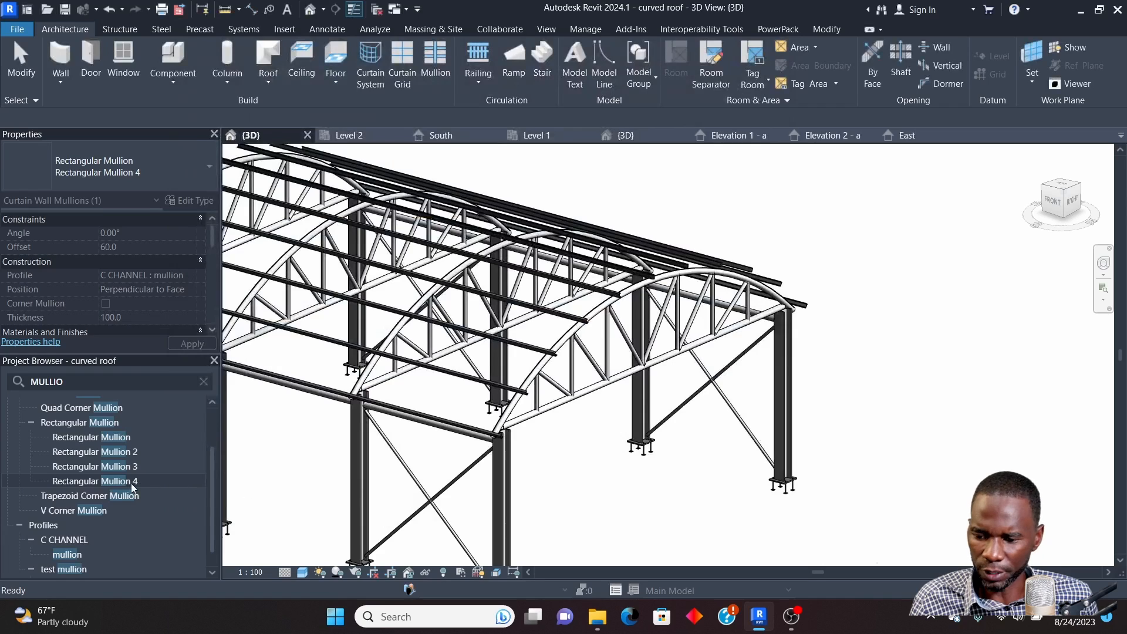
scroll(565, 348, down, 2)
scroll(601, 250, up, 6)
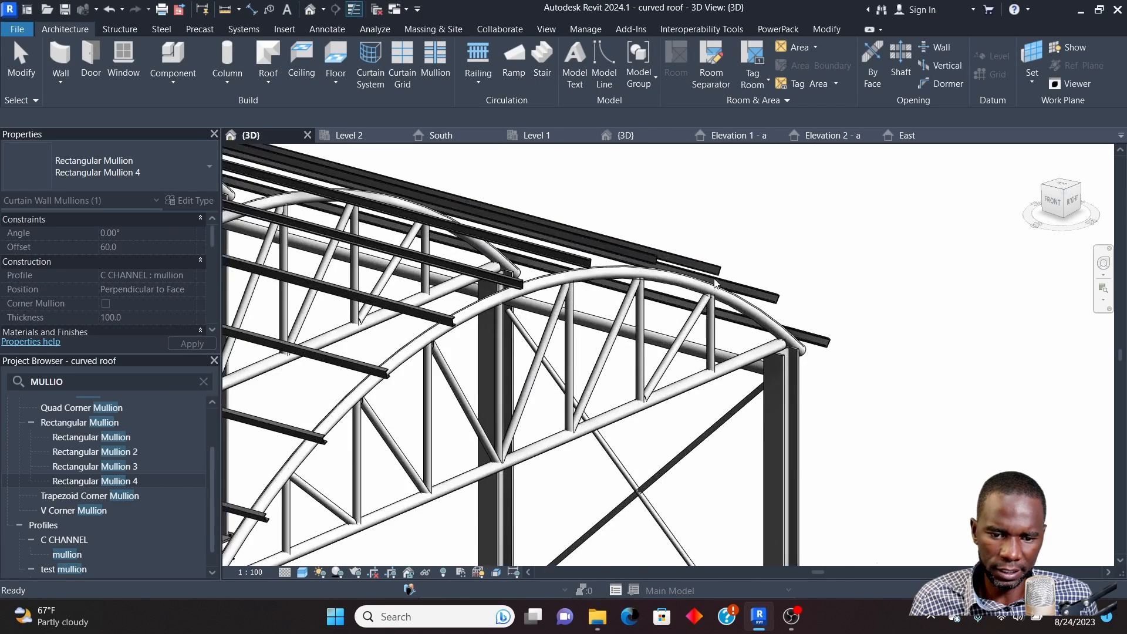
scroll(757, 264, down, 2)
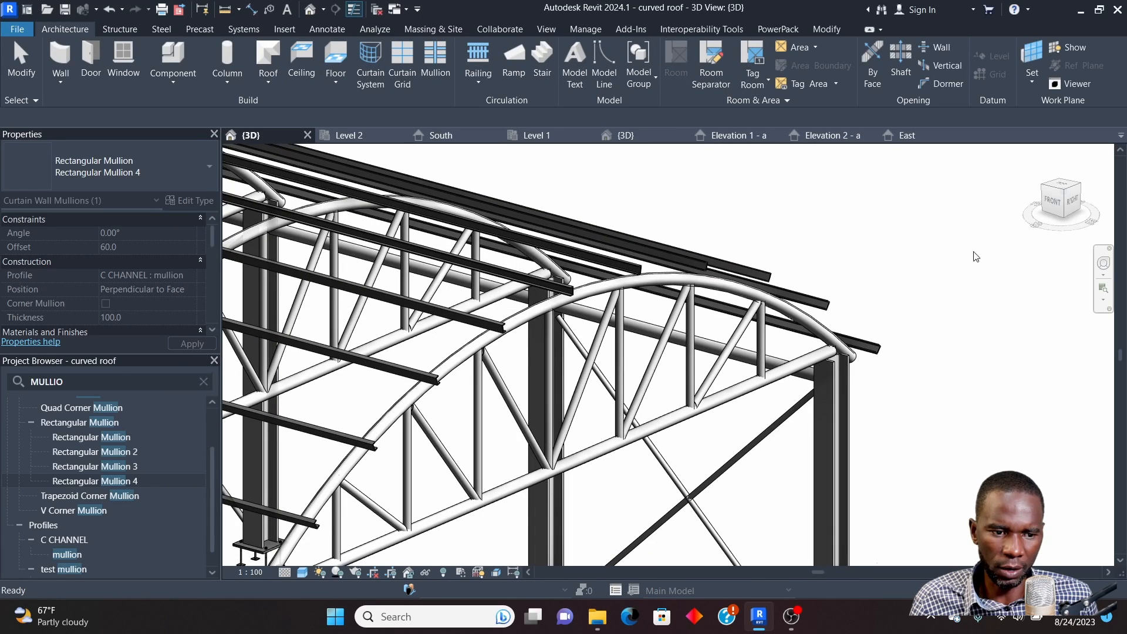
In the Right view, edit the sloped-glazing roof's profile, nudge its arc down toward the truss's top chord, and finish the sketch
click(1073, 201)
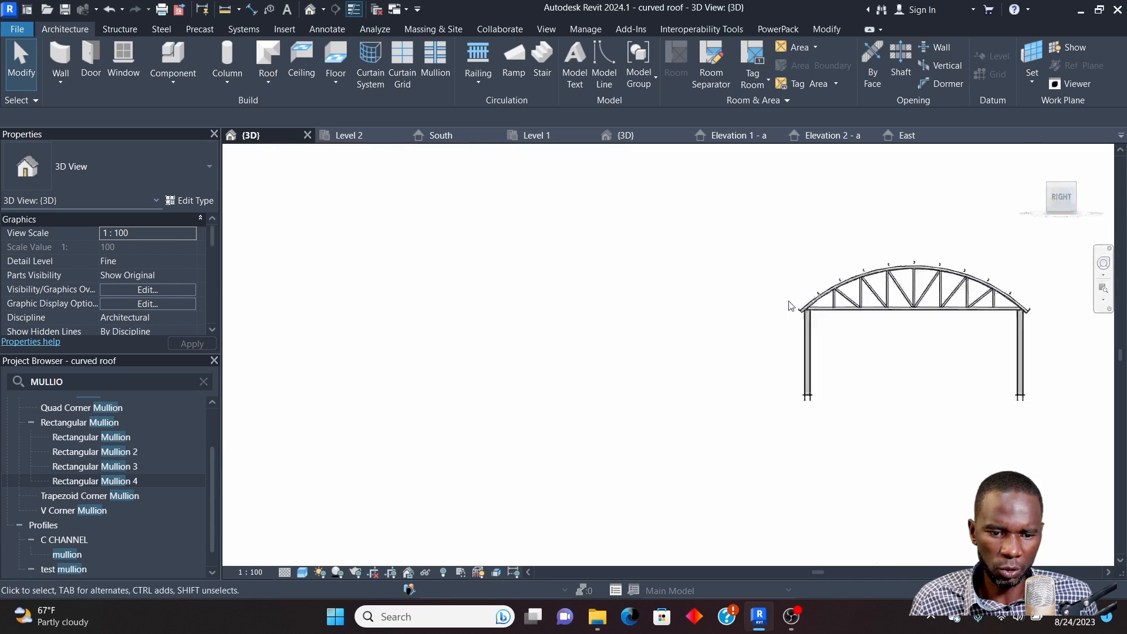
scroll(606, 270, up, 5)
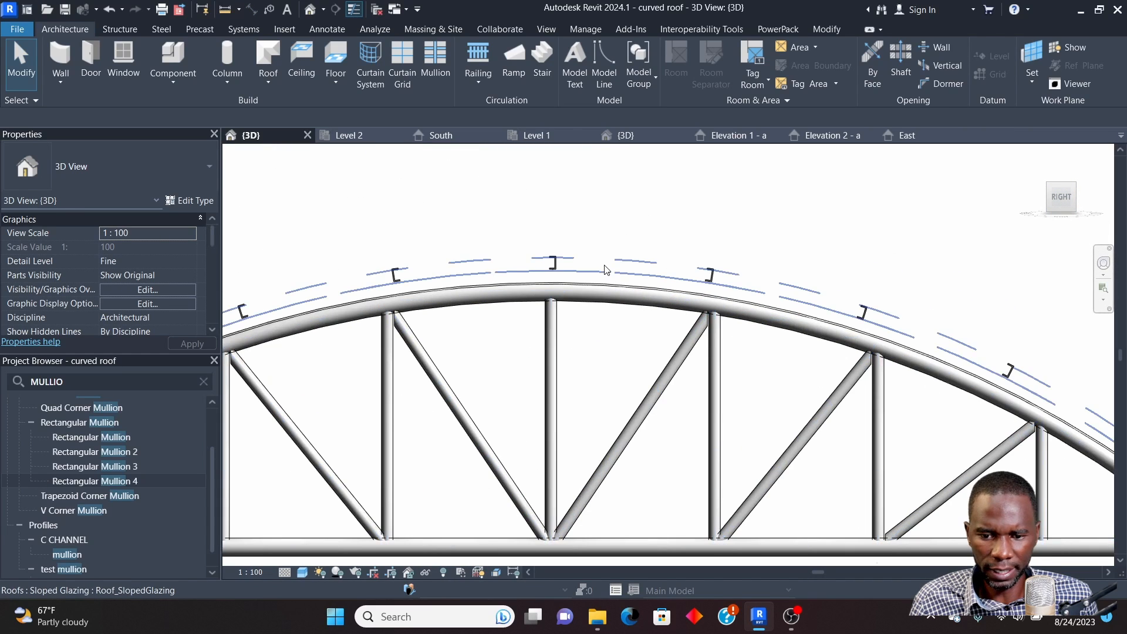
click(607, 270)
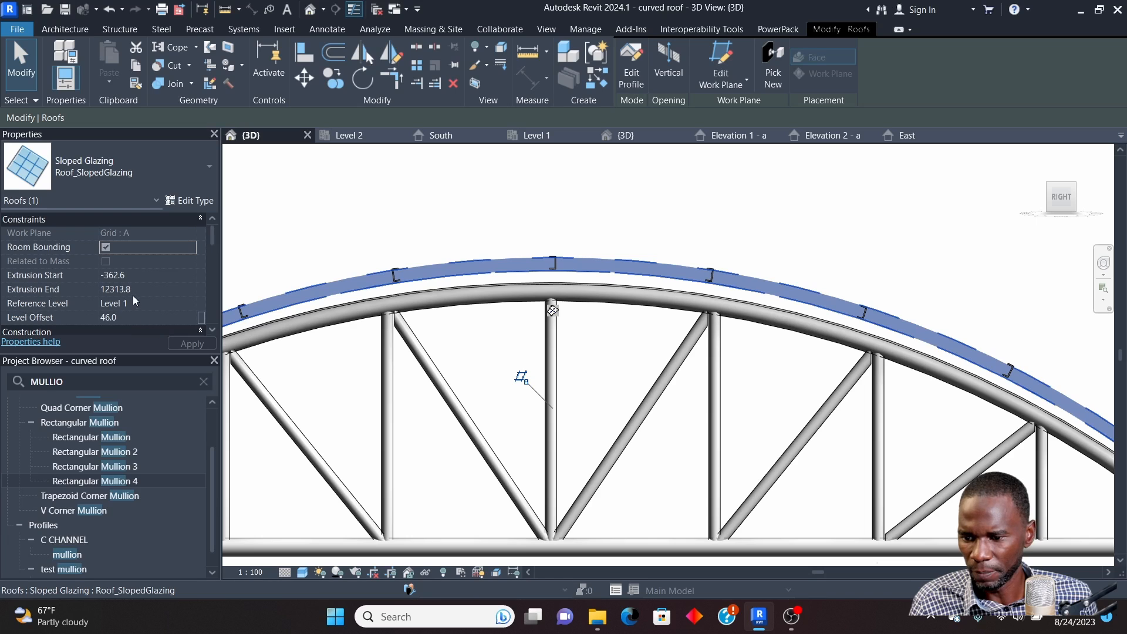
scroll(122, 263, down, 2)
scroll(129, 258, up, 2)
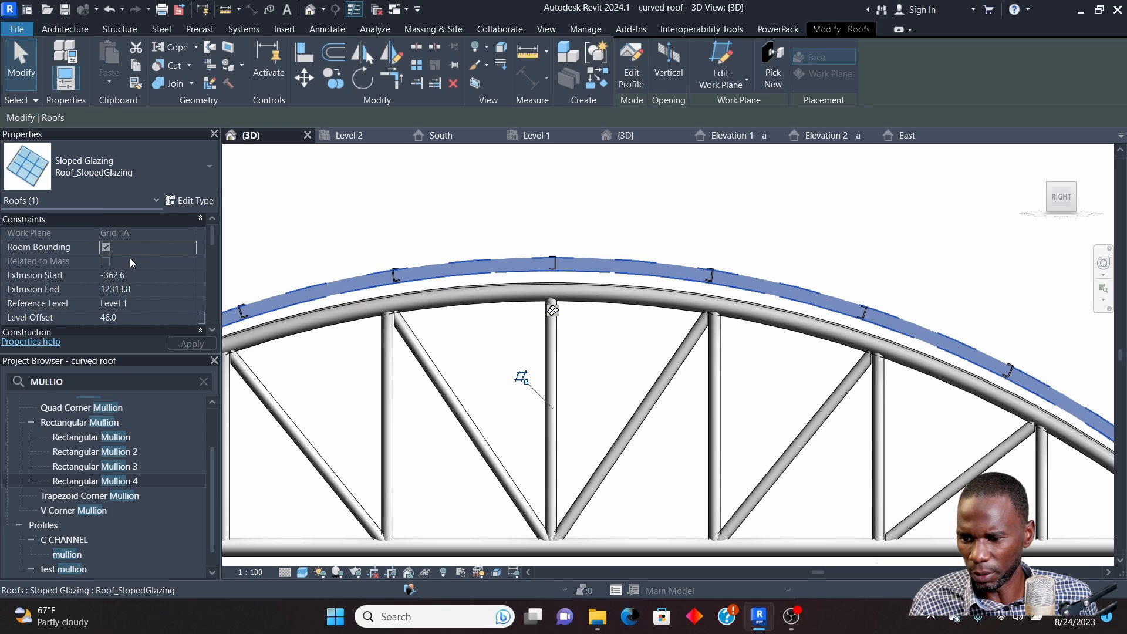
scroll(130, 262, down, 2)
scroll(133, 276, up, 2)
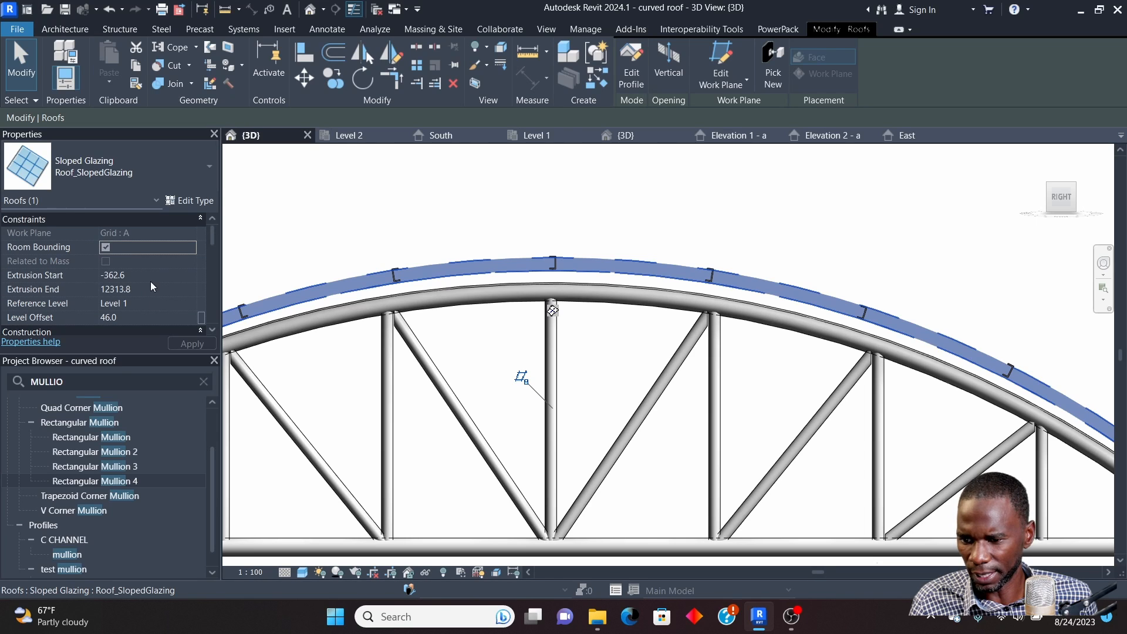
scroll(134, 263, down, 2)
scroll(523, 309, down, 2)
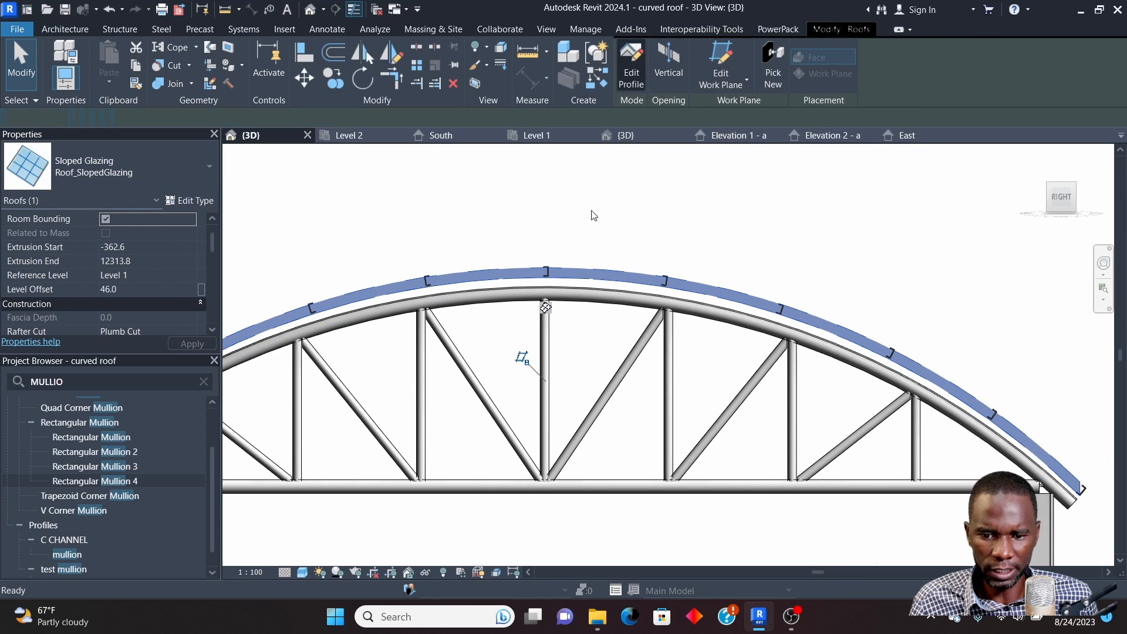
click(631, 68)
click(573, 271)
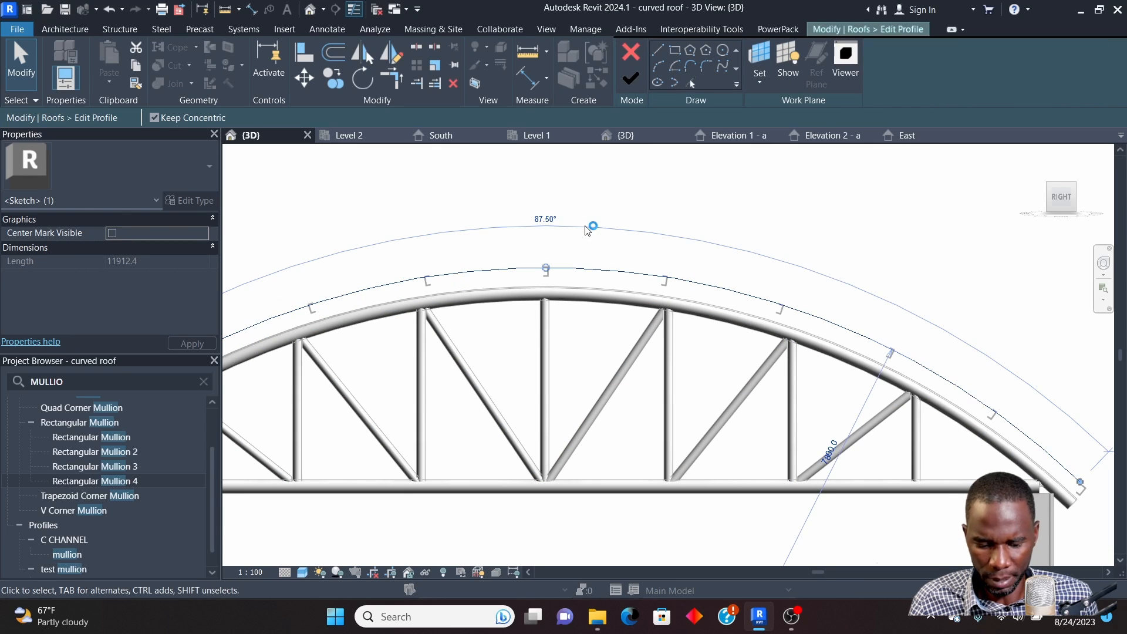
key(Down)
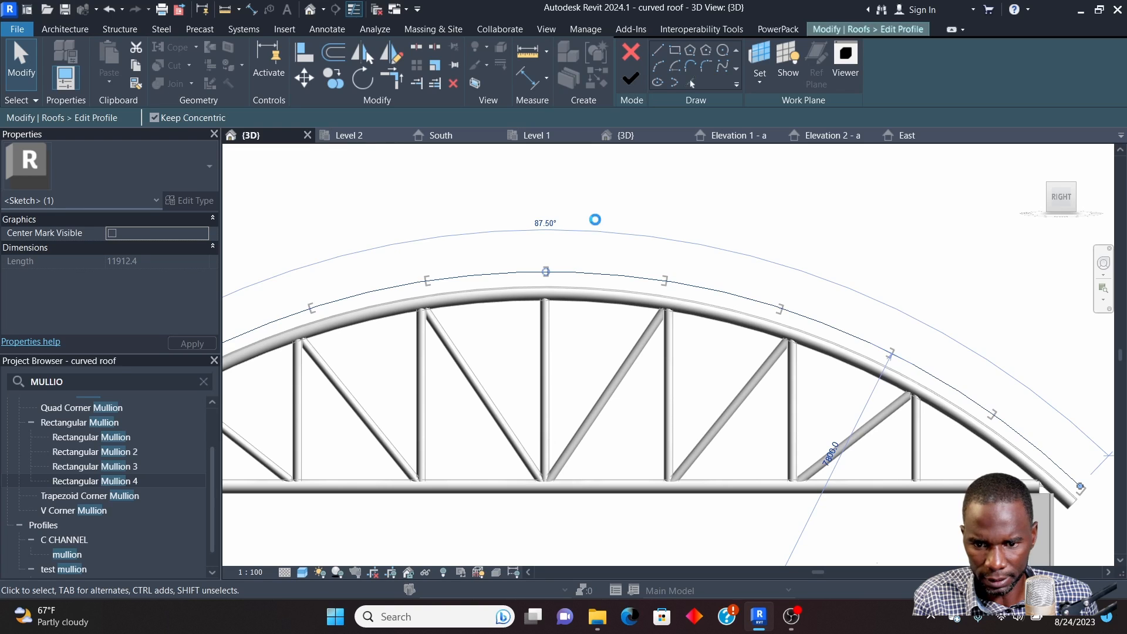
click(631, 78)
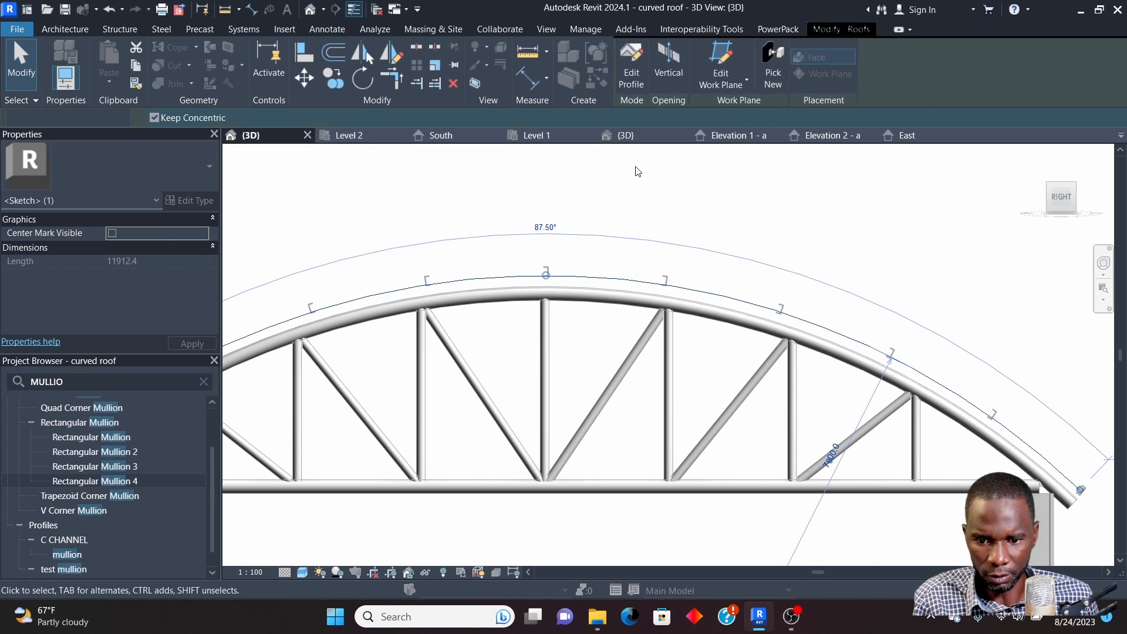
click(640, 200)
Inspect how the C-channel mullions sit on the arched top chord and check the type of the mullion at the right eave
scroll(549, 260, up, 3)
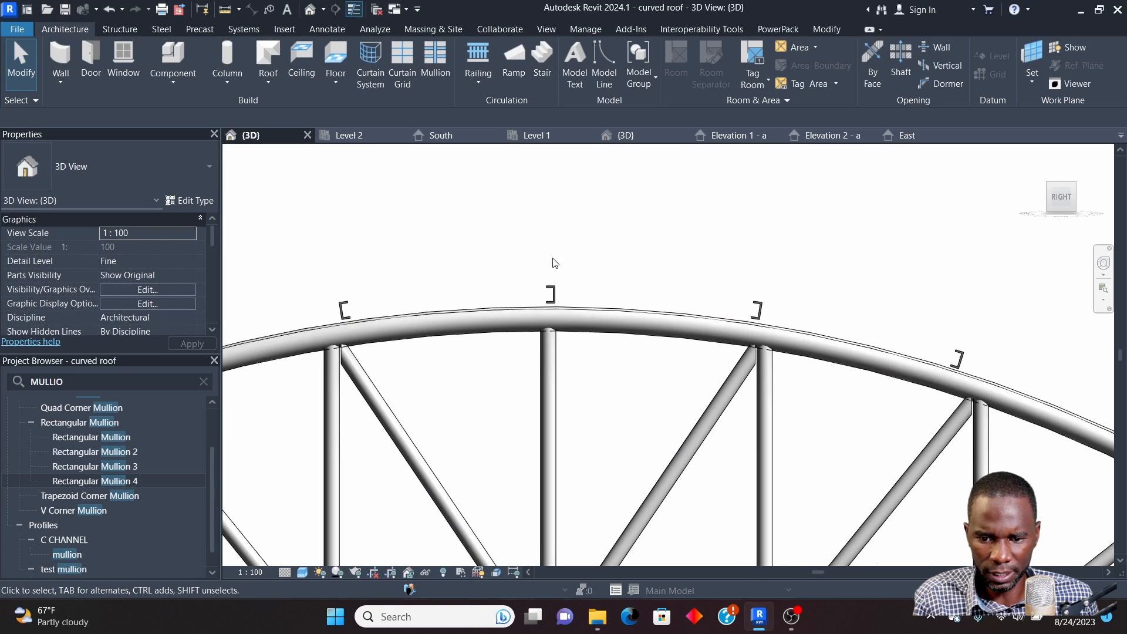
click(566, 291)
click(604, 245)
scroll(599, 262, down, 3)
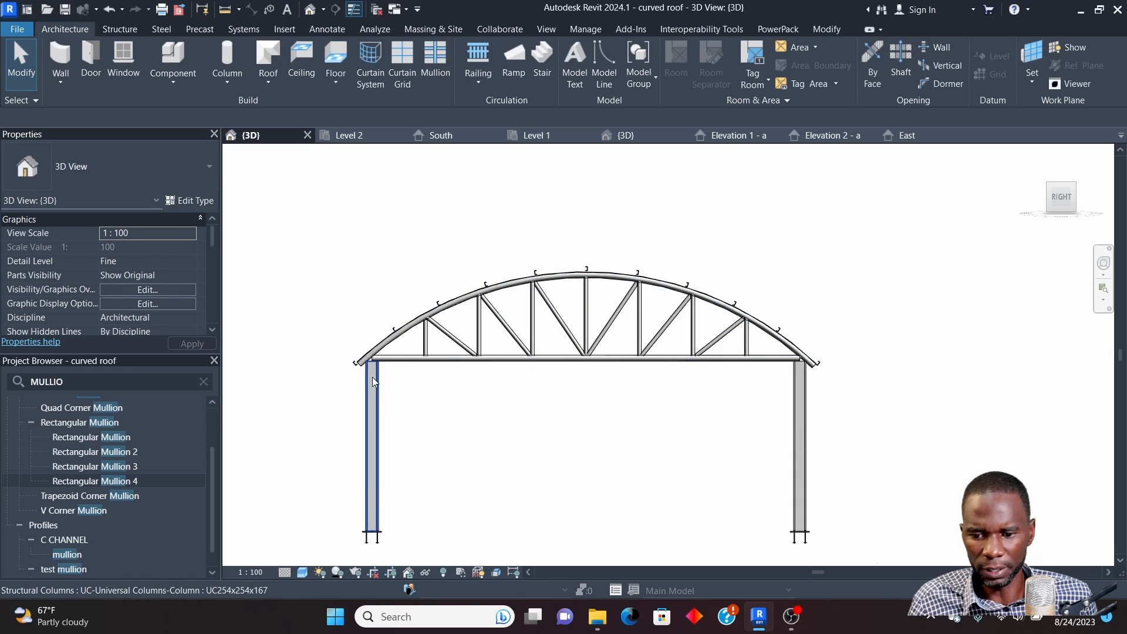
scroll(816, 370, up, 5)
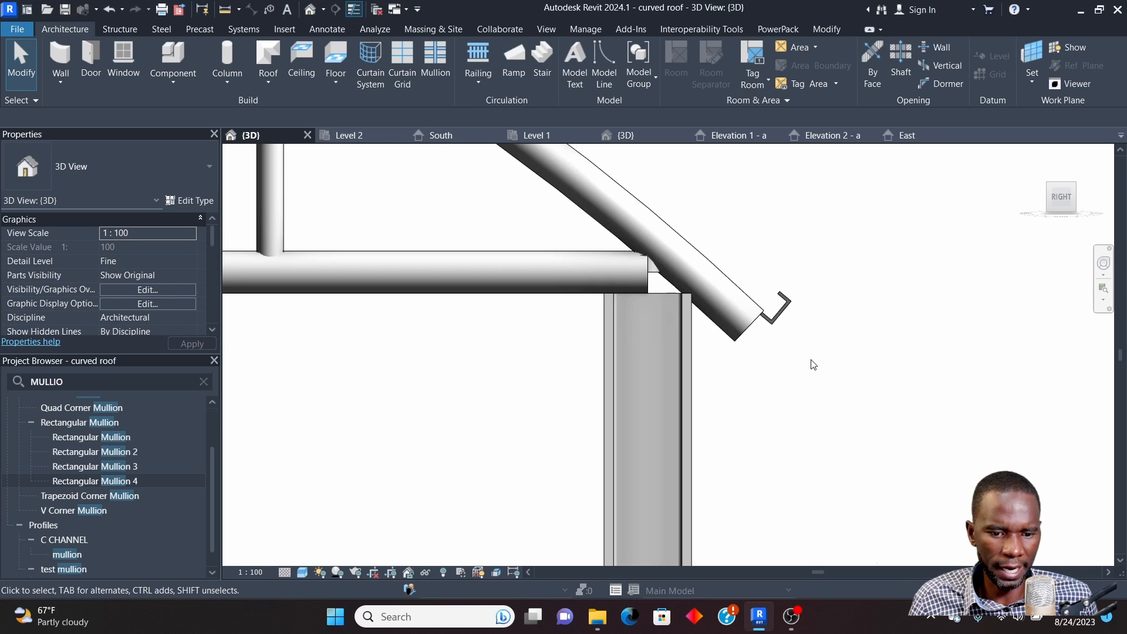
click(785, 310)
scroll(792, 331, down, 4)
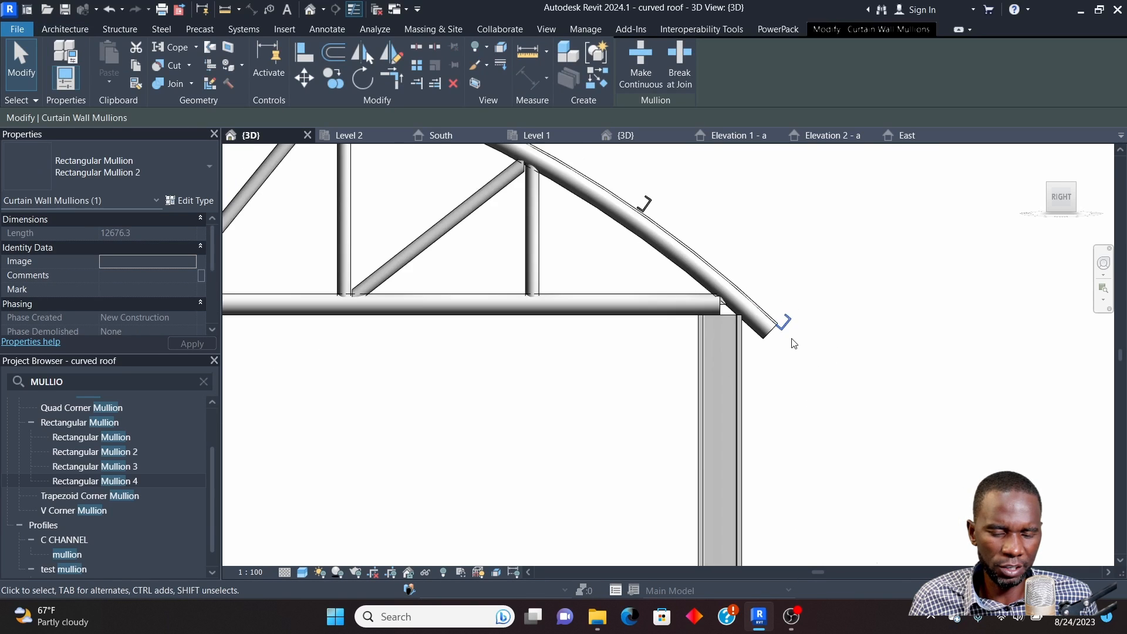
scroll(793, 348, up, 3)
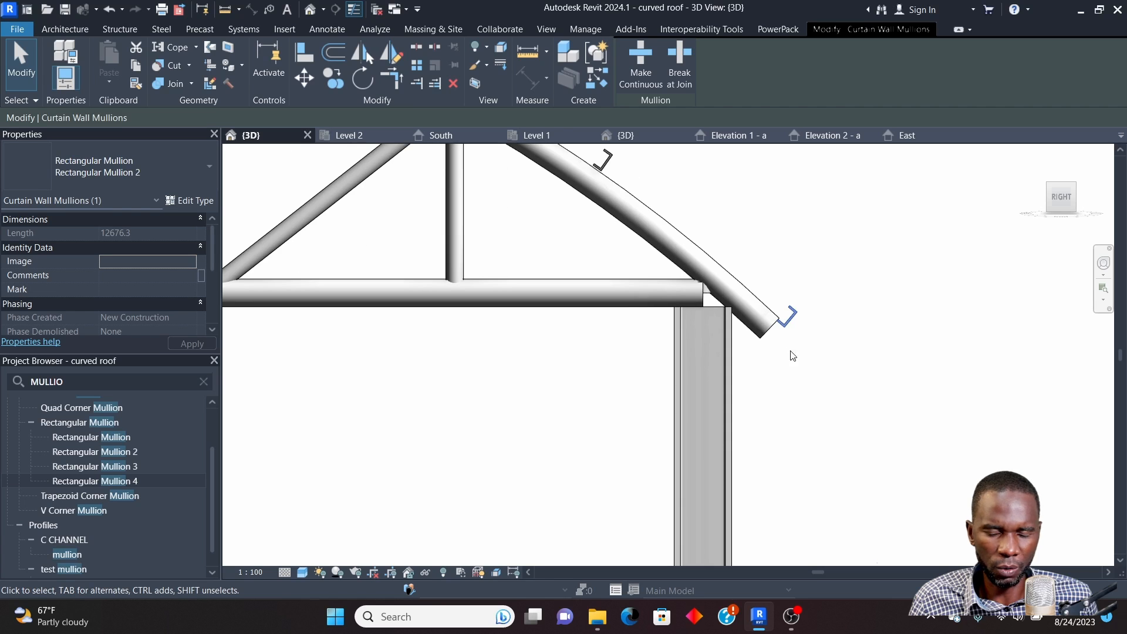
Examine the C-channel mullion at the opposite eave, checking its type and how it meets the end of the arched top chord
scroll(793, 354, down, 6)
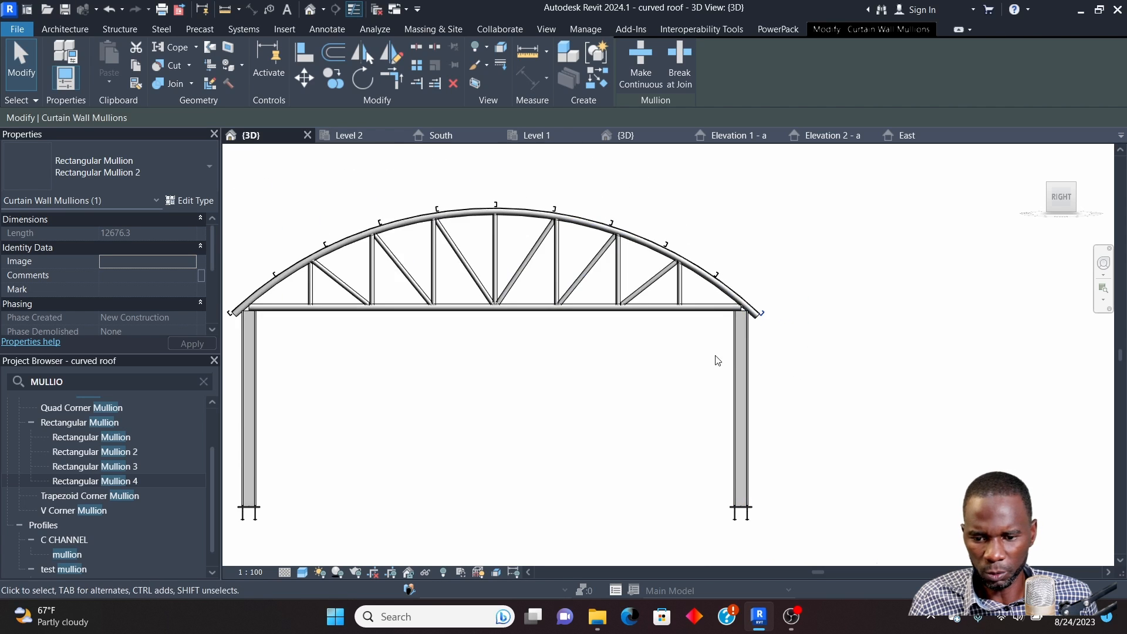
scroll(508, 355, up, 5)
scroll(441, 320, up, 4)
click(385, 345)
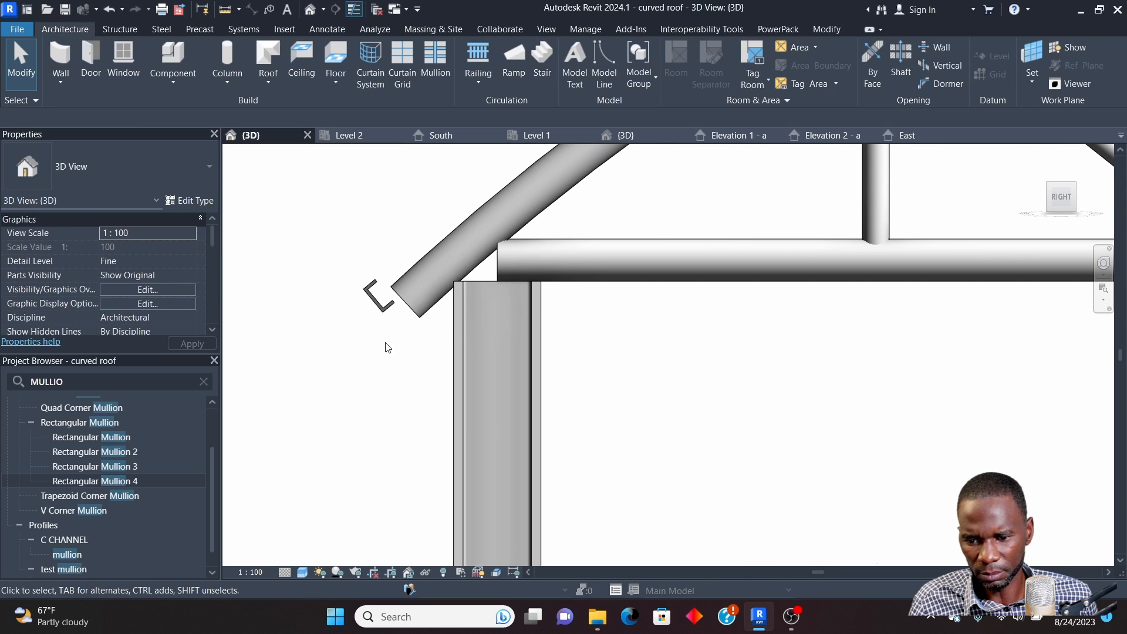
click(379, 309)
scroll(354, 352, down, 4)
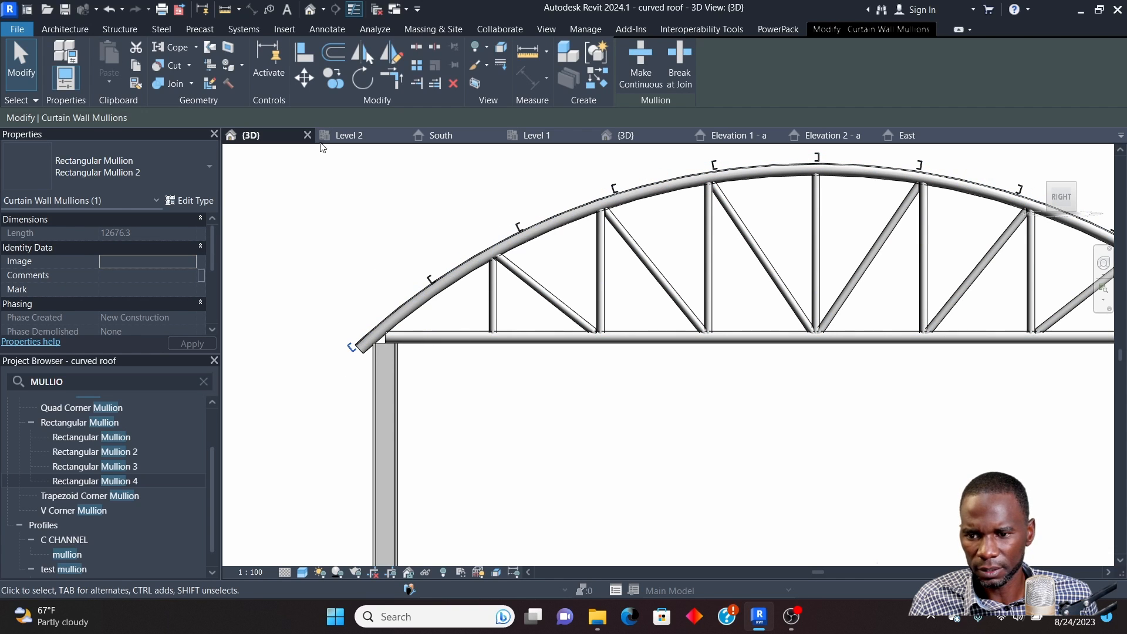
scroll(361, 329, up, 2)
scroll(361, 326, up, 1)
scroll(360, 326, down, 5)
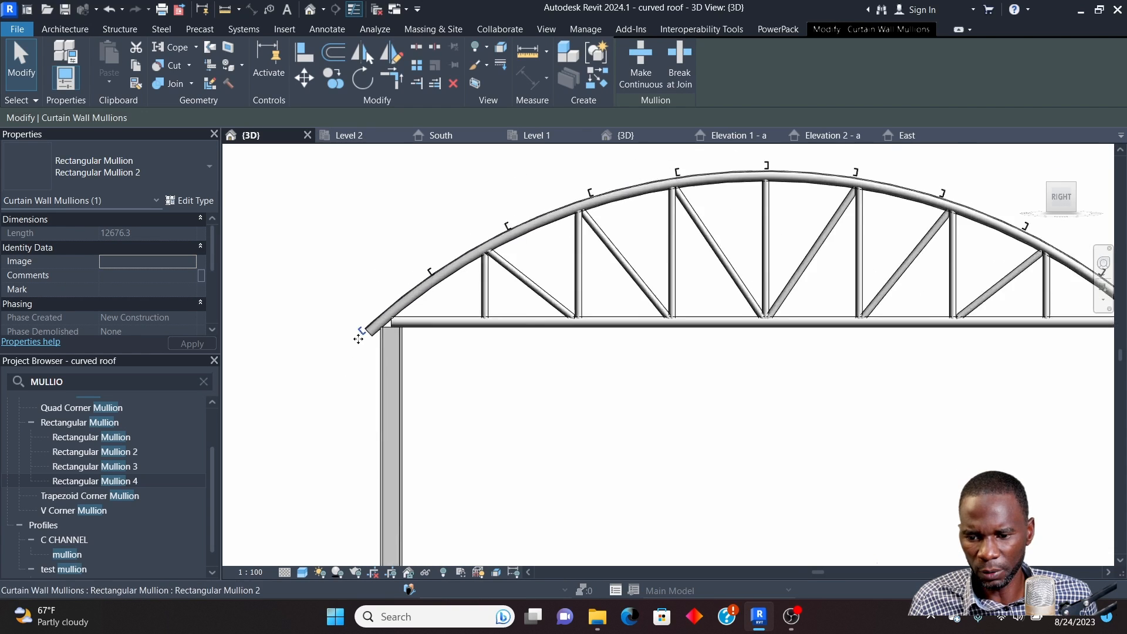
scroll(463, 270, up, 5)
scroll(463, 270, down, 5)
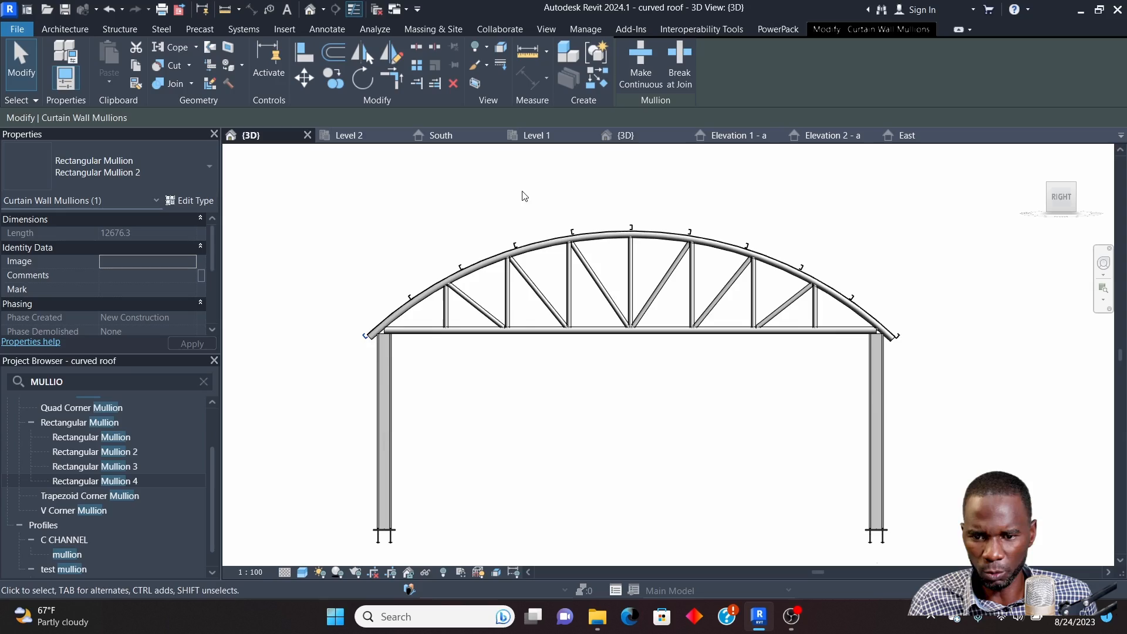
Switch to the 3D view of the MY FRAME project and examine its curved sloped-glazing roof over the trusses
click(634, 138)
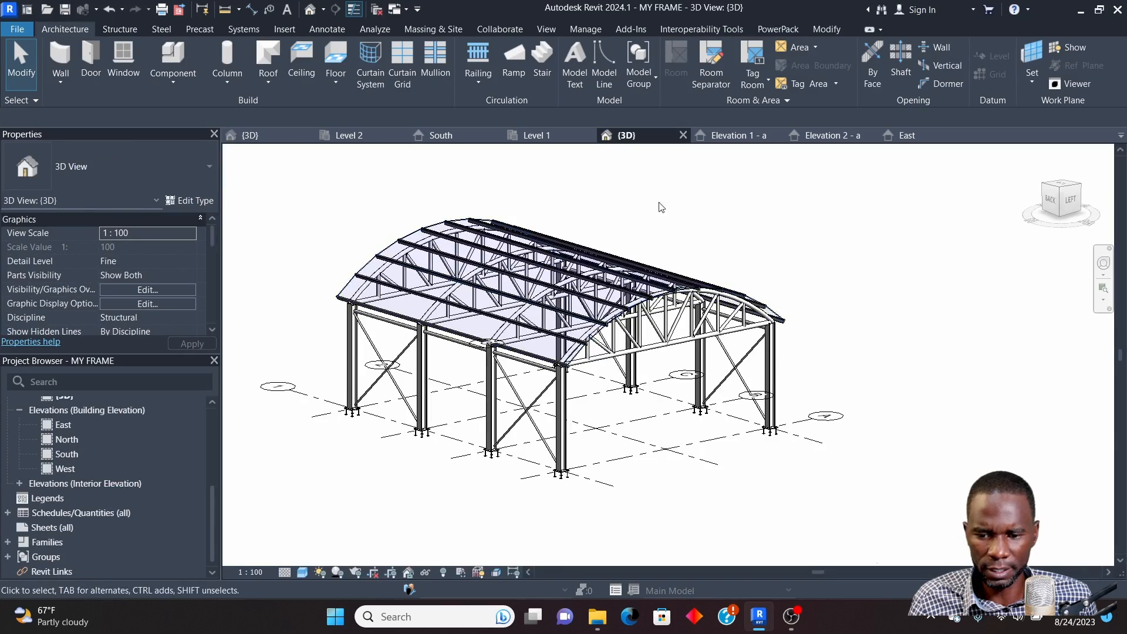
scroll(346, 246, up, 6)
scroll(345, 246, down, 5)
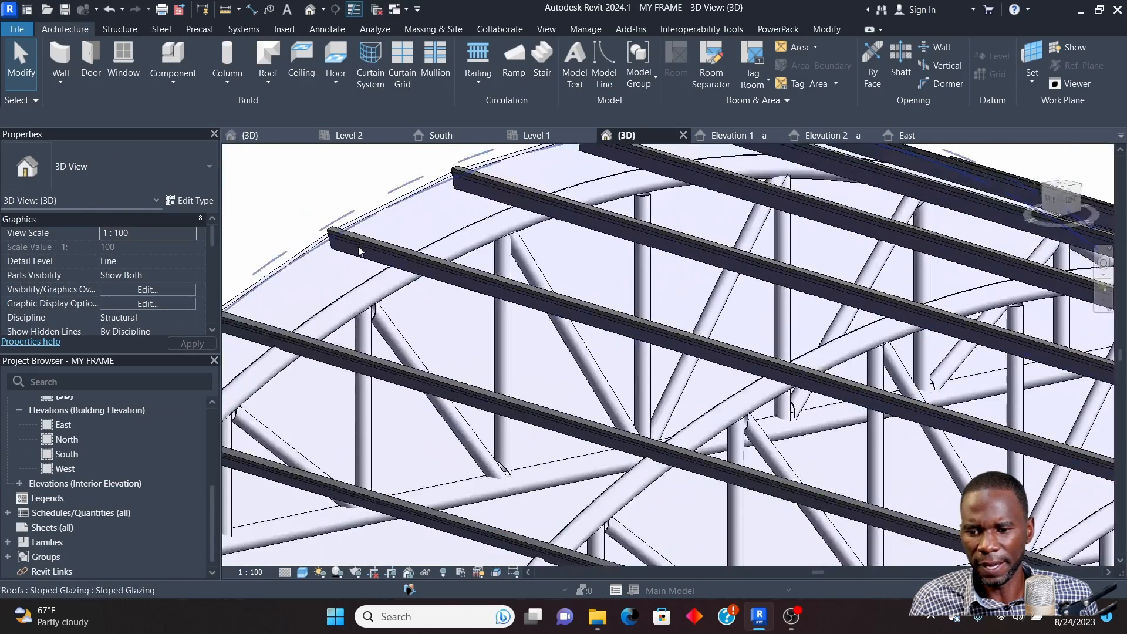
scroll(431, 248, down, 3)
scroll(345, 287, up, 3)
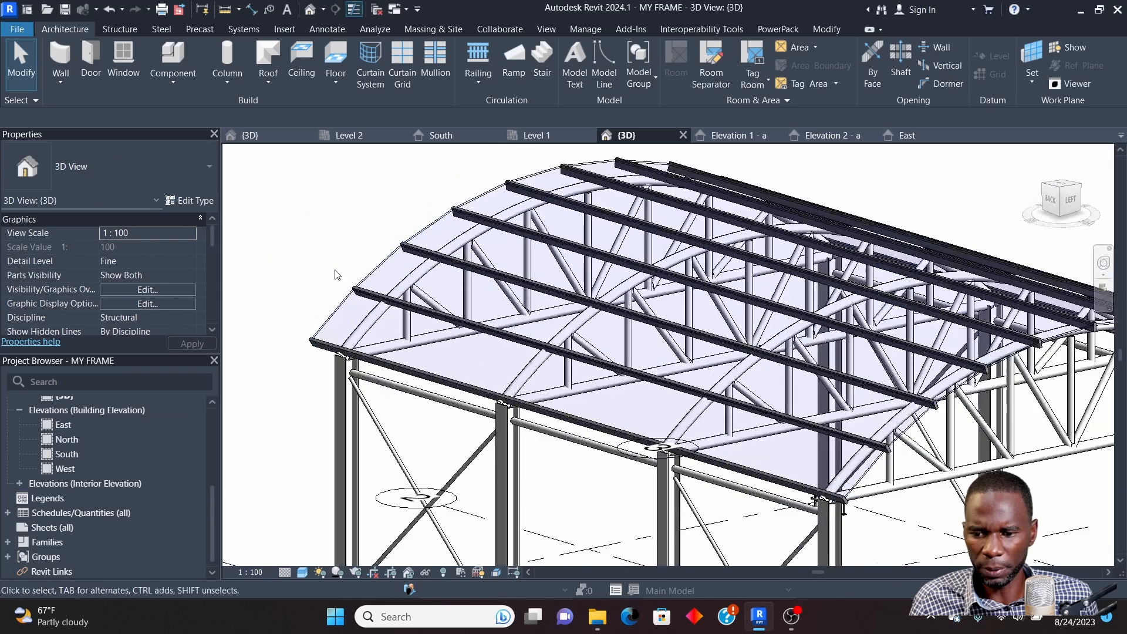
click(375, 273)
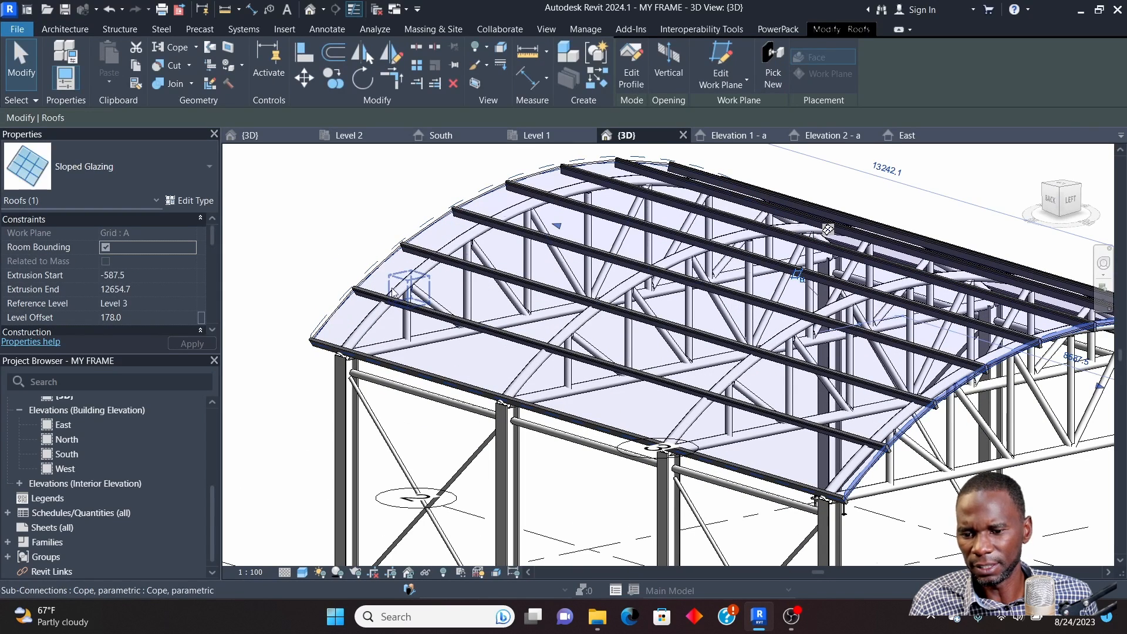
scroll(421, 276, down, 1)
key(Escape)
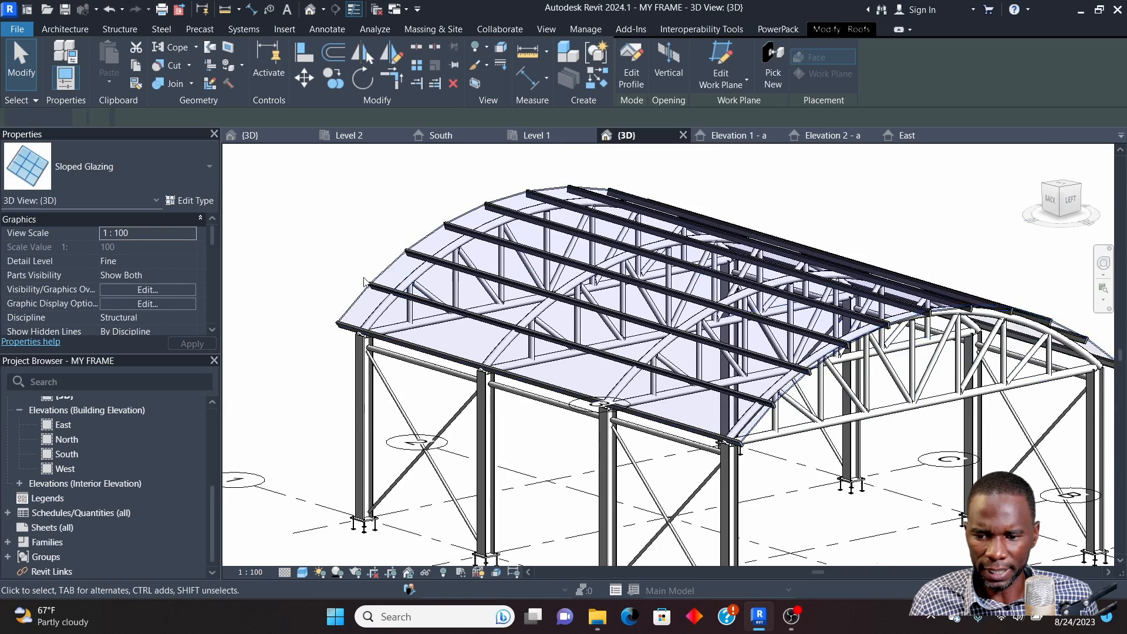
Select all instances of the roof's System Panel : Glazed panels and temporarily hide them in the 3D view
scroll(396, 273, up, 2)
key(Tab)
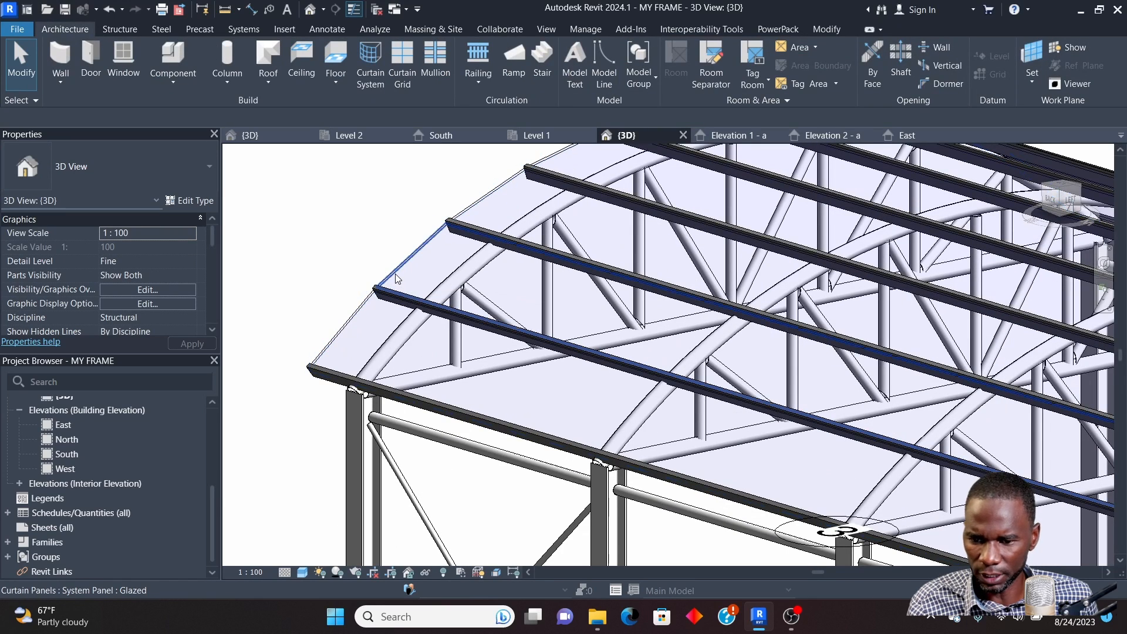
click(398, 279)
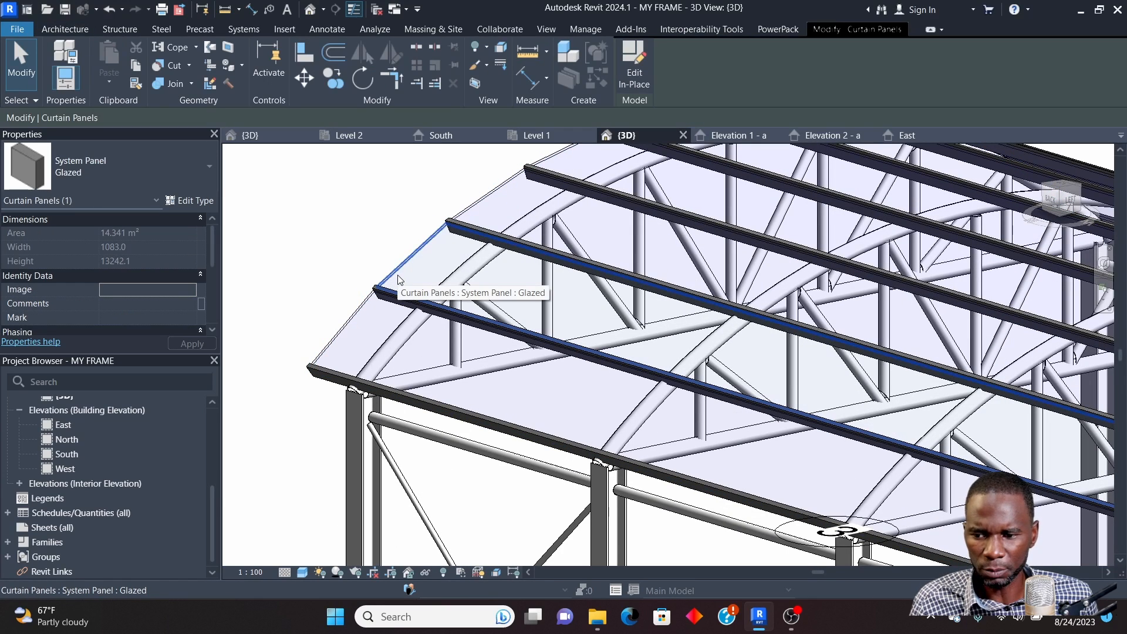
right_click(398, 279)
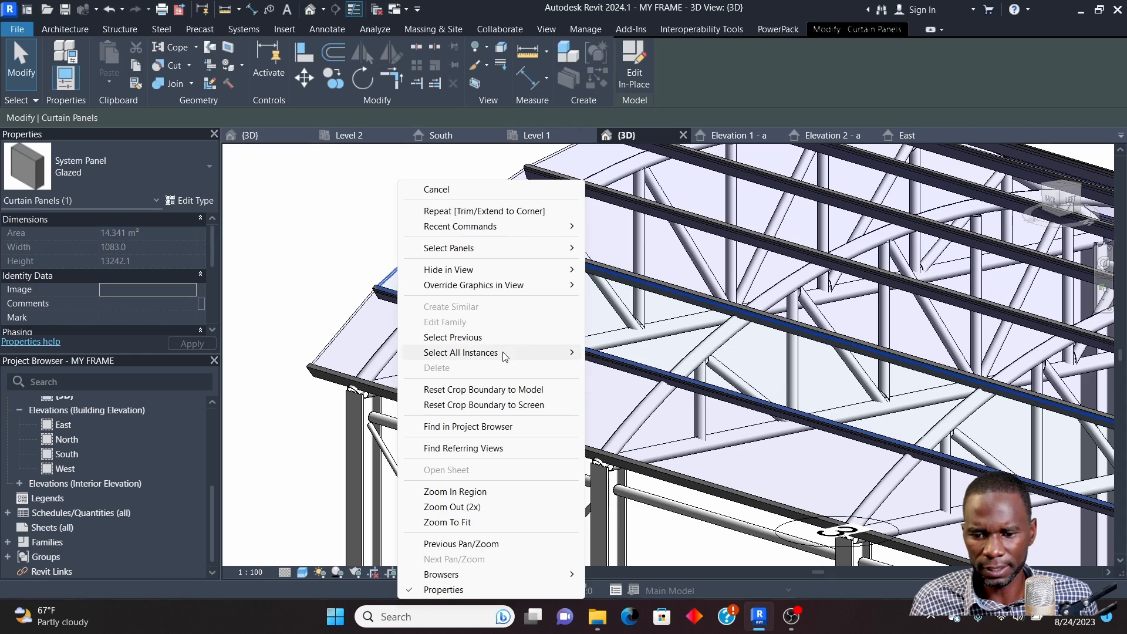
mouse_move(499, 352)
click(612, 352)
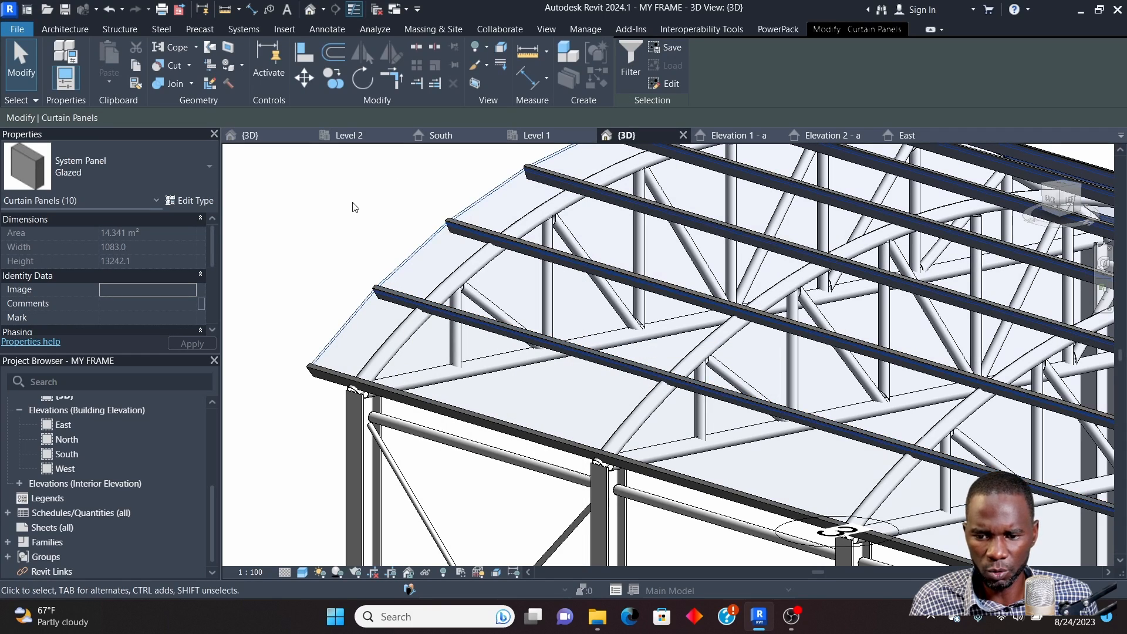
key(h)
key(h)
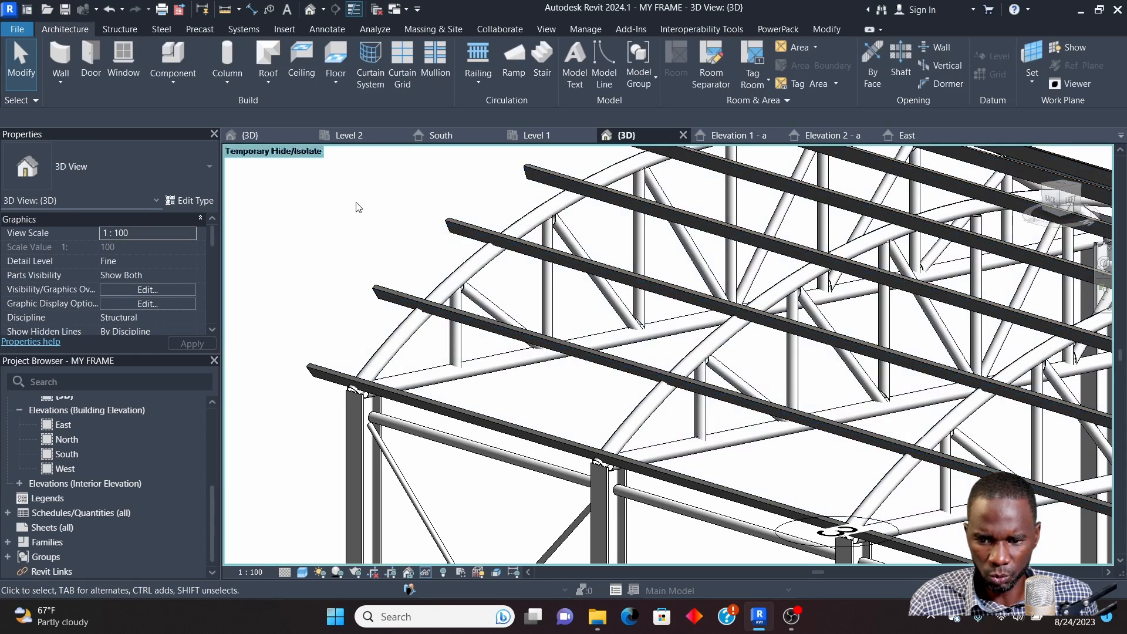
Check the exposed mullions on the trusses and apply the temporary hide of the glazed panels permanently to the view
scroll(321, 283, down, 4)
scroll(676, 374, up, 5)
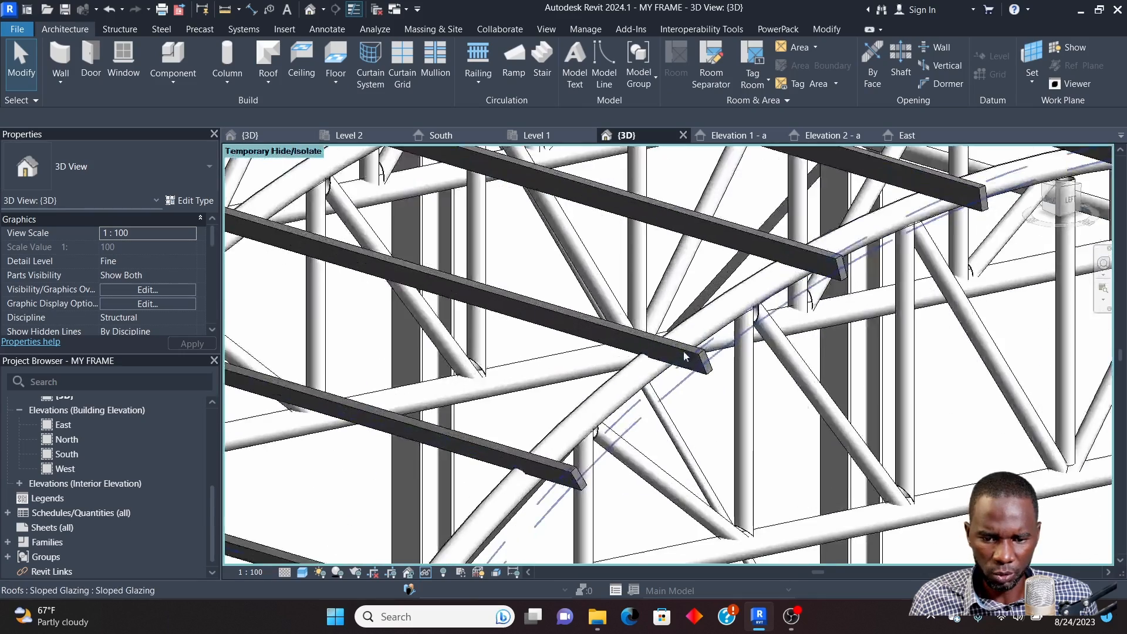
scroll(702, 362, down, 5)
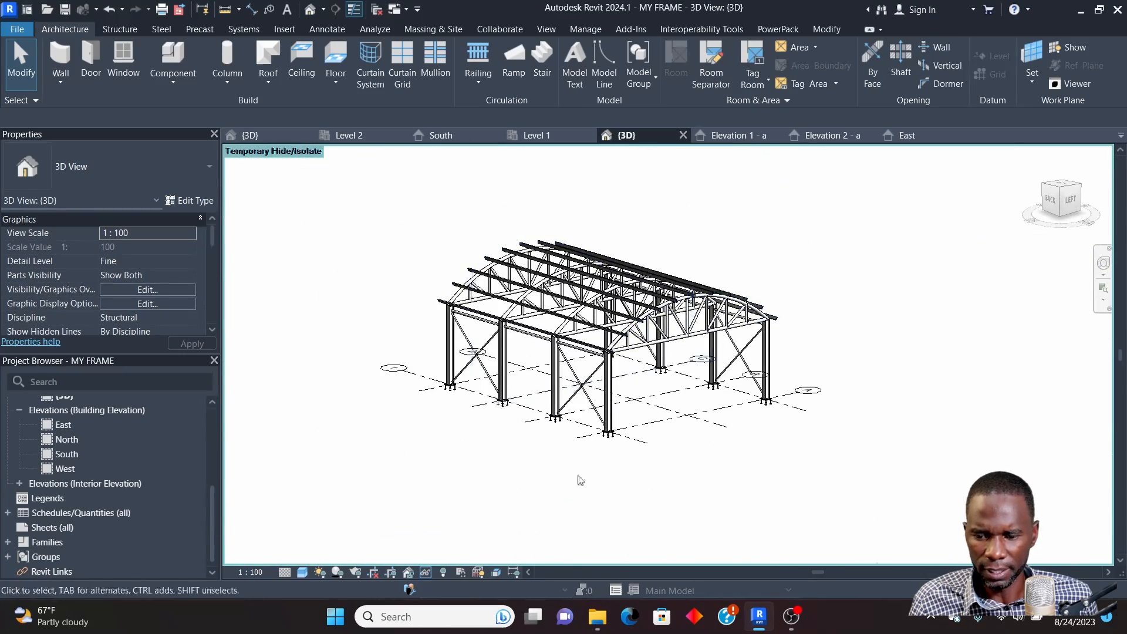
click(425, 573)
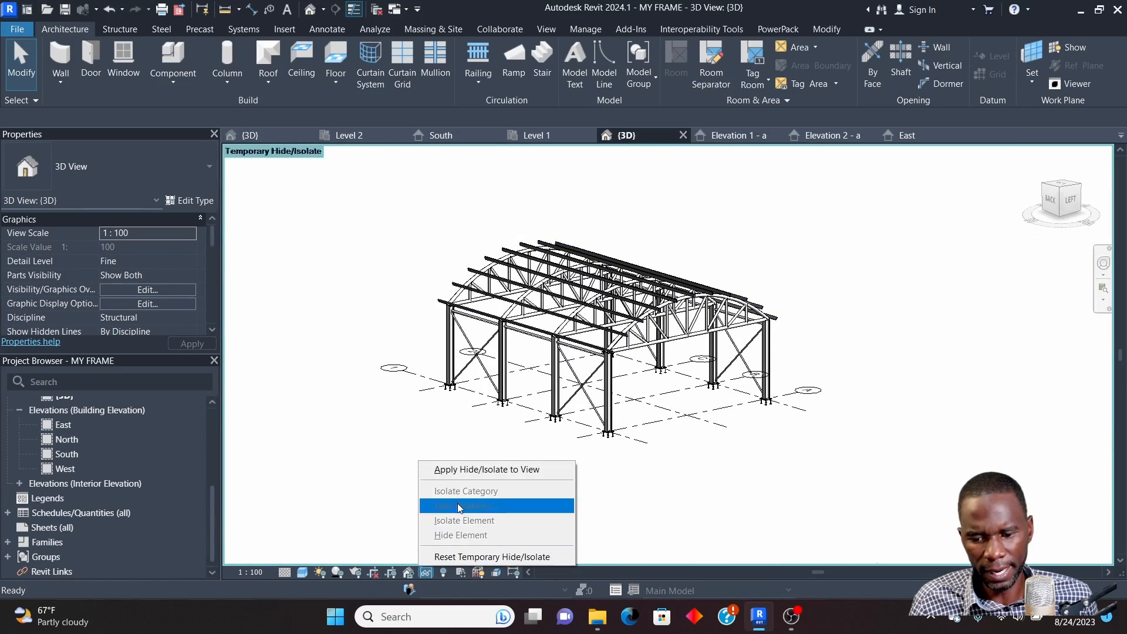
click(467, 468)
scroll(569, 336, up, 4)
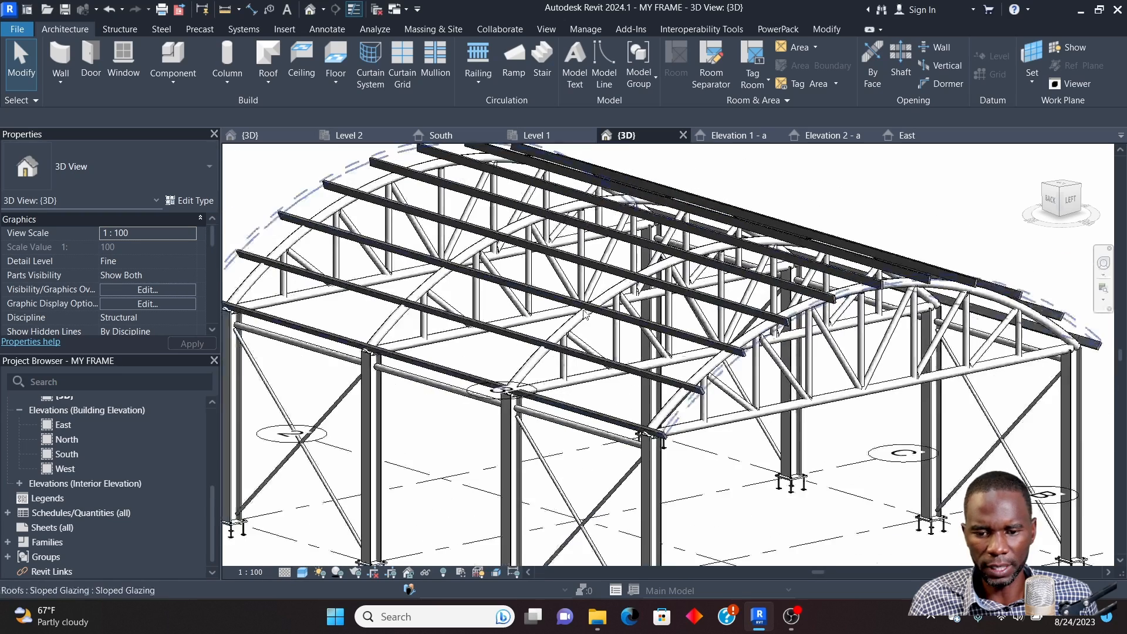
scroll(569, 336, down, 3)
In the 3D view's Graphic Display Options, enable smooth lines with anti-aliasing and ambient shadows
click(301, 574)
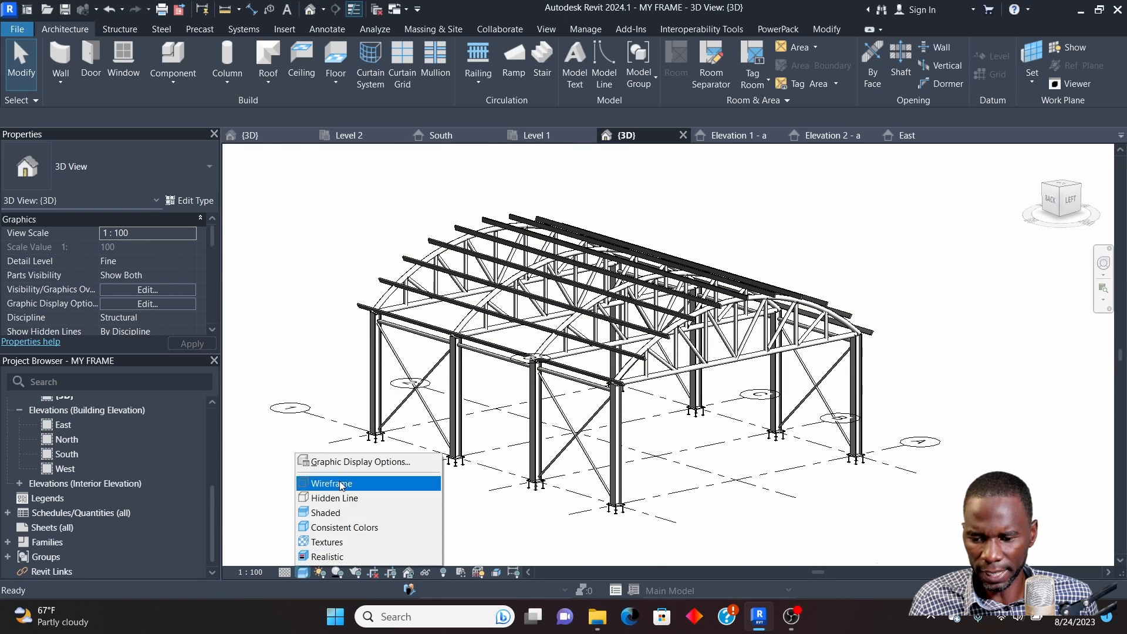
click(340, 461)
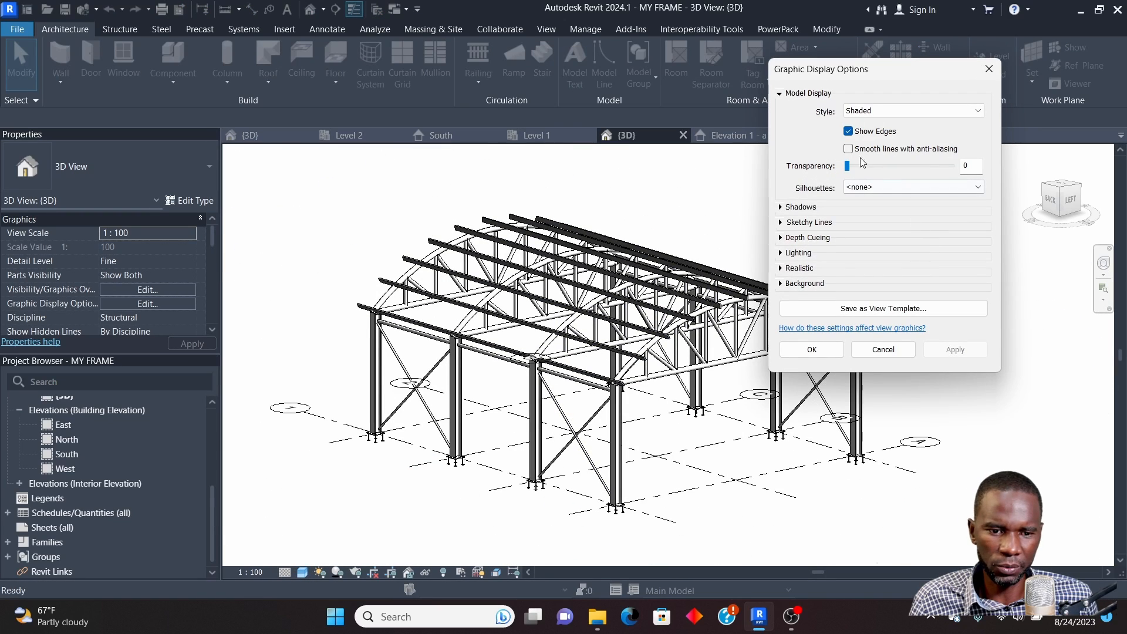
click(848, 148)
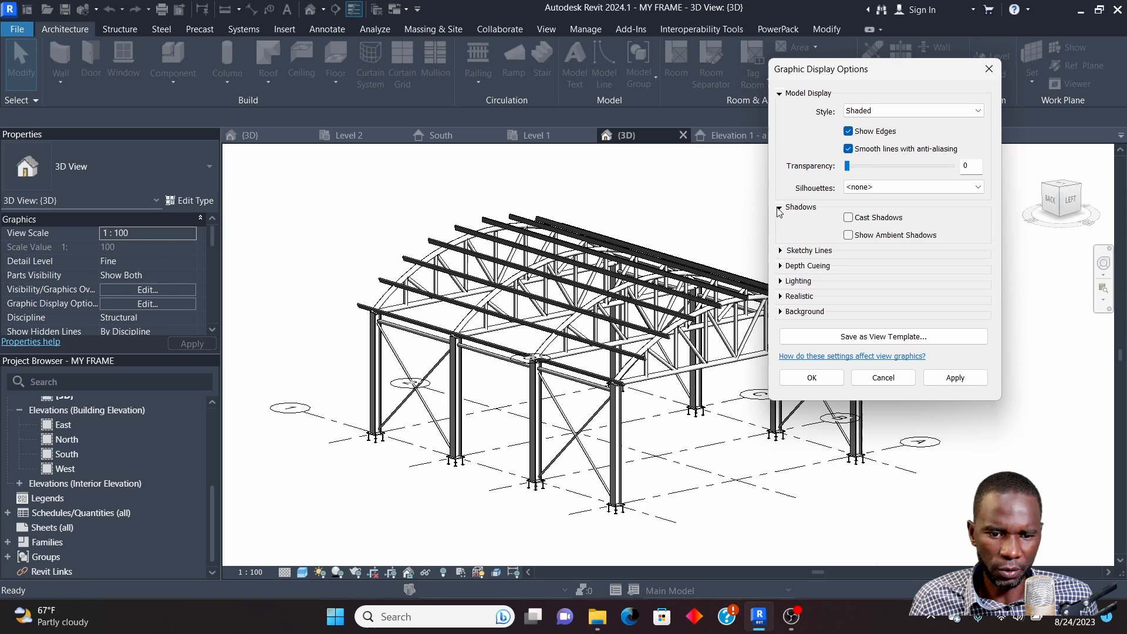
click(849, 235)
Set the view's Shadows and Sun lighting intensities to 0, apply the display settings, and review the shaded frame from another angle
click(781, 282)
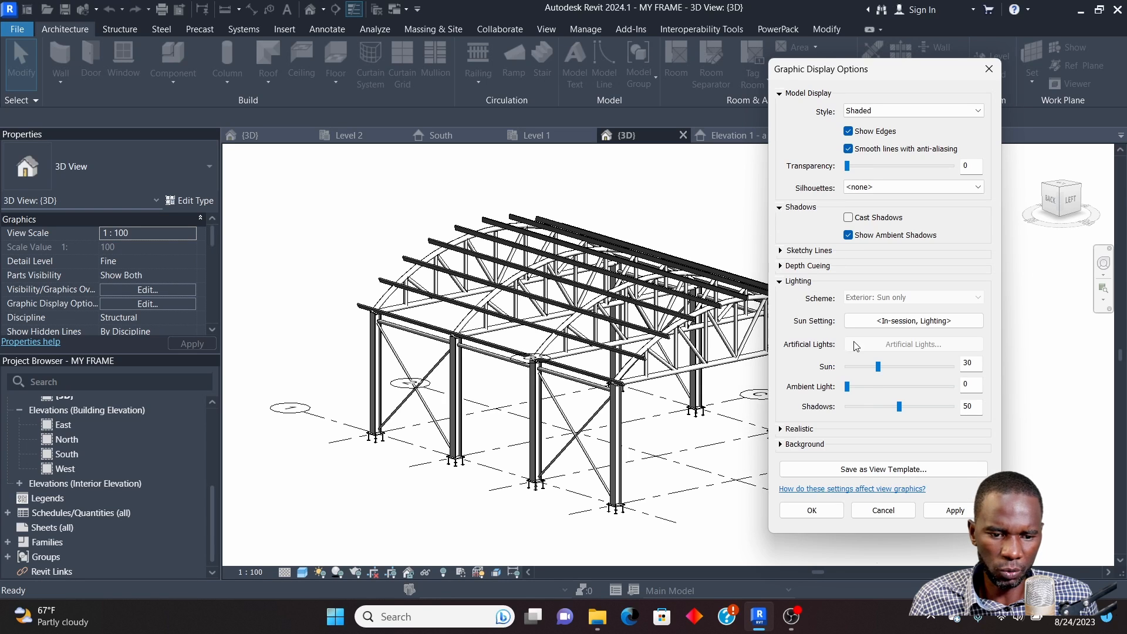
drag(899, 406, 844, 408)
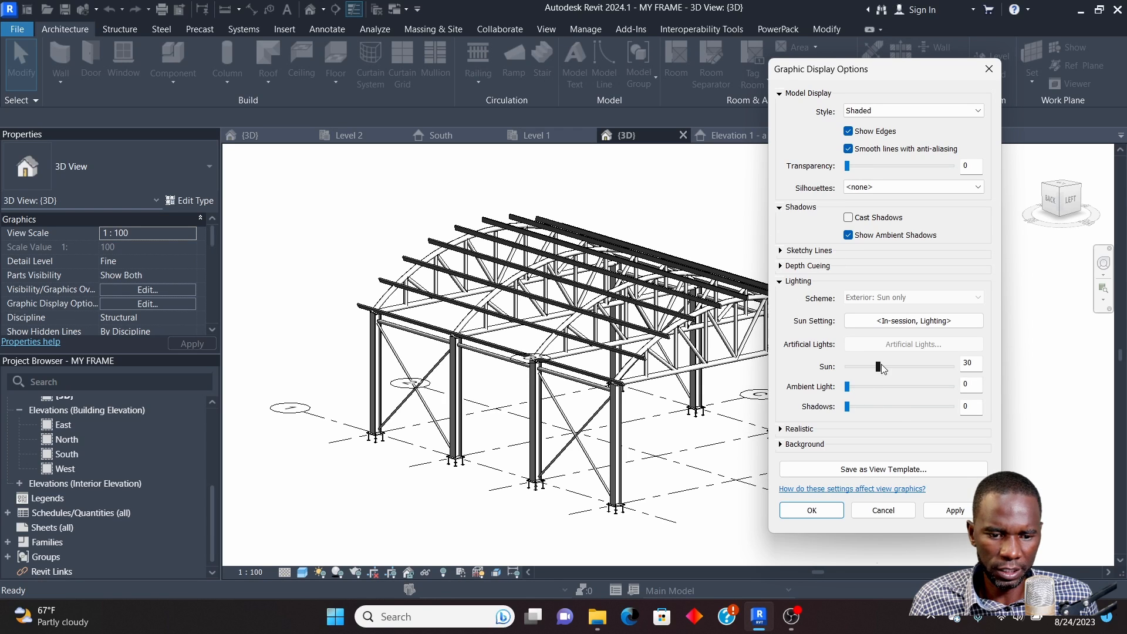
drag(879, 367, 845, 367)
click(933, 511)
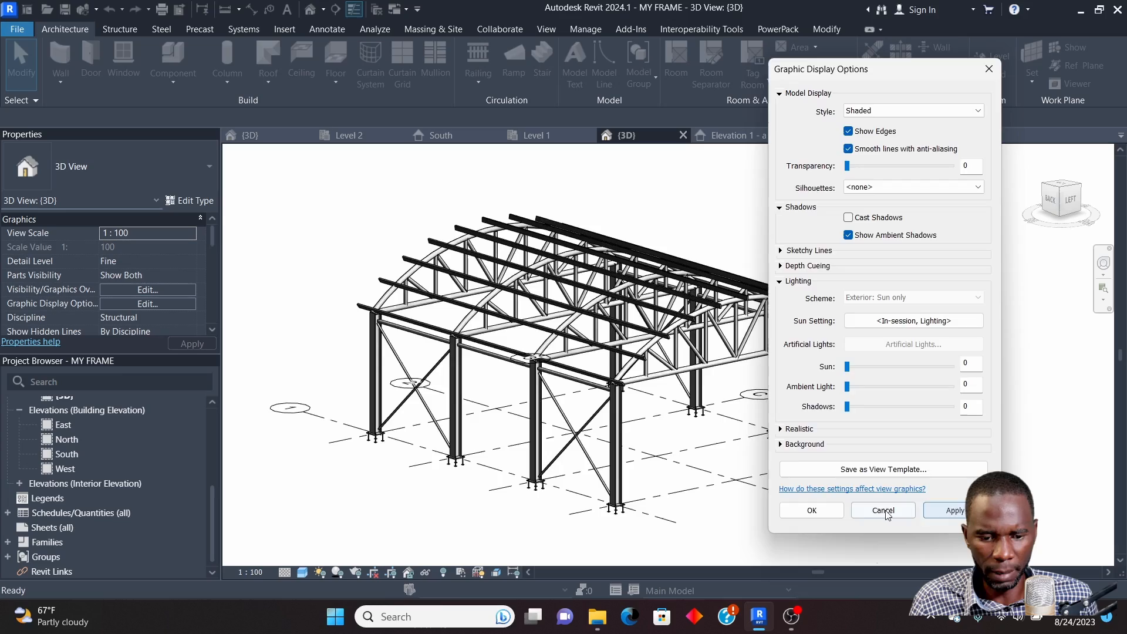
click(811, 511)
scroll(758, 242, up, 5)
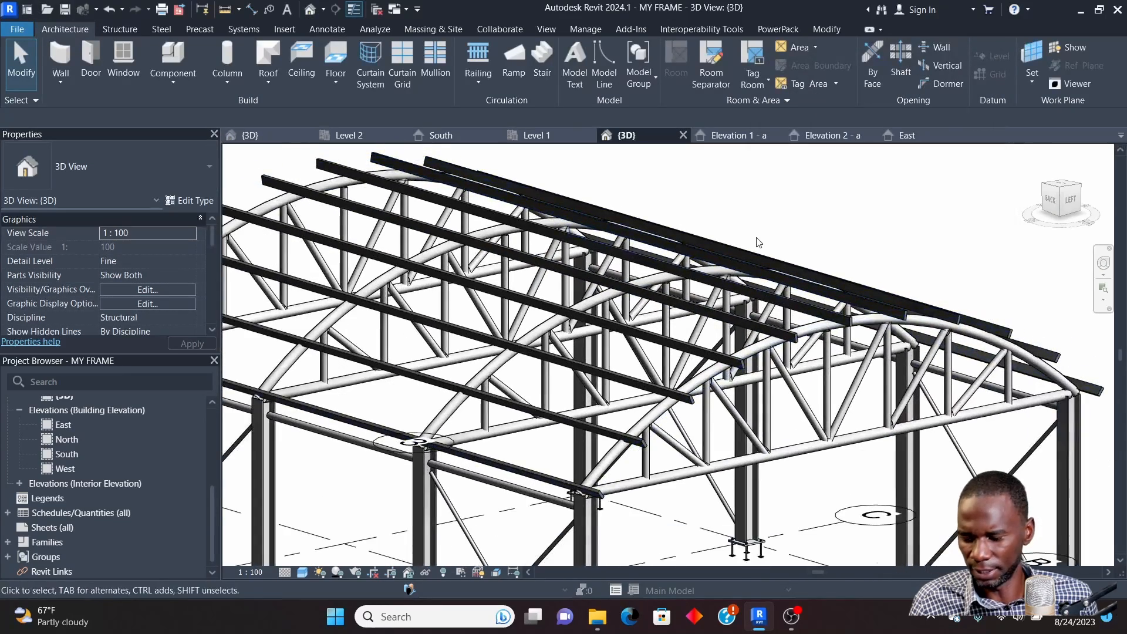
shift+middle_drag(758, 242, 590, 347)
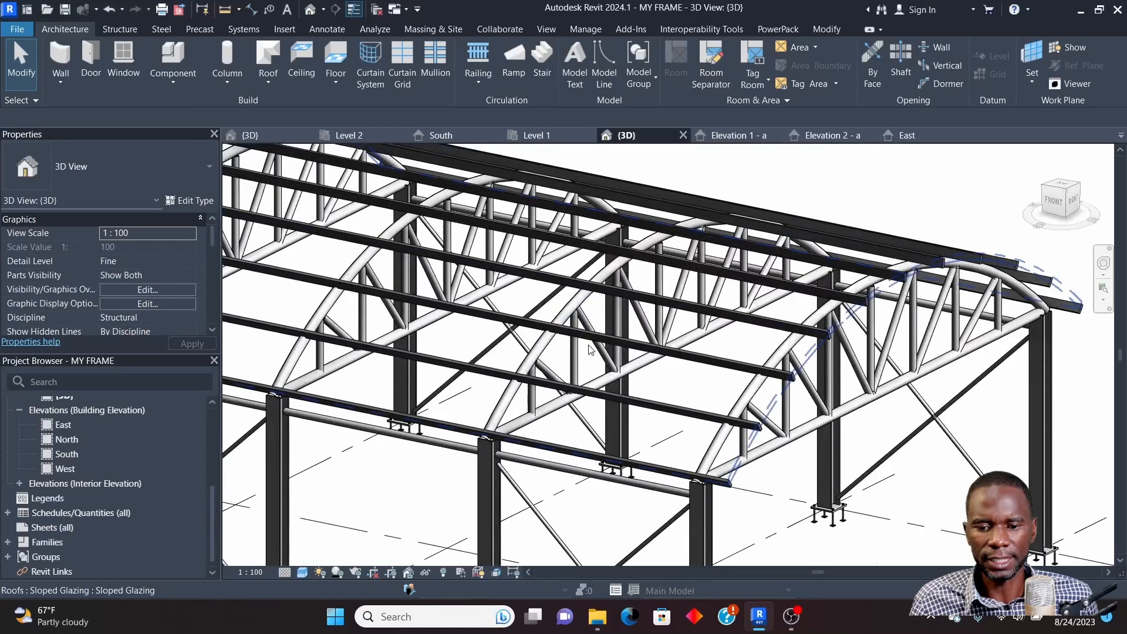